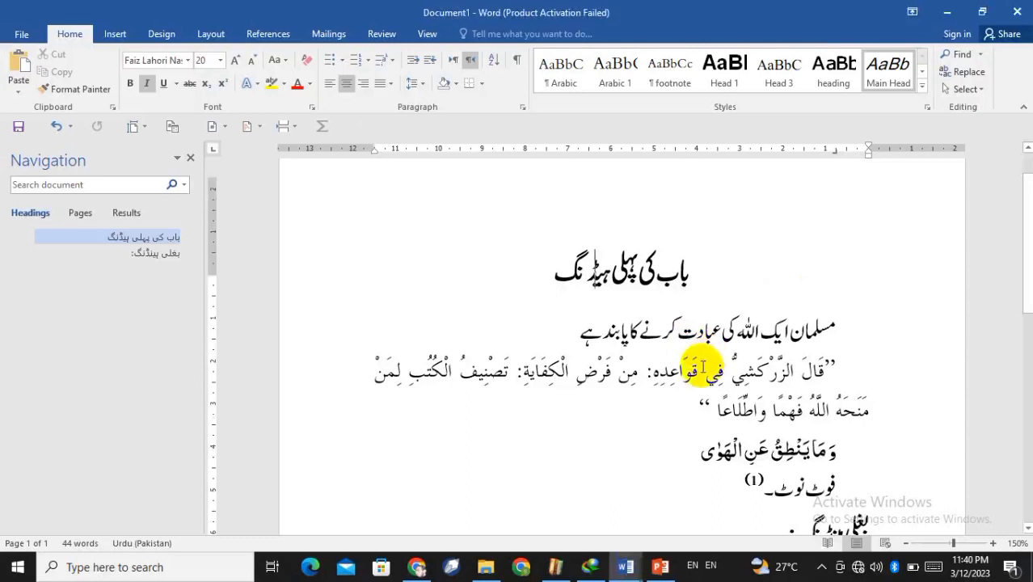
# Step: Open the page header for editing above the document's first heading
pyautogui.scroll(1, 703, 363)
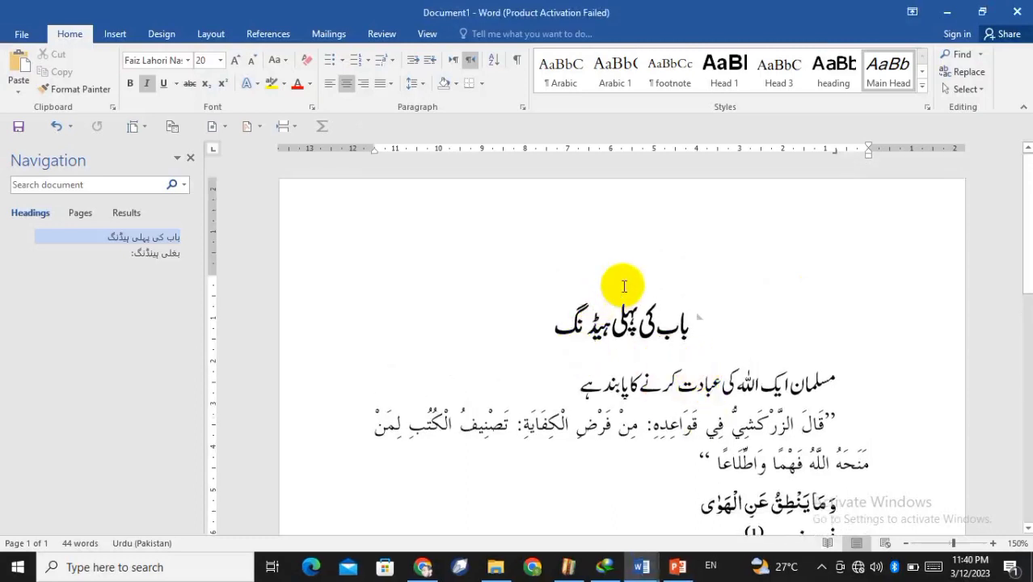
pyautogui.doubleClick(629, 312)
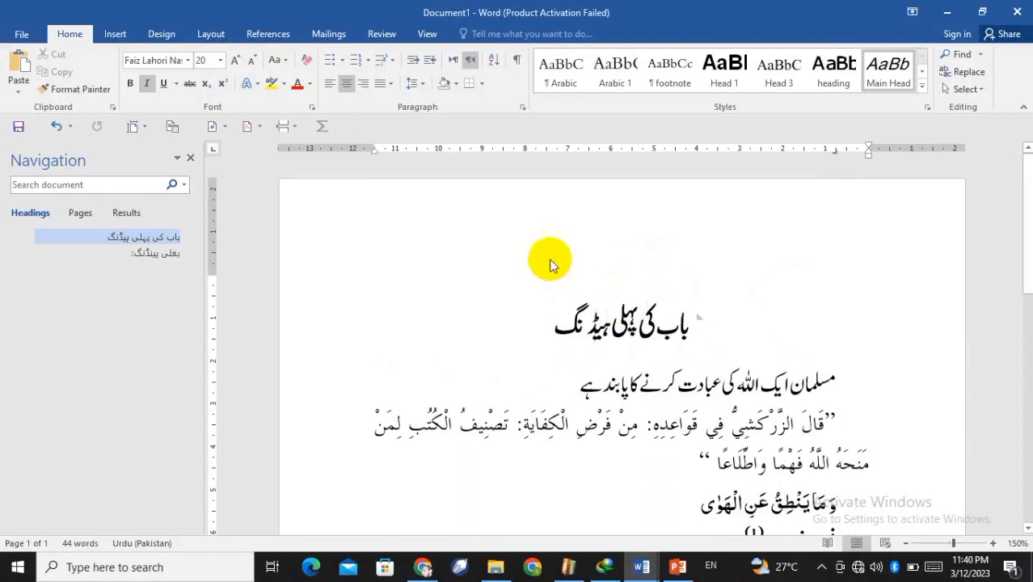
pyautogui.scroll(-3, 634, 260)
pyautogui.scroll(-3, 634, 260)
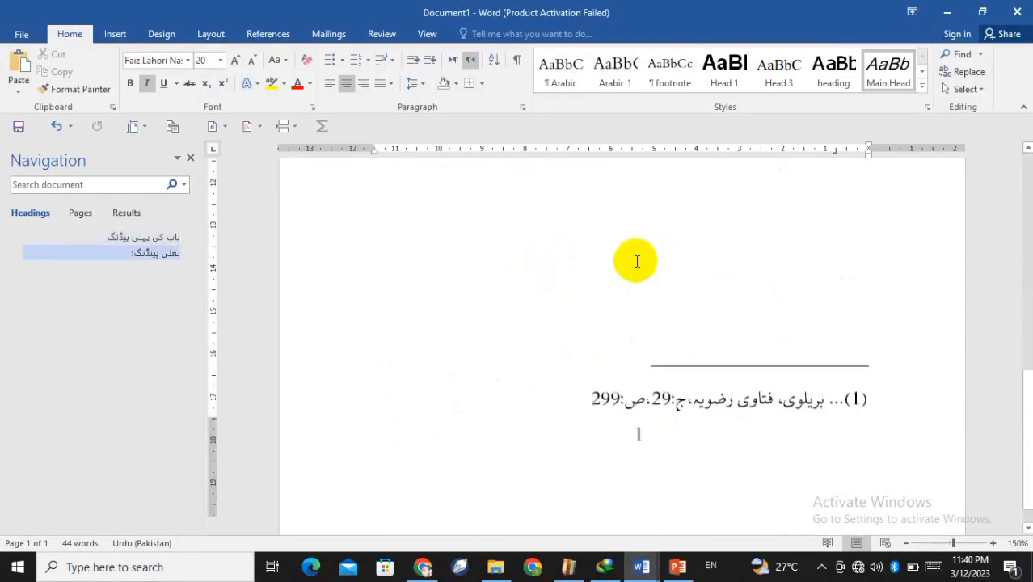
pyautogui.scroll(5, 616, 427)
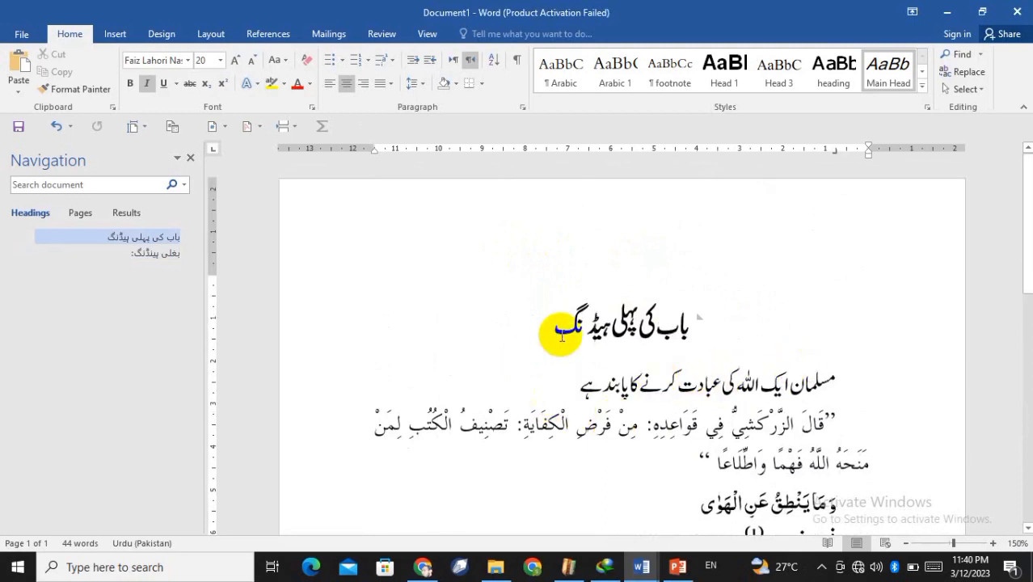
pyautogui.doubleClick(587, 247)
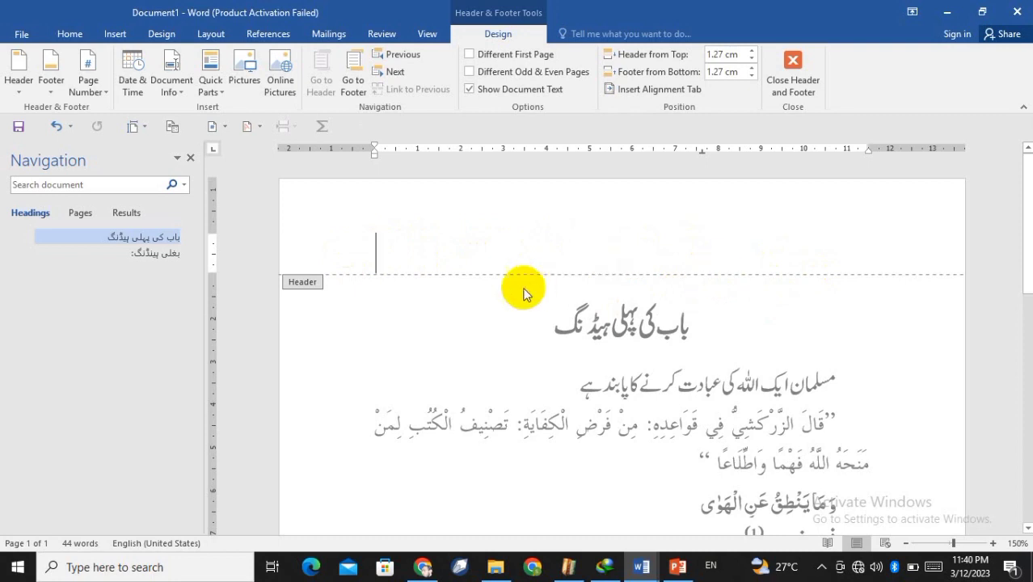
# Step: Browse the built-in header designs, from Blank at the start of the gallery to Whisp at the end
pyautogui.click(21, 96)
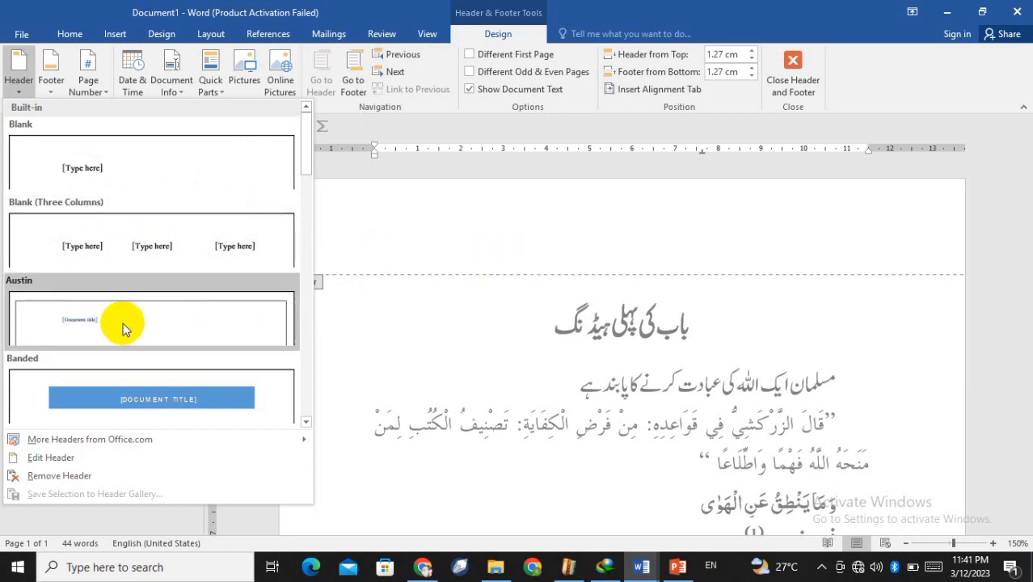
pyautogui.scroll(-3, 121, 307)
pyautogui.scroll(3, 116, 276)
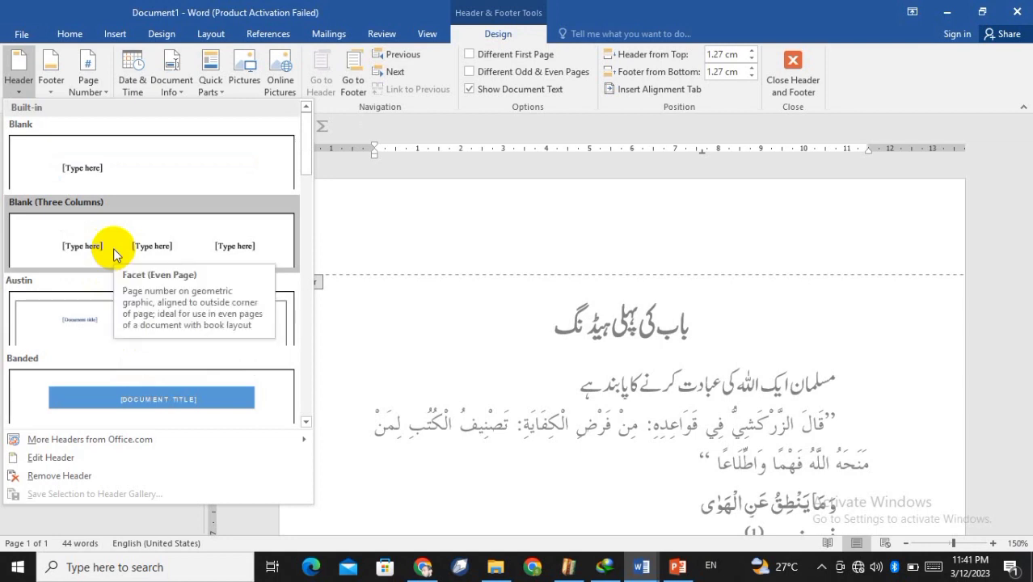
pyautogui.scroll(-6, 113, 250)
pyautogui.scroll(3, 113, 248)
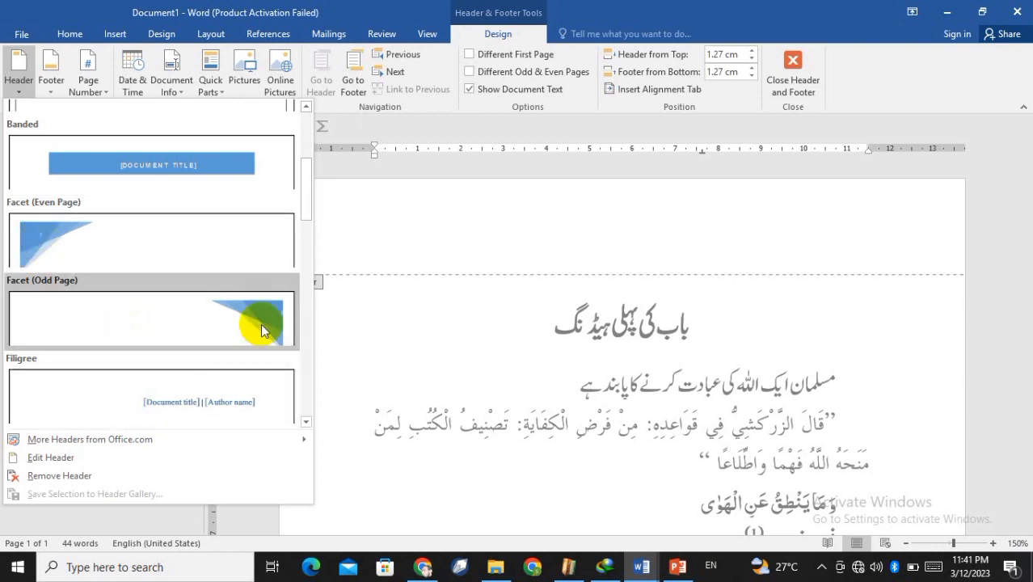
pyautogui.scroll(-3, 243, 324)
pyautogui.scroll(2, 242, 322)
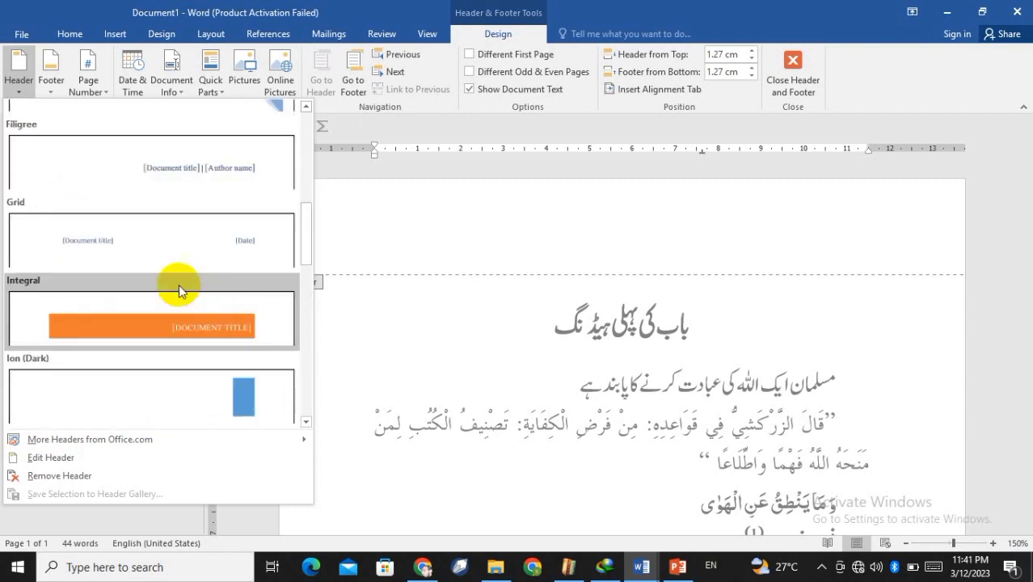
pyautogui.scroll(-3, 163, 306)
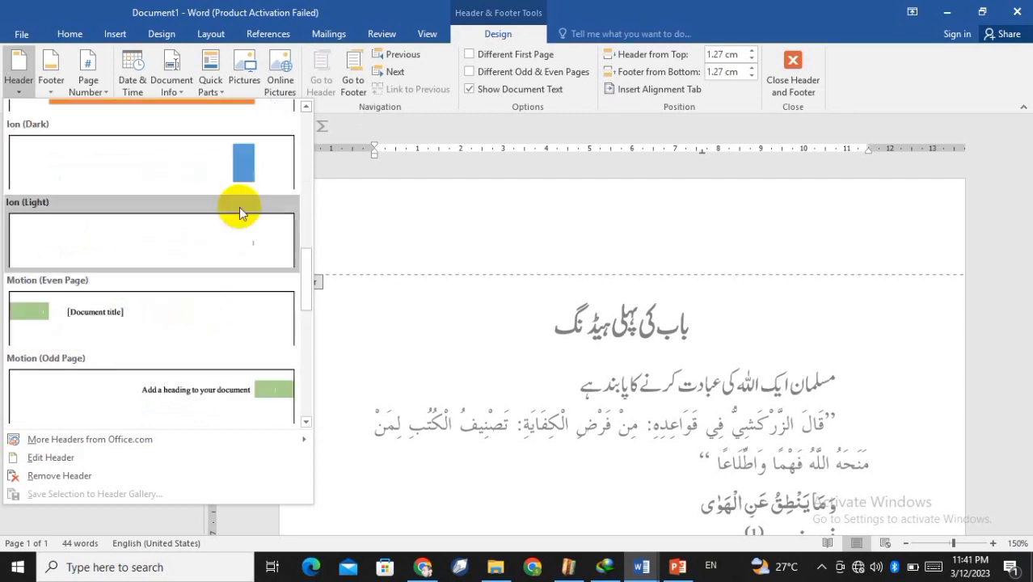
pyautogui.scroll(-7, 155, 331)
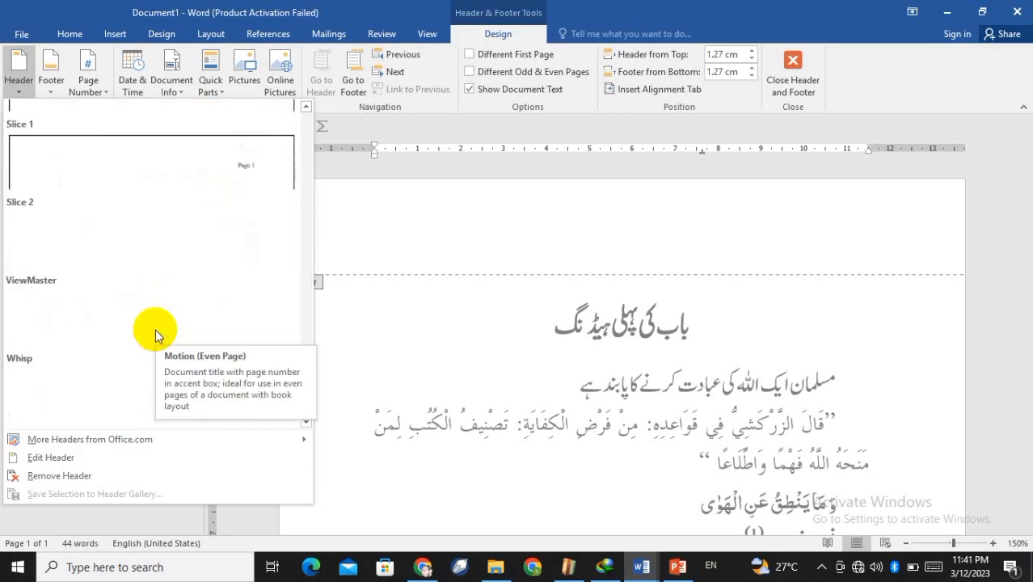
pyautogui.scroll(6, 156, 330)
pyautogui.scroll(-5, 156, 329)
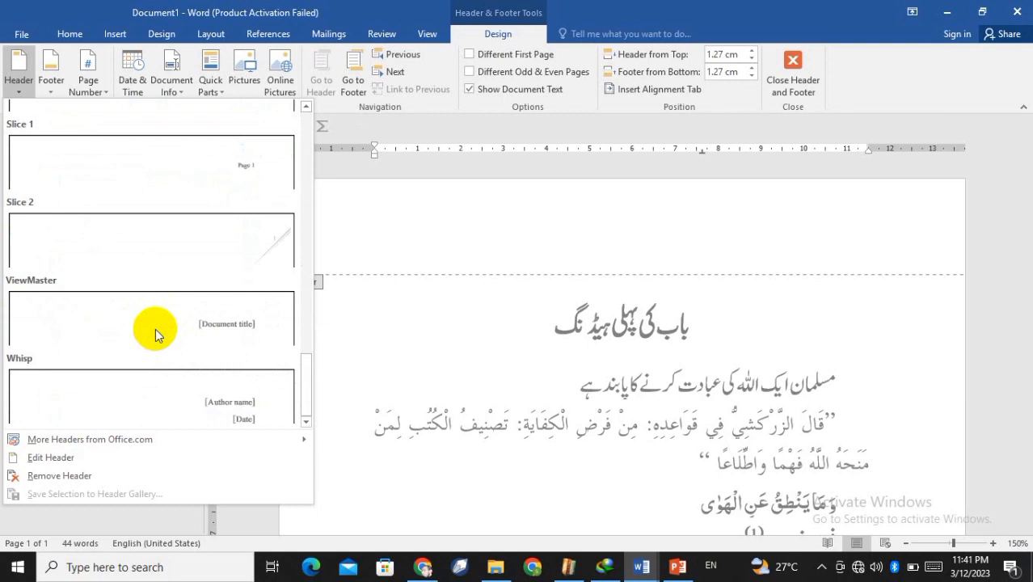
pyautogui.scroll(3, 155, 328)
pyautogui.scroll(-3, 155, 329)
pyautogui.scroll(3, 155, 328)
pyautogui.scroll(3, 155, 329)
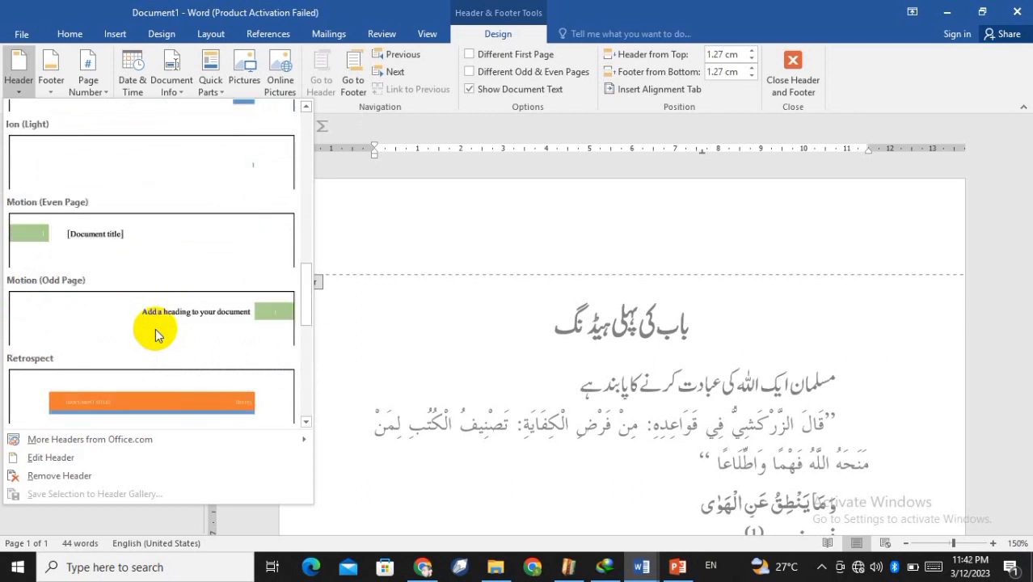
pyautogui.scroll(3, 156, 329)
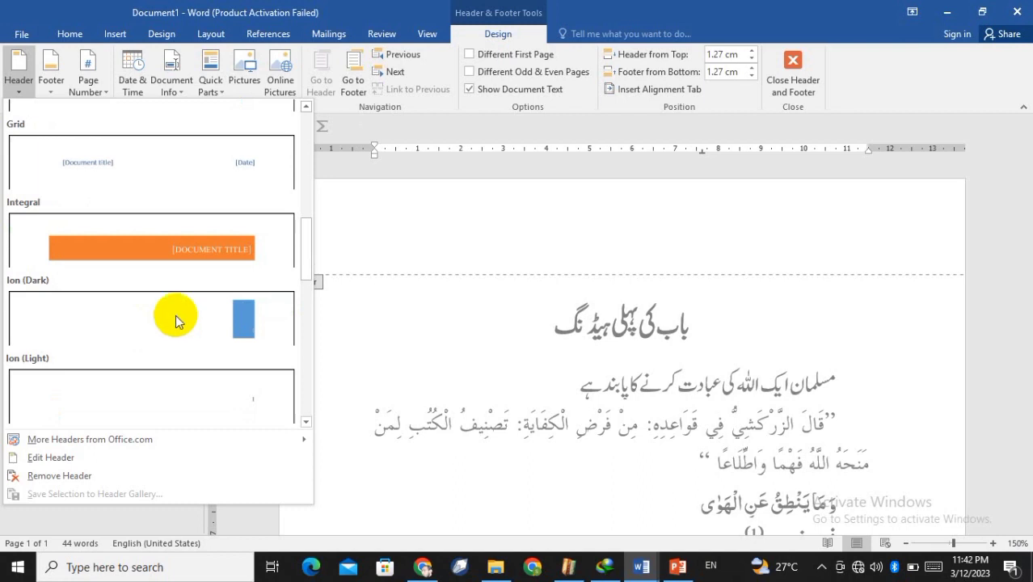
pyautogui.scroll(3, 161, 259)
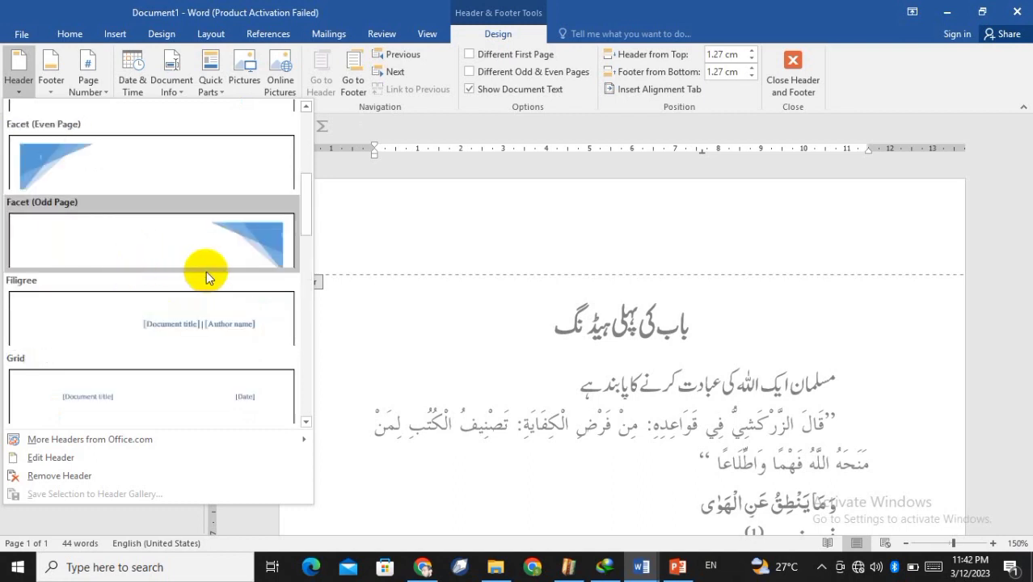
pyautogui.scroll(4, 207, 270)
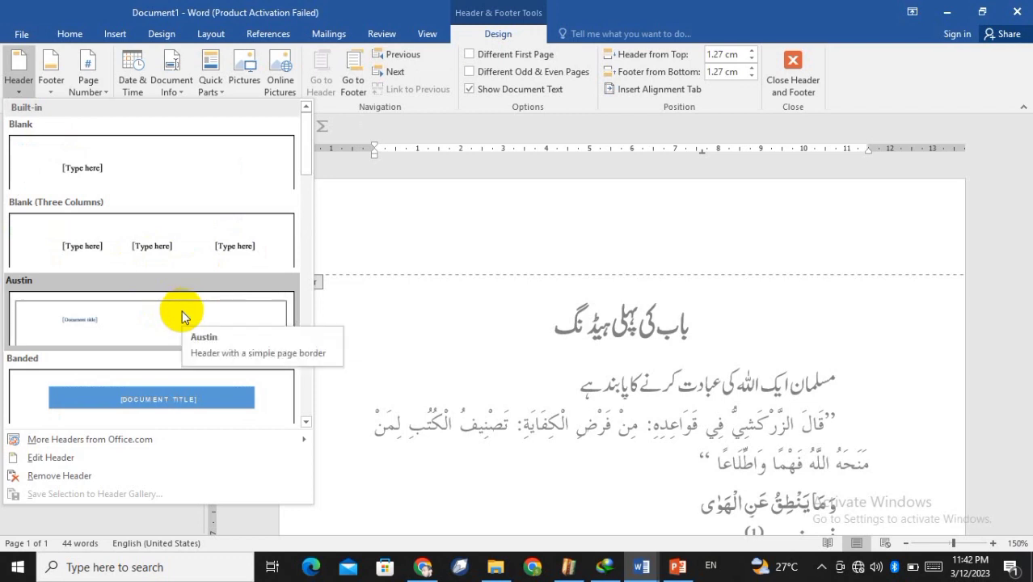
# Step: Insert the built-in Banded header with its document title placeholder
pyautogui.scroll(-9, 182, 315)
pyautogui.scroll(6, 182, 315)
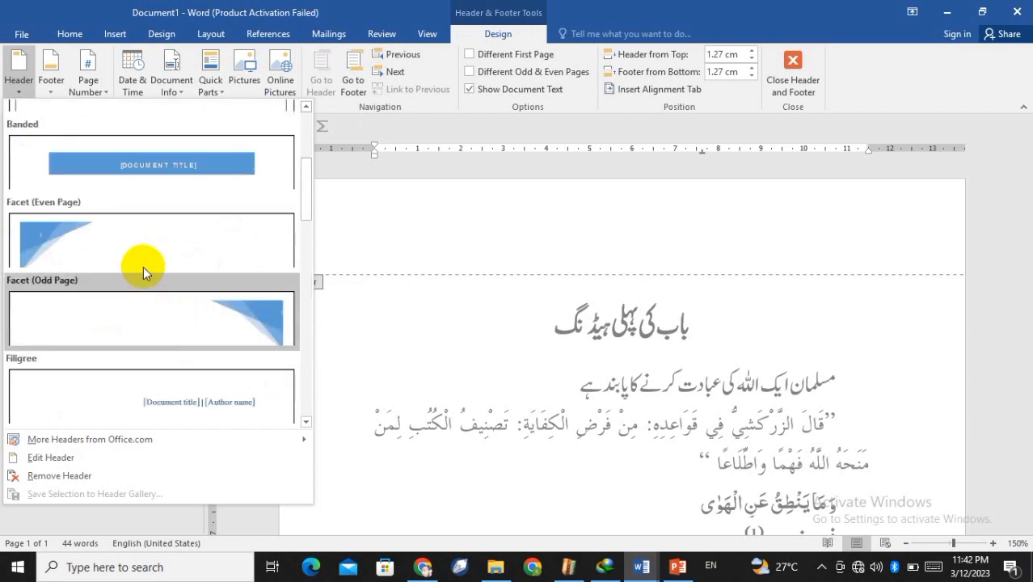
pyautogui.press('Escape')
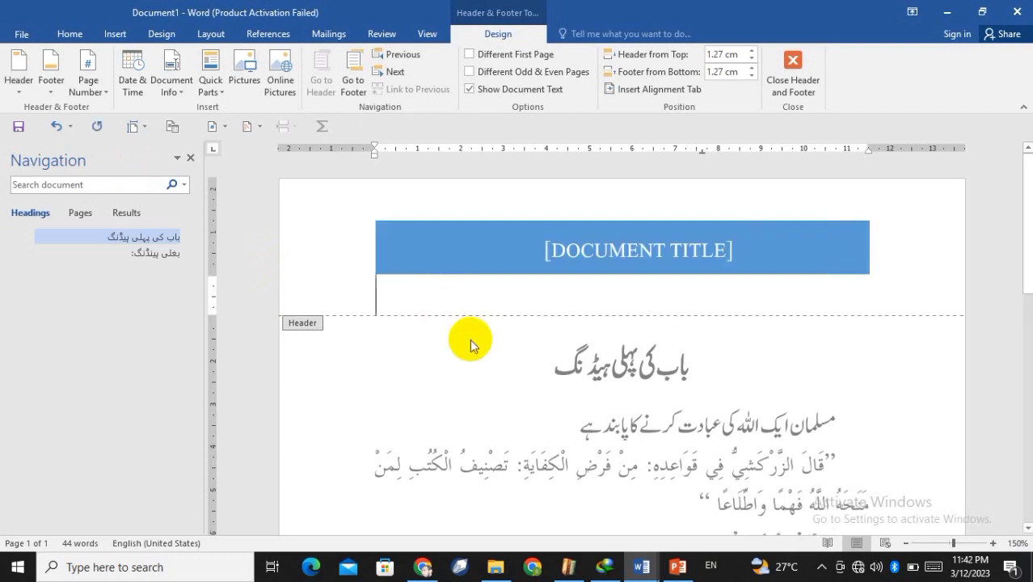
pyautogui.hotkey('ctrl', 'a')
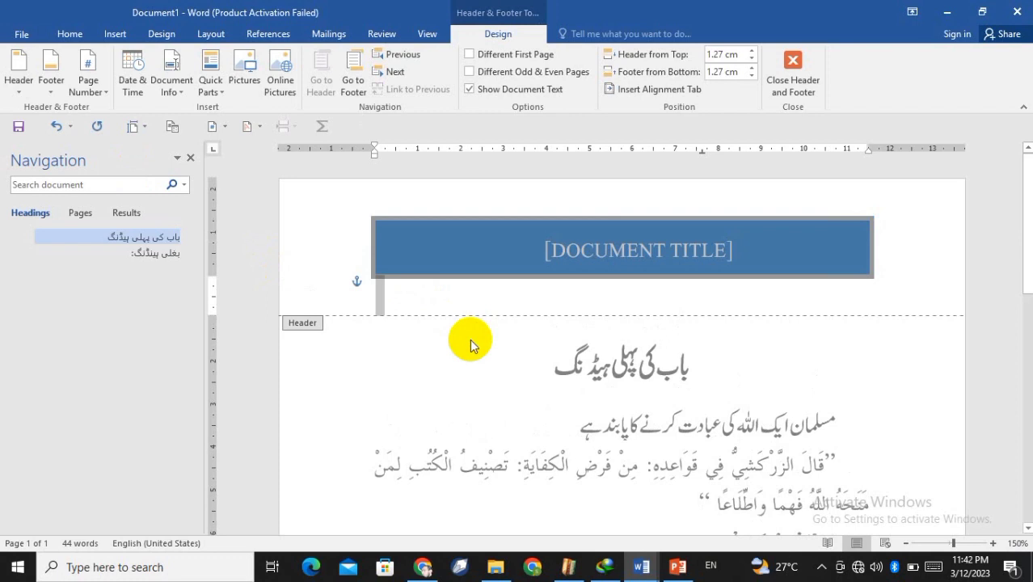
pyautogui.click(470, 339)
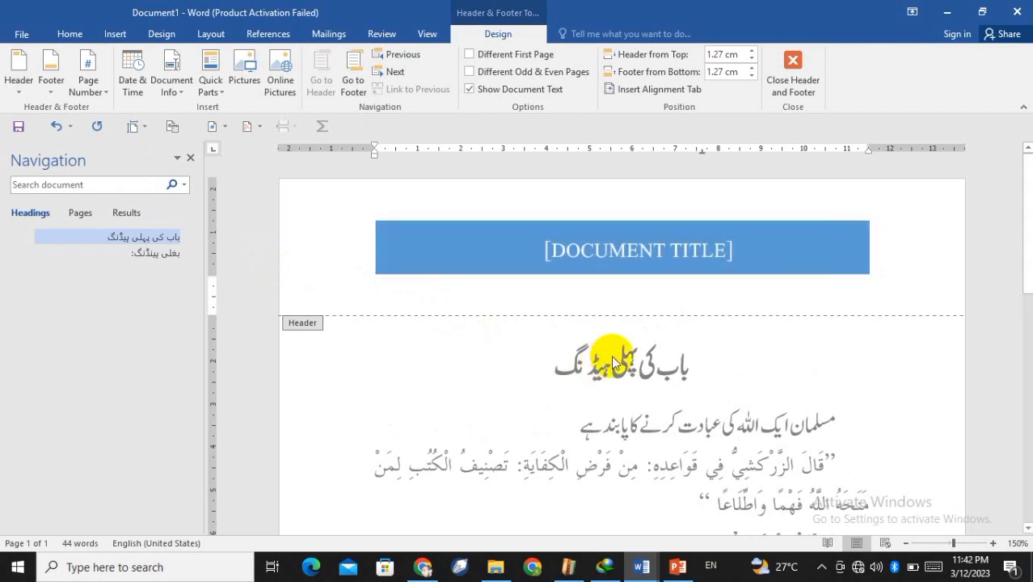
# Step: Switch the input language to Urdu and replace the header's title placeholder with "کتاب الکبائر"
pyautogui.click(668, 255)
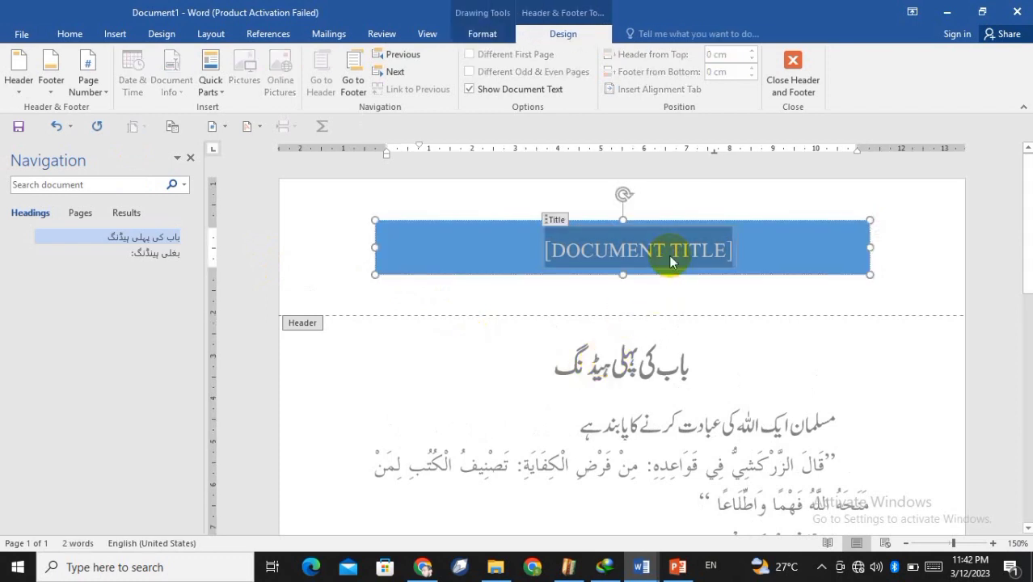
pyautogui.press('super+space')
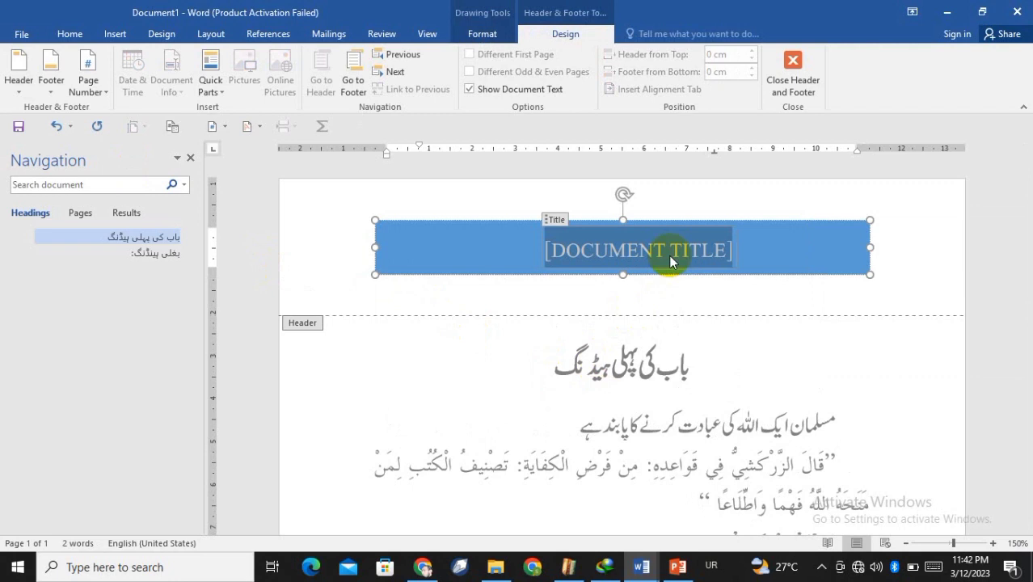
pyautogui.write('کتاب')
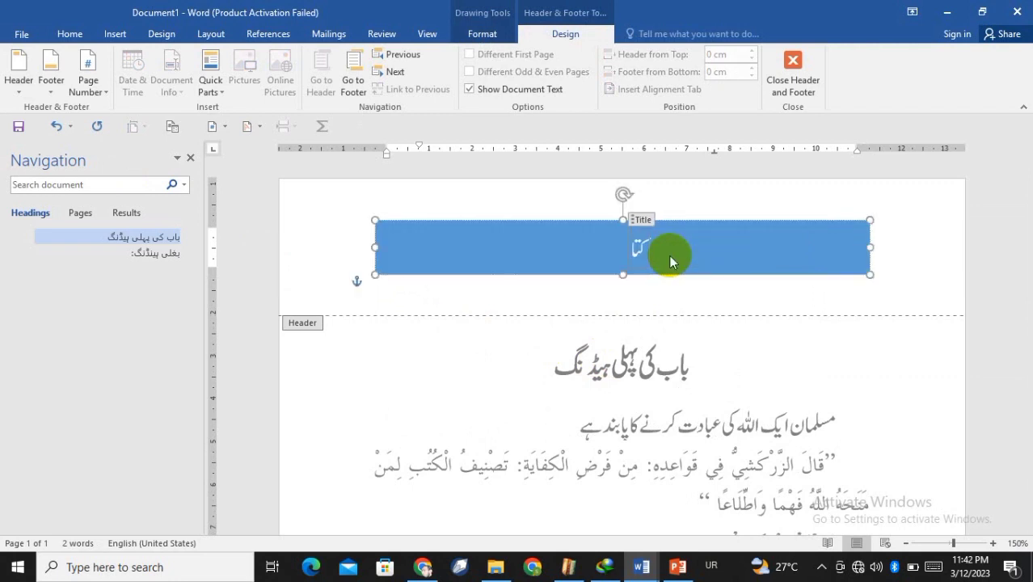
pyautogui.write(' الکبائر')
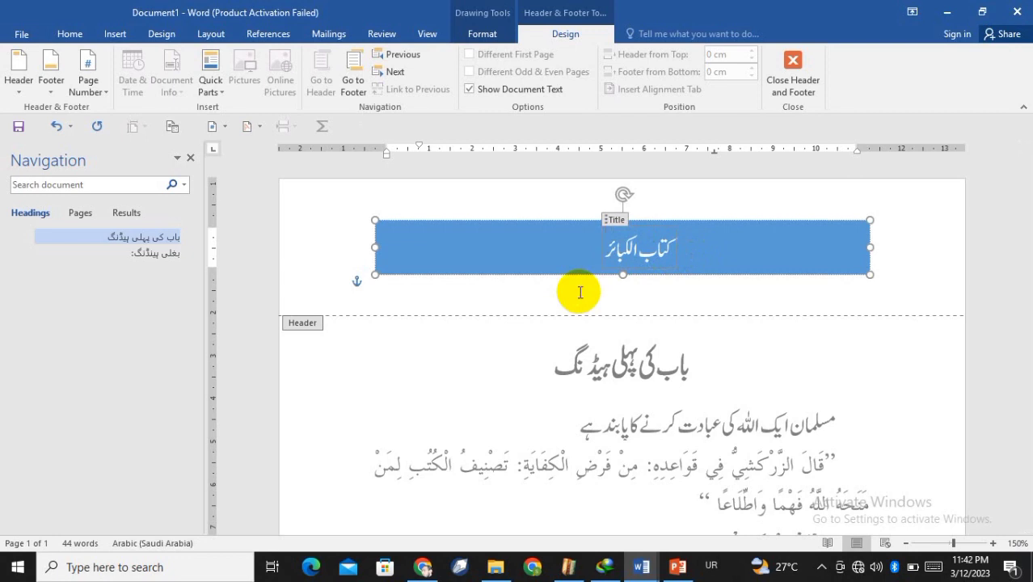
# Step: Replace the header's title text with "جنت میں لے جانے والے اعمال"
pyautogui.press('BackSpace')
pyautogui.press('BackSpace')
pyautogui.press('BackSpace')
pyautogui.press('BackSpace')
pyautogui.press('BackSpace')
pyautogui.press('BackSpace')
pyautogui.press('BackSpace')
pyautogui.press('BackSpace')
pyautogui.press('BackSpace')
pyautogui.press('BackSpace')
pyautogui.press('BackSpace')
pyautogui.press('BackSpace')
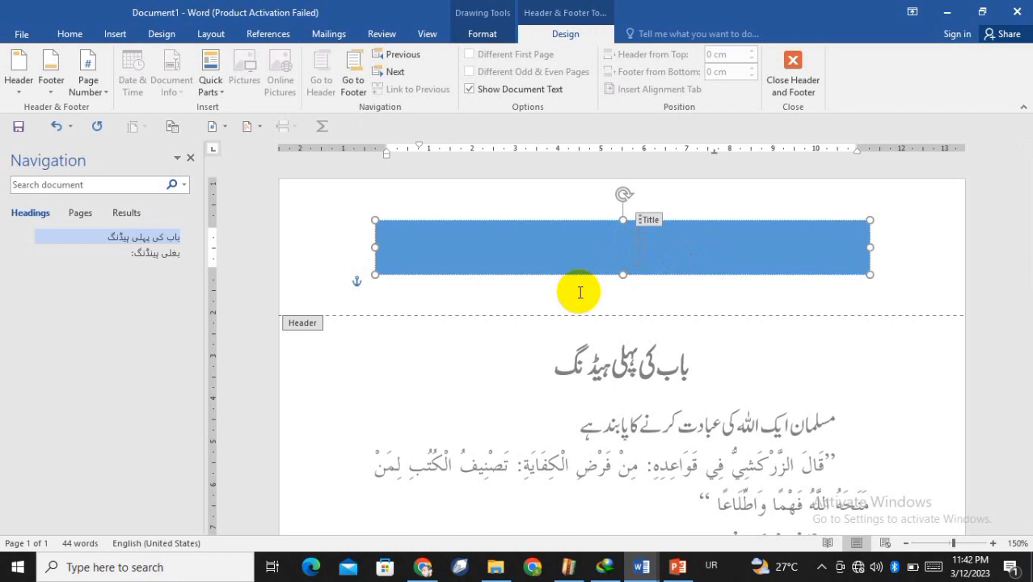
pyautogui.write('جنت می')
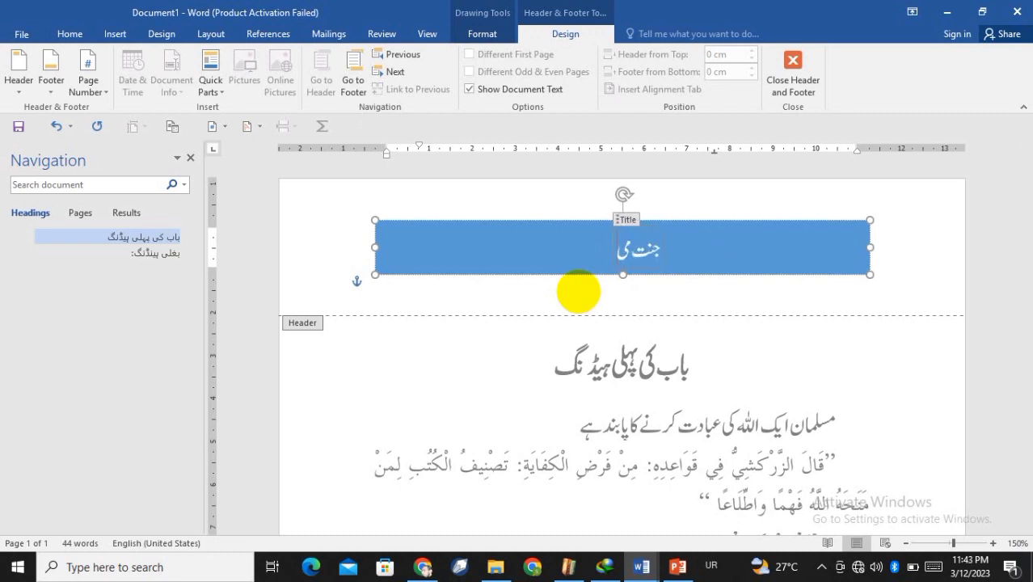
pyautogui.write('ں لے جان')
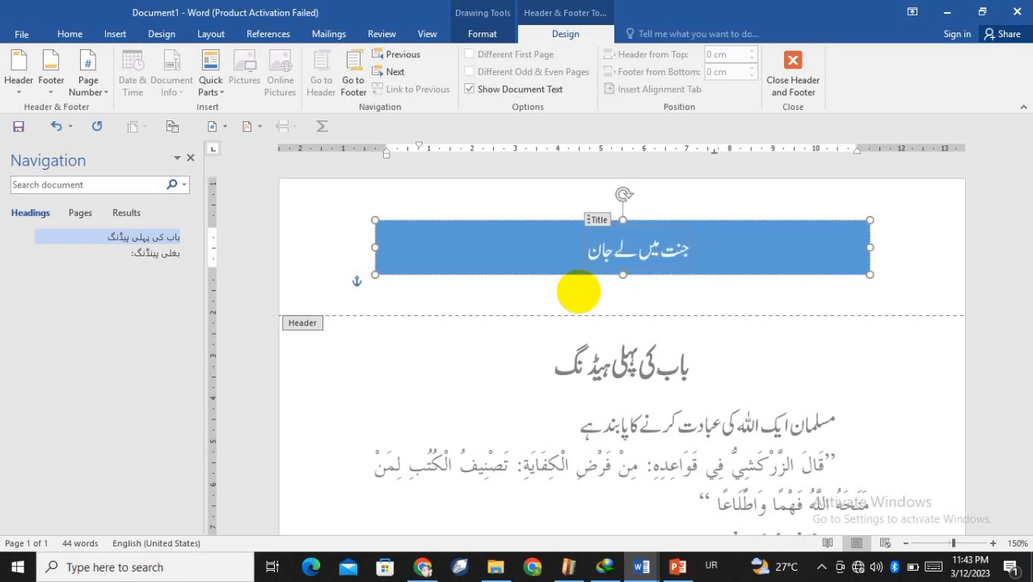
pyautogui.write('ے والے اعما')
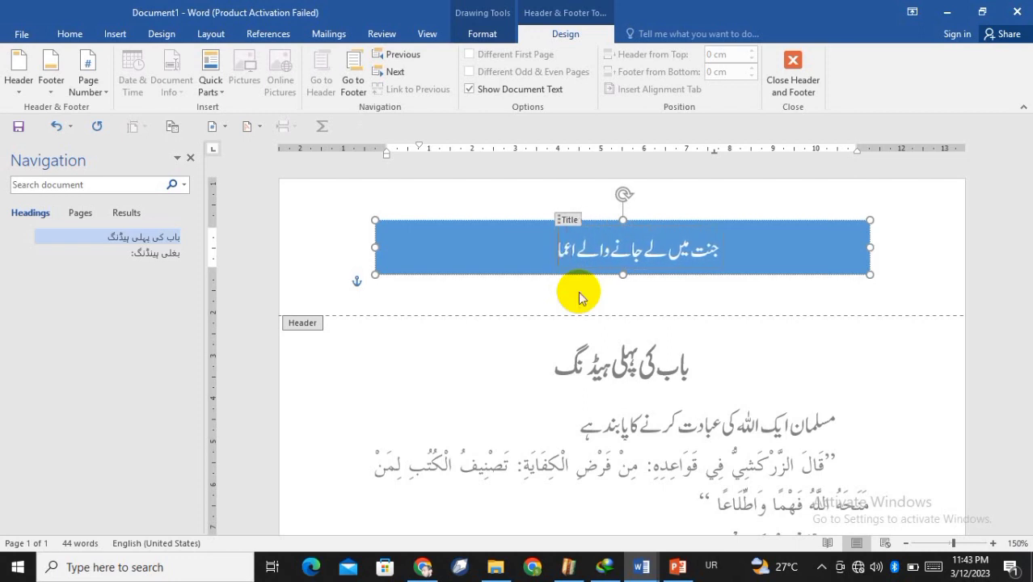
pyautogui.write('ل')
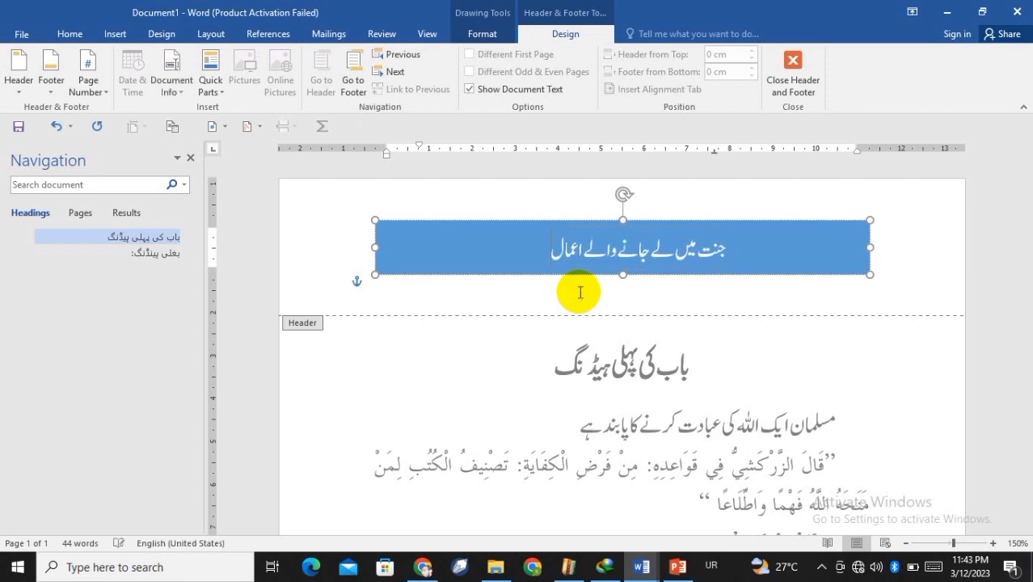
# Step: Enlarge the whole header title to font size 24, reduce it to 20, and deselect the banner
pyautogui.hotkey('ctrl', 'a')
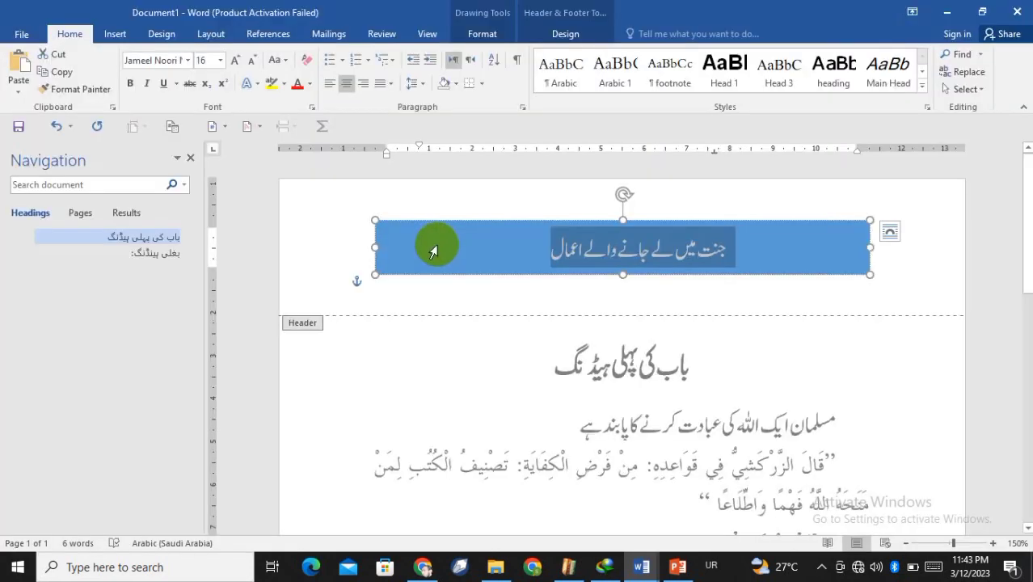
pyautogui.click(234, 61)
pyautogui.click(234, 61)
pyautogui.click(235, 60)
pyautogui.click(234, 61)
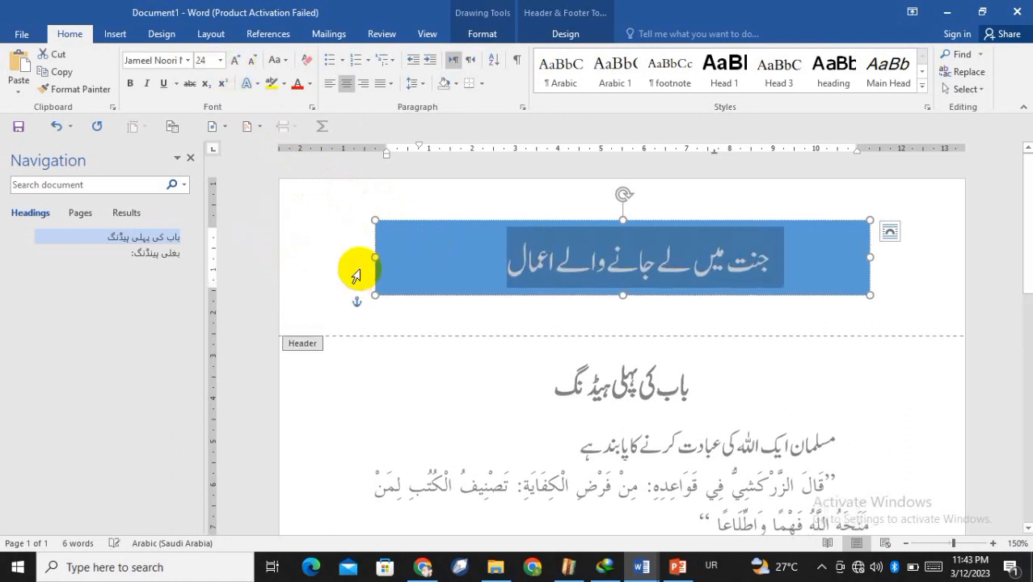
pyautogui.click(252, 63)
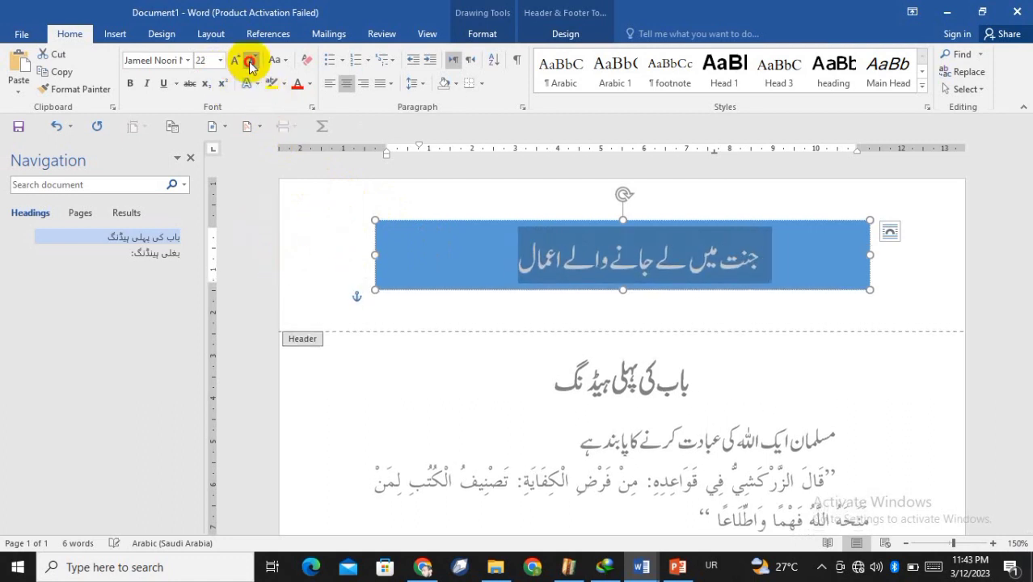
pyautogui.click(252, 62)
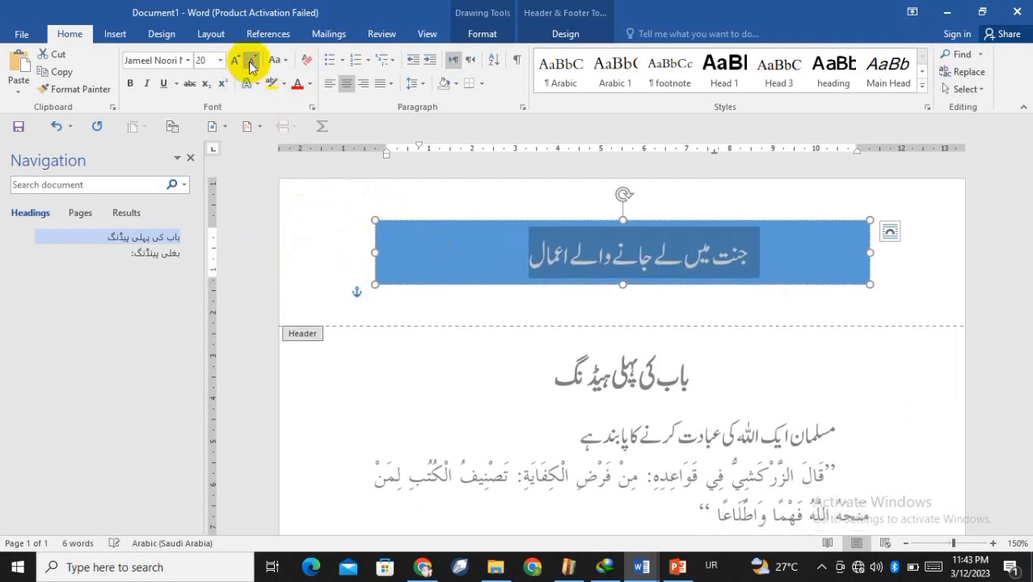
pyautogui.click(520, 313)
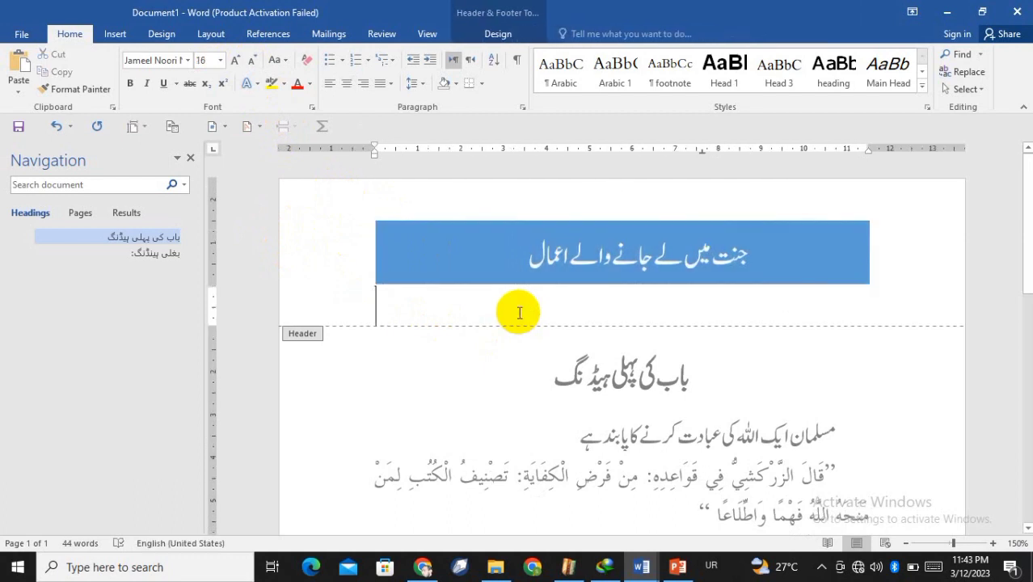
# Step: Undo the last font size reduction on the header title
pyautogui.hotkey('ctrl', 'z')
pyautogui.hotkey('ctrl', 'z')
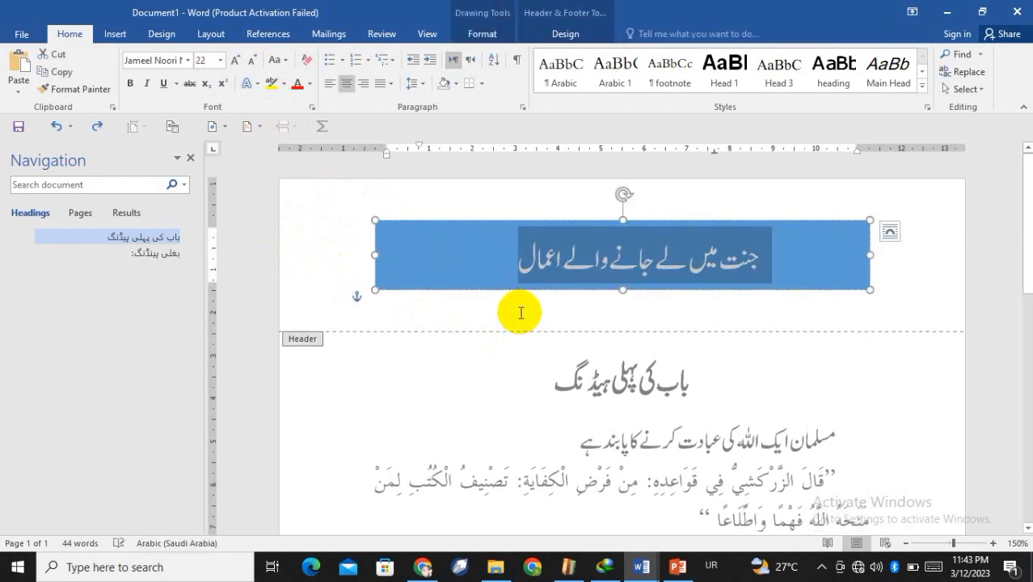
# Step: Undo the title formatting, title text and Banded header insertion until the header area is empty
pyautogui.hotkey('ctrl', 'y')
pyautogui.hotkey('ctrl', 'z')
pyautogui.hotkey('ctrl', 'z')
pyautogui.hotkey('ctrl', 'z')
pyautogui.hotkey('ctrl', 'z')
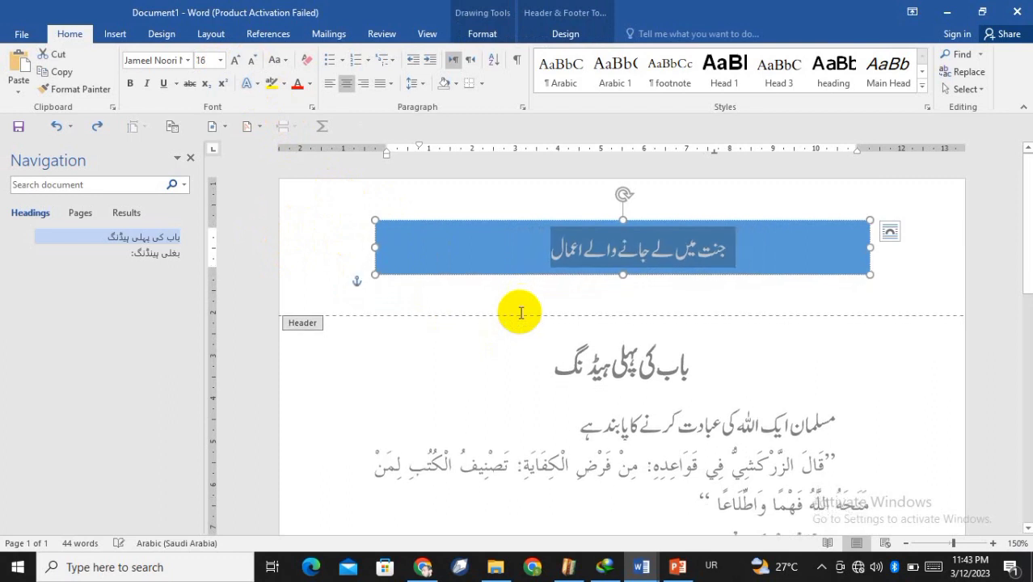
pyautogui.hotkey('ctrl', 'z')
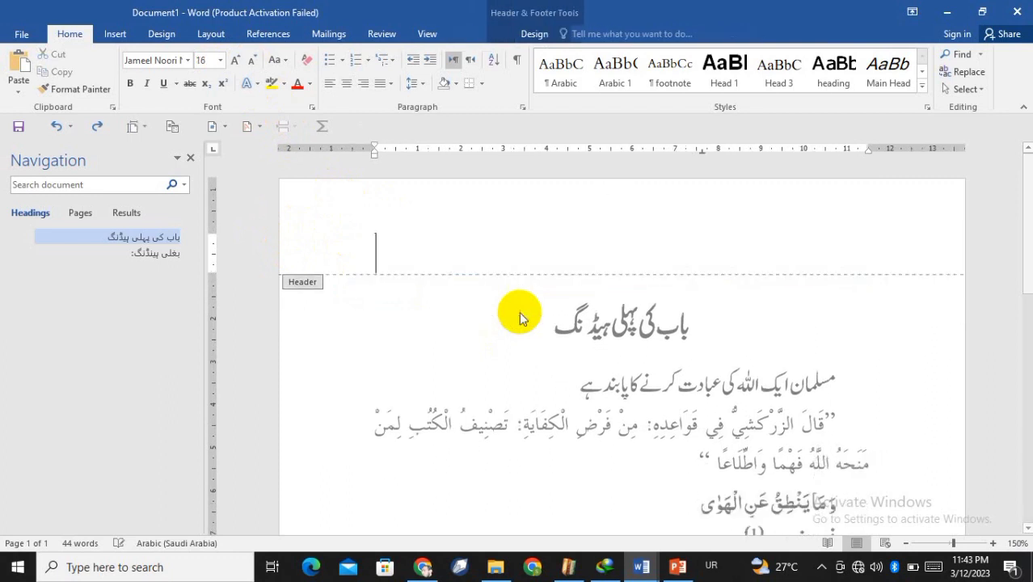
# Step: Insert the built-in Motion (Even Page) header into the empty header area
pyautogui.tripleClick(441, 340)
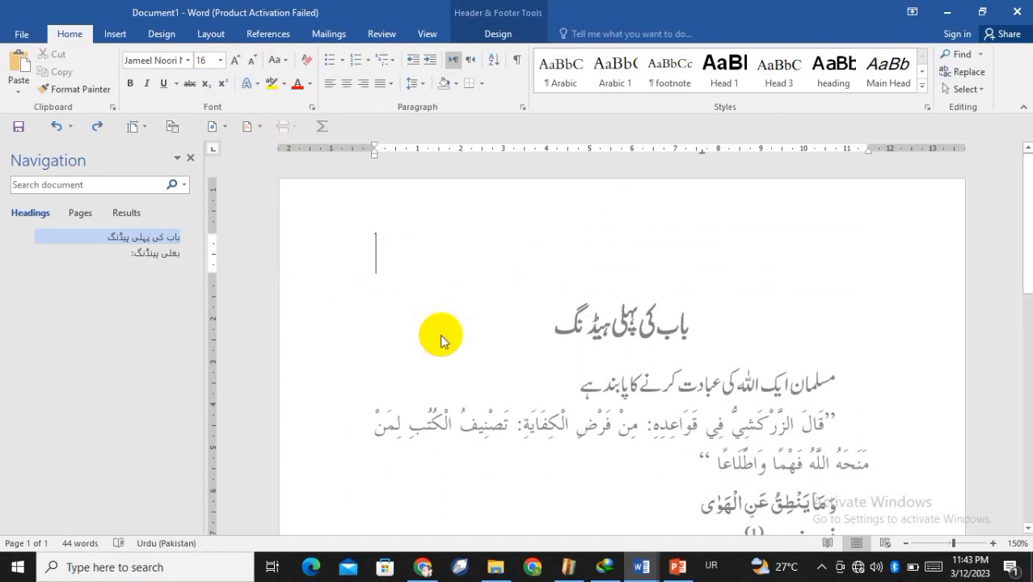
pyautogui.doubleClick(488, 259)
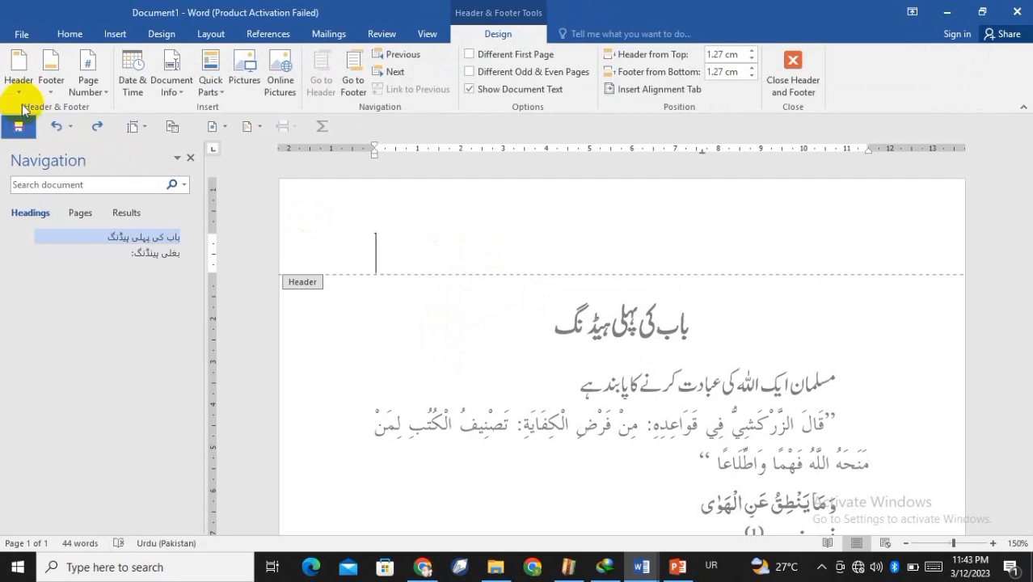
pyautogui.click(18, 85)
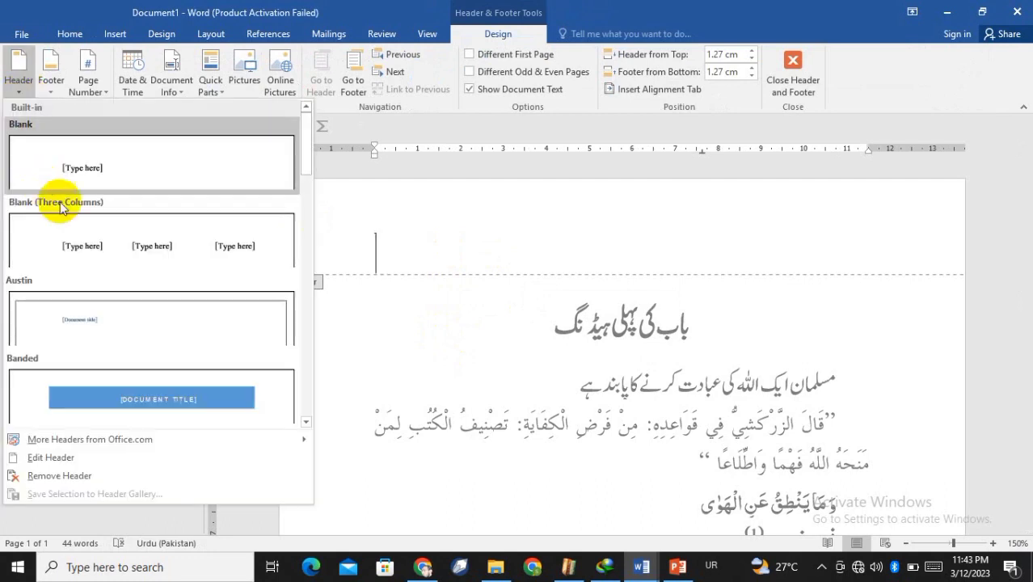
pyautogui.scroll(-5, 63, 212)
pyautogui.scroll(5, 64, 215)
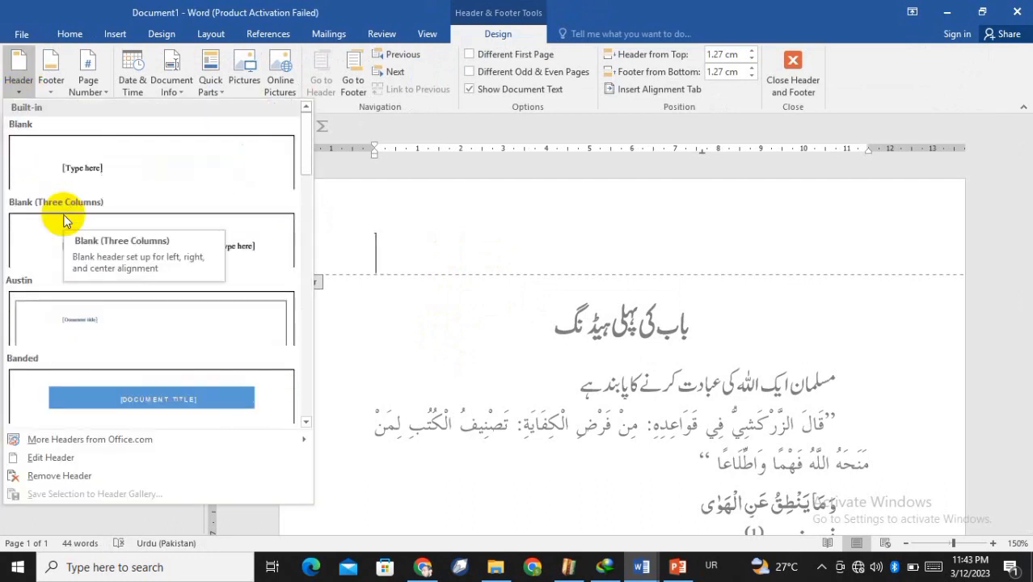
pyautogui.scroll(-5, 64, 221)
pyautogui.scroll(3, 65, 220)
pyautogui.scroll(-3, 64, 220)
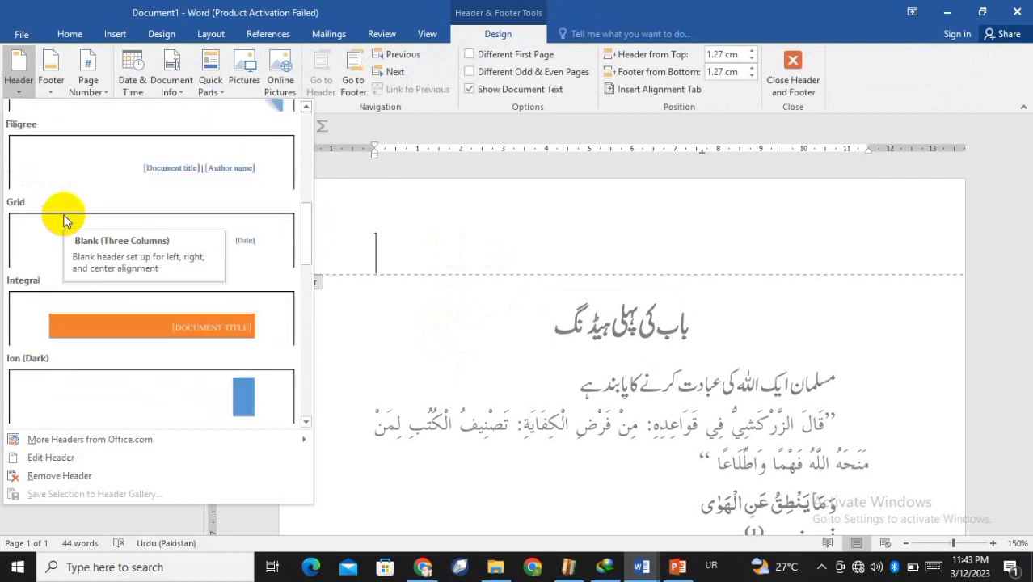
pyautogui.scroll(1, 65, 220)
pyautogui.scroll(-2, 65, 221)
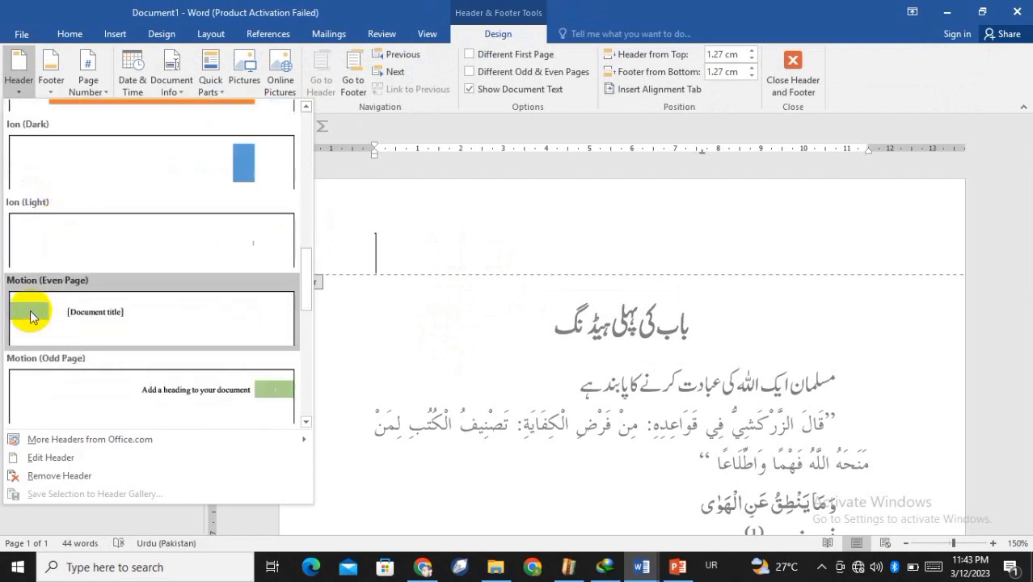
pyautogui.click(29, 295)
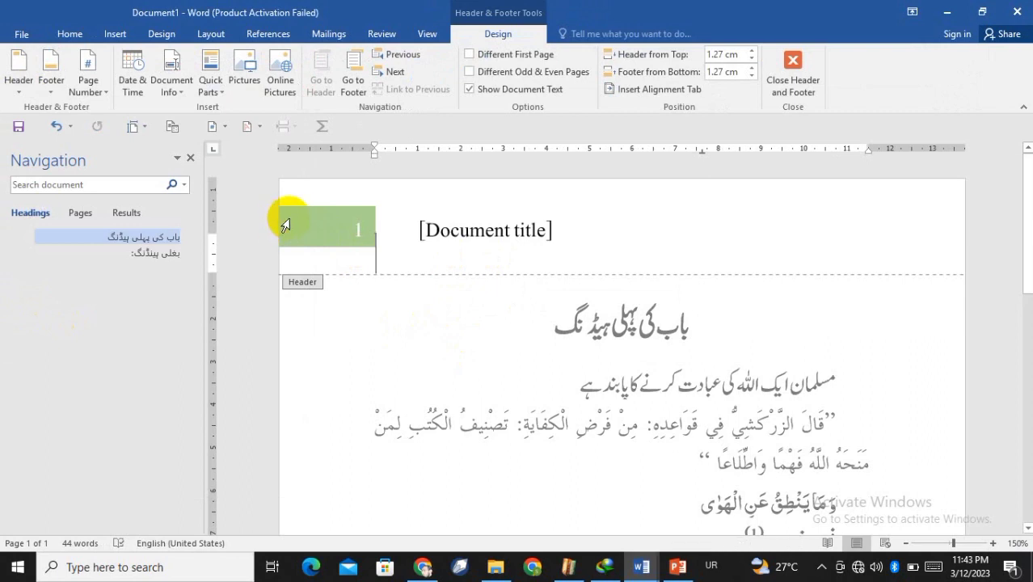
# Step: Highlight the page number in the header's green box with dark red
pyautogui.click(363, 229)
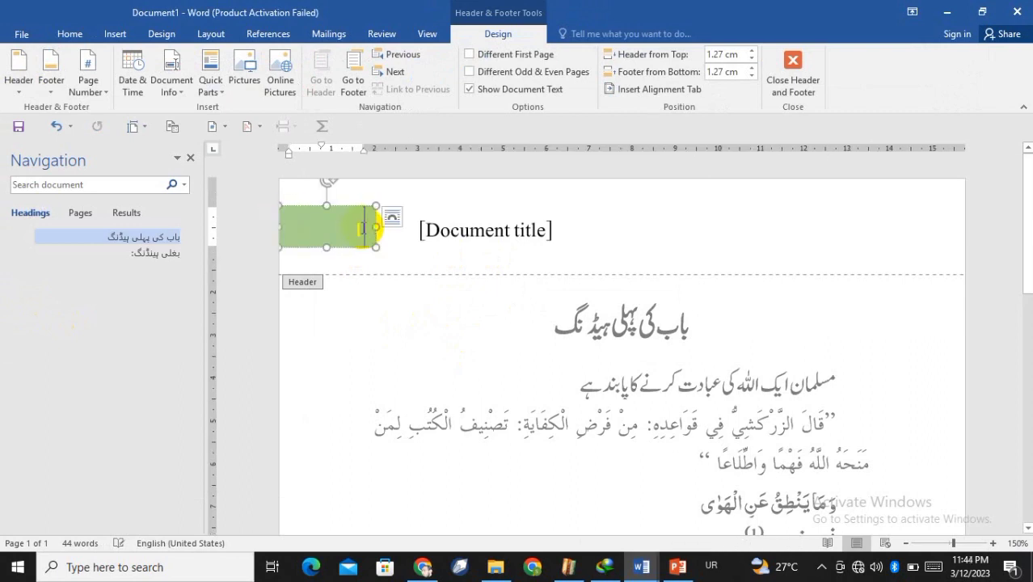
pyautogui.doubleClick(317, 234)
pyautogui.click(402, 208)
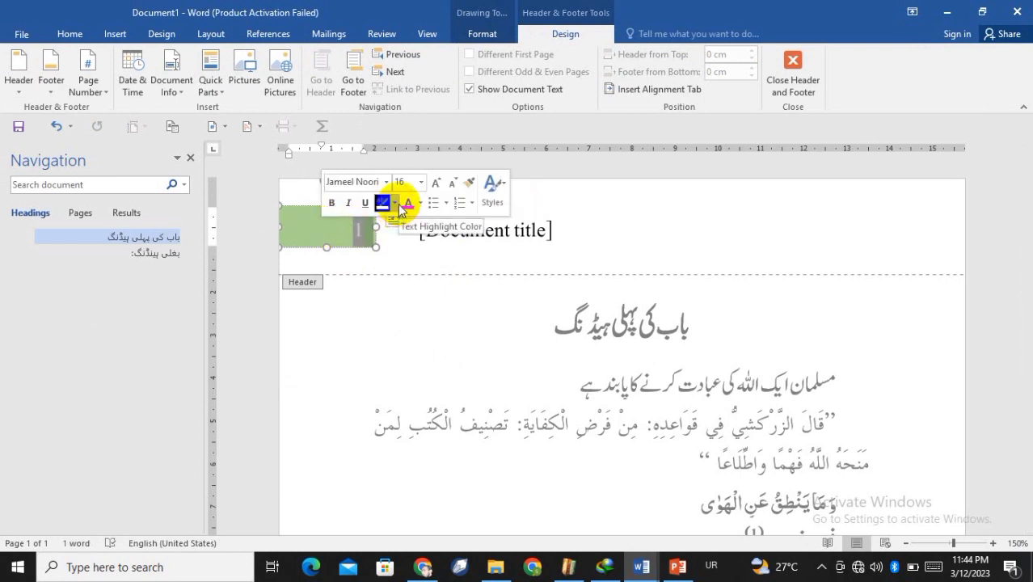
pyautogui.click(395, 203)
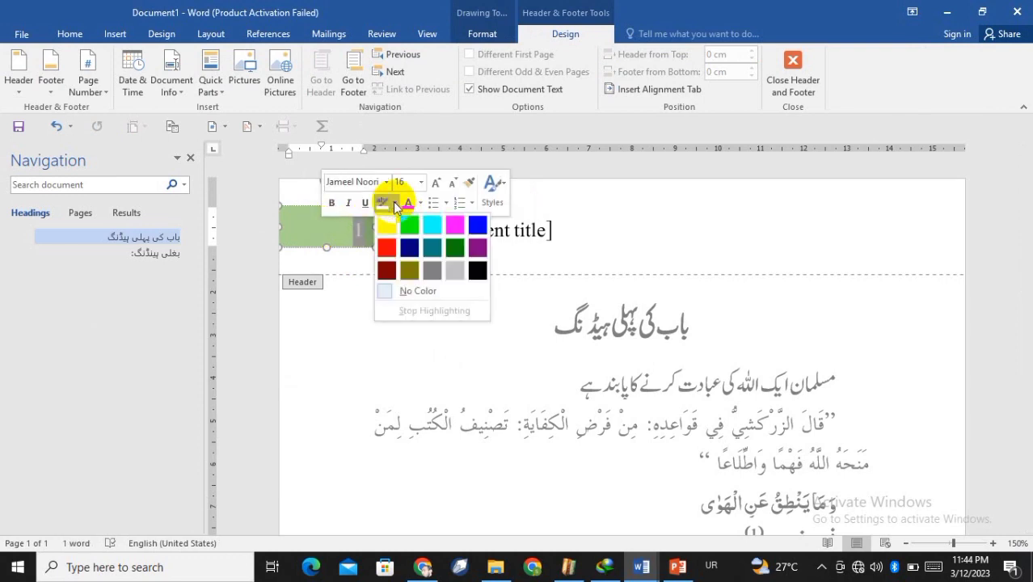
pyautogui.click(388, 272)
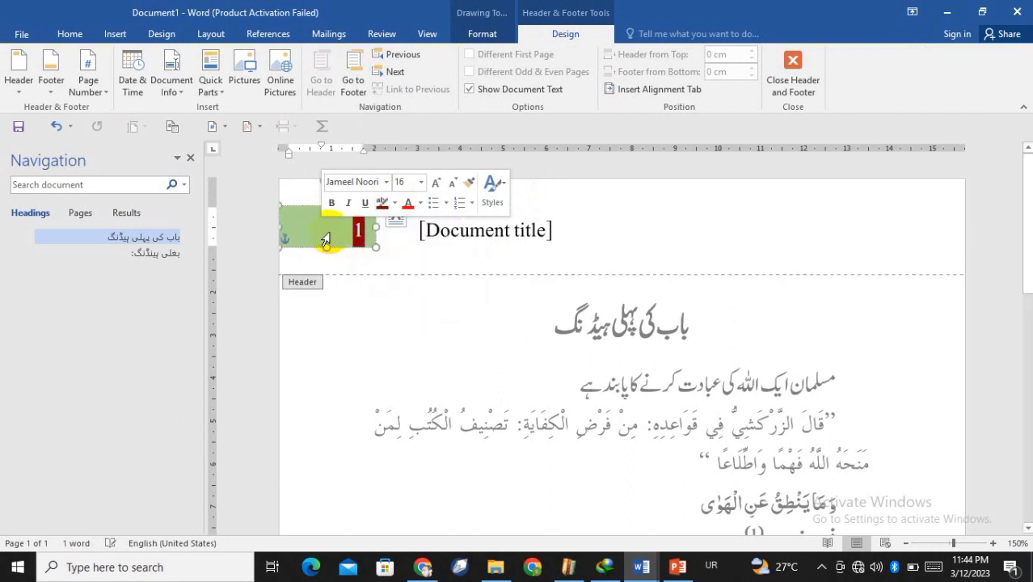
pyautogui.click(330, 233)
# Step: Return to the body text and insert a page break after the footnote line to move the side heading onto page 2
pyautogui.scroll(-15, 381, 287)
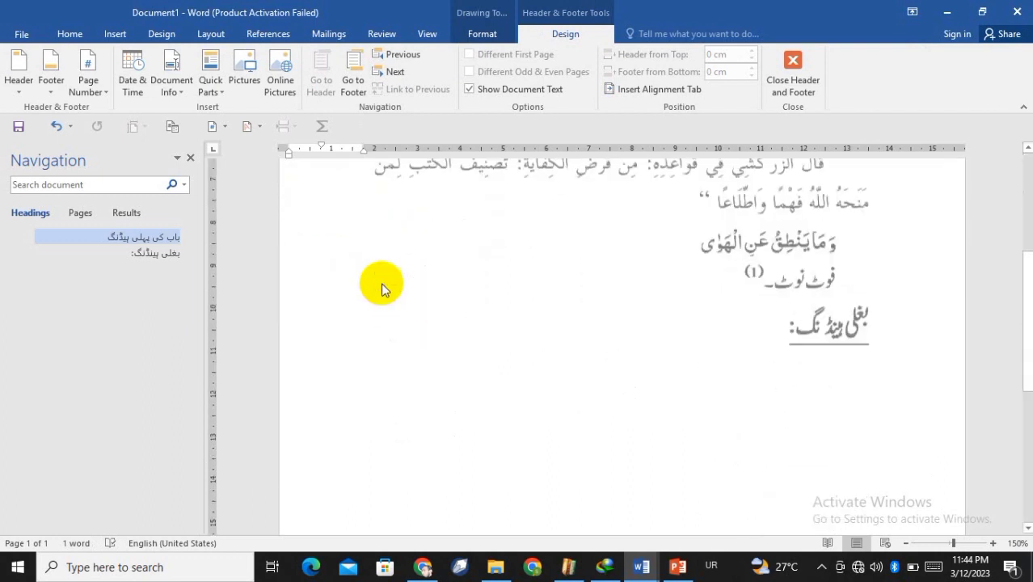
pyautogui.scroll(12, 383, 284)
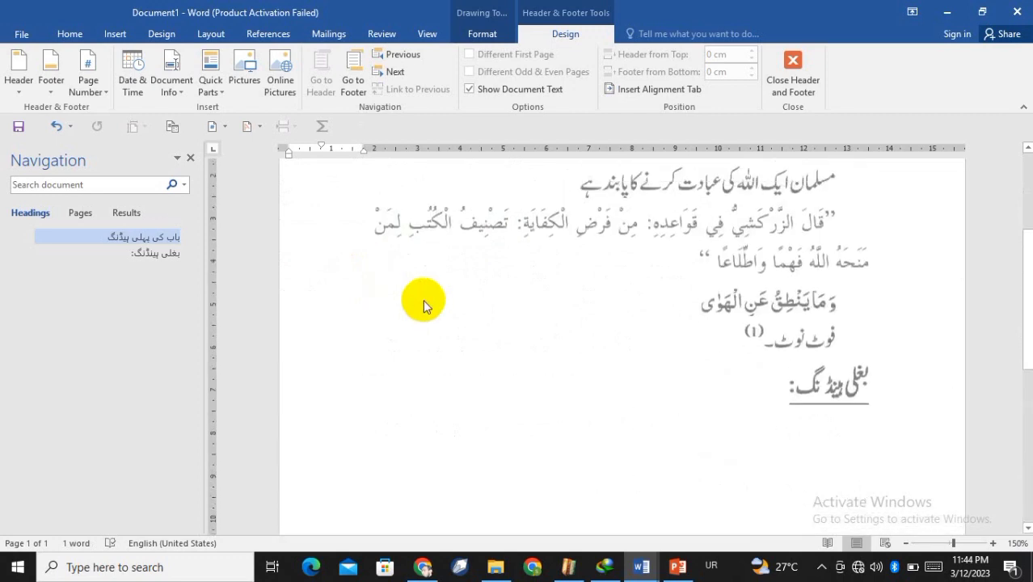
pyautogui.doubleClick(554, 323)
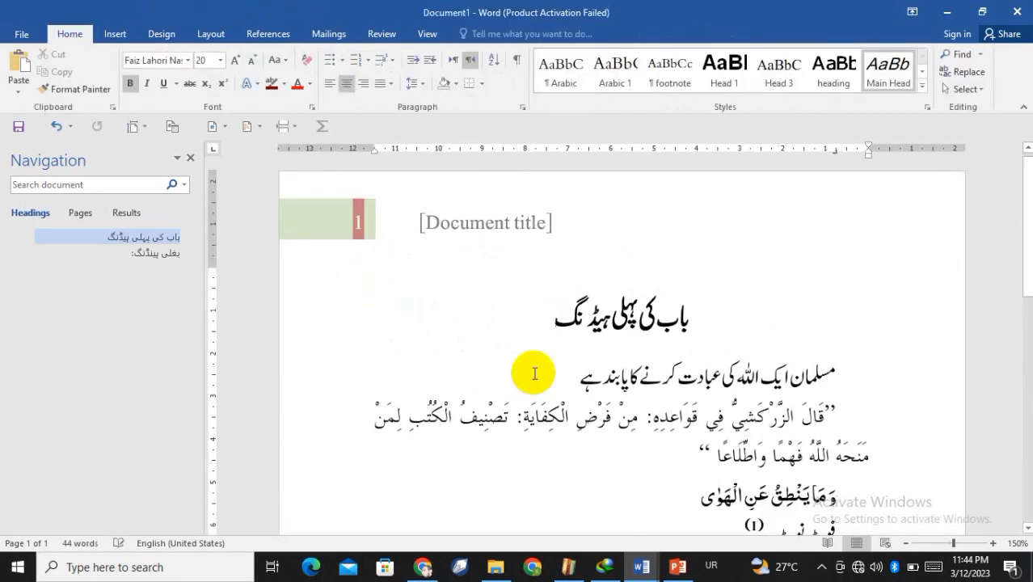
pyautogui.press('Down')
pyautogui.press('Down')
pyautogui.press('Down')
pyautogui.press('Down')
pyautogui.press('Down')
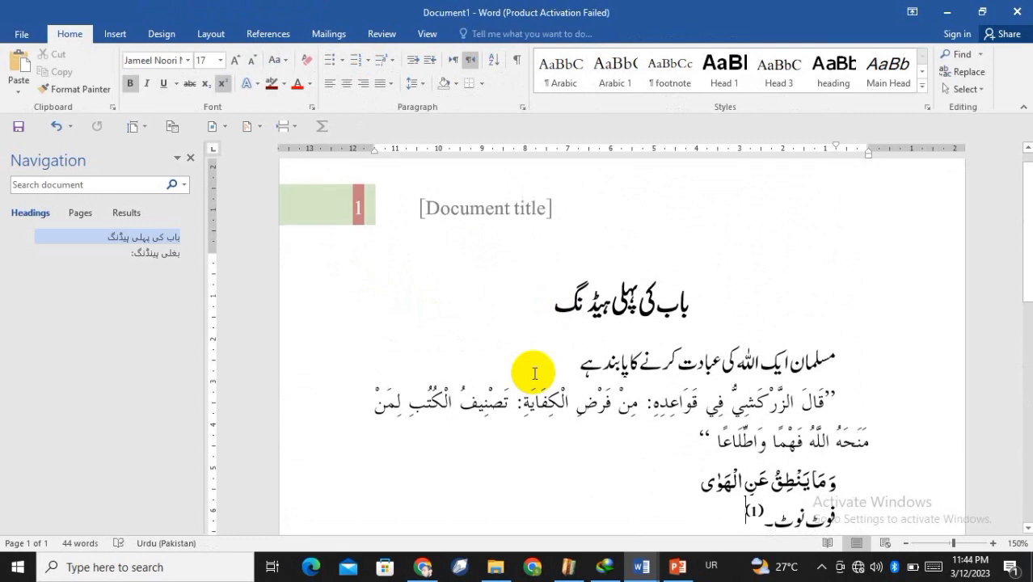
pyautogui.scroll(-10, 534, 374)
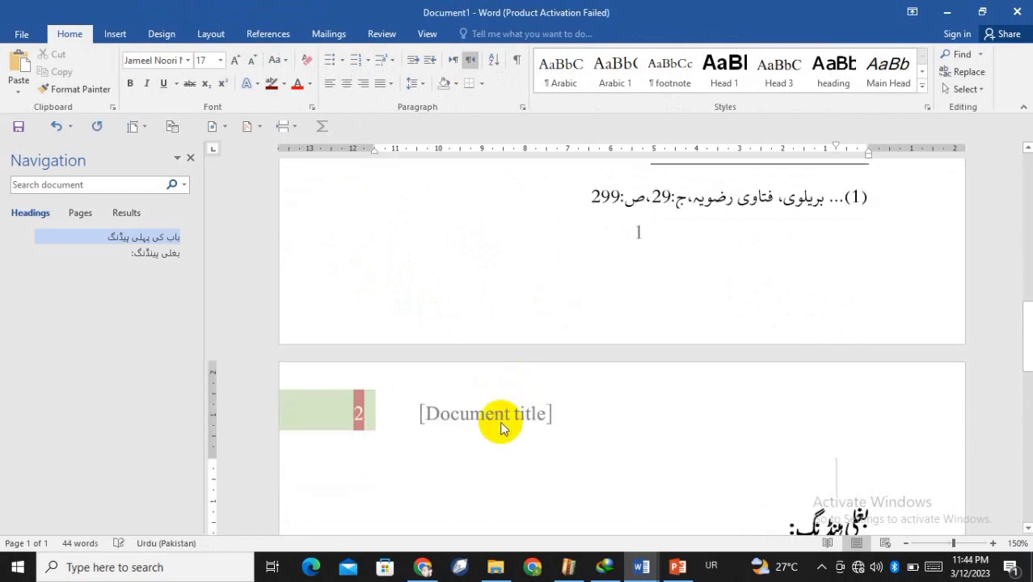
# Step: Check the header's page number on the second page and compare it with the first page
pyautogui.click(458, 390)
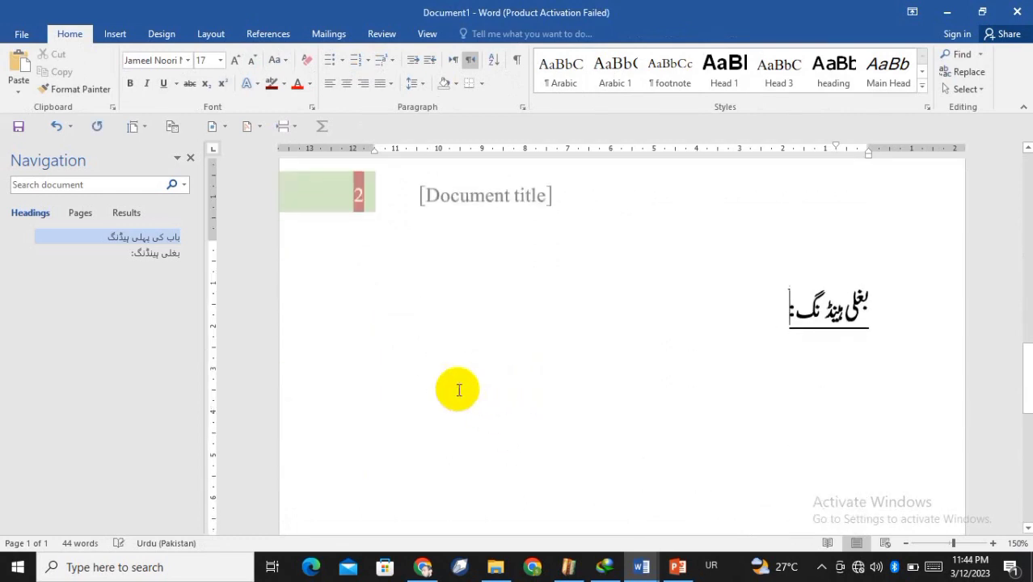
pyautogui.scroll(3, 383, 409)
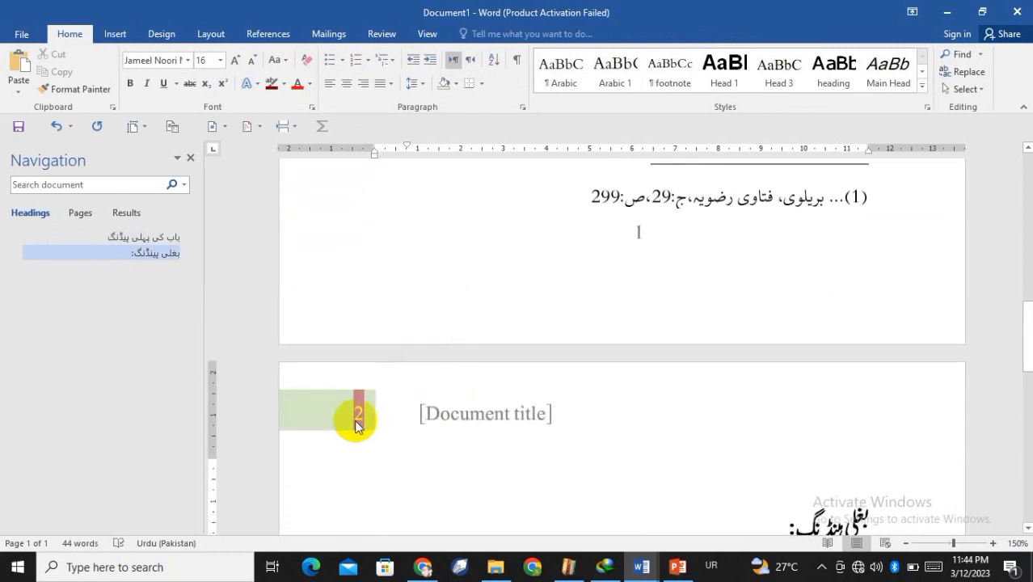
pyautogui.scroll(8, 581, 399)
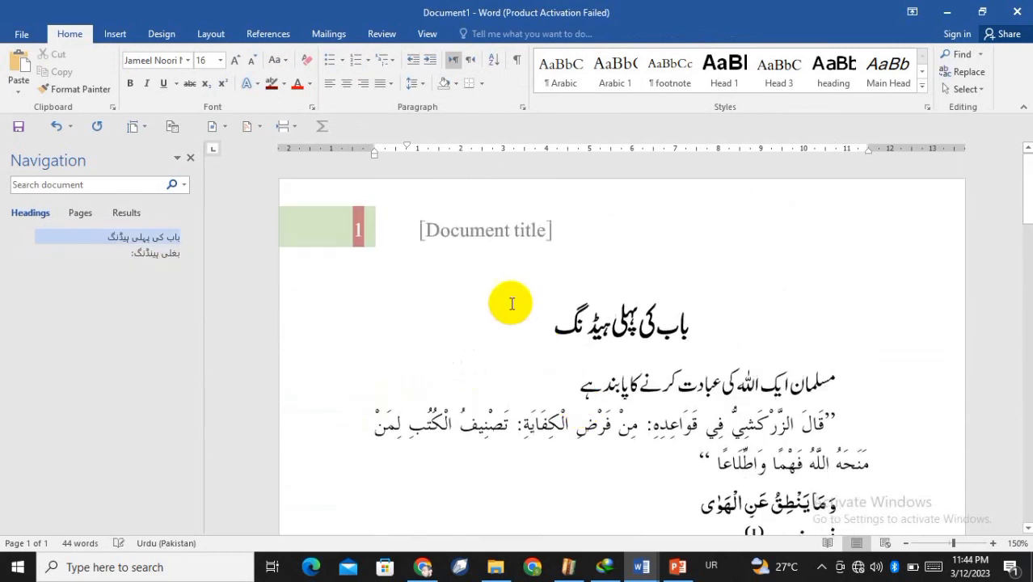
# Step: Reopen the first page's header and replace the document title placeholder with "کتاب الکبائر"
pyautogui.doubleClick(598, 284)
pyautogui.click(544, 259)
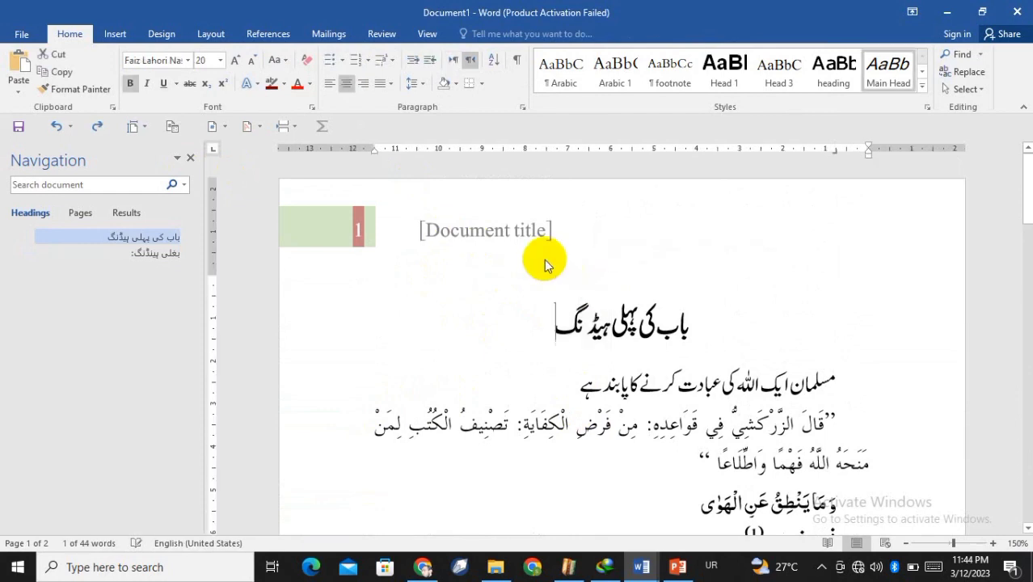
pyautogui.doubleClick(544, 259)
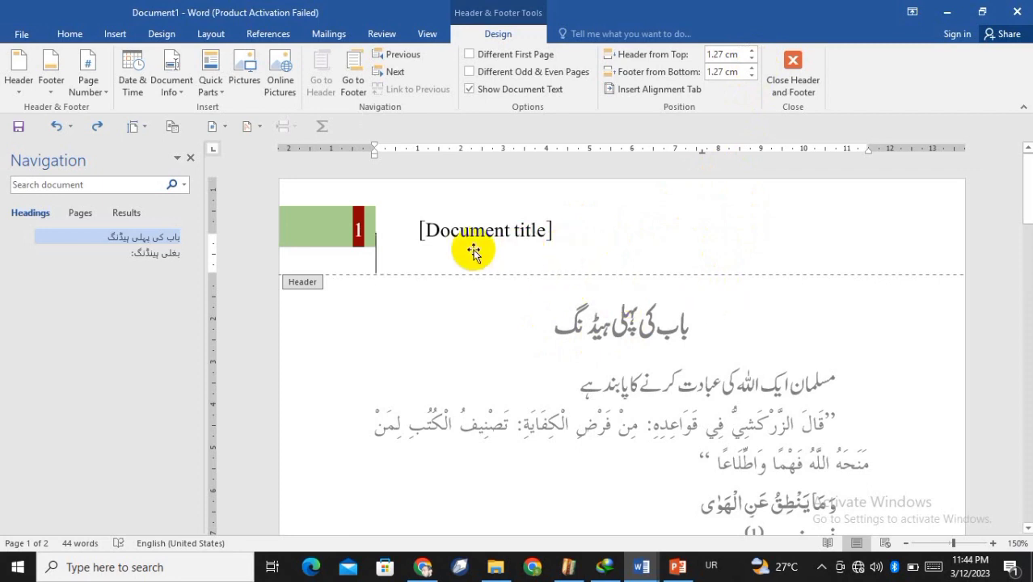
pyautogui.click(535, 235)
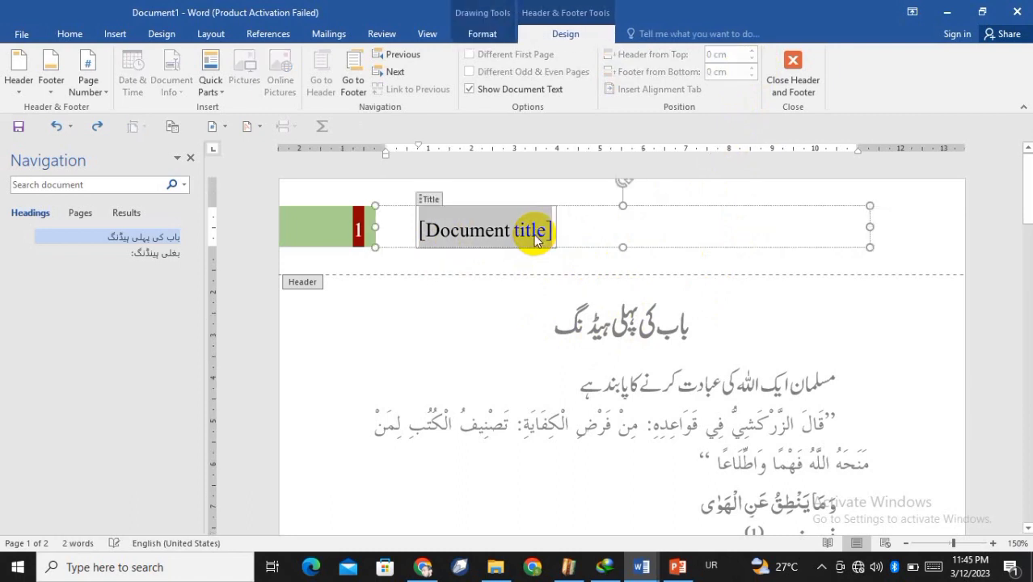
pyautogui.write('کتاب')
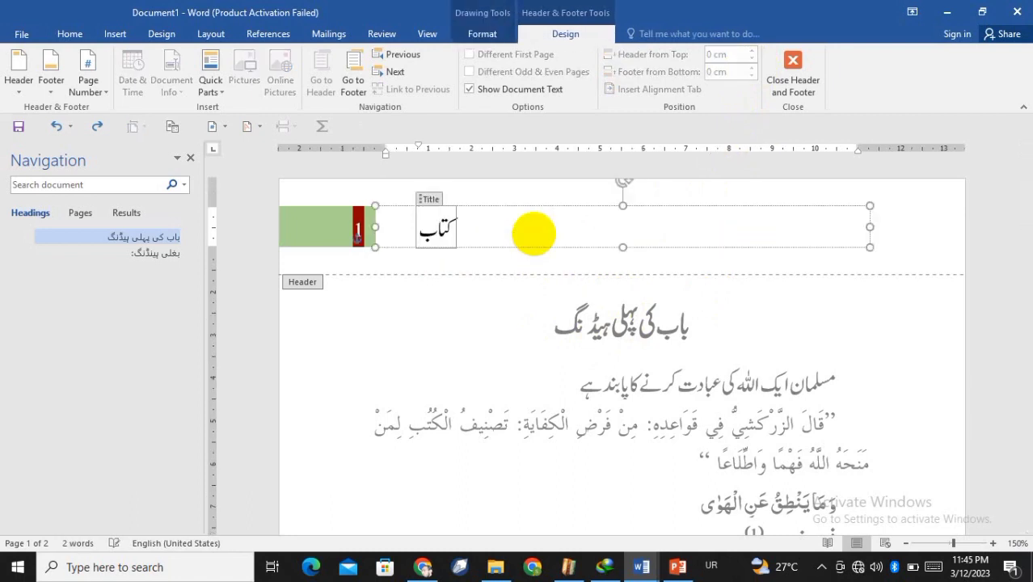
pyautogui.write(' الکبارئ')
pyautogui.press('BackSpace')
pyautogui.press('BackSpace')
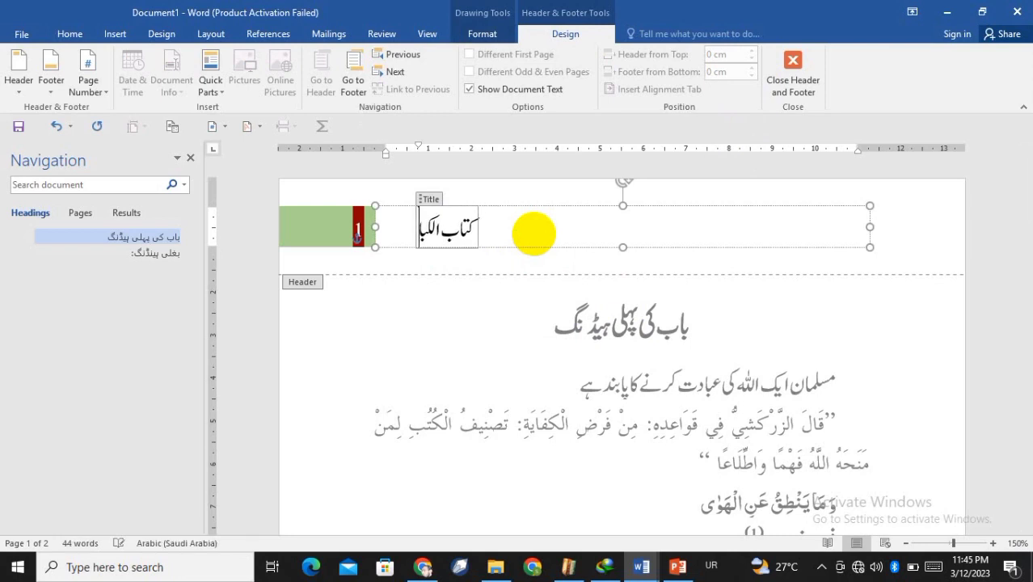
pyautogui.write('ئر')
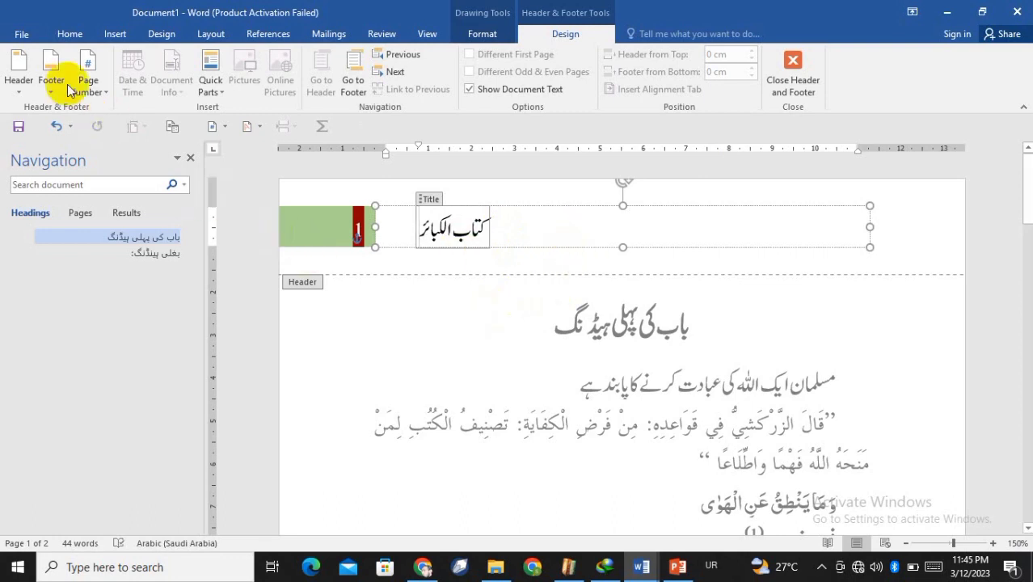
# Step: Draw a bevel shape about 3.8 cm wide and 0.6 cm high in the header, beside and slightly below the title
pyautogui.click(69, 36)
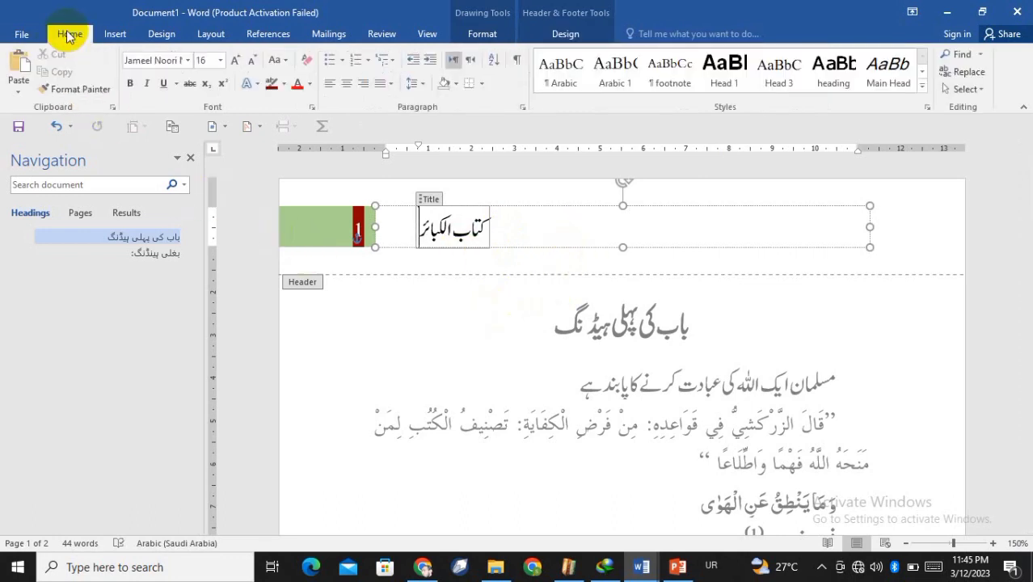
pyautogui.click(117, 36)
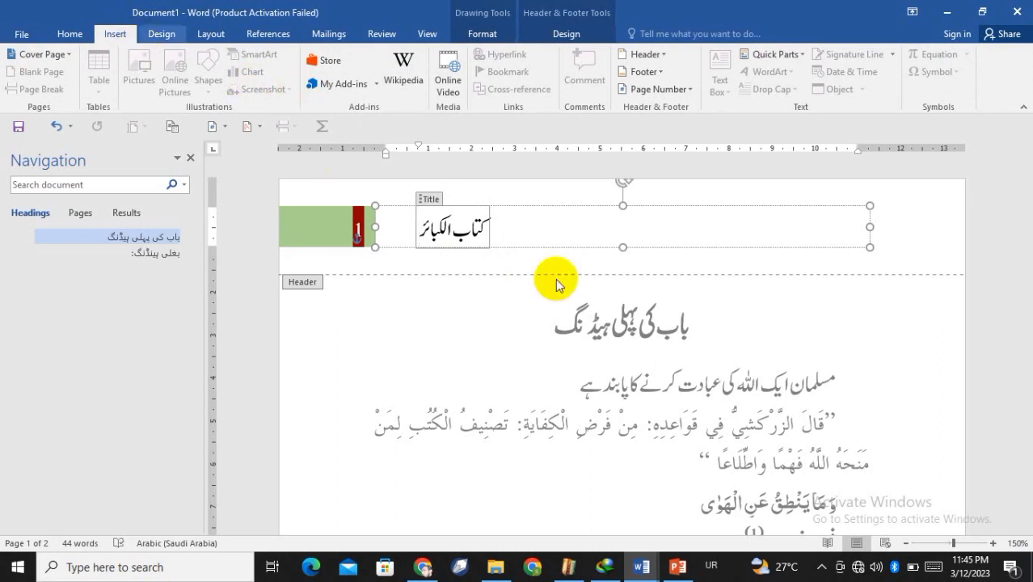
pyautogui.click(523, 260)
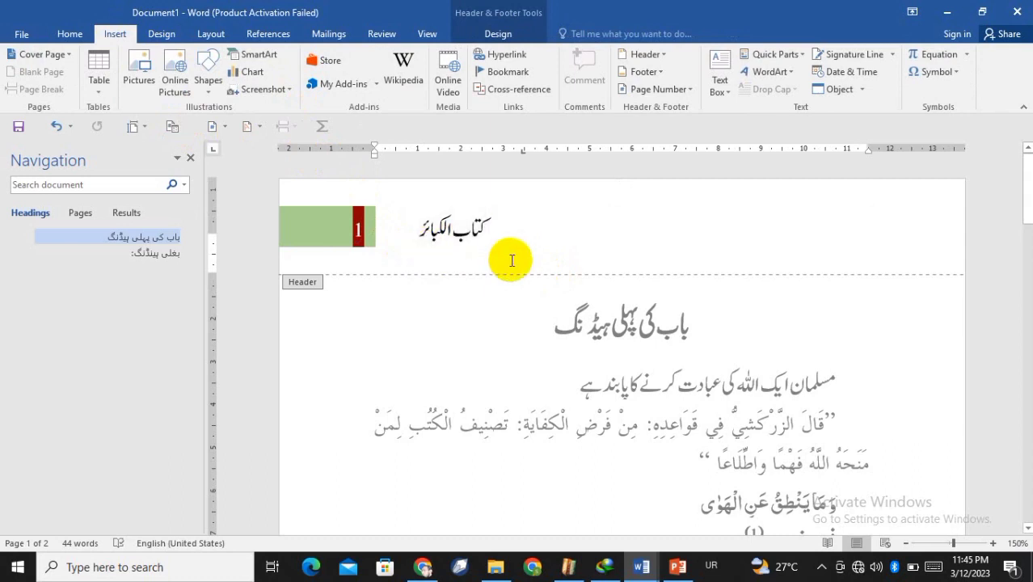
pyautogui.click(212, 93)
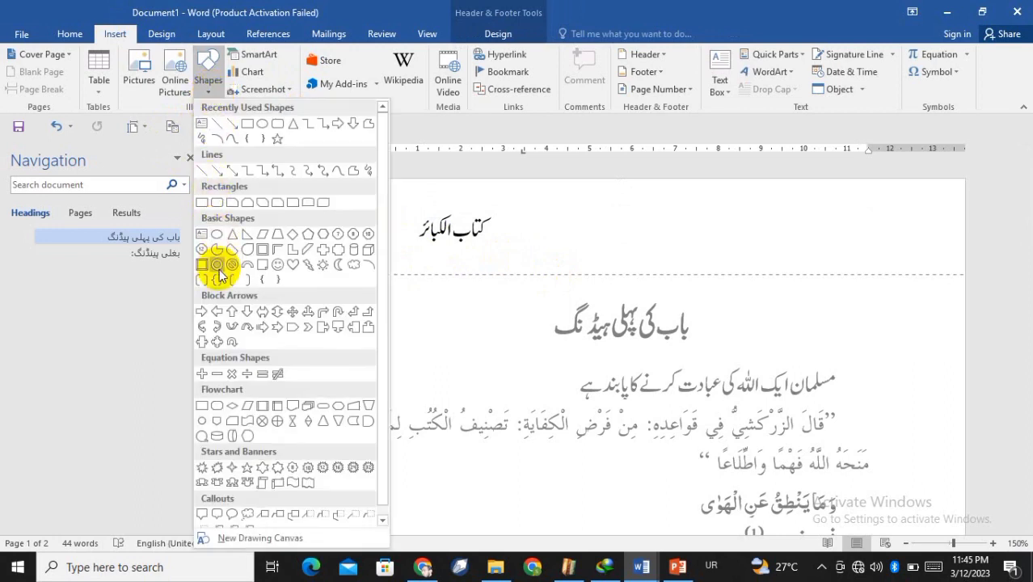
pyautogui.click(202, 268)
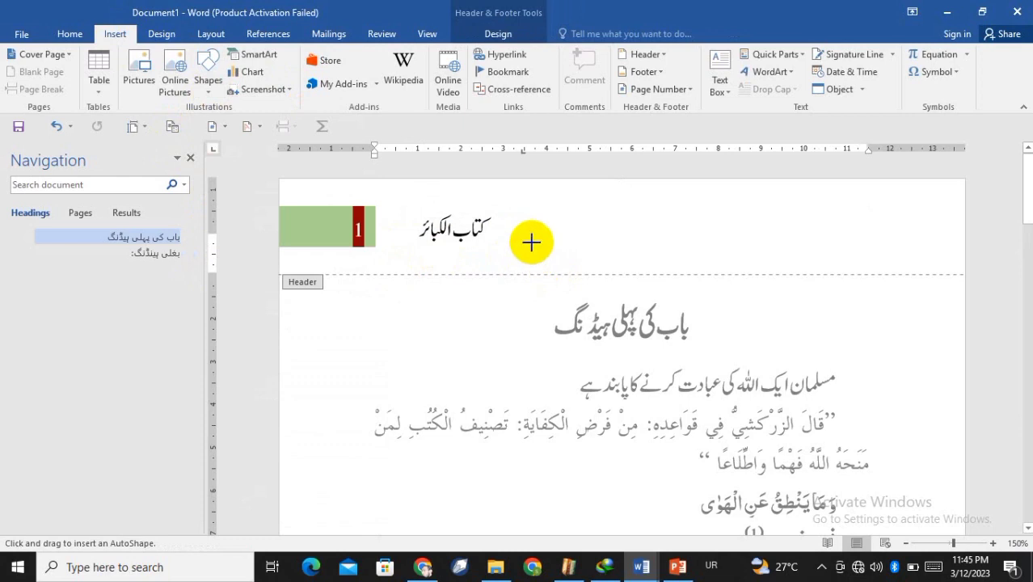
pyautogui.moveTo(530, 243); pyautogui.dragTo(695, 269)
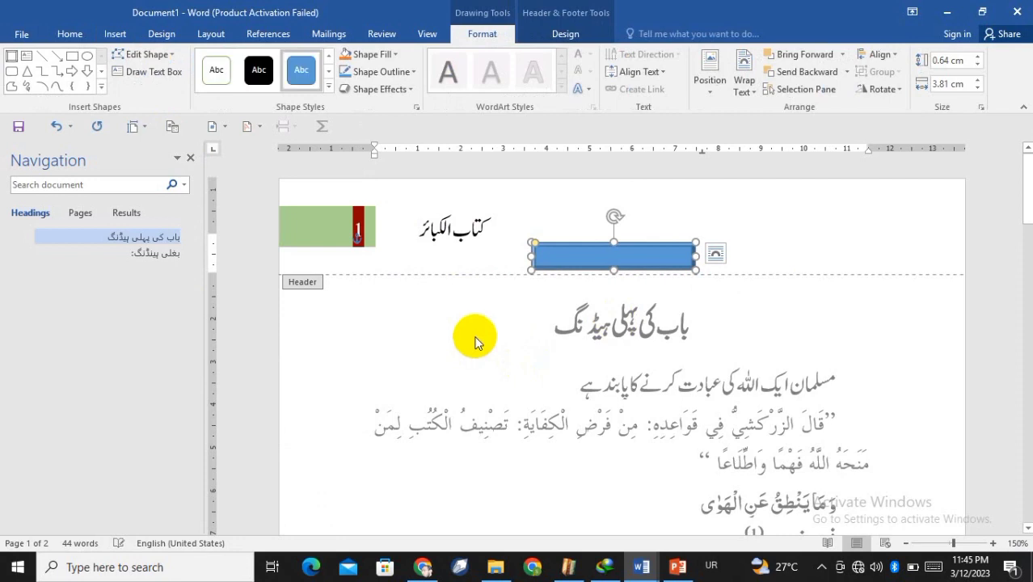
pyautogui.scroll(-3, 480, 329)
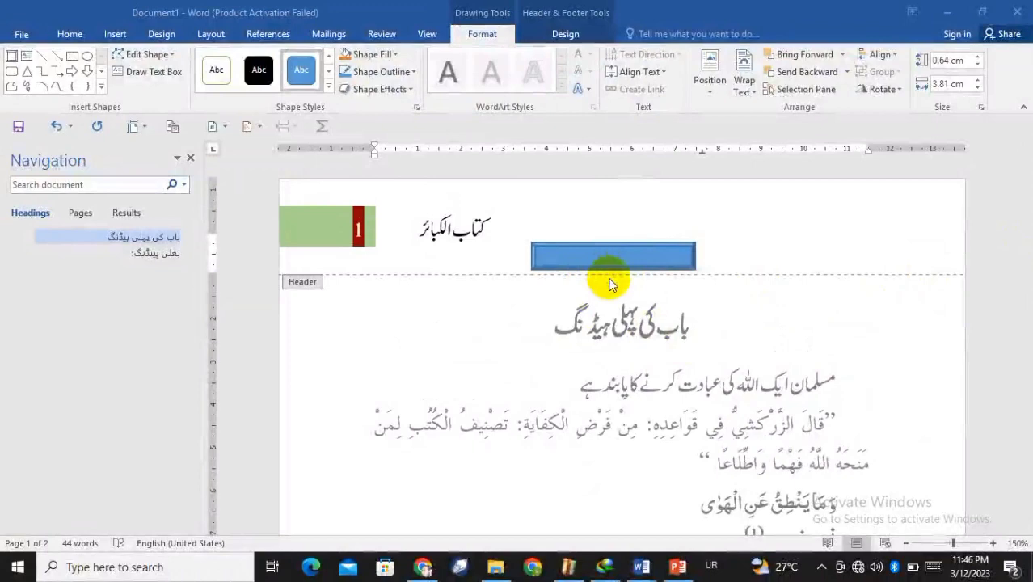
pyautogui.click(603, 257)
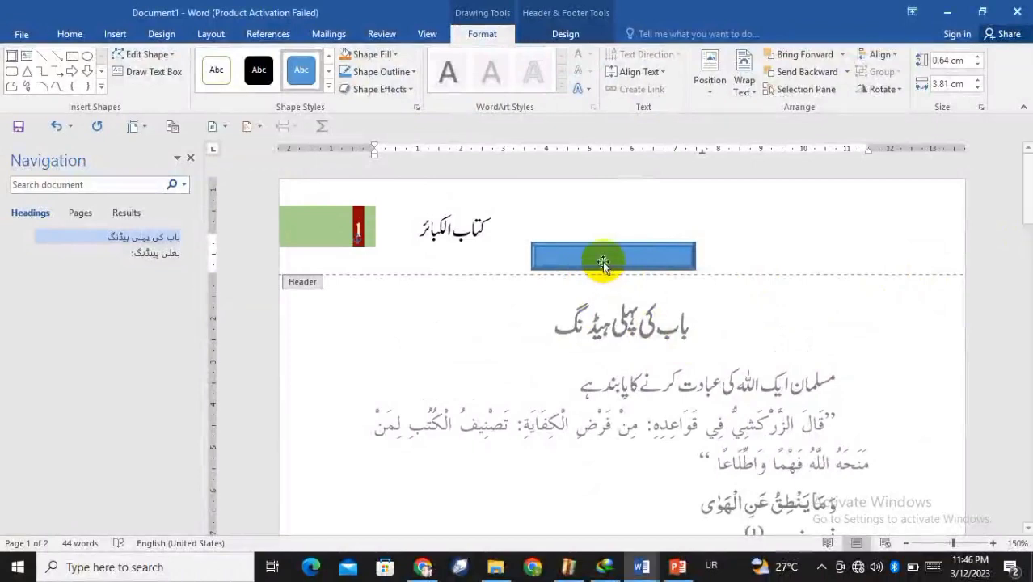
# Step: Undo the bevel shape drawn in the header and return to editing the body text
pyautogui.doubleClick(598, 313)
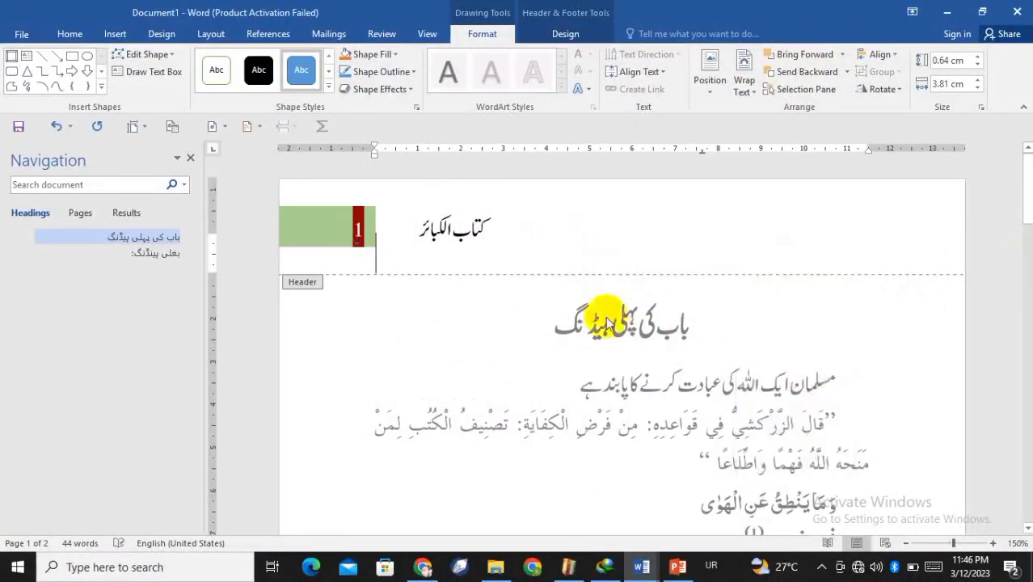
pyautogui.scroll(-5, 605, 317)
pyautogui.scroll(-5, 605, 316)
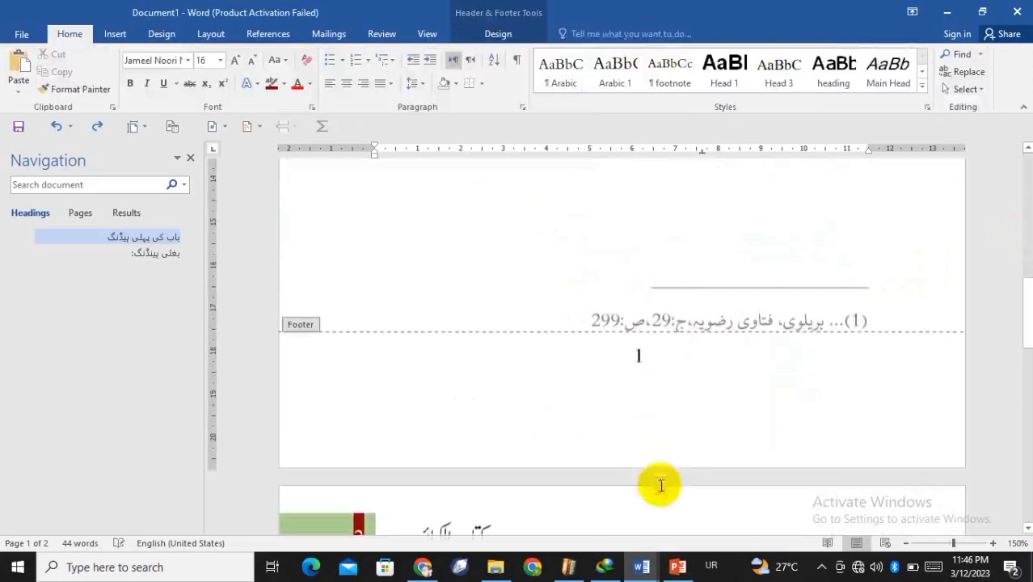
pyautogui.click(637, 358)
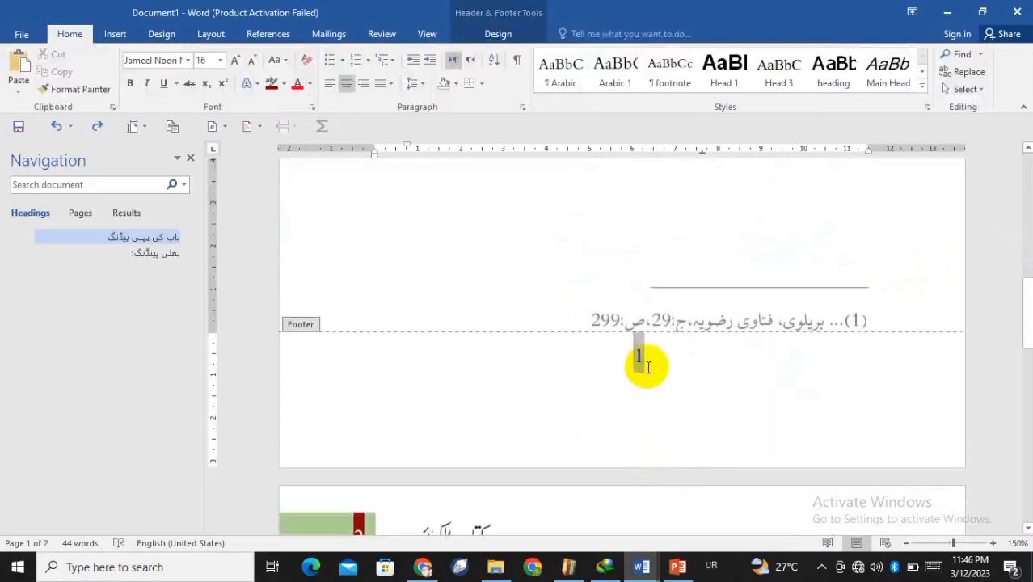
pyautogui.doubleClick(480, 281)
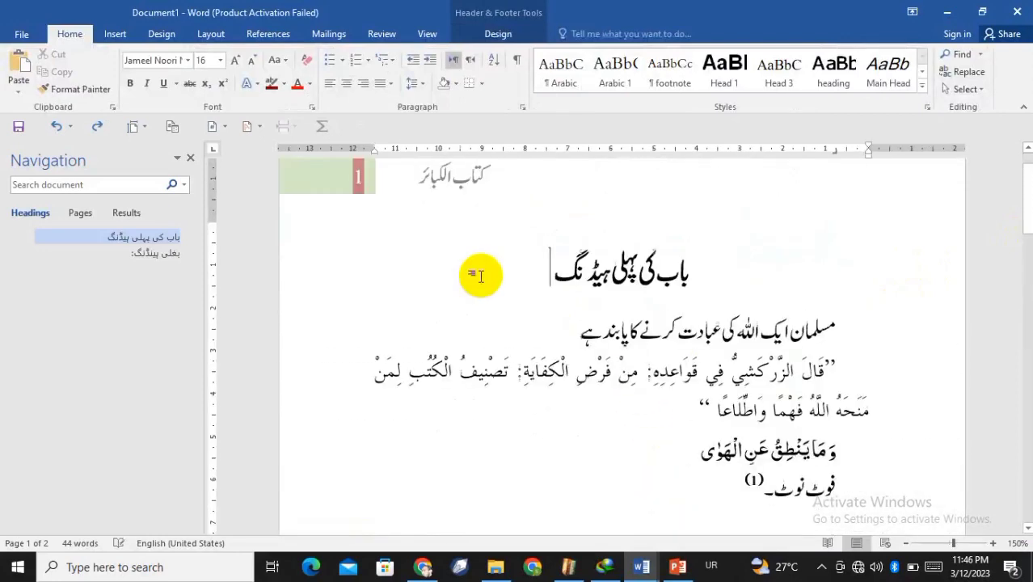
# Step: Open the first page's footer for editing and remove the empty line below its page number
pyautogui.scroll(-5, 611, 263)
pyautogui.scroll(-3, 605, 385)
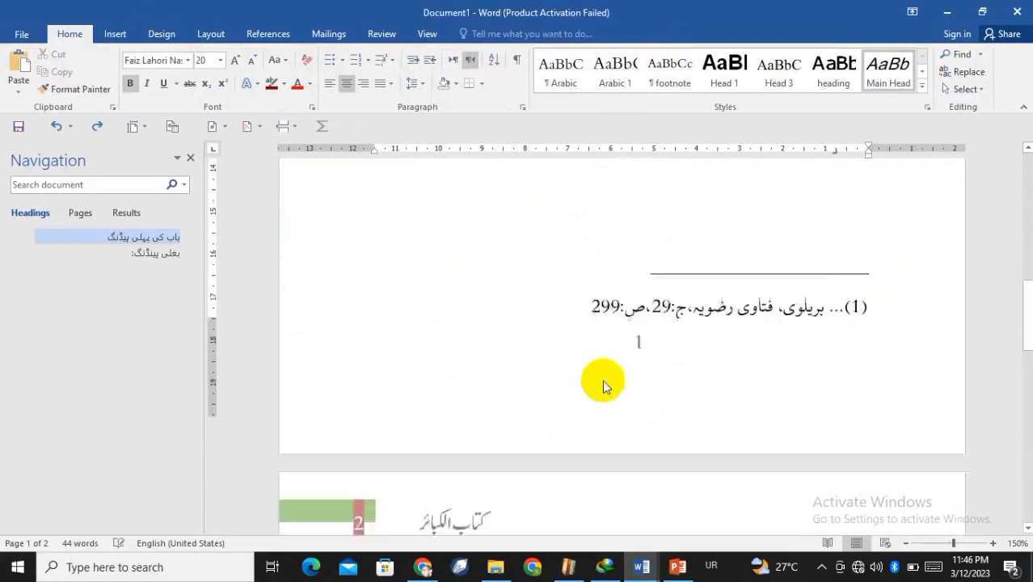
pyautogui.click(612, 313)
pyautogui.doubleClick(611, 313)
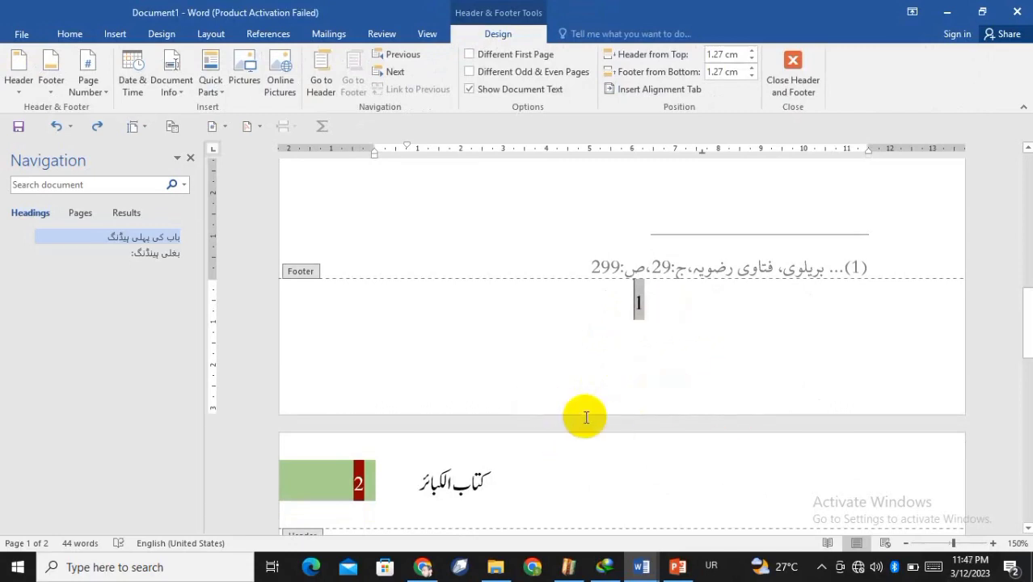
pyautogui.press('Return')
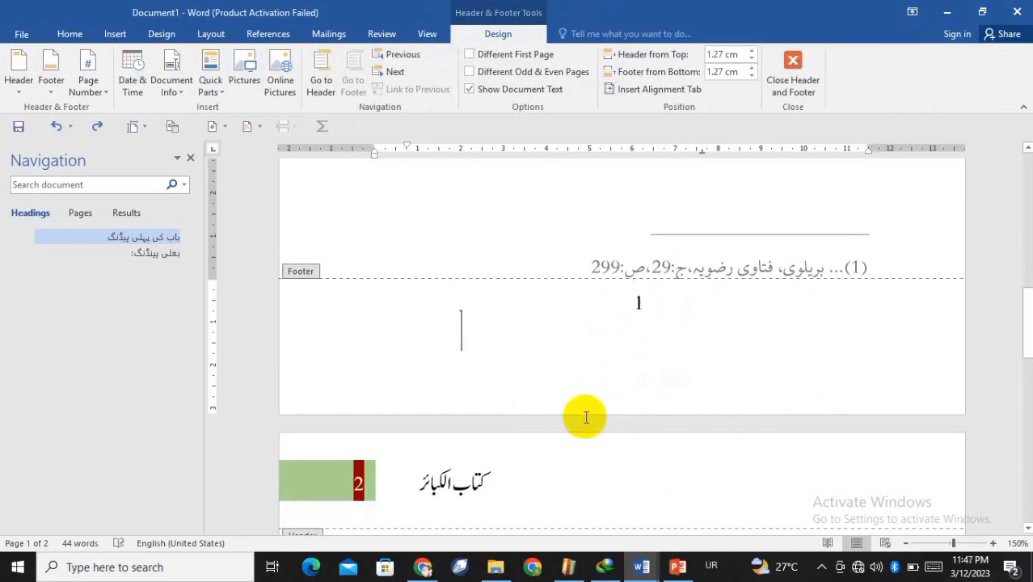
pyautogui.press('BackSpace')
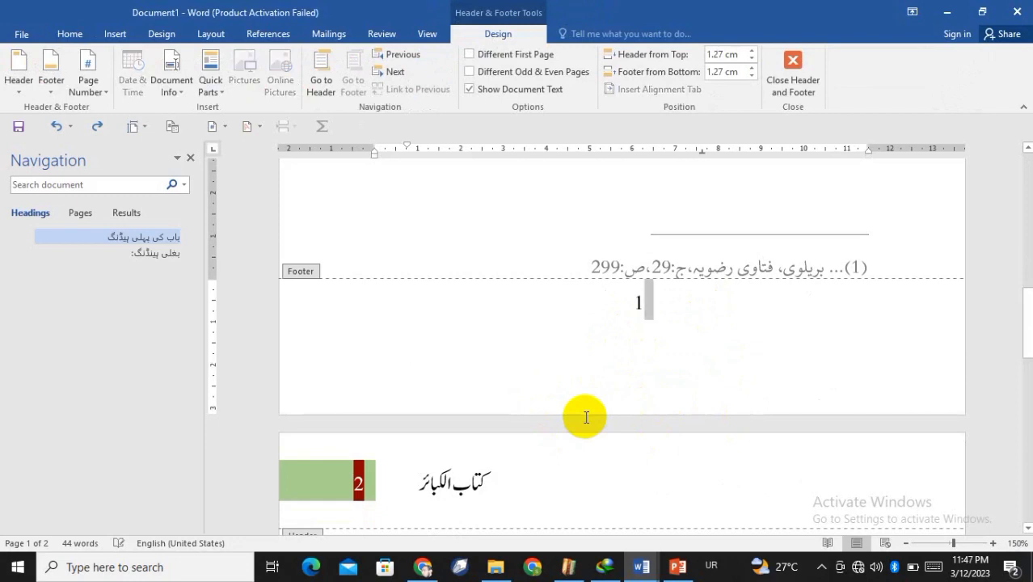
pyautogui.press('Return')
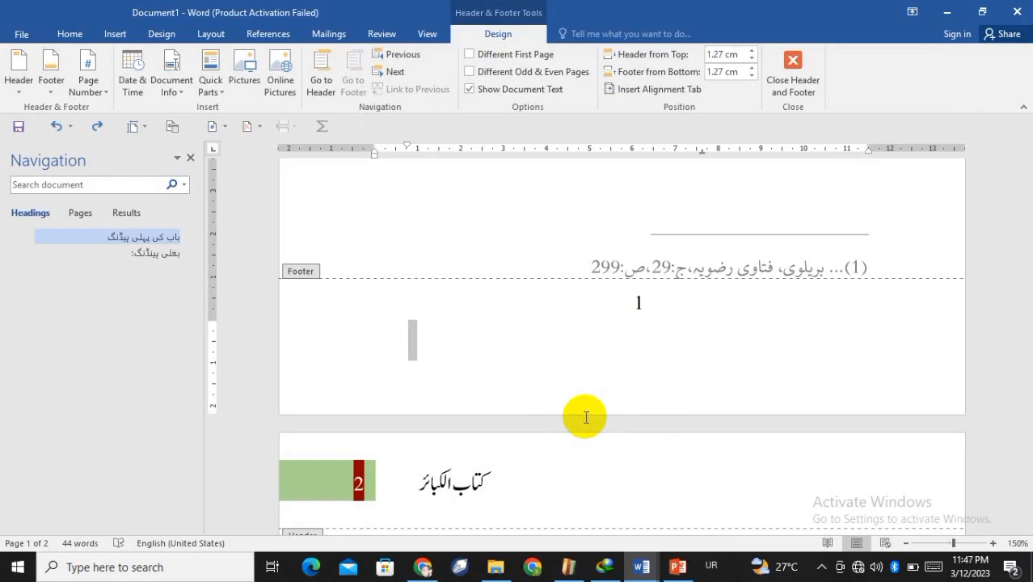
pyautogui.press('BackSpace')
pyautogui.press('BackSpace')
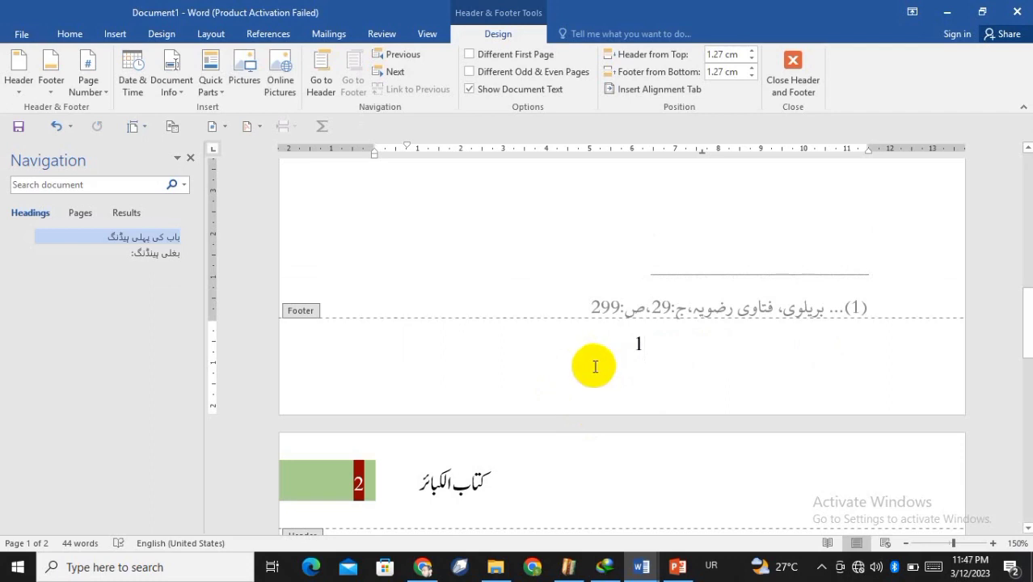
# Step: Delete the footer's page number and insert a new one at the bottom of the page in the Plain Number 2 style
pyautogui.hotkey('ctrl', 'a')
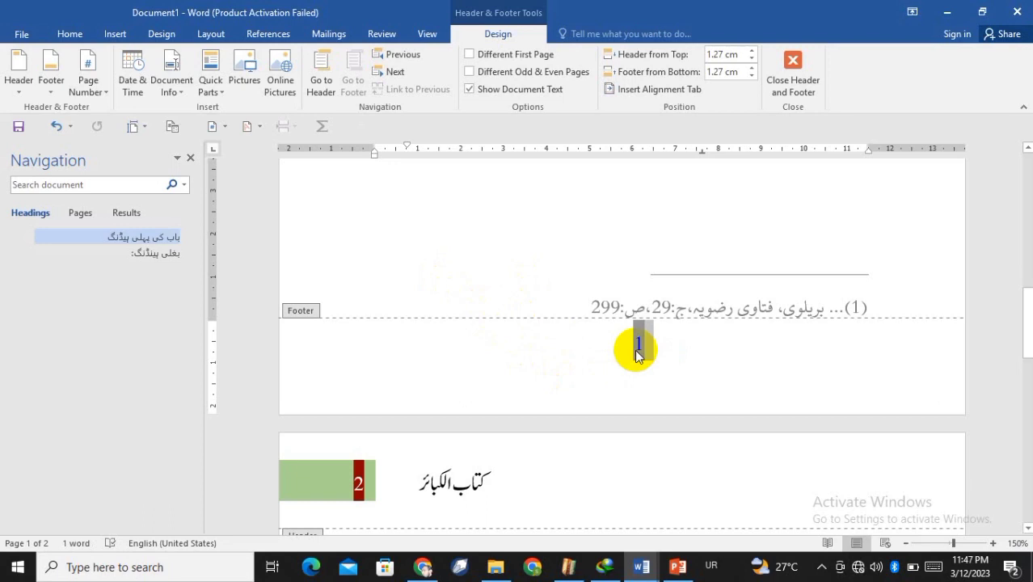
pyautogui.press('Delete')
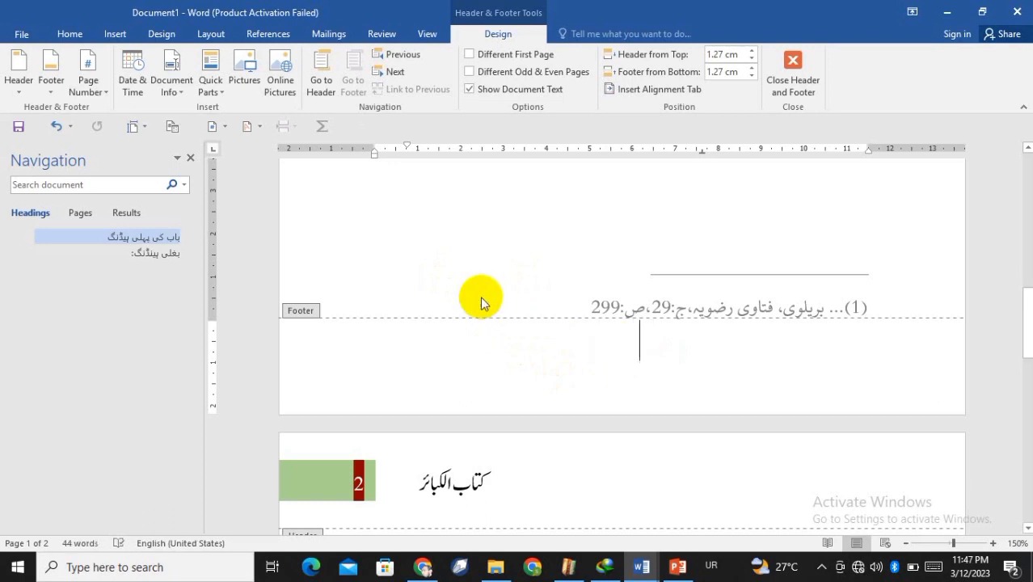
pyautogui.click(103, 95)
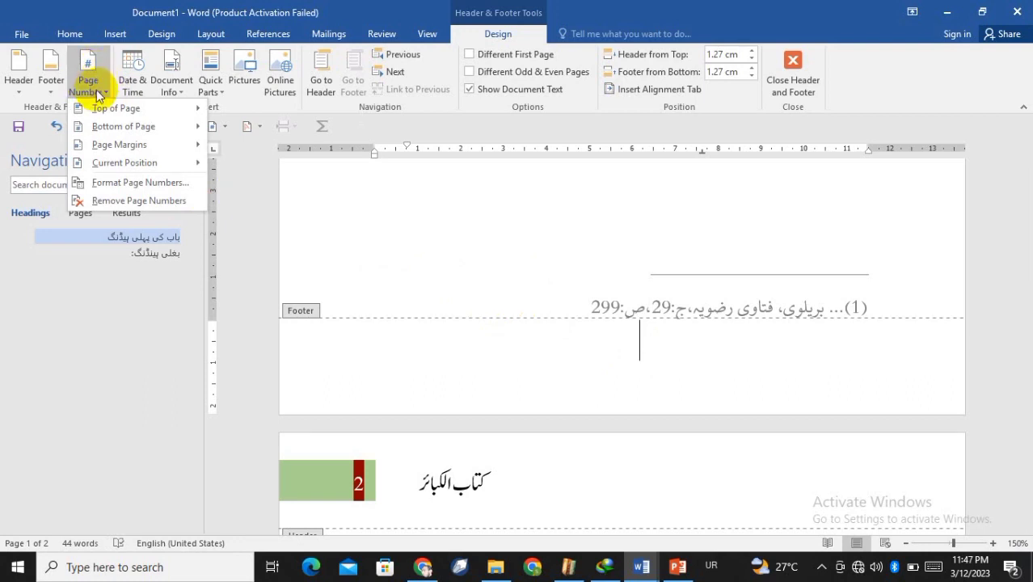
pyautogui.moveTo(100, 113)
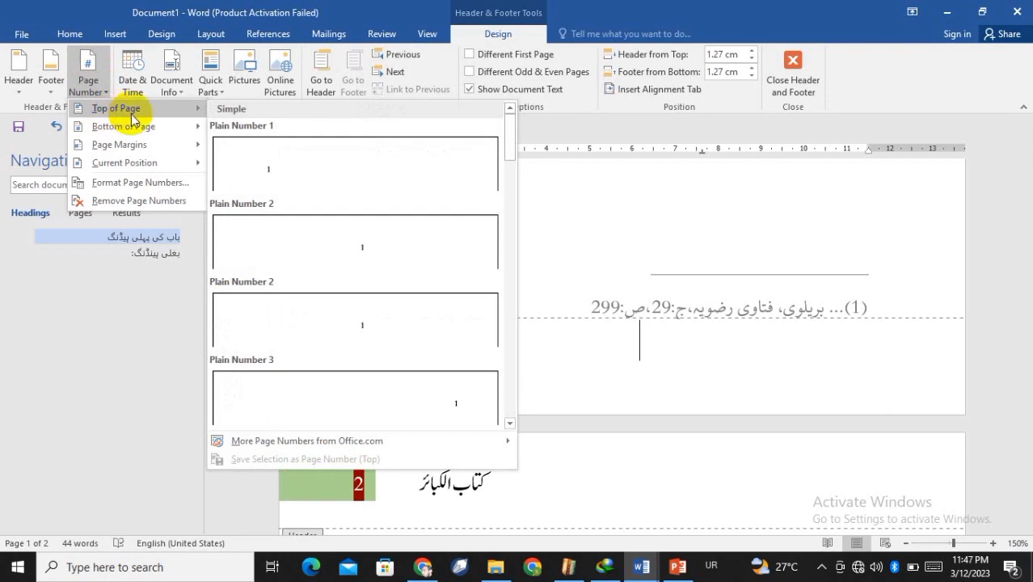
pyautogui.scroll(3, 707, 217)
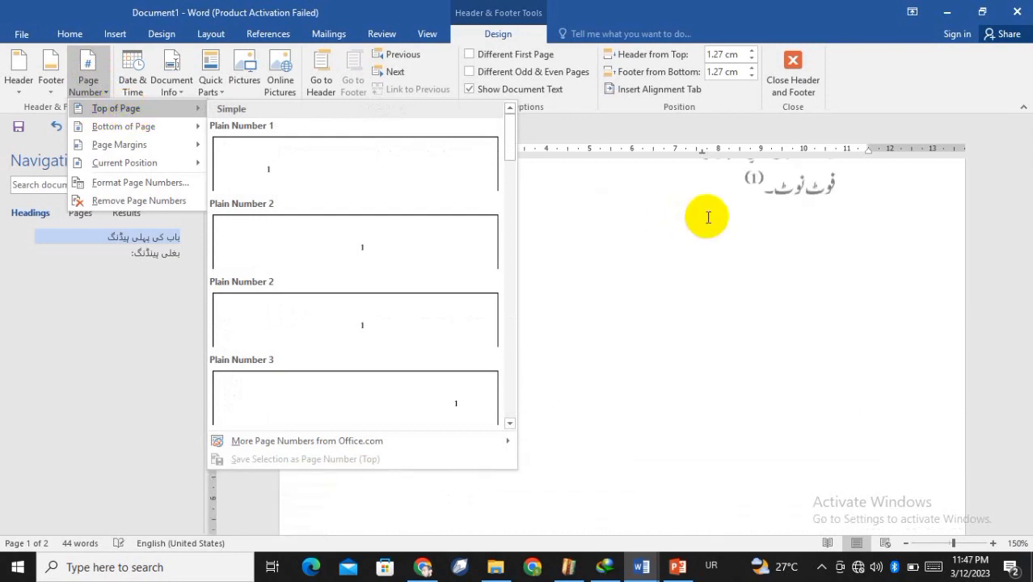
pyautogui.scroll(3, 707, 217)
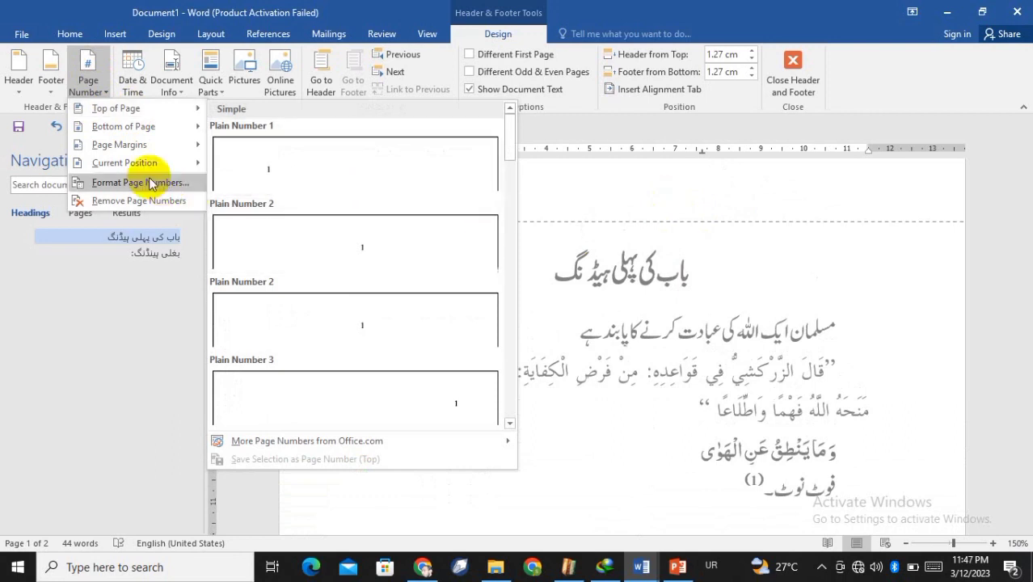
pyautogui.scroll(-5, 676, 374)
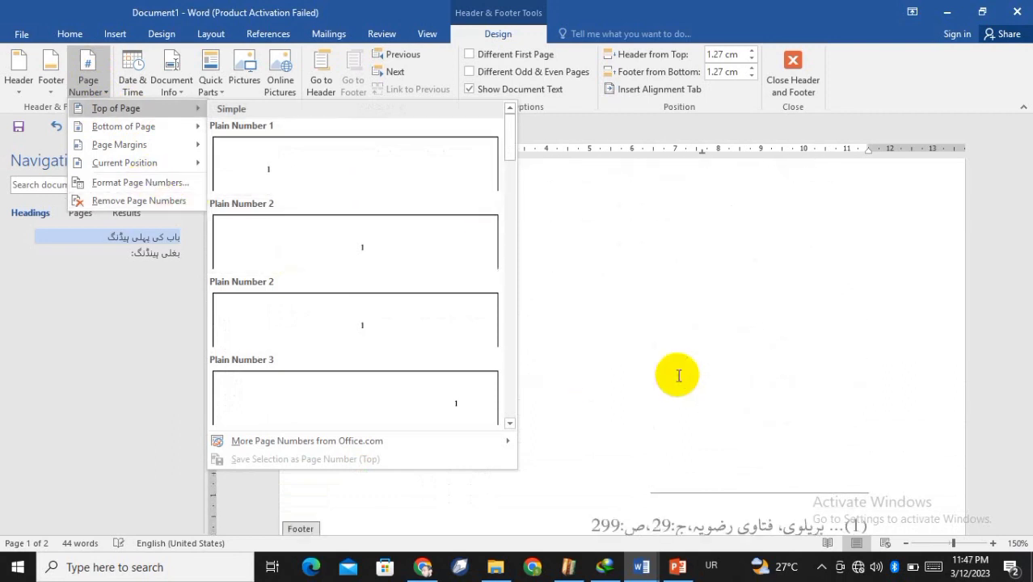
pyautogui.scroll(-3, 699, 405)
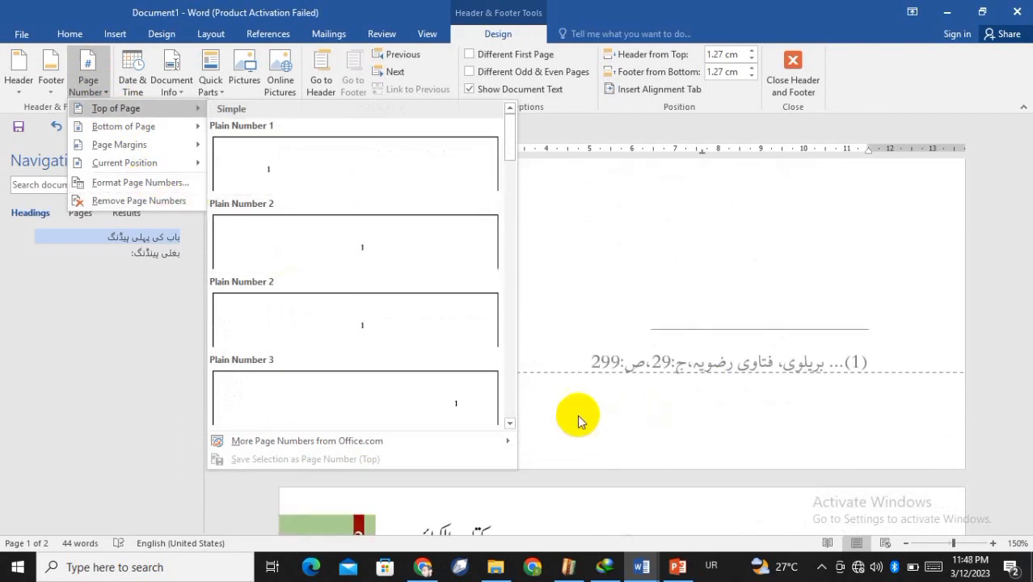
pyautogui.moveTo(123, 129)
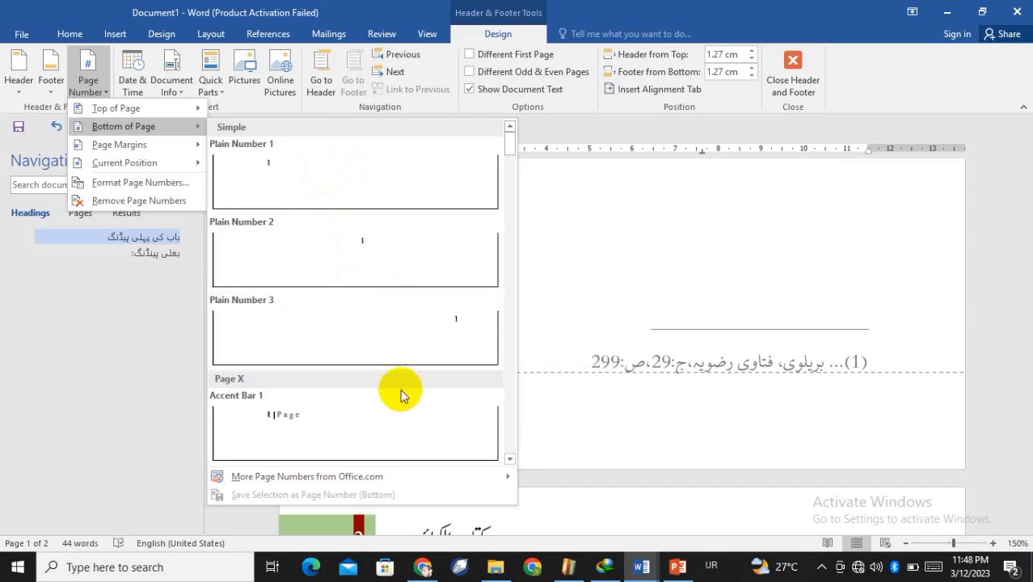
pyautogui.scroll(-10, 345, 398)
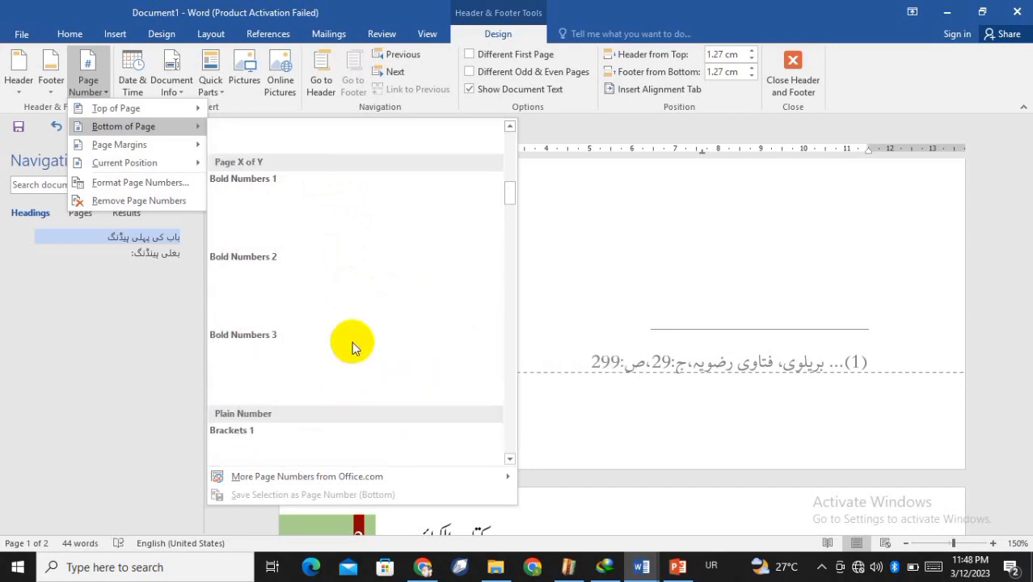
pyautogui.scroll(10, 364, 330)
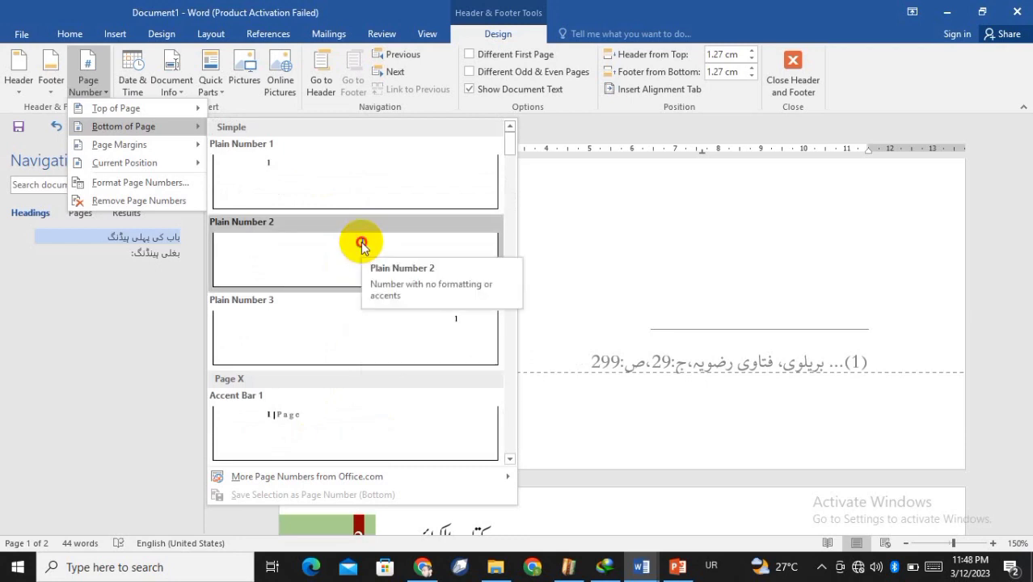
pyautogui.click(361, 247)
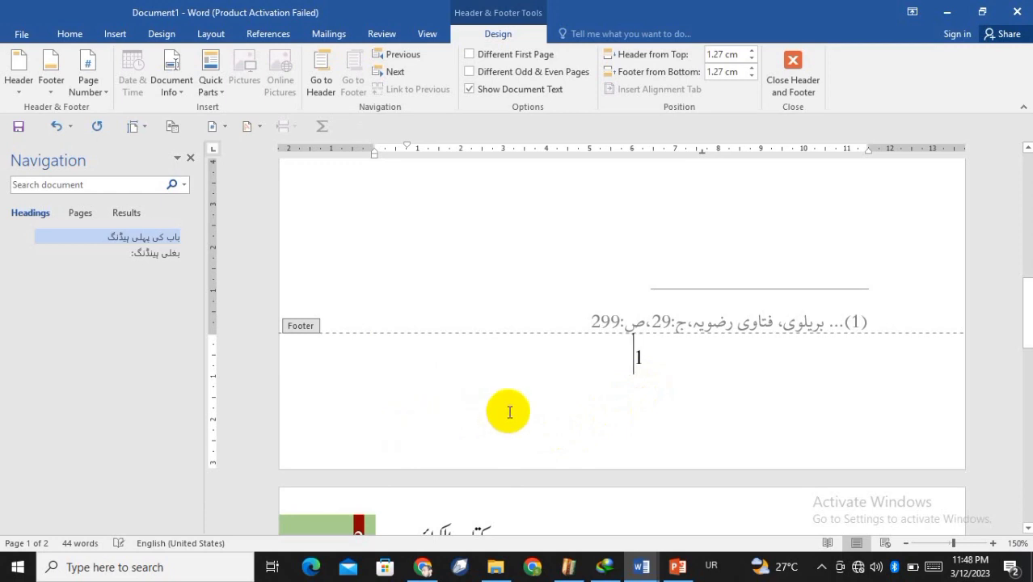
# Step: Remove the blank paragraph that follows the newly inserted footer number
pyautogui.press('Return')
pyautogui.hotkey('ctrl', 'l')
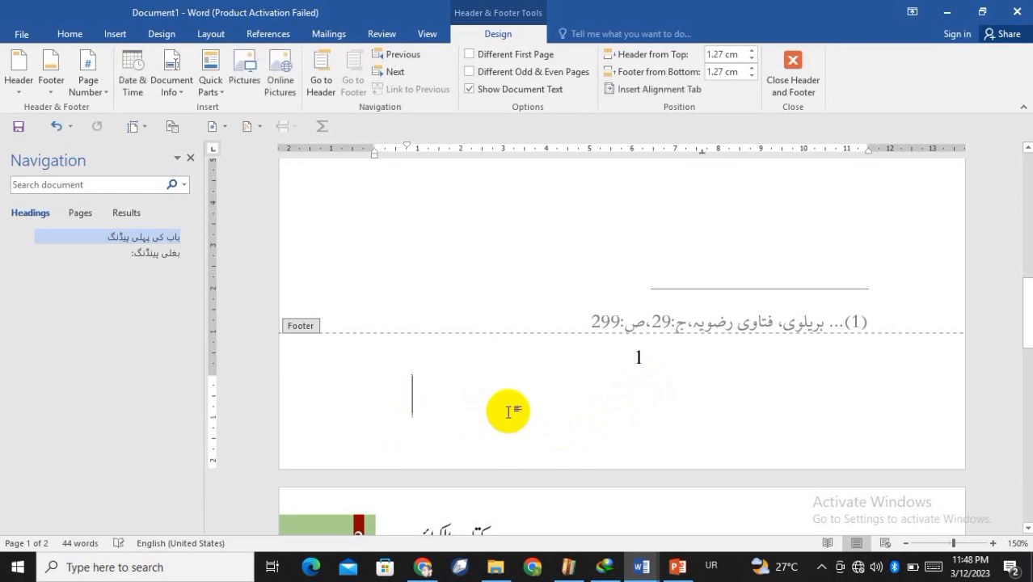
pyautogui.press('BackSpace')
pyautogui.press('BackSpace')
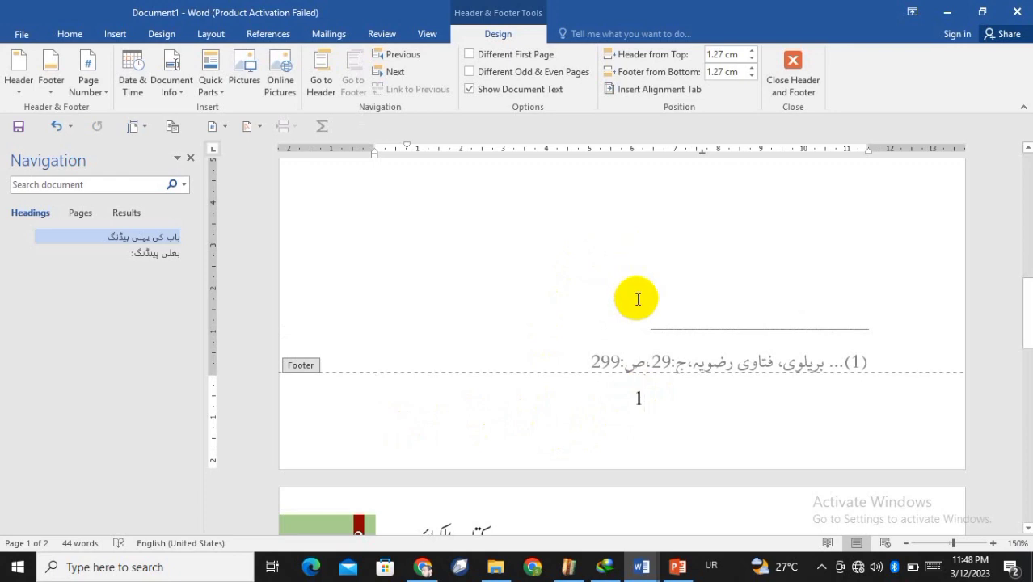
# Step: Set the page numbering to start at 61, using the 1, 2, 3 number format
pyautogui.hotkey('ctrl', 'a')
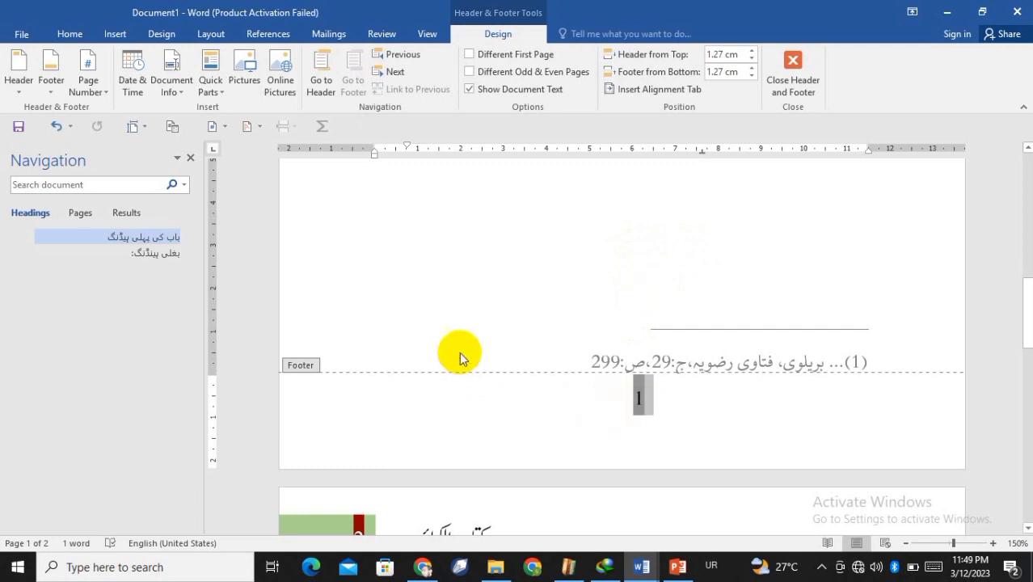
pyautogui.click(59, 127)
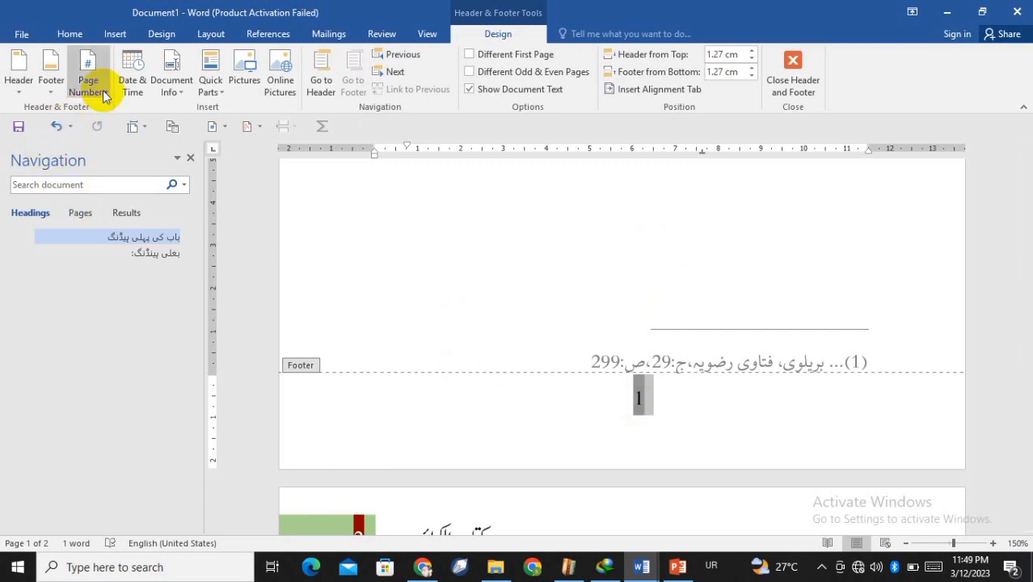
pyautogui.click(98, 89)
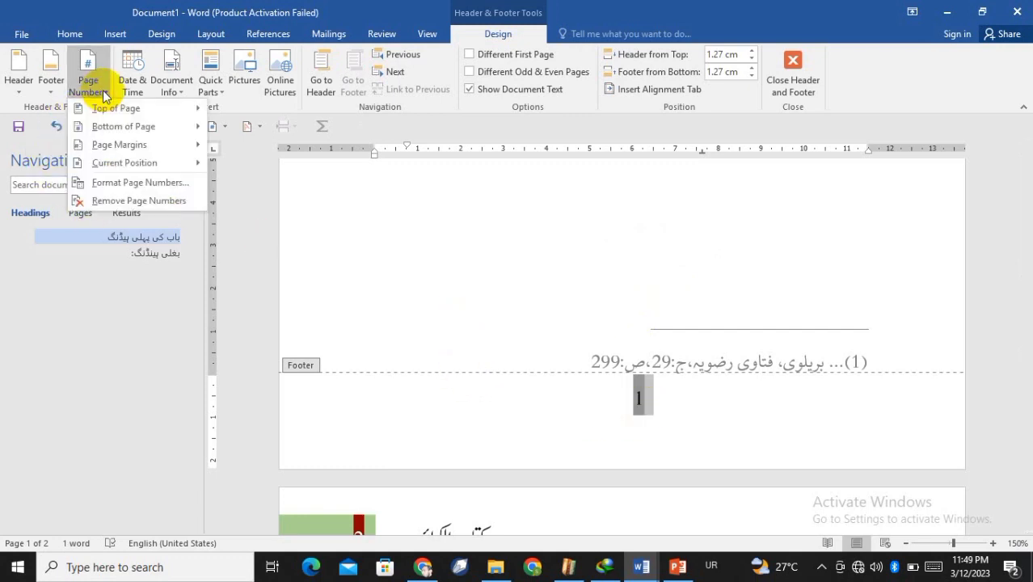
pyautogui.click(129, 186)
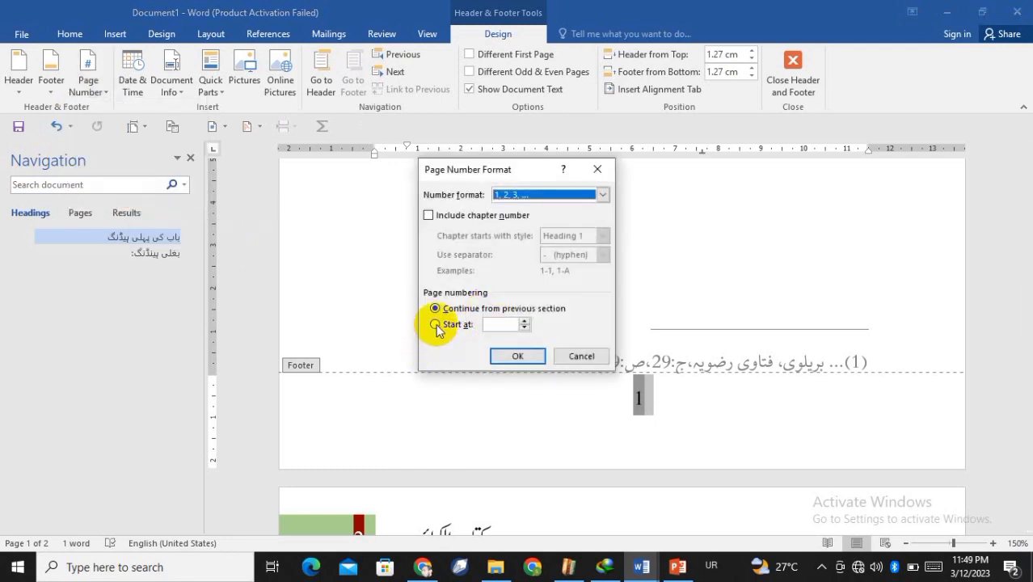
pyautogui.click(436, 326)
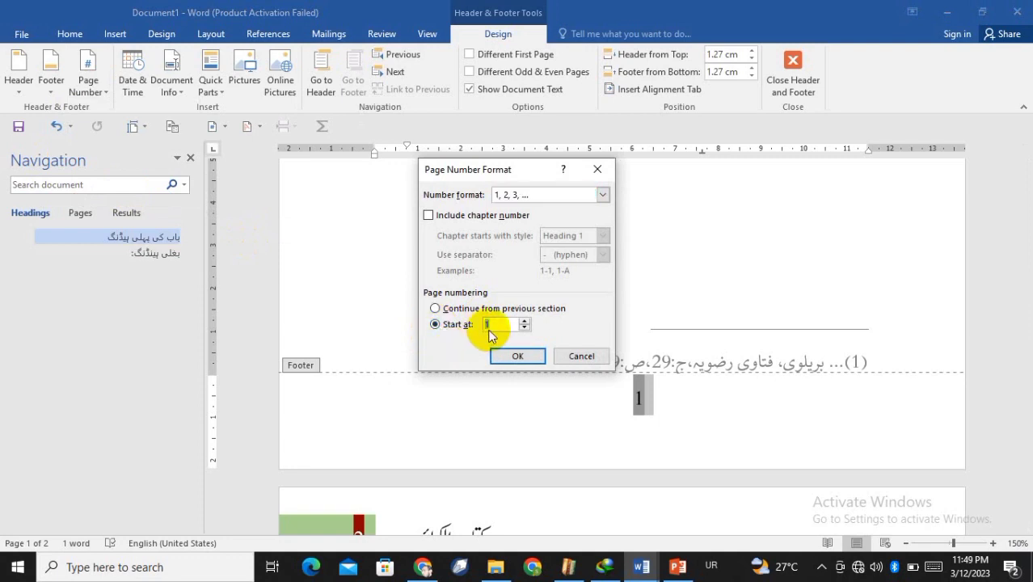
pyautogui.write('6')
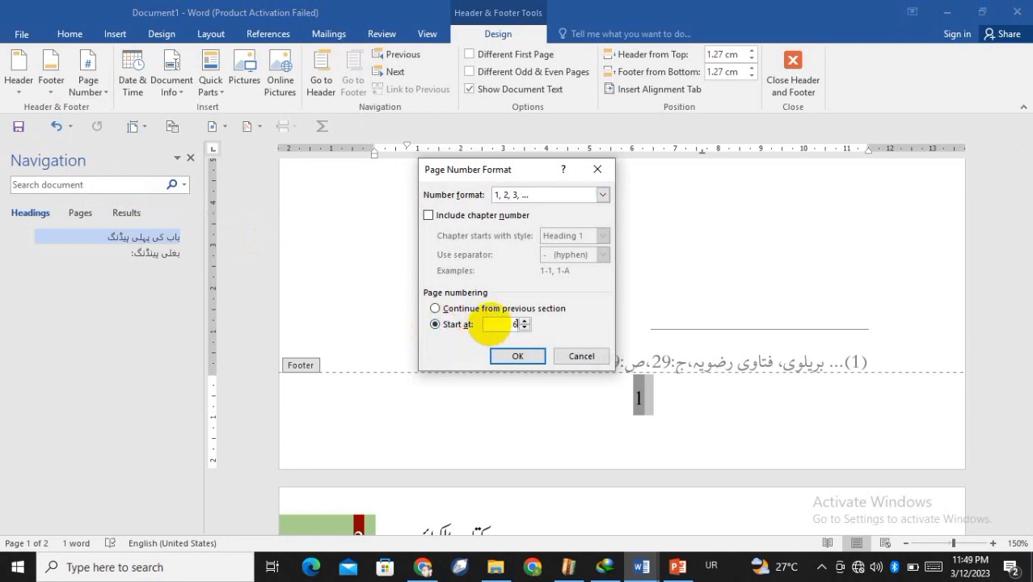
pyautogui.write('1')
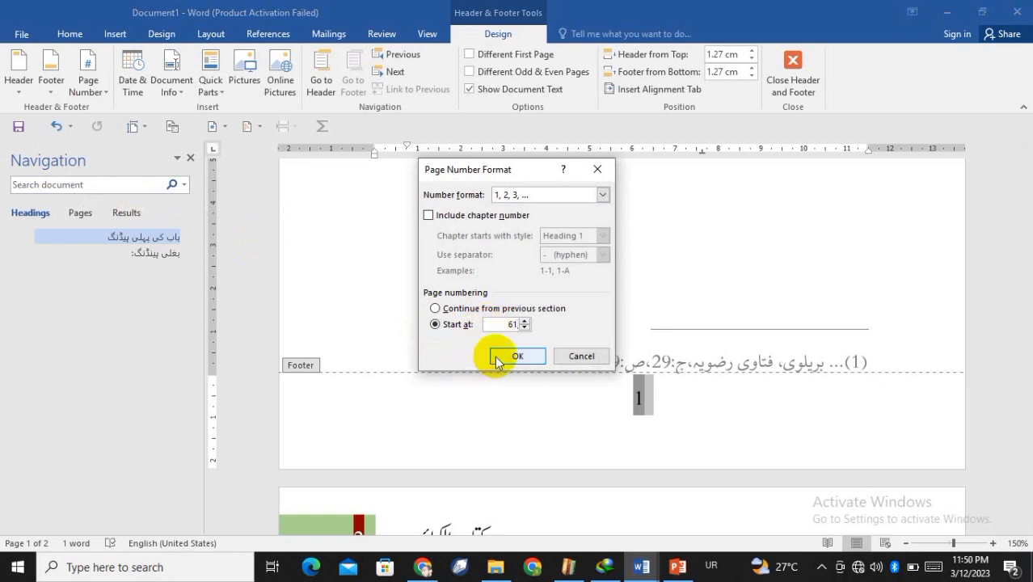
pyautogui.click(496, 358)
# Step: Check the page numbers in the second page's header and footer
pyautogui.scroll(-3, 597, 357)
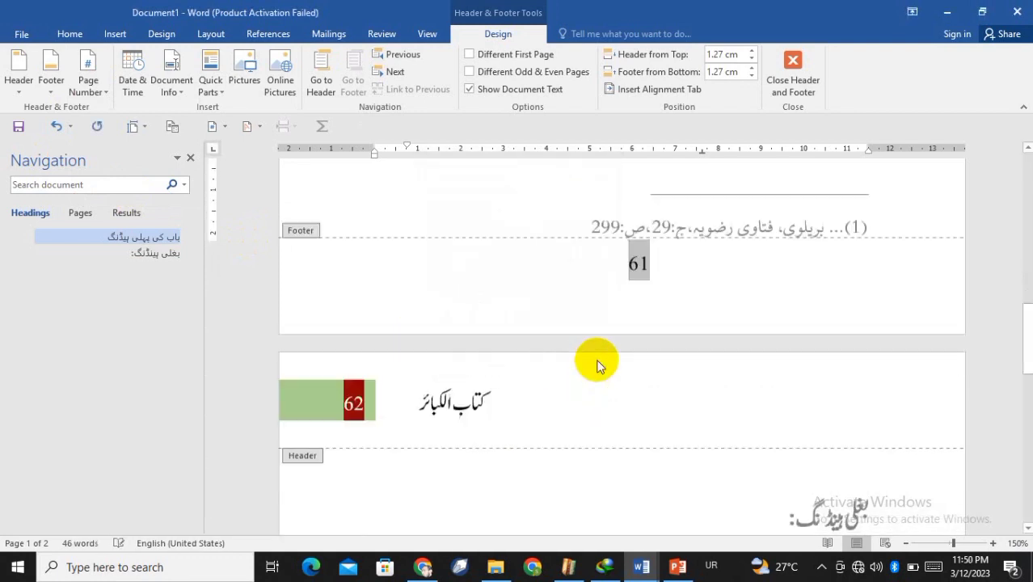
pyautogui.scroll(-3, 596, 364)
pyautogui.scroll(3, 596, 362)
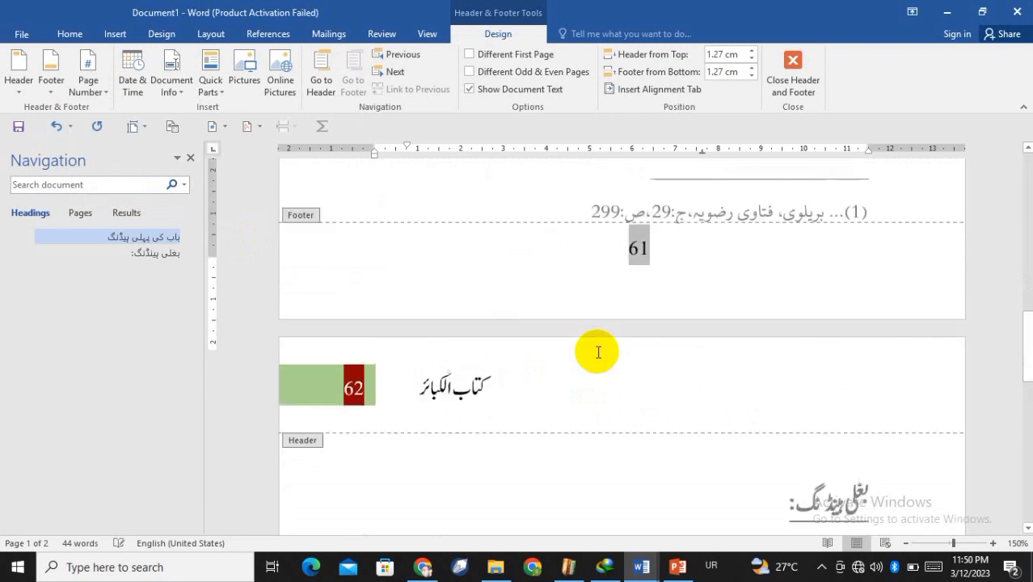
pyautogui.scroll(1, 614, 323)
pyautogui.scroll(-4, 625, 319)
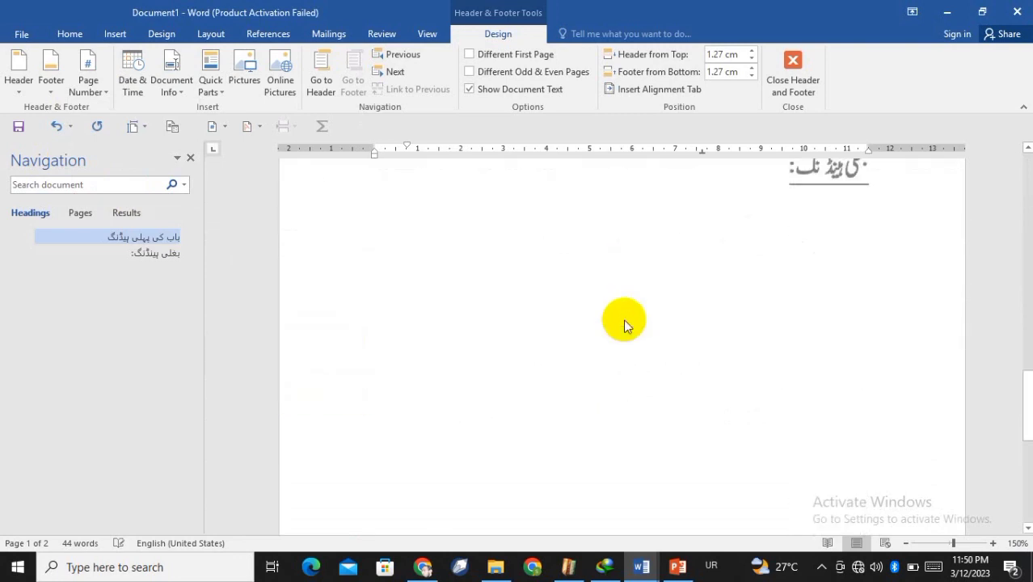
pyautogui.scroll(-4, 623, 324)
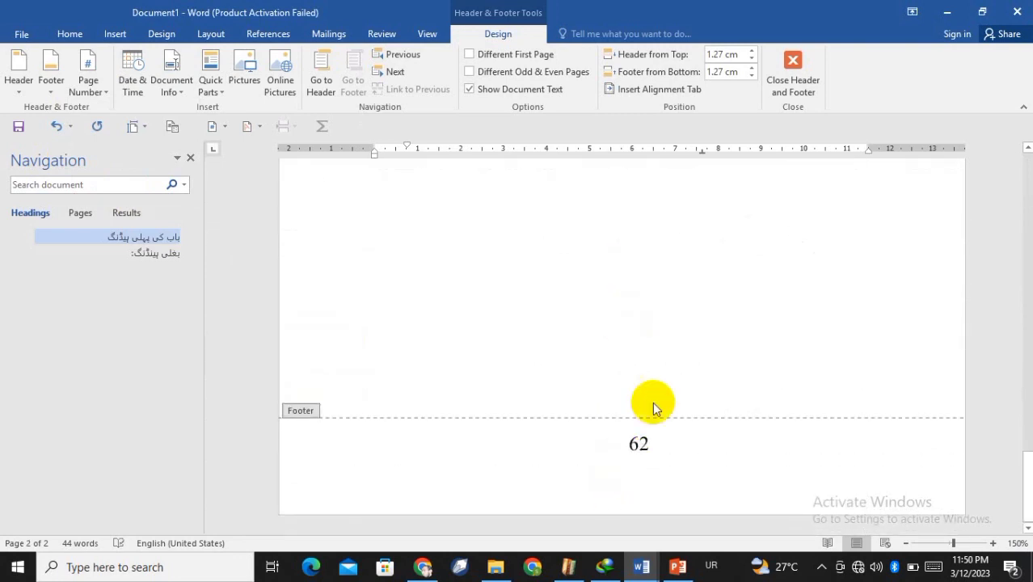
# Step: Leave the footer and add several page breaks around the side heading on the second page to create more blank pages
pyautogui.doubleClick(664, 347)
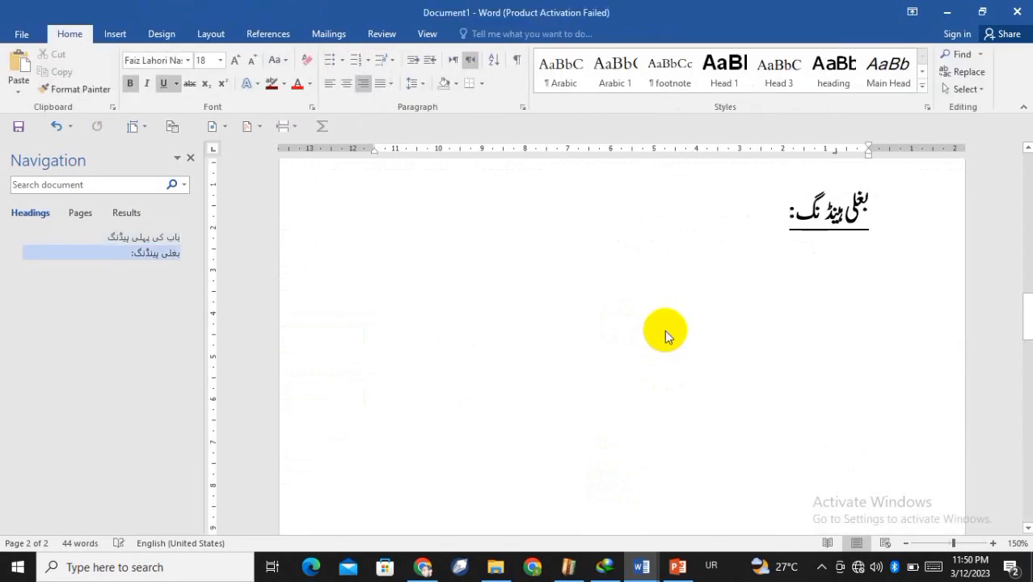
pyautogui.hotkey('ctrl', 'z')
pyautogui.hotkey('ctrl', 'Return')
pyautogui.hotkey('ctrl', 'Return')
pyautogui.hotkey('ctrl', 'Return')
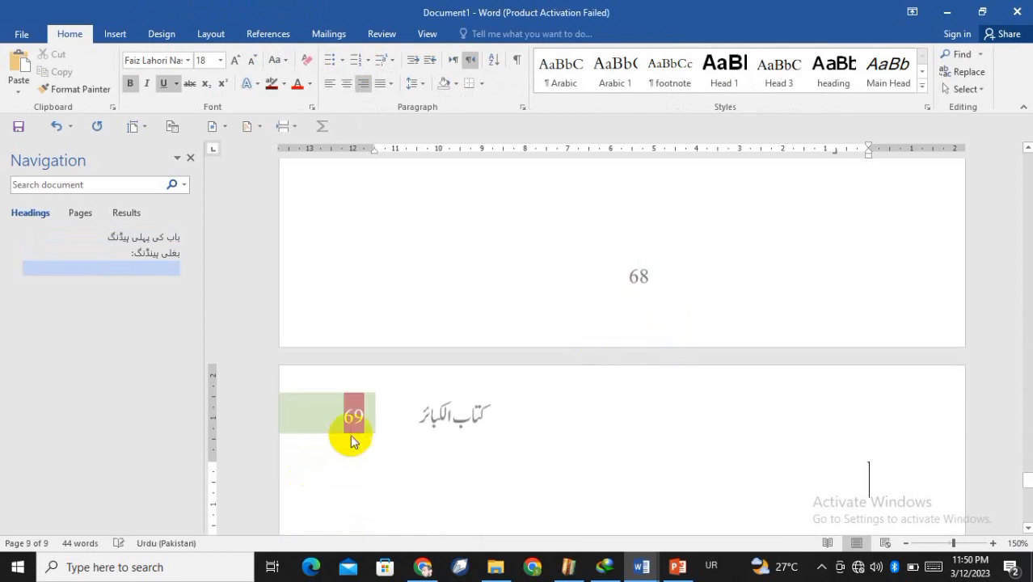
# Step: Examine the page numbers in the headers and footers of the added blank pages
pyautogui.scroll(5, 664, 259)
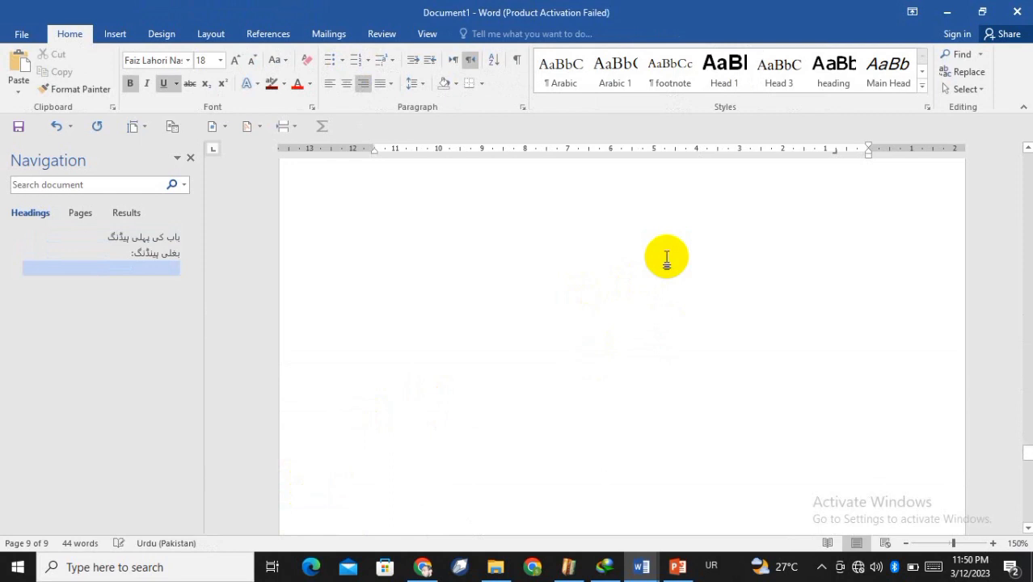
pyautogui.scroll(3, 667, 258)
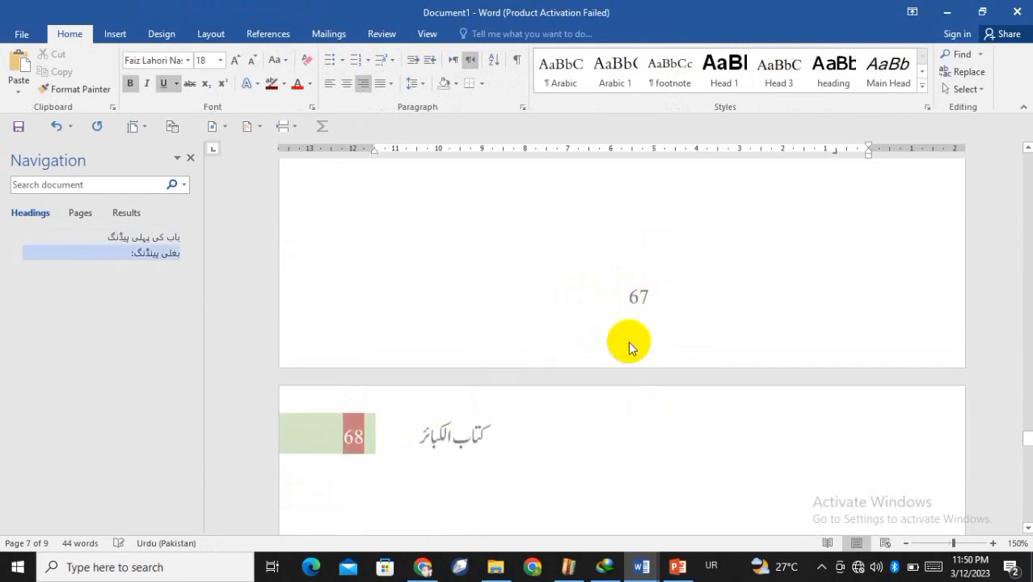
pyautogui.scroll(3, 630, 323)
pyautogui.scroll(12, 650, 416)
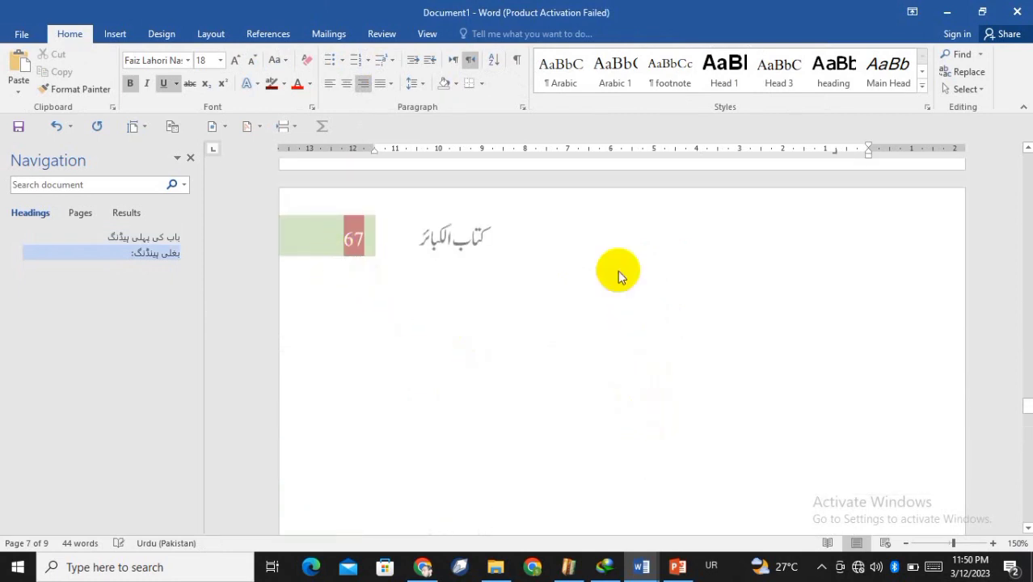
pyautogui.scroll(-5, 688, 294)
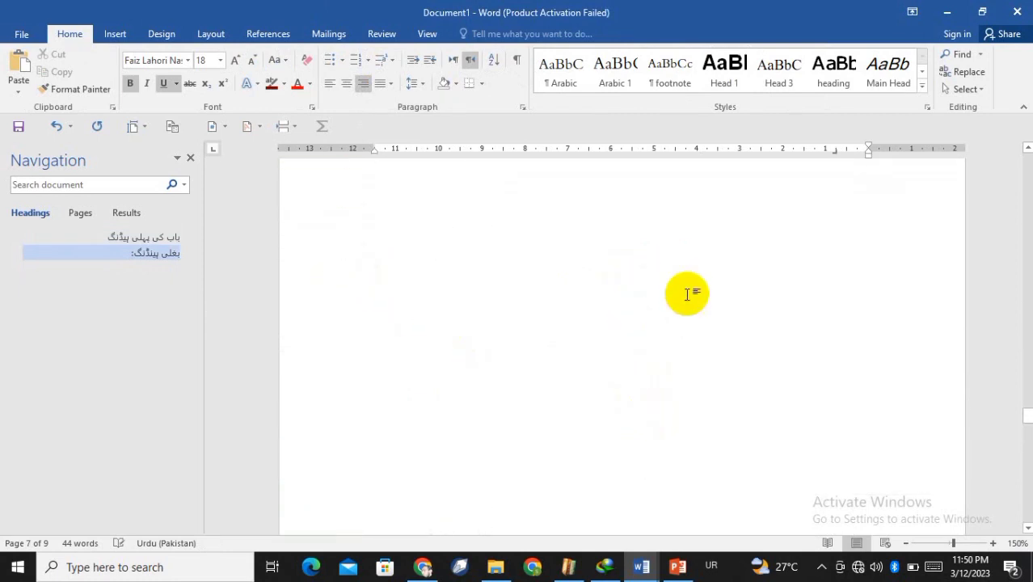
pyautogui.scroll(-2, 688, 294)
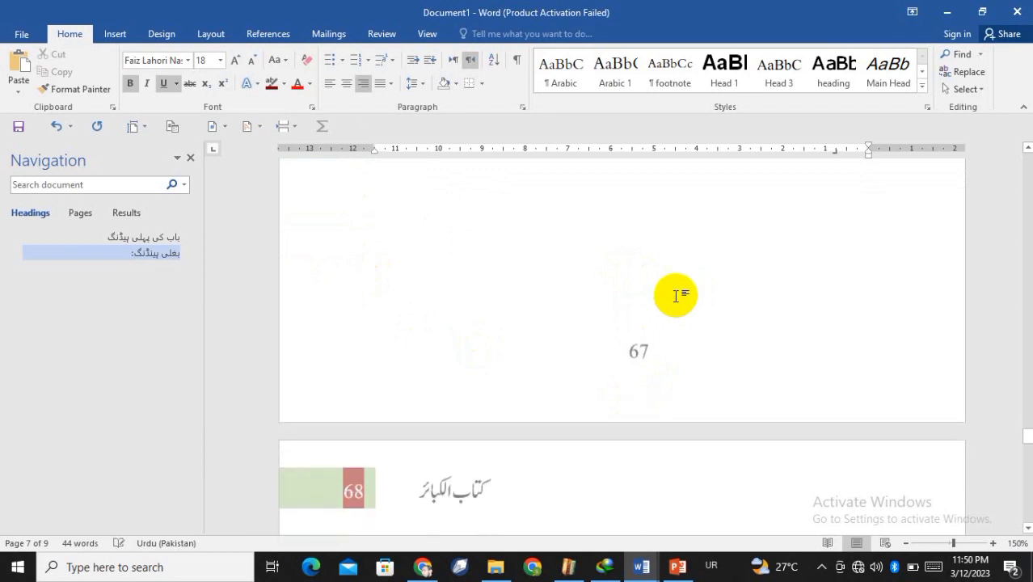
pyautogui.scroll(10, 645, 356)
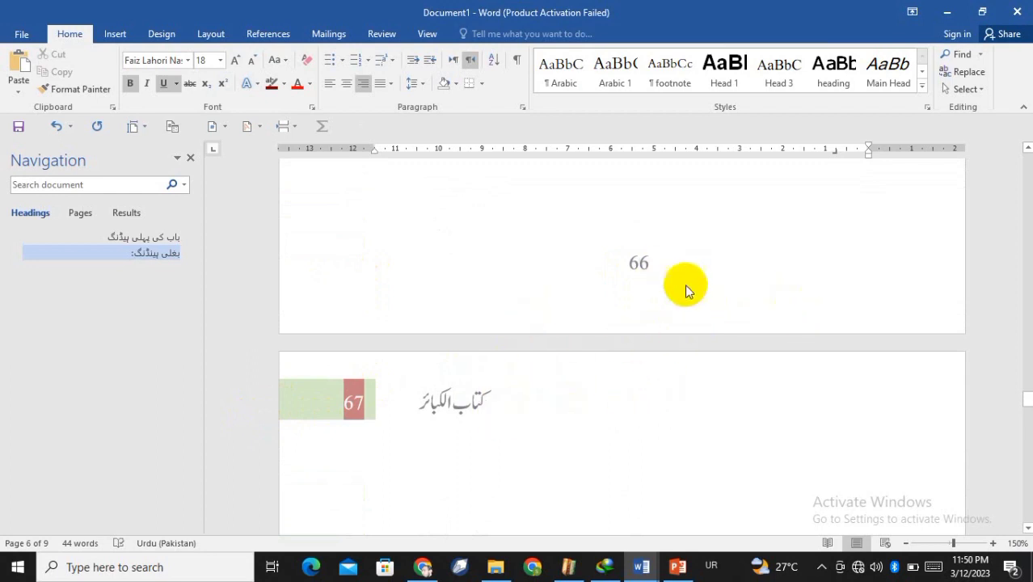
pyautogui.scroll(4, 655, 286)
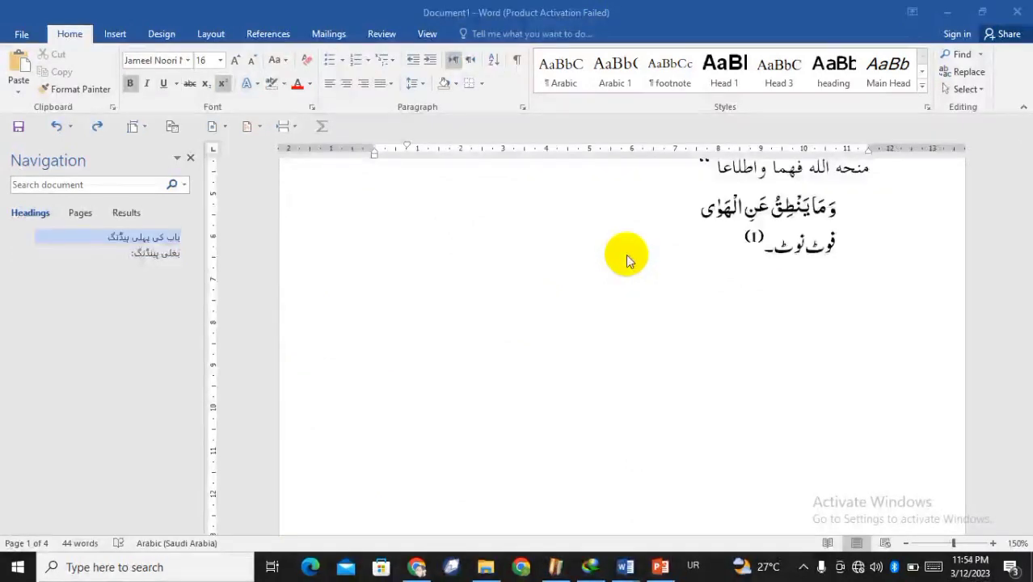
# Step: Switch to the PowerPoint course outline and highlight the topic line about adding footnotes in Microsoft Word
pyautogui.hotkey('alt', 'Tab')
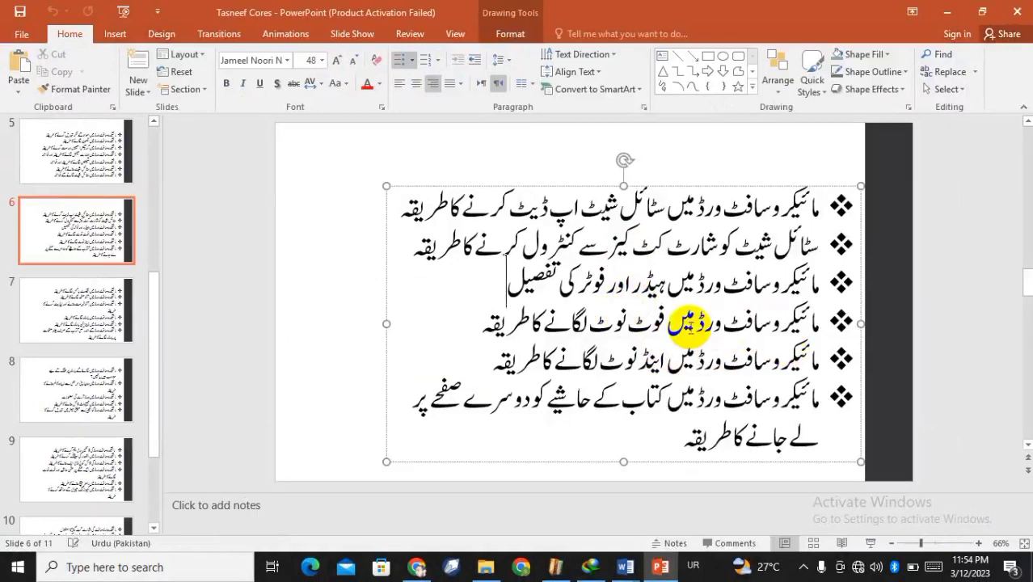
pyautogui.tripleClick(679, 325)
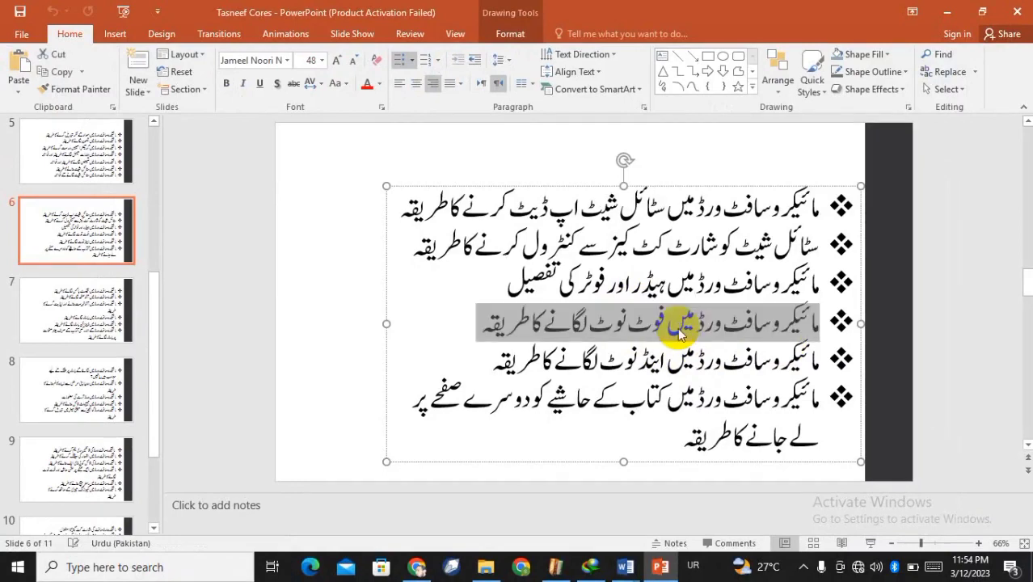
# Step: Switch to File Explorer and open the Save File folder on New Volume (D:)
pyautogui.hotkey('alt', 'Tab')
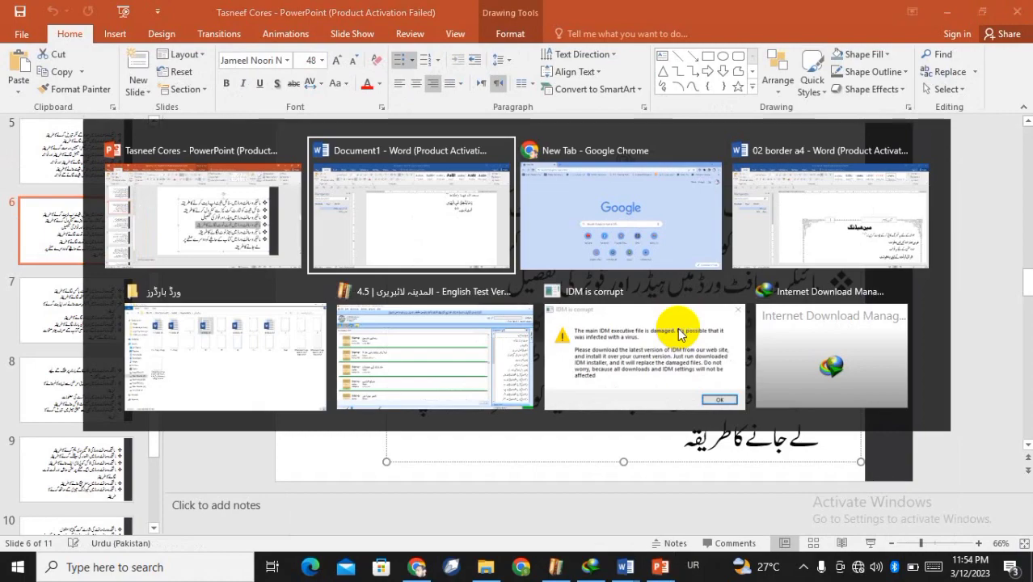
pyautogui.hotkey('alt', 'Tab')
pyautogui.hotkey('alt', 'Tab')
pyautogui.hotkey('alt', 'Tab')
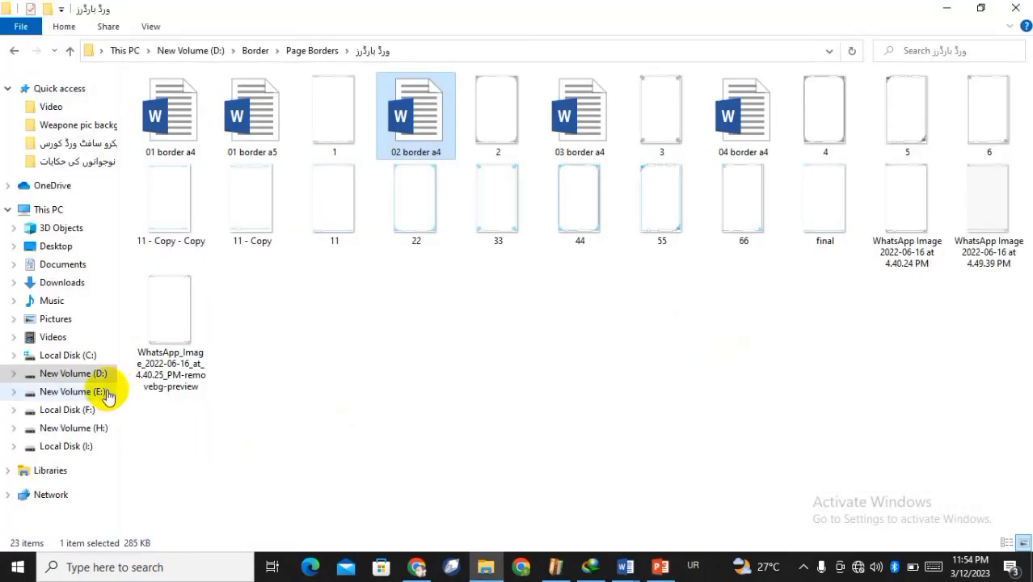
pyautogui.click(105, 393)
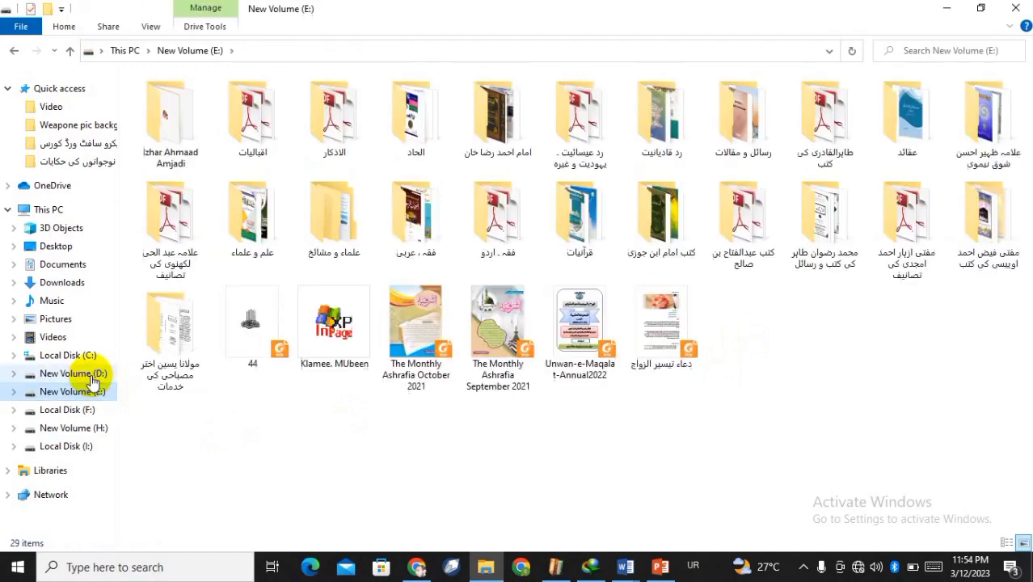
pyautogui.click(89, 375)
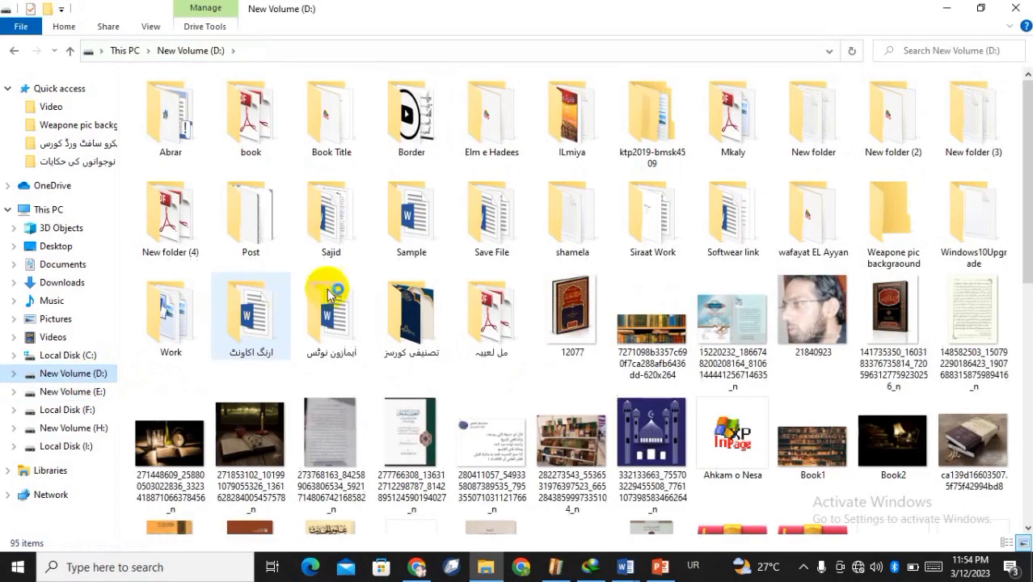
pyautogui.click(496, 228)
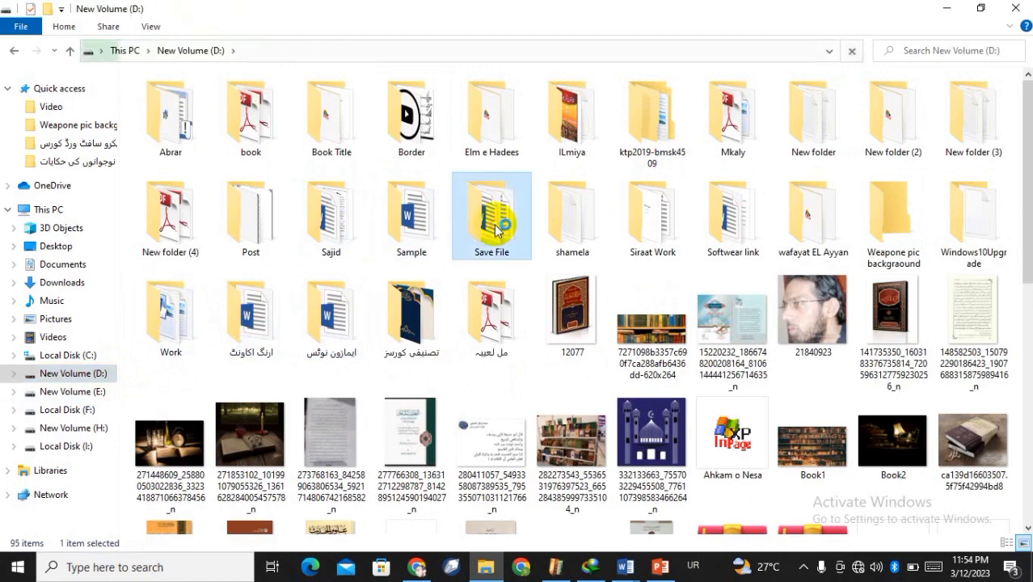
pyautogui.doubleClick(497, 229)
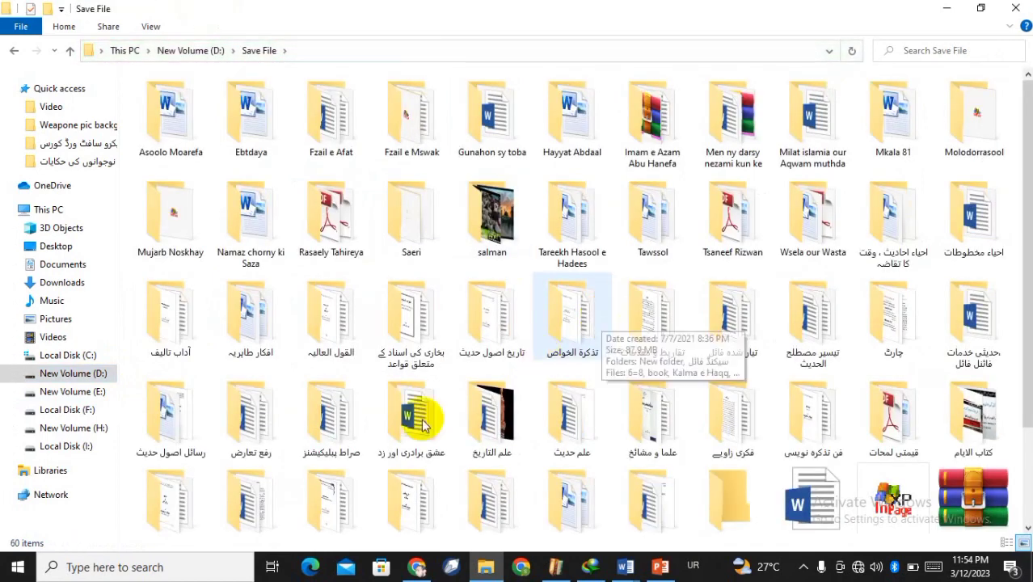
# Step: Open the صراط پبلیکیشنز folder and open its Word document آداب تالیف
pyautogui.click(336, 396)
pyautogui.doubleClick(340, 400)
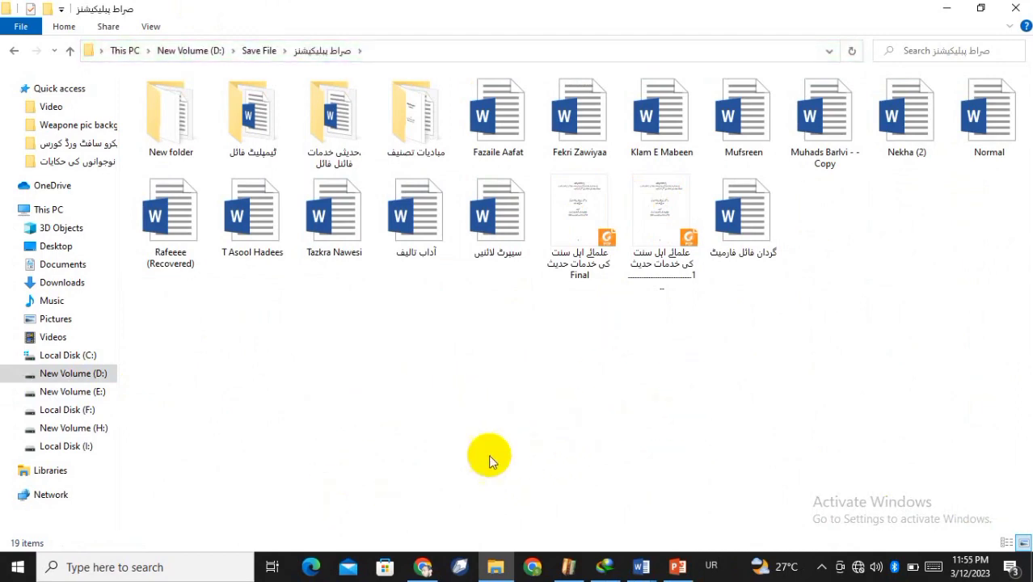
pyautogui.click(415, 227)
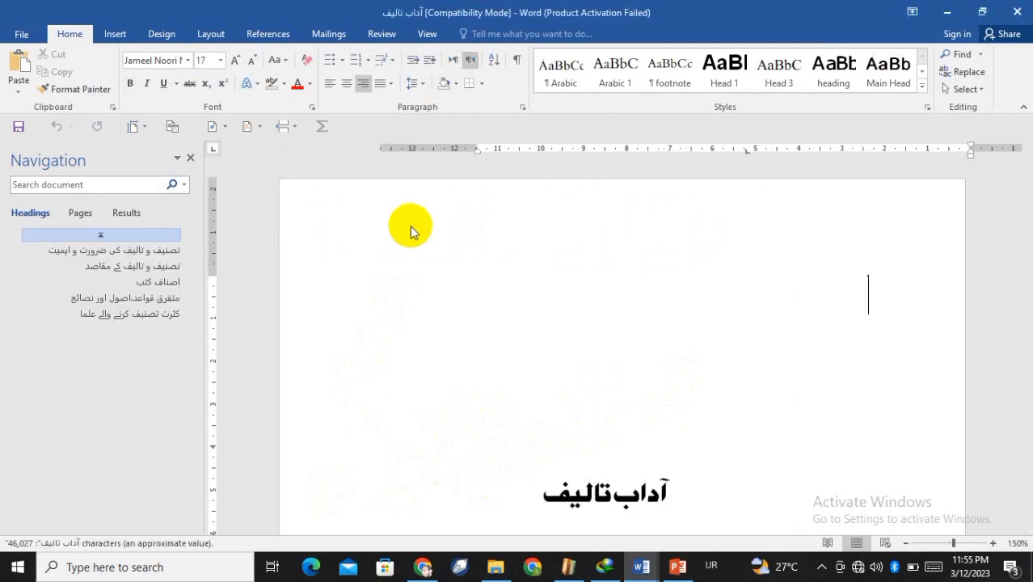
# Step: Look through the آداب تالیف document, past its table of contents and into the first chapter, for pages with footnotes
pyautogui.click(459, 314)
pyautogui.hotkey('ctrl', 'End')
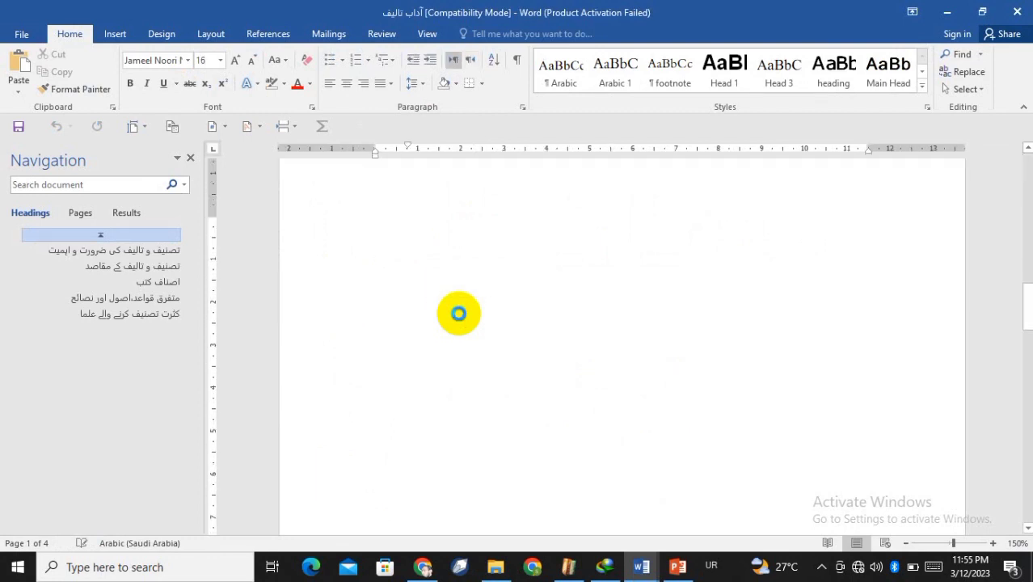
pyautogui.scroll(-15, 458, 313)
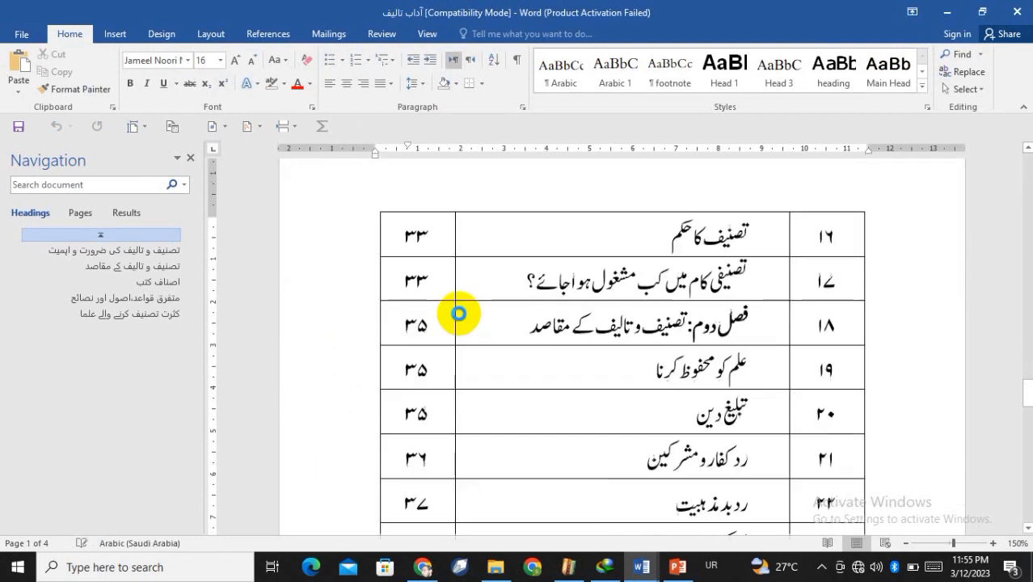
pyautogui.hotkey('ctrl', 'pagedown')
pyautogui.hotkey('ctrl', 'pagedown')
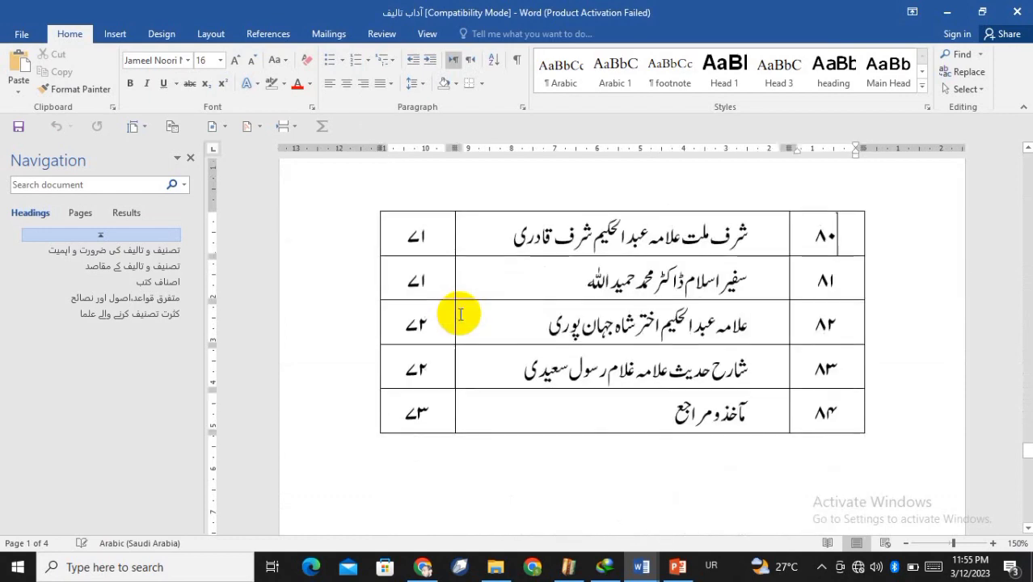
pyautogui.scroll(-10, 458, 313)
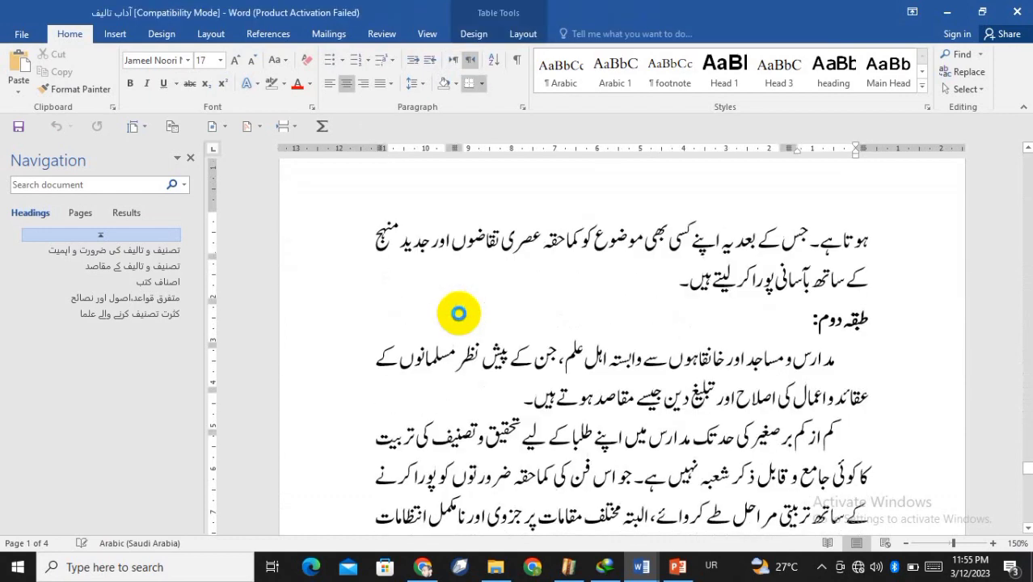
pyautogui.scroll(-6, 458, 313)
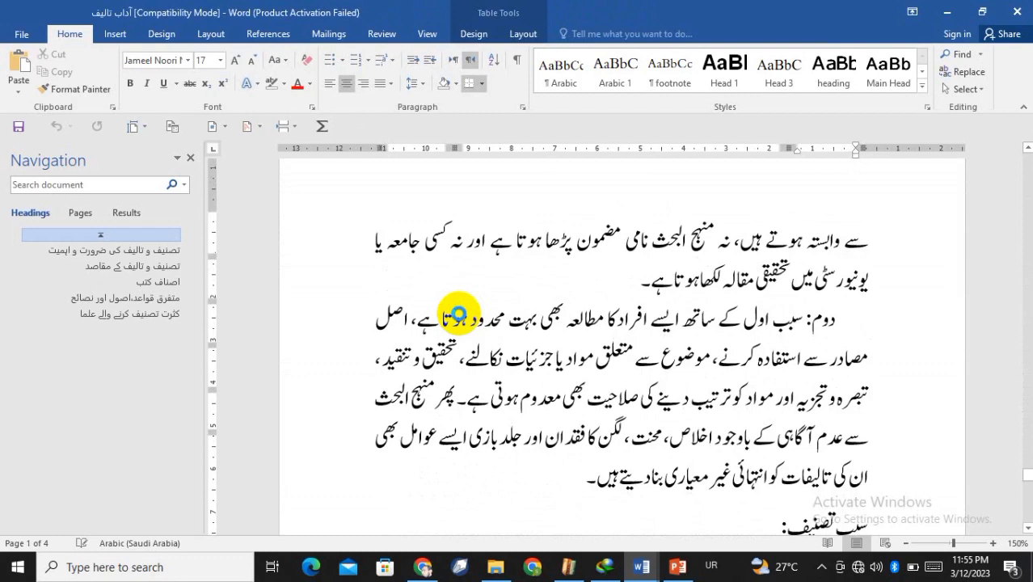
pyautogui.scroll(-15, 458, 314)
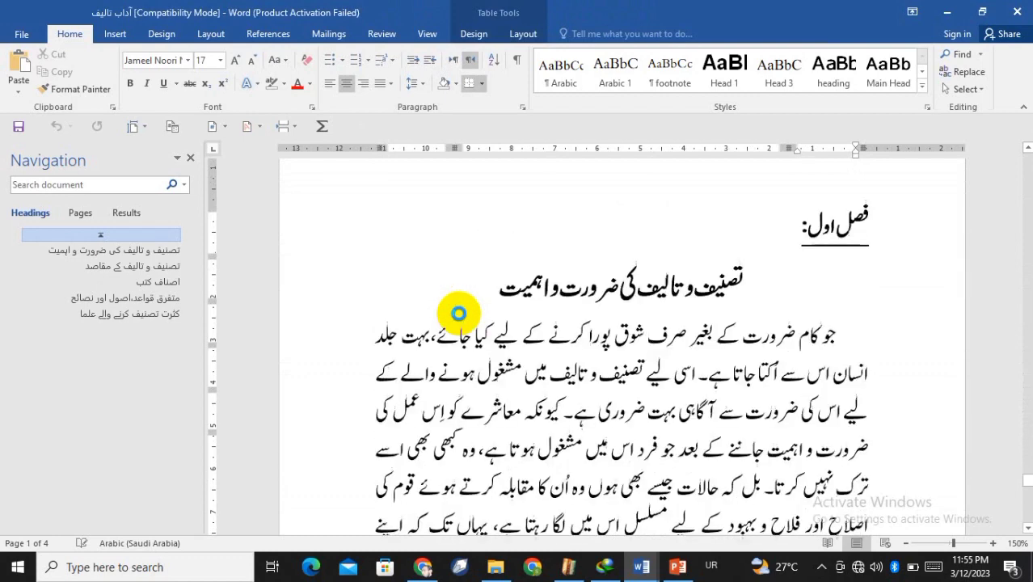
pyautogui.scroll(-20, 458, 314)
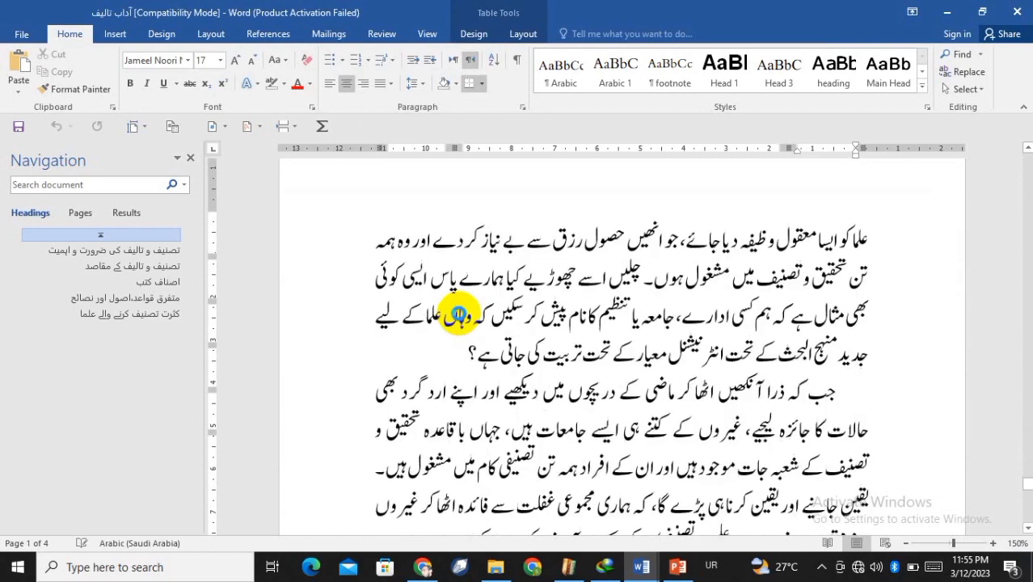
pyautogui.scroll(-10, 459, 315)
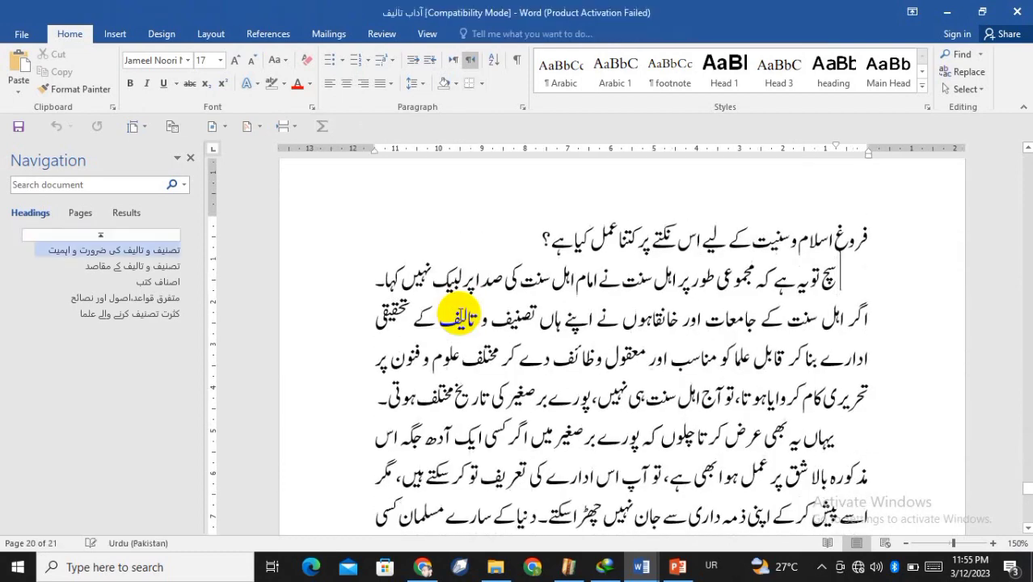
# Step: Examine the footnotes at the foot of pages 27 and 30 and the reference mark in the text of page 30
pyautogui.scroll(8, 458, 315)
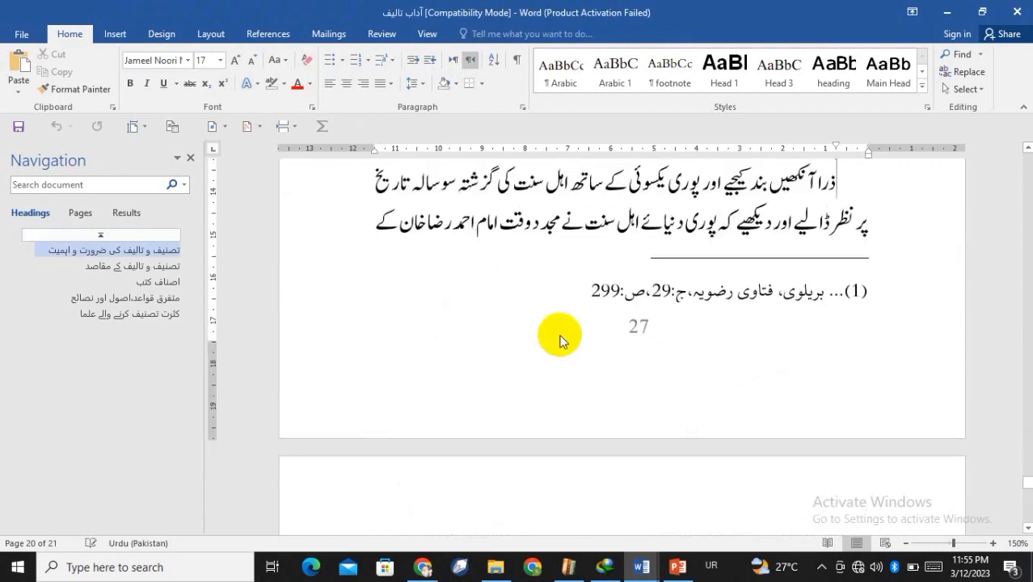
pyautogui.scroll(3, 719, 273)
pyautogui.scroll(4, 720, 273)
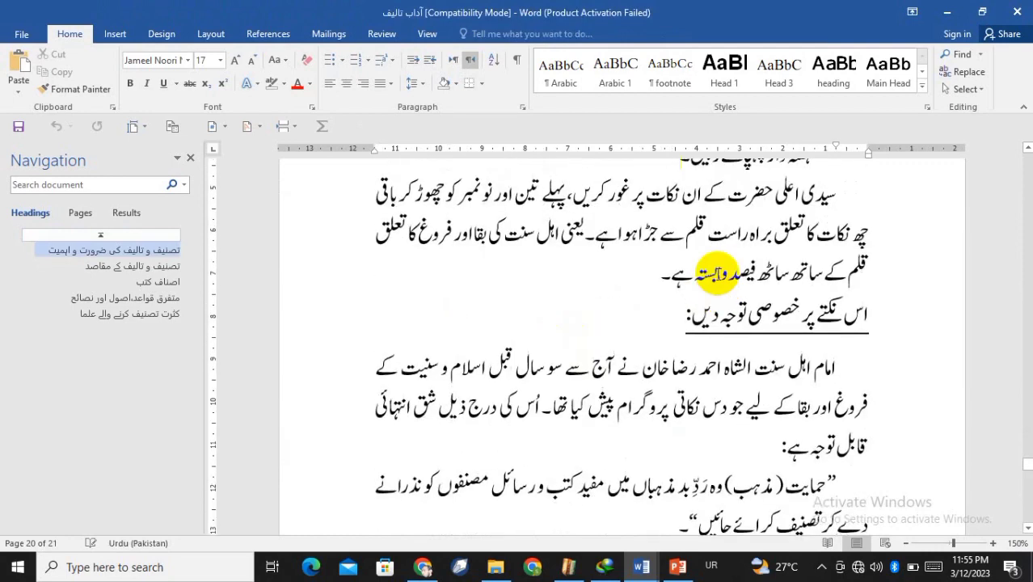
pyautogui.scroll(-3, 719, 275)
pyautogui.scroll(-3, 720, 275)
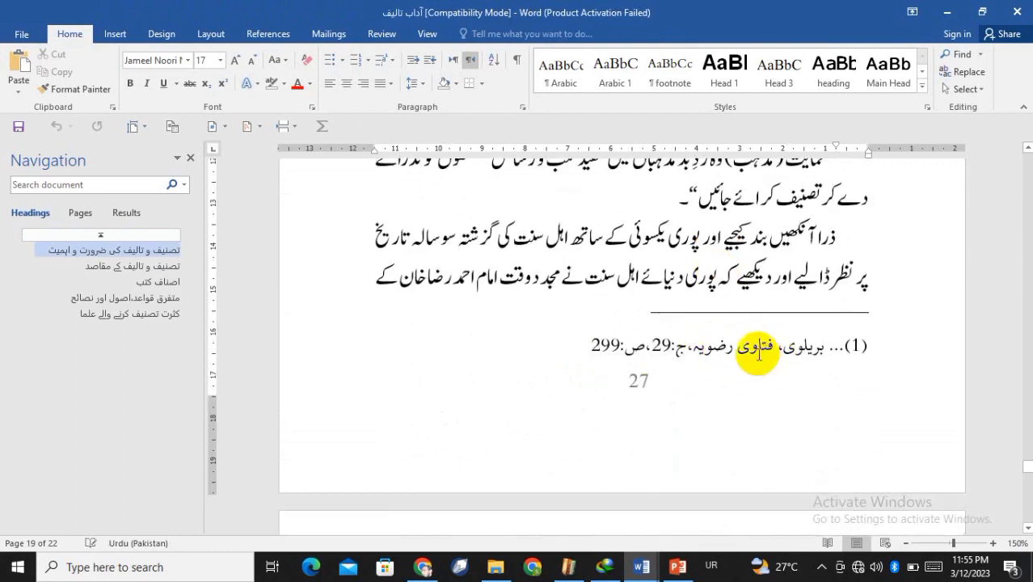
pyautogui.scroll(-4, 709, 346)
pyautogui.scroll(-10, 709, 346)
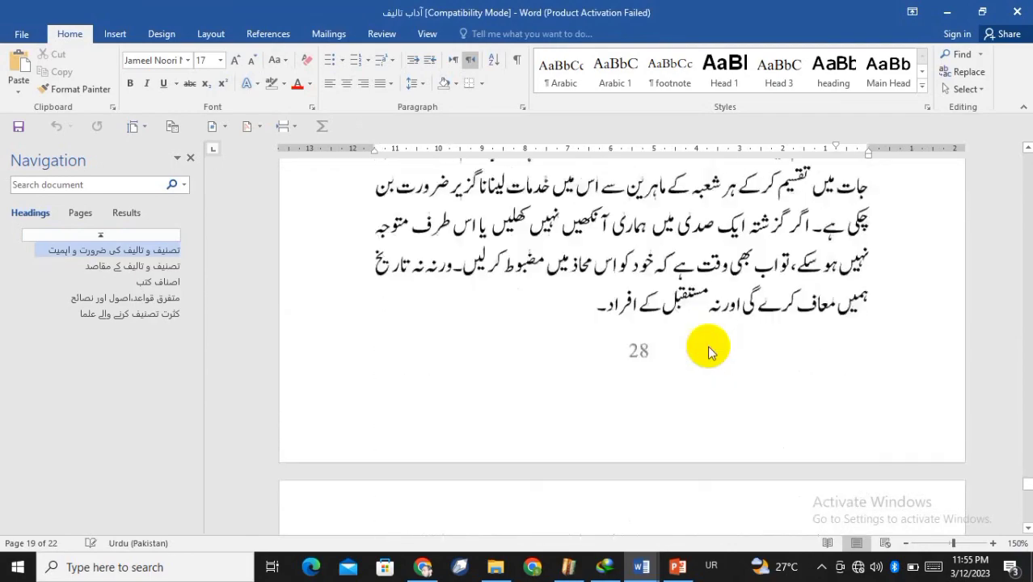
pyautogui.scroll(-15, 709, 346)
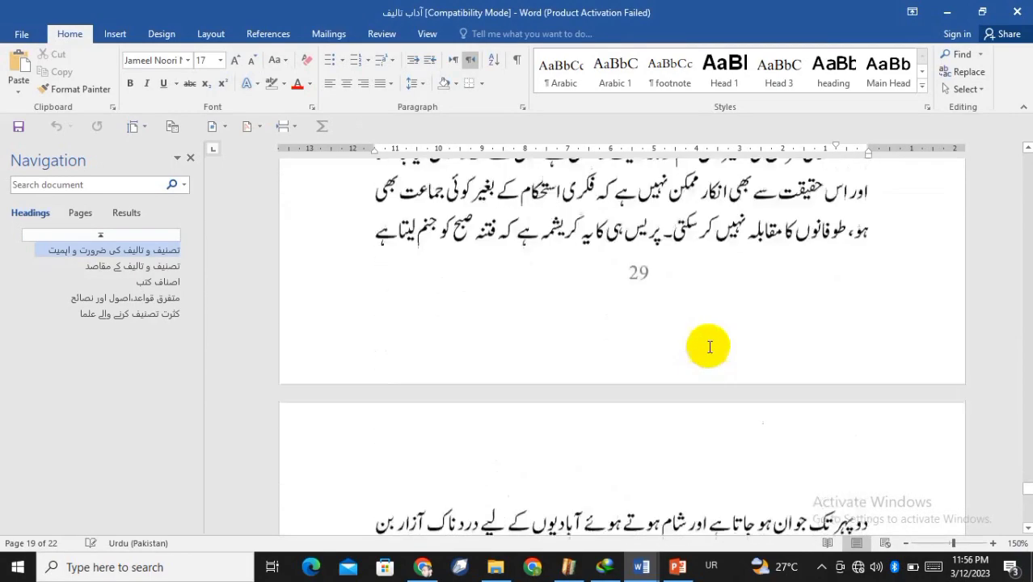
pyautogui.scroll(-1, 709, 346)
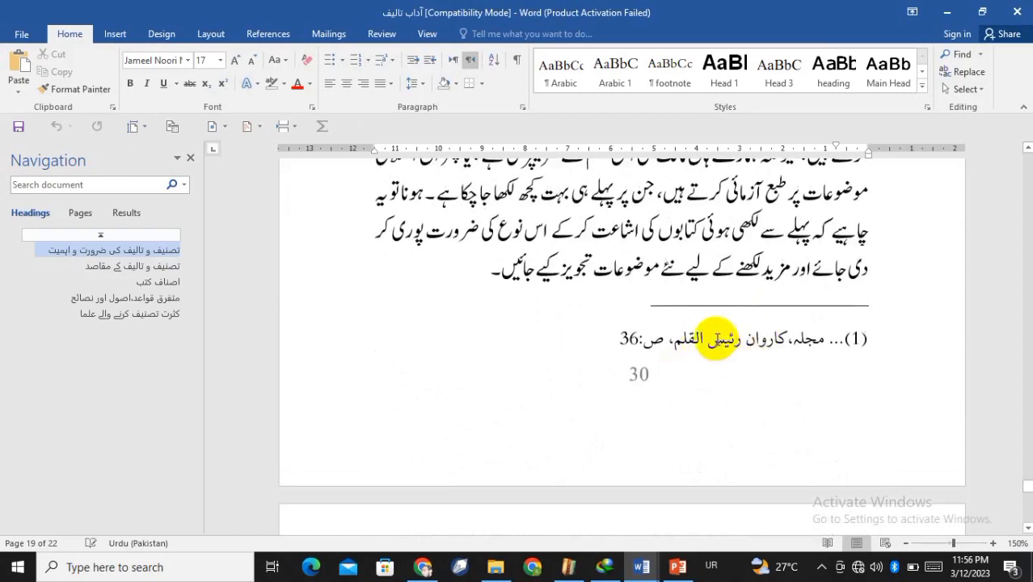
pyautogui.scroll(5, 704, 340)
pyautogui.scroll(-3, 717, 340)
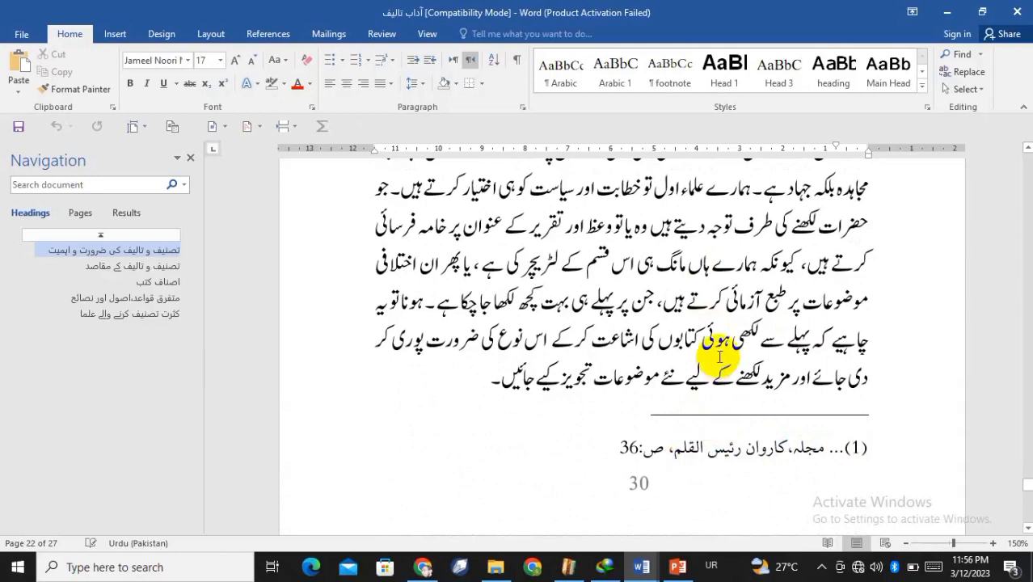
pyautogui.scroll(5, 718, 353)
pyautogui.scroll(2, 717, 355)
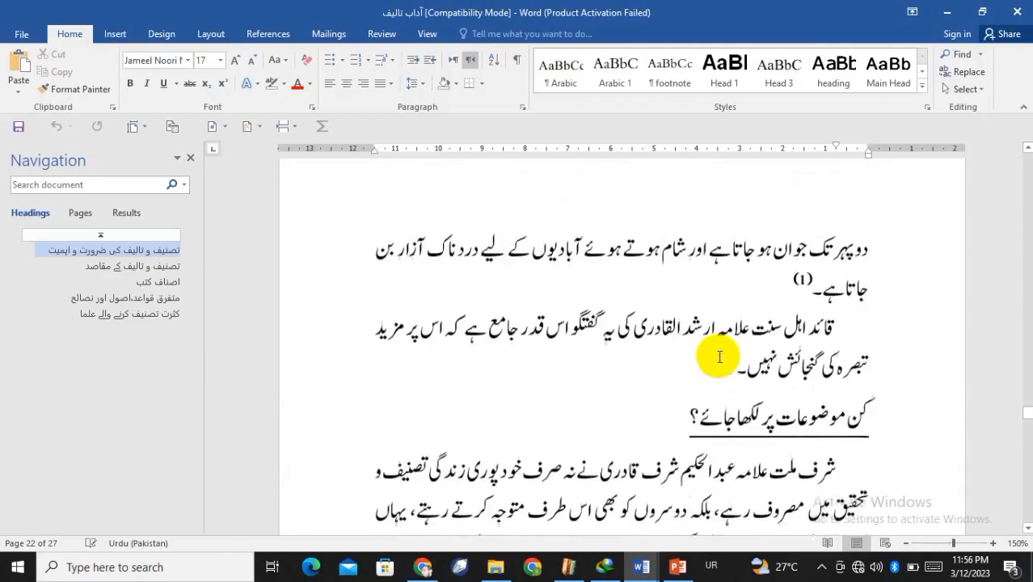
# Step: Look back over the text around page 30's footnote mark and on page 29, and return to Document1
pyautogui.scroll(3, 719, 356)
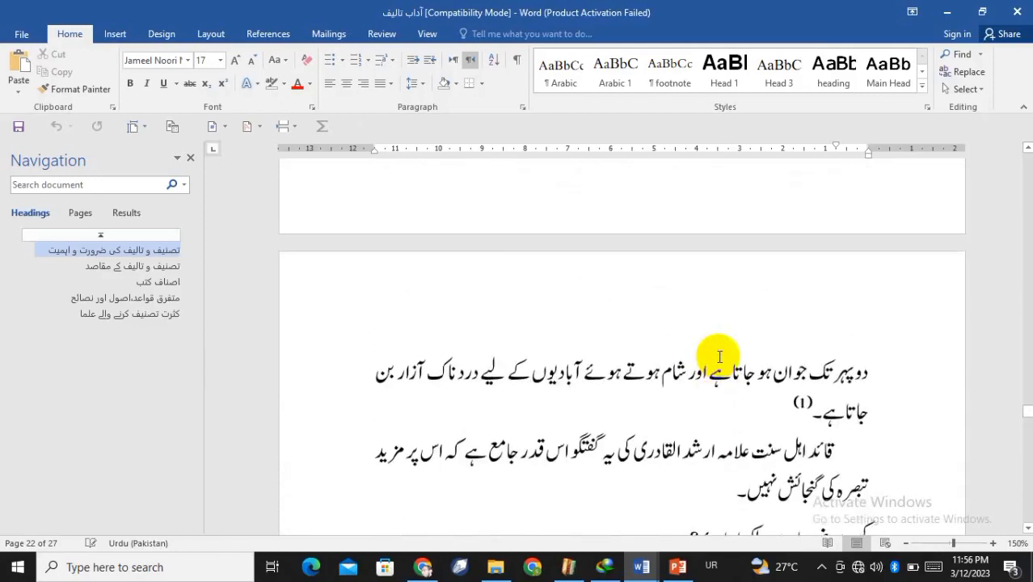
pyautogui.scroll(-4, 719, 355)
pyautogui.scroll(8, 719, 355)
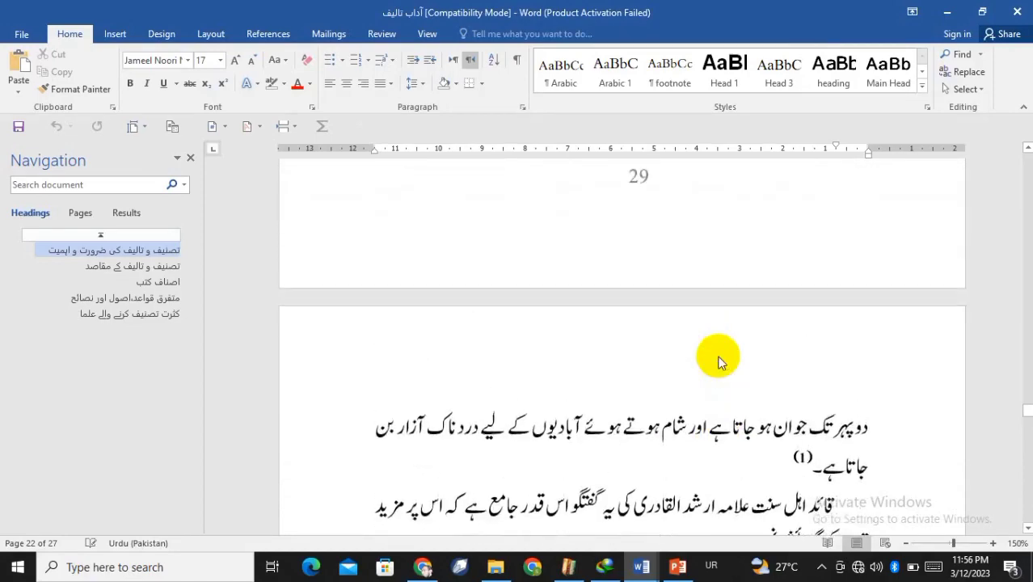
pyautogui.scroll(10, 720, 356)
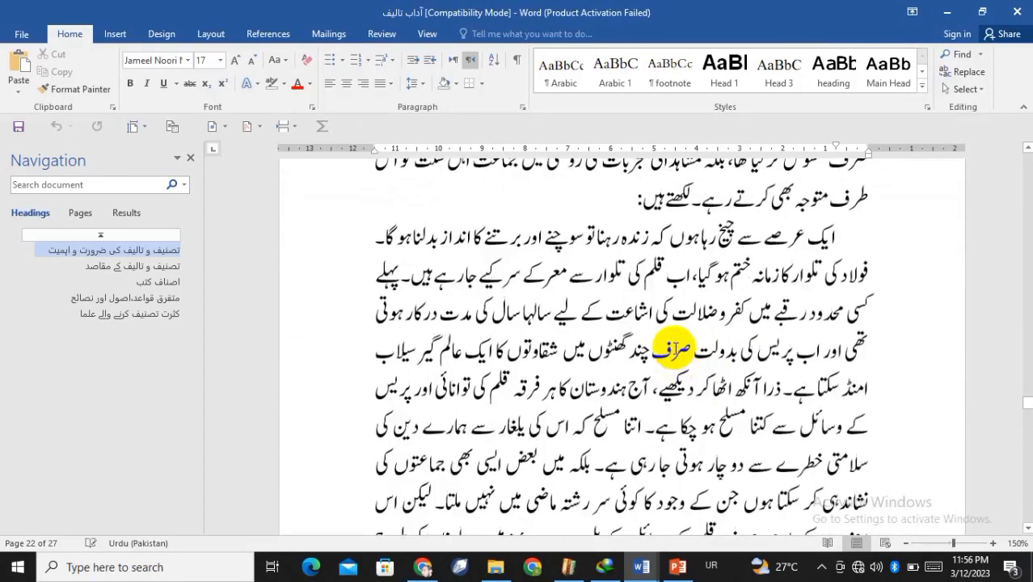
pyautogui.hotkey('alt', 'Tab')
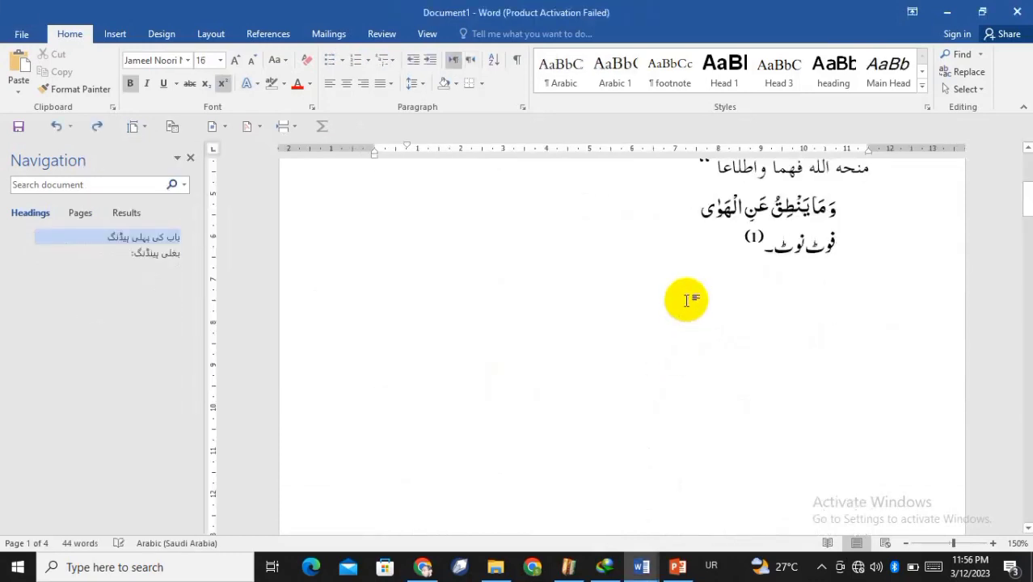
# Step: Remove the empty paragraph below the فوٹ نوٹ line and review the existing footnote at the foot of page 61
pyautogui.scroll(4, 687, 300)
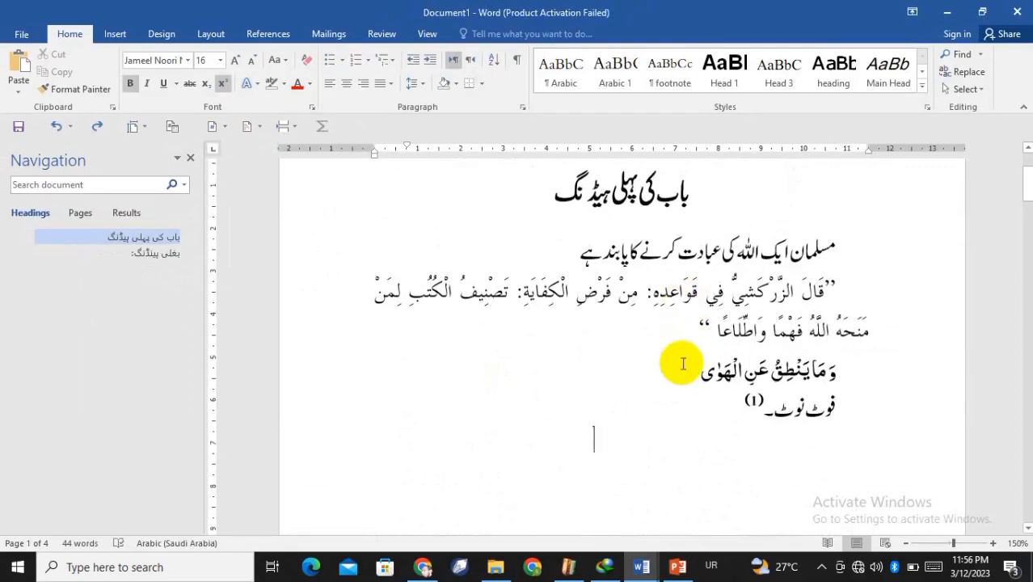
pyautogui.press('BackSpace')
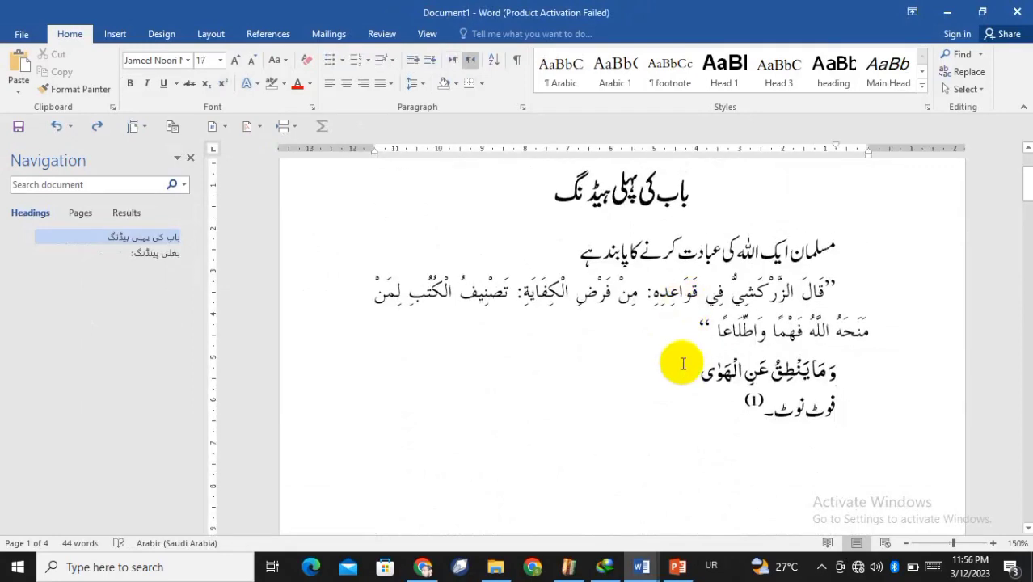
pyautogui.click(683, 363)
pyautogui.scroll(-4, 675, 342)
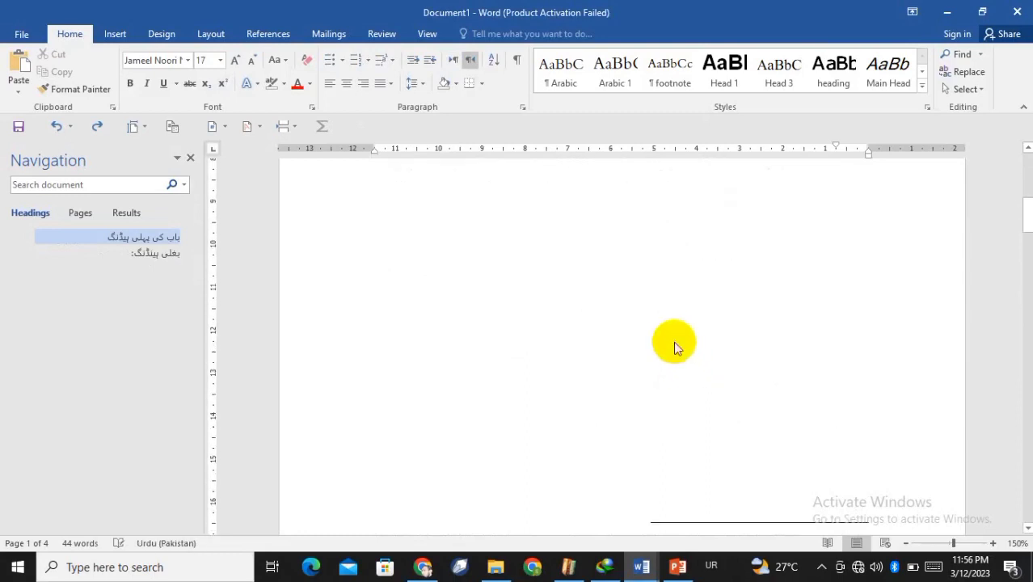
pyautogui.scroll(4, 675, 340)
pyautogui.scroll(-4, 674, 339)
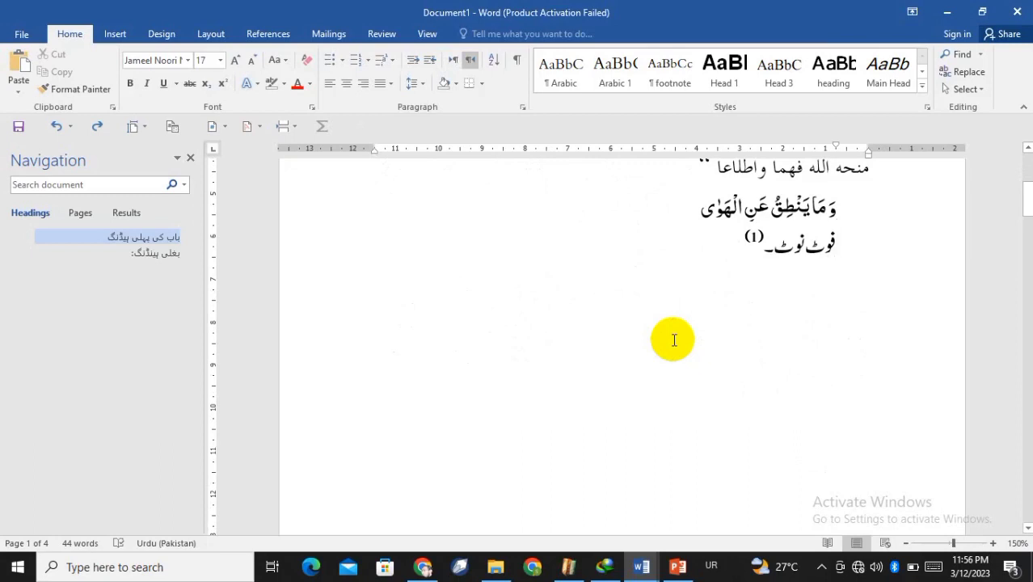
pyautogui.scroll(-8, 666, 324)
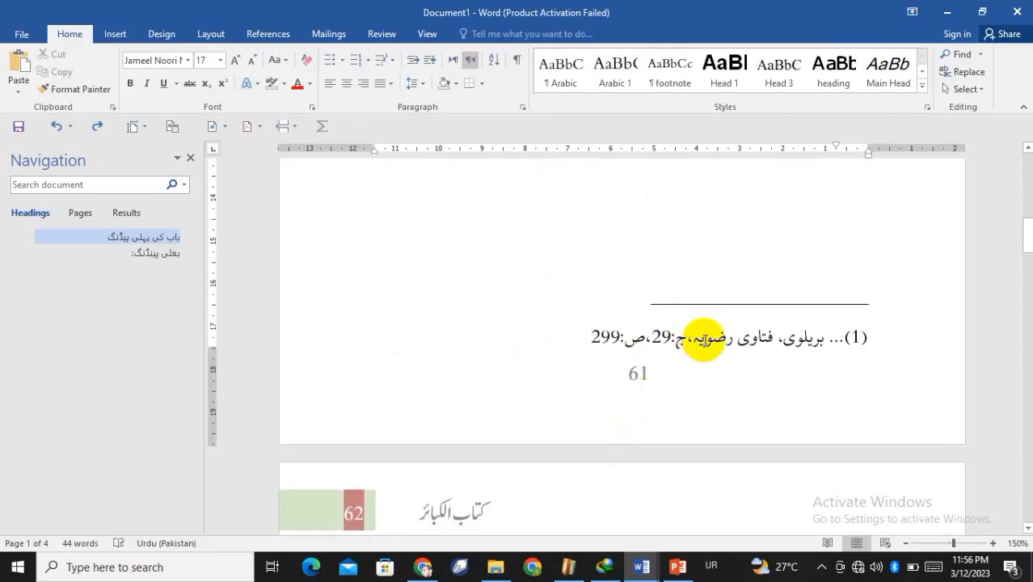
pyautogui.scroll(2, 704, 341)
pyautogui.scroll(8, 704, 340)
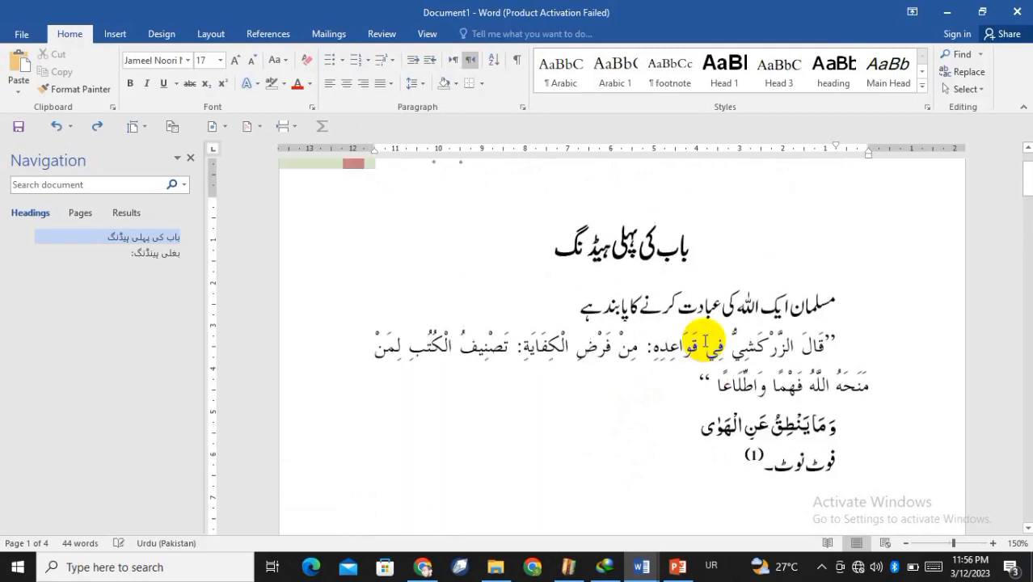
# Step: Delete the footnote reference mark after فوٹ نوٹ۔ and check the foot of page 61 for its note
pyautogui.scroll(-4, 749, 364)
pyautogui.click(763, 245)
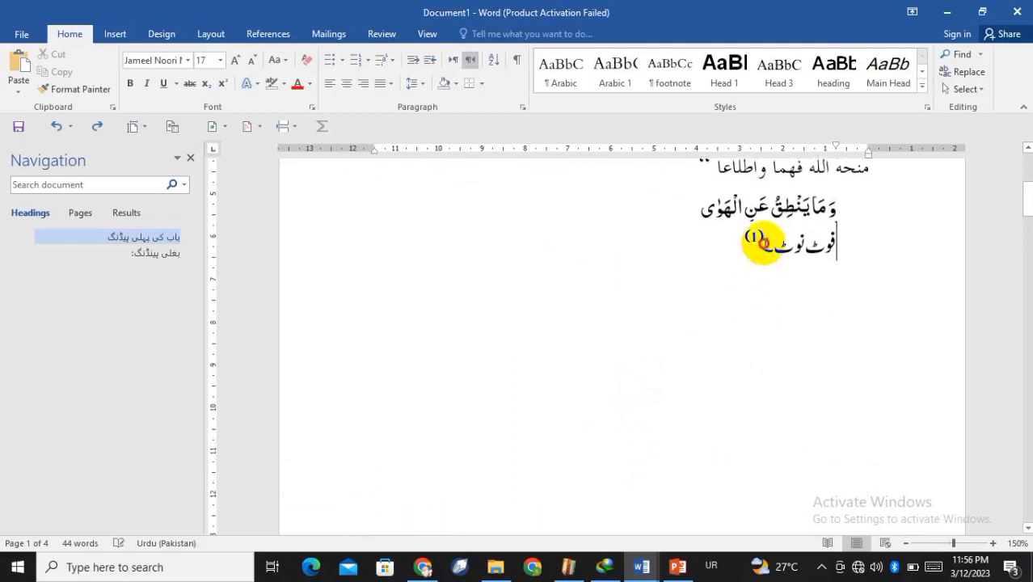
pyautogui.click(765, 242)
pyautogui.doubleClick(762, 243)
pyautogui.press('Delete')
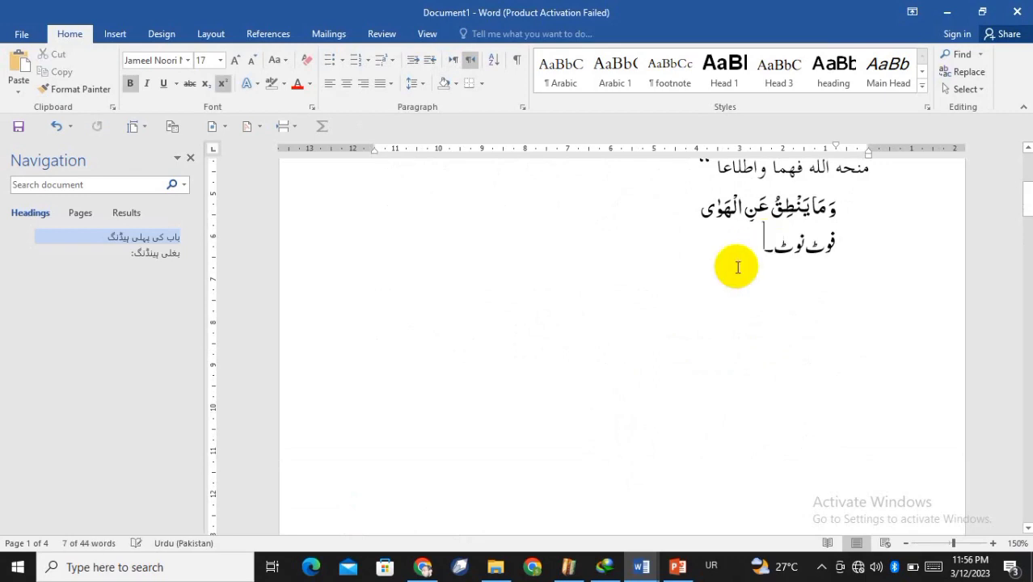
pyautogui.scroll(-5, 740, 267)
pyautogui.scroll(-3, 739, 263)
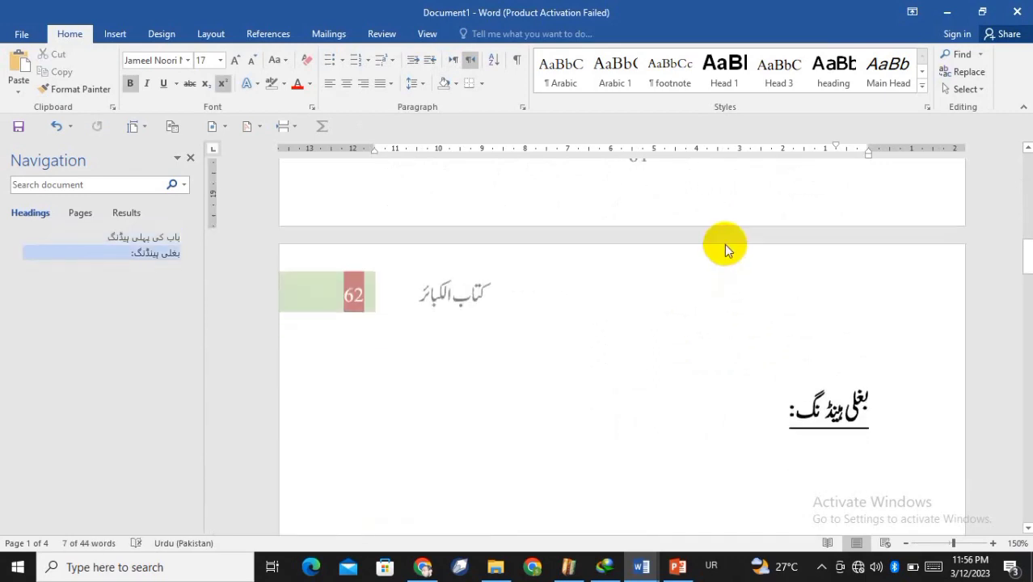
pyautogui.scroll(4, 719, 256)
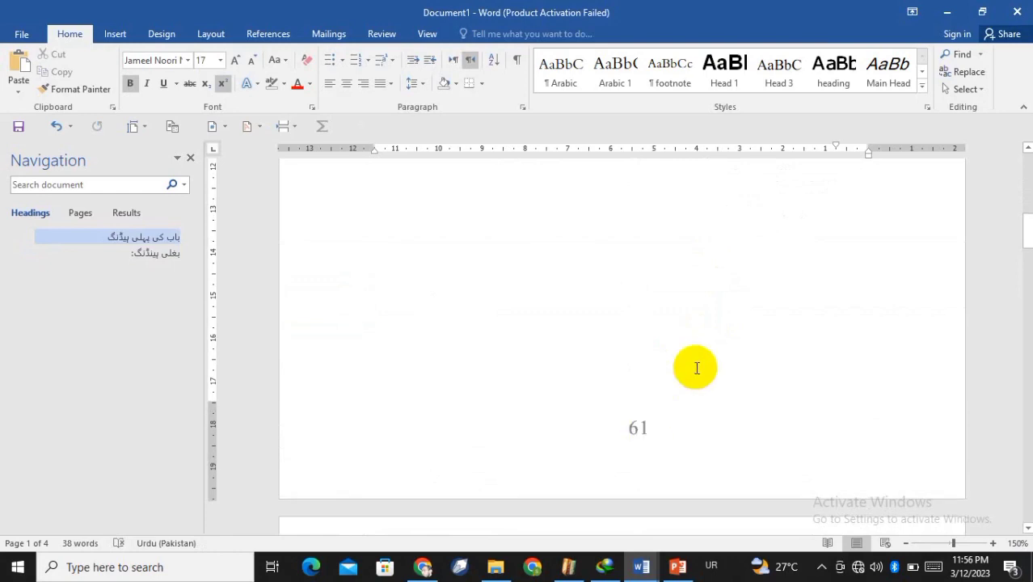
pyautogui.scroll(5, 697, 367)
pyautogui.scroll(3, 697, 366)
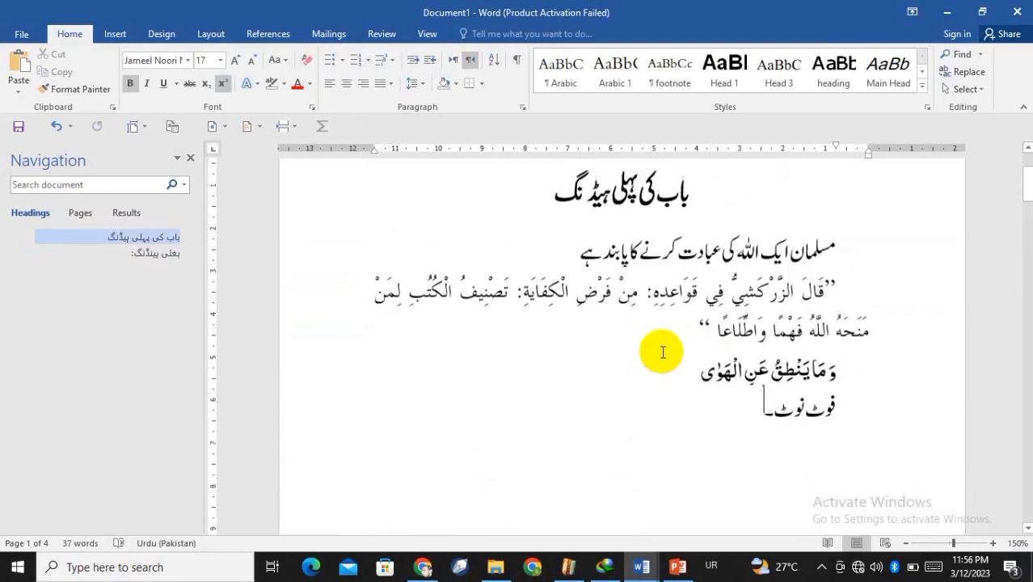
# Step: Insert a new footnote after فوٹ نوٹ۔ and compare its reference mark with the note at the page foot
pyautogui.scroll(-1, 661, 351)
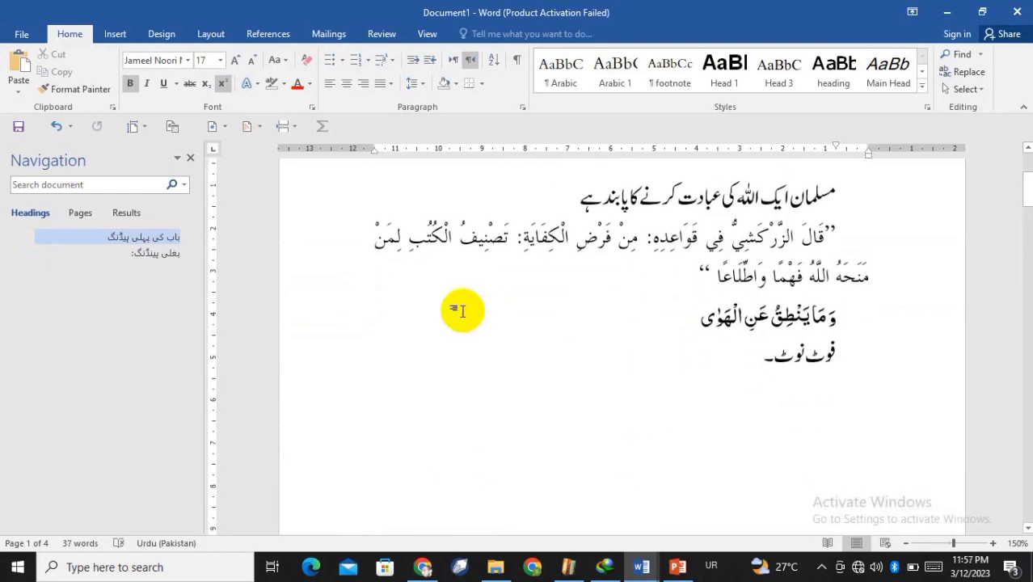
pyautogui.click(271, 40)
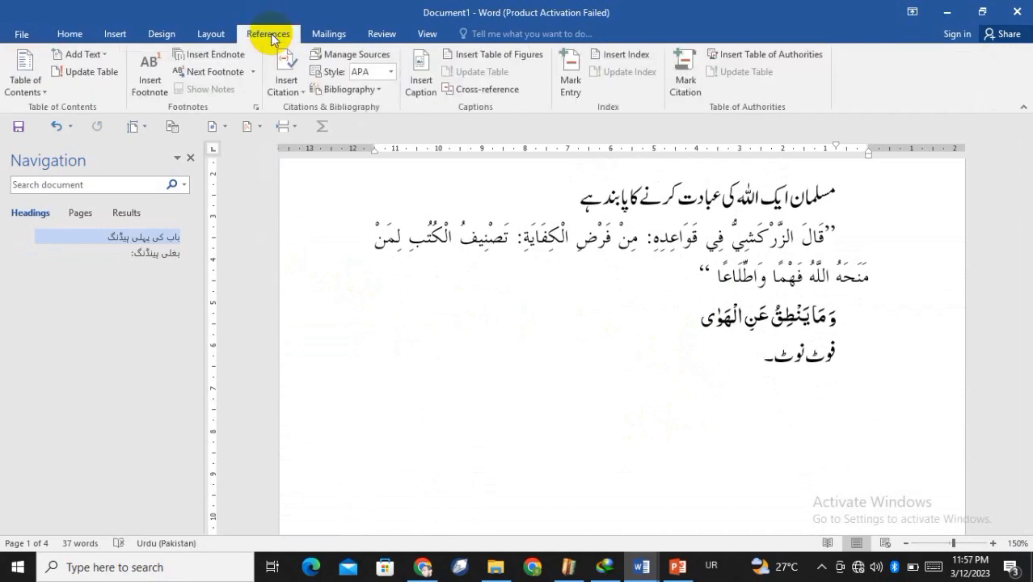
pyautogui.click(152, 90)
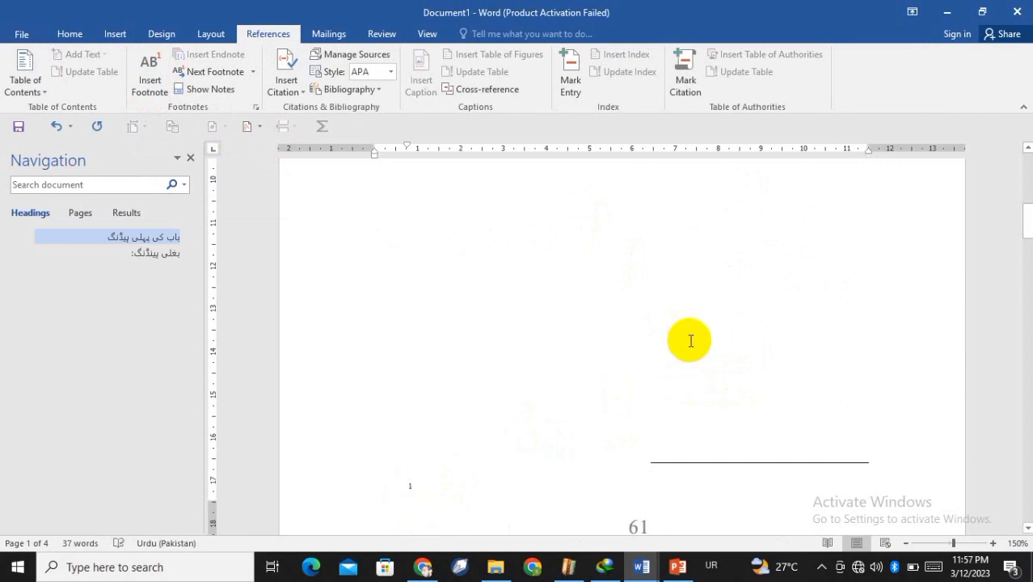
pyautogui.scroll(3, 687, 336)
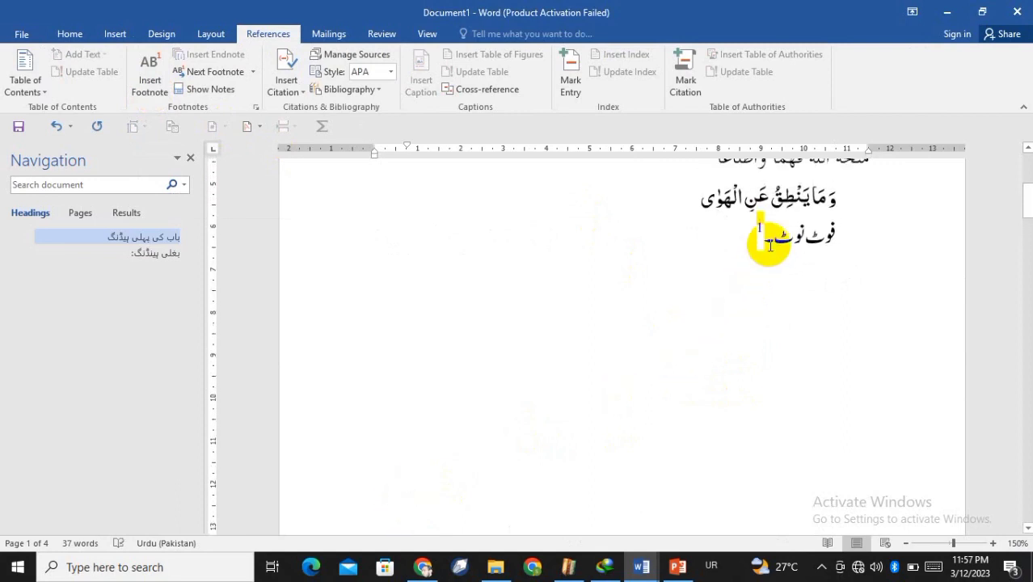
pyautogui.scroll(-4, 678, 303)
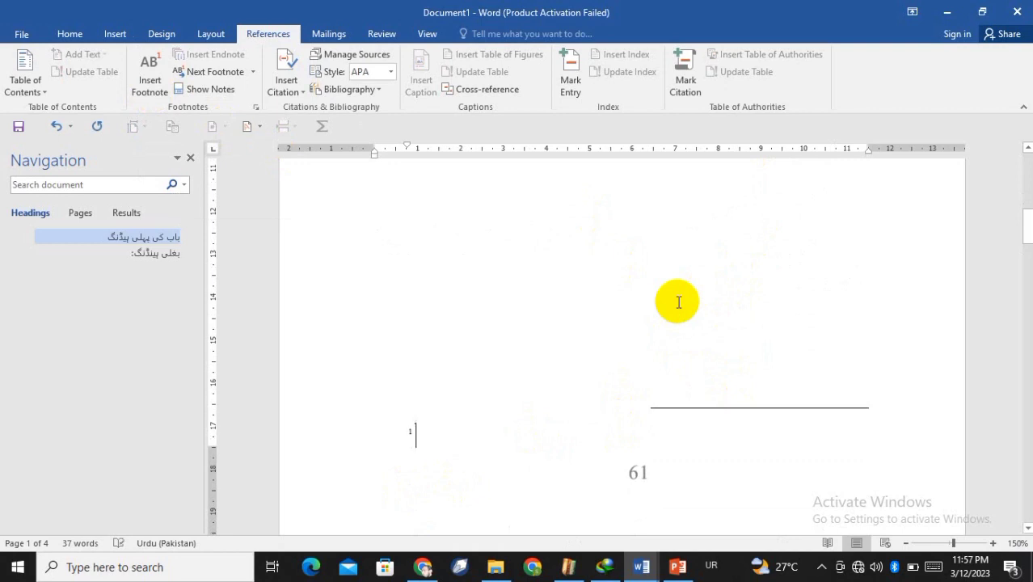
# Step: Set the footnote paragraph on page 61 to right-to-left direction and remove its first-line indent
pyautogui.hotkey('shift', 'Left')
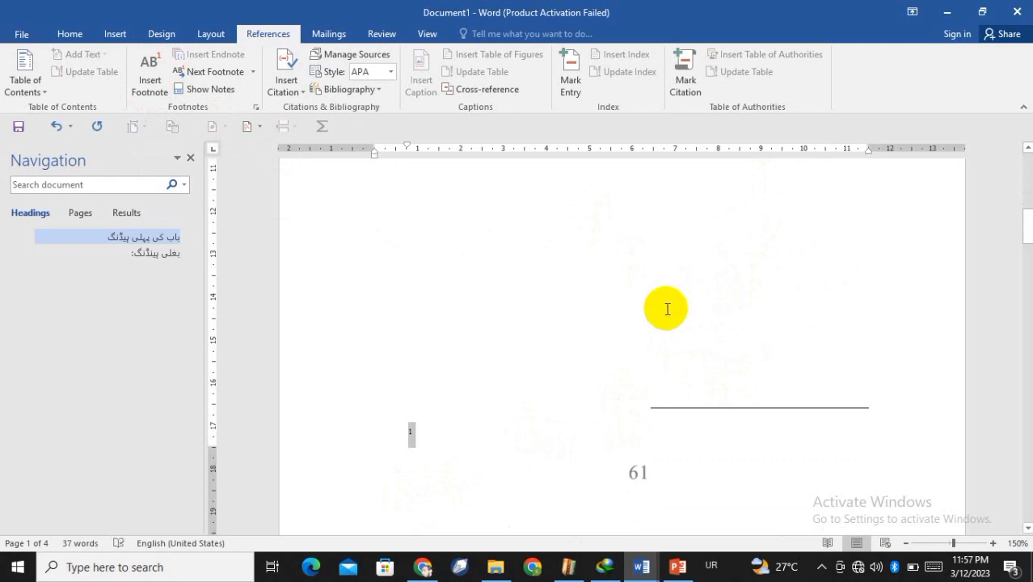
pyautogui.click(70, 34)
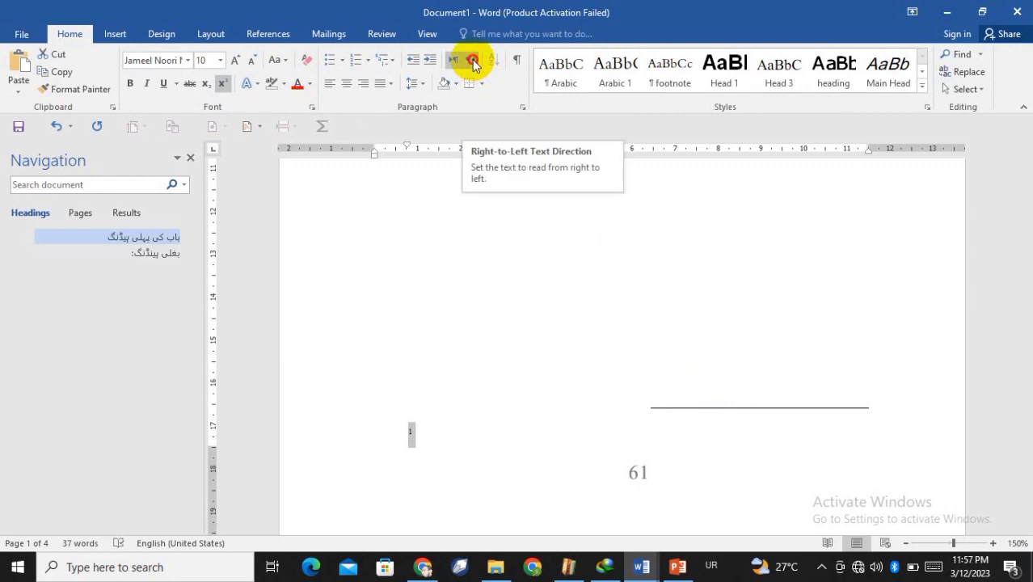
pyautogui.click(472, 65)
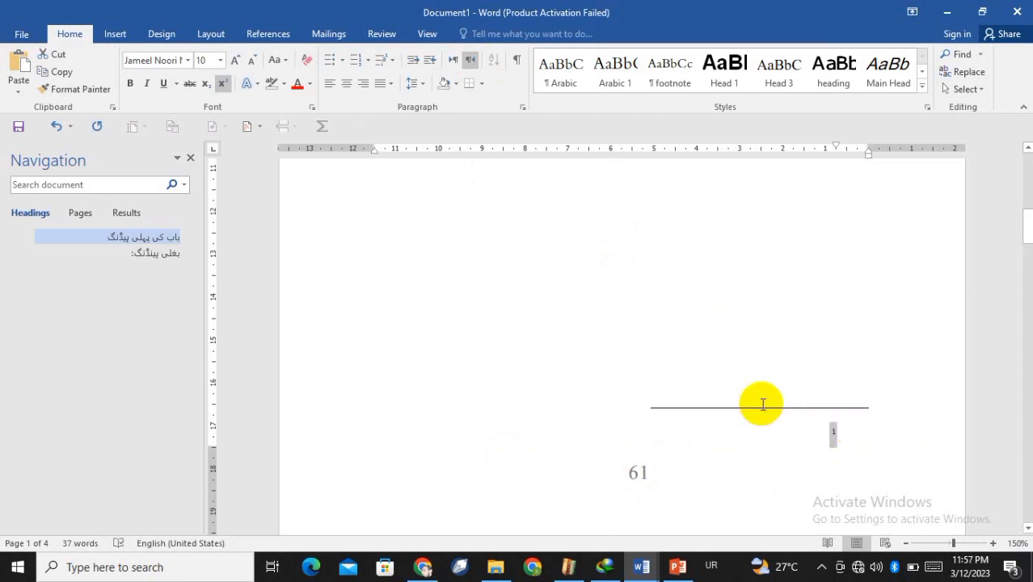
pyautogui.click(824, 447)
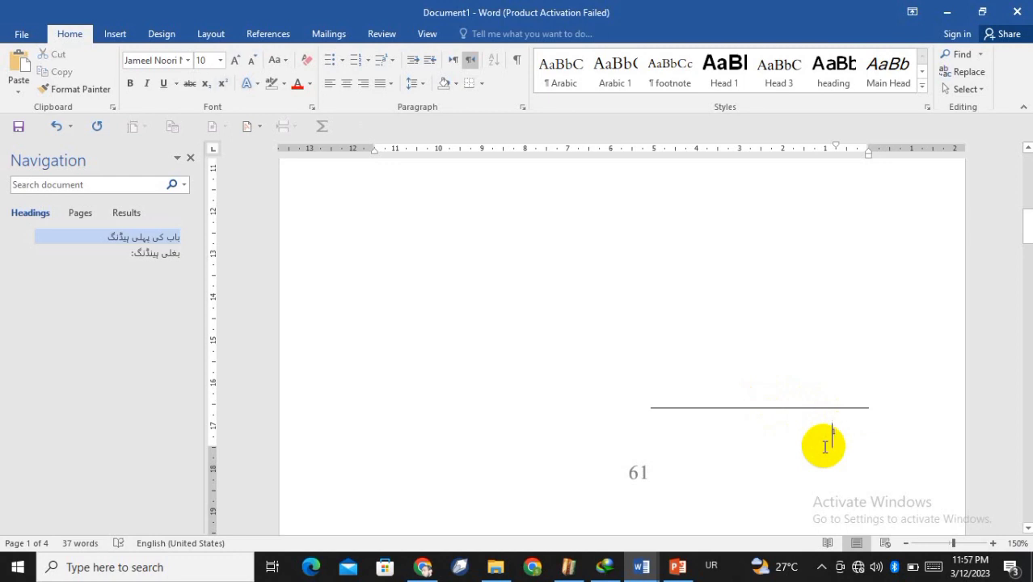
pyautogui.press('BackSpace')
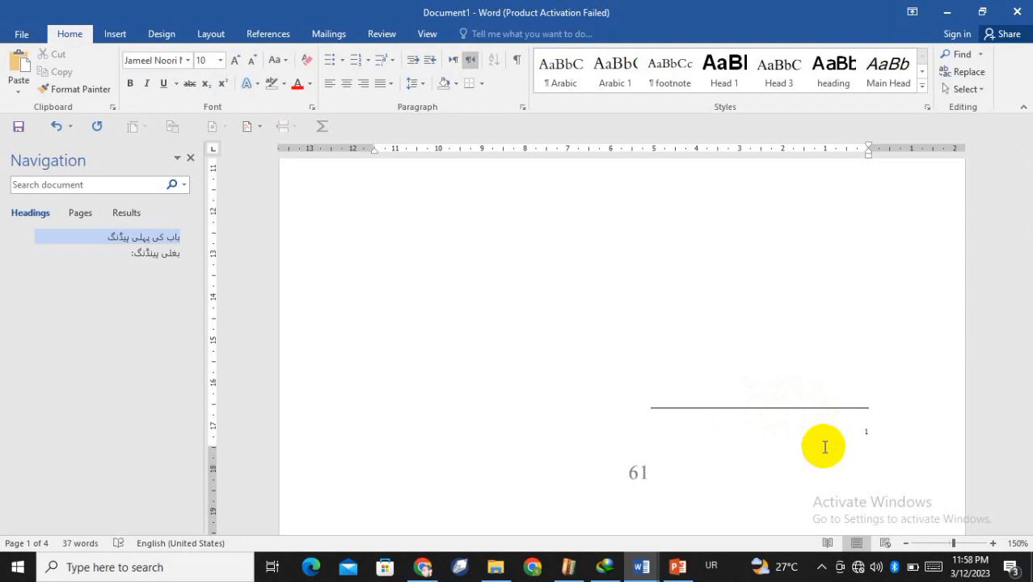
# Step: Turn off superscript for the number in the footnote text and set its font size to 16
pyautogui.hotkey('shift', 'Right')
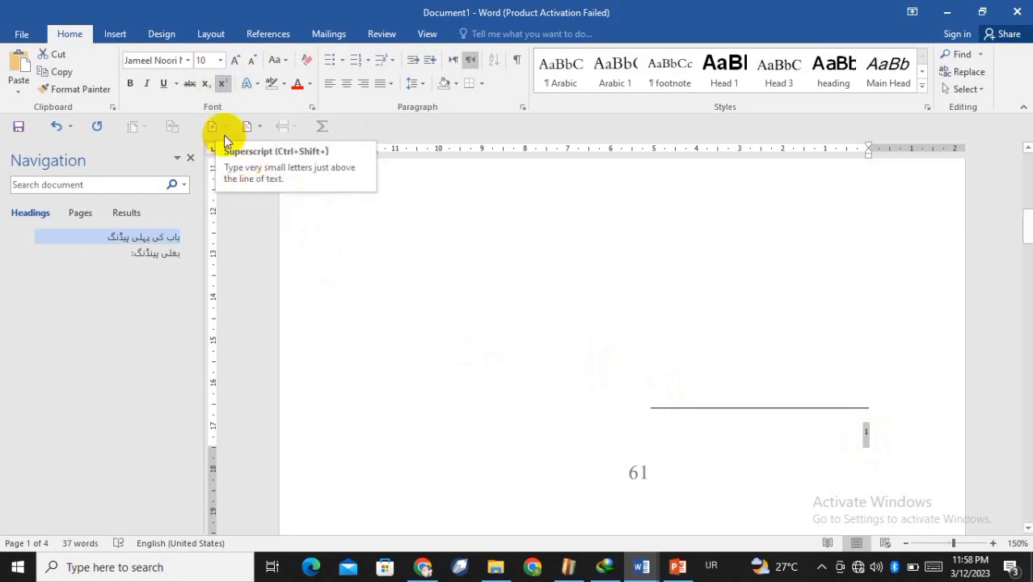
pyautogui.click(223, 85)
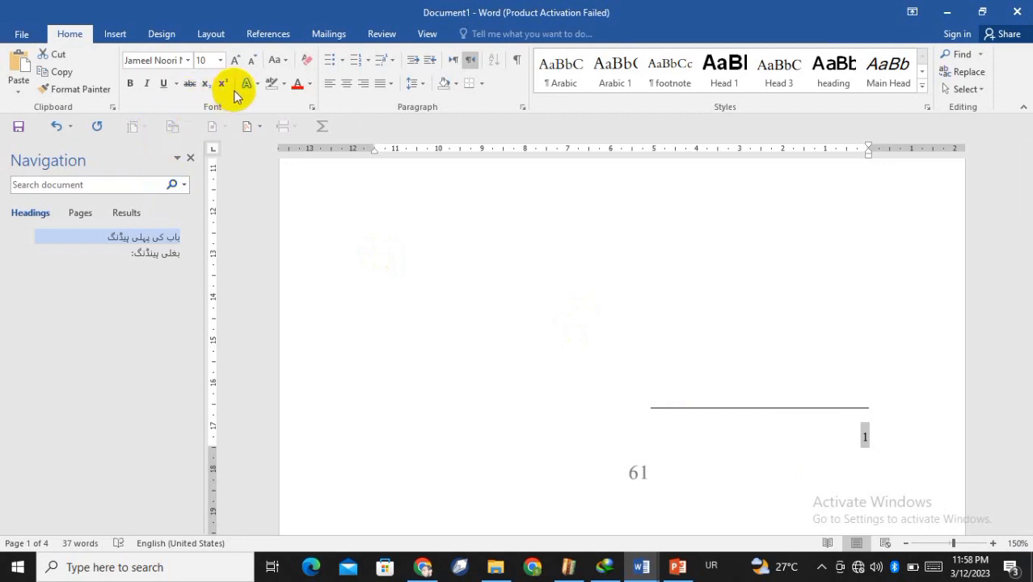
pyautogui.click(237, 60)
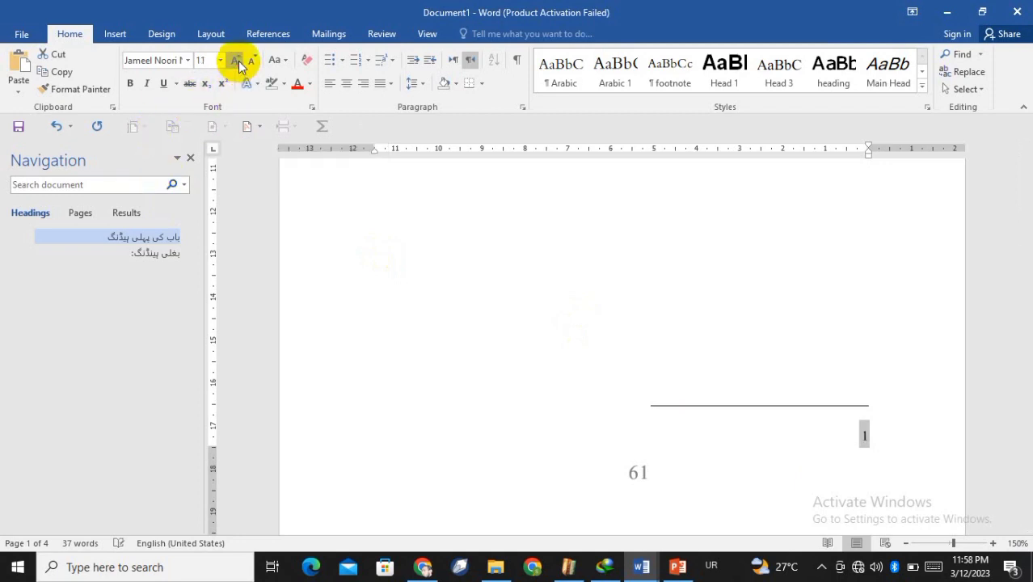
pyautogui.click(203, 63)
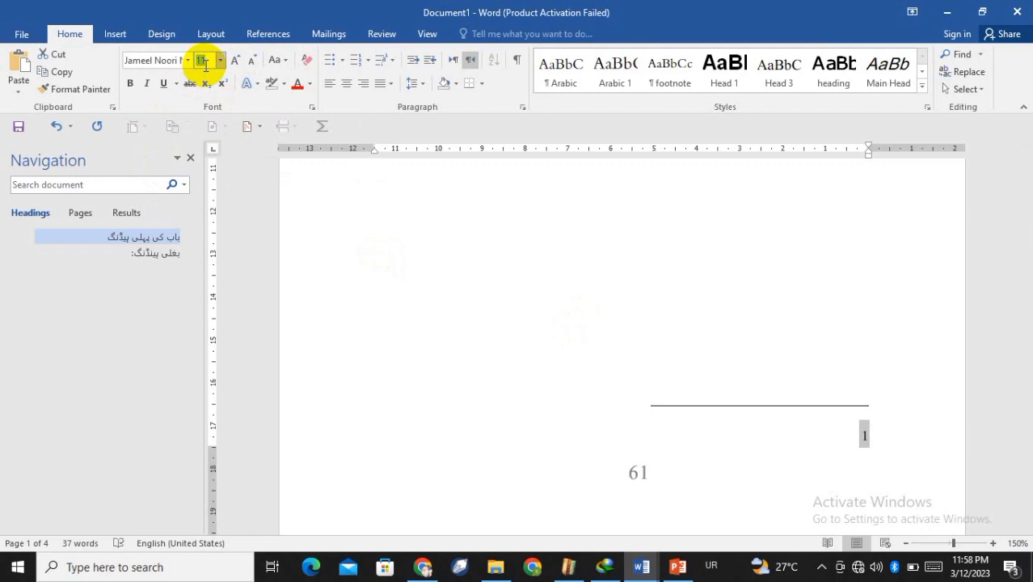
pyautogui.write('16')
pyautogui.press('Return')
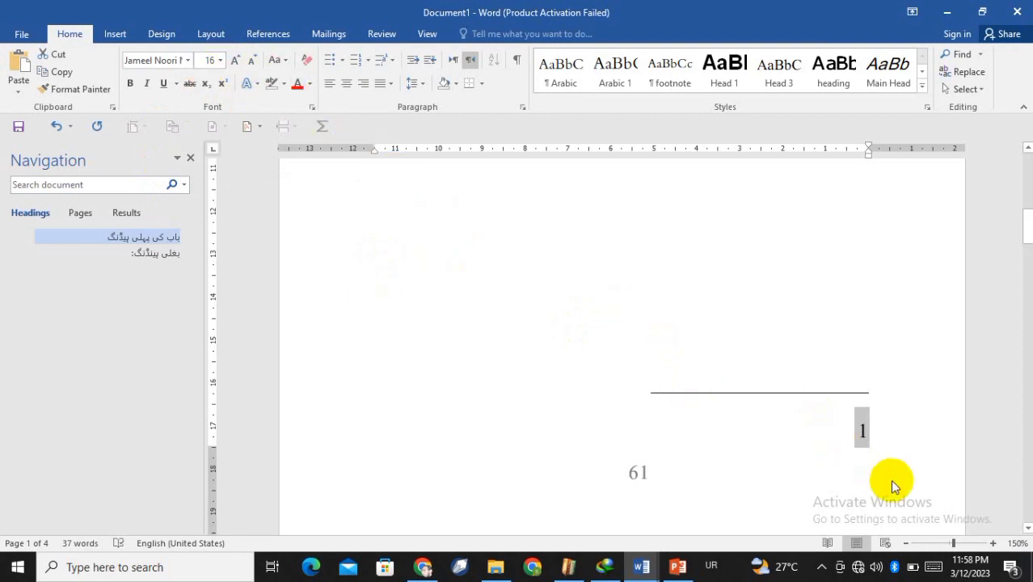
# Step: Add an ellipsis after the footnote number at the foot of page 61 and switch the keyboard language to English
pyautogui.click(858, 440)
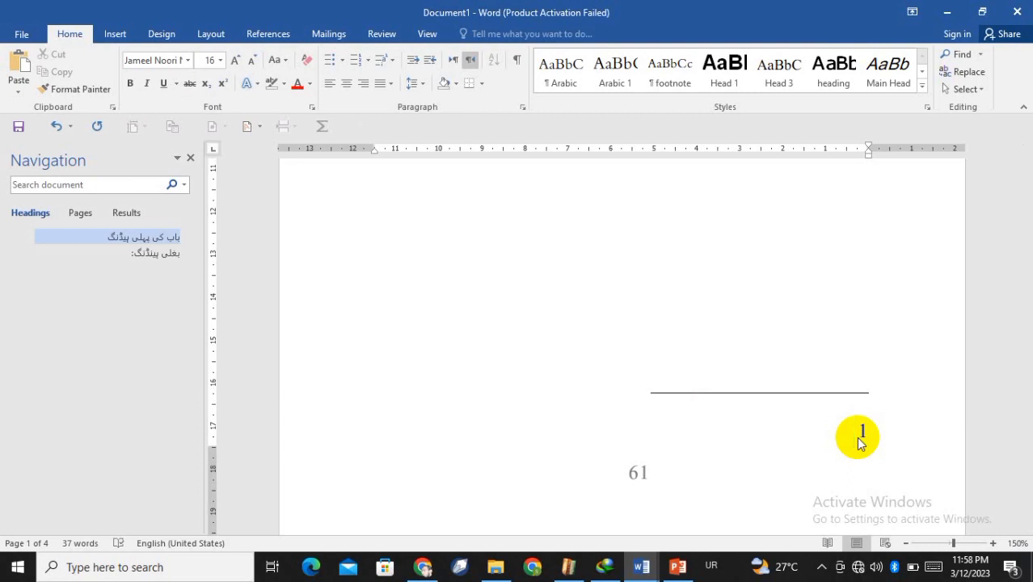
pyautogui.press('BackSpace')
pyautogui.press('super+space')
pyautogui.press('super+space')
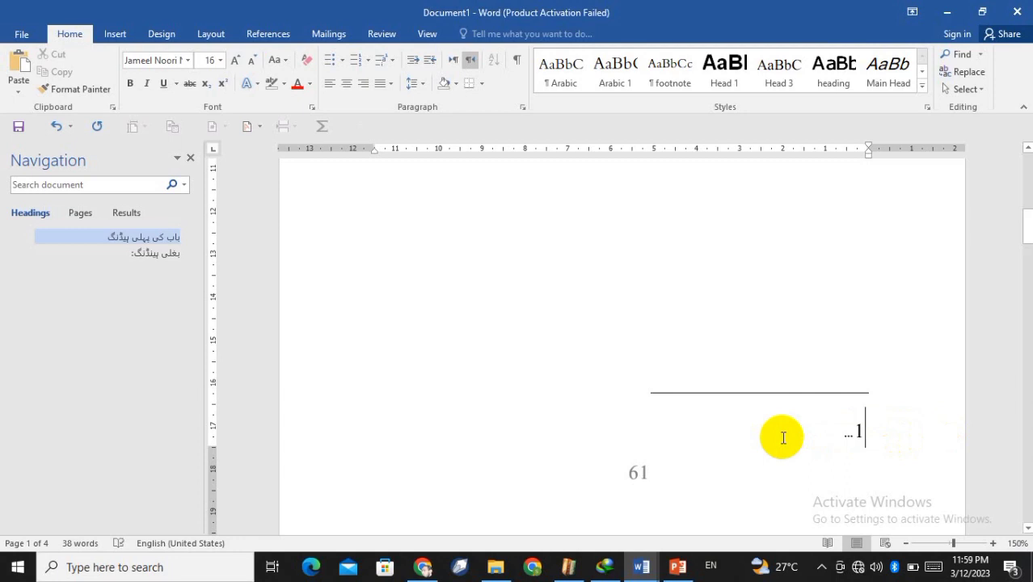
# Step: Delete the footnote number and its ellipsis at the foot of page 61
pyautogui.hotkey('shift', 'Left')
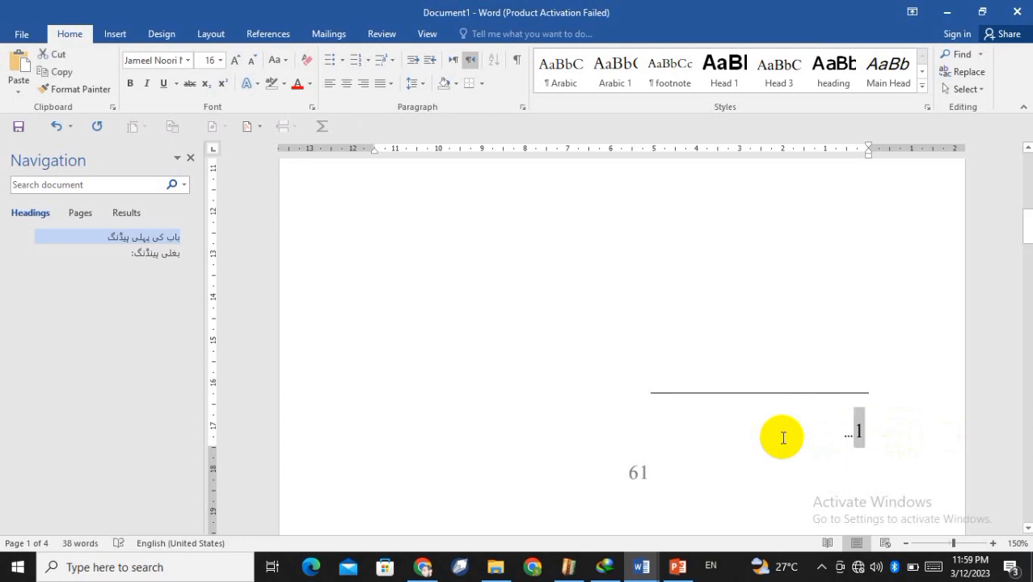
pyautogui.press('Right')
pyautogui.press('Right')
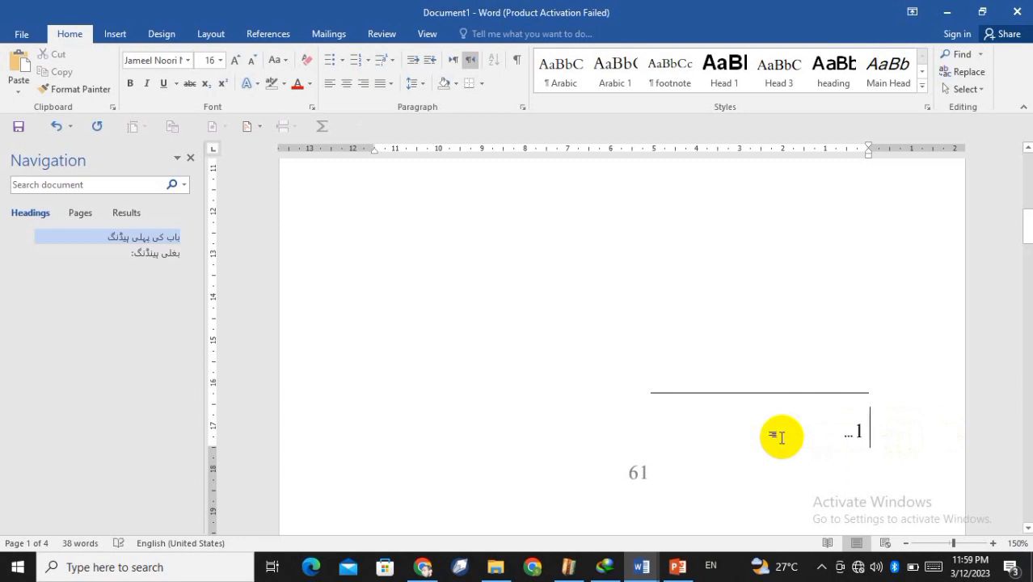
pyautogui.press('Delete')
pyautogui.hotkey('shift', 'Left')
pyautogui.press('Delete')
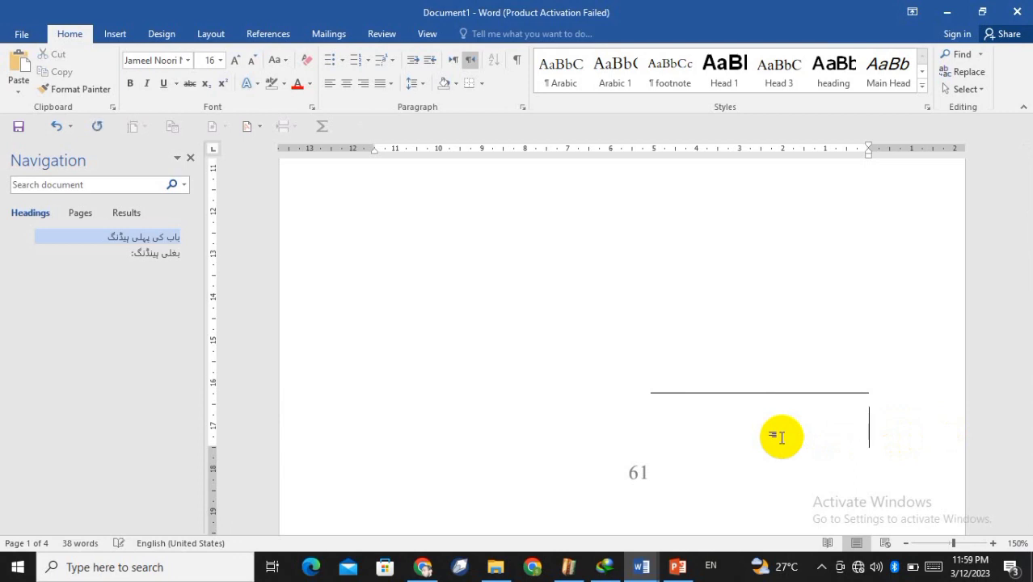
# Step: Undo the deletion and the added ellipsis in the footnote, keeping the footnote number at size 16
pyautogui.hotkey('ctrl', 'z')
pyautogui.hotkey('ctrl', 'z')
pyautogui.hotkey('ctrl', 'z')
pyautogui.hotkey('ctrl', 'z')
pyautogui.hotkey('ctrl', 'z')
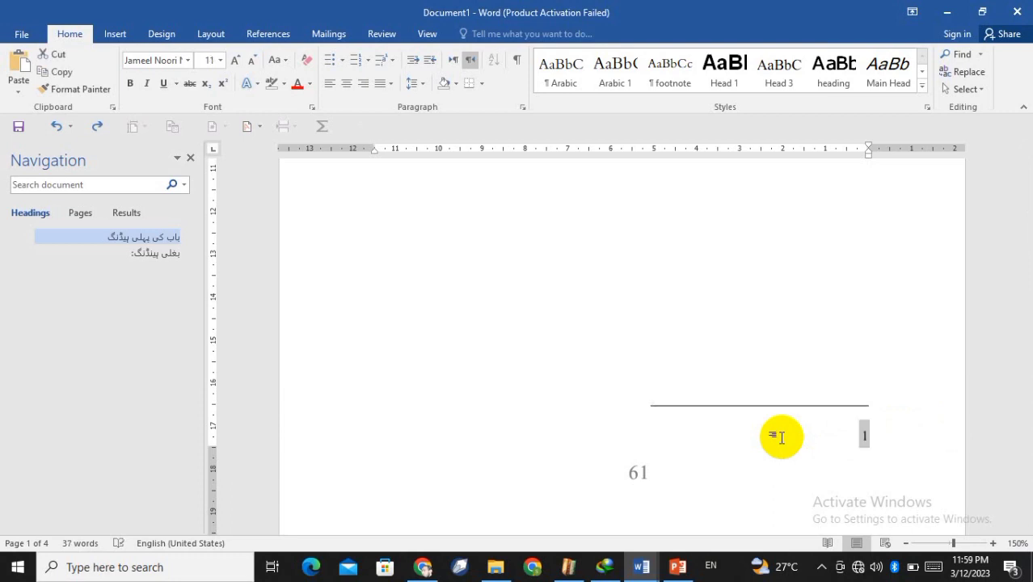
pyautogui.hotkey('ctrl', 'z')
pyautogui.scroll(3, 780, 438)
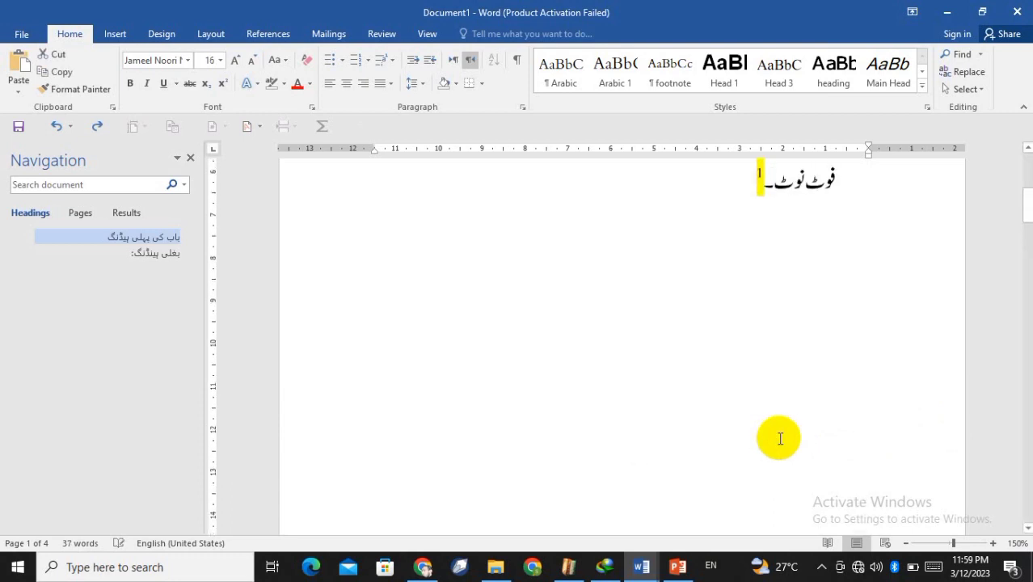
pyautogui.scroll(-4, 781, 435)
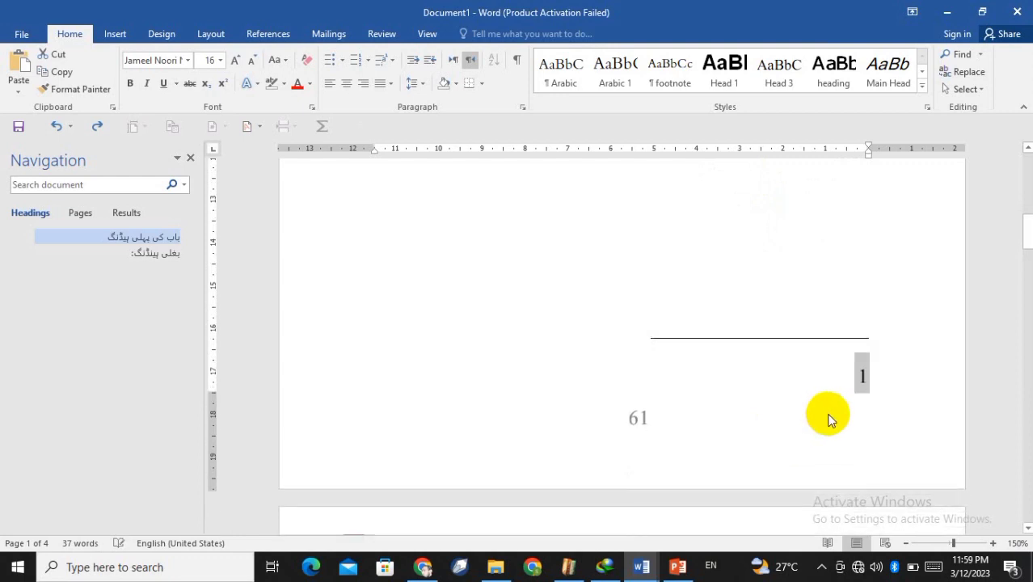
# Step: Enclose the footnote number at the foot of page 61 in parentheses, using the Urdu keyboard language for the final bracket
pyautogui.click(852, 376)
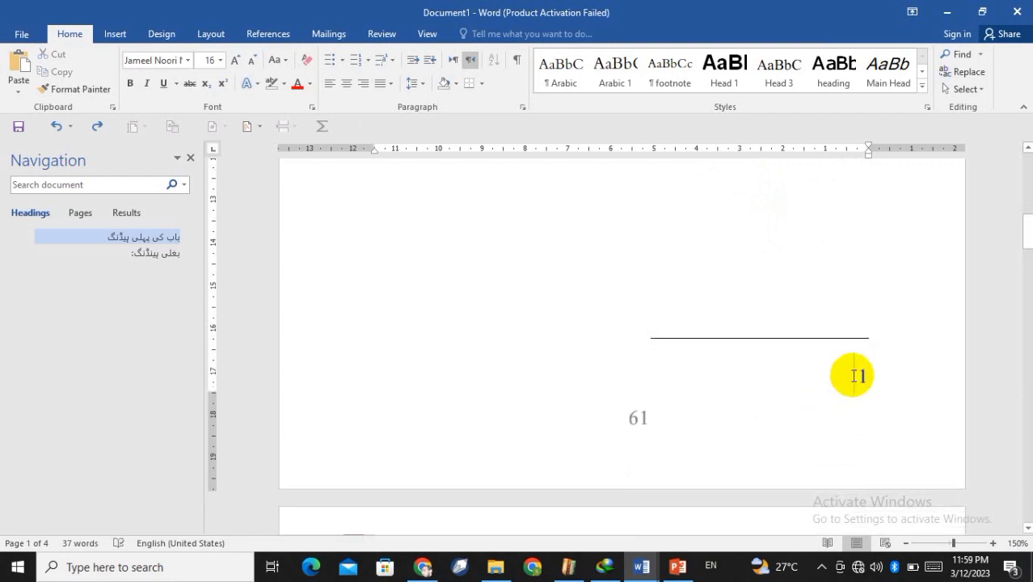
pyautogui.write('(')
pyautogui.press('Right')
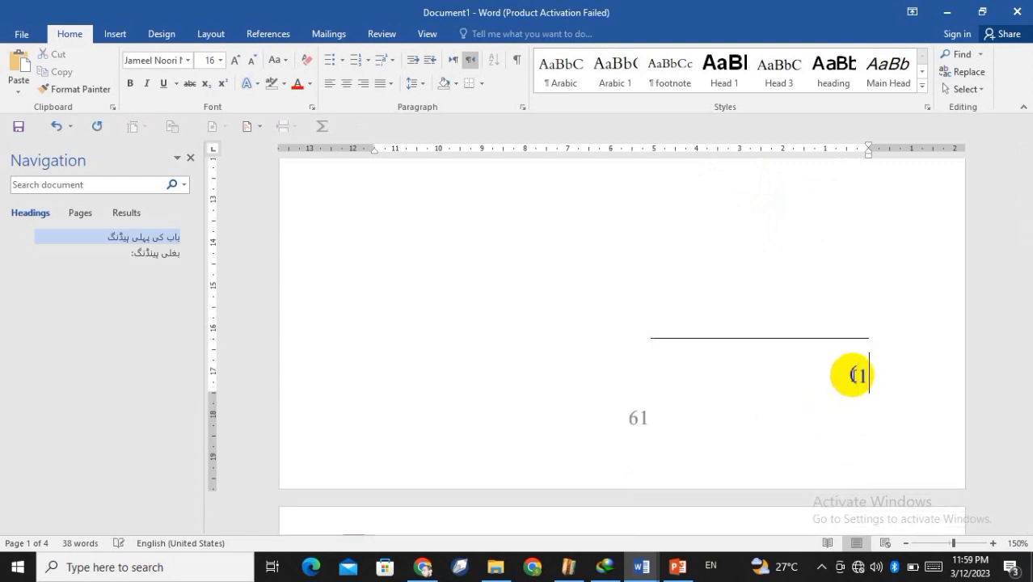
pyautogui.write(')')
pyautogui.press('BackSpace')
pyautogui.press('super+space')
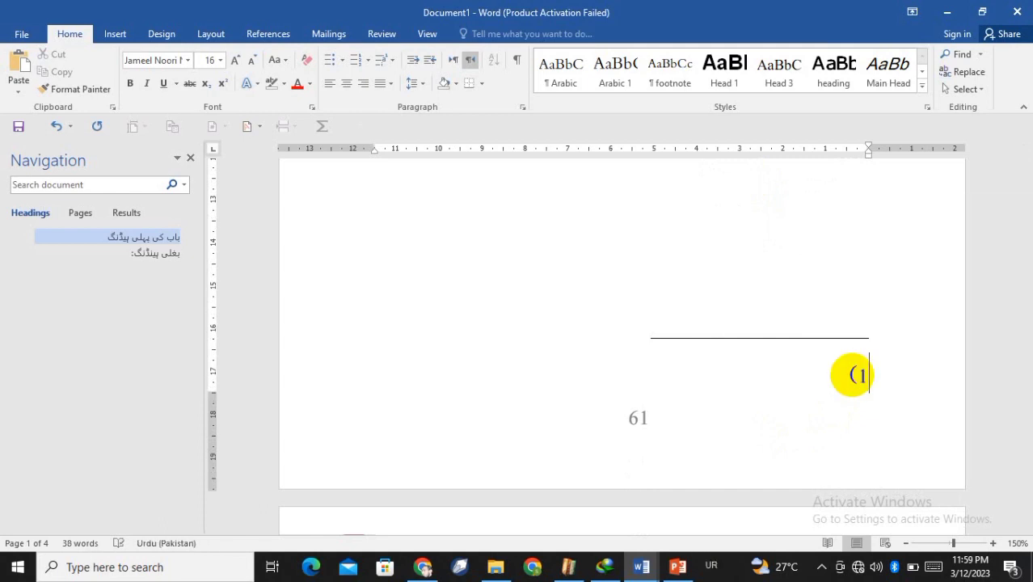
pyautogui.hotkey('ctrl', 'z')
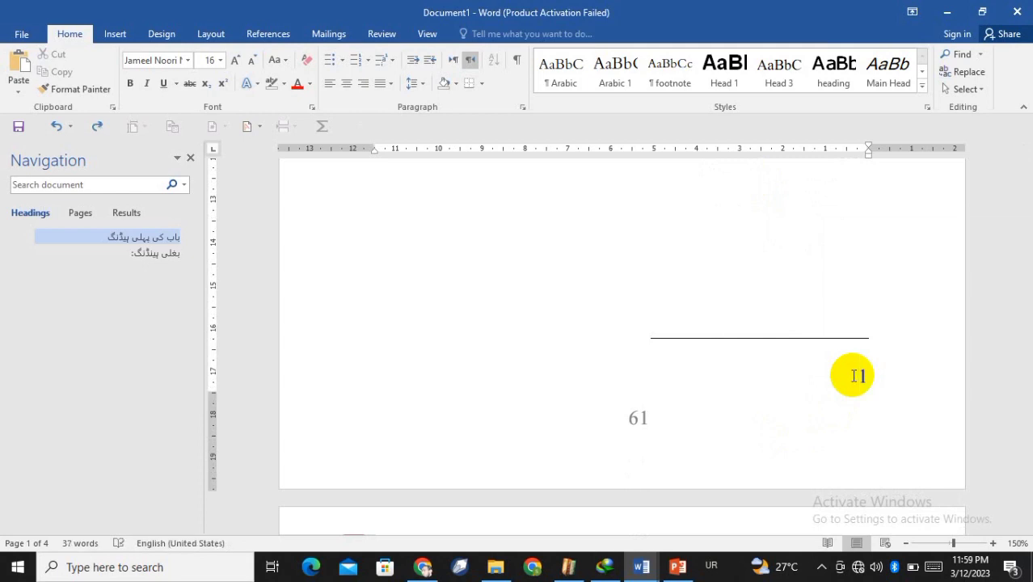
pyautogui.hotkey('ctrl', 'y')
pyautogui.write(')')
pyautogui.press('Right')
pyautogui.press('Right')
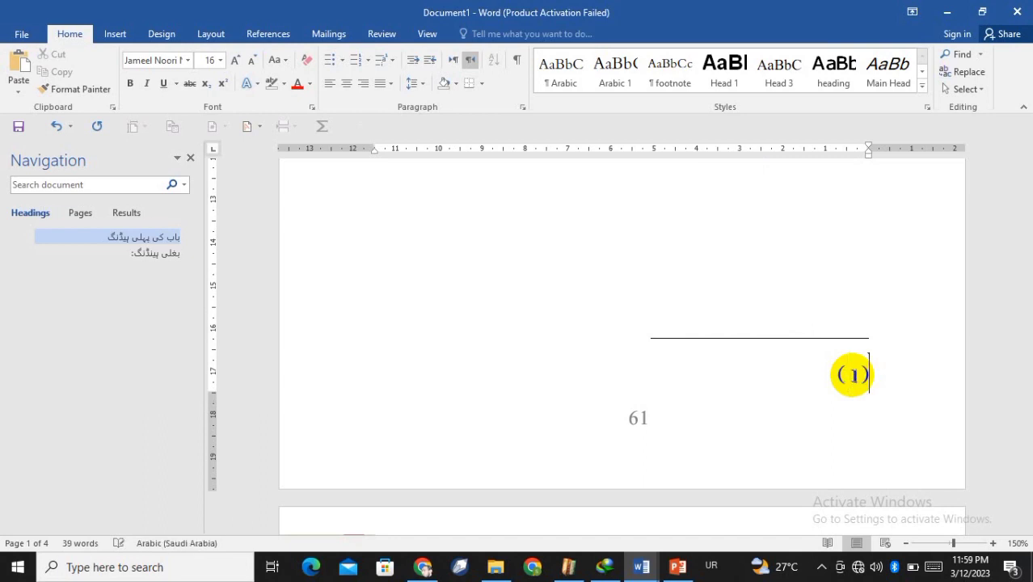
# Step: Apply superscript to the bracketed footnote number and turn it off again
pyautogui.doubleClick(852, 376)
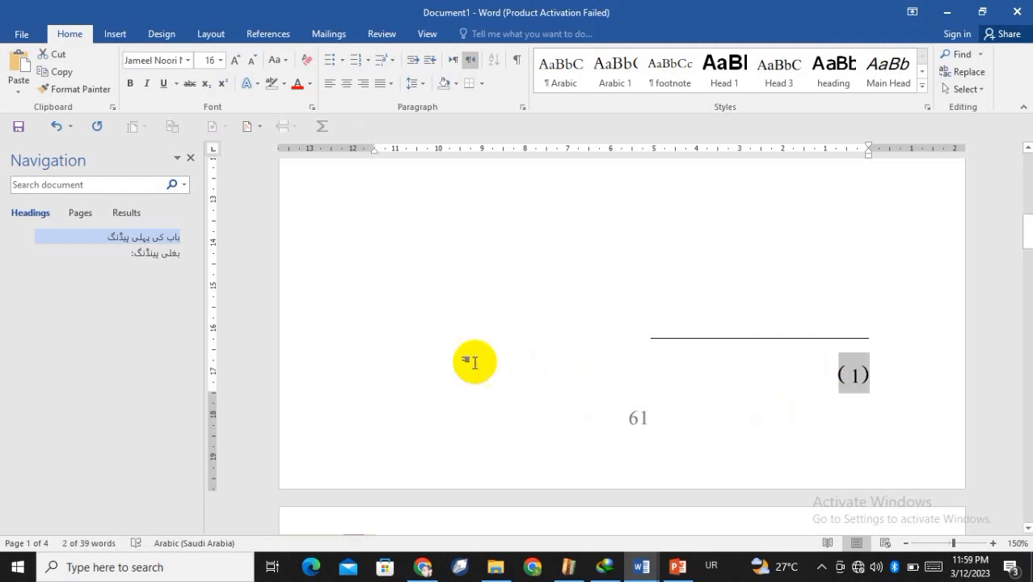
pyautogui.click(219, 87)
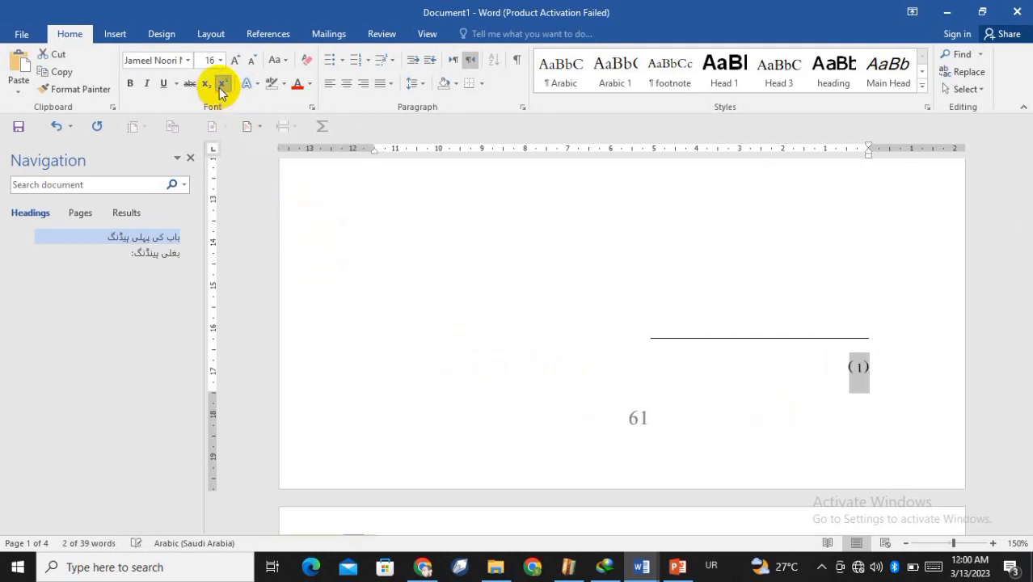
pyautogui.click(220, 88)
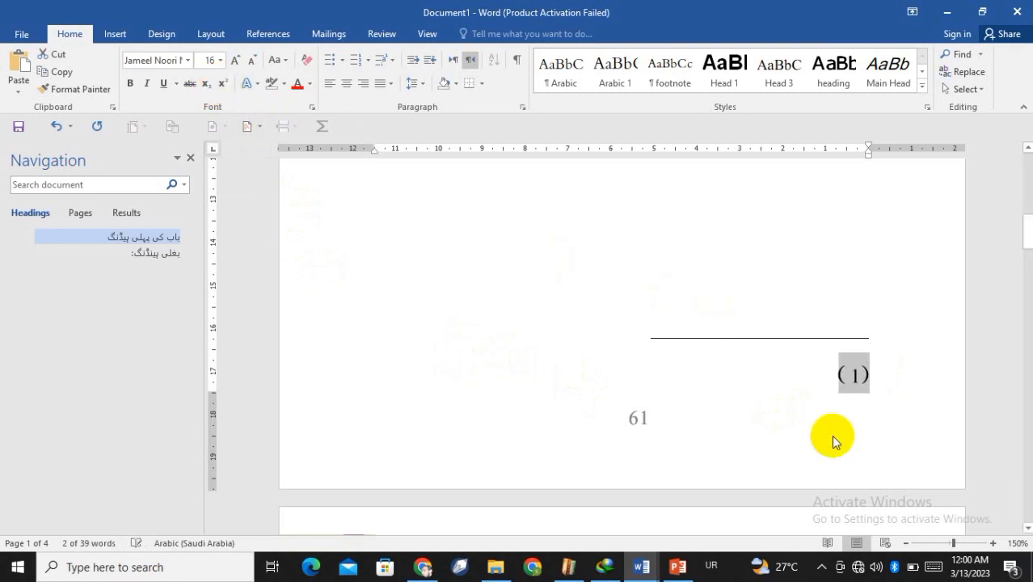
# Step: Remove the extra space inside the parentheses around the footnote number and place the cursor after the bracketed number
pyautogui.click(842, 380)
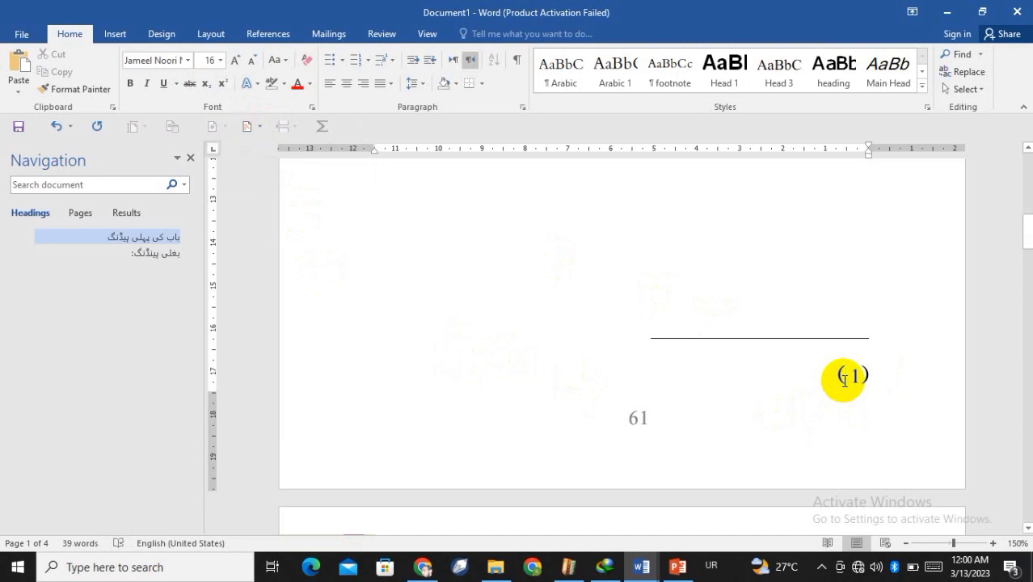
pyautogui.press('BackSpace')
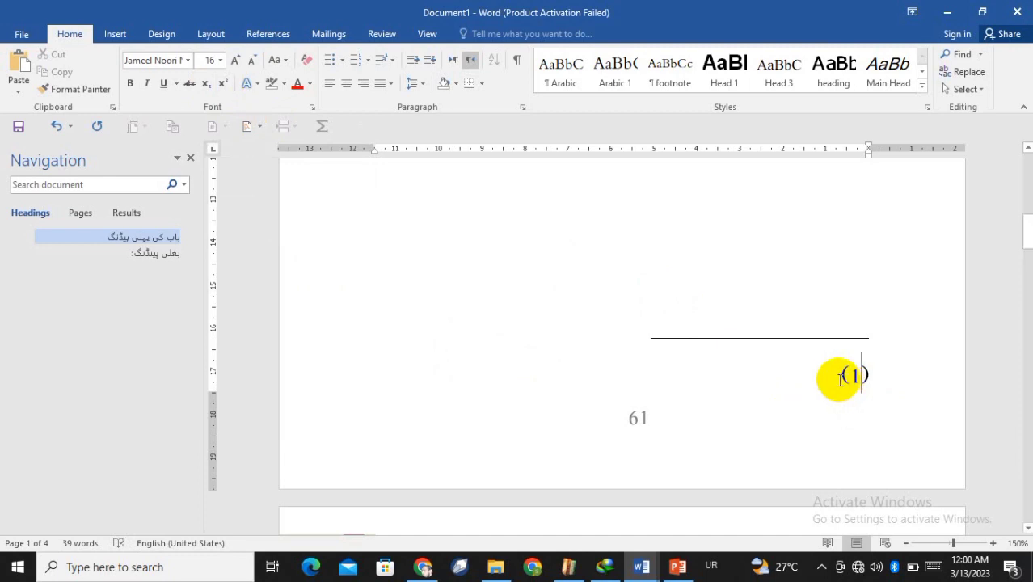
pyautogui.click(839, 377)
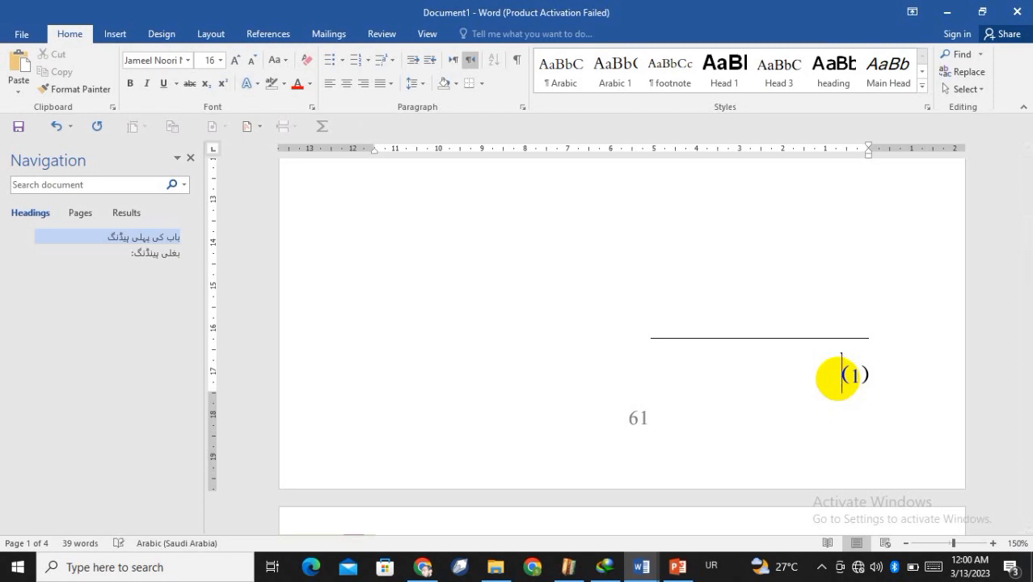
# Step: Switch the keyboard language to English and add an ellipsis after the bracketed footnote number
pyautogui.press('super+space')
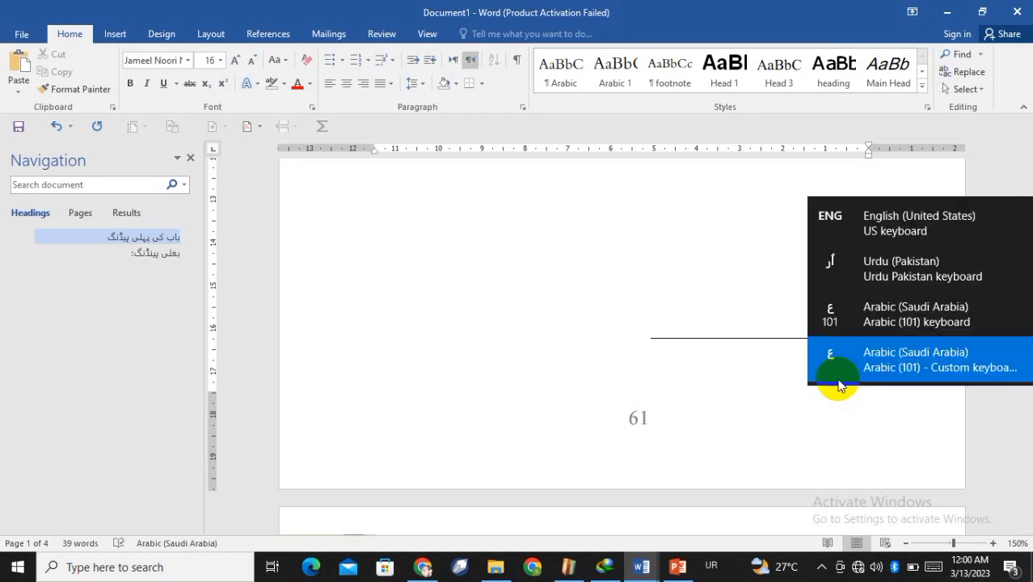
pyautogui.press('super+space')
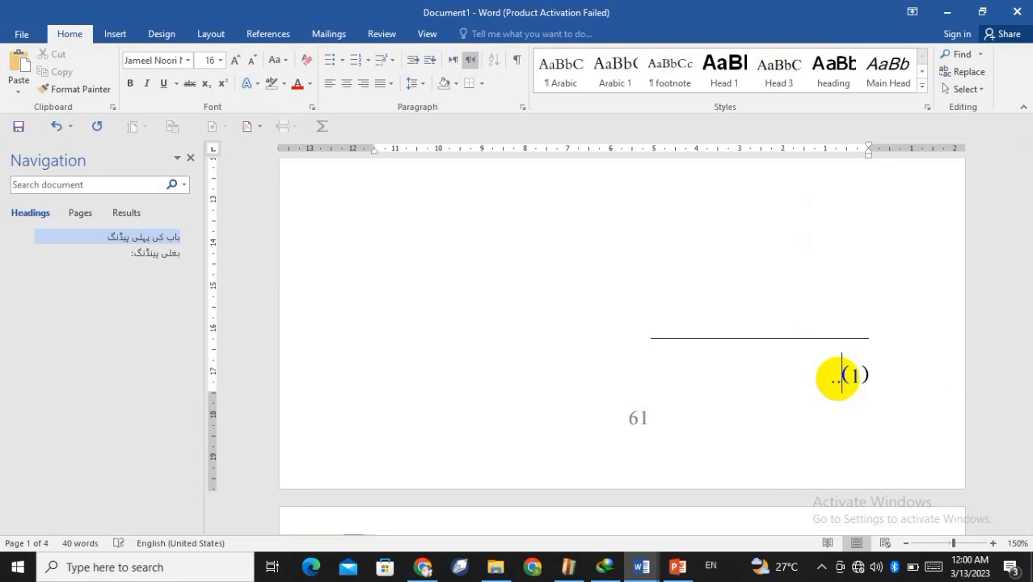
pyautogui.write('..')
pyautogui.press('super')
pyautogui.click(822, 381)
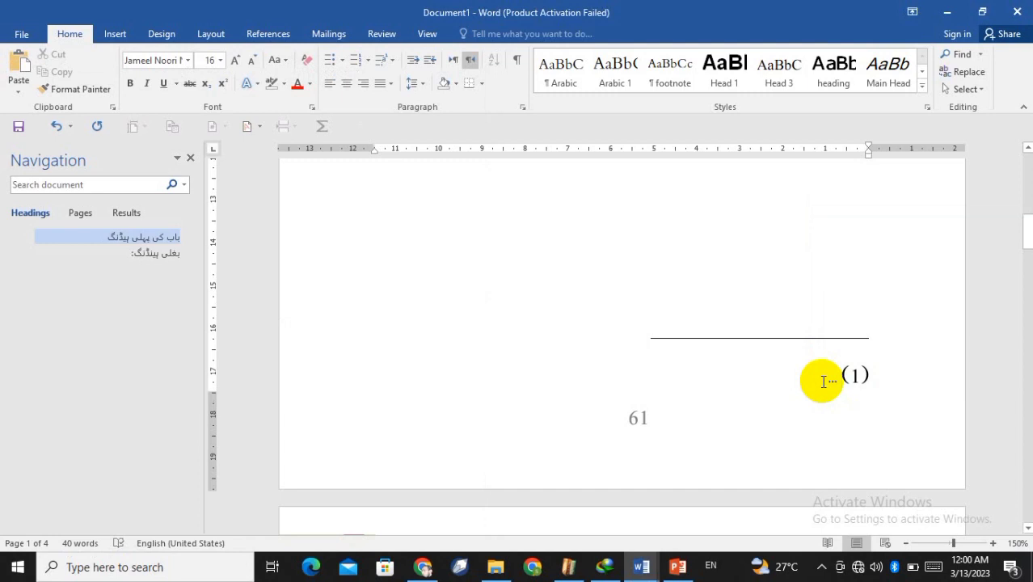
pyautogui.write('Z')
pyautogui.press('BackSpace')
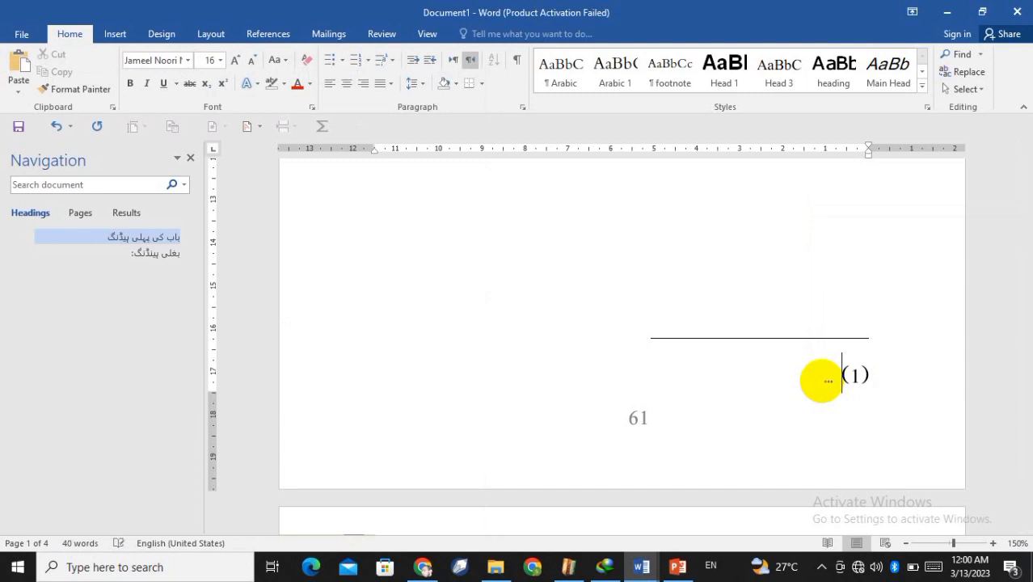
# Step: Switch the keyboard language to Urdu and write ذہبی، کتبا الکبائر after the ellipsis in the footnote
pyautogui.press('super+space')
pyautogui.write('ذہبی')
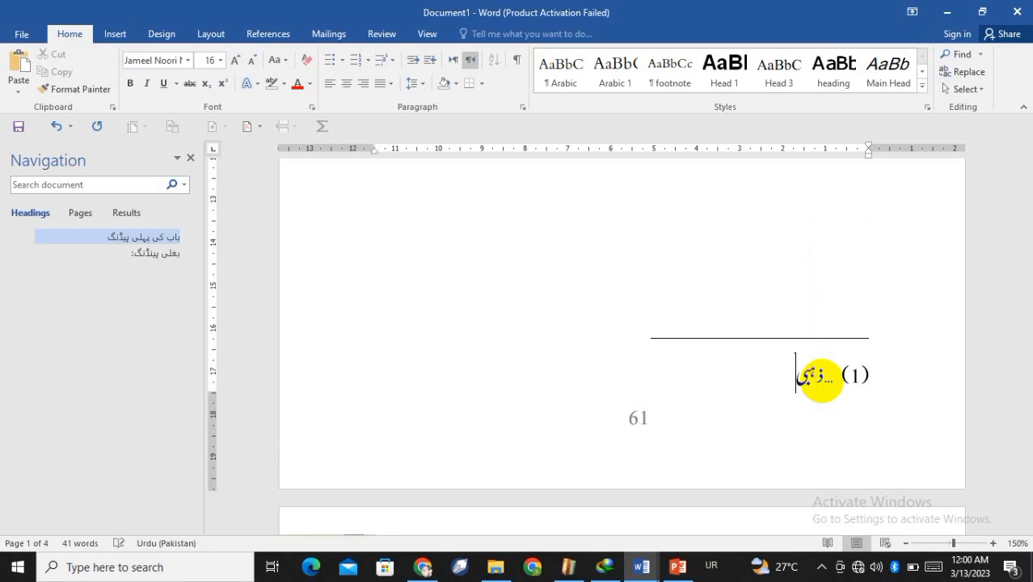
pyautogui.write('،کتبا الکبا')
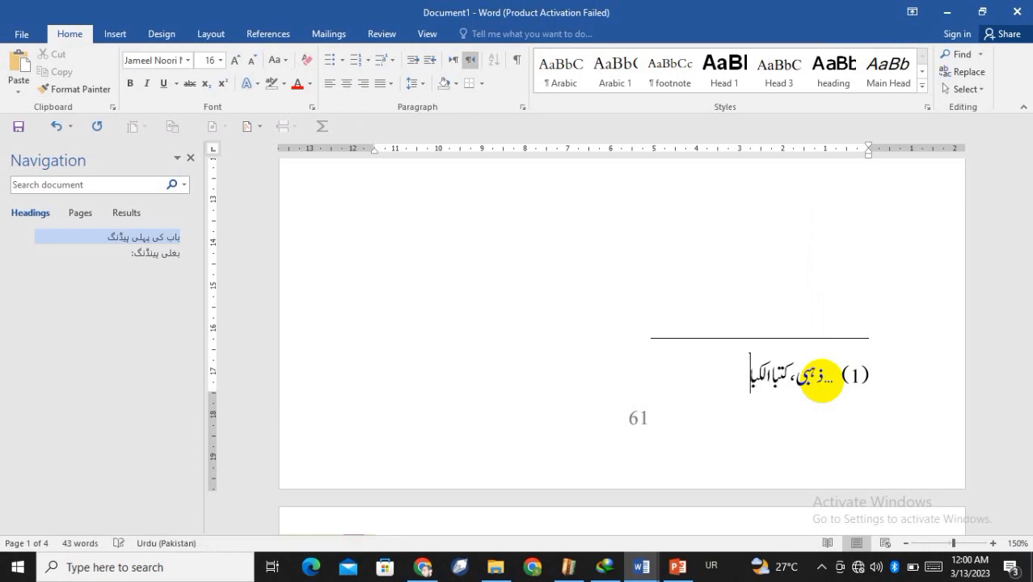
pyautogui.press('BackSpace')
pyautogui.press('BackSpace')
pyautogui.press('BackSpace')
pyautogui.write('کبائر')
# Step: Correct the first word of the book title in the footnote to کتاب
pyautogui.press('Right')
pyautogui.press('Right')
pyautogui.press('Right')
pyautogui.press('Right')
pyautogui.press('Right')
pyautogui.press('Right')
pyautogui.press('Right')
pyautogui.press('Right')
pyautogui.press('Right')
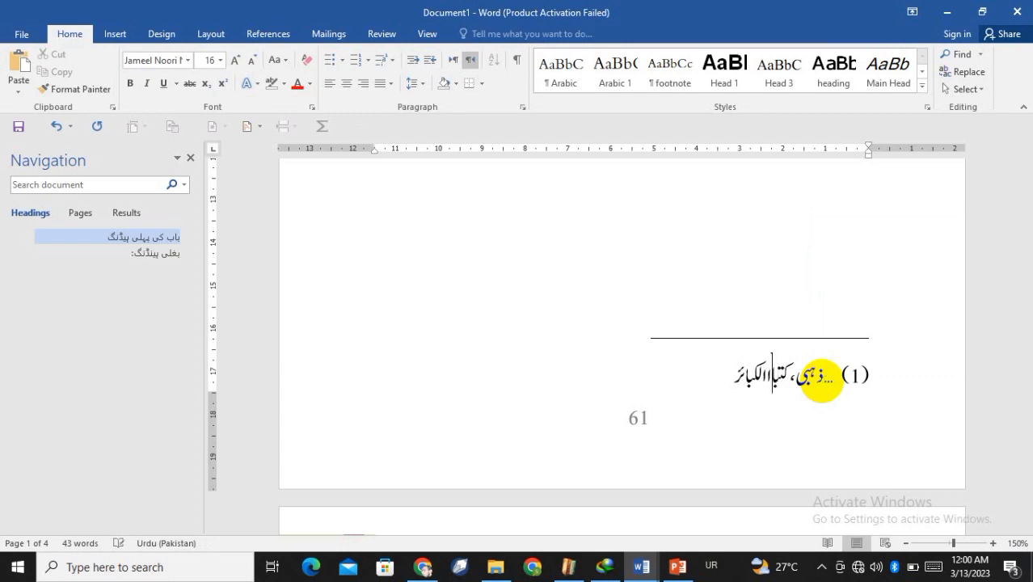
pyautogui.press('BackSpace')
pyautogui.press('BackSpace')
pyautogui.press('BackSpace')
pyautogui.write('اب')
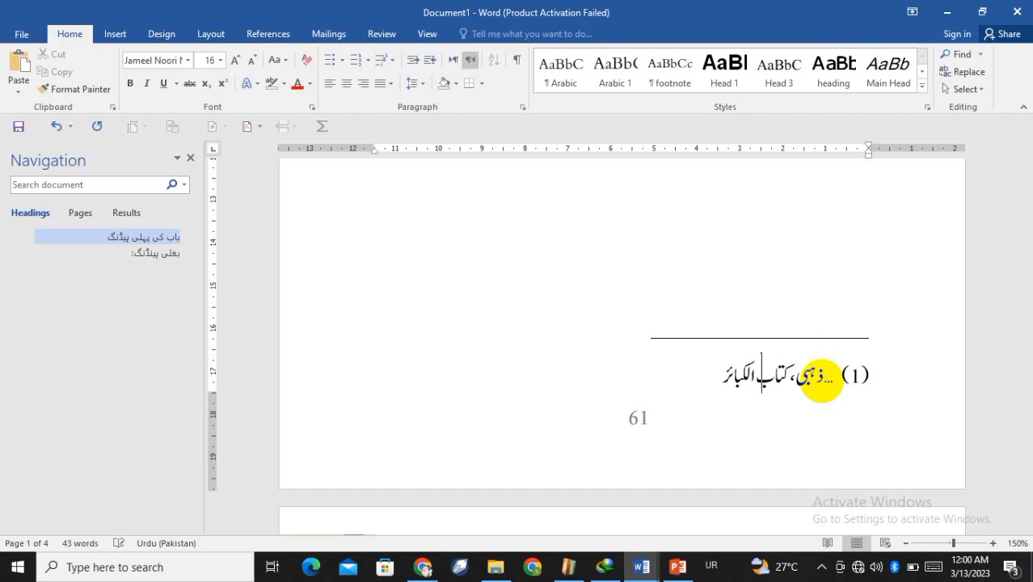
# Step: Add the page reference ، ص:25 at the end of the footnote citation
pyautogui.press('End')
pyautogui.write('، ص:')
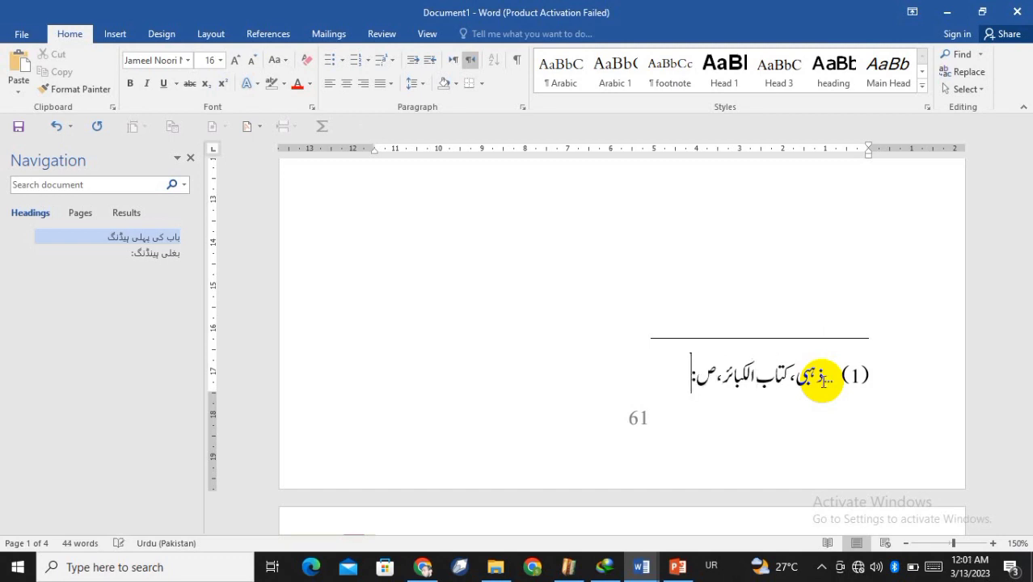
pyautogui.write('25')
# Step: Replace the ellipsis between the bracketed footnote number and ذہبی with a blank gap
pyautogui.hotkey('ctrl', 'Right')
pyautogui.hotkey('ctrl', 'Right')
pyautogui.hotkey('ctrl', 'Right')
pyautogui.hotkey('ctrl', 'Right')
pyautogui.hotkey('ctrl', 'Right')
pyautogui.hotkey('ctrl', 'Right')
pyautogui.hotkey('ctrl', 'Right')
pyautogui.hotkey('ctrl', 'Right')
pyautogui.hotkey('ctrl', 'shift', 'Left')
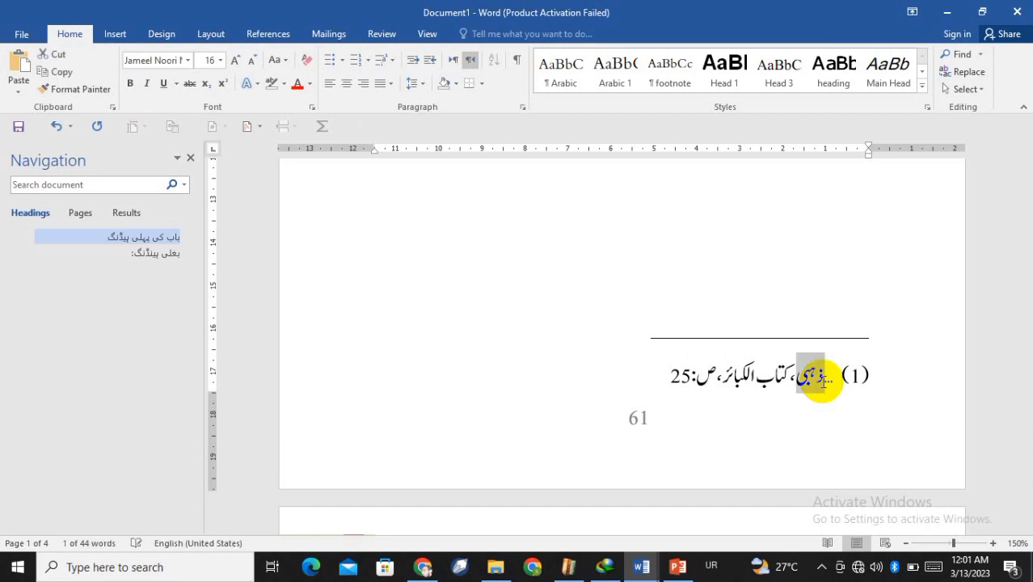
pyautogui.hotkey('ctrl', 'Right')
pyautogui.hotkey('ctrl', 'shift', 'Left')
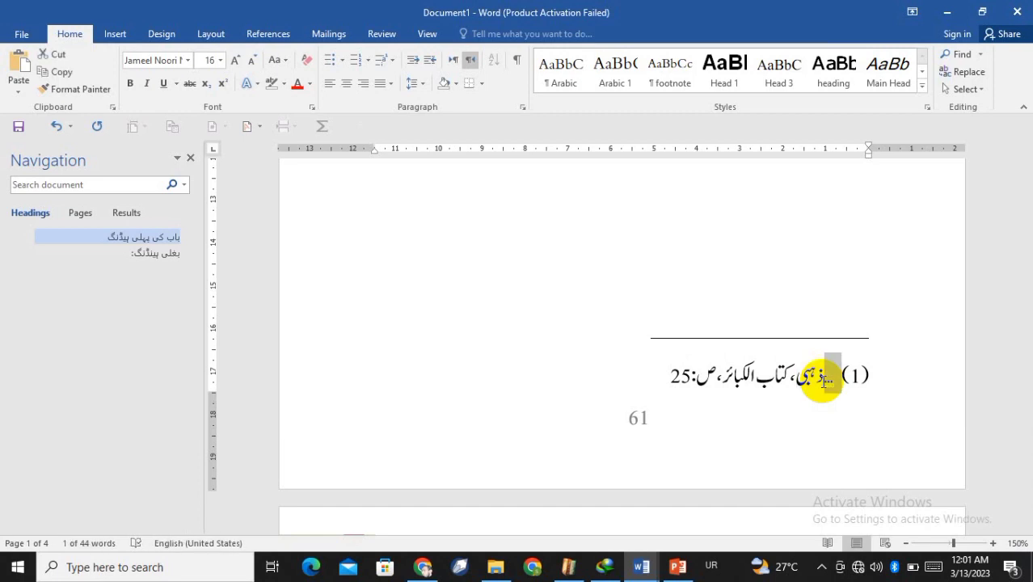
pyautogui.press('BackSpace')
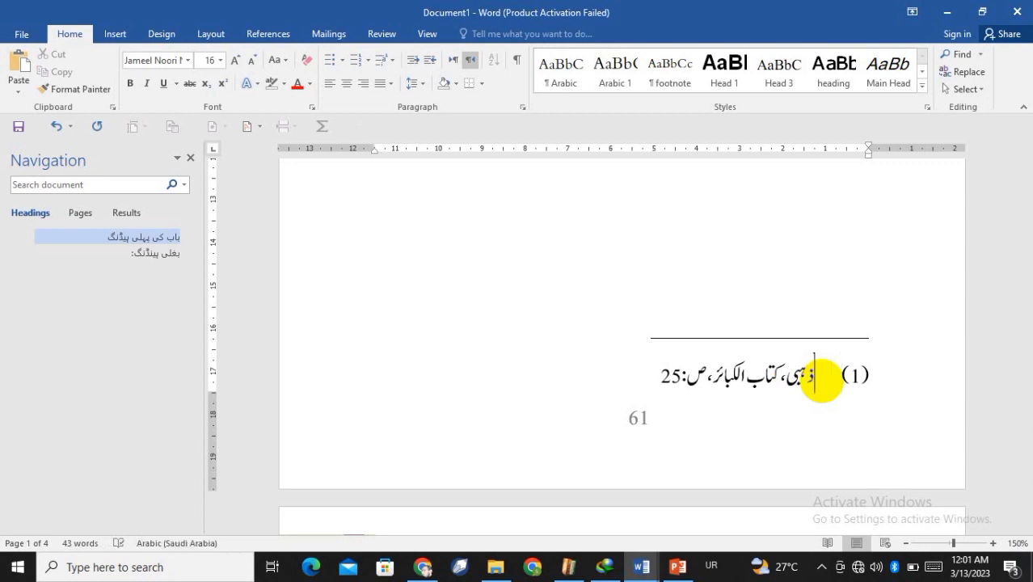
# Step: Remove the yellow highlight from the footnote reference mark after فوٹ نوٹ۔ in the body text
pyautogui.scroll(3, 611, 281)
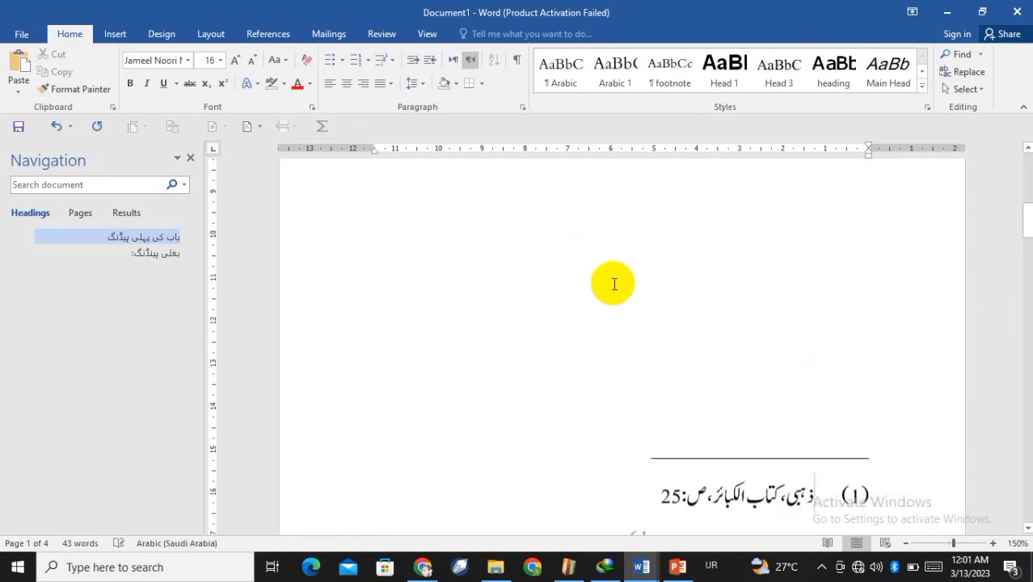
pyautogui.scroll(5, 616, 283)
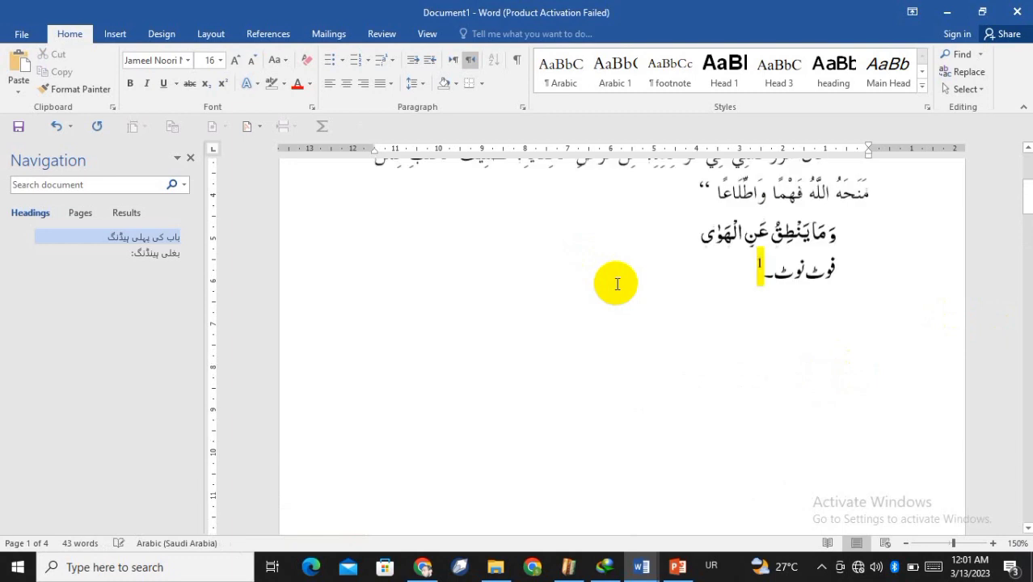
pyautogui.click(757, 284)
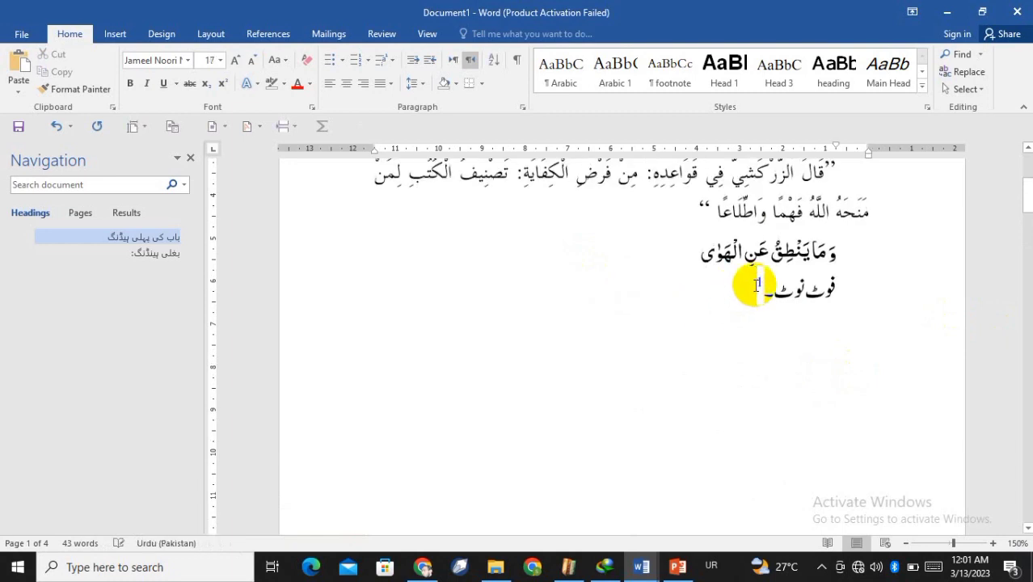
pyautogui.press('Left')
pyautogui.press('Left')
pyautogui.press('Left')
pyautogui.press('Left')
pyautogui.press('Left')
pyautogui.press('Left')
pyautogui.hotkey('shift', 'Left')
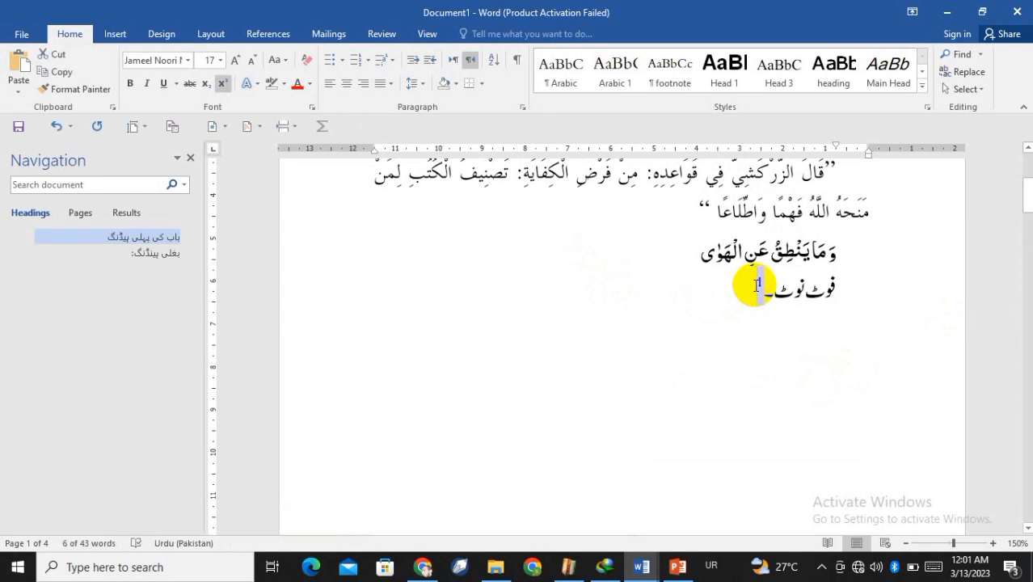
pyautogui.click(283, 85)
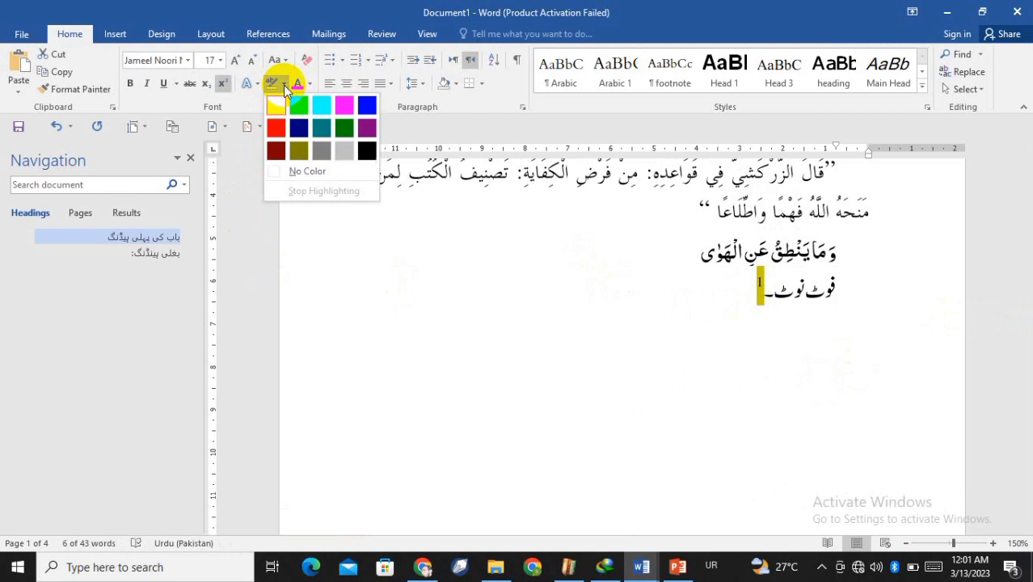
pyautogui.click(276, 173)
pyautogui.click(676, 293)
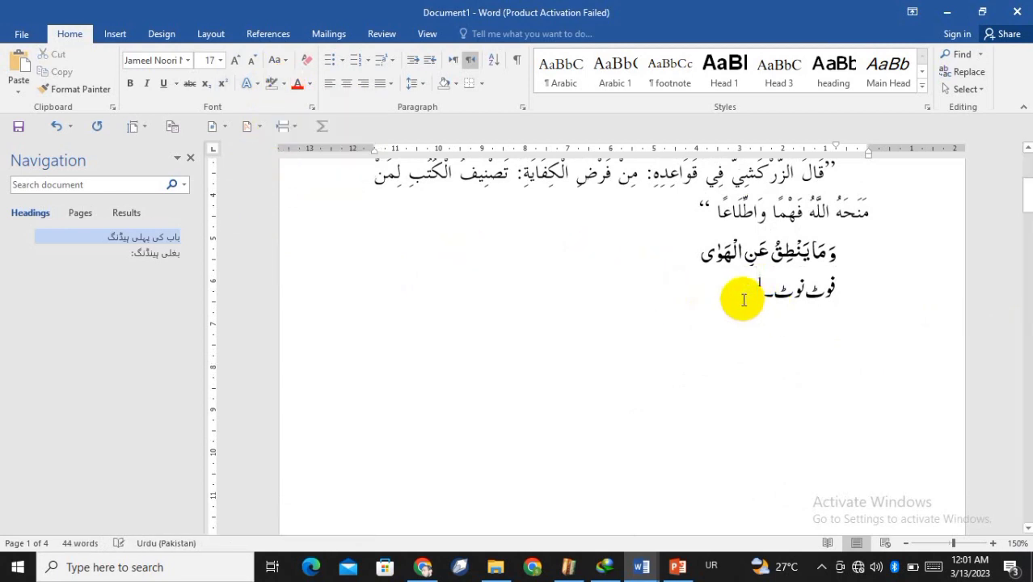
# Step: Enclose the footnote reference mark after فوٹ نوٹ۔ in parentheses and format the whole mark as superscript at size 14
pyautogui.write('(')
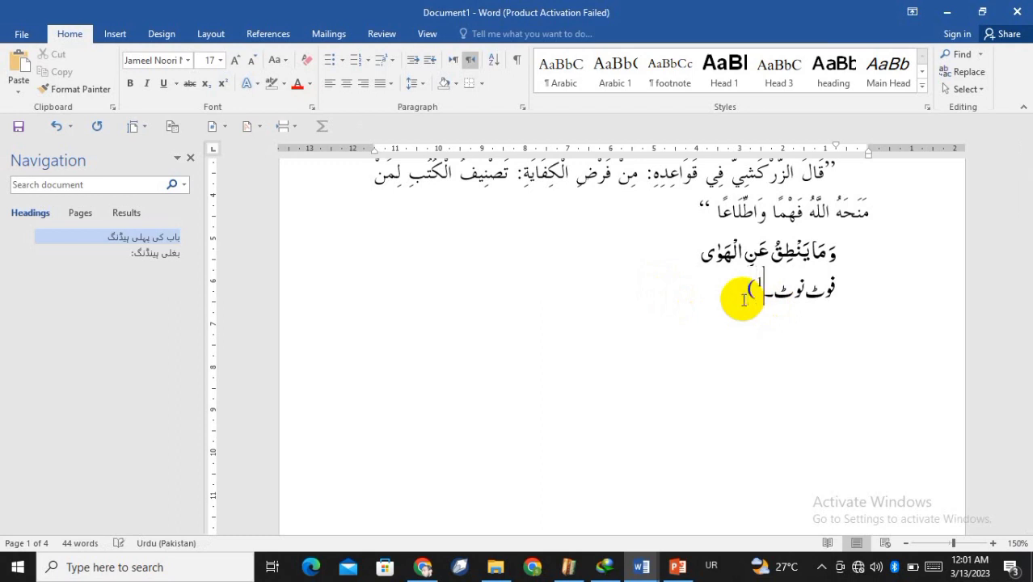
pyautogui.write(')')
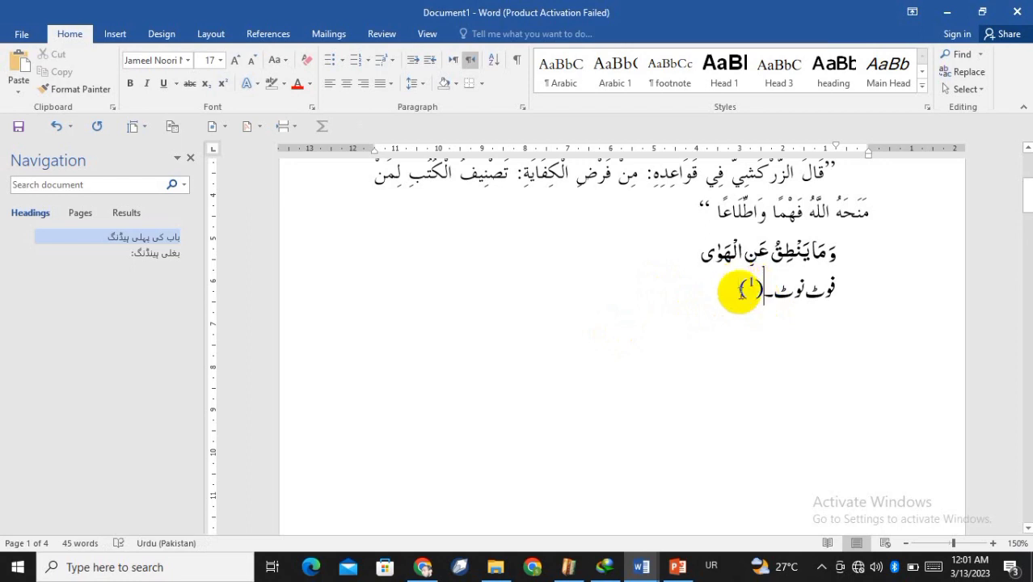
pyautogui.doubleClick(742, 295)
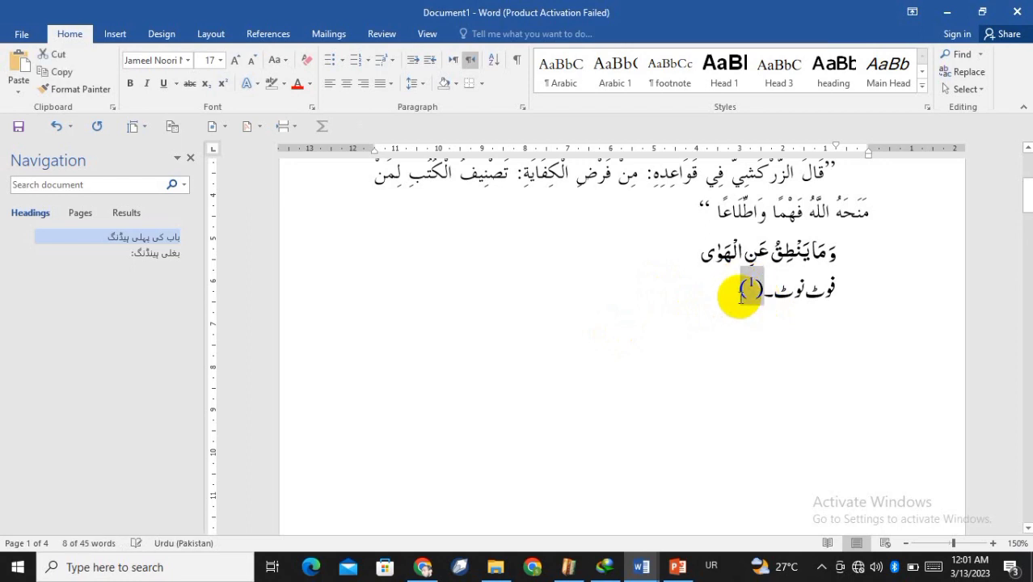
pyautogui.click(223, 83)
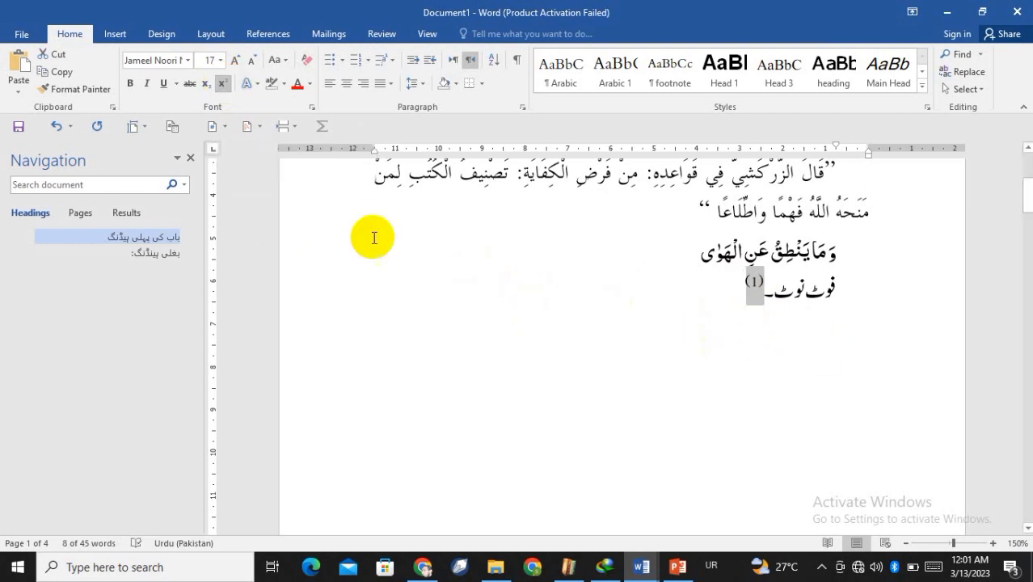
pyautogui.click(251, 64)
pyautogui.click(251, 64)
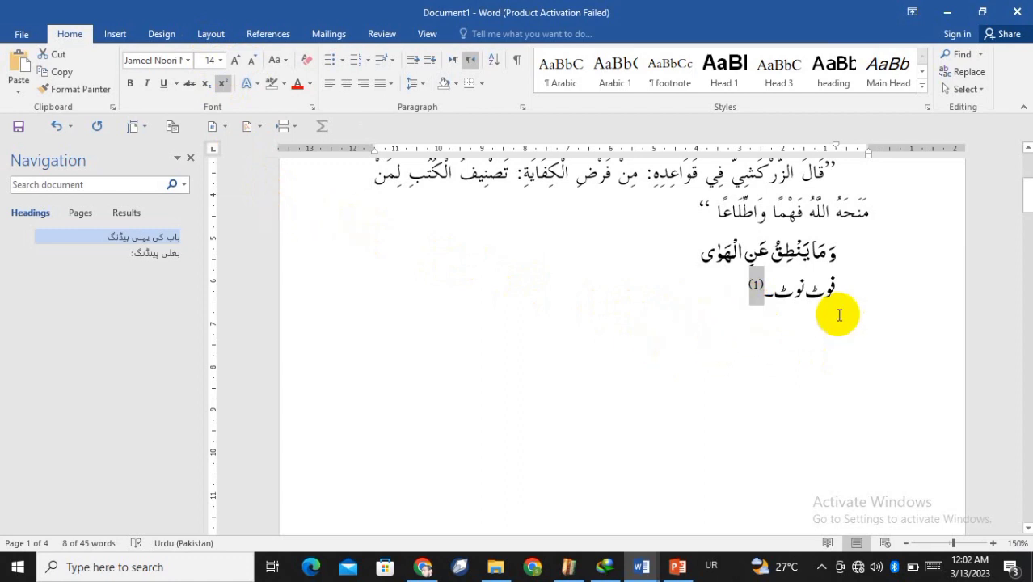
# Step: Copy the opening Urdu sentence with its Arabic quotation and paste it as right-to-left text below the فوٹ نوٹ۔ line
pyautogui.scroll(-1, 764, 321)
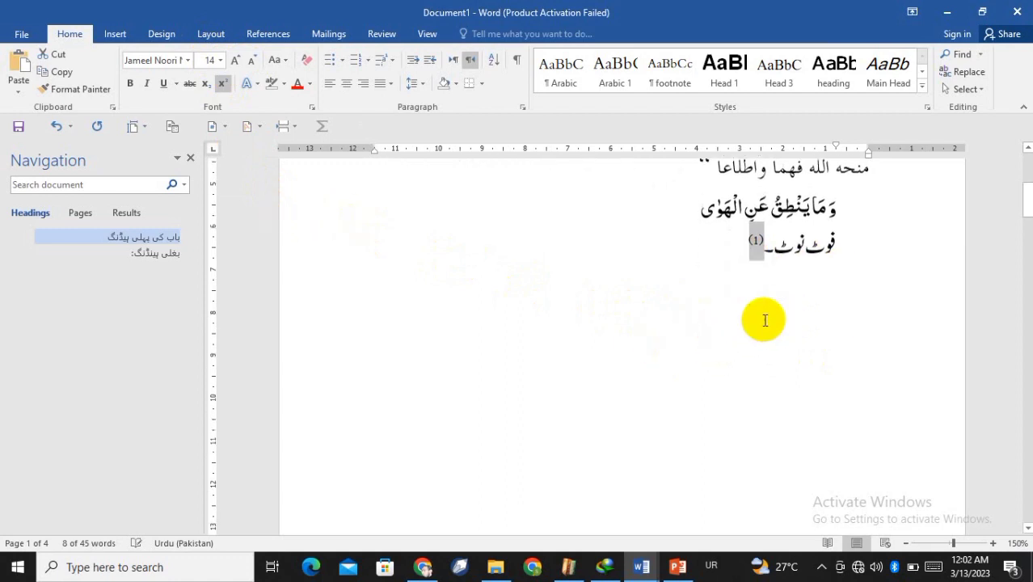
pyautogui.scroll(2, 765, 321)
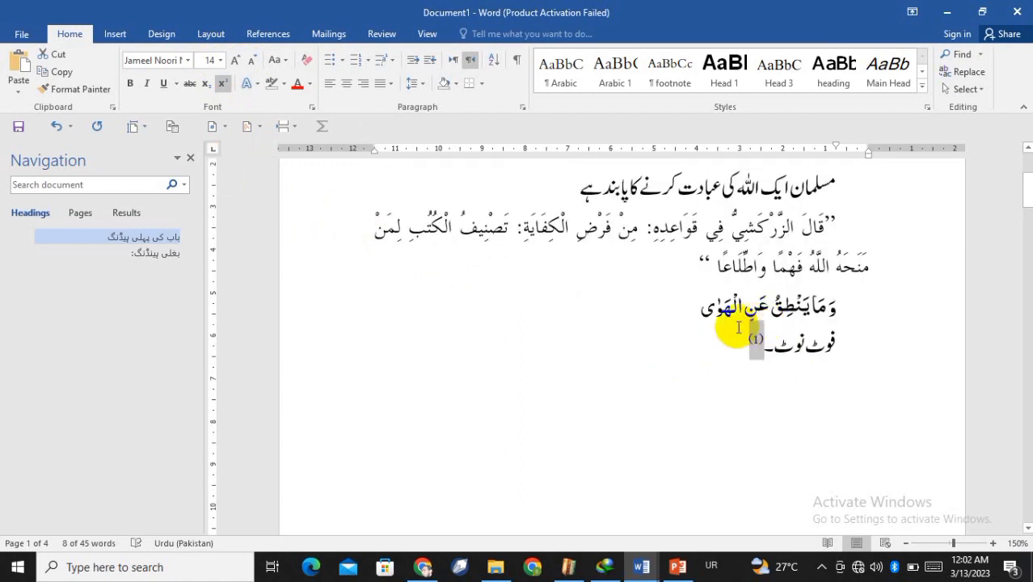
pyautogui.scroll(1, 820, 300)
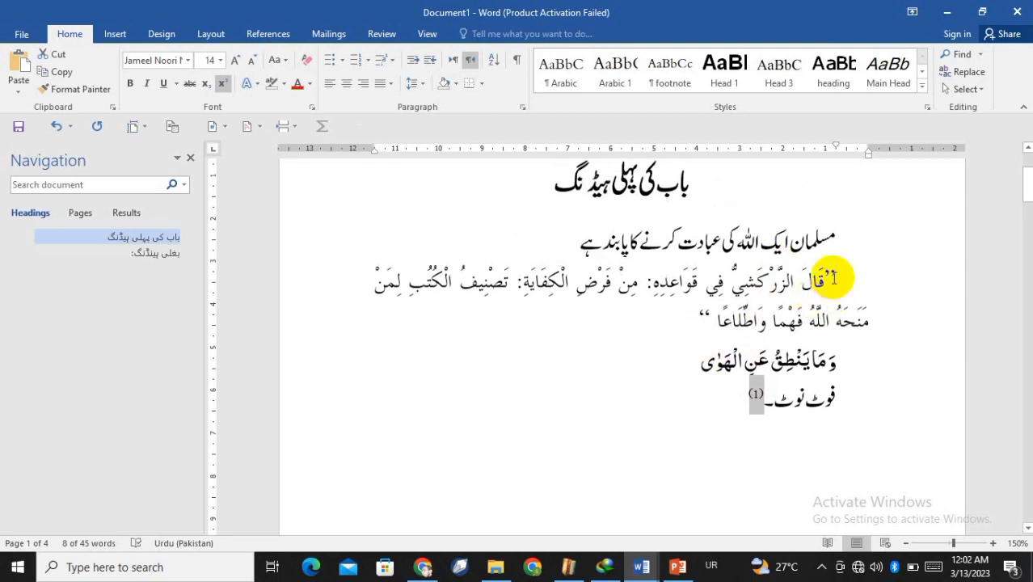
pyautogui.click(836, 239)
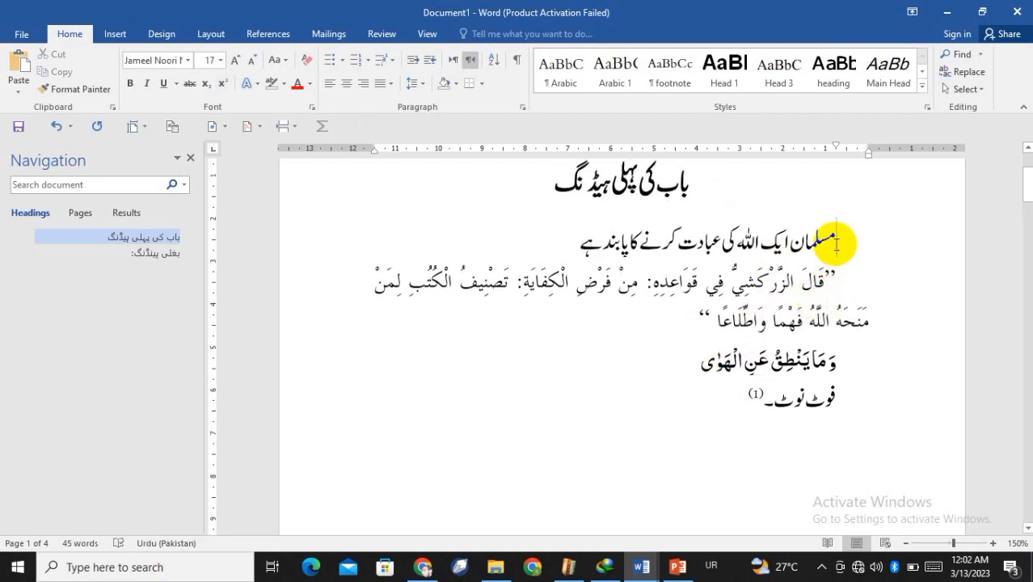
pyautogui.hotkey('shift', 'Down')
pyautogui.hotkey('shift', 'Down')
pyautogui.hotkey('shift', 'Down')
pyautogui.hotkey('ctrl', 'c')
pyautogui.hotkey('shift', 'Right')
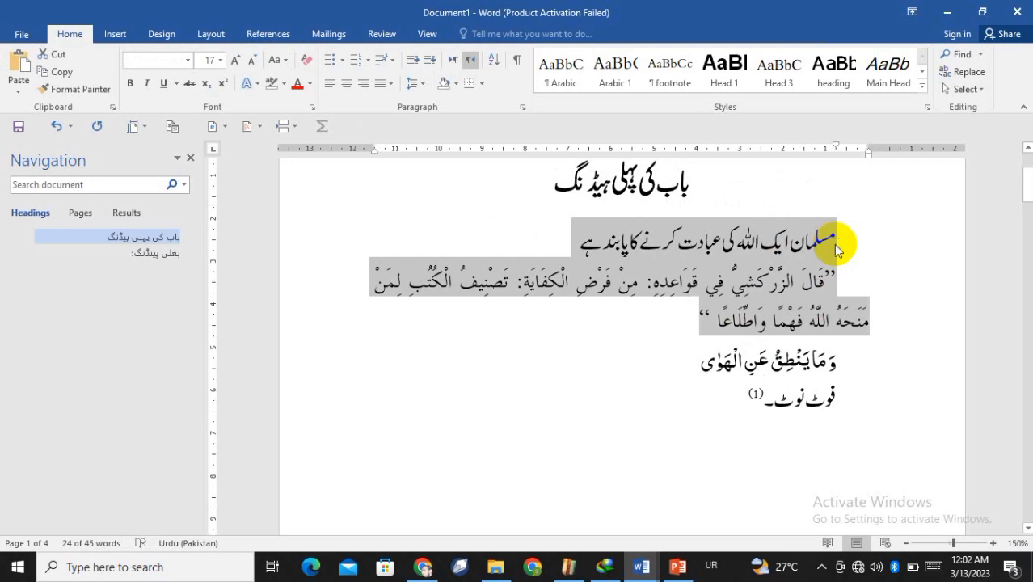
pyautogui.press('Down')
pyautogui.press('Down')
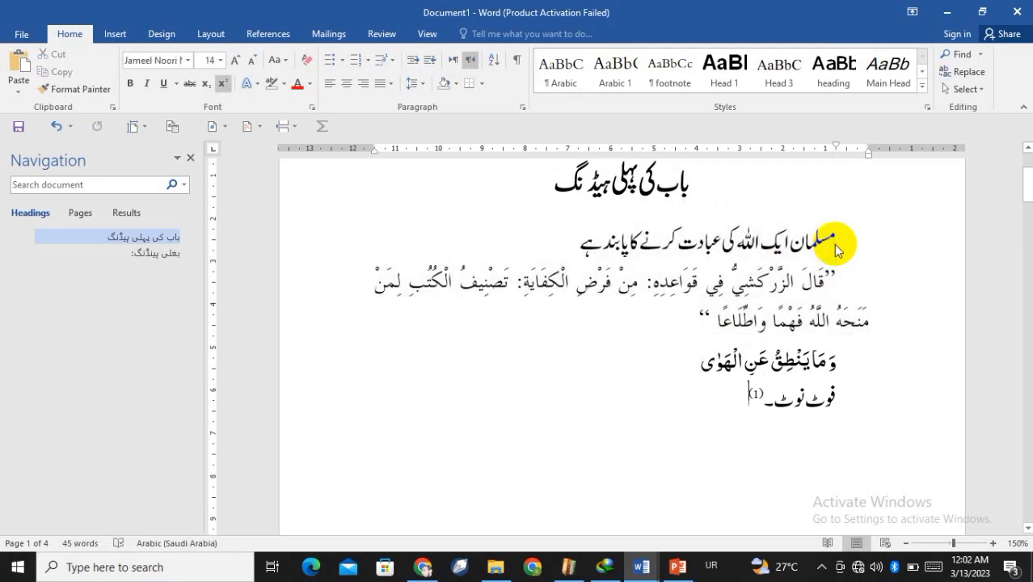
pyautogui.press('Down')
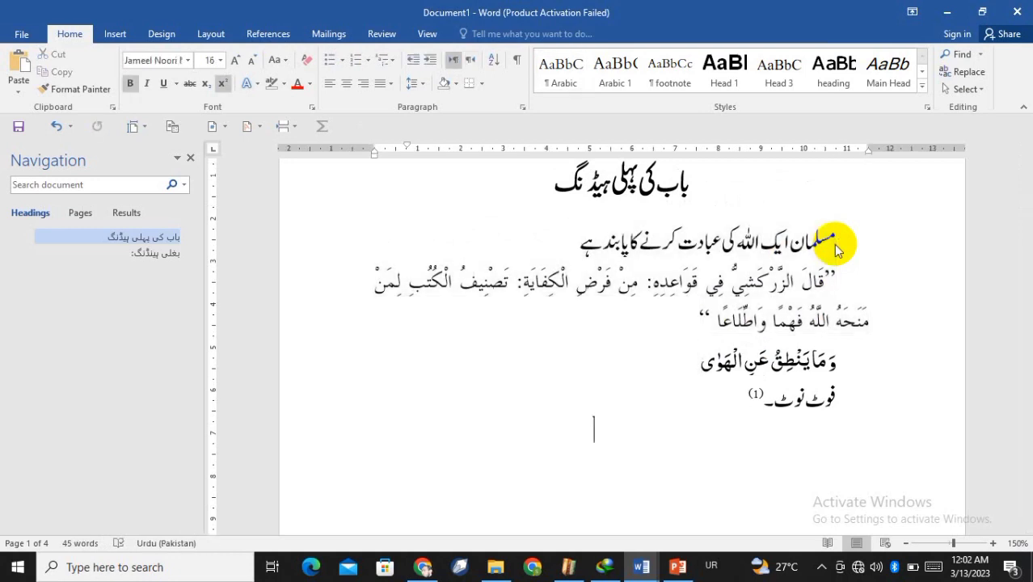
pyautogui.hotkey('ctrl', 'shift')
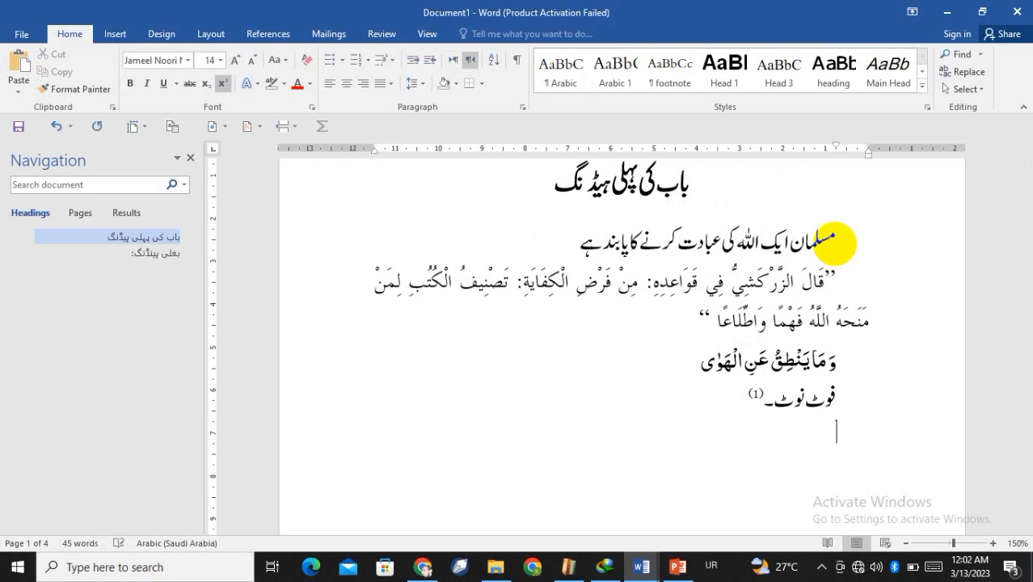
pyautogui.hotkey('ctrl', 'v')
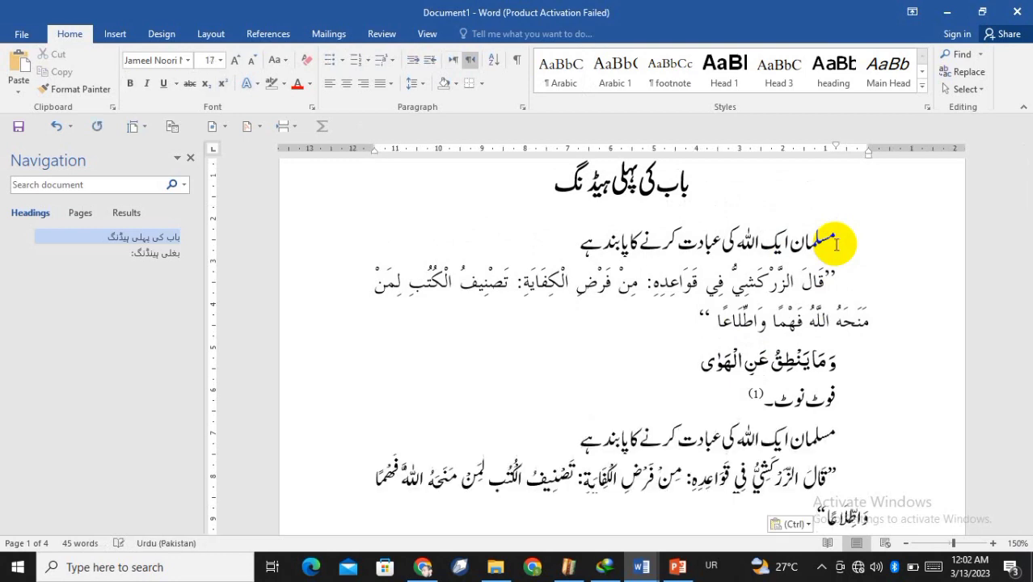
# Step: Paste the copied Urdu sentence and Arabic quotation four more times so the text runs onto page 62
pyautogui.scroll(-2, 836, 242)
pyautogui.write('مسلمان ایک اللہ کی عبادت کرنے کا پابند ہے\\n"قال الزركشي في قواعده: من فرض الكفاية: تصنيف الكتب لمن منحه الله فهما واطلاعا"')
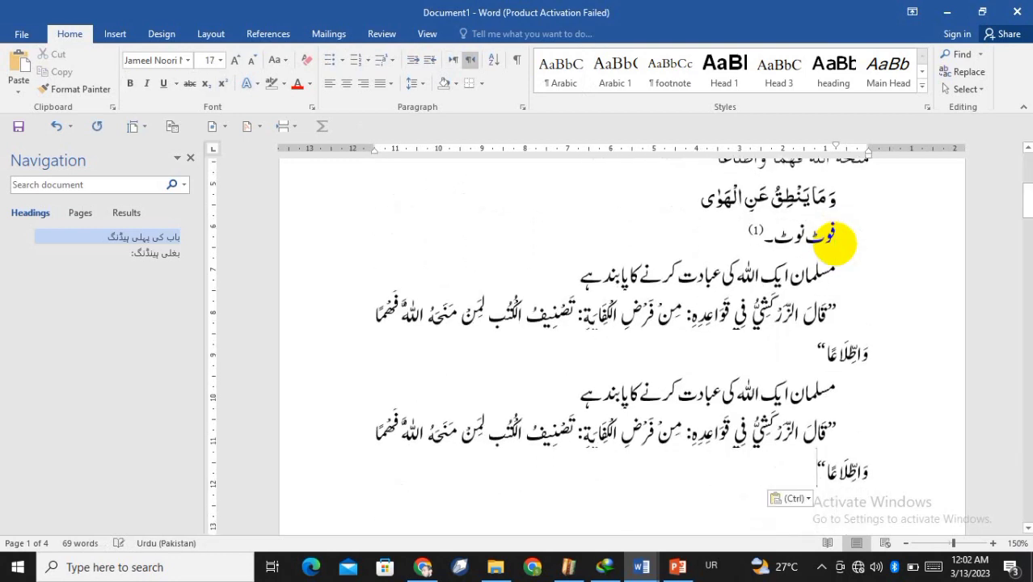
pyautogui.write('مسلمان ایک اللہ کی عبادت کرنے کا پابند ہے\\n"قَالَ الزَّرْكَشِيُّ فِي قَوَاعِدِهِ: مِنْ فَرْضِ الْكِفَايَةِ: تَصْنِيفُ الْكُتُبِ لِمَنْ مَنَحَهُ اللهُ فَهْمًا وَاطِّلَاعًا"')
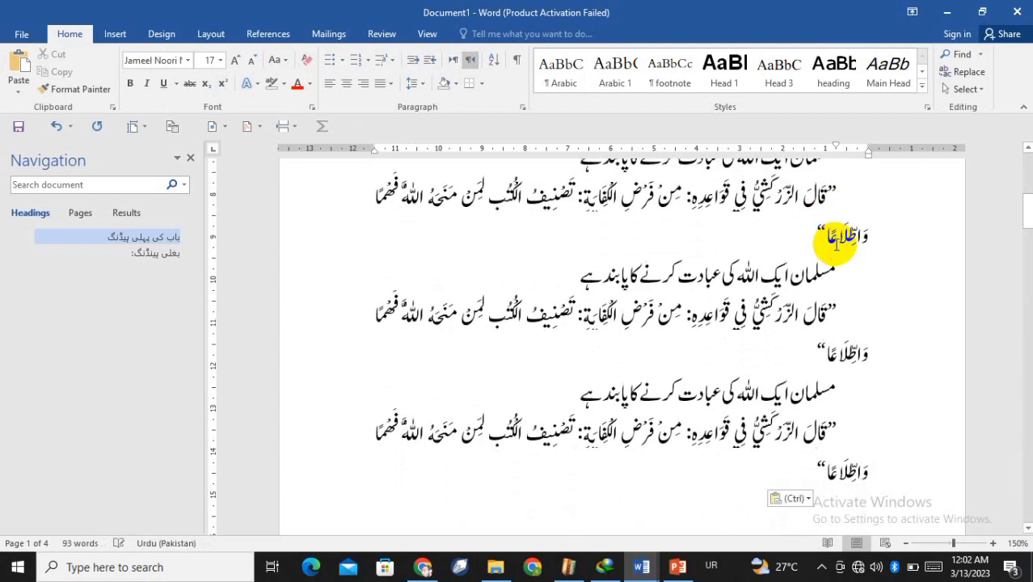
pyautogui.hotkey('ctrl', 'v')
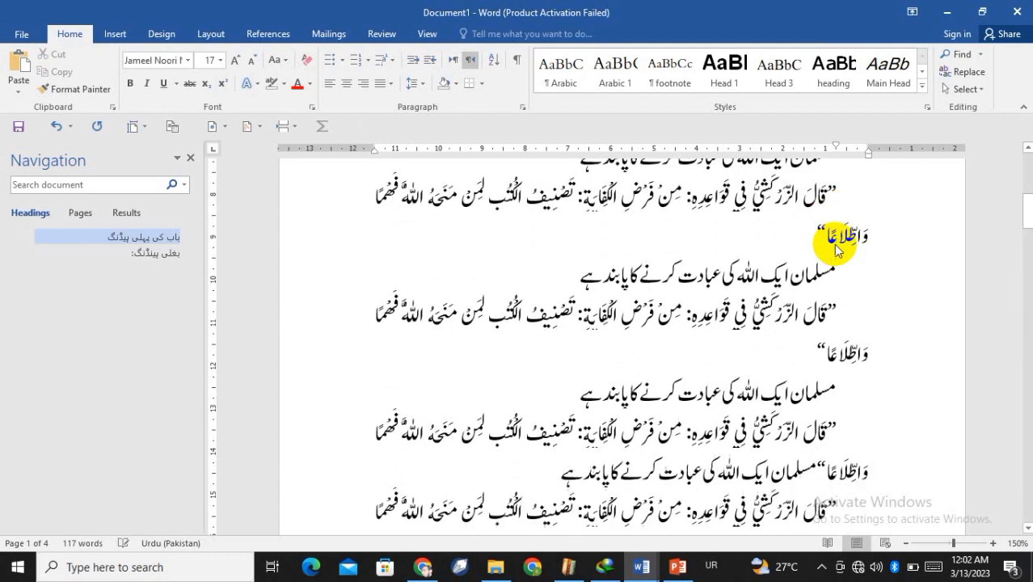
pyautogui.press('Return')
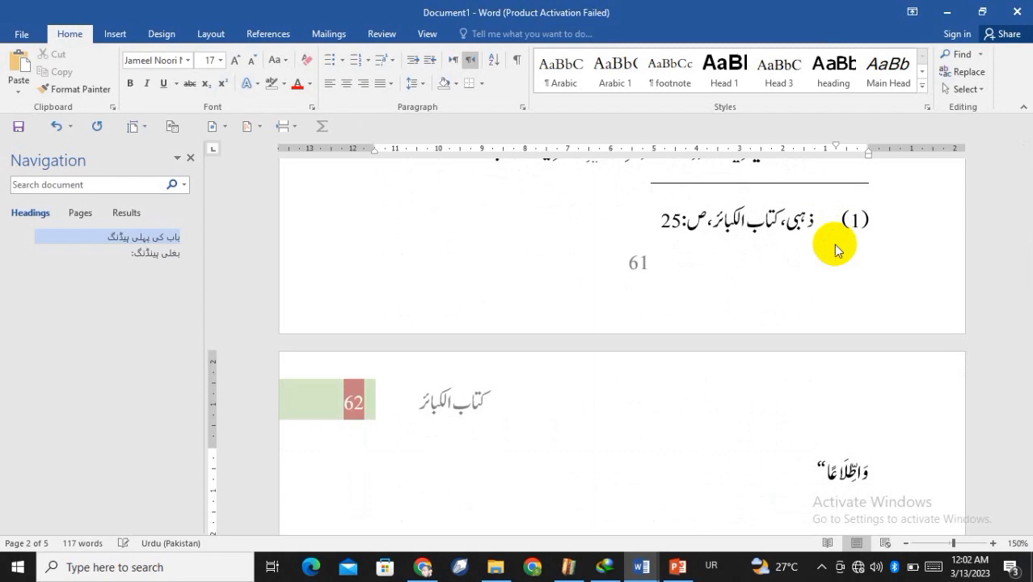
pyautogui.hotkey('ctrl', 'v')
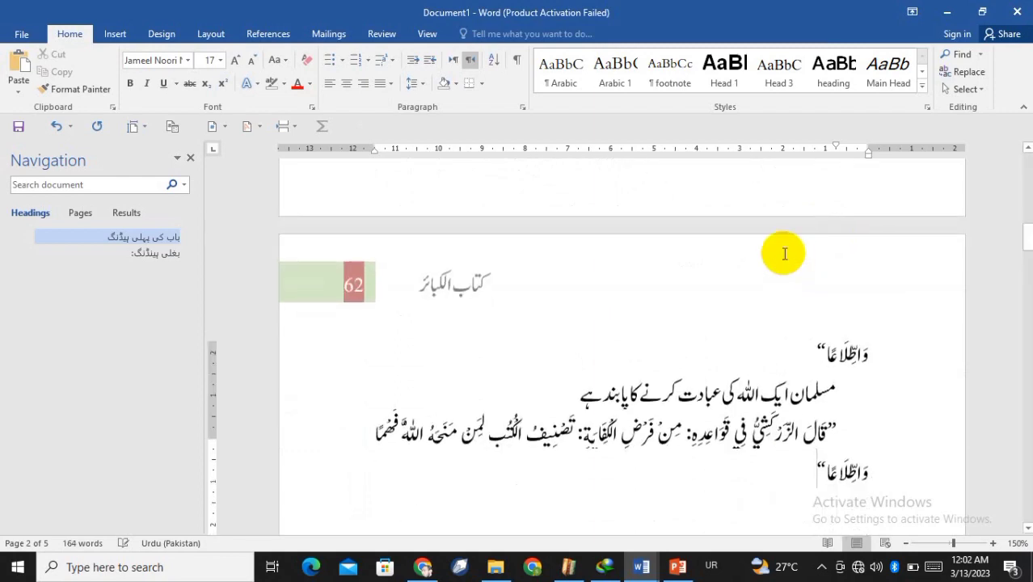
# Step: End the first pasted quotation with ۔ and paste a copy of the bracketed footnote reference mark after it
pyautogui.scroll(10, 784, 250)
pyautogui.scroll(1, 784, 253)
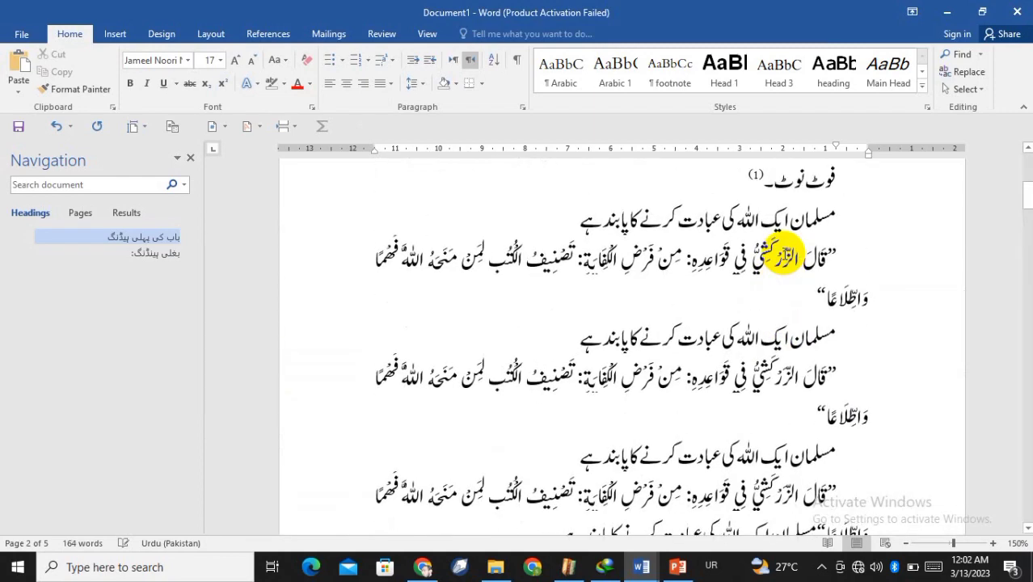
pyautogui.scroll(-2, 783, 273)
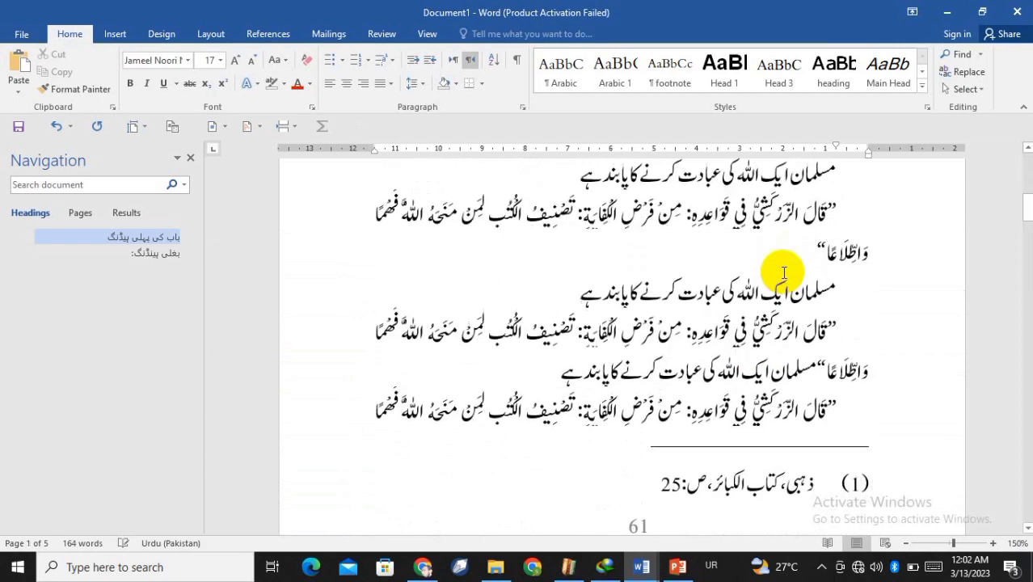
pyautogui.scroll(4, 755, 283)
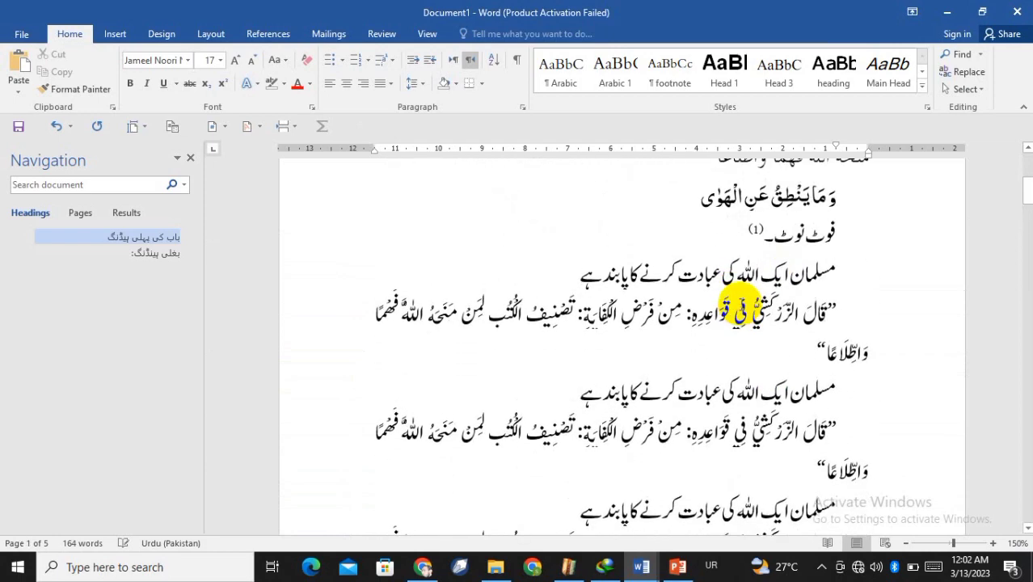
pyautogui.click(764, 291)
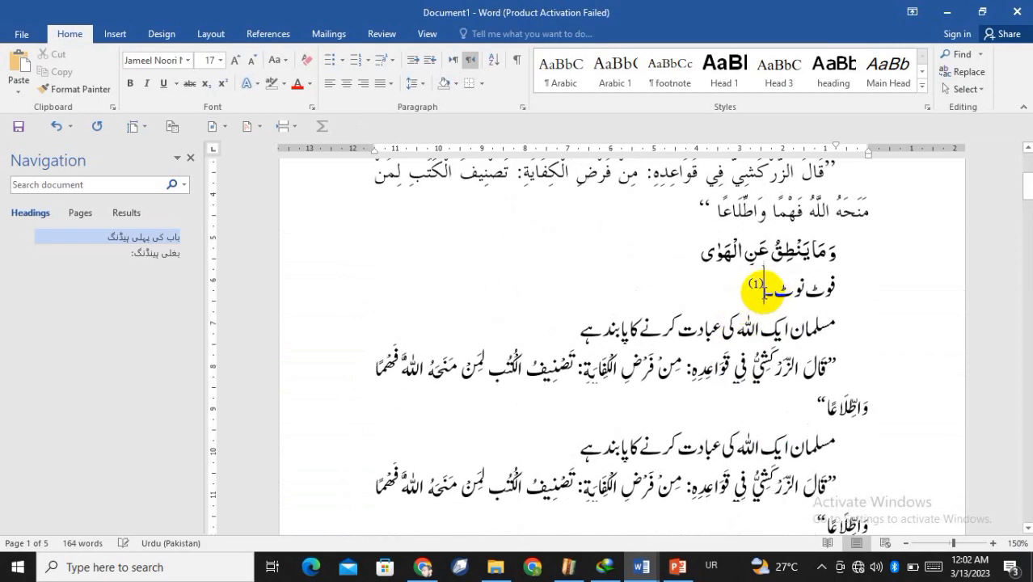
pyautogui.doubleClick(764, 292)
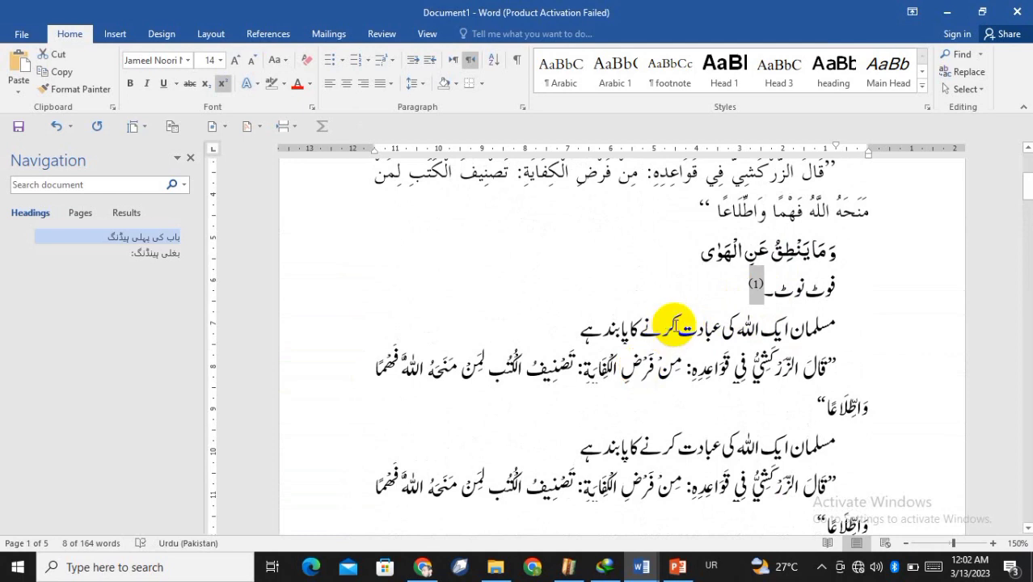
pyautogui.scroll(-2, 671, 323)
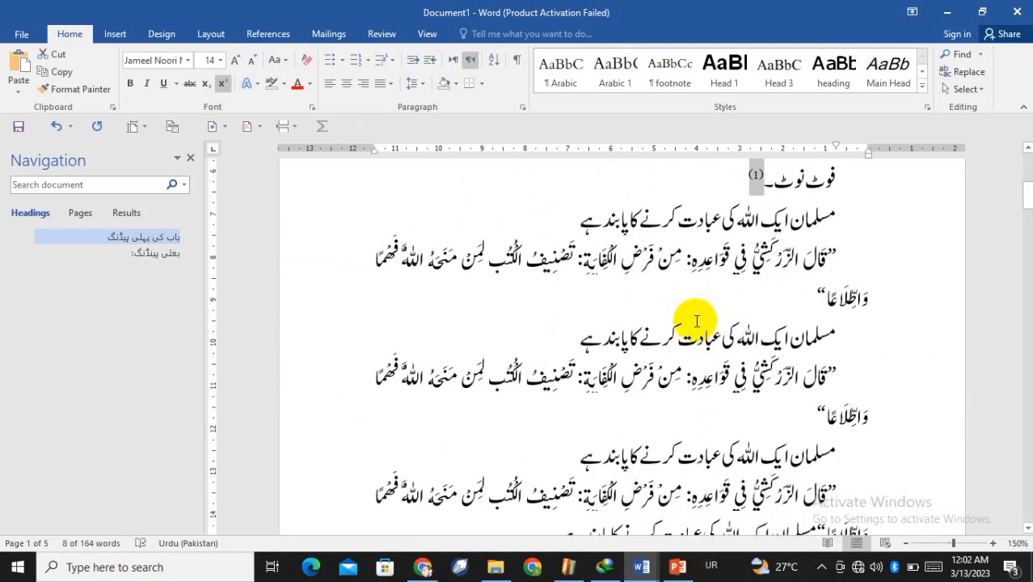
pyautogui.scroll(1, 698, 321)
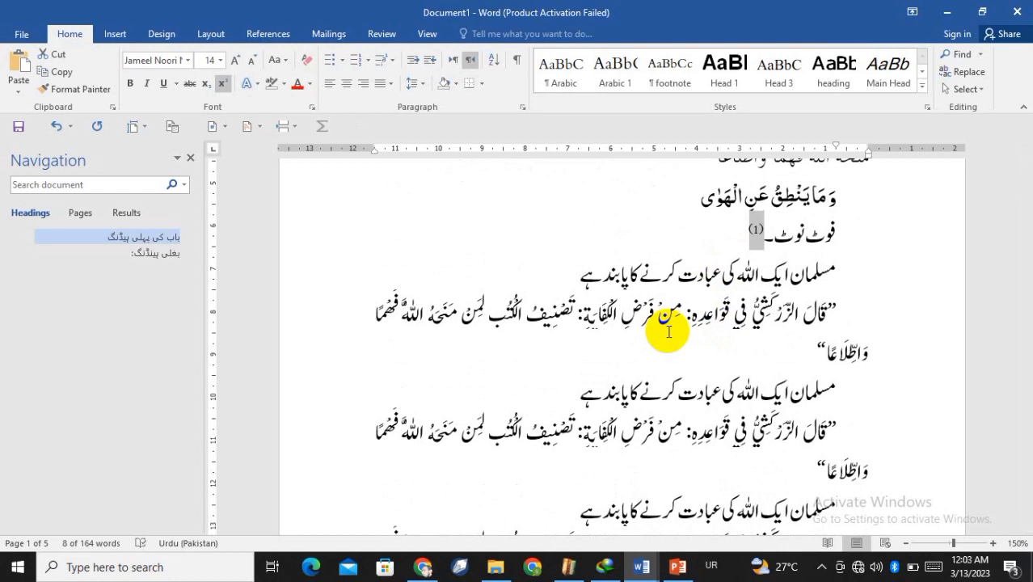
pyautogui.click(812, 351)
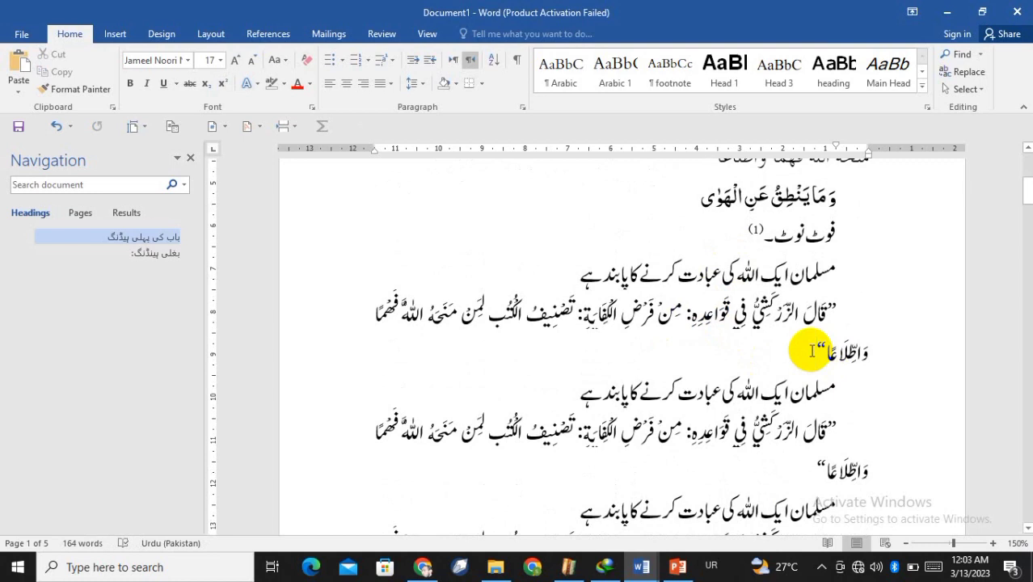
pyautogui.write('۔')
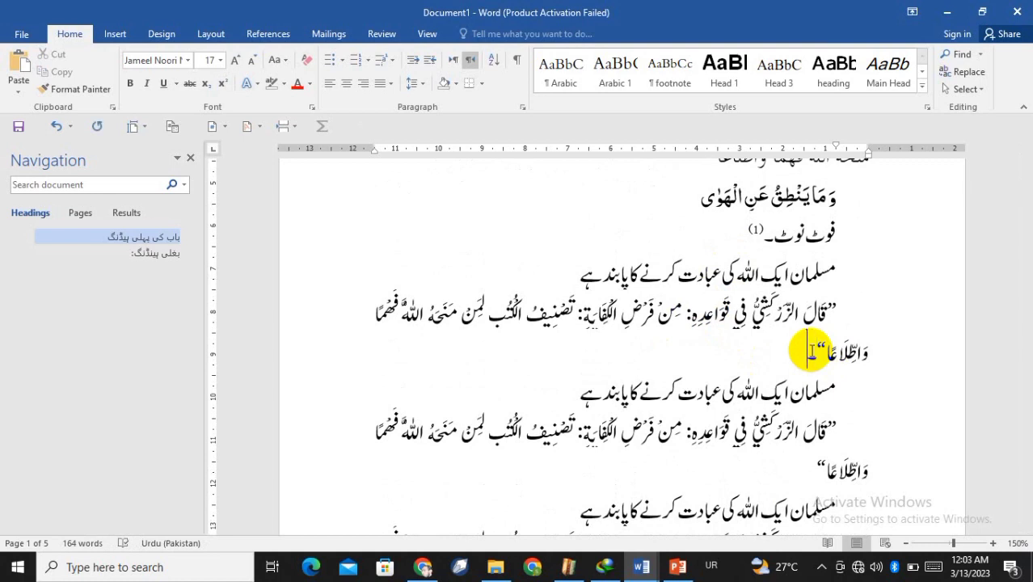
pyautogui.write('(2)')
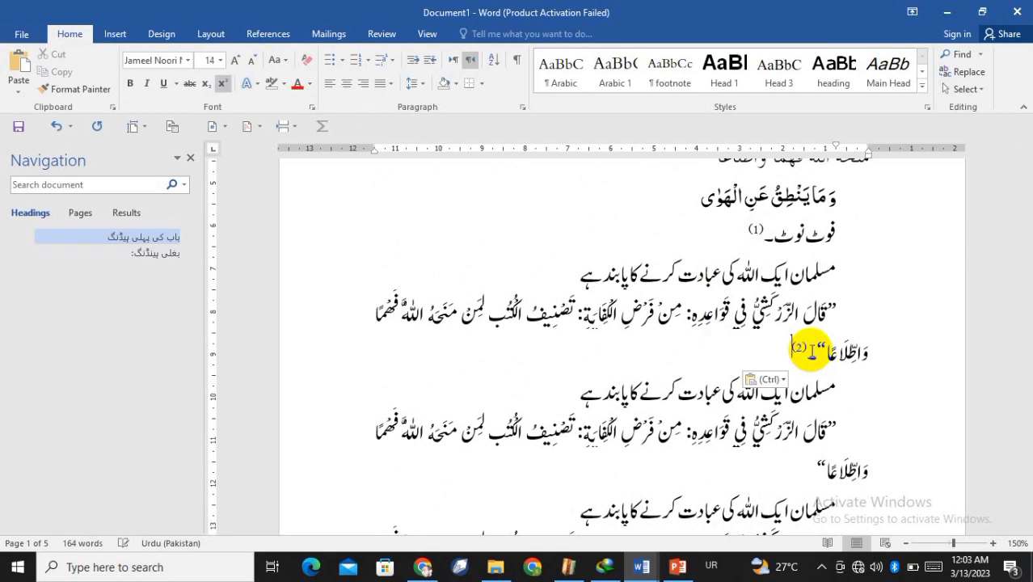
# Step: End the Urdu sentence of the third pasted passage with ۔ and paste another copy of the bracketed footnote mark there
pyautogui.scroll(-3, 808, 348)
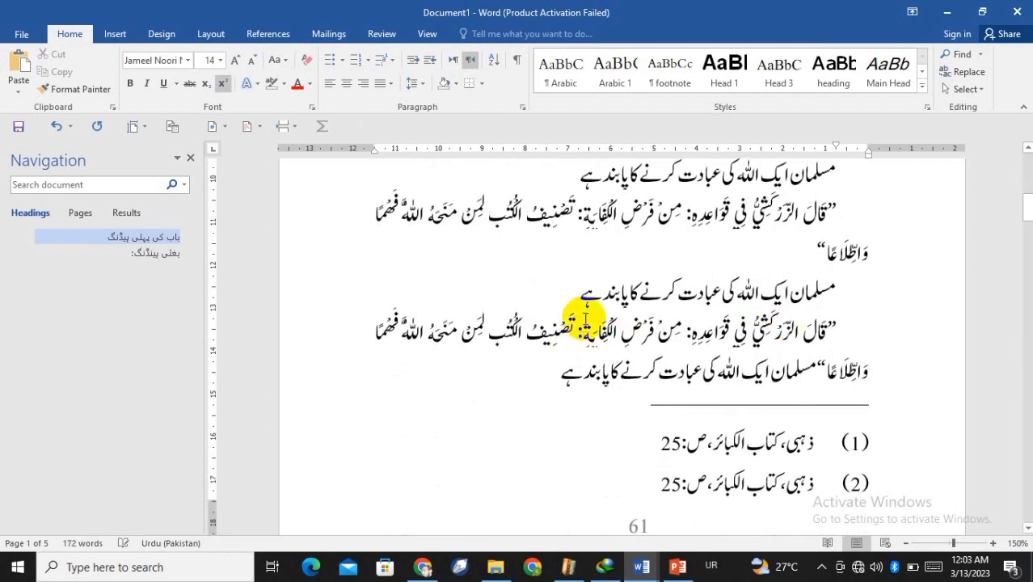
pyautogui.click(575, 293)
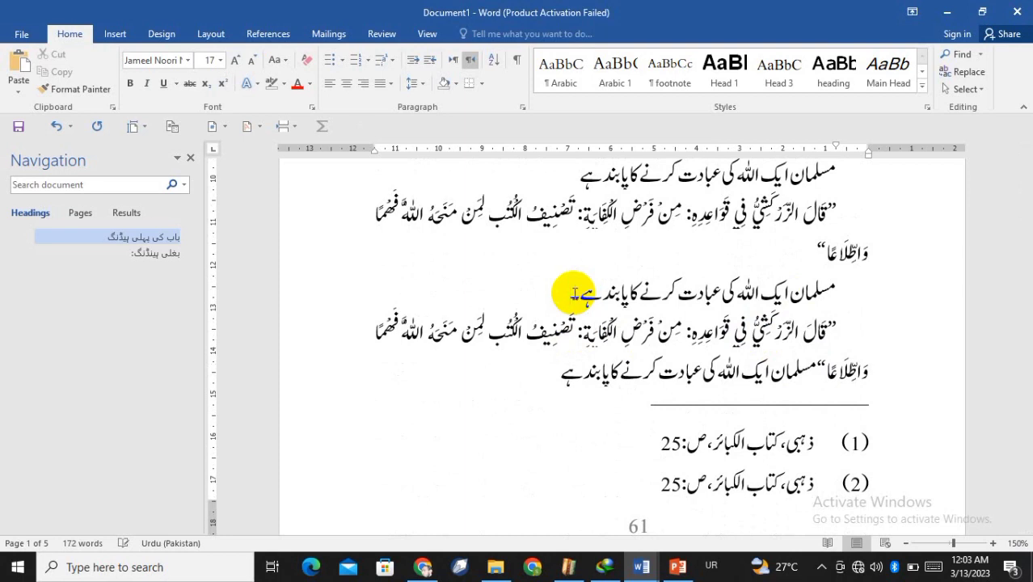
pyautogui.hotkey('ctrl', 'v')
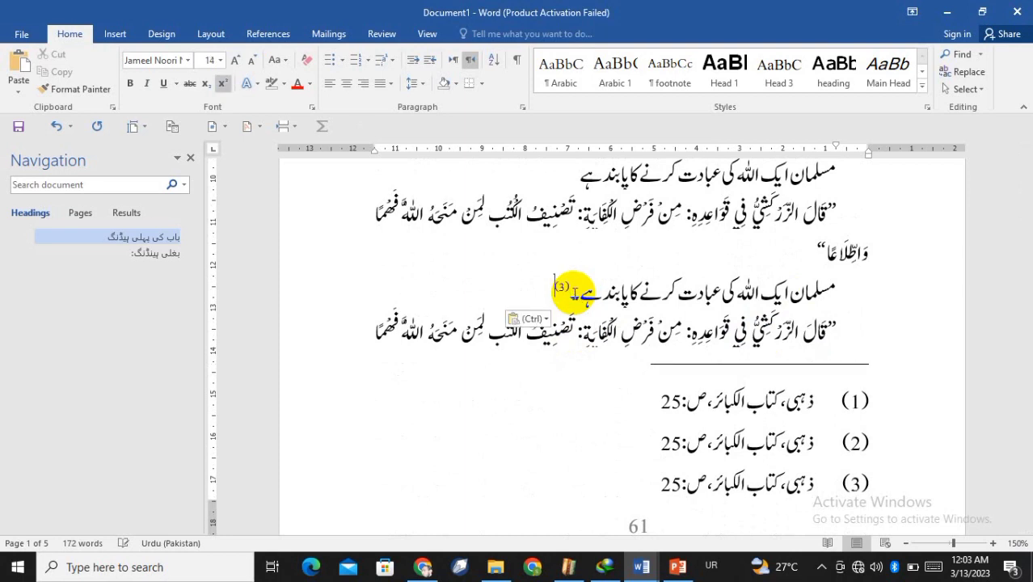
pyautogui.write('۔')
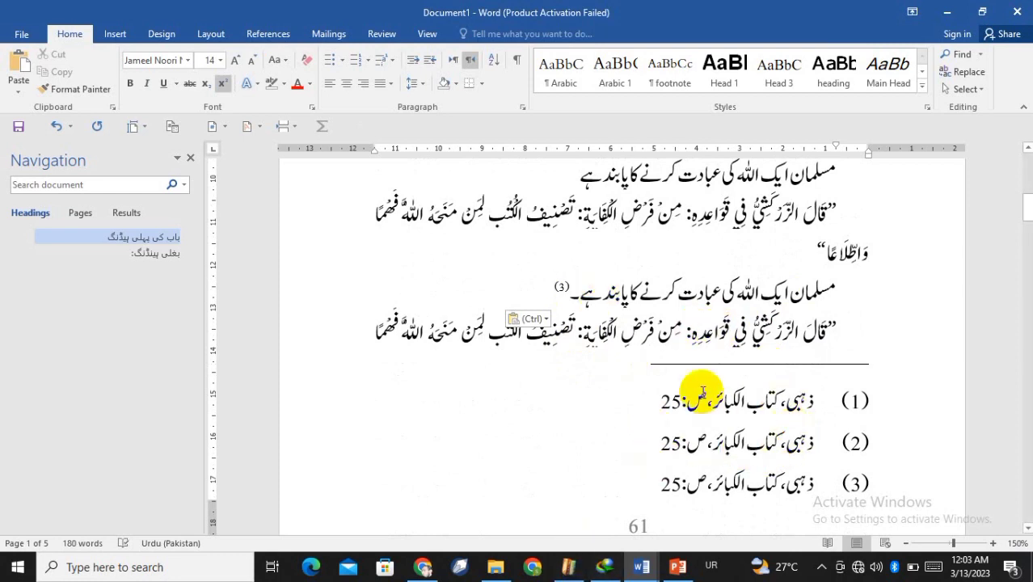
pyautogui.scroll(5, 709, 291)
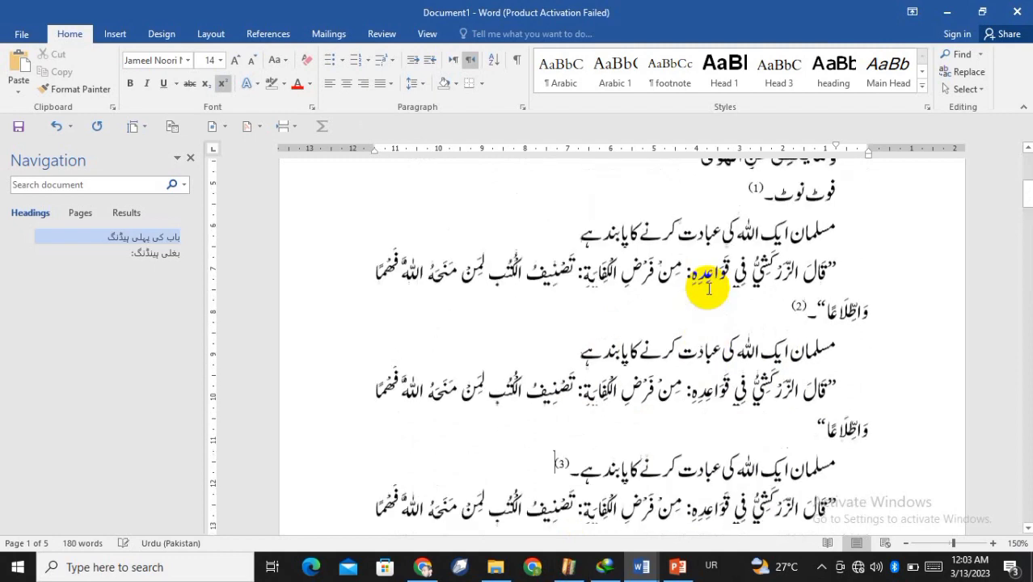
pyautogui.scroll(-8, 717, 322)
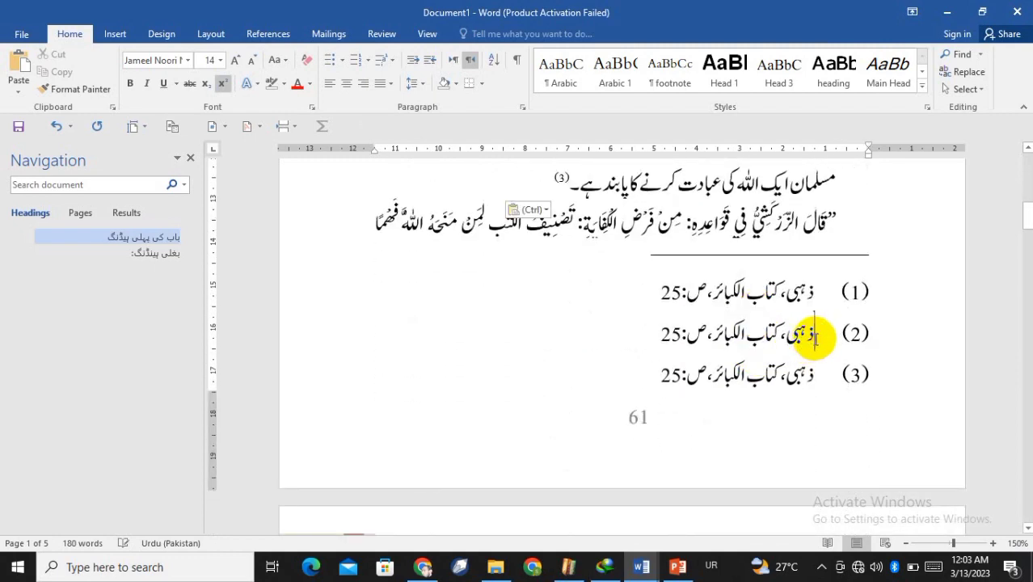
# Step: Replace the second footnote's text with the author's surname followed by ، فن تذکرہ نویسی، ص:32
pyautogui.click(817, 338)
pyautogui.hotkey('shift', 'End')
pyautogui.hotkey('ctrl', 'c')
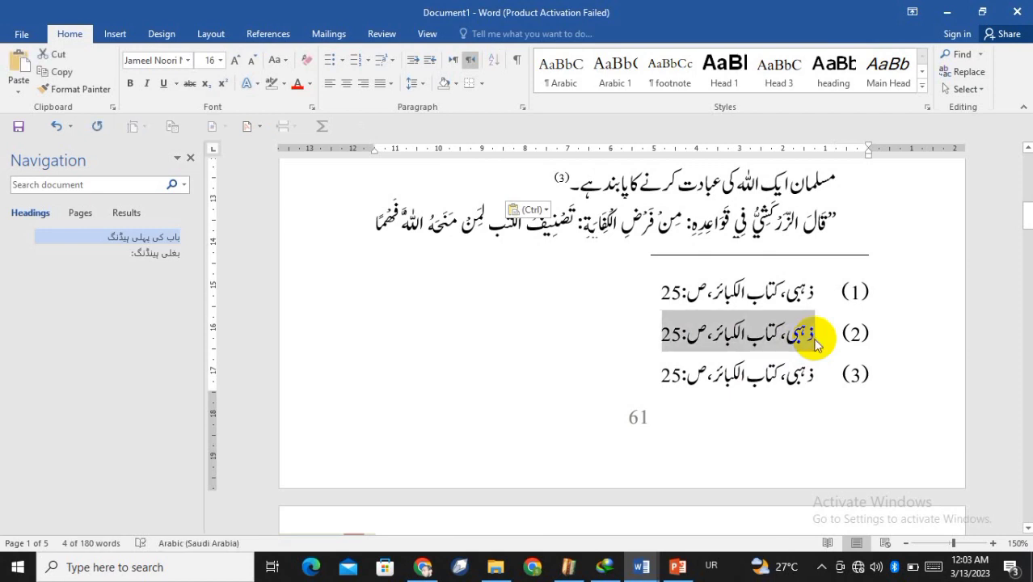
pyautogui.press('Delete')
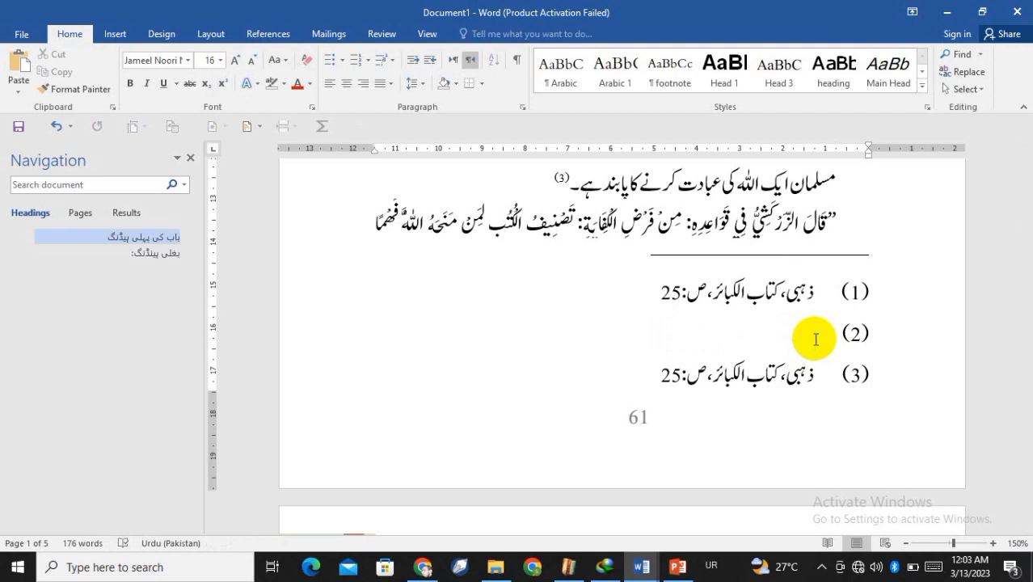
pyautogui.write('فریدی، فن ترک')
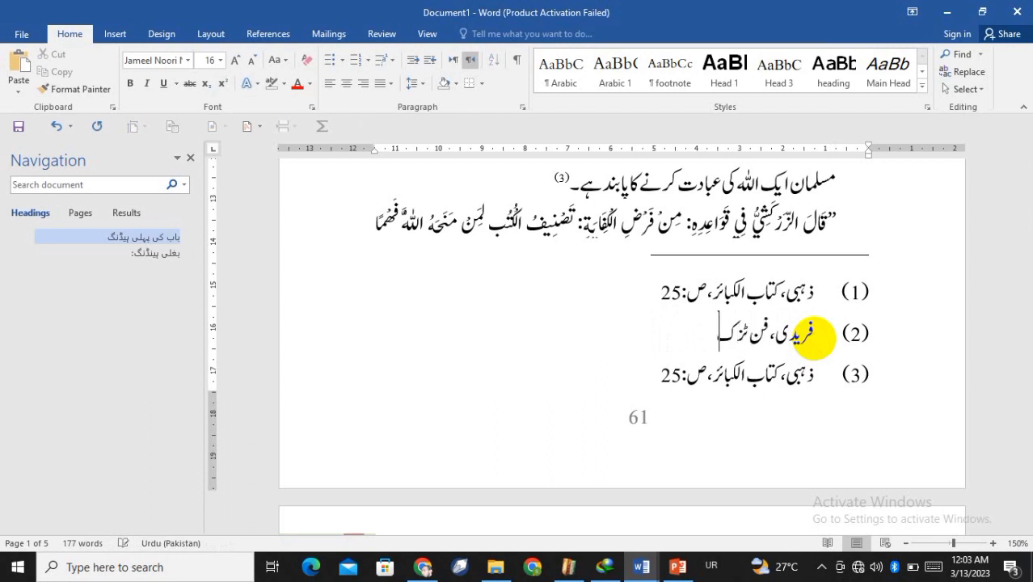
pyautogui.press('BackSpace')
pyautogui.press('BackSpace')
pyautogui.press('BackSpace')
pyautogui.press('BackSpace')
pyautogui.write('تذکرہ نویس')
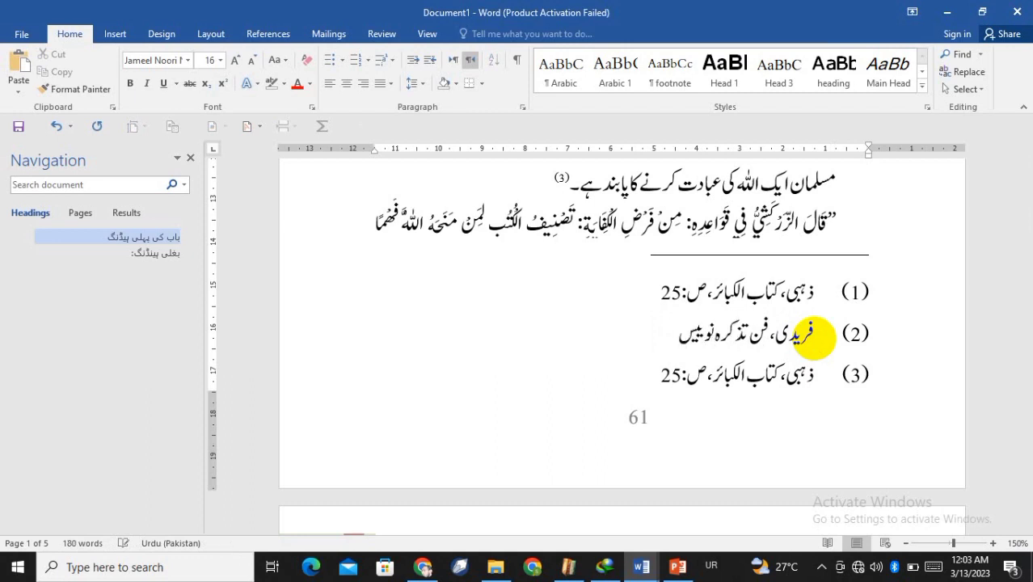
pyautogui.press('BackSpace')
pyautogui.write('سی، صؒ')
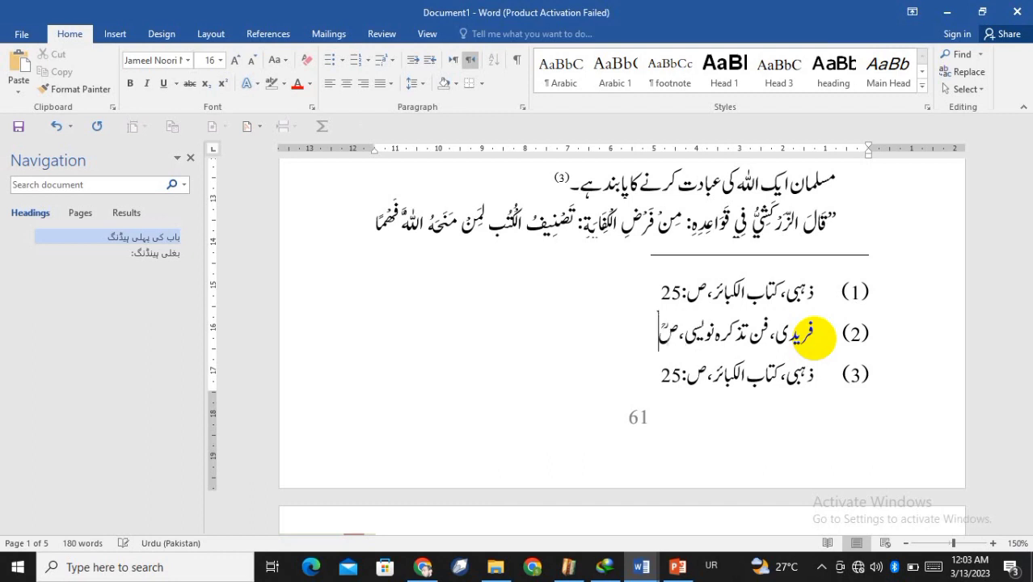
pyautogui.press('BackSpace')
pyautogui.write(':32')
# Step: Replace the third footnote's text with the citation بریلوی، فتاوی رضویہ، ج:22، ص:222
pyautogui.press('Down')
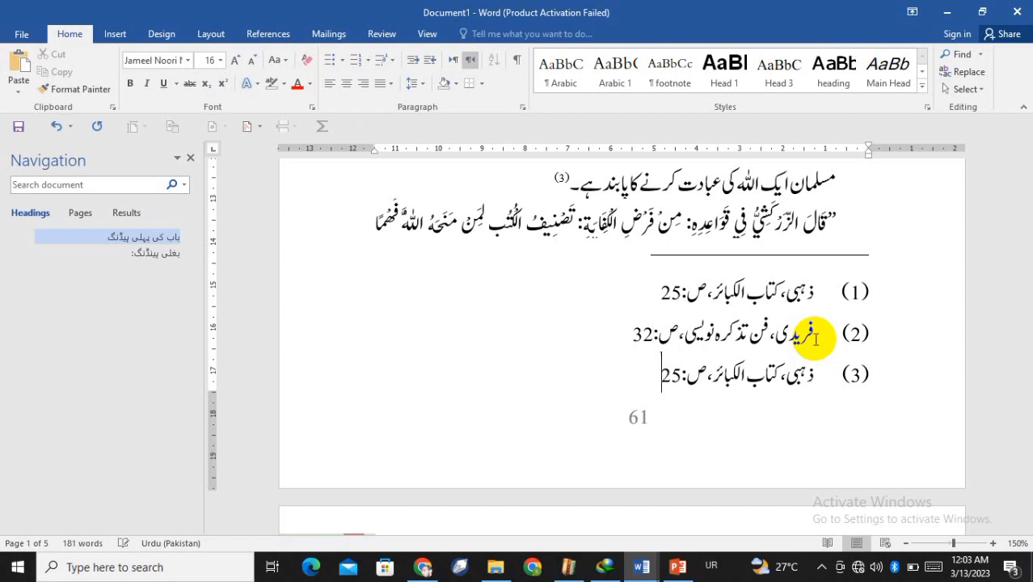
pyautogui.press('Home')
pyautogui.press('Left')
pyautogui.press('Left')
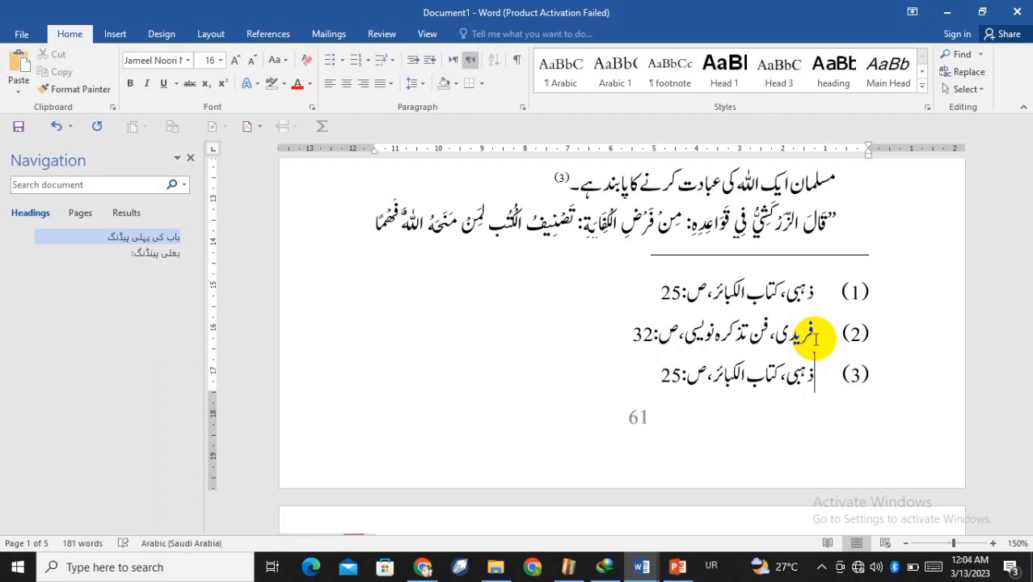
pyautogui.hotkey('shift', 'Right')
pyautogui.hotkey('shift', 'Left')
pyautogui.hotkey('shift', 'Left')
pyautogui.hotkey('shift', 'Left')
pyautogui.hotkey('shift', 'Left')
pyautogui.hotkey('shift', 'Left')
pyautogui.hotkey('shift', 'Left')
pyautogui.hotkey('shift', 'Left')
pyautogui.hotkey('shift', 'Left')
pyautogui.hotkey('shift', 'Left')
pyautogui.hotkey('shift', 'Left')
pyautogui.hotkey('shift', 'Left')
pyautogui.hotkey('shift', 'Left')
pyautogui.hotkey('shift', 'Left')
pyautogui.hotkey('shift', 'Left')
pyautogui.hotkey('shift', 'Left')
pyautogui.hotkey('shift', 'Left')
pyautogui.hotkey('shift', 'Left')
pyautogui.hotkey('shift', 'Left')
pyautogui.hotkey('shift', 'Left')
pyautogui.hotkey('shift', 'Left')
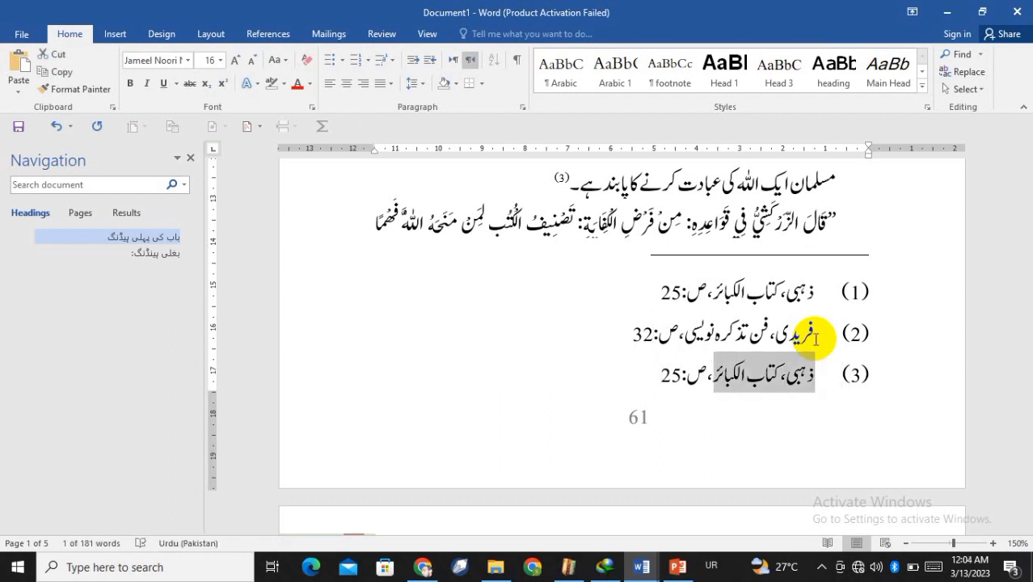
pyautogui.hotkey('shift', 'Left')
pyautogui.hotkey('shift', 'Left')
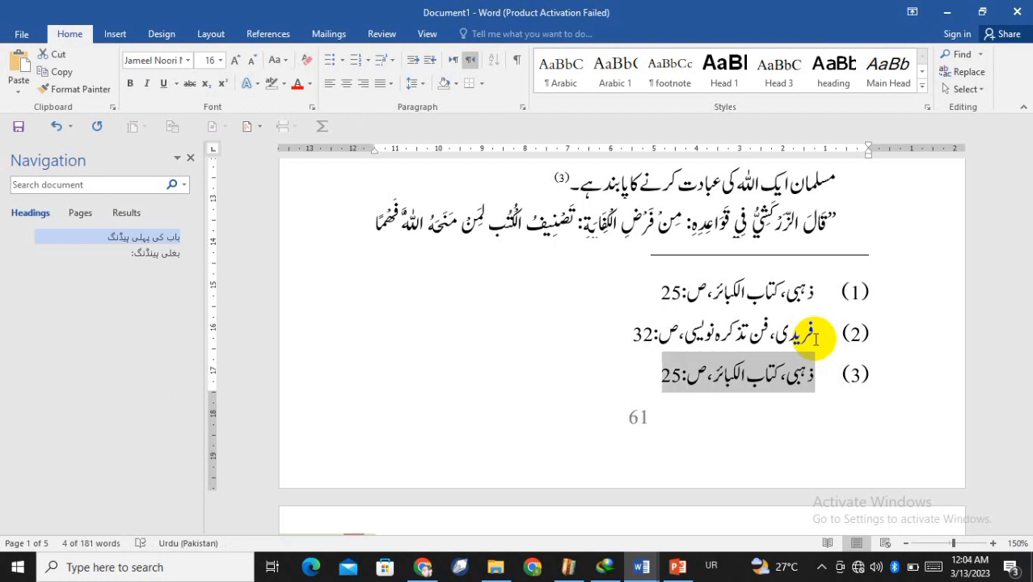
pyautogui.write('بریلوی')
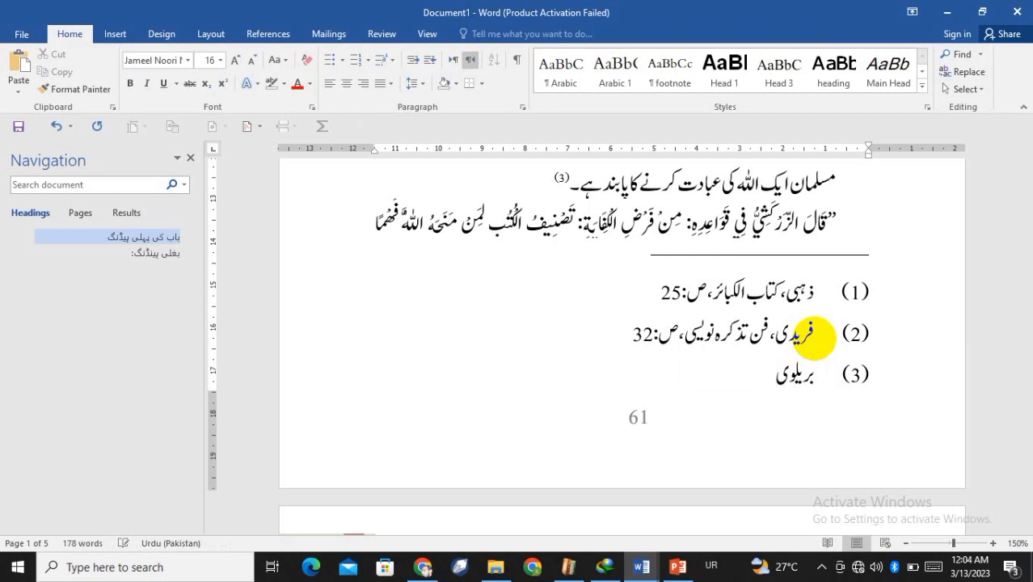
pyautogui.write('، فتاوی ر')
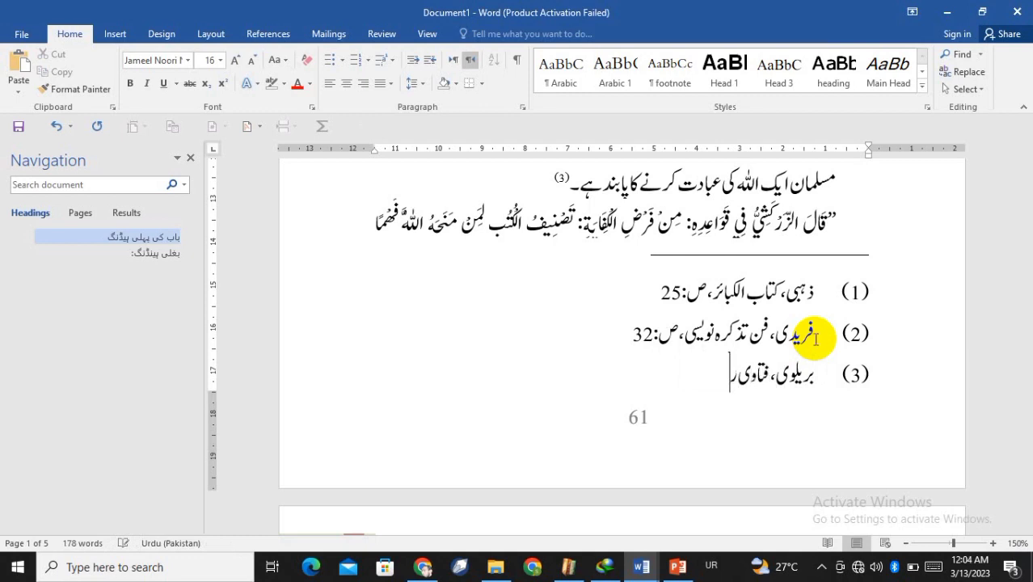
pyautogui.write('ضویہ، ج:')
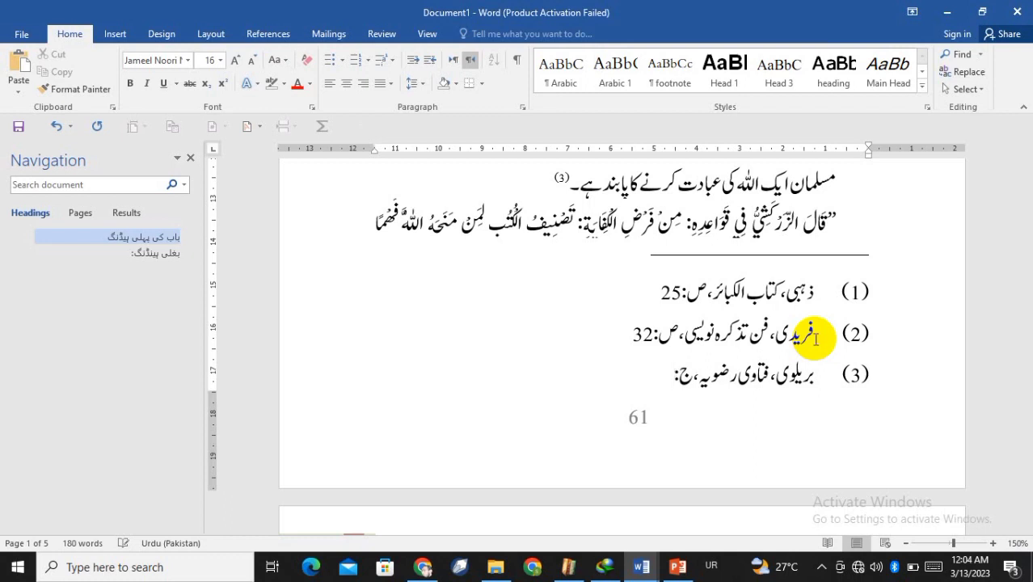
pyautogui.write('22، ص')
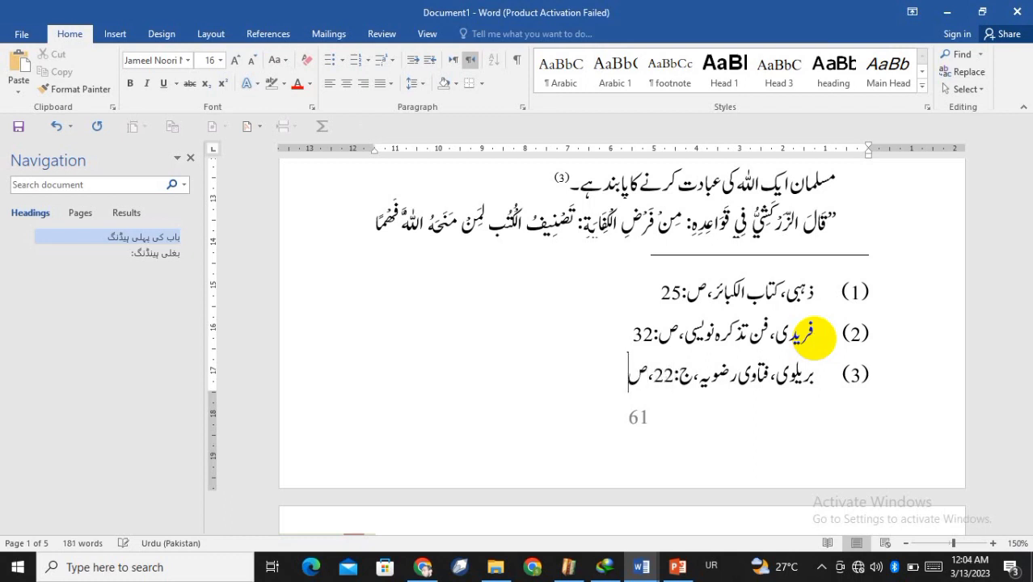
pyautogui.write(':222')
# Step: Select the whole first footnote and set its paragraph line spacing to Exactly 20 pt
pyautogui.press('Up')
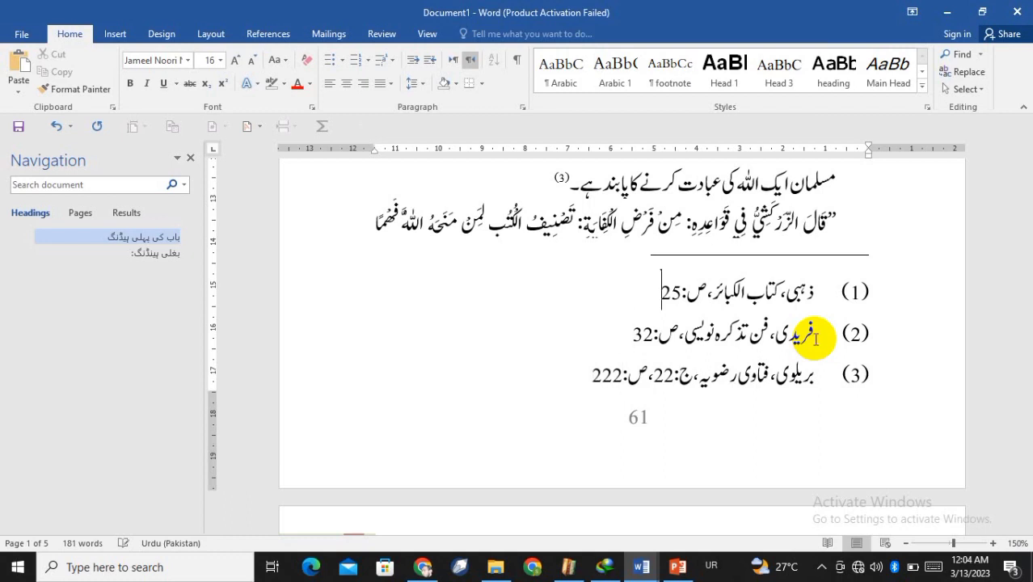
pyautogui.press('Home')
pyautogui.hotkey('shift', 'Right')
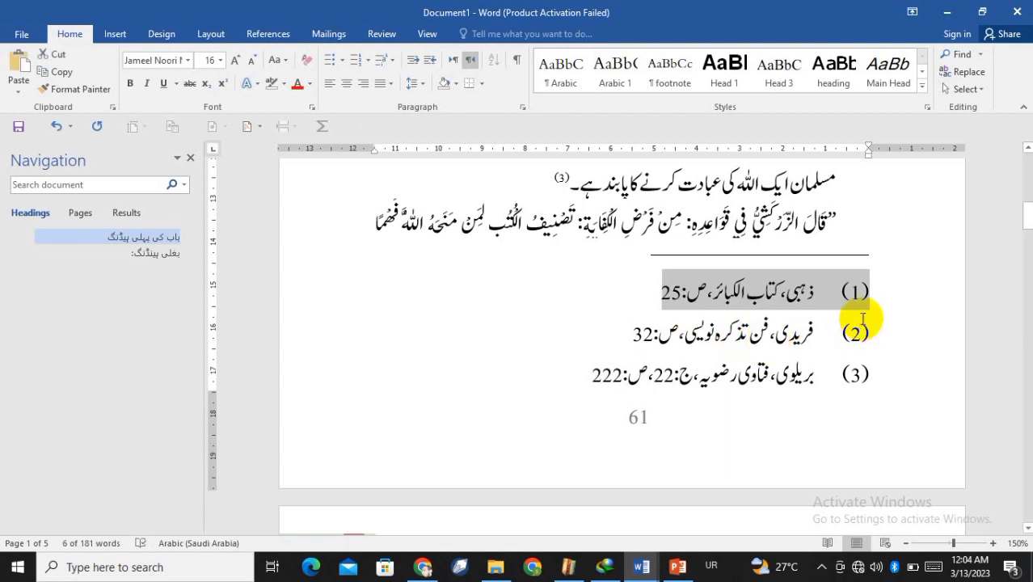
pyautogui.click(523, 107)
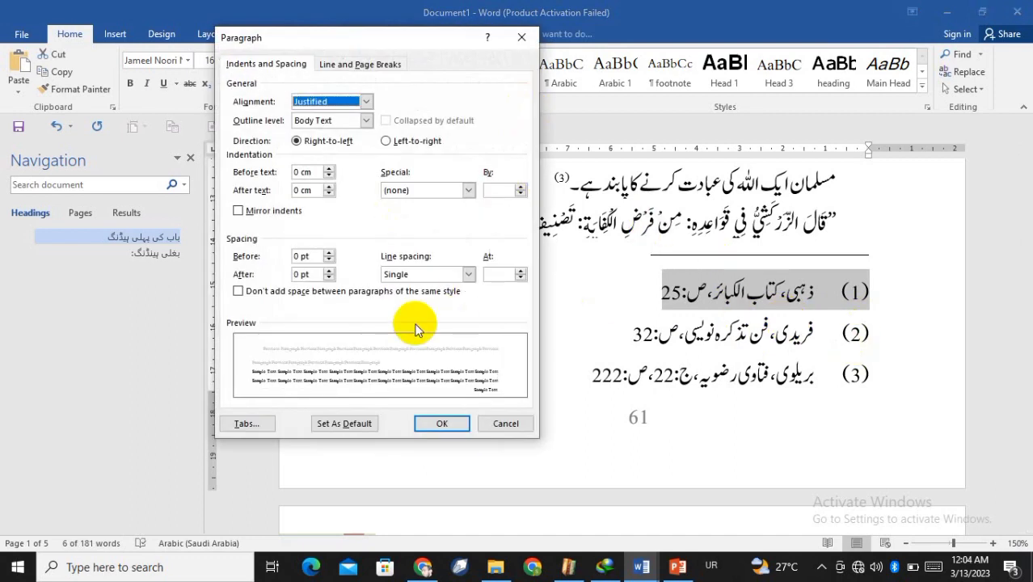
pyautogui.click(469, 275)
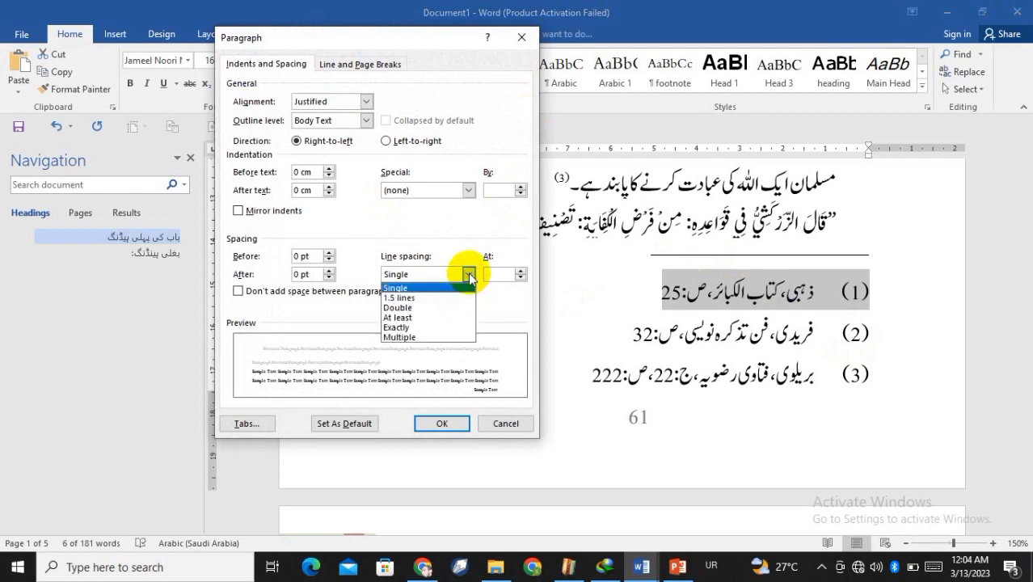
pyautogui.click(424, 329)
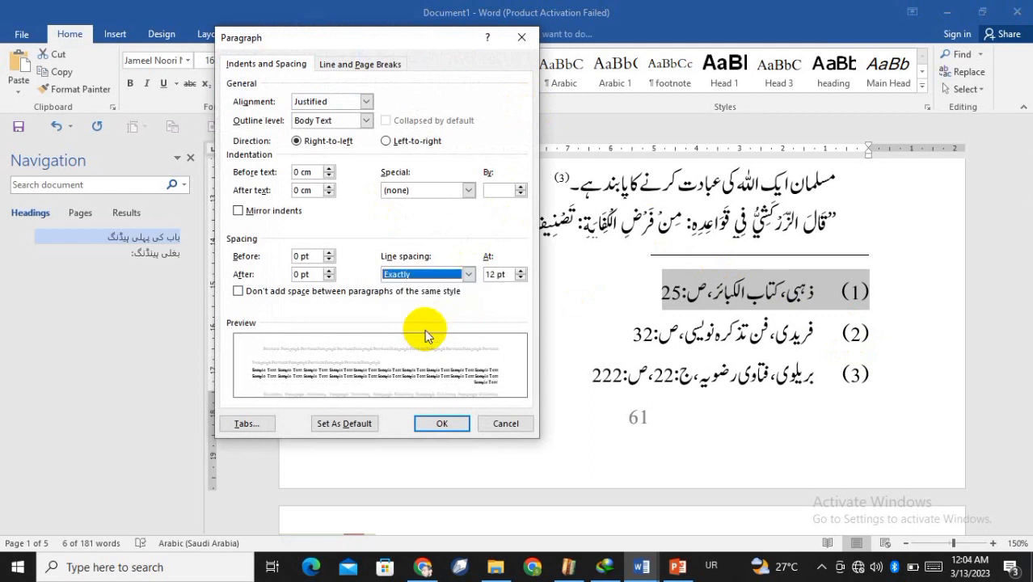
pyautogui.click(521, 273)
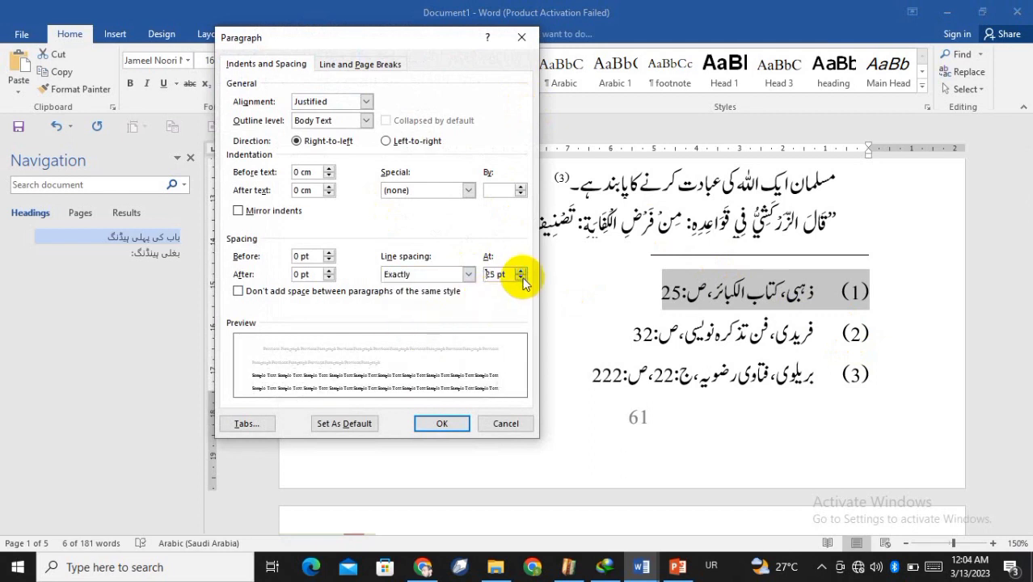
pyautogui.click(521, 278)
pyautogui.click(521, 278)
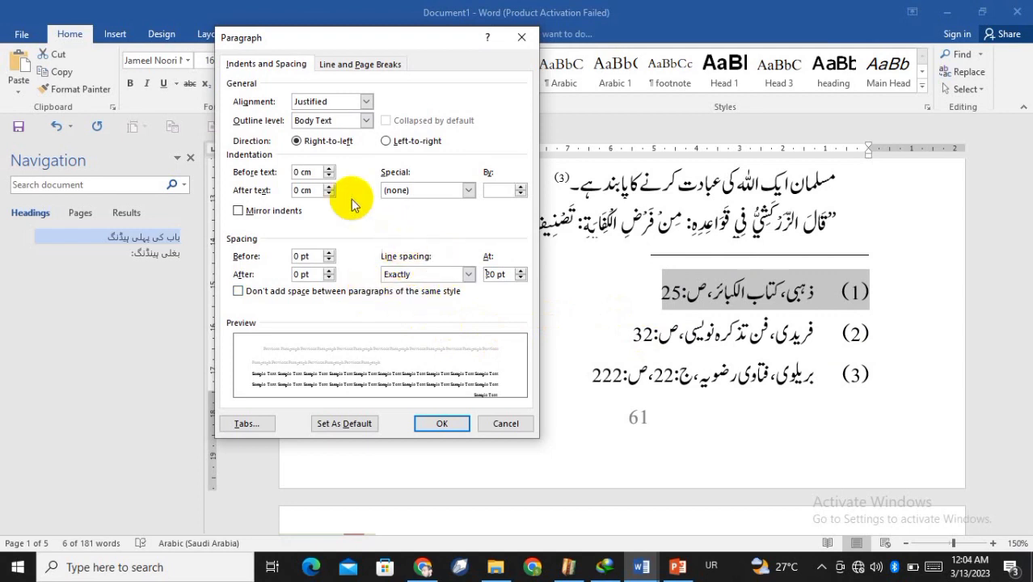
# Step: Turn off widow/orphan control for the first footnote and apply the paragraph settings
pyautogui.click(337, 65)
pyautogui.click(240, 101)
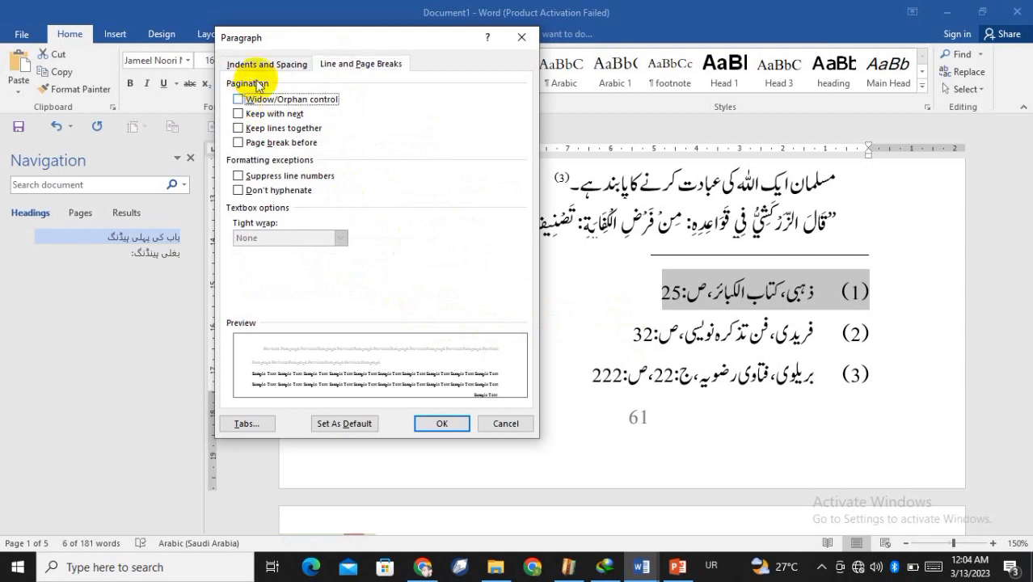
pyautogui.click(262, 66)
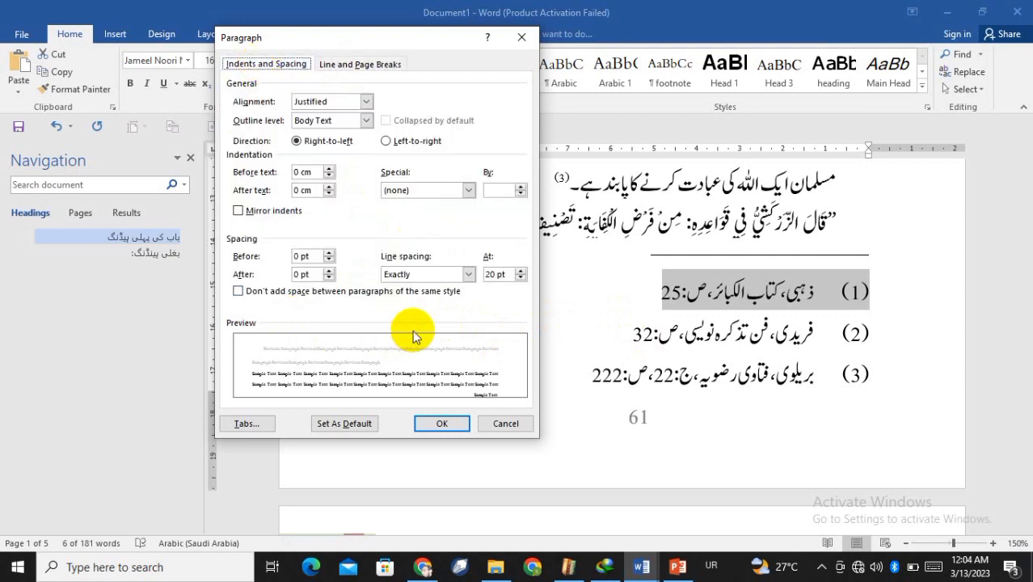
pyautogui.click(426, 421)
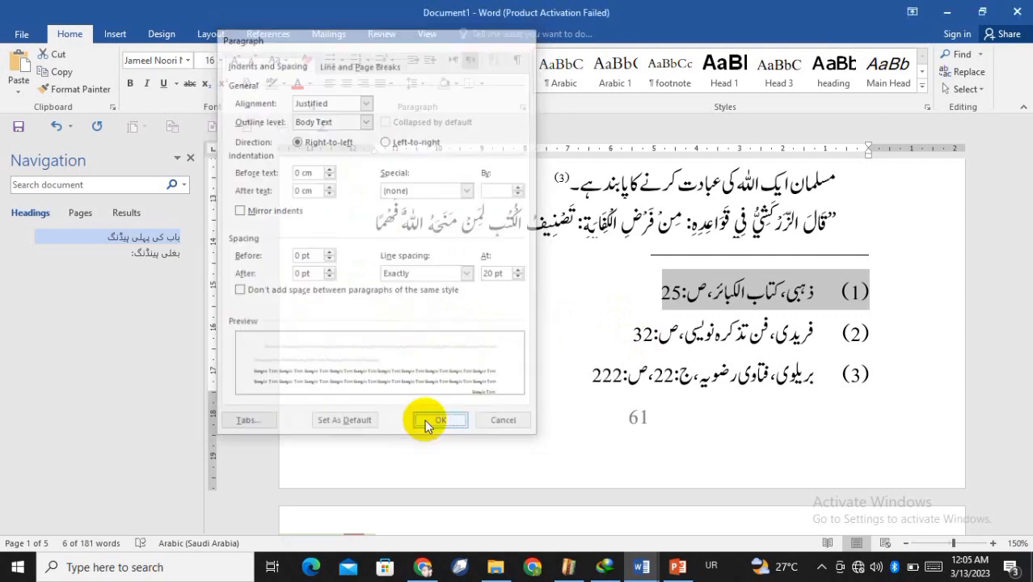
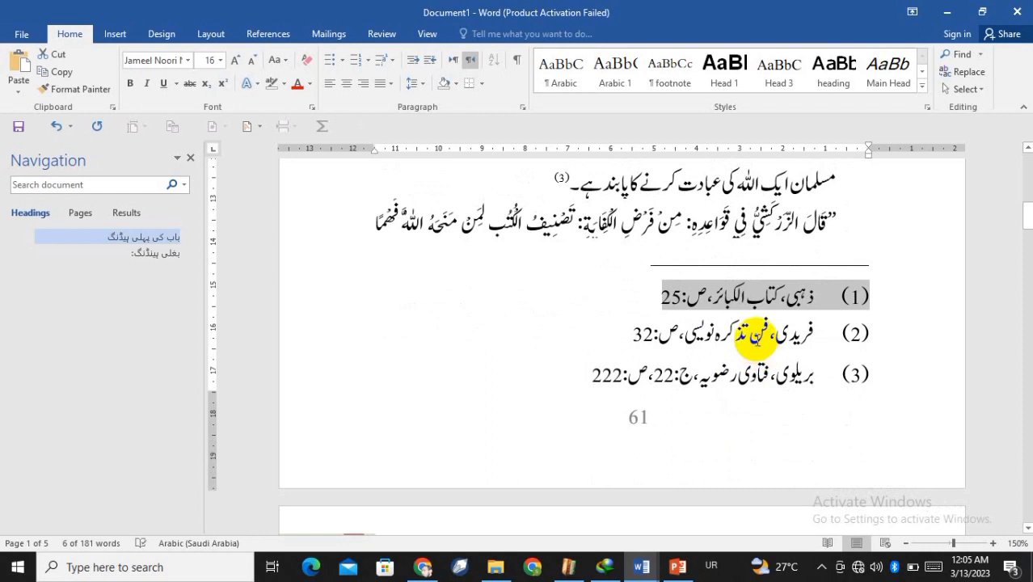
# Step: Compare the bracketed reference marks in the body text with the footnotes on page 61
pyautogui.scroll(5, 718, 327)
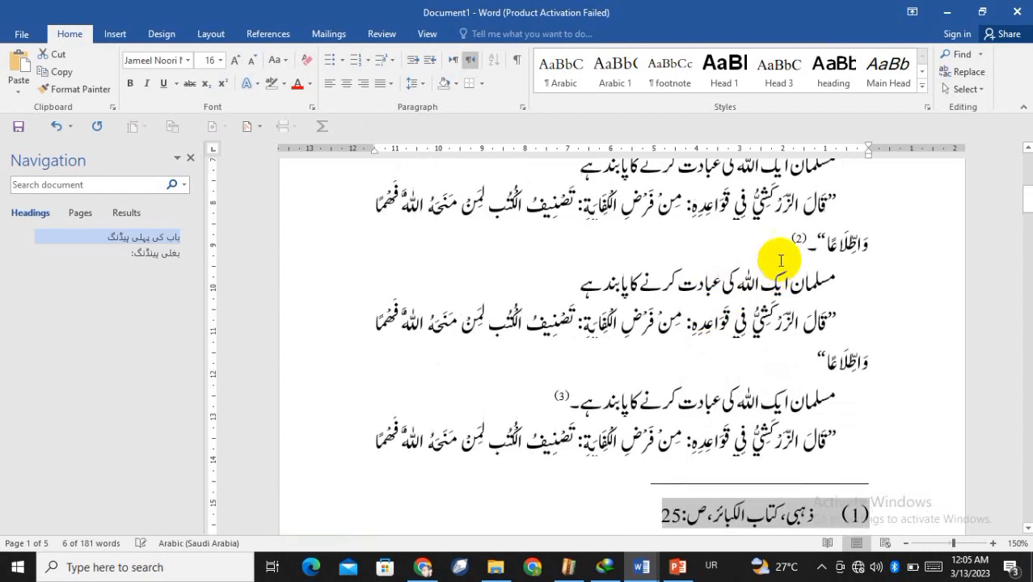
pyautogui.click(800, 243)
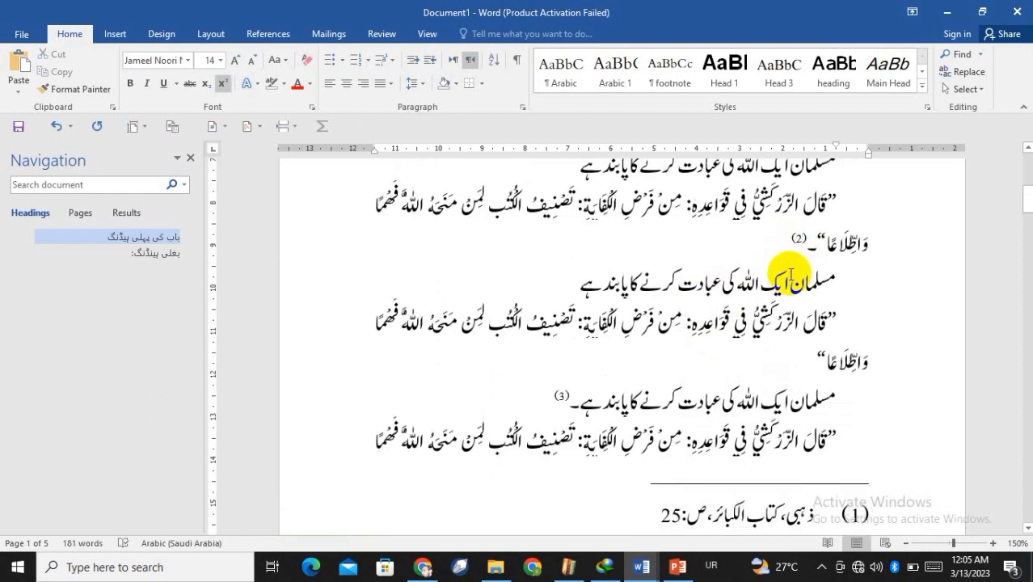
pyautogui.scroll(-2, 748, 402)
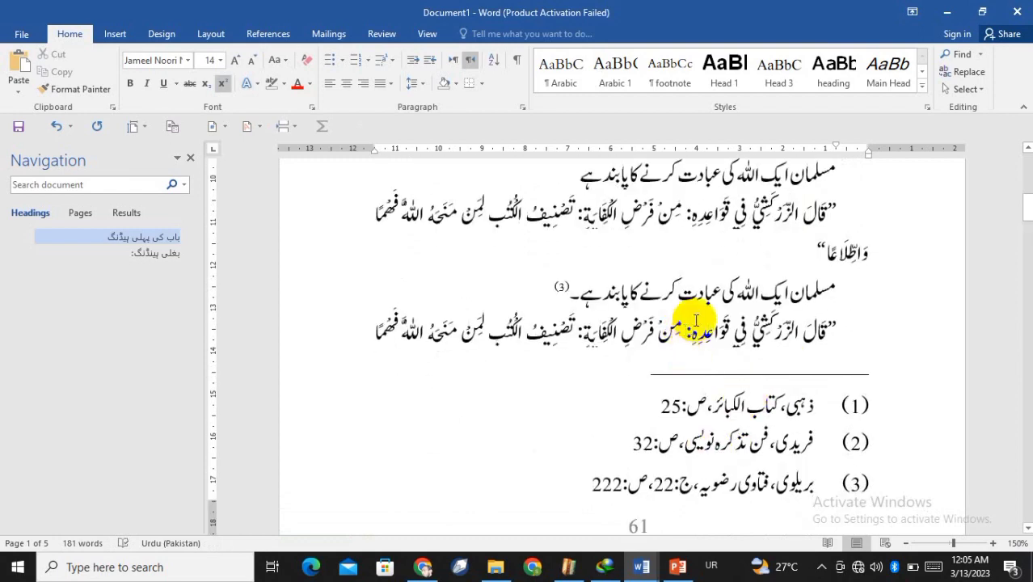
pyautogui.scroll(2, 696, 319)
pyautogui.scroll(2, 696, 319)
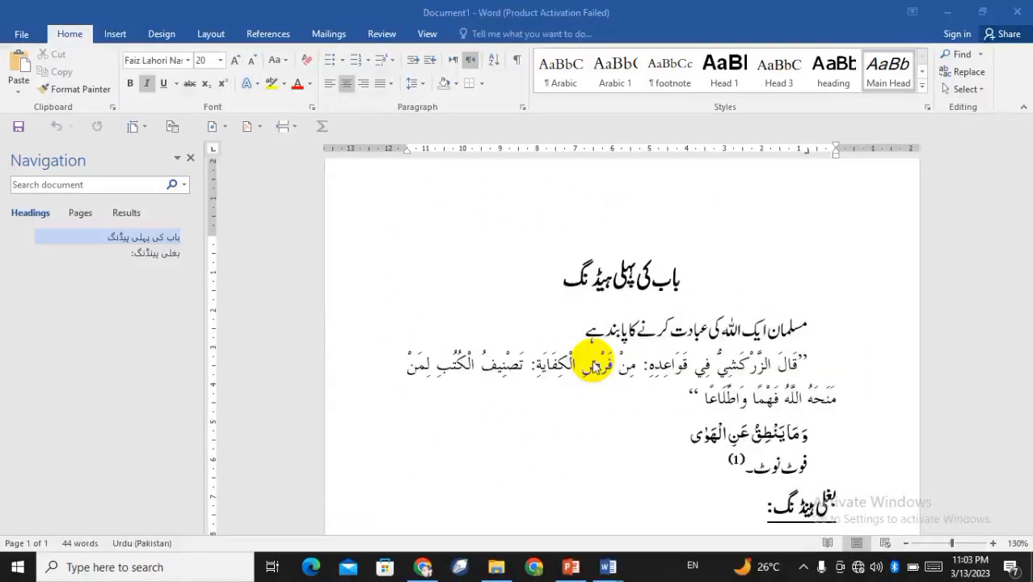
# Step: Switch to the Tasneef Cores presentation in PowerPoint and read the topic list on slide 6
pyautogui.click(994, 546)
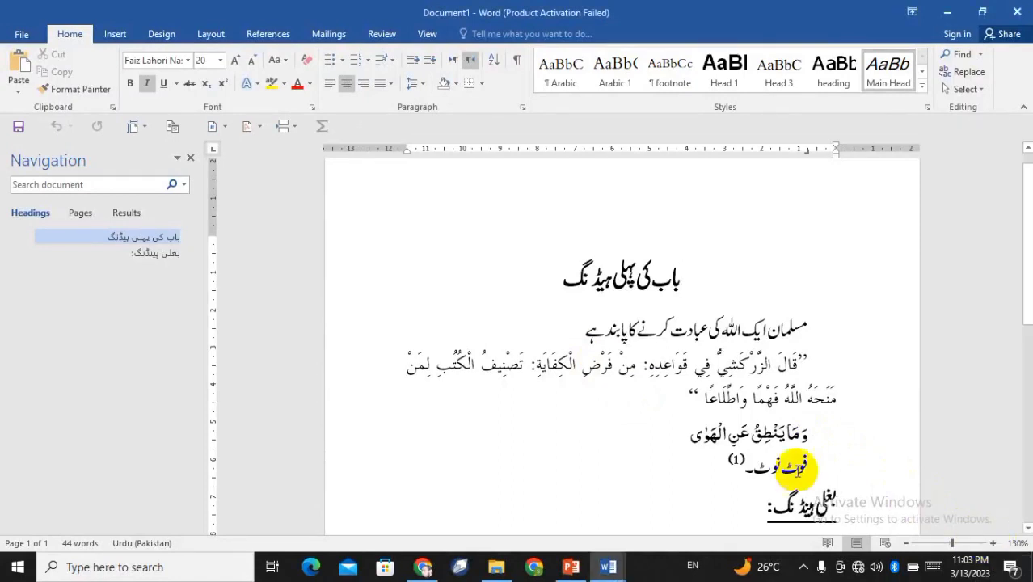
pyautogui.hotkey('alt', 'Tab')
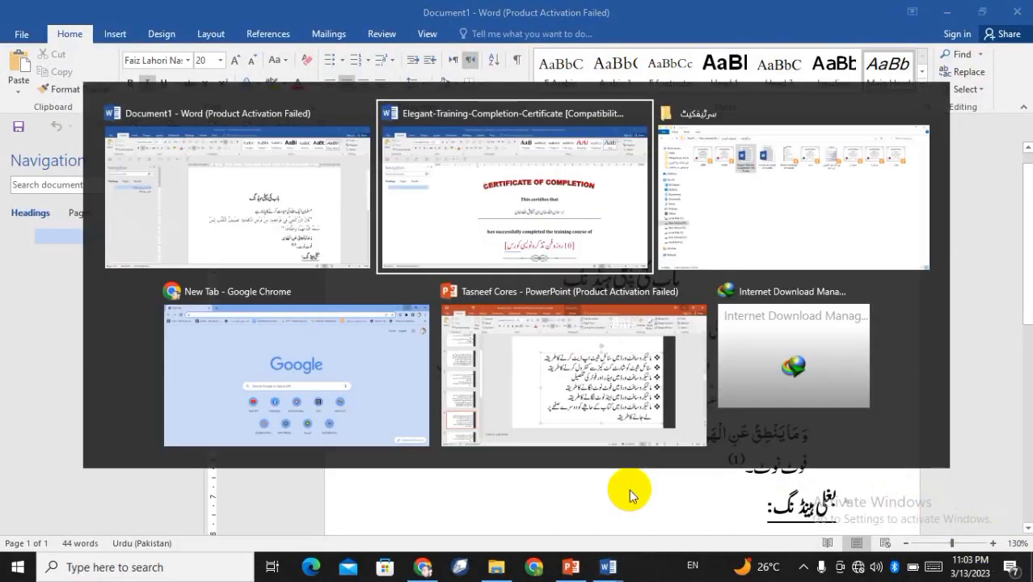
pyautogui.hotkey('alt', 'Tab')
pyautogui.hotkey('alt', 'Tab')
pyautogui.hotkey('alt', 'Tab')
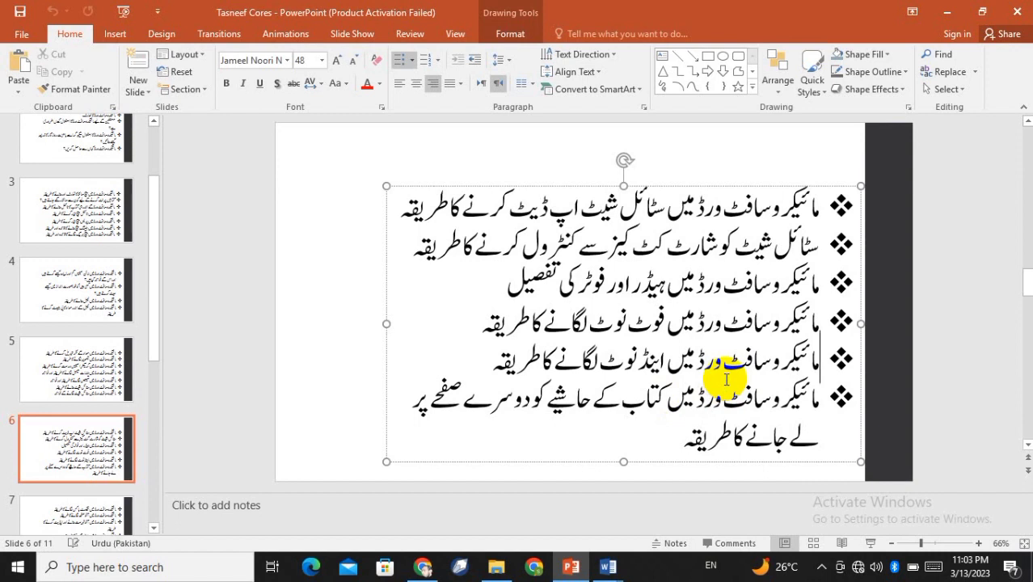
# Step: Return to Document1 in Word and look over its page down to the existing footnote
pyautogui.hotkey('alt', 'Tab')
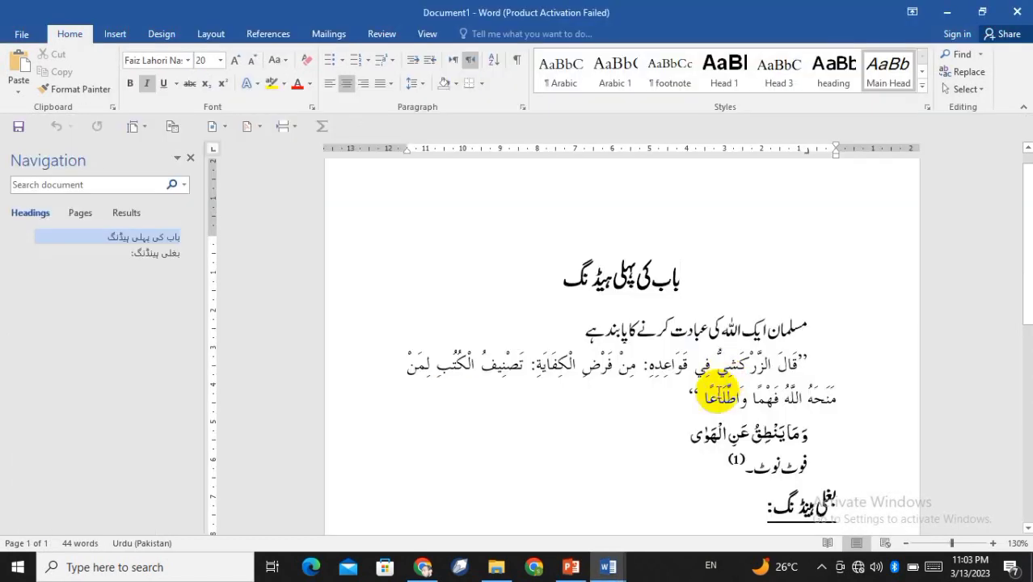
pyautogui.scroll(-5, 675, 374)
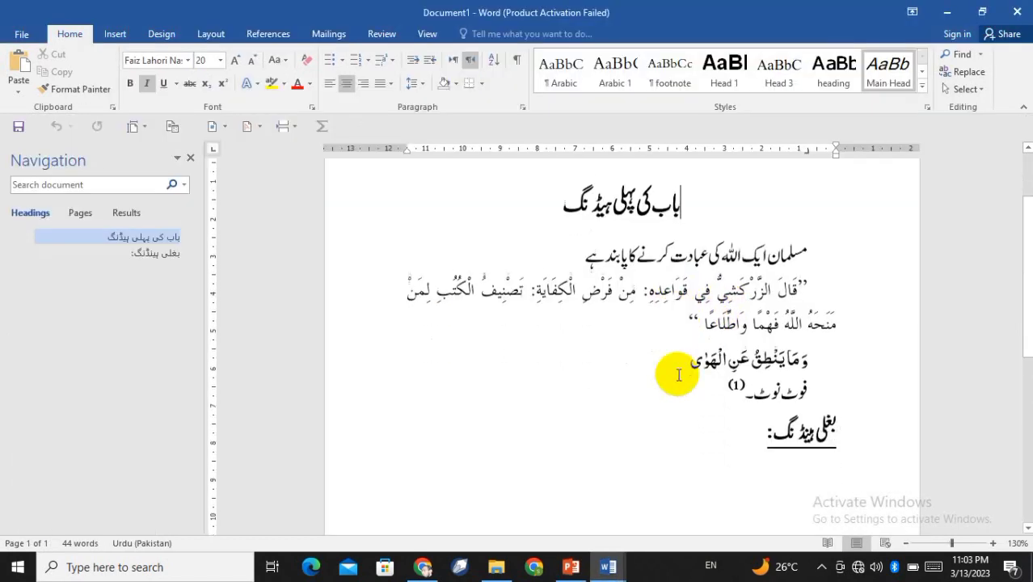
pyautogui.scroll(-7, 678, 374)
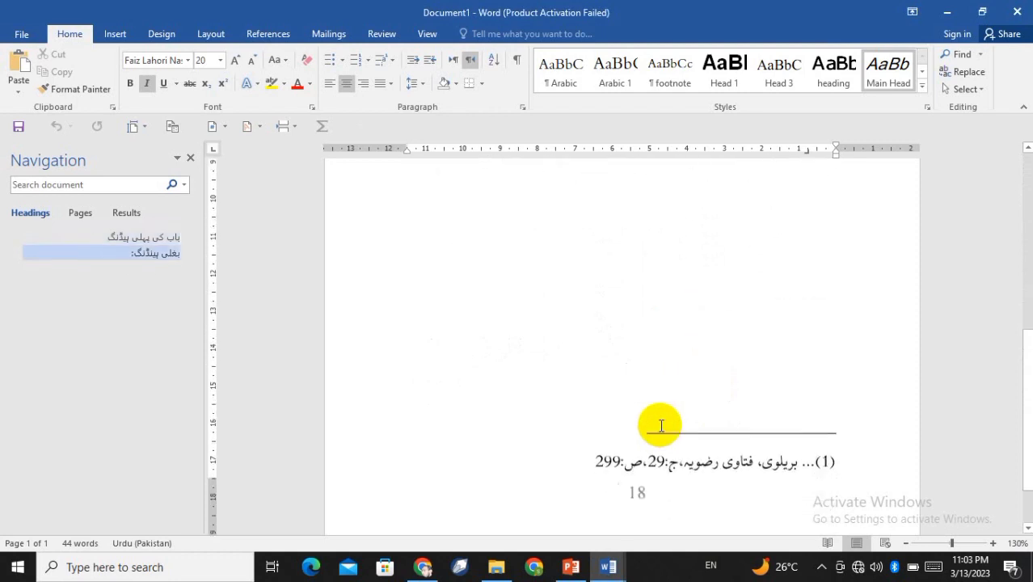
pyautogui.scroll(-1, 656, 465)
pyautogui.scroll(5, 657, 465)
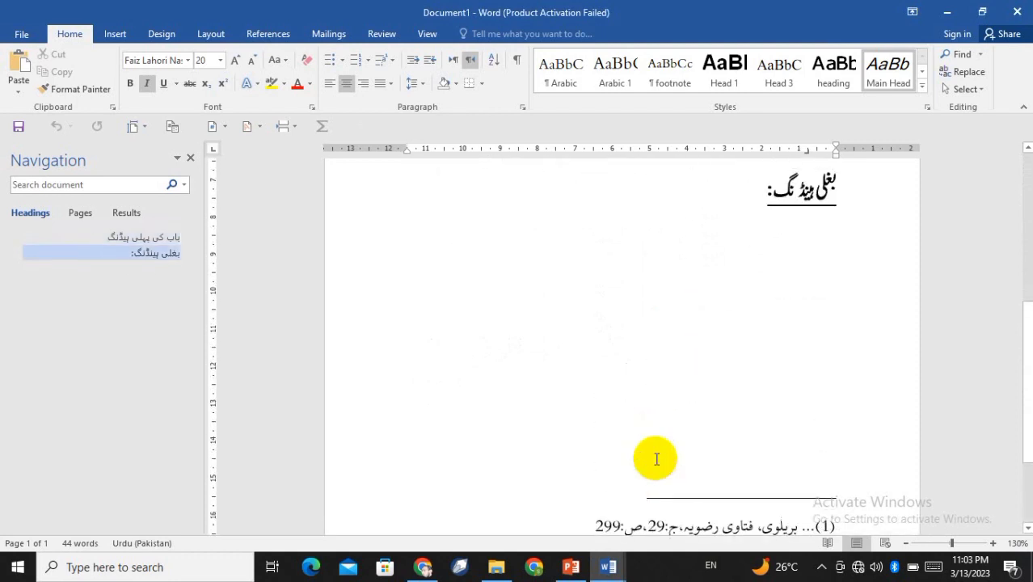
# Step: Compare the footnote reference mark in the body text with the footnote and page number at the foot of the page
pyautogui.scroll(-5, 656, 465)
pyautogui.scroll(-1, 656, 464)
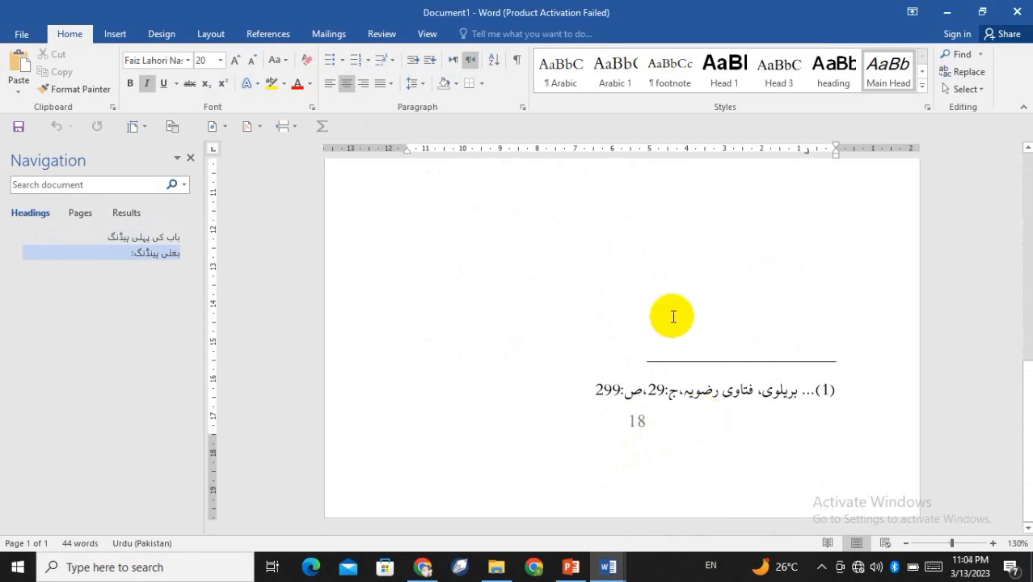
pyautogui.scroll(5, 670, 315)
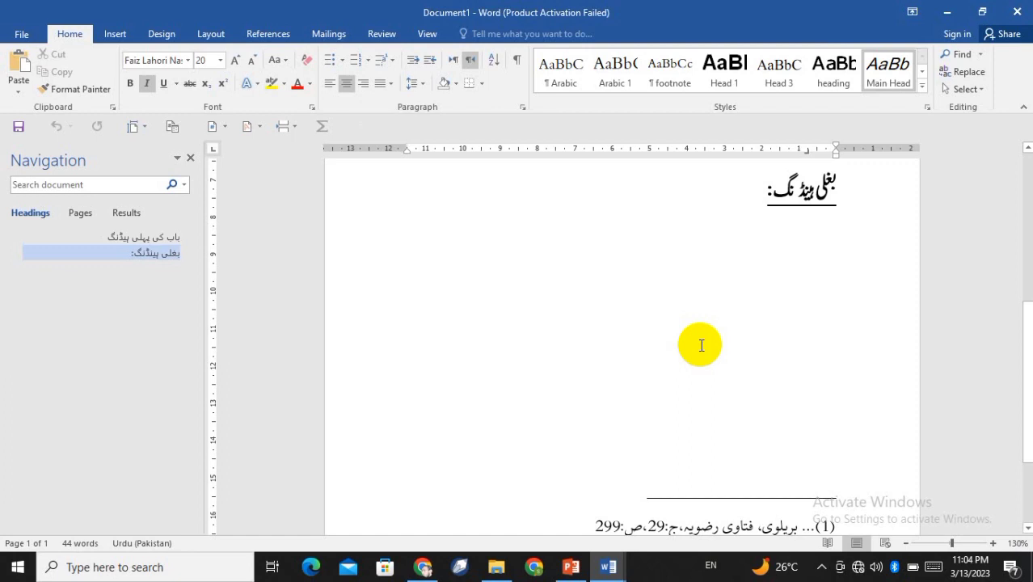
pyautogui.scroll(3, 700, 345)
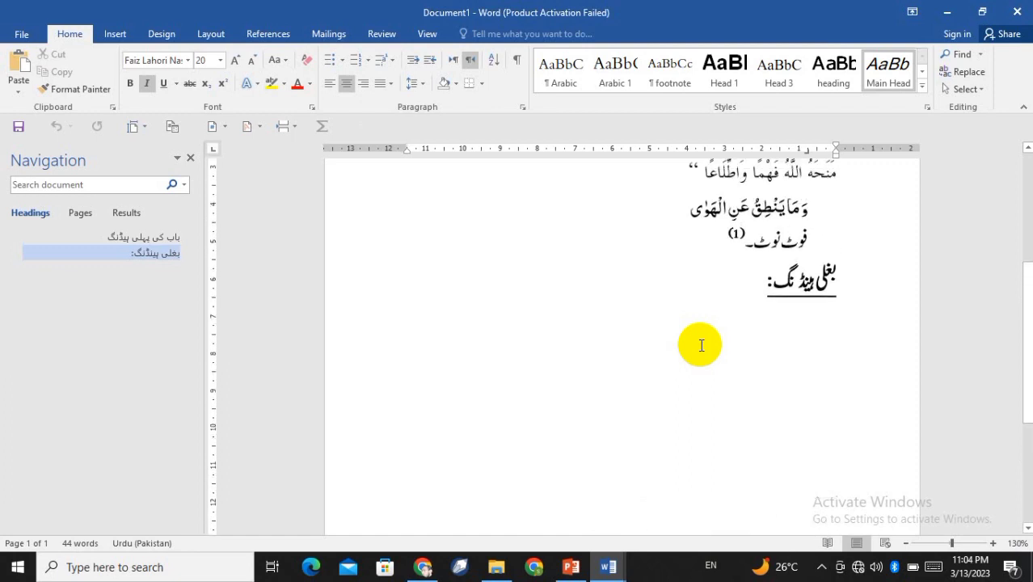
pyautogui.scroll(1, 701, 345)
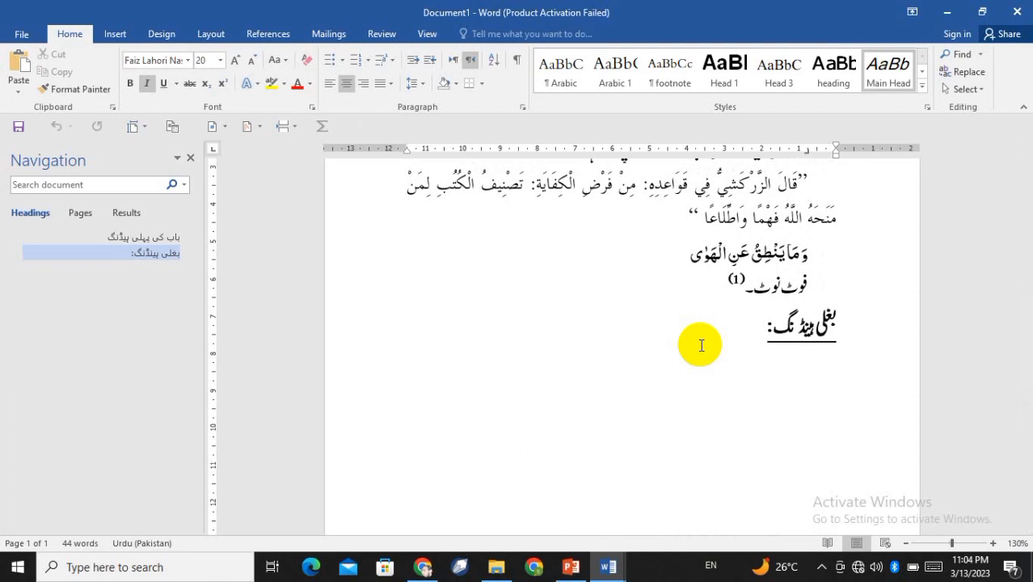
pyautogui.scroll(-6, 701, 345)
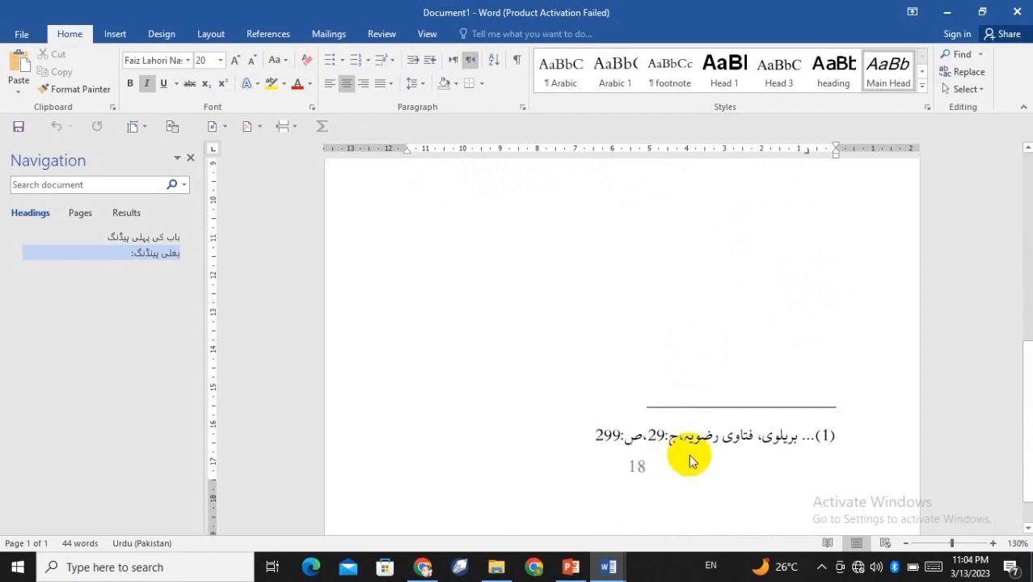
pyautogui.scroll(6, 686, 368)
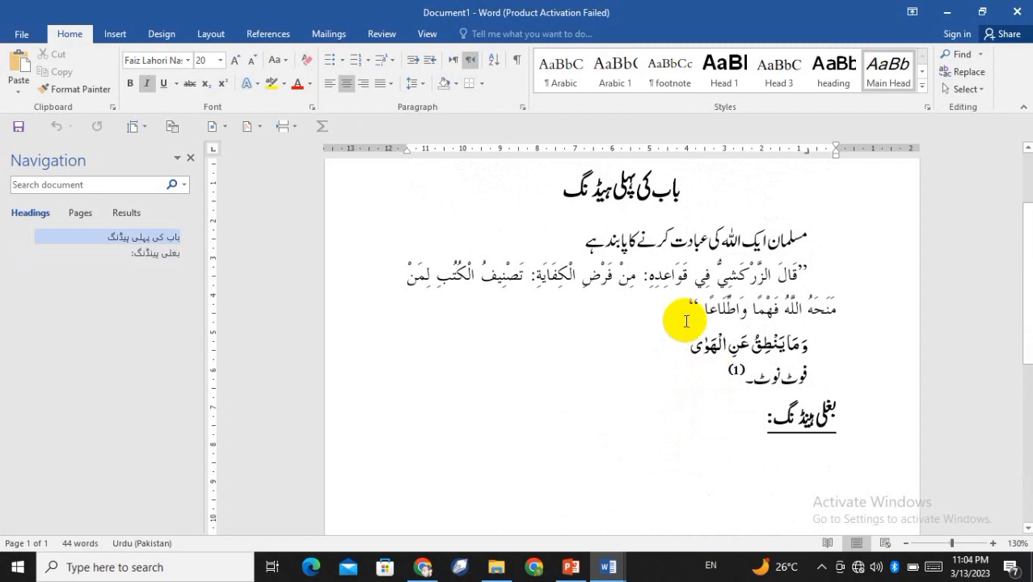
# Step: End the first Urdu sentence below the chapter heading with the Urdu full stop "۔"
pyautogui.click(785, 239)
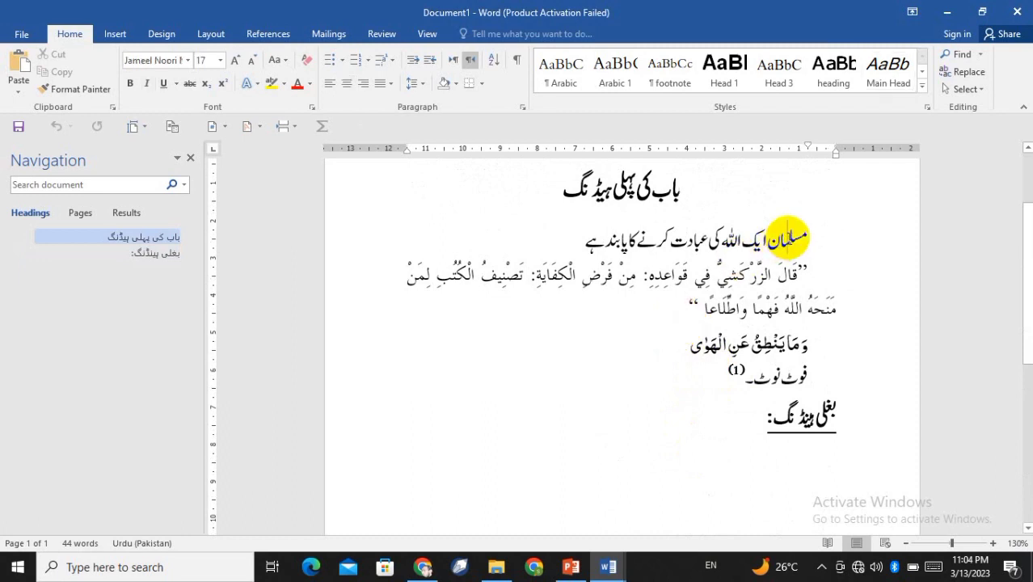
pyautogui.tripleClick(788, 239)
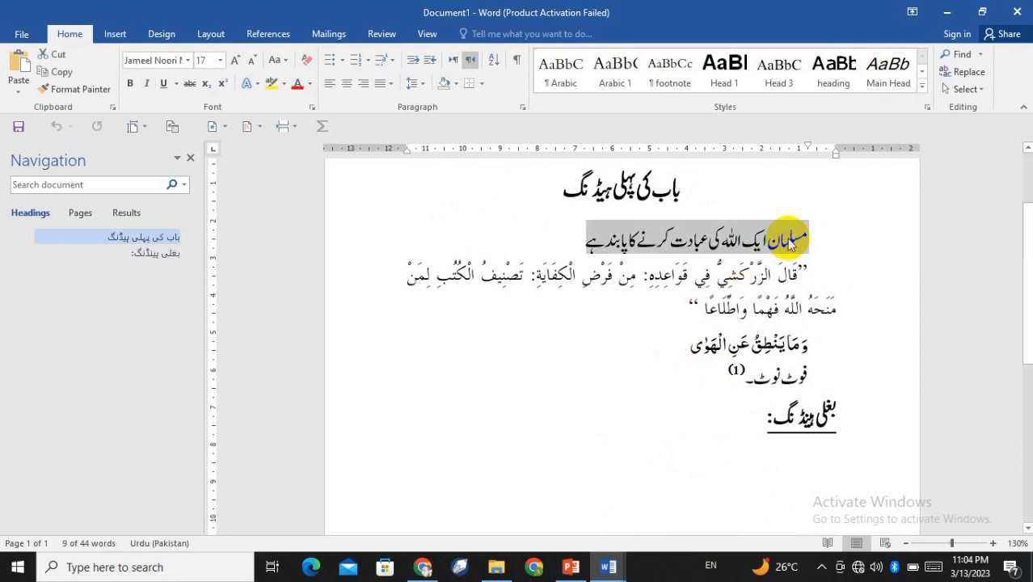
pyautogui.click(788, 240)
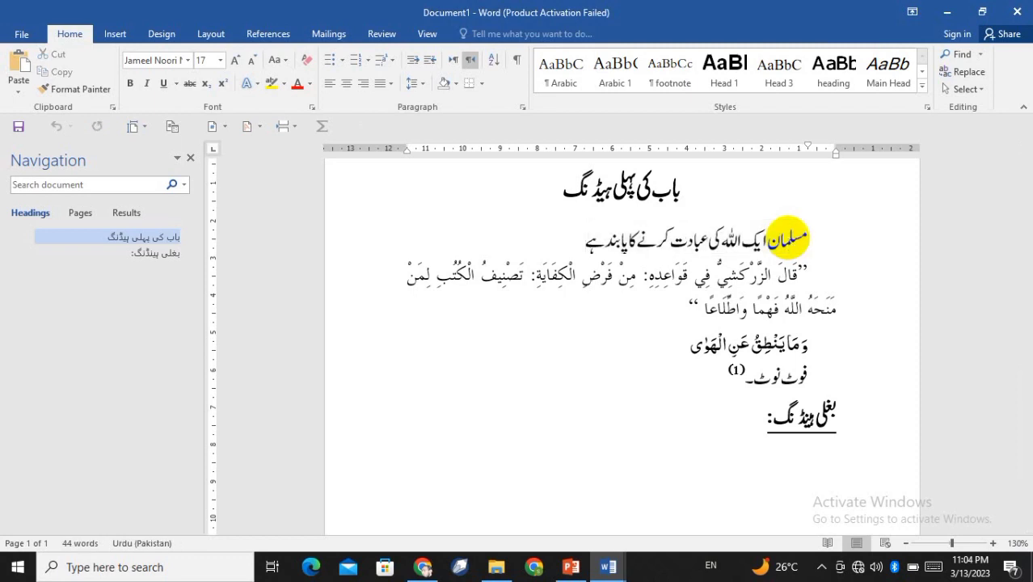
pyautogui.tripleClick(790, 241)
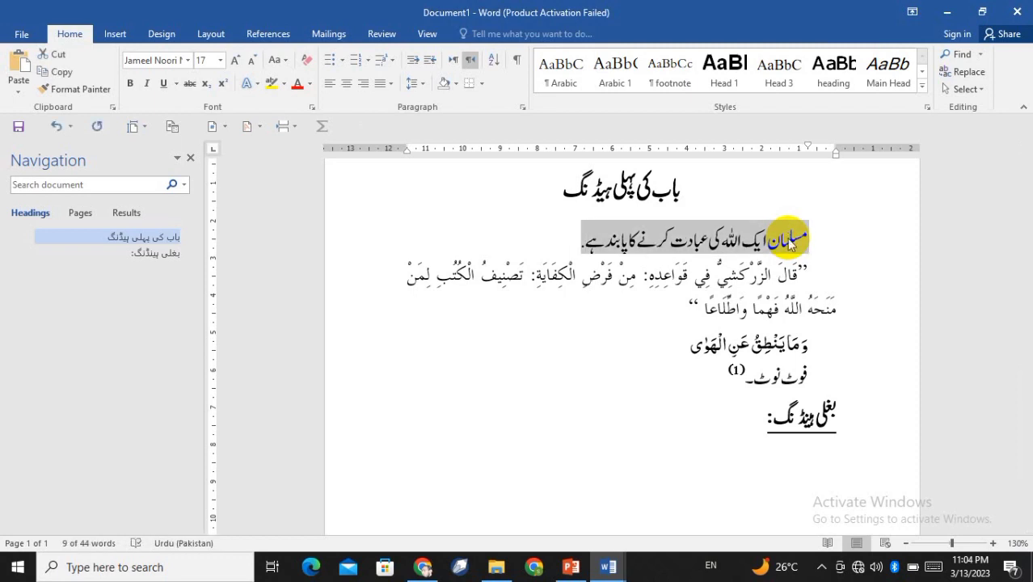
pyautogui.press('super+space')
pyautogui.press('BackSpace')
pyautogui.hotkey('ctrl', 'z')
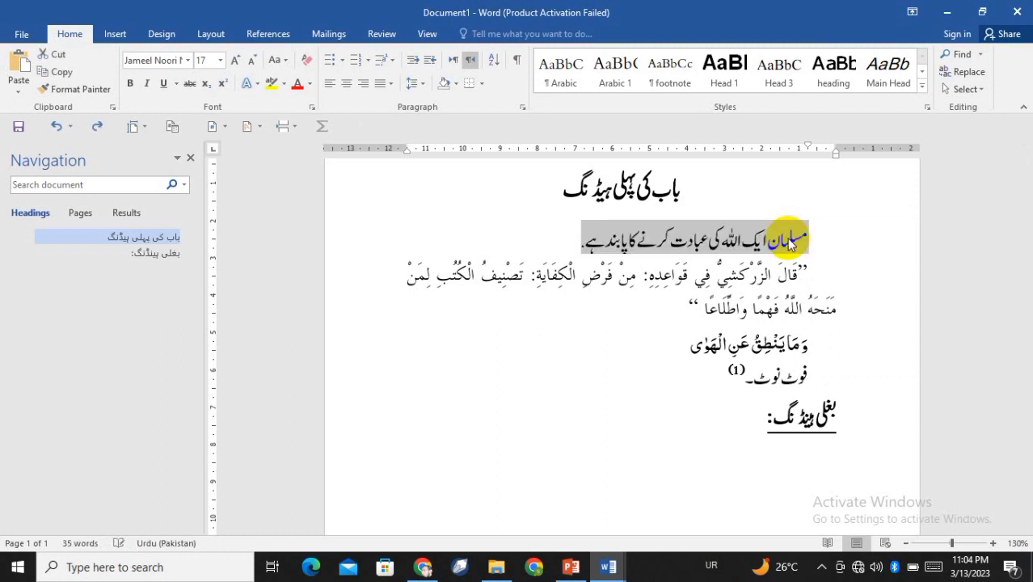
pyautogui.press('End')
pyautogui.write('۔')
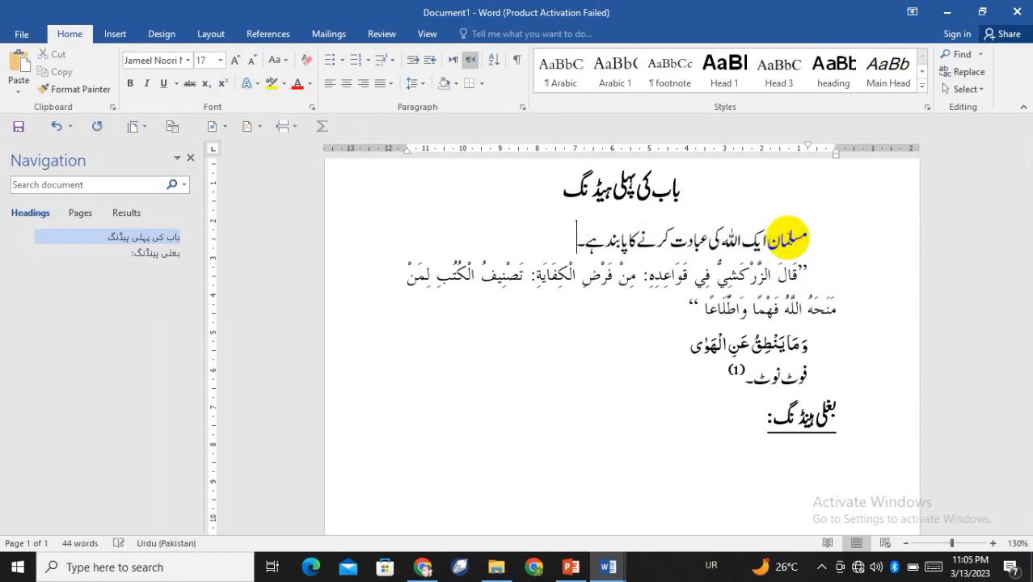
# Step: Copy the first Urdu sentence and paste it 11 times after itself to build a multi-line paragraph
pyautogui.tripleClick(788, 237)
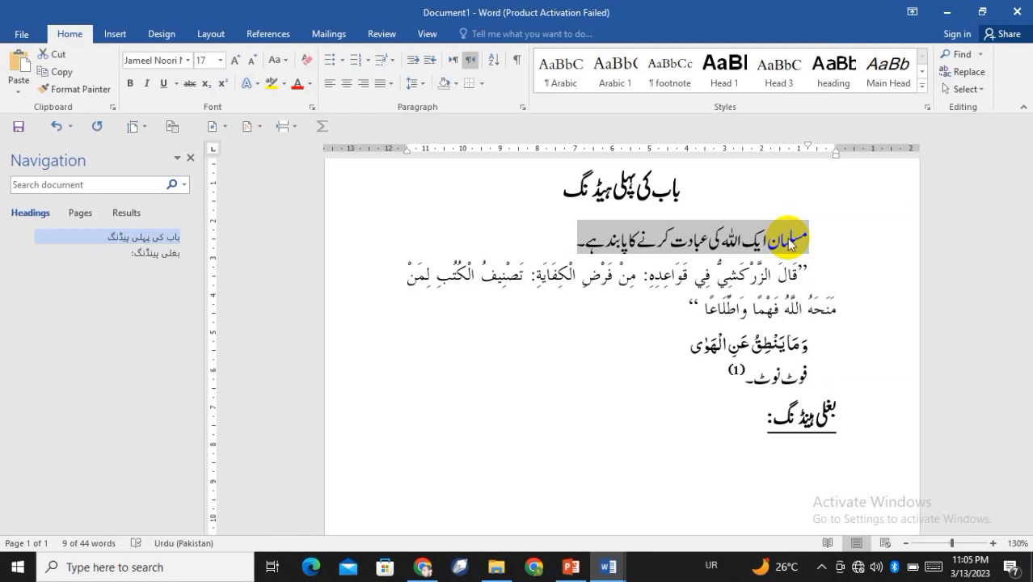
pyautogui.hotkey('ctrl', 'c')
pyautogui.press('End')
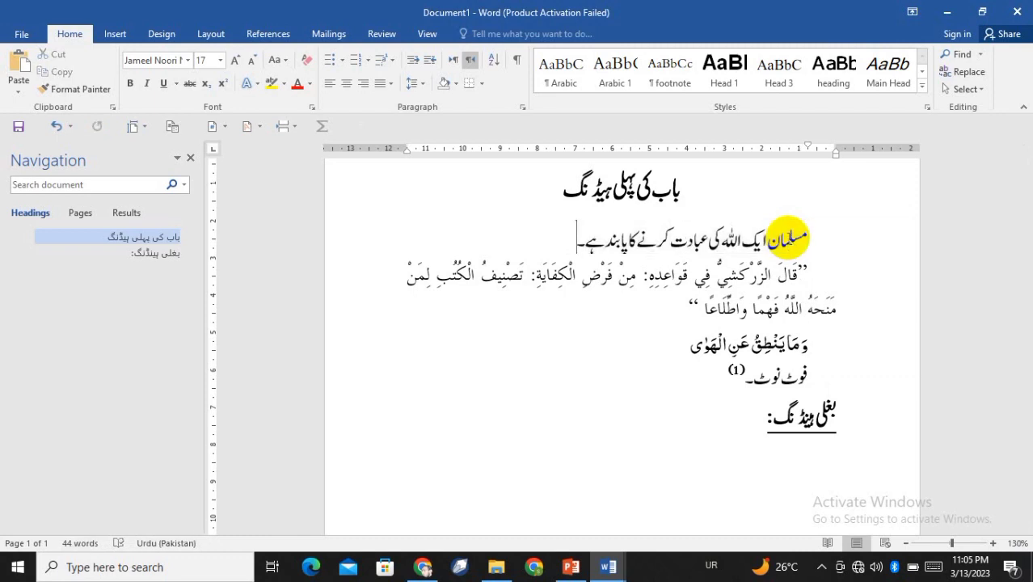
pyautogui.hotkey('ctrl', 'v')
pyautogui.hotkey('ctrl', 'v')
pyautogui.hotkey('ctrl', 'v')
pyautogui.hotkey('ctrl', 'v')
pyautogui.hotkey('ctrl', 'v')
pyautogui.hotkey('ctrl', 'v')
pyautogui.hotkey('ctrl', 'v')
pyautogui.hotkey('ctrl', 'v')
pyautogui.hotkey('ctrl', 'v')
pyautogui.hotkey('ctrl', 'v')
pyautogui.hotkey('ctrl', 'v')
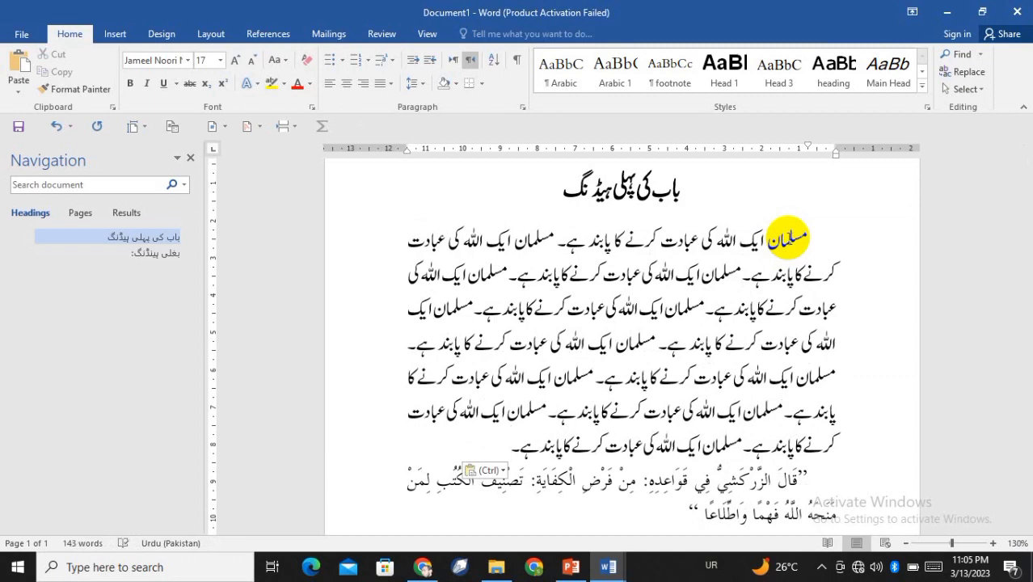
# Step: Copy the whole multi-line paragraph and paste it repeatedly before the Arabic quotation, extending the document to about ten pages
pyautogui.tripleClick(789, 240)
pyautogui.hotkey('ctrl', 'c')
pyautogui.press('Left')
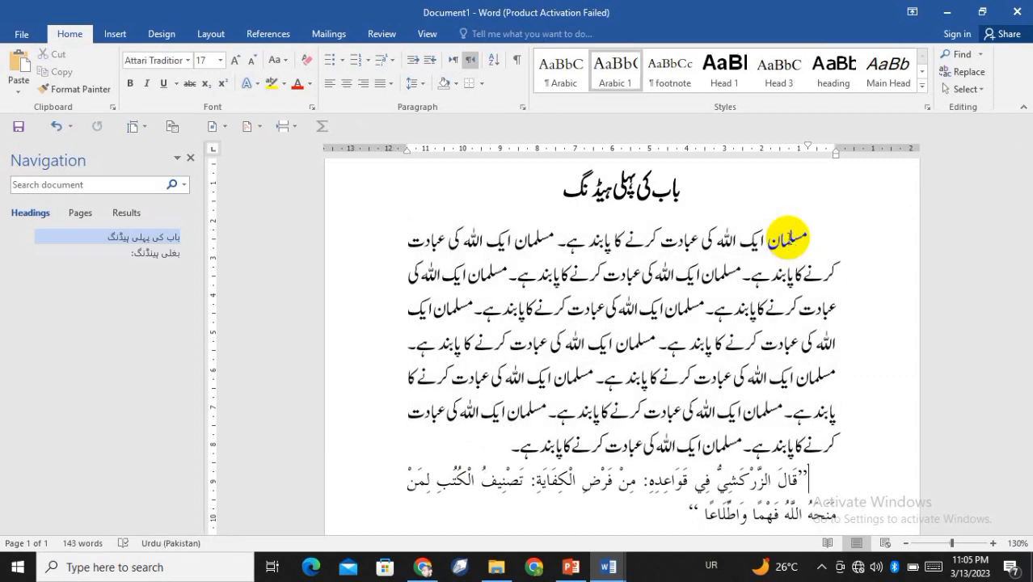
pyautogui.press('Return')
pyautogui.hotkey('ctrl', 'v')
pyautogui.hotkey('ctrl', 'v')
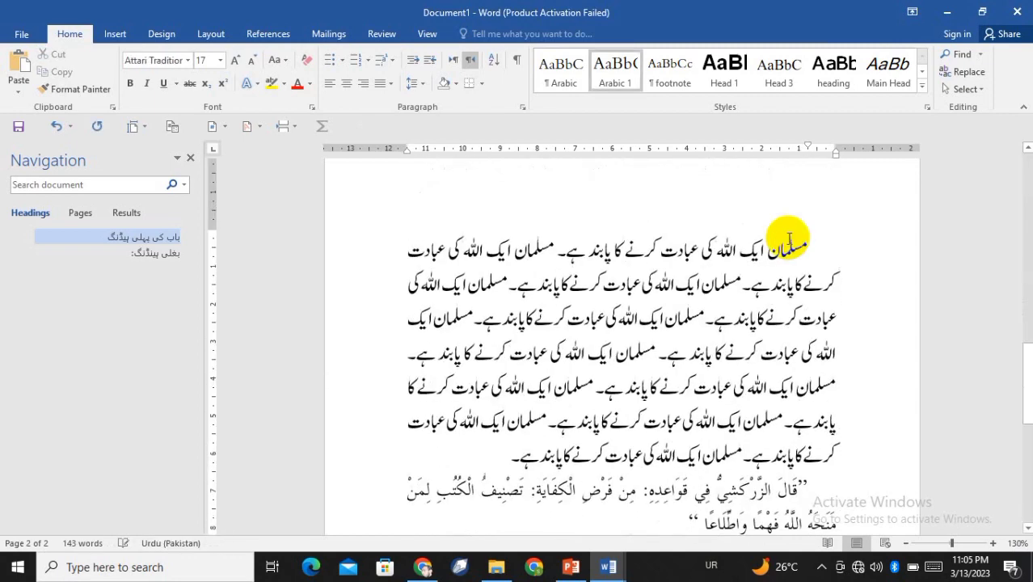
pyautogui.hotkey('ctrl', 'v')
pyautogui.hotkey('ctrl', 'v')
pyautogui.hotkey('ctrl', 'v')
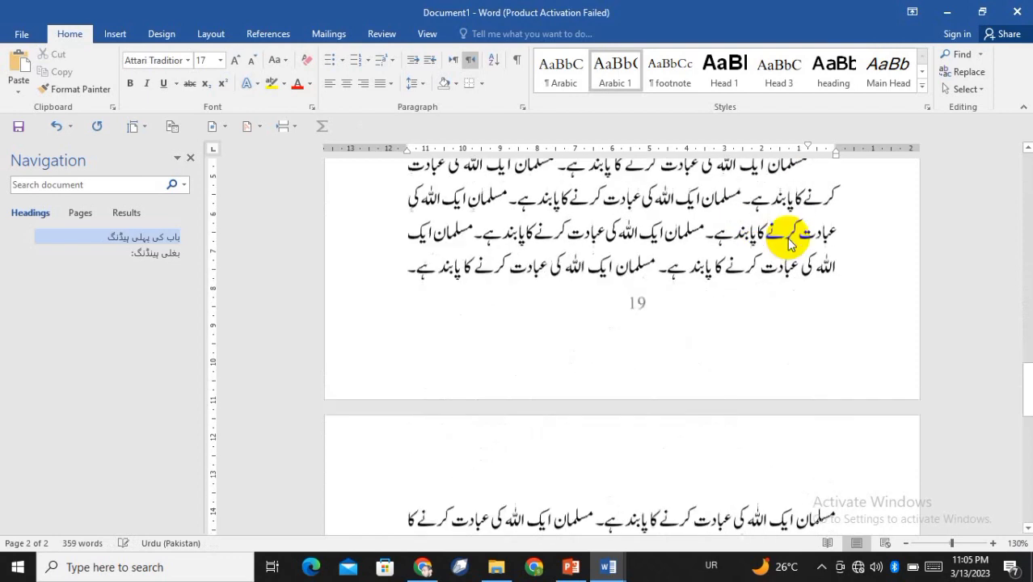
pyautogui.hotkey('ctrl', 'v')
pyautogui.hotkey('ctrl', 'v')
pyautogui.hotkey('ctrl', 'v')
pyautogui.hotkey('ctrl', 'v')
pyautogui.hotkey('ctrl', 'v')
pyautogui.hotkey('ctrl', 'v')
pyautogui.hotkey('ctrl', 'v')
pyautogui.hotkey('ctrl', 'v')
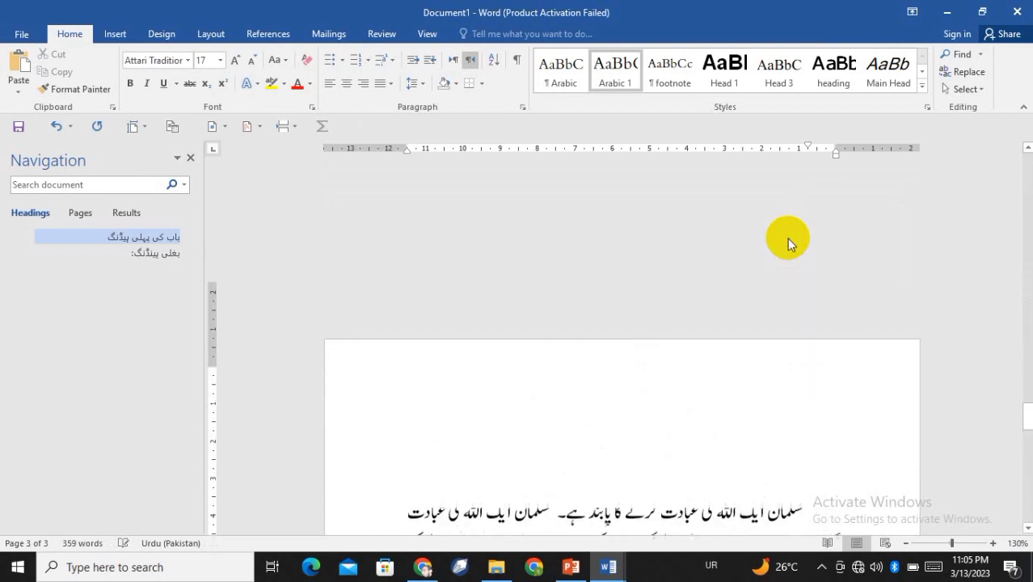
pyautogui.hotkey('ctrl', 'v')
pyautogui.hotkey('ctrl', 'v')
pyautogui.hotkey('ctrl', 'v')
pyautogui.hotkey('ctrl', 'v')
pyautogui.hotkey('ctrl', 'v')
pyautogui.hotkey('ctrl', 'v')
pyautogui.hotkey('ctrl', 'v')
pyautogui.hotkey('ctrl', 'v')
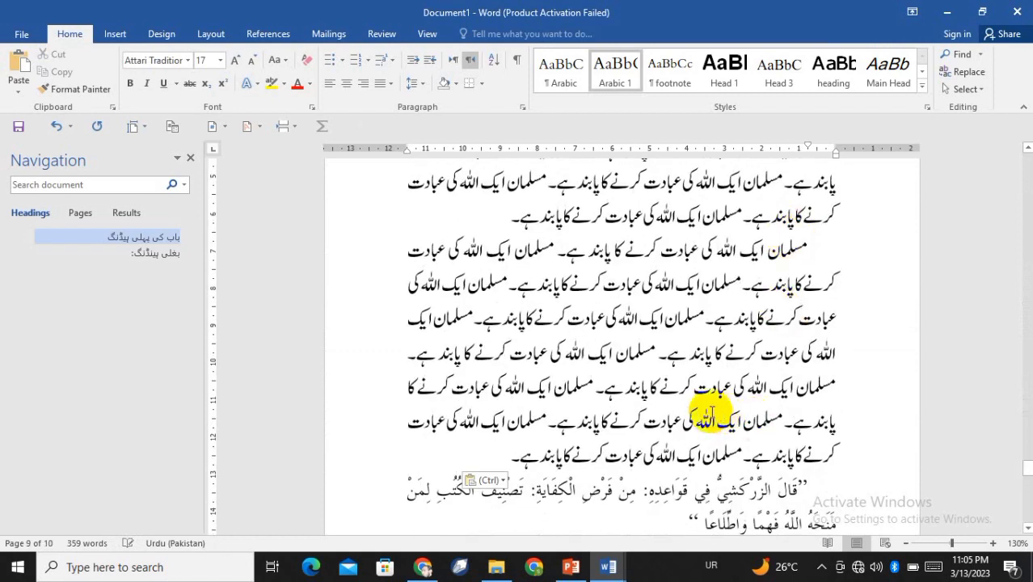
# Step: Delete the footnote reference mark after "فوٹ نوٹ۔" near the end of the document, removing its footnote
pyautogui.scroll(-3, 724, 416)
pyautogui.scroll(-3, 723, 414)
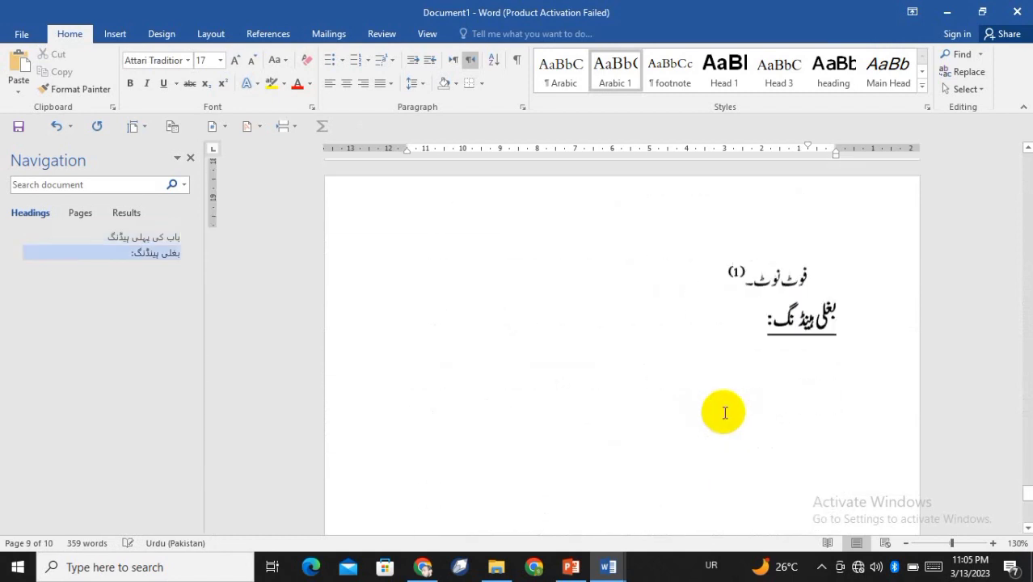
pyautogui.scroll(1, 721, 411)
pyautogui.click(746, 353)
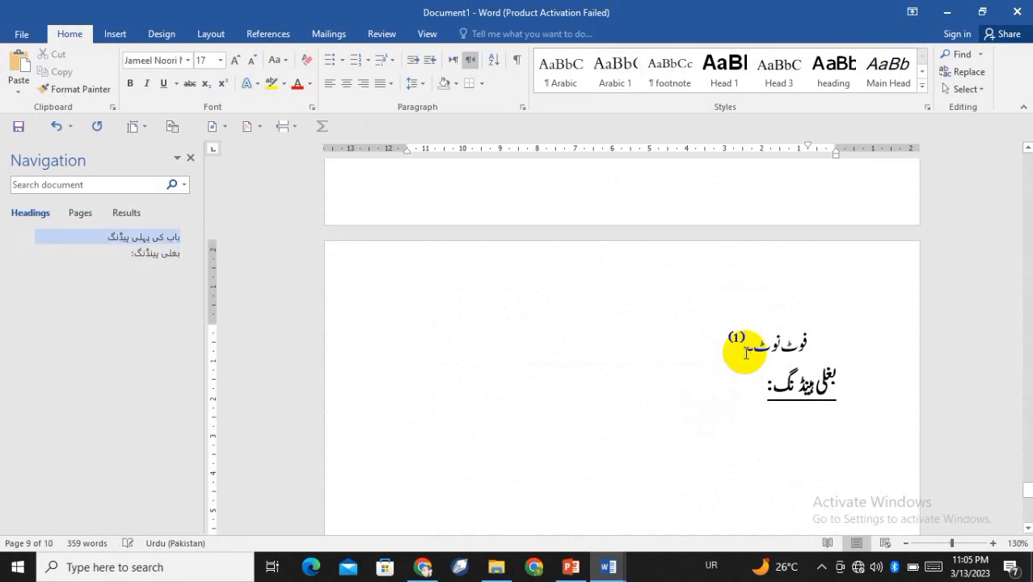
pyautogui.press('BackSpace')
pyautogui.press('BackSpace')
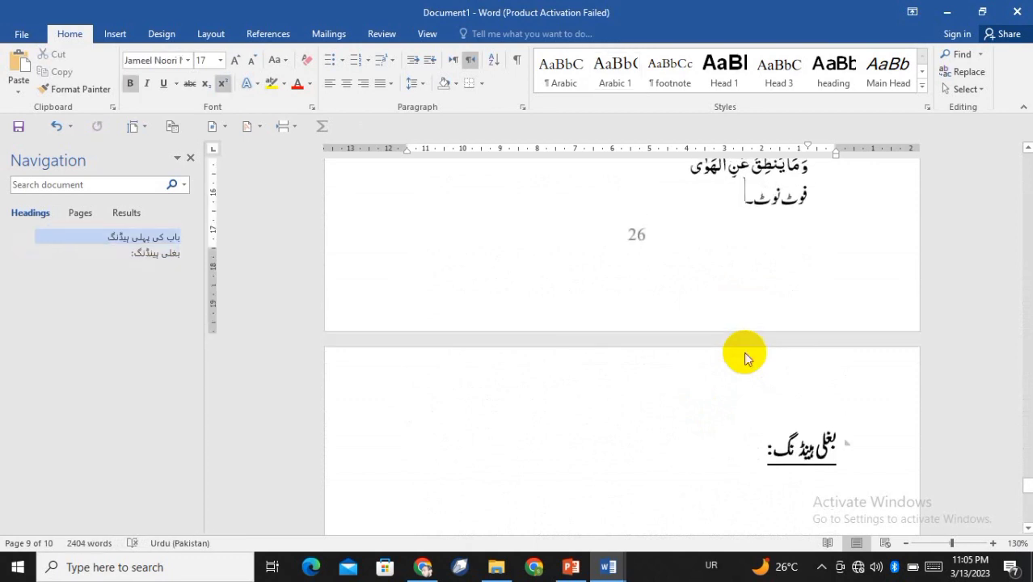
# Step: Delete the text of the underlined side heading on the last page
pyautogui.click(735, 450)
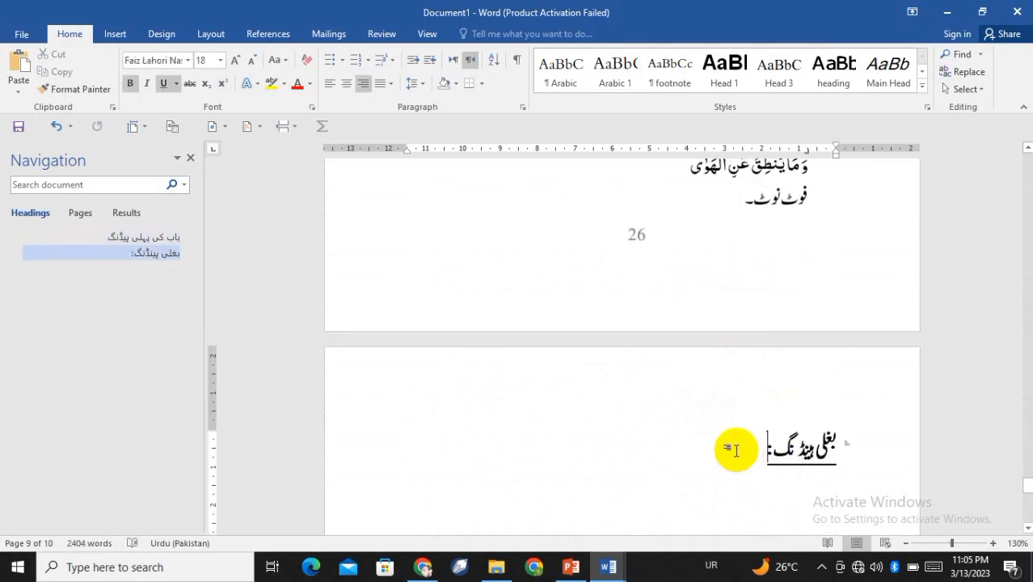
pyautogui.hotkey('shift', 'Home')
pyautogui.press('BackSpace')
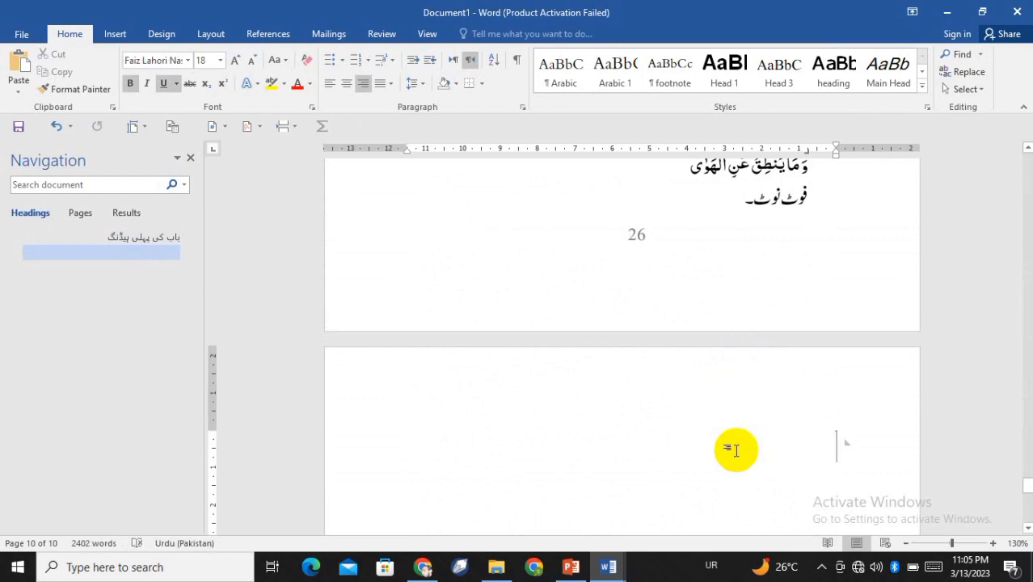
# Step: Insert an endnote at the end of the second-to-last paragraph on the page numbered 25
pyautogui.scroll(5, 716, 346)
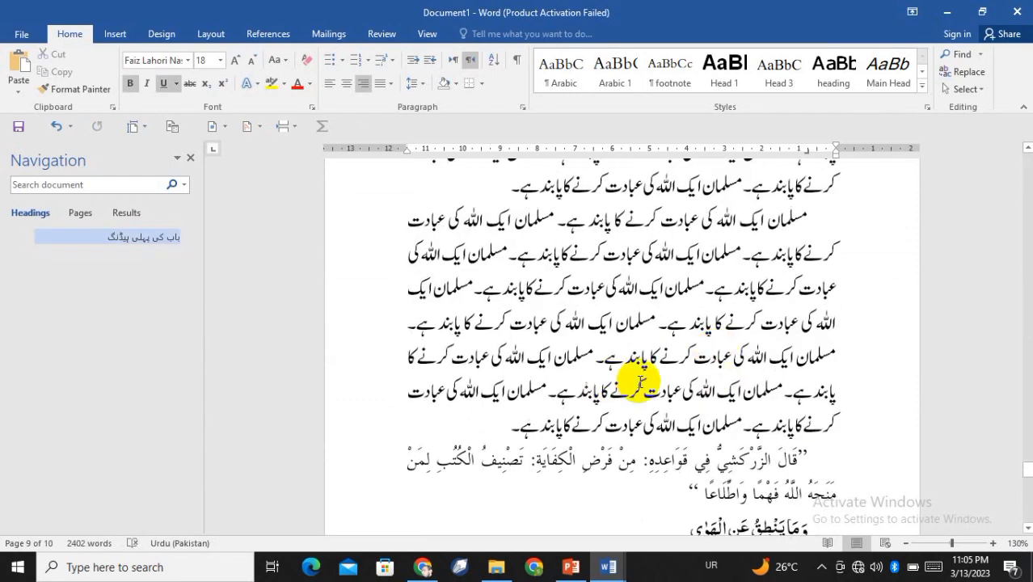
pyautogui.scroll(5, 639, 381)
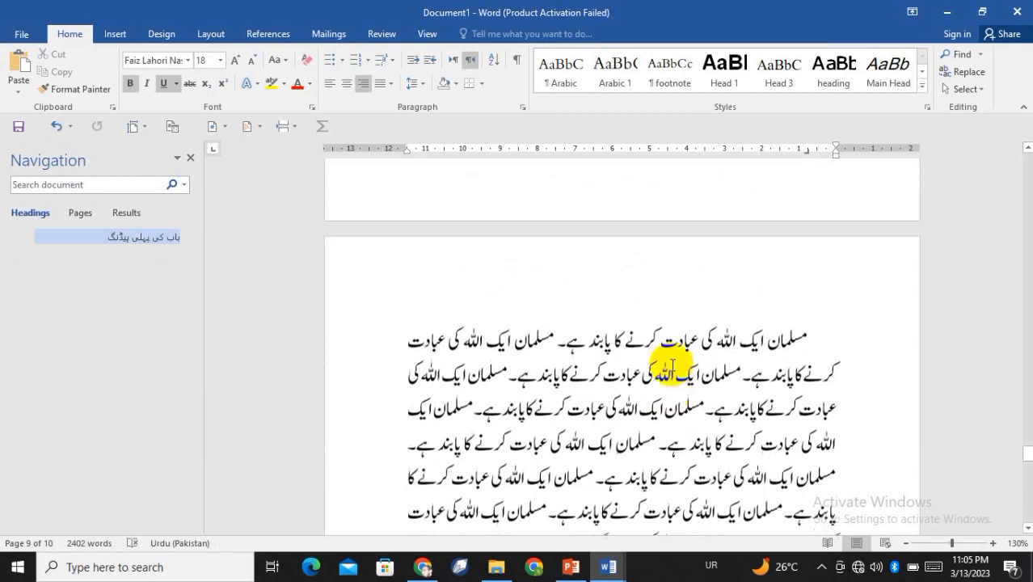
pyautogui.scroll(3, 671, 372)
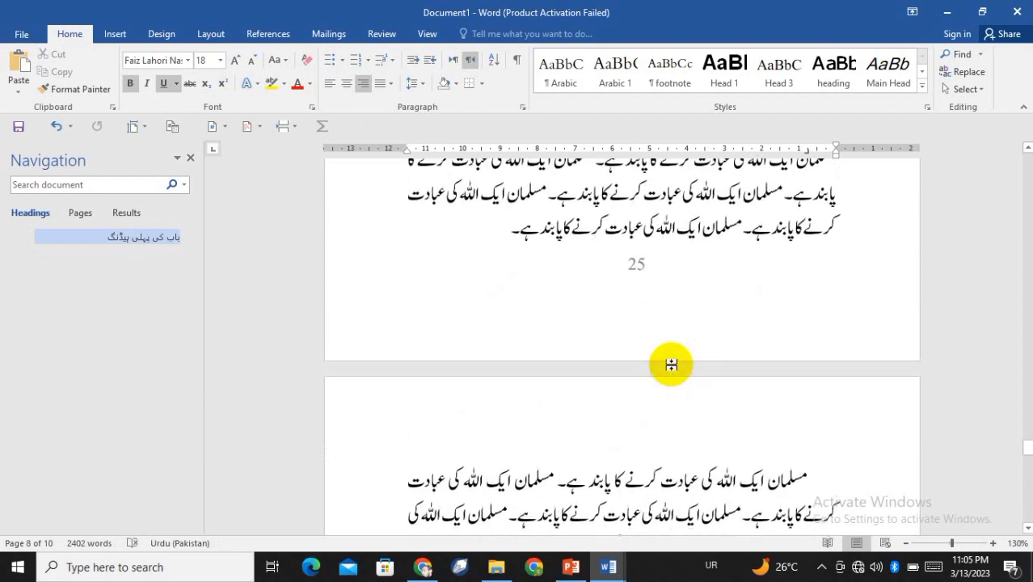
pyautogui.scroll(3, 516, 237)
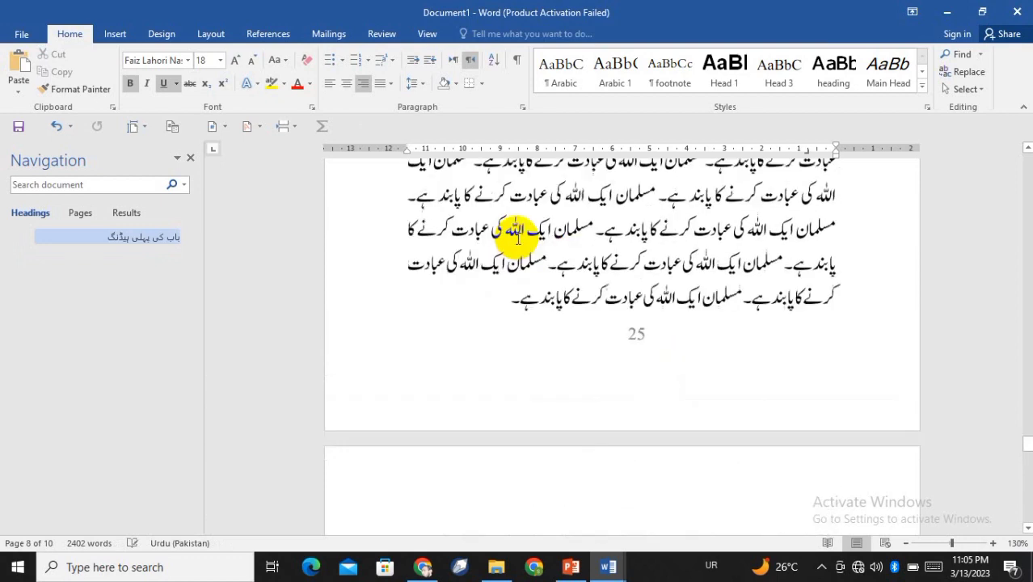
pyautogui.scroll(1, 517, 238)
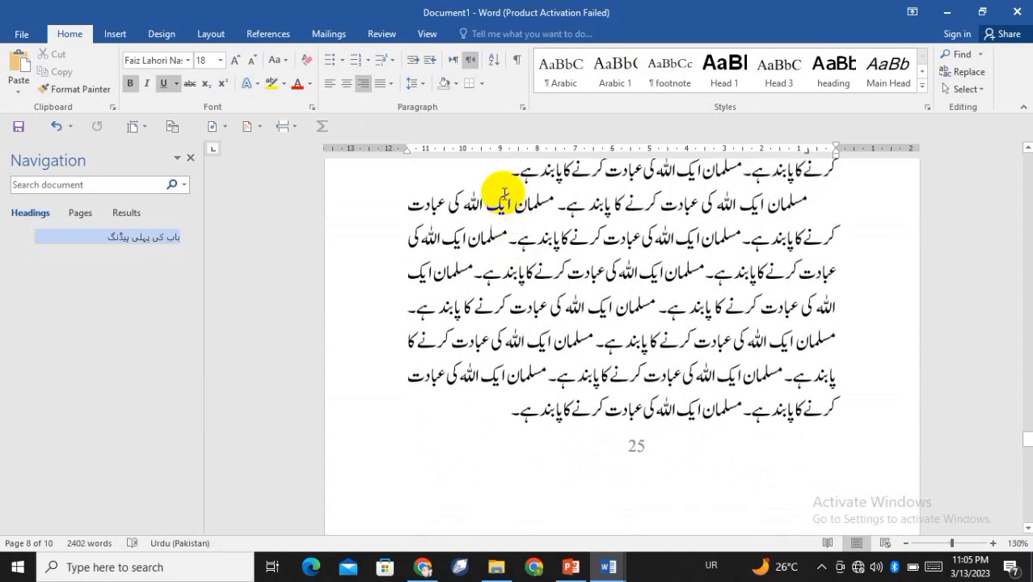
pyautogui.scroll(1, 497, 203)
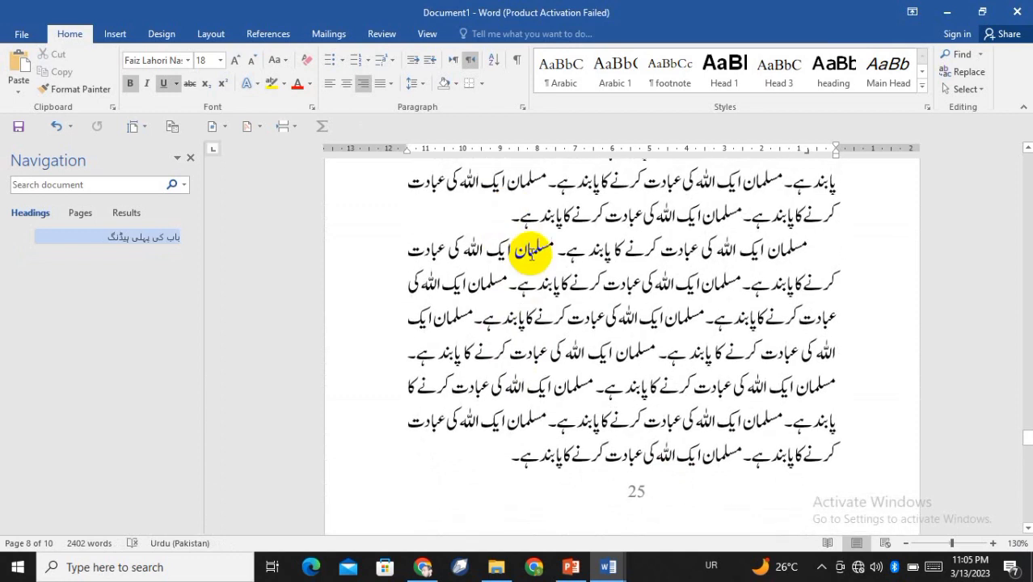
pyautogui.click(507, 222)
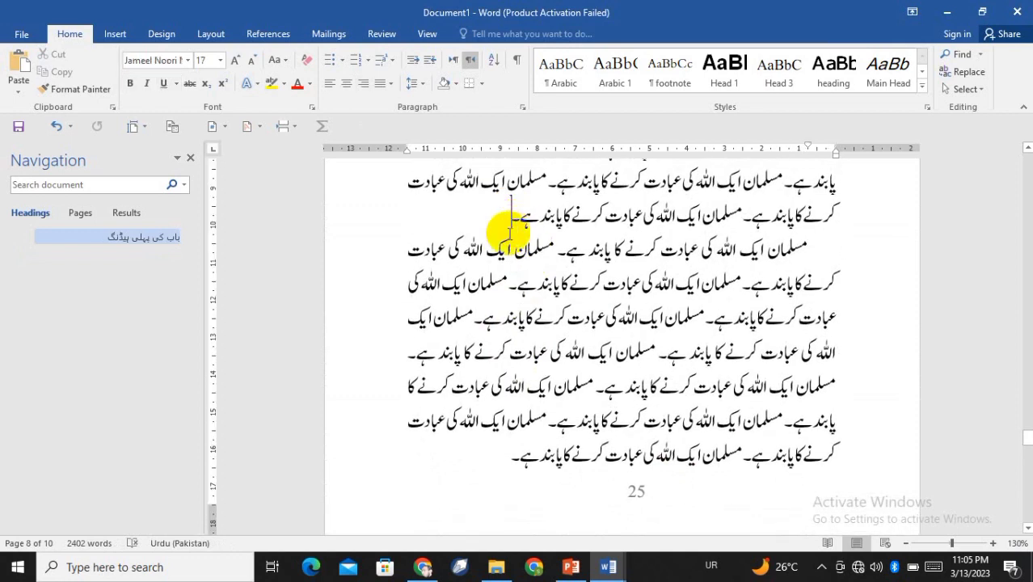
pyautogui.click(271, 37)
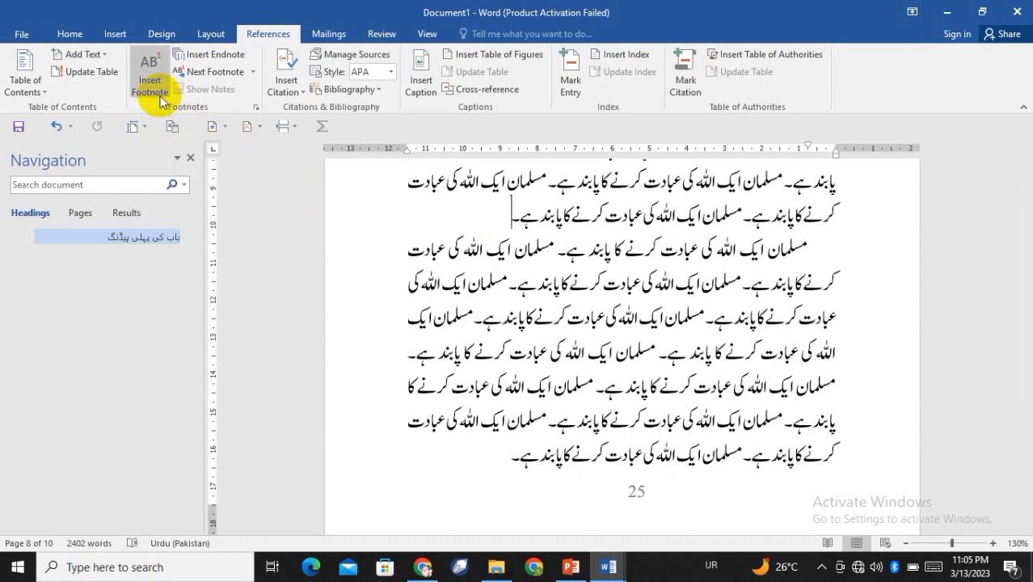
pyautogui.click(217, 63)
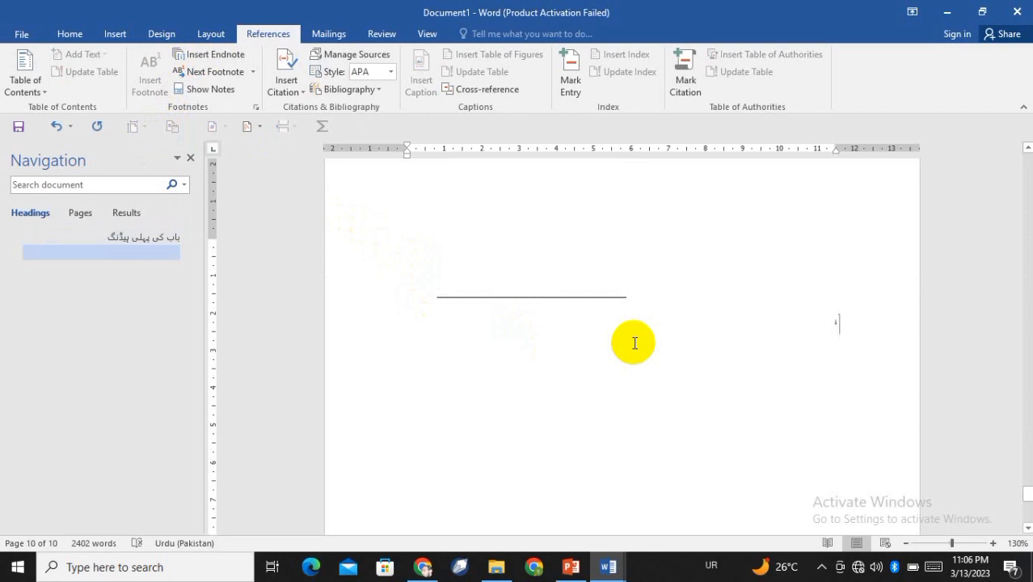
pyautogui.scroll(5, 632, 341)
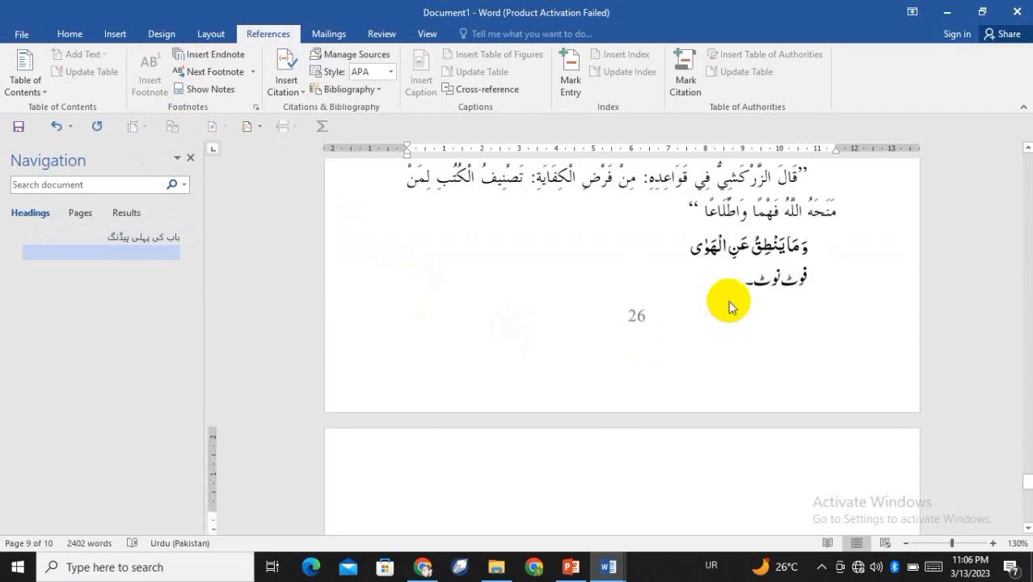
# Step: Check the endnote area on the last page, and cut the endnote reference mark from the end of the paragraph on page 25
pyautogui.scroll(-3, 712, 283)
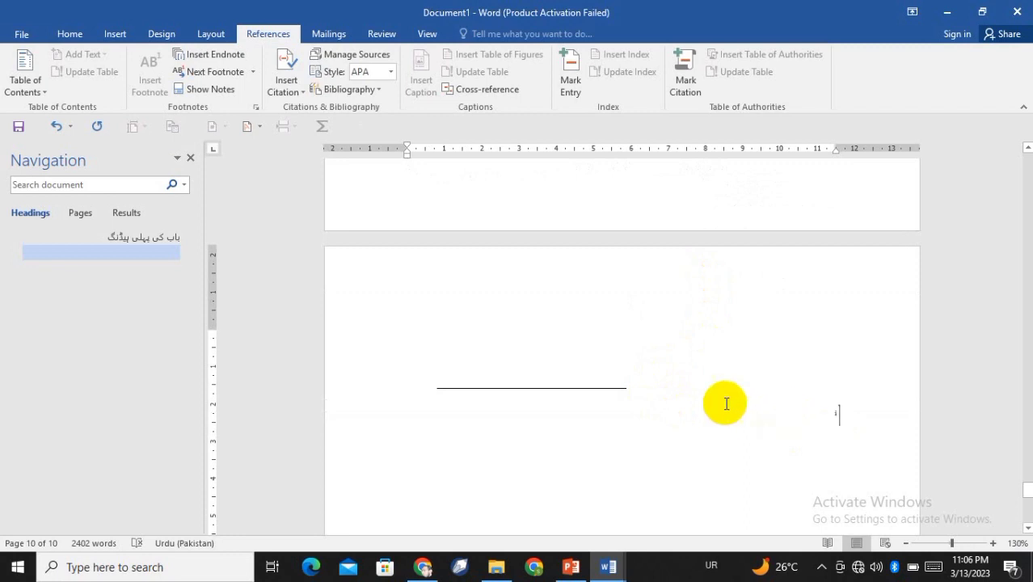
pyautogui.scroll(3, 668, 364)
pyautogui.scroll(-3, 711, 364)
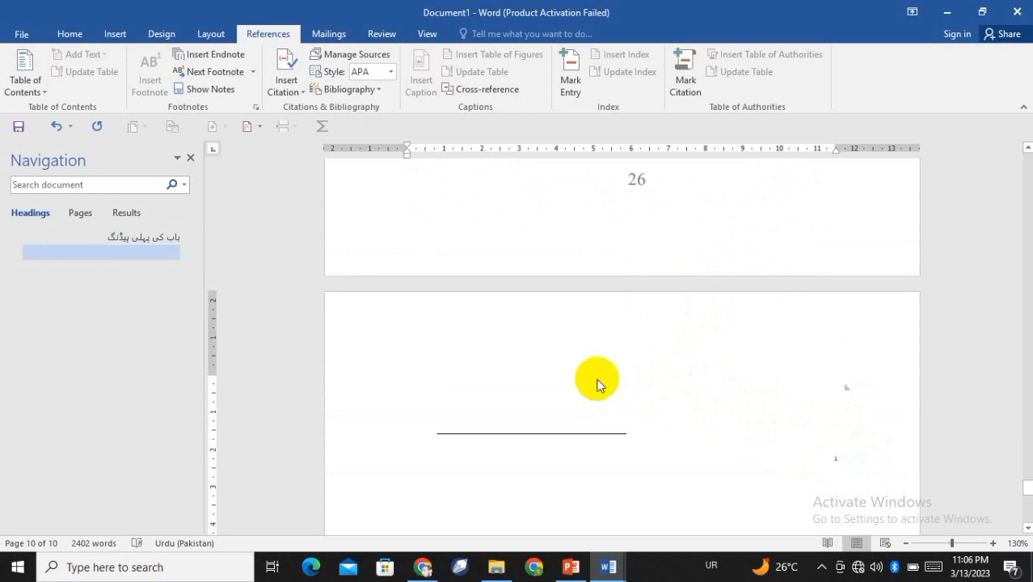
pyautogui.scroll(3, 600, 383)
pyautogui.scroll(10, 682, 361)
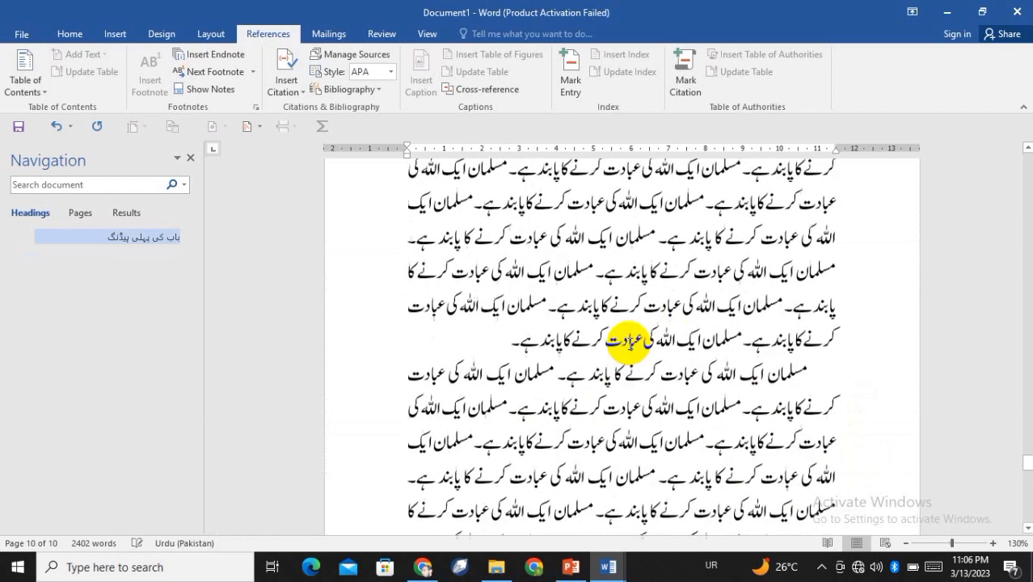
pyautogui.scroll(6, 628, 342)
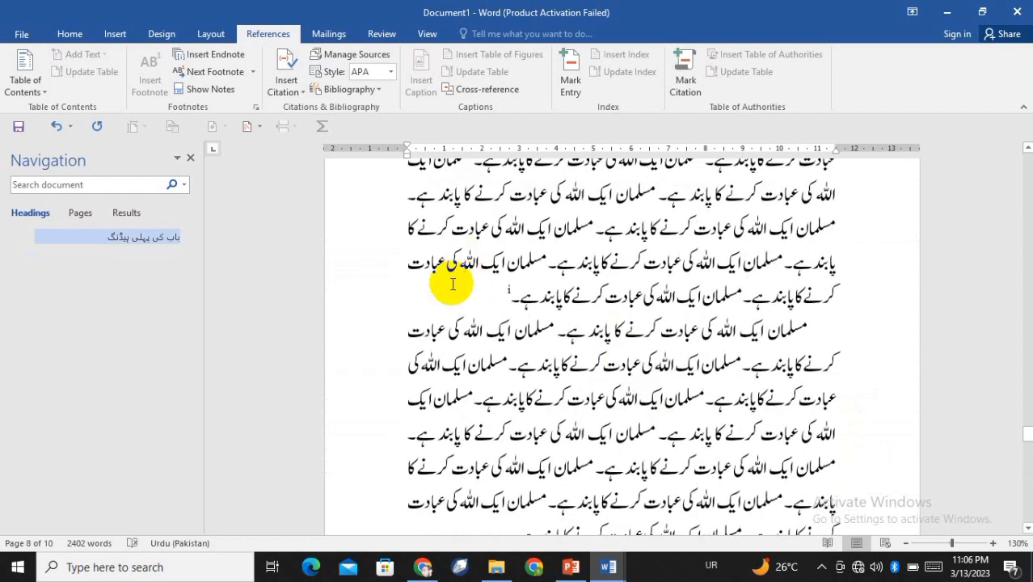
pyautogui.click(521, 299)
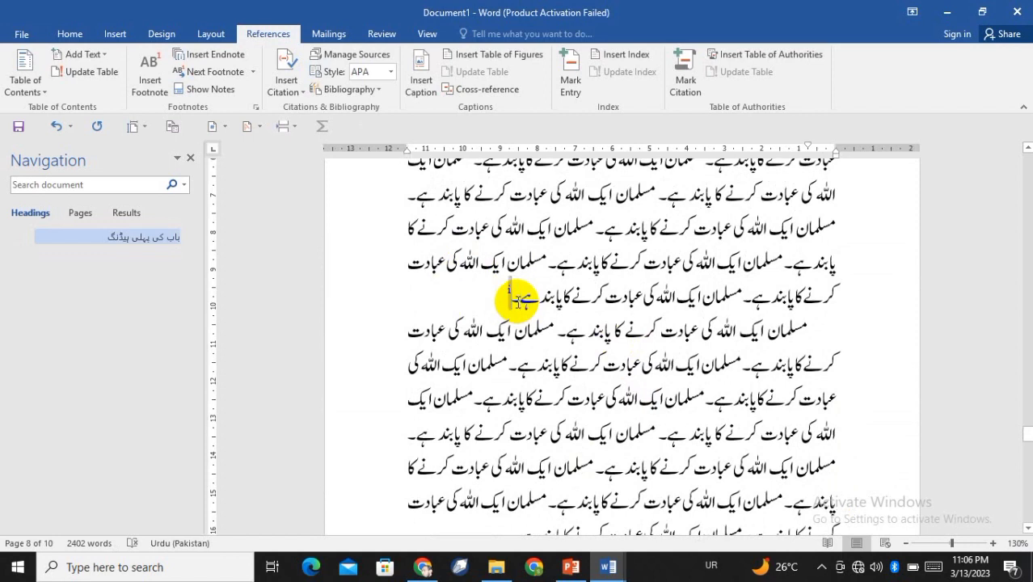
pyautogui.press('BackSpace')
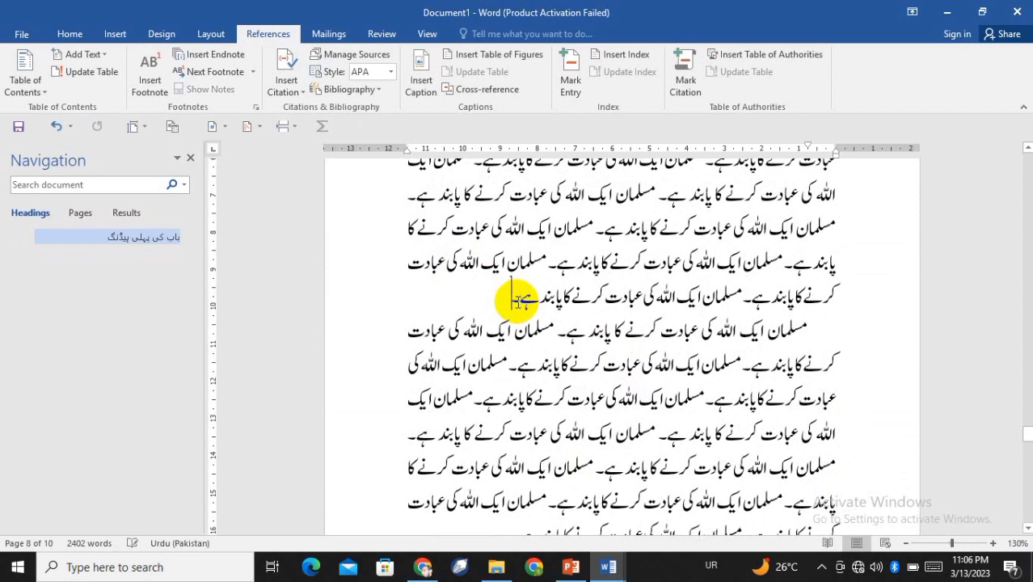
# Step: Paste the cut endnote mark at the end of the first paragraph under the chapter heading, and select it with the full stop
pyautogui.scroll(6, 670, 202)
pyautogui.scroll(10, 670, 201)
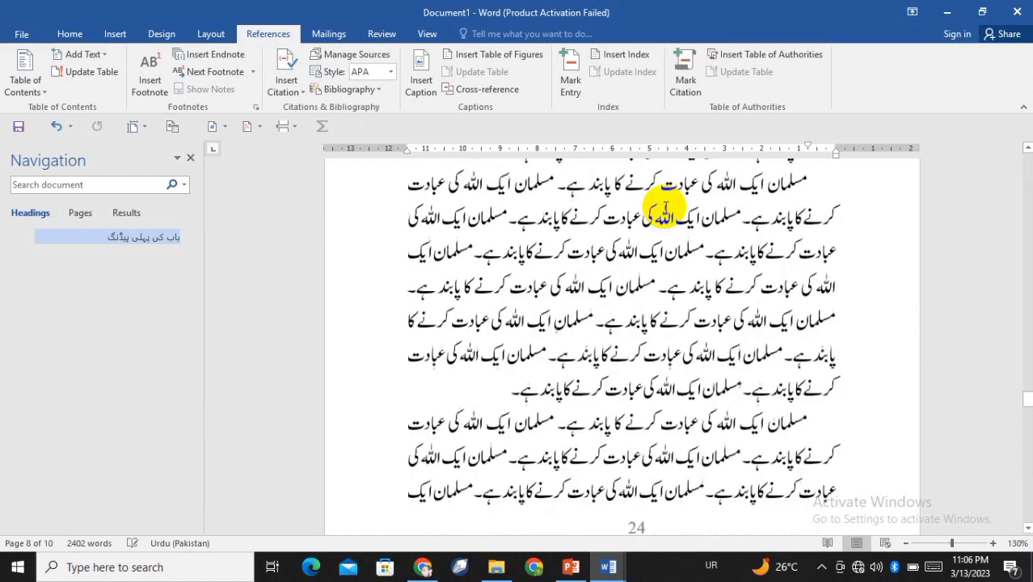
pyautogui.scroll(10, 659, 209)
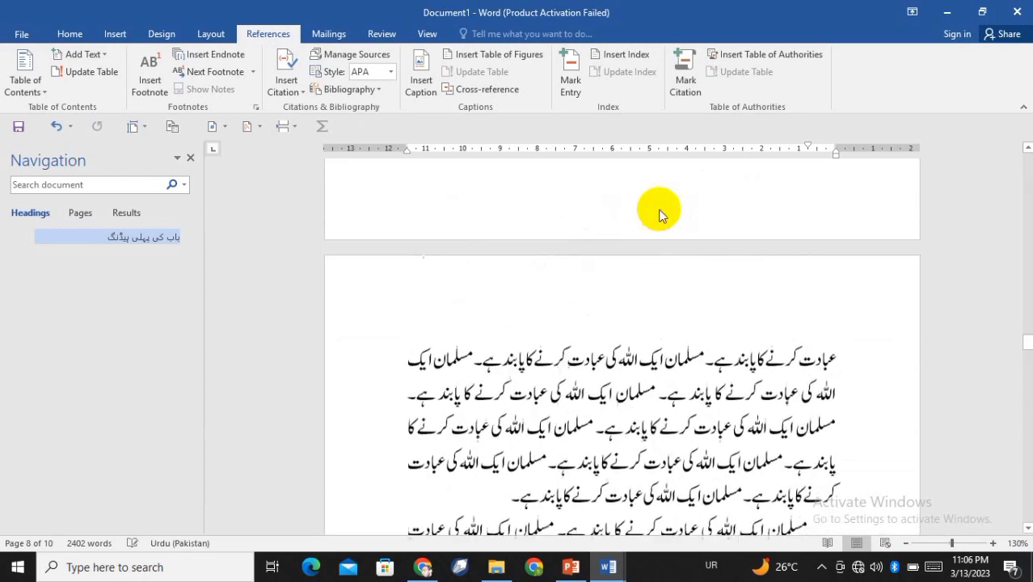
pyautogui.scroll(10, 659, 209)
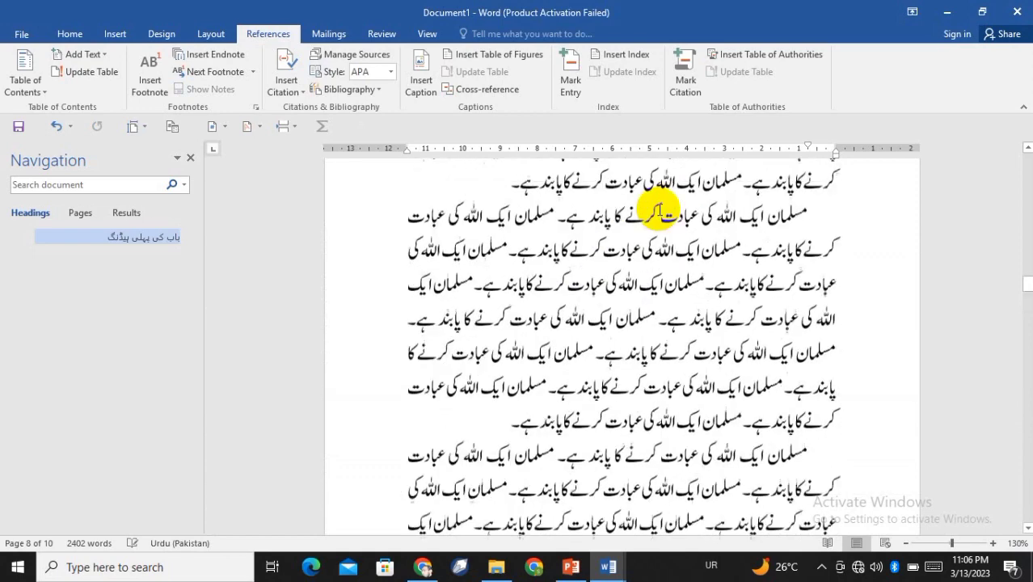
pyautogui.scroll(4, 659, 209)
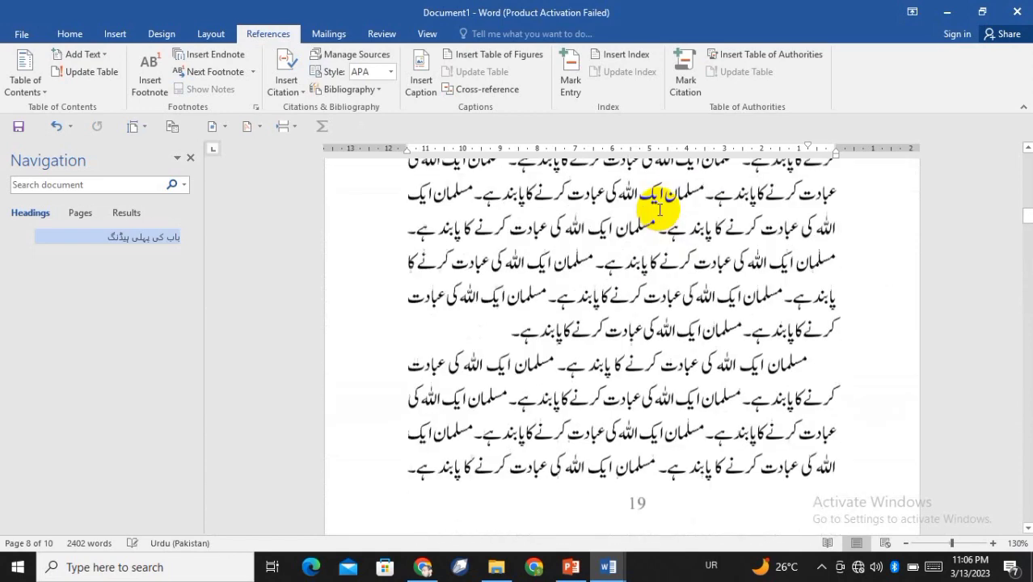
pyautogui.click(635, 279)
pyautogui.hotkey('ctrl', 'Home')
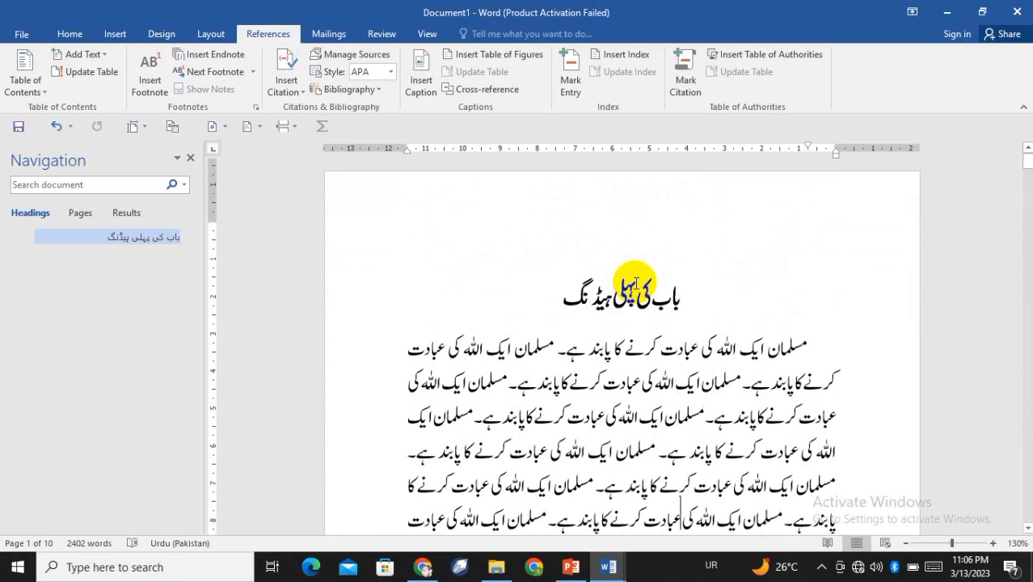
pyautogui.scroll(-3, 635, 281)
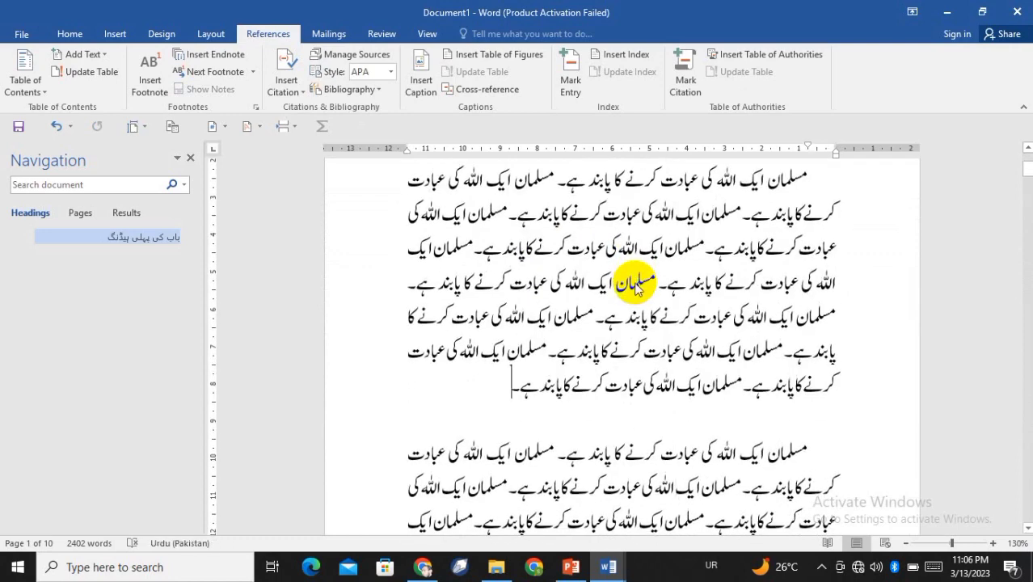
pyautogui.hotkey('ctrl', 'v')
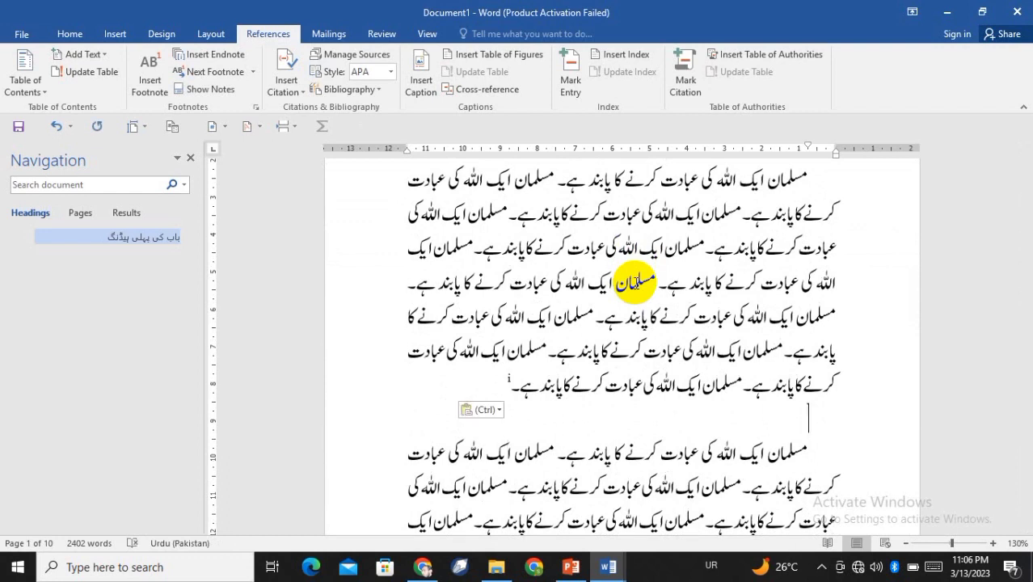
pyautogui.hotkey('shift', 'Right')
pyautogui.hotkey('shift', 'Right')
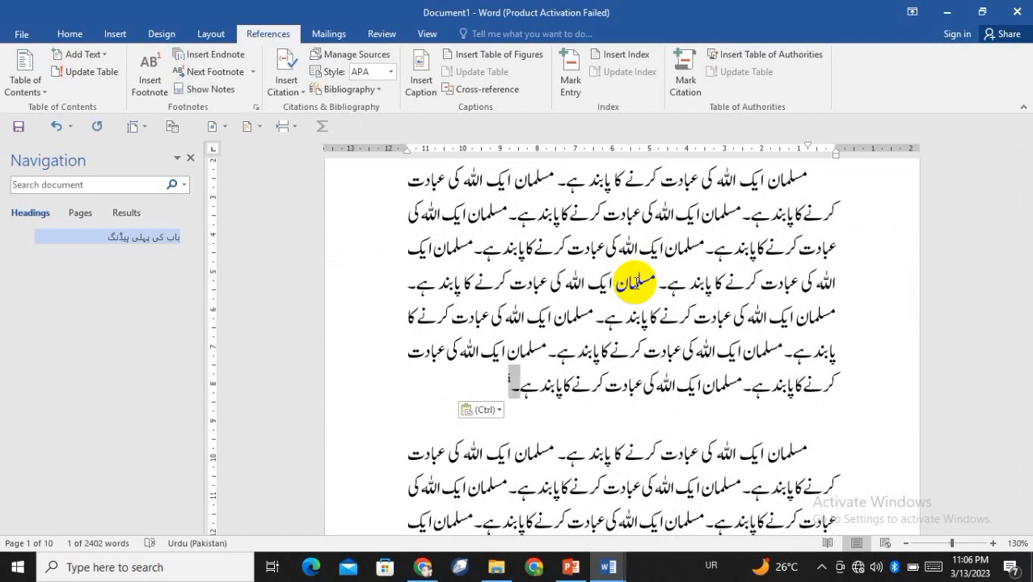
# Step: Paste the endnote mark at the end of the last paragraph on page 18
pyautogui.press('Down')
pyautogui.press('Down')
pyautogui.press('Down')
pyautogui.press('Down')
pyautogui.press('Down')
pyautogui.press('Down')
pyautogui.press('Down')
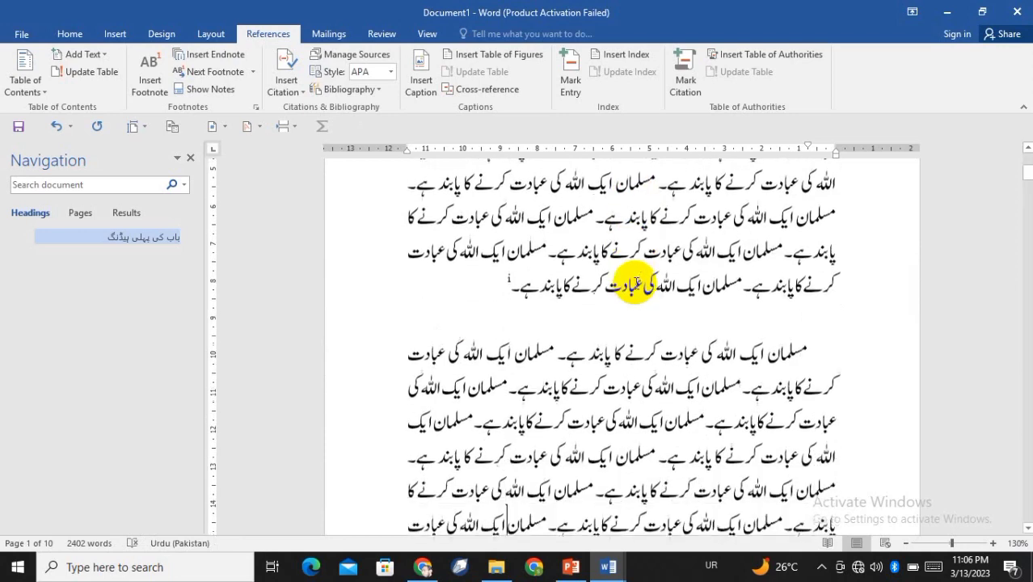
pyautogui.press('Down')
pyautogui.press('Down')
pyautogui.press('Up')
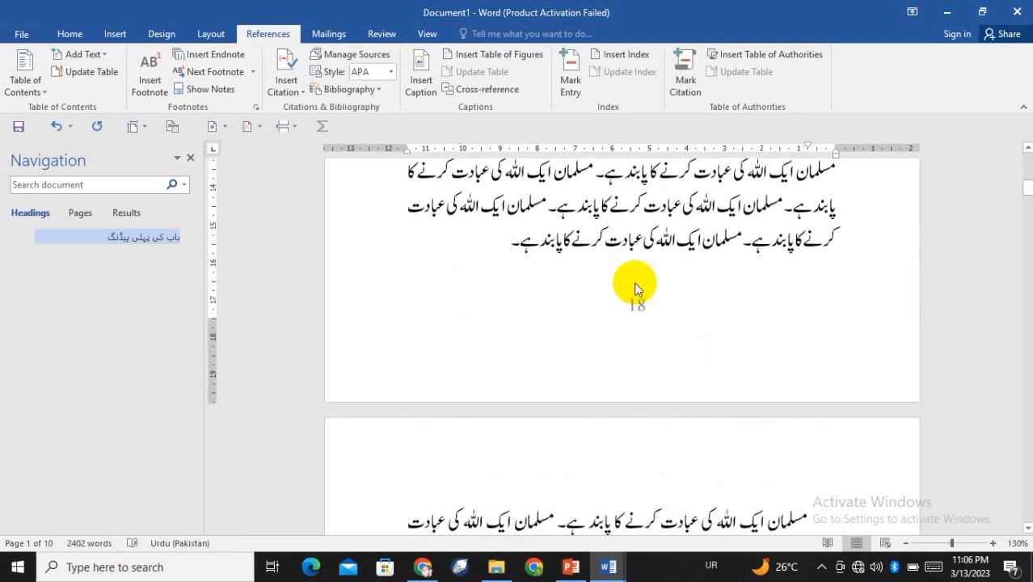
pyautogui.write('i')
# Step: Paste the endnote mark at the end of the first paragraph on page 19
pyautogui.scroll(-4, 635, 283)
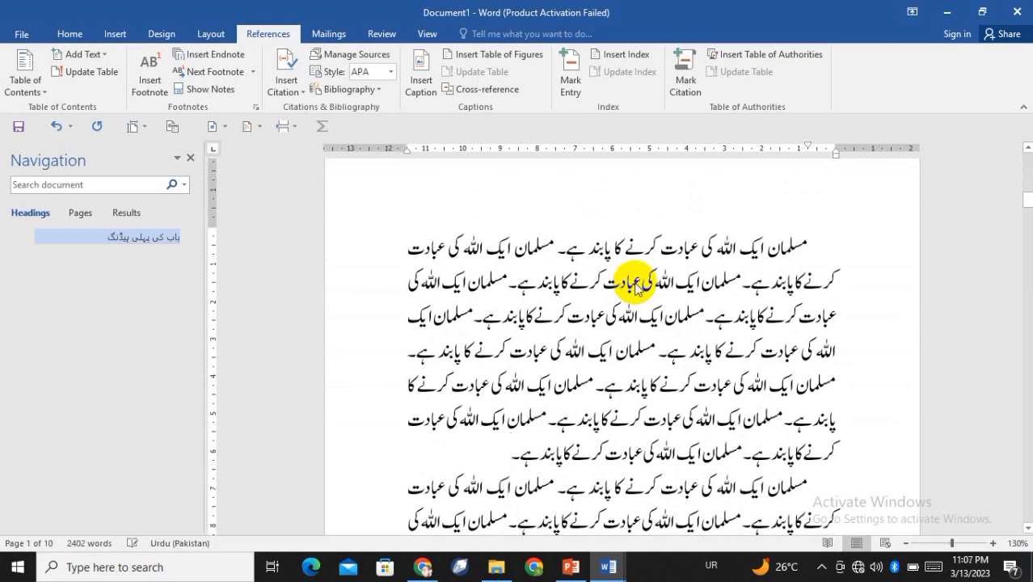
pyautogui.hotkey('ctrl', 'v')
pyautogui.scroll(-3, 636, 283)
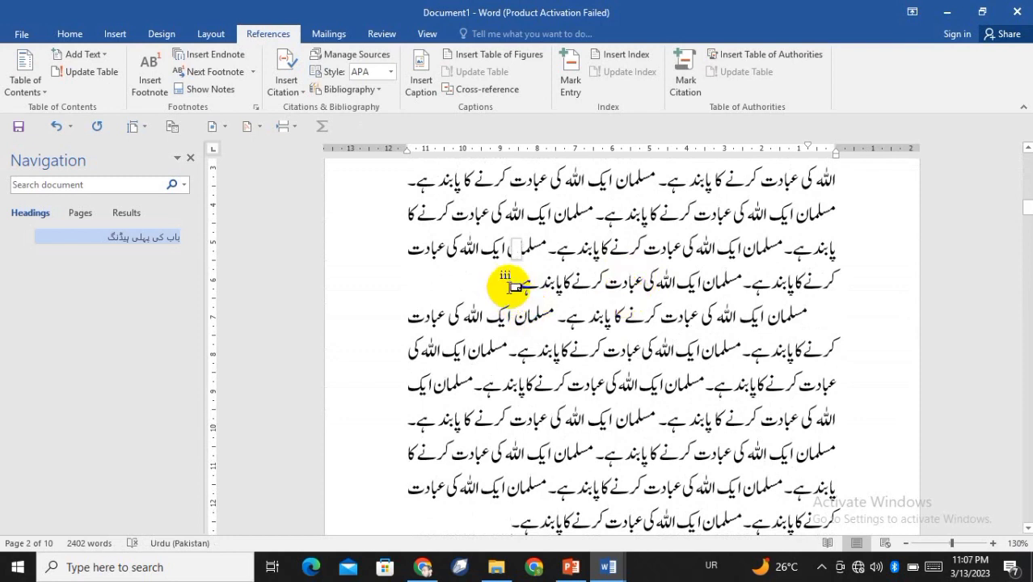
# Step: Select the endnote mark on page 19 and apply the 1, 2, 3 number format to the selected text in the endnote settings
pyautogui.click(506, 279)
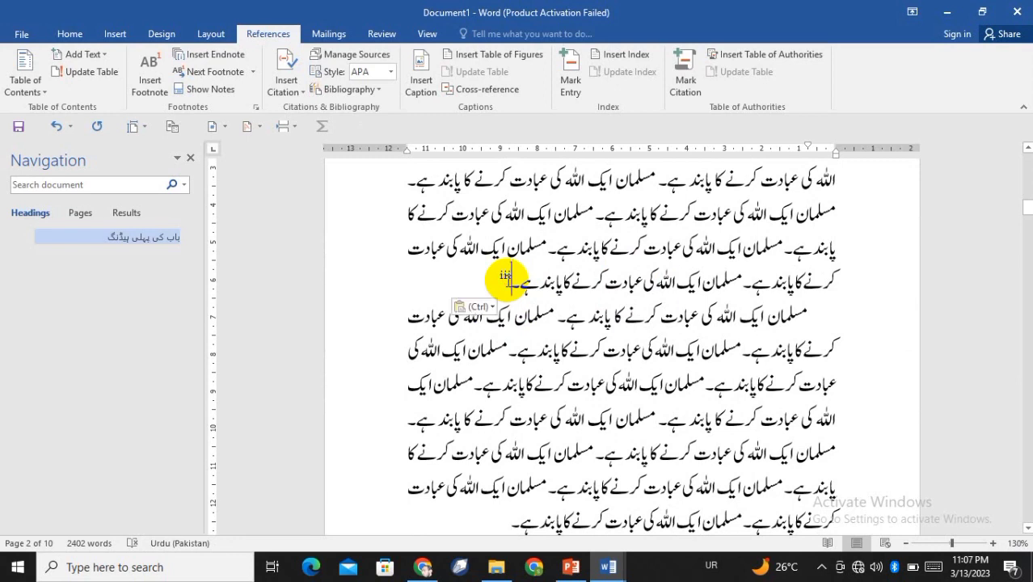
pyautogui.press('Delete')
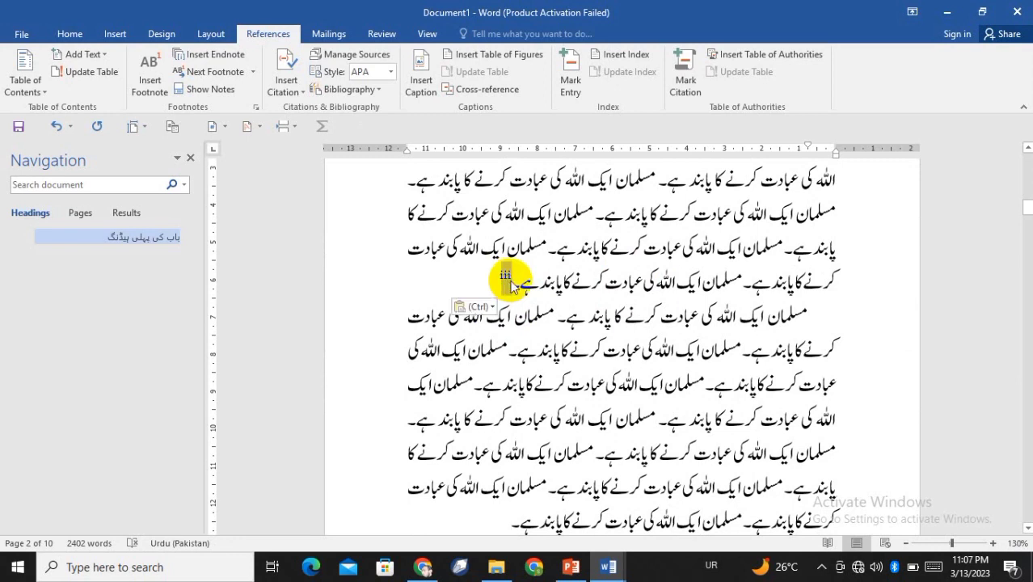
pyautogui.click(257, 108)
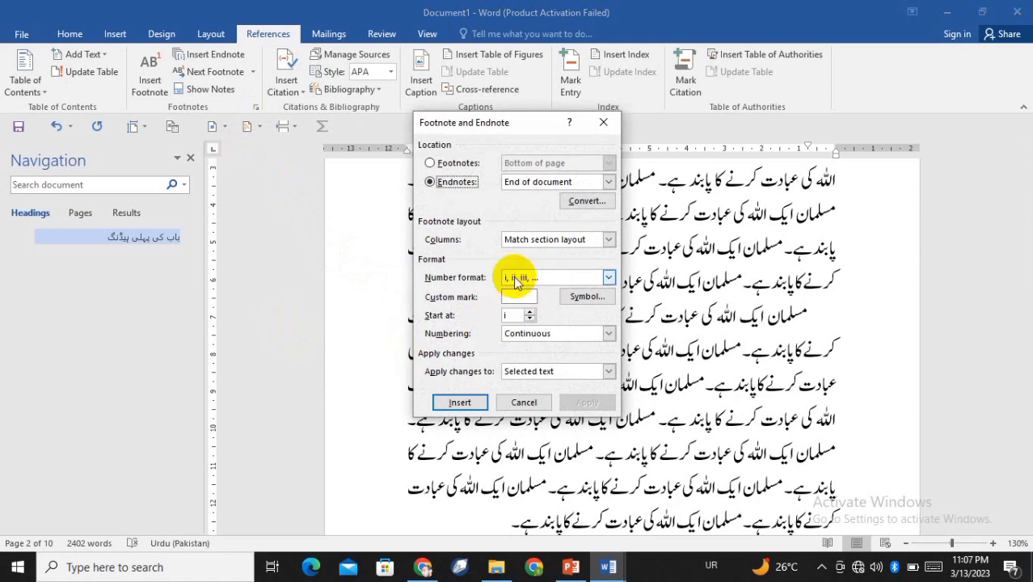
pyautogui.click(610, 277)
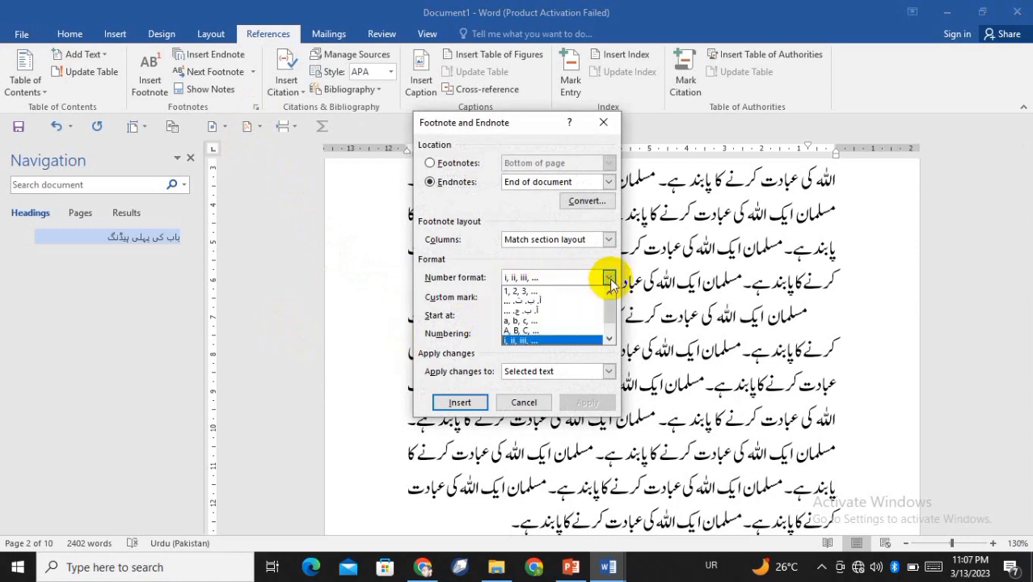
pyautogui.scroll(-1, 568, 314)
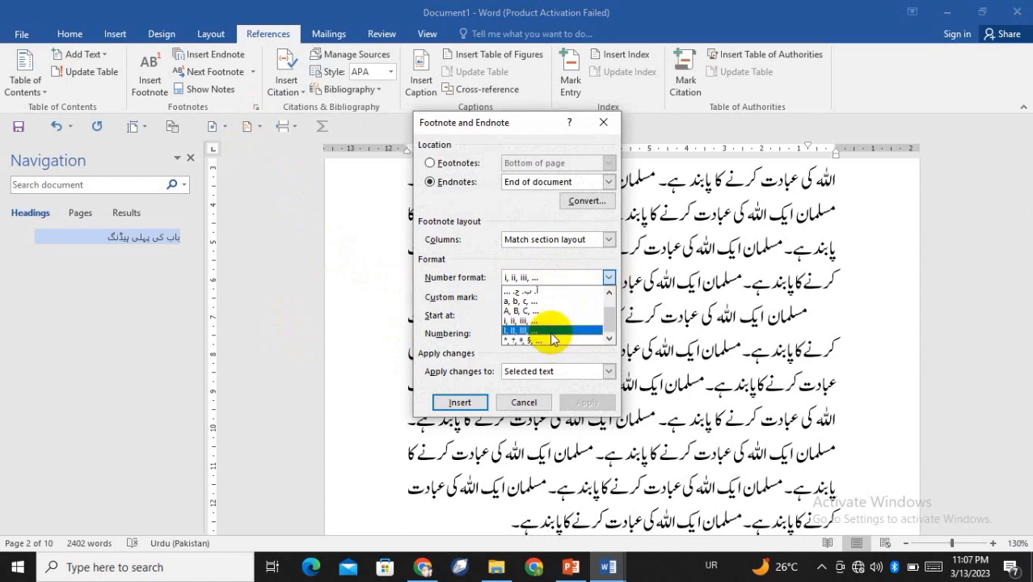
pyautogui.scroll(1, 554, 339)
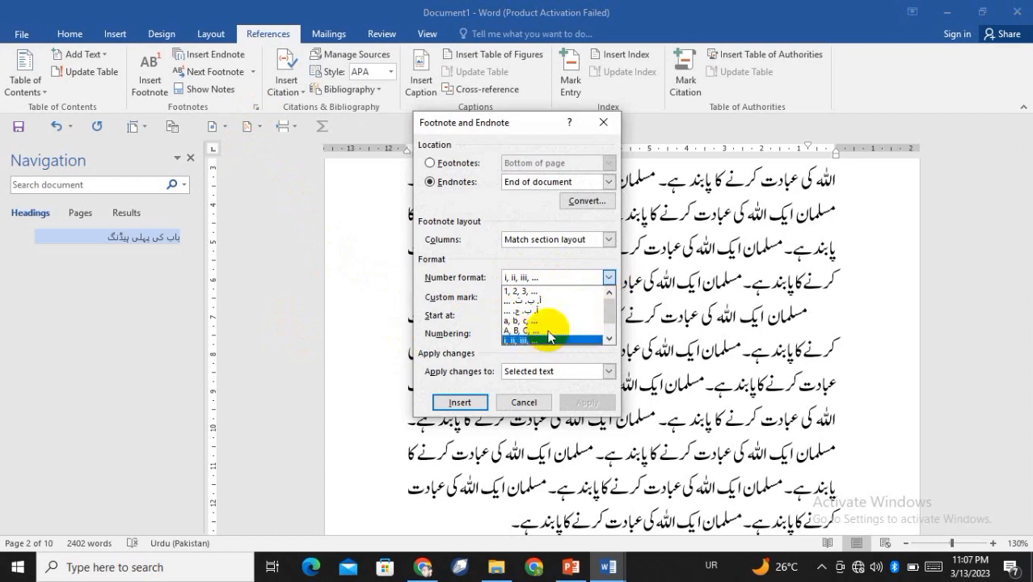
pyautogui.click(537, 291)
pyautogui.click(588, 403)
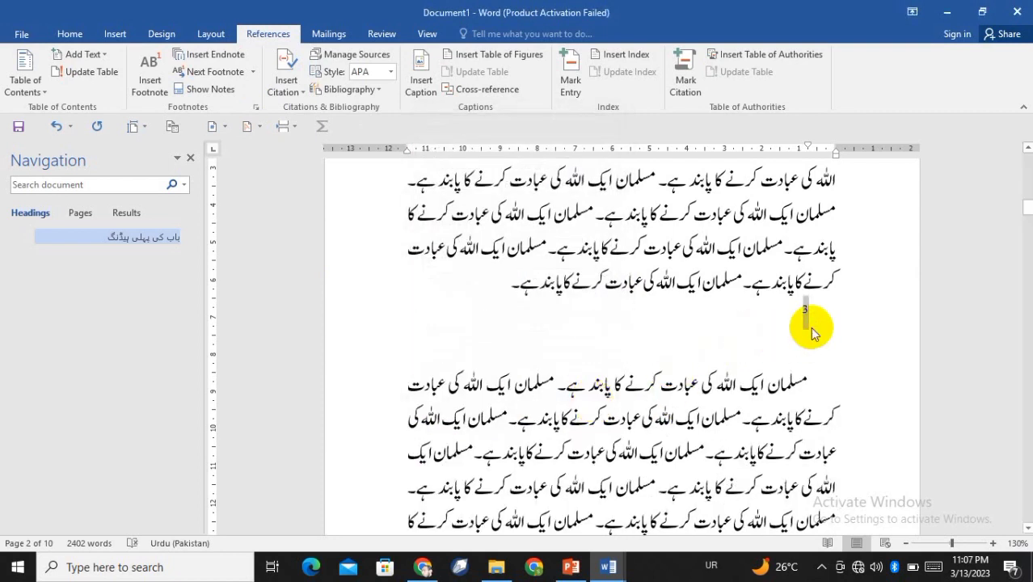
# Step: Compare the endnote marks on pages 18 and 19, and undo the number format change
pyautogui.scroll(14, 813, 328)
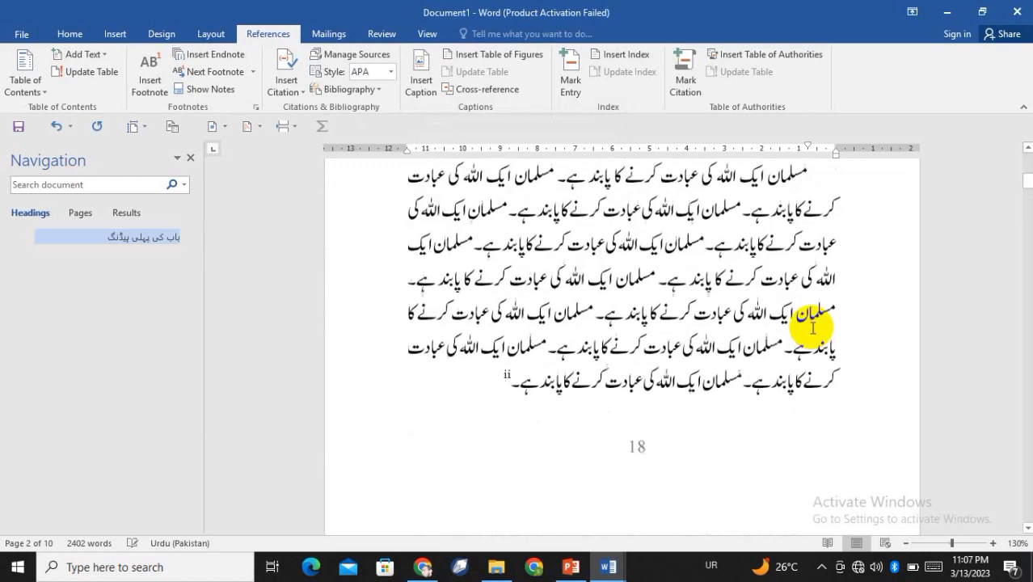
pyautogui.scroll(5, 813, 328)
pyautogui.scroll(-7, 693, 383)
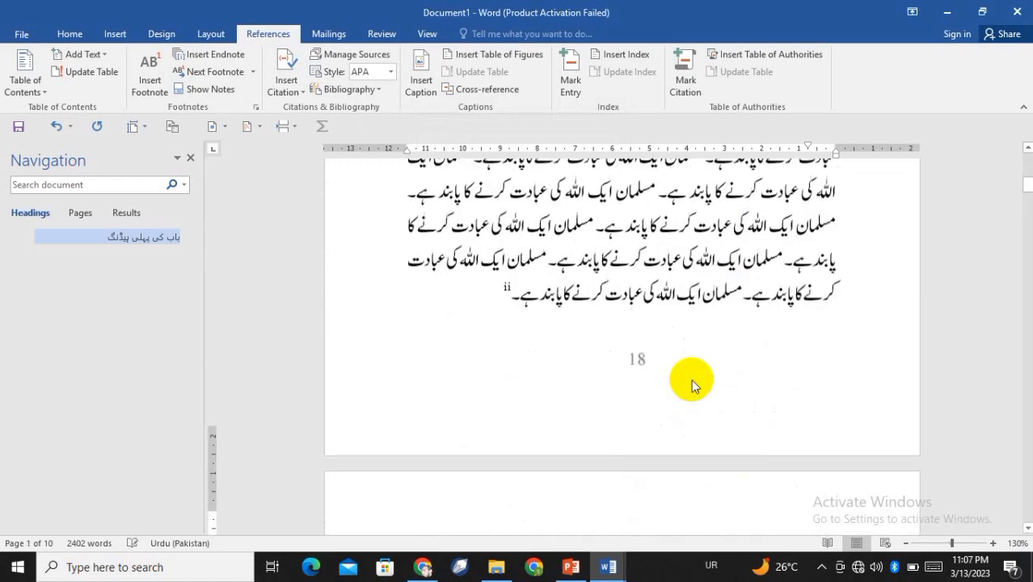
pyautogui.scroll(-6, 691, 380)
pyautogui.scroll(8, 692, 380)
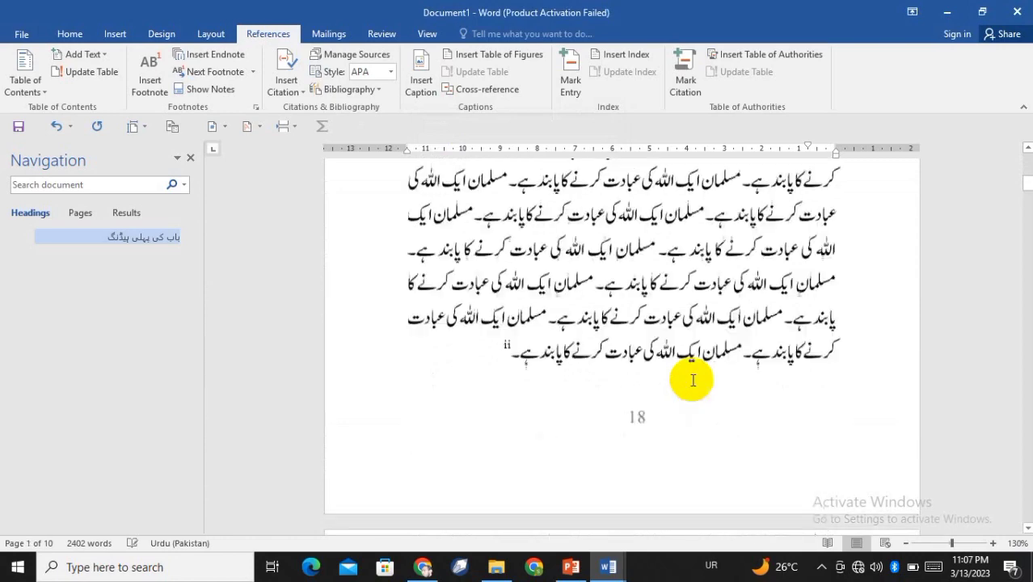
pyautogui.scroll(4, 693, 380)
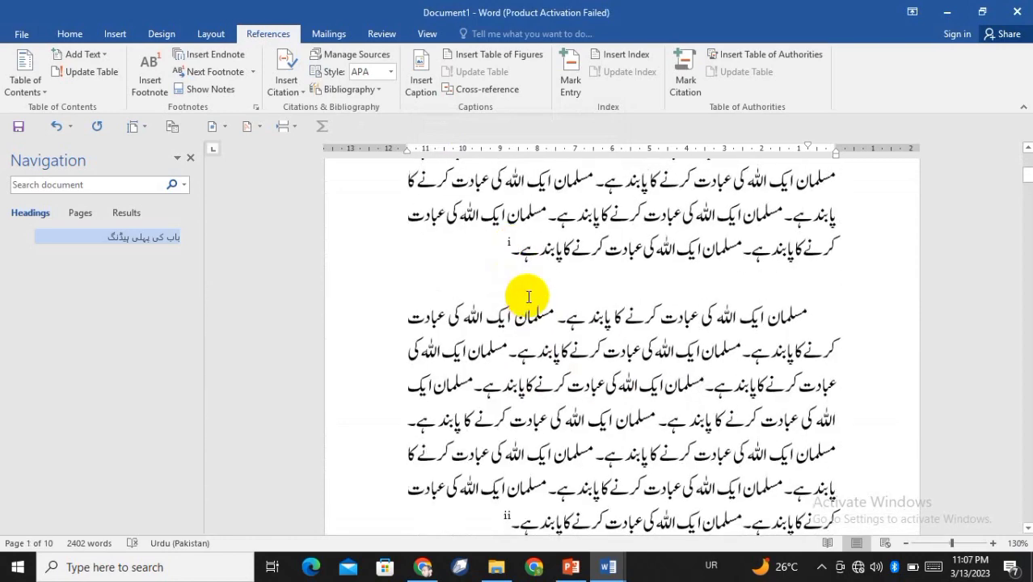
pyautogui.scroll(-10, 529, 296)
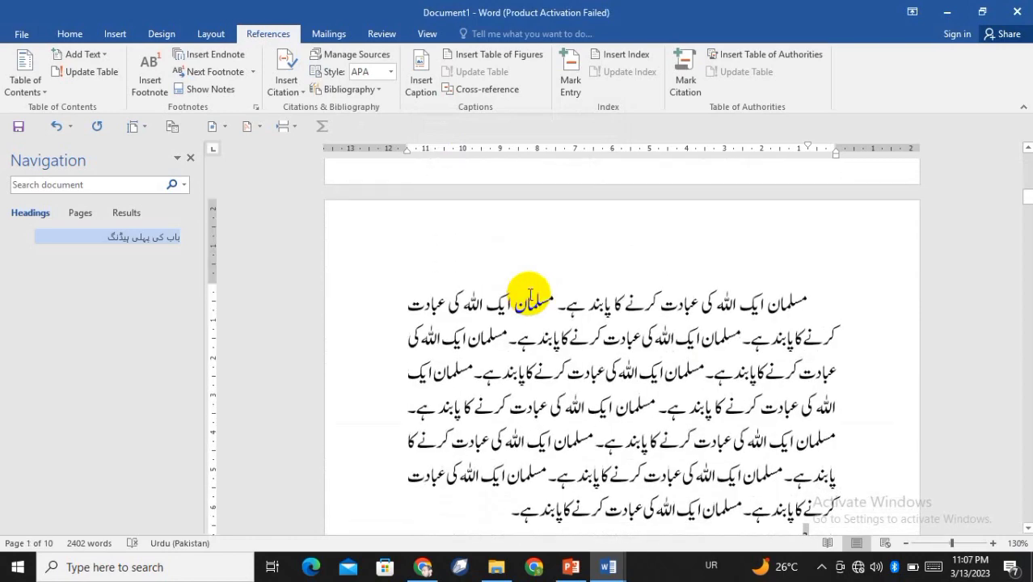
pyautogui.hotkey('ctrl', 'z')
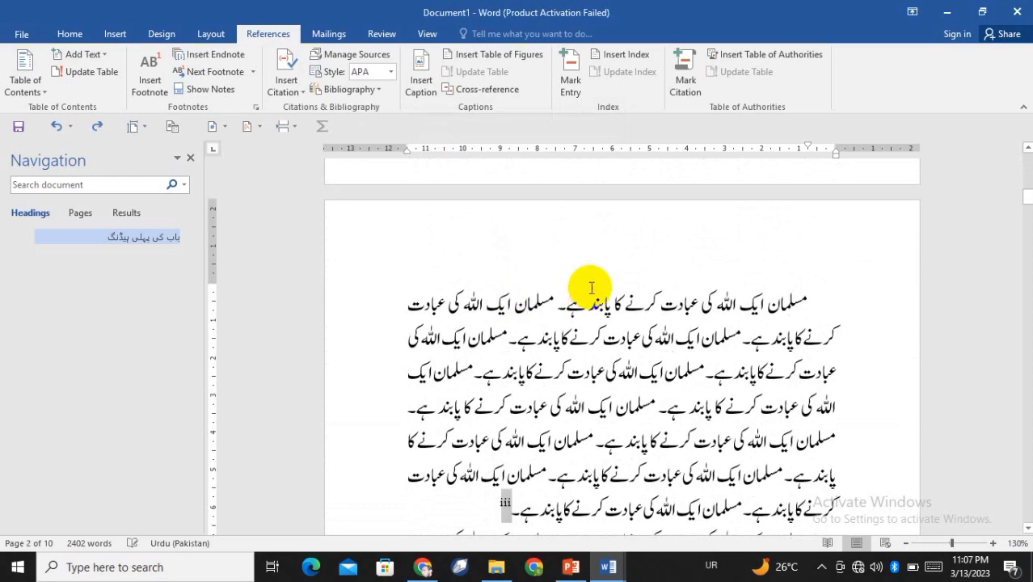
# Step: Paste the endnote mark at the end of the second paragraph on page 19
pyautogui.scroll(-4, 594, 279)
pyautogui.scroll(-2, 594, 281)
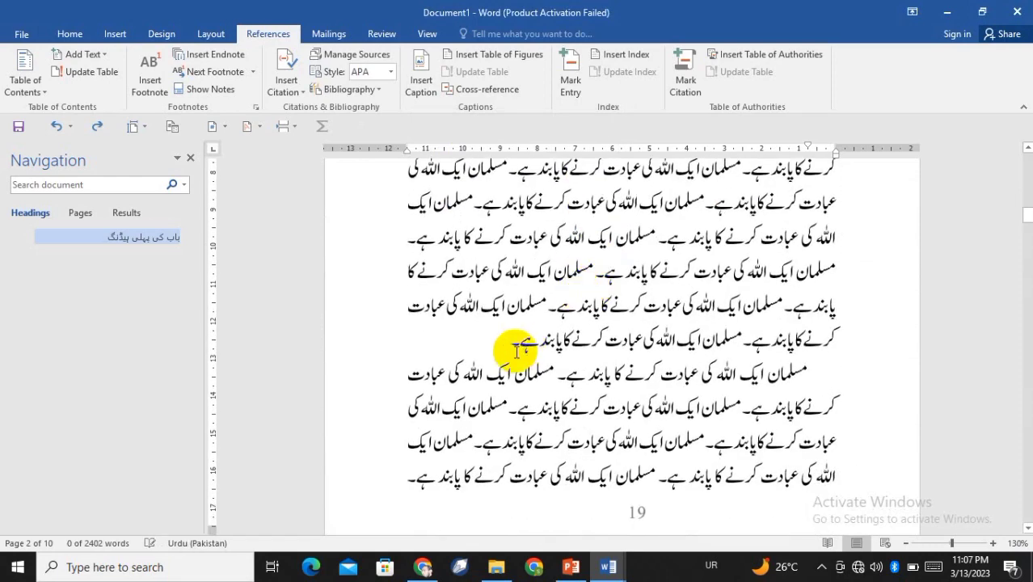
pyautogui.click(506, 346)
pyautogui.write('iv')
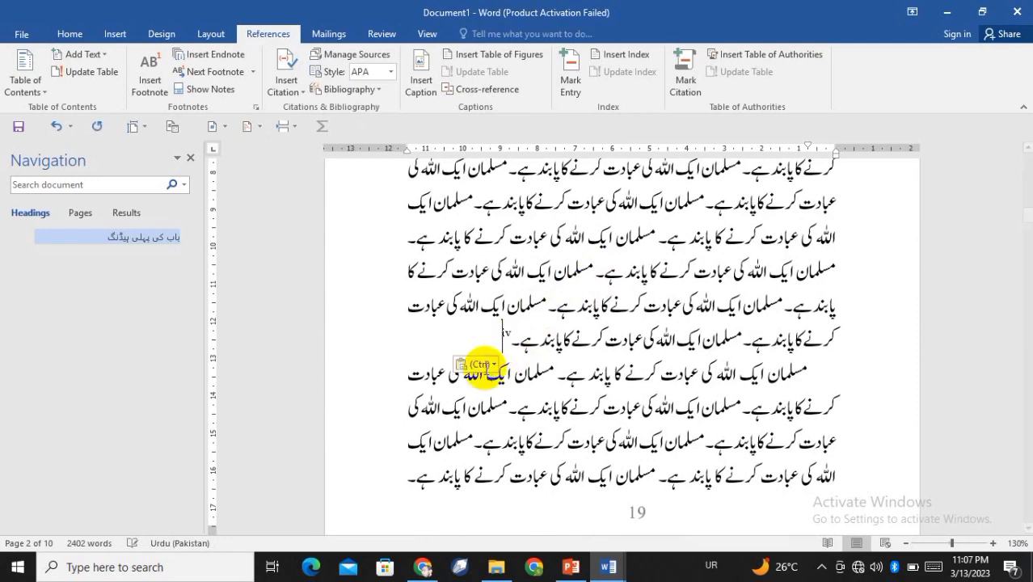
# Step: Paste the endnote mark at the end of the paragraph that finishes at the top of page 20
pyautogui.scroll(-8, 486, 372)
pyautogui.click(496, 293)
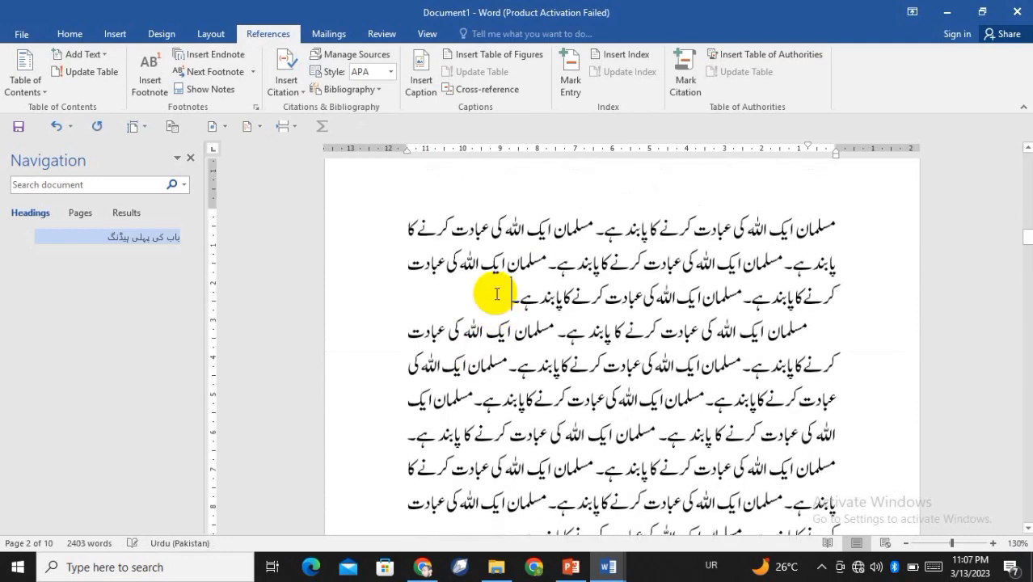
# Step: Select endnote entries i to iv at the end of the document, remove their superscript and enlarge them to 14 pt
pyautogui.scroll(-6, 509, 307)
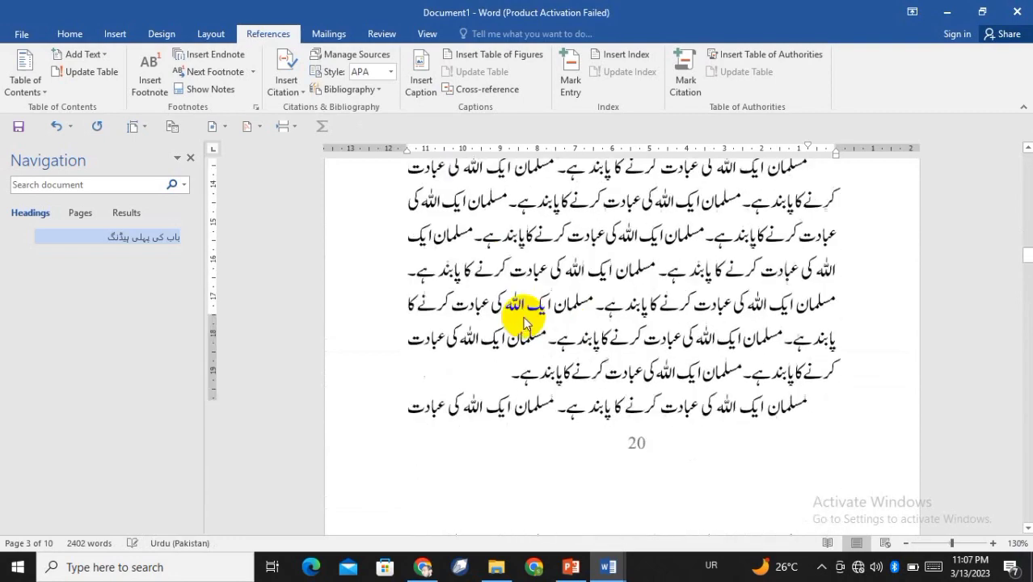
pyautogui.scroll(-10, 524, 318)
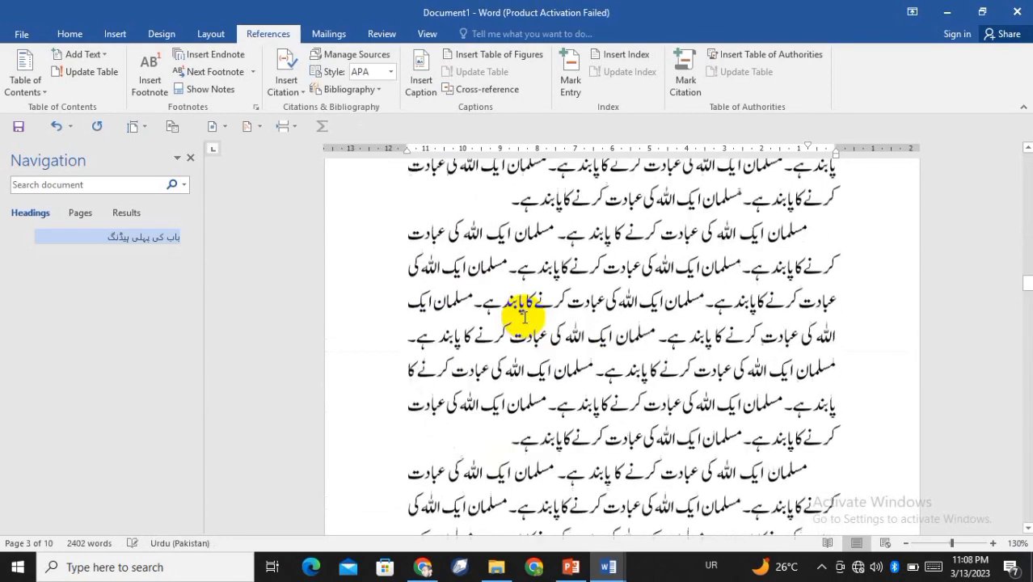
pyautogui.scroll(-10, 525, 317)
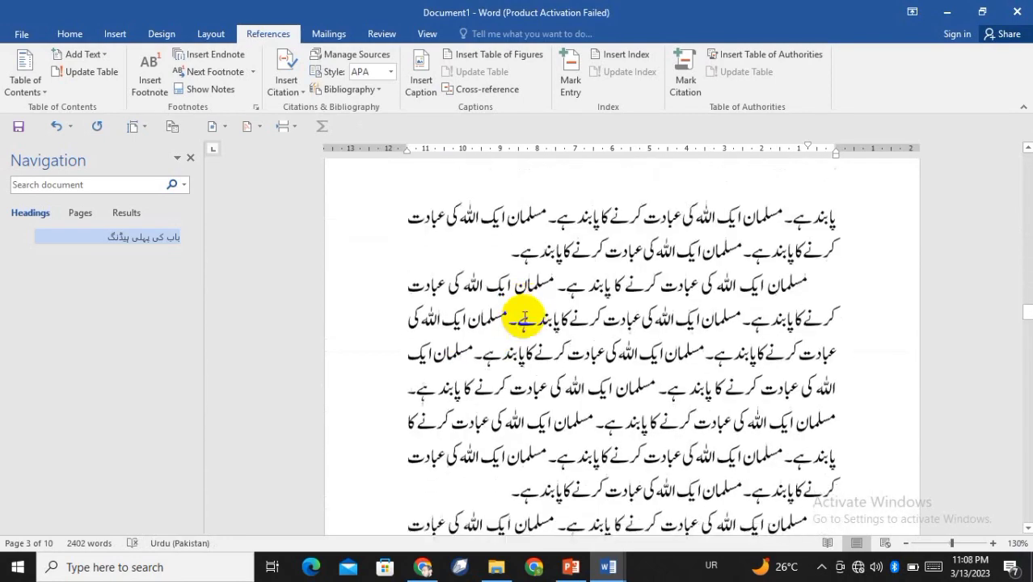
pyautogui.scroll(-10, 524, 324)
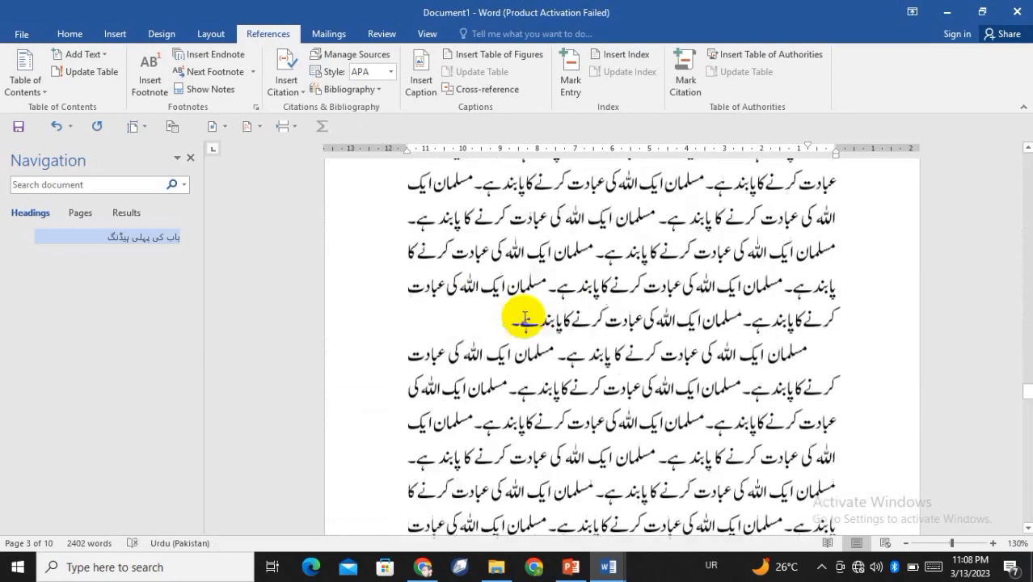
pyautogui.hotkey('ctrl', 'End')
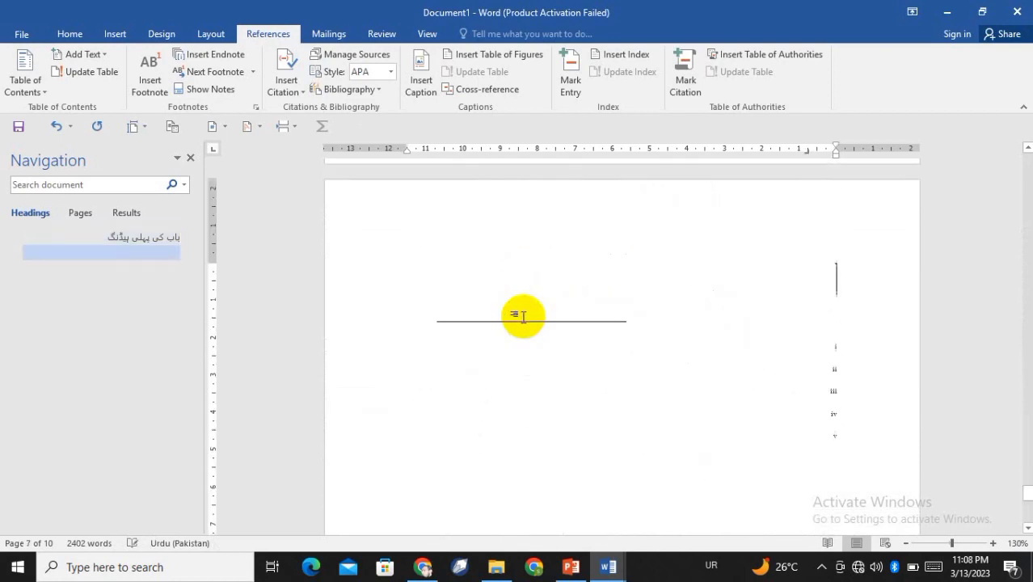
pyautogui.click(821, 353)
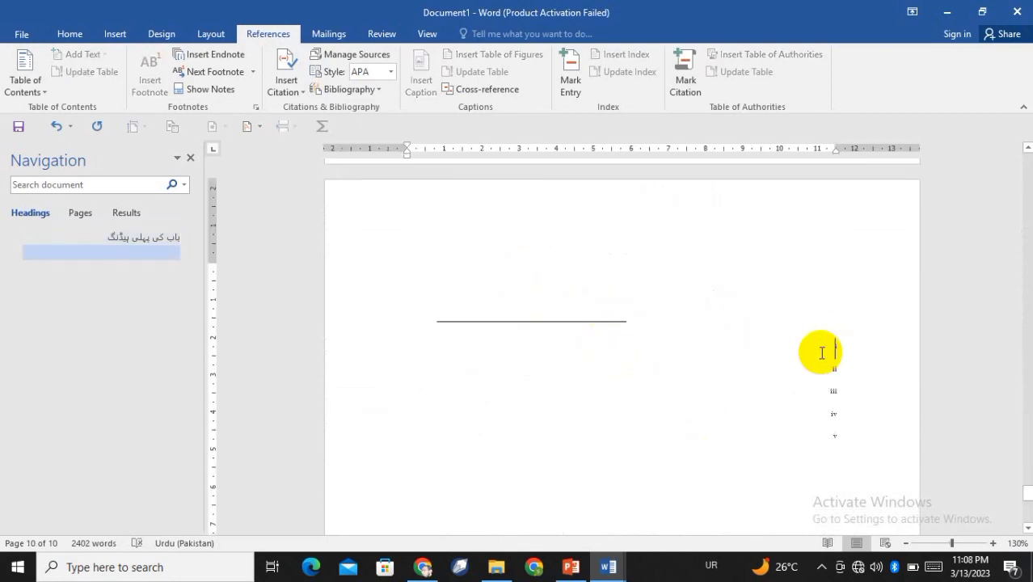
pyautogui.hotkey('shift', 'Down')
pyautogui.hotkey('shift', 'Down')
pyautogui.hotkey('shift', 'Down')
pyautogui.hotkey('shift', 'Down')
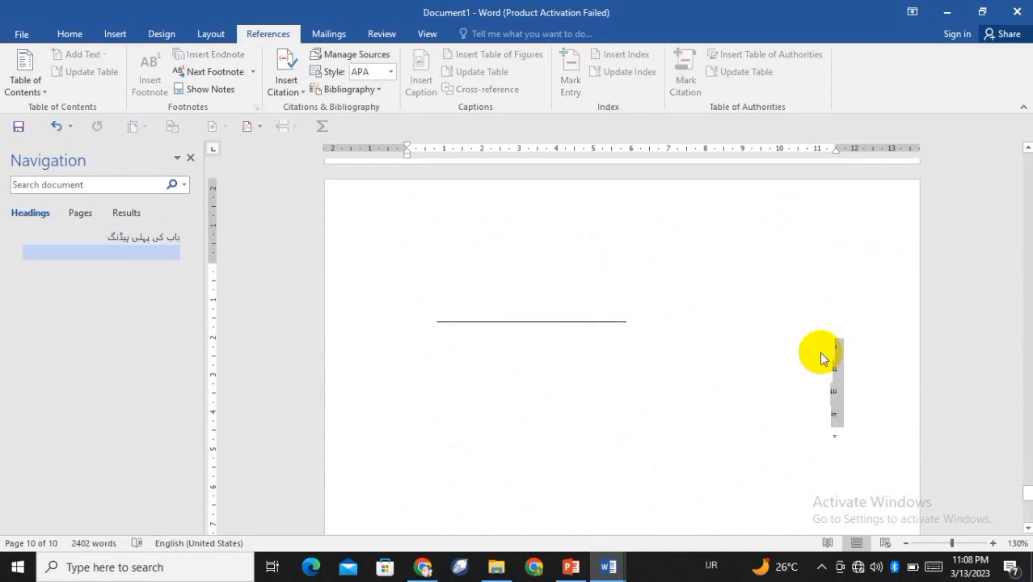
pyautogui.click(69, 33)
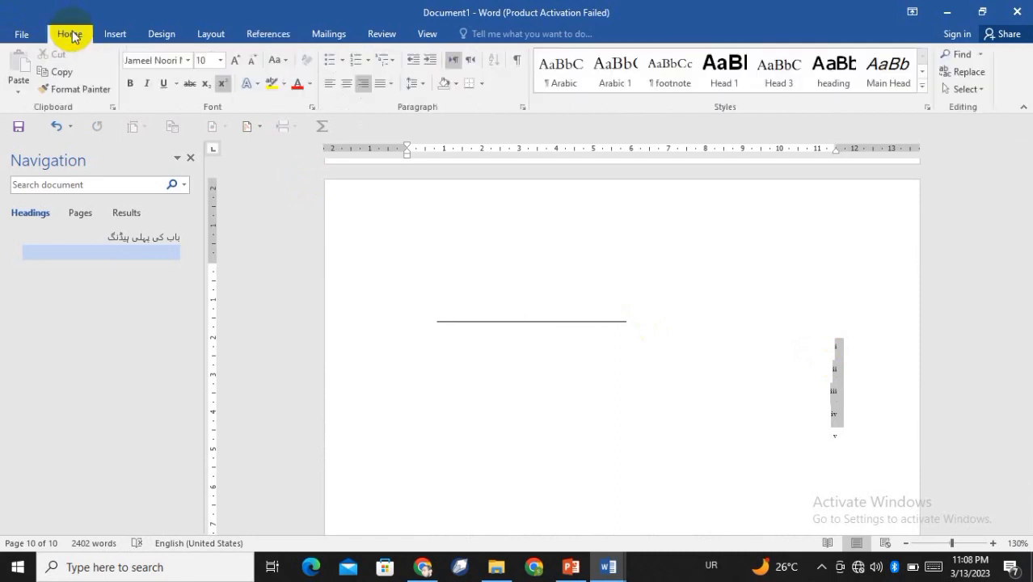
pyautogui.click(235, 61)
pyautogui.click(235, 61)
pyautogui.click(235, 62)
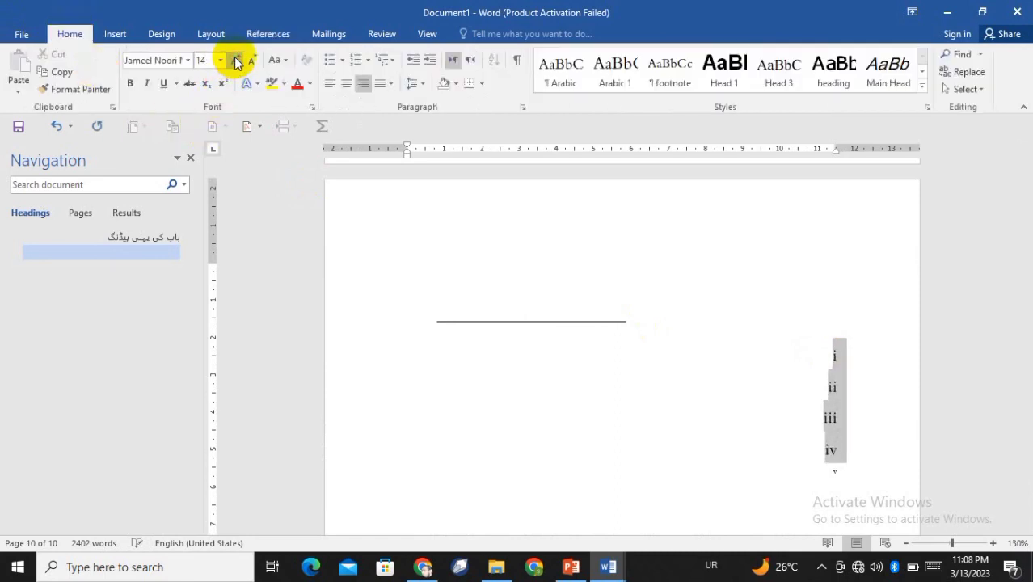
# Step: Remove the superscript from endnote entry v and enlarge it to 14 pt
pyautogui.click(835, 475)
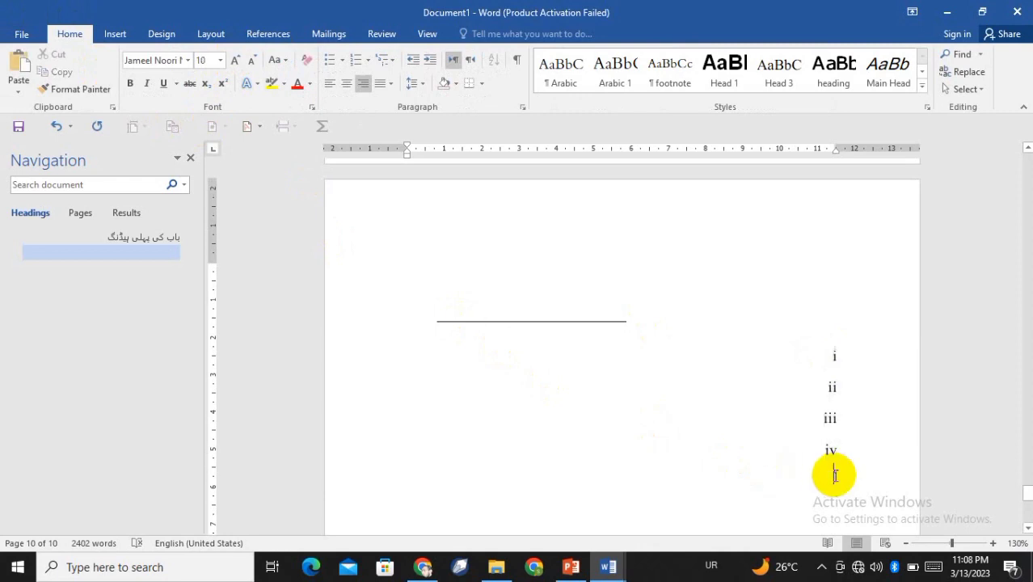
pyautogui.doubleClick(835, 475)
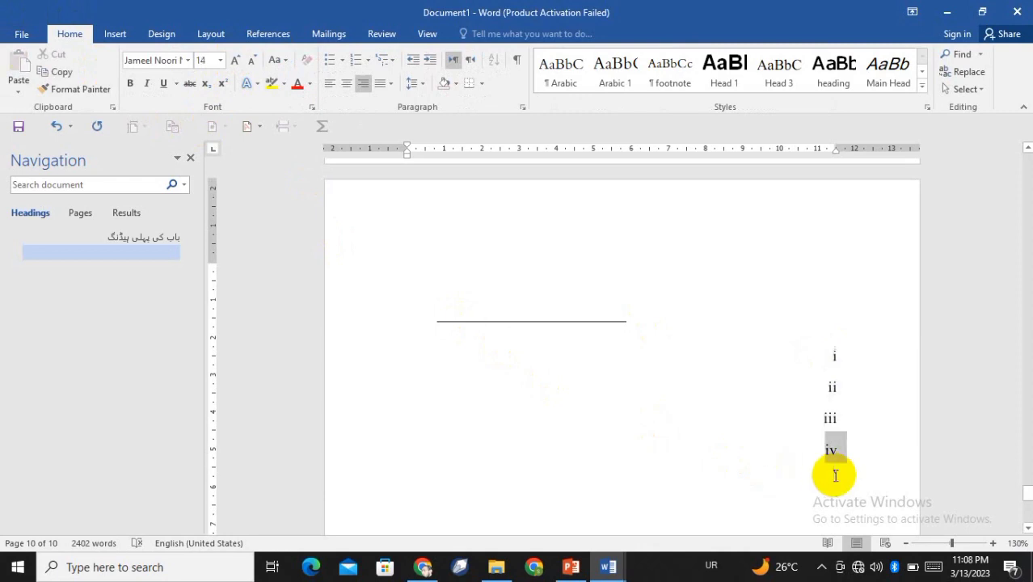
pyautogui.hotkey('shift', 'Up')
pyautogui.click(835, 475)
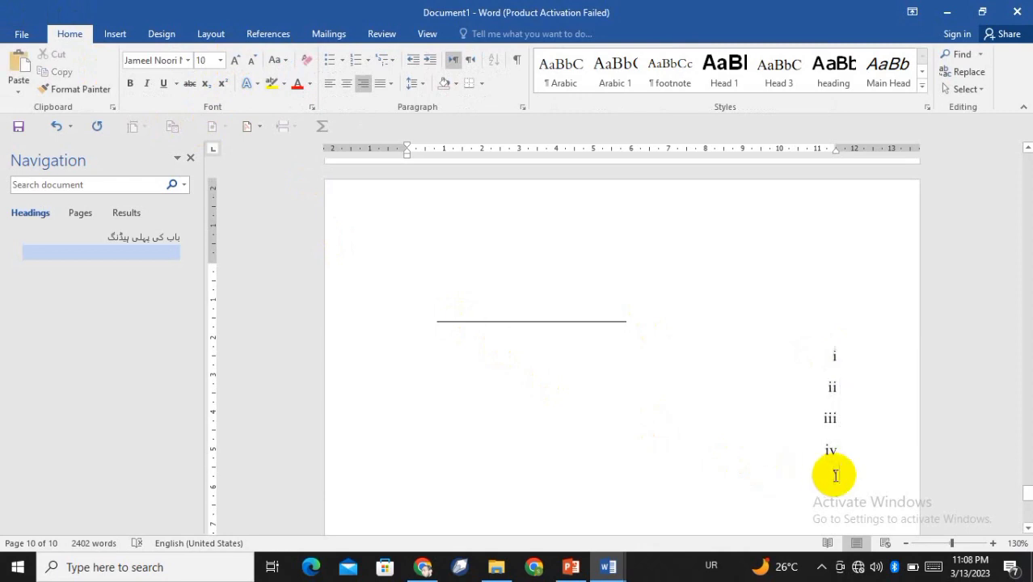
pyautogui.doubleClick(835, 475)
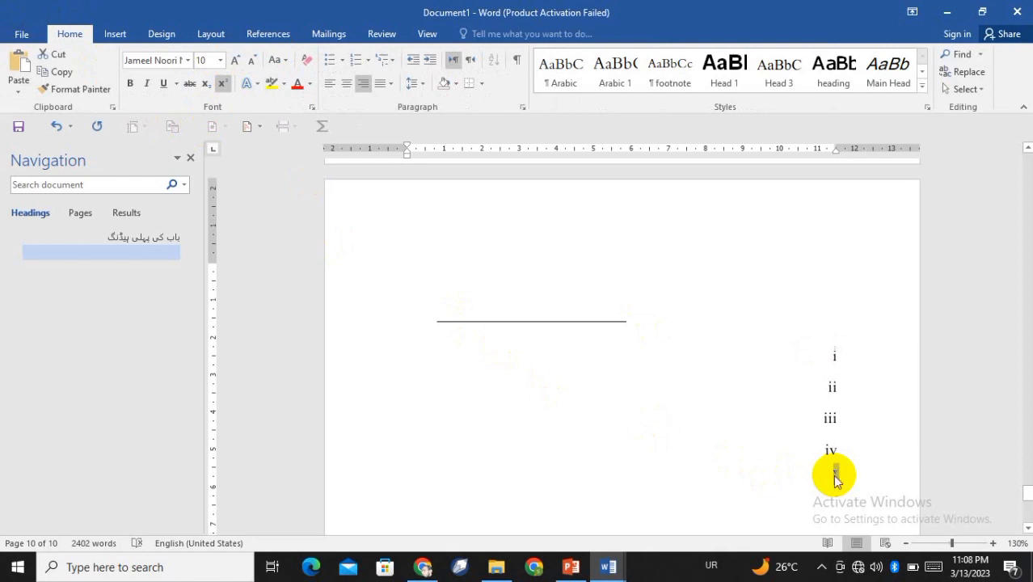
pyautogui.click(221, 88)
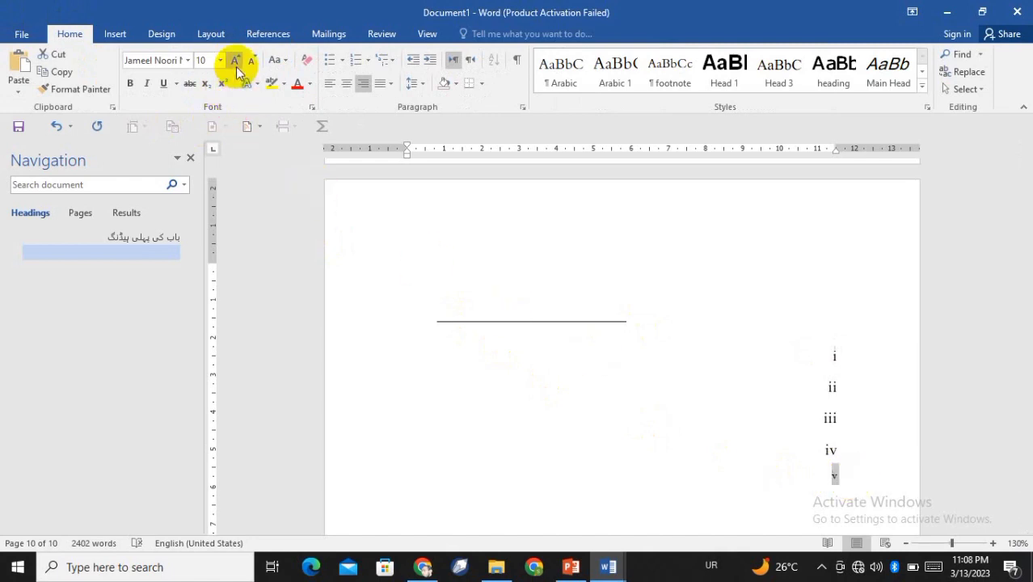
pyautogui.click(235, 60)
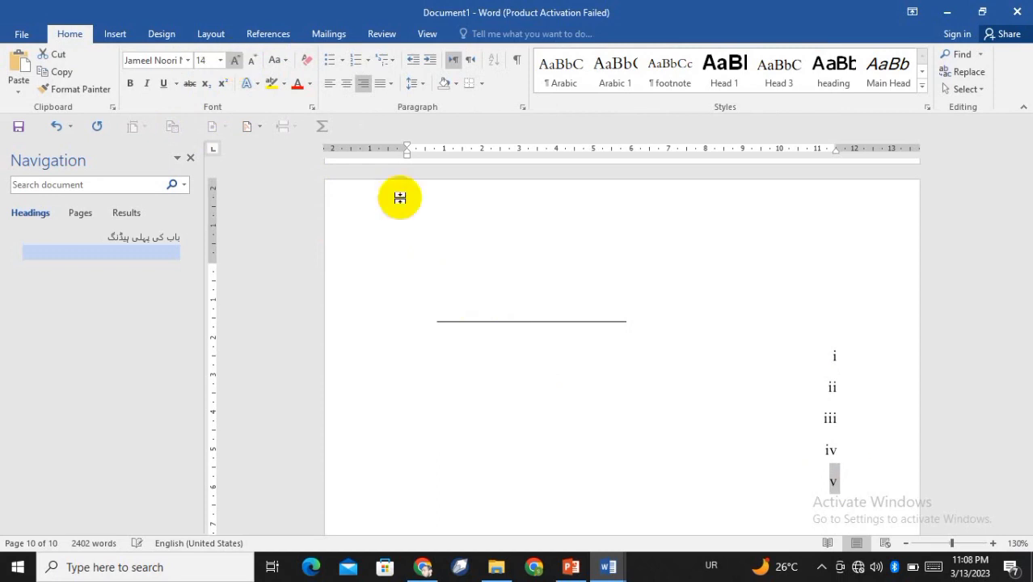
# Step: Set endnote entry i to right-to-left text direction and align it to the right
pyautogui.click(806, 360)
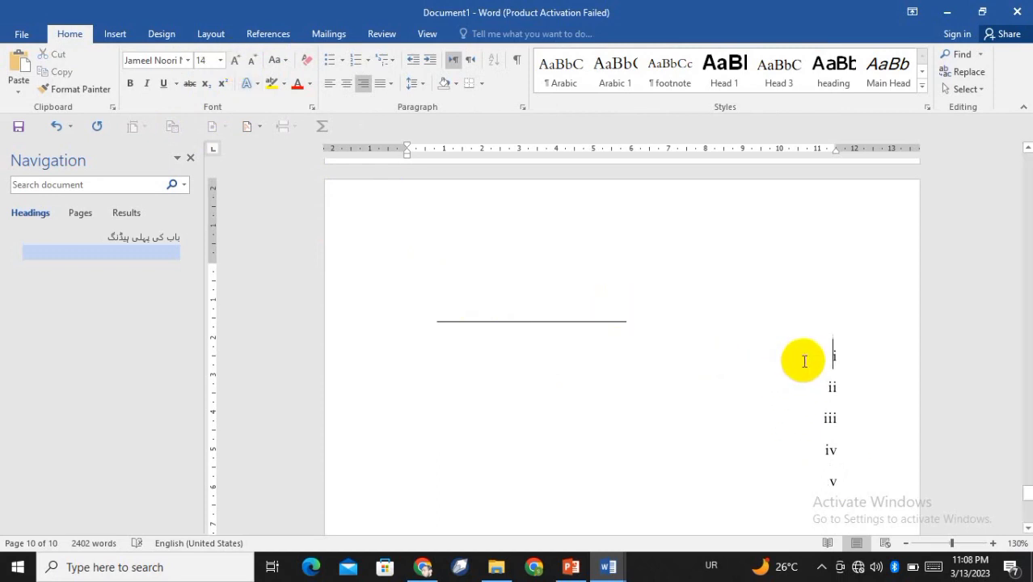
pyautogui.click(470, 60)
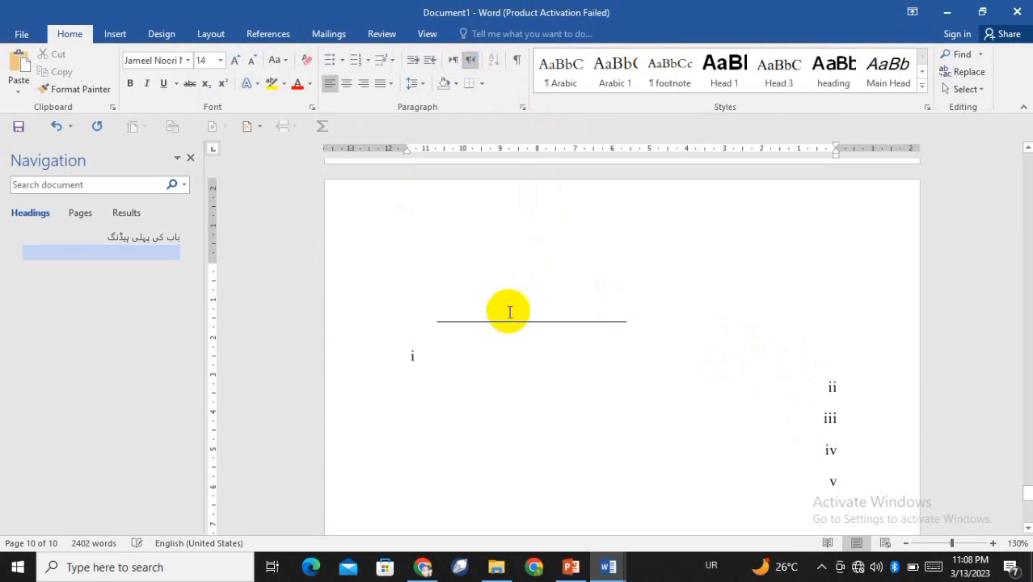
pyautogui.click(361, 84)
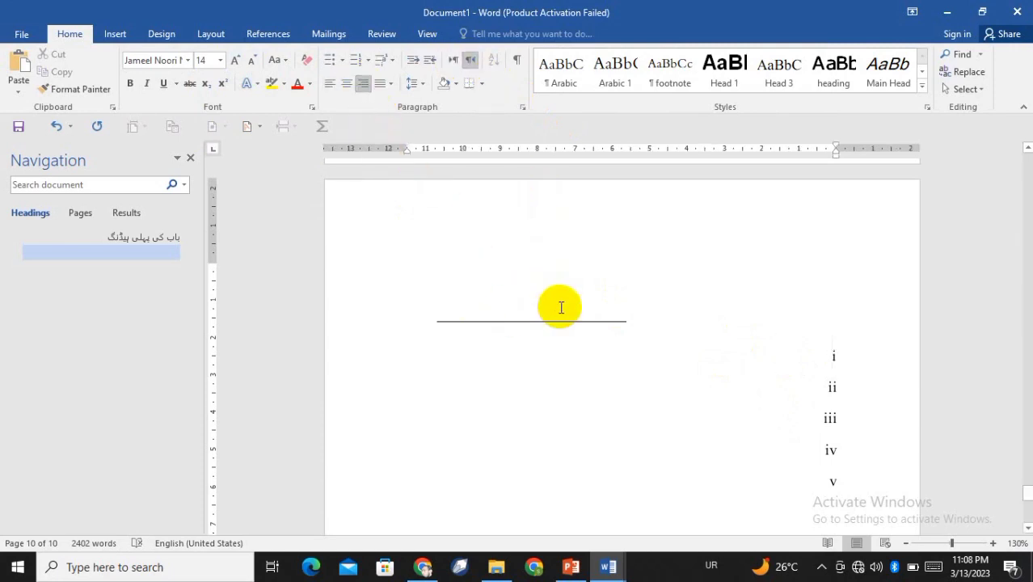
# Step: Enter the reference "کتاب الکبائر للامام ذہبی، ص:24" after endnote number i
pyautogui.press('End')
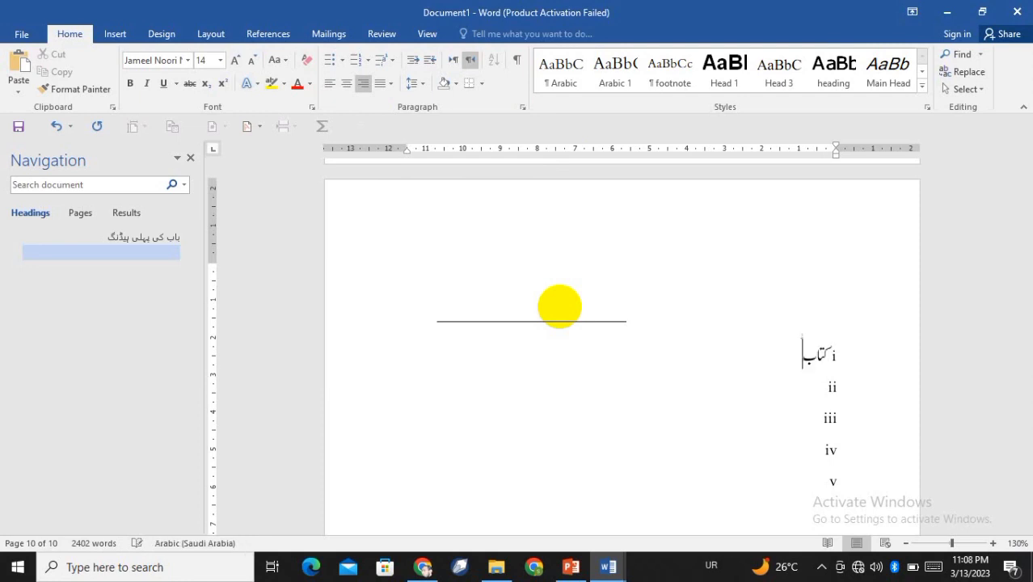
pyautogui.write('الکبائر')
pyautogui.write('للامام ذہبی')
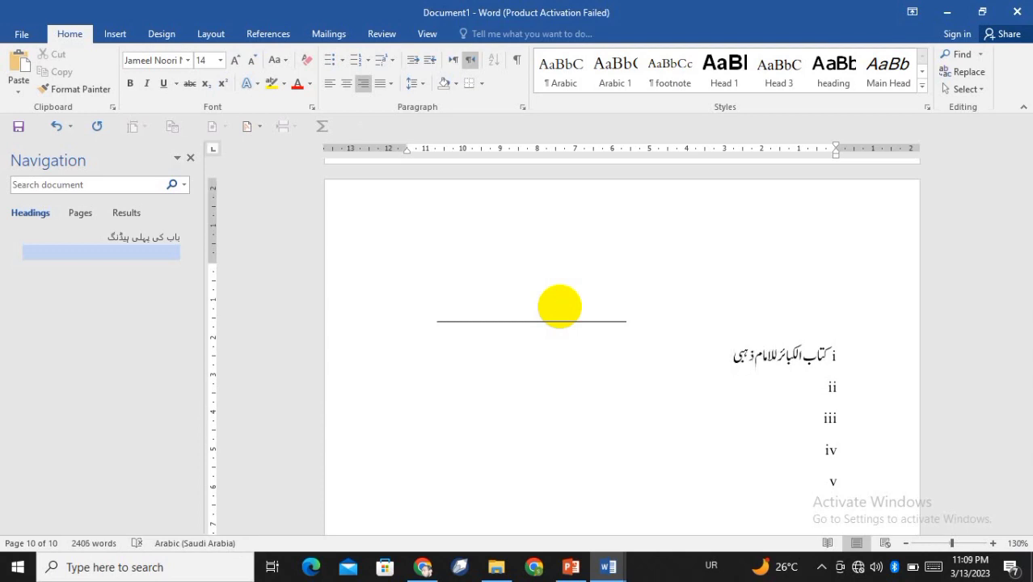
pyautogui.write('، ص:24')
# Step: Set endnote entries ii to iv to right-to-left text direction and align them to the right
pyautogui.click(812, 388)
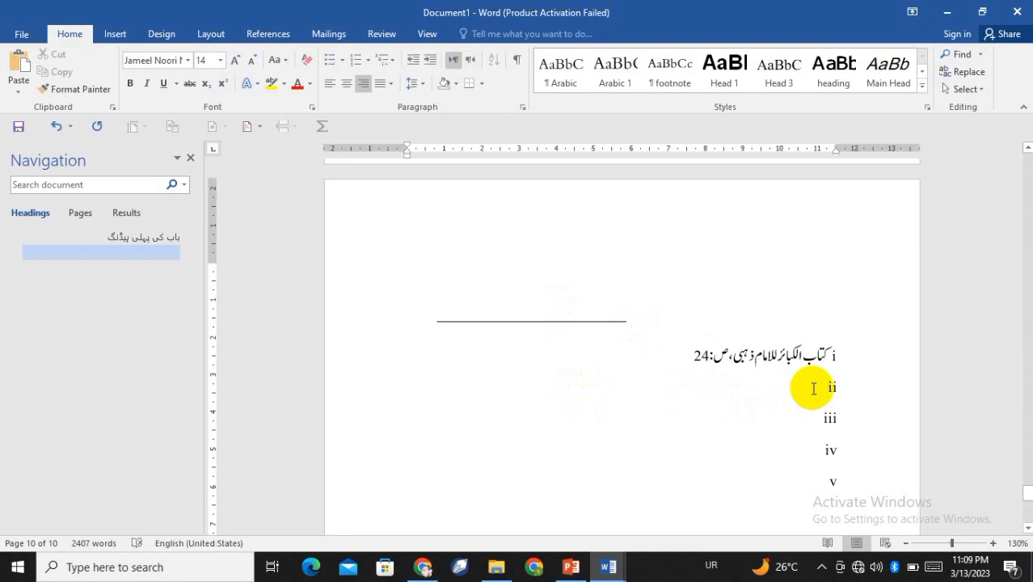
pyautogui.press('End')
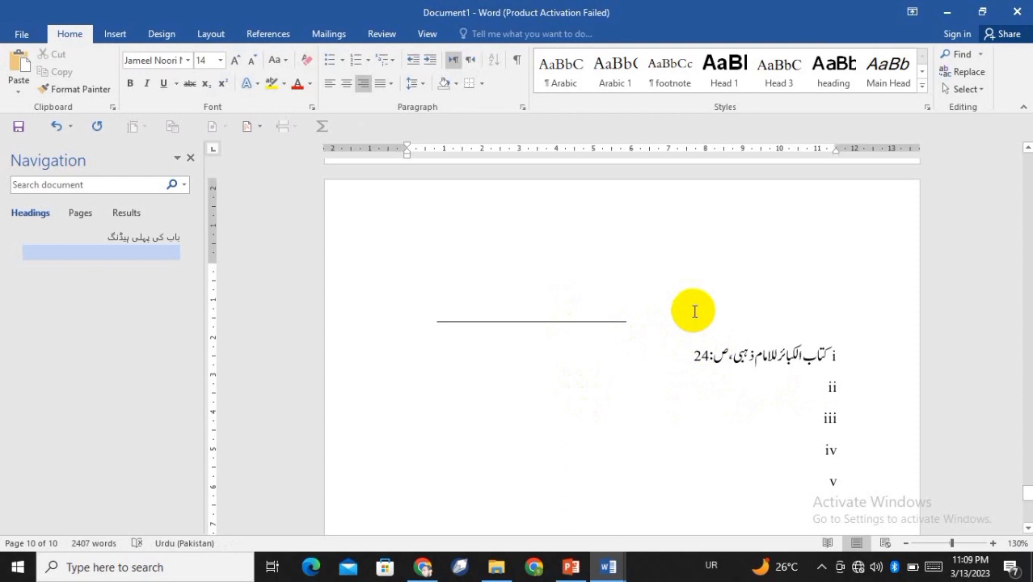
pyautogui.hotkey('shift', 'Down')
pyautogui.hotkey('shift', 'Down')
pyautogui.hotkey('shift', 'Down')
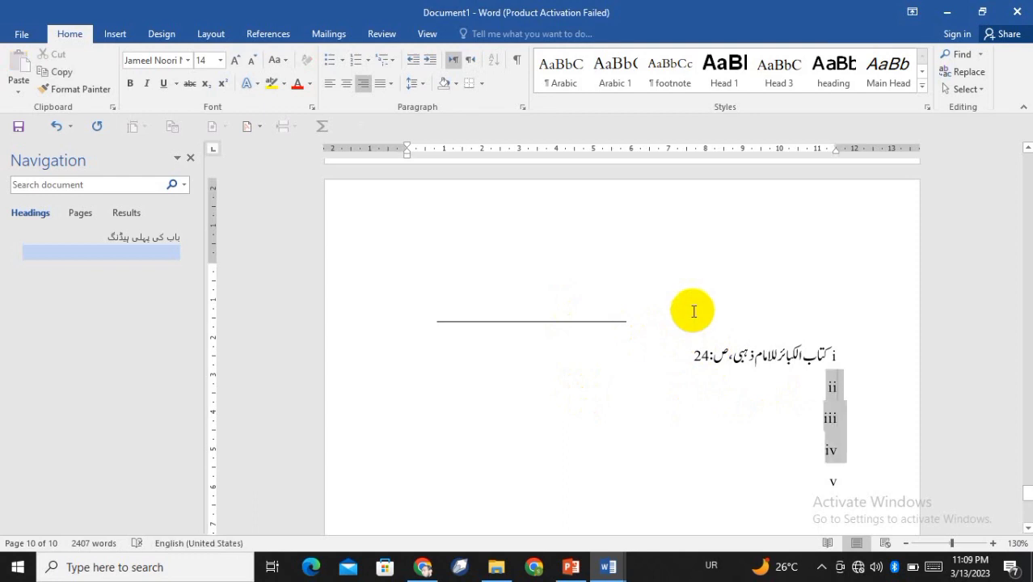
pyautogui.click(471, 59)
pyautogui.click(365, 87)
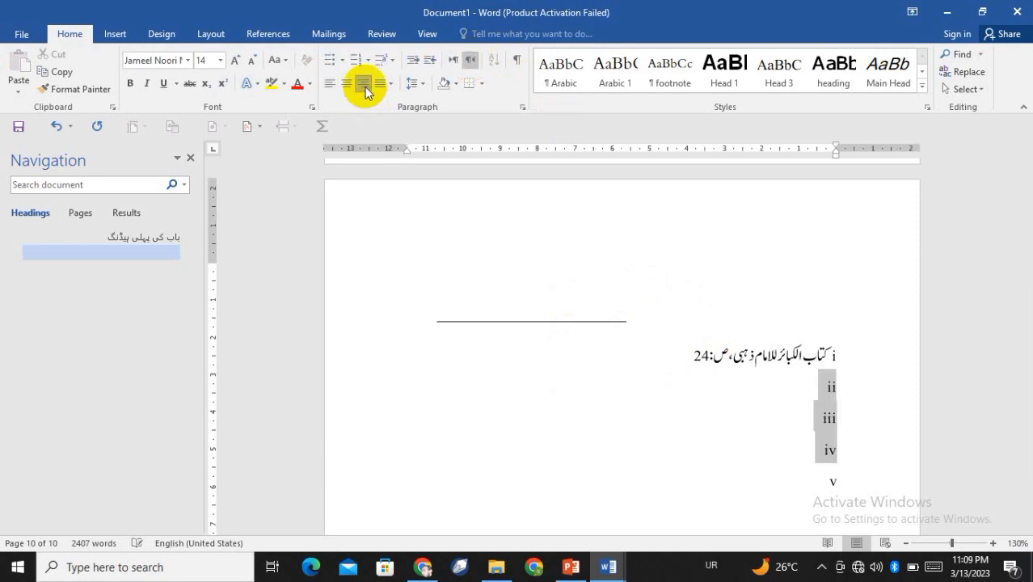
# Step: Enter the reference "ماہنامہ معارف رضا،ج:22،شمارہ:7،ص:49" after endnote number ii
pyautogui.press('Down')
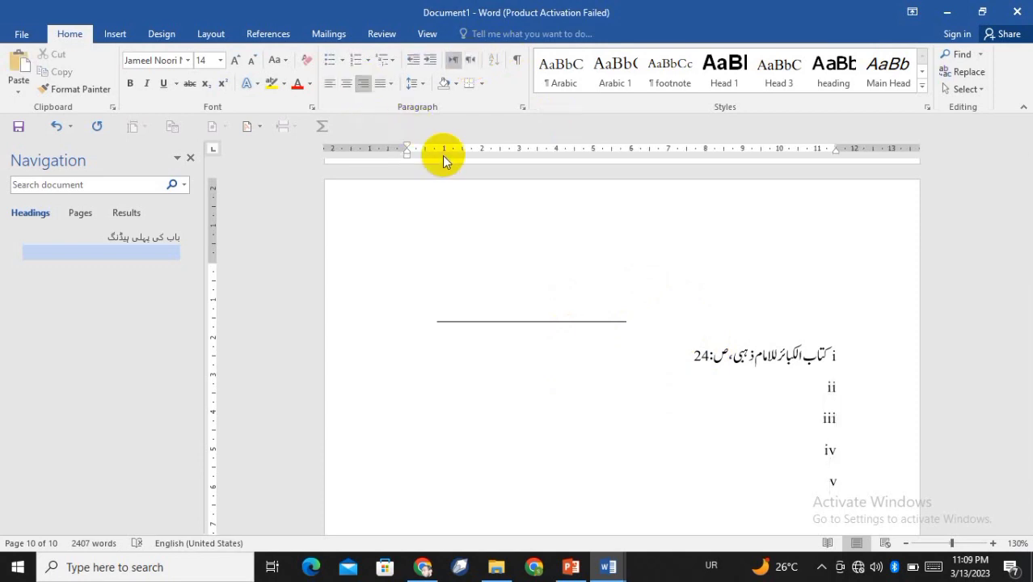
pyautogui.press('Up')
pyautogui.press('Up')
pyautogui.press('Up')
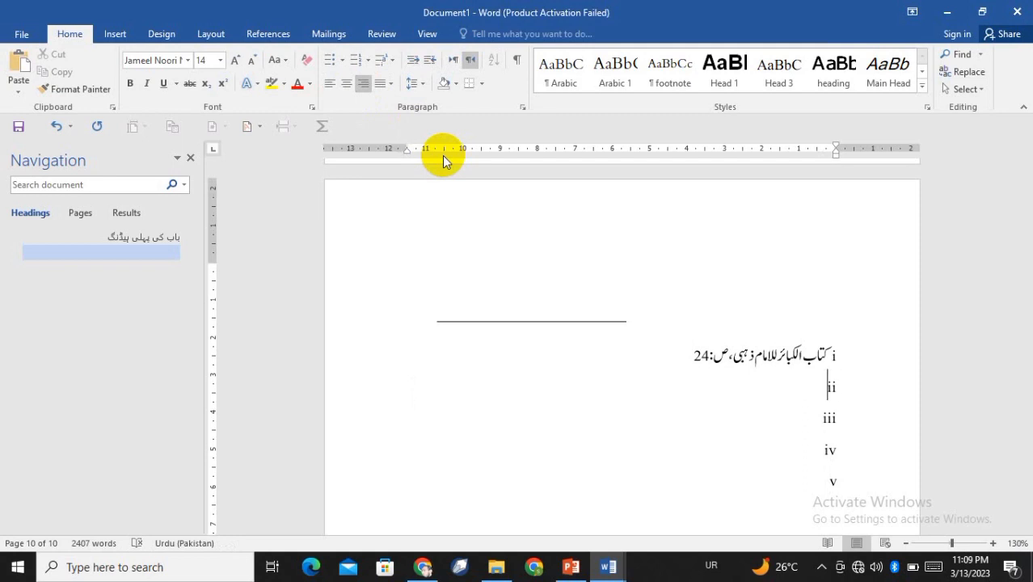
pyautogui.write('ماہنامہ مع')
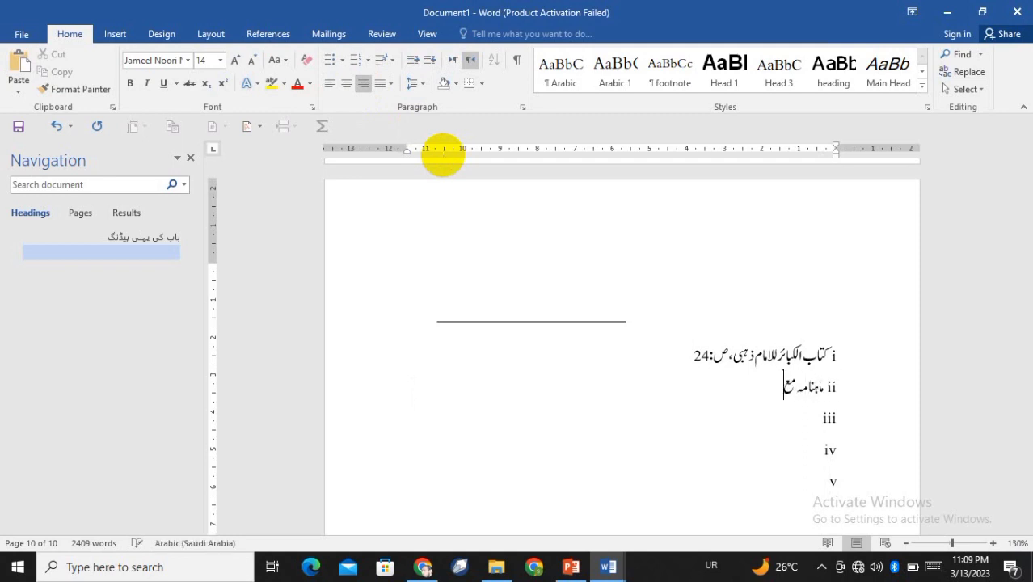
pyautogui.write('ارف ت')
pyautogui.press('BackSpace')
pyautogui.write('رضا،ج')
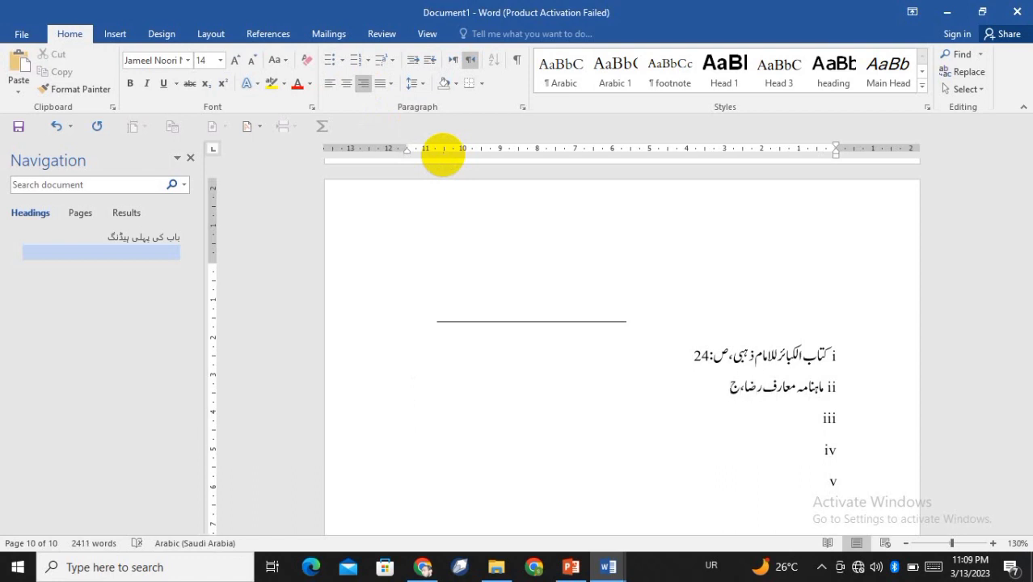
pyautogui.write(':22،شمارہ:7،ص')
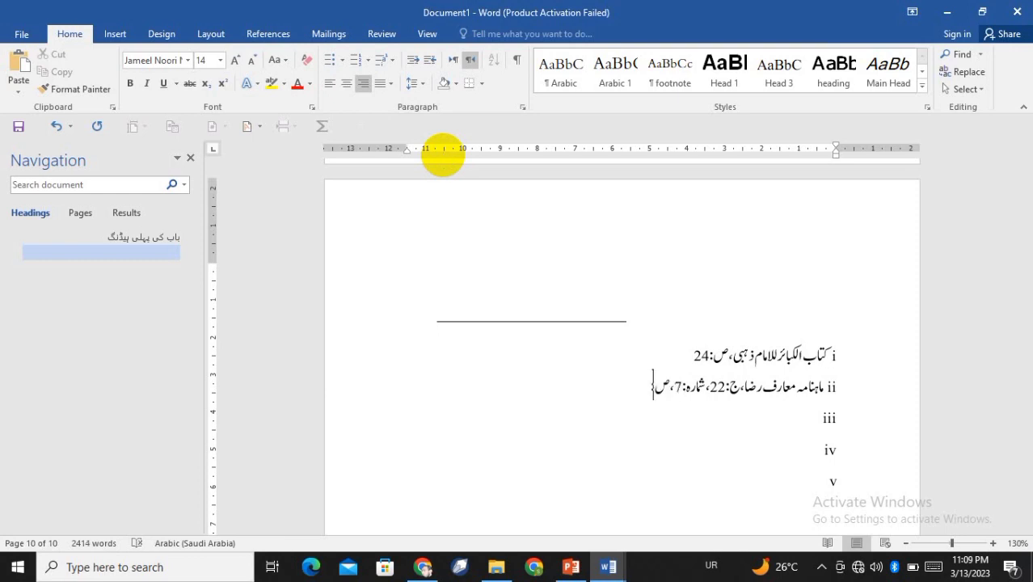
pyautogui.write(':49')
pyautogui.press('Down')
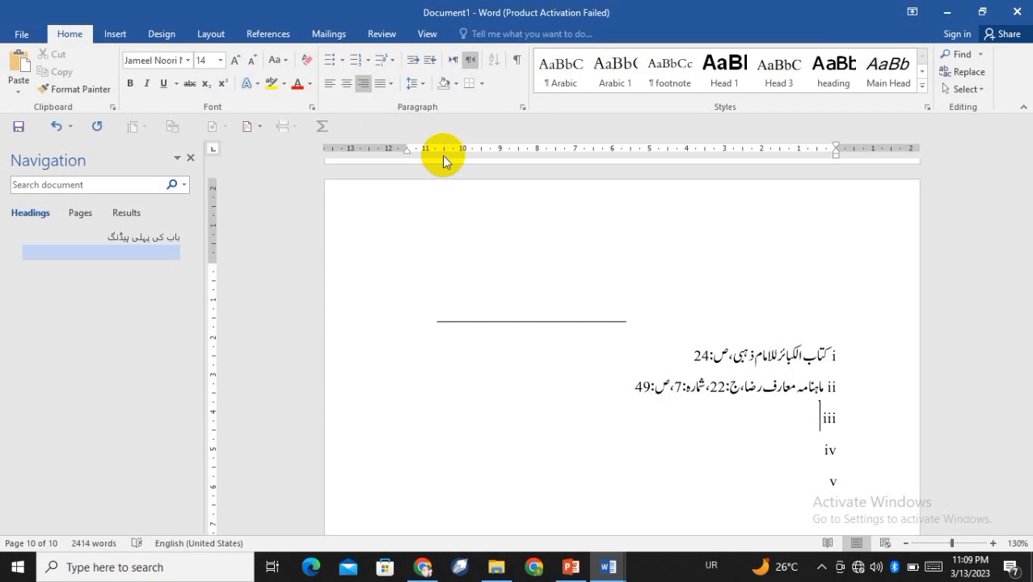
# Step: Fill in endnote iii with the reference "مبادیات تصنیف، ص:37"
pyautogui.write('مبادیات تصنیف،')
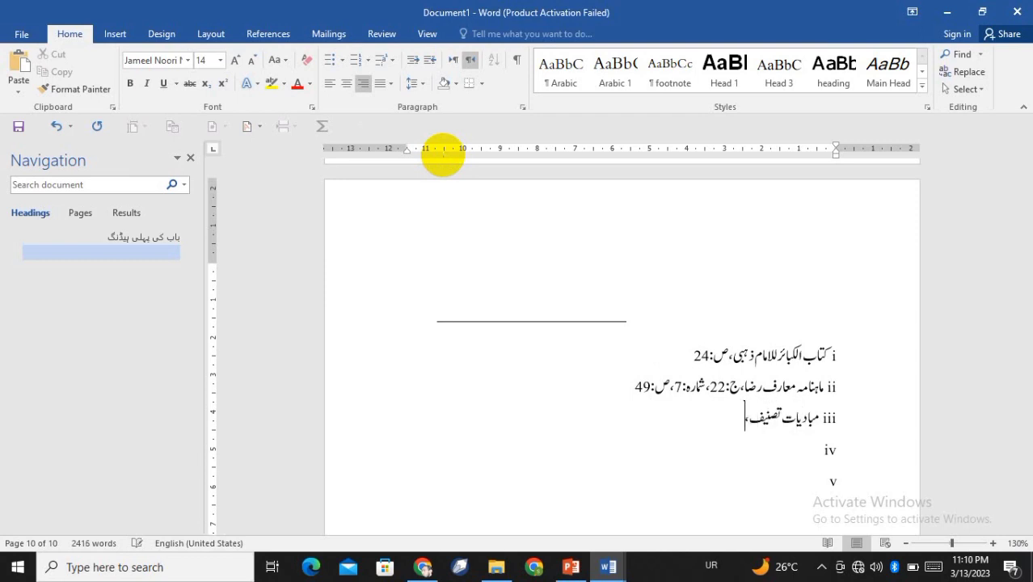
pyautogui.write('ص:')
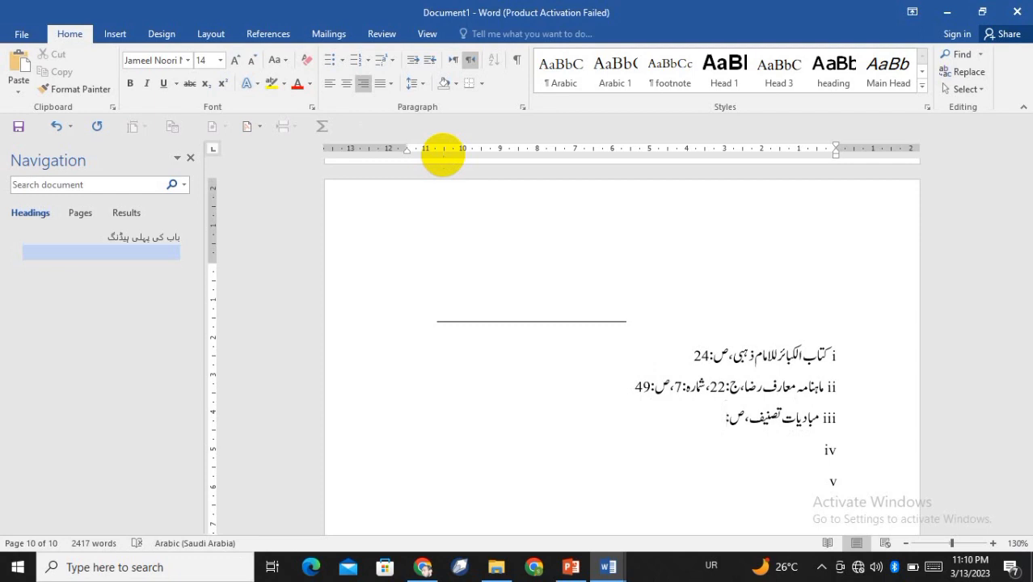
pyautogui.write('37')
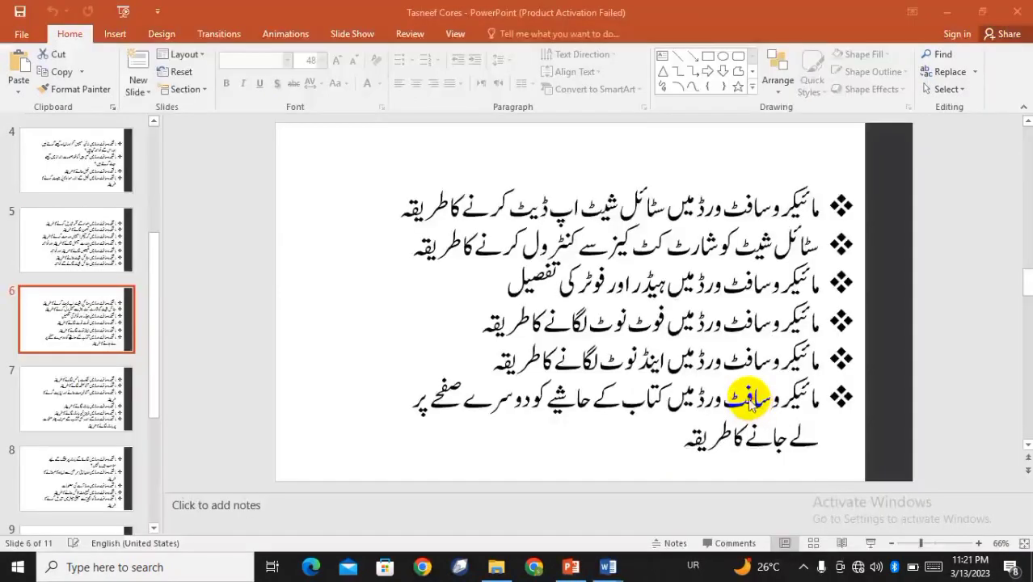
# Step: Switch to the Tasneef Cores presentation in PowerPoint and read through slide 6's last bullet on moving book footnotes to another page
pyautogui.click(748, 396)
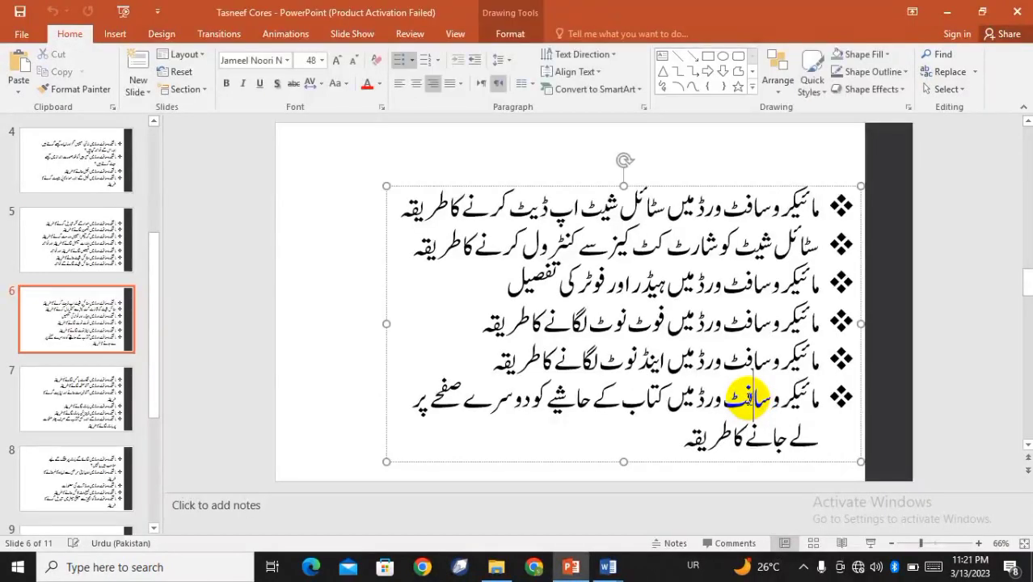
pyautogui.press('Home')
pyautogui.hotkey('ctrl', 'shift', 'Left')
pyautogui.hotkey('ctrl', 'shift', 'Left')
pyautogui.hotkey('ctrl', 'shift', 'Left')
pyautogui.hotkey('ctrl', 'shift', 'Left')
pyautogui.hotkey('ctrl', 'shift', 'Left')
pyautogui.hotkey('ctrl', 'shift', 'Left')
pyautogui.hotkey('ctrl', 'shift', 'Left')
pyautogui.hotkey('ctrl', 'shift', 'Left')
pyautogui.hotkey('ctrl', 'shift', 'Left')
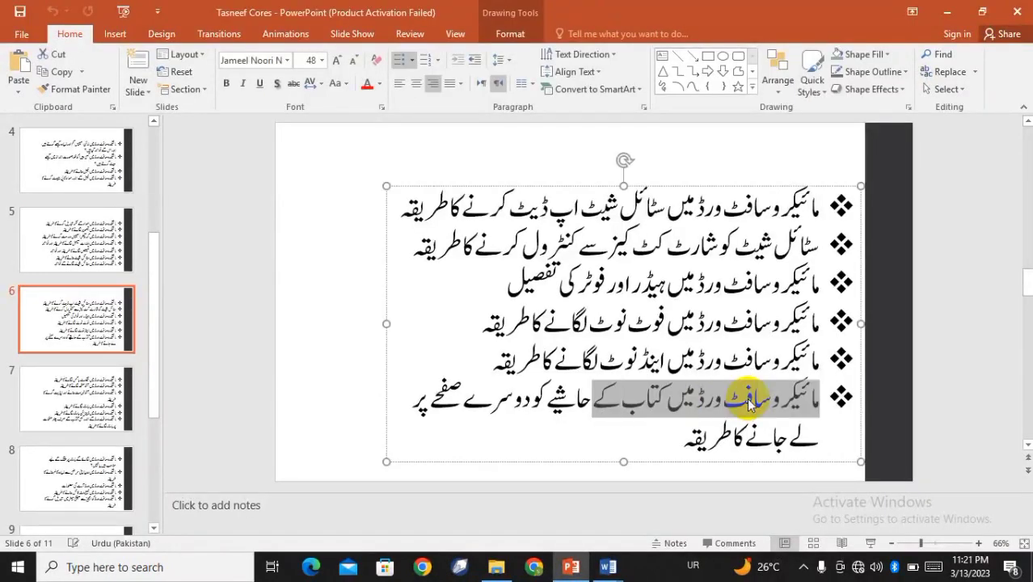
pyautogui.hotkey('ctrl', 'shift', 'Left')
pyautogui.hotkey('ctrl', 'shift', 'Left')
pyautogui.hotkey('ctrl', 'shift', 'Left')
pyautogui.hotkey('ctrl', 'shift', 'Left')
pyautogui.hotkey('ctrl', 'shift', 'Left')
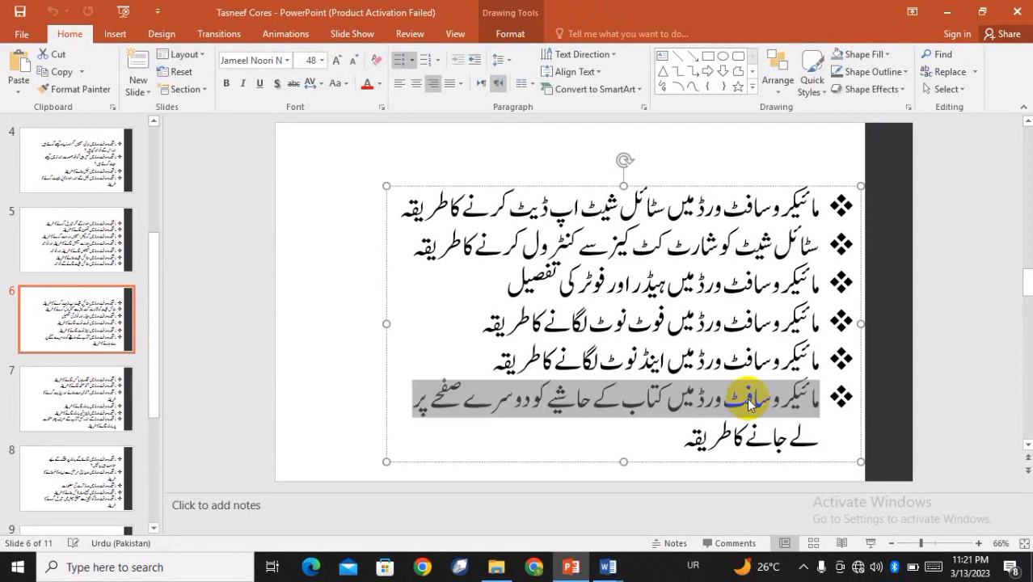
pyautogui.hotkey('ctrl', 'shift', 'Left')
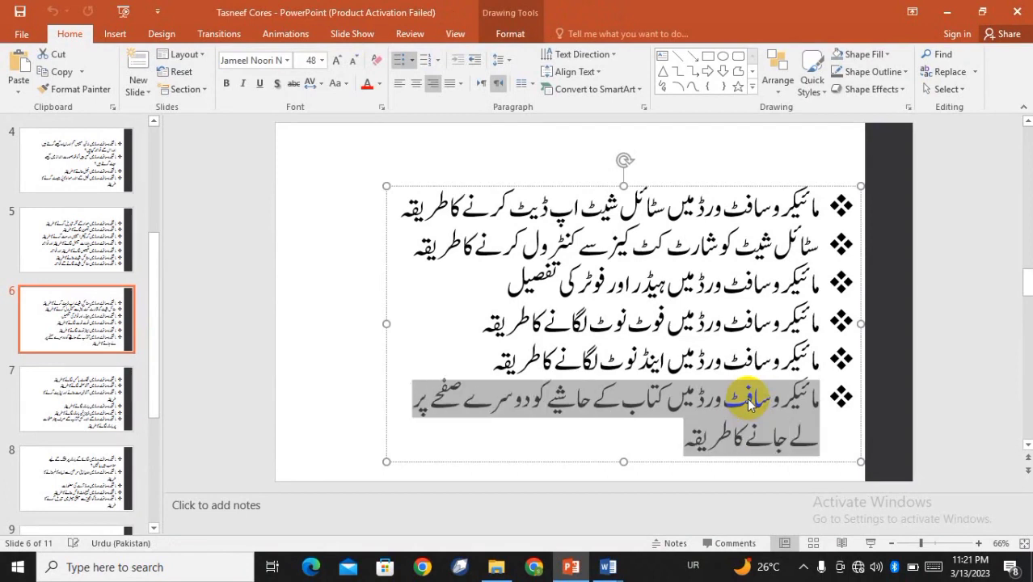
pyautogui.press('Right')
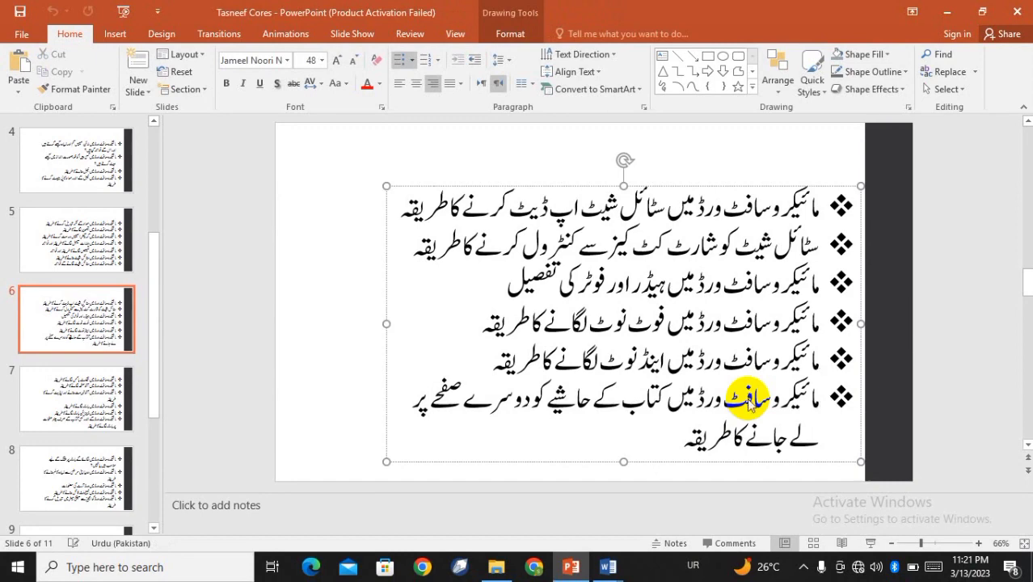
# Step: Switch to Document1 in Word and look through the body text on the page numbered 23
pyautogui.hotkey('alt', 'Tab')
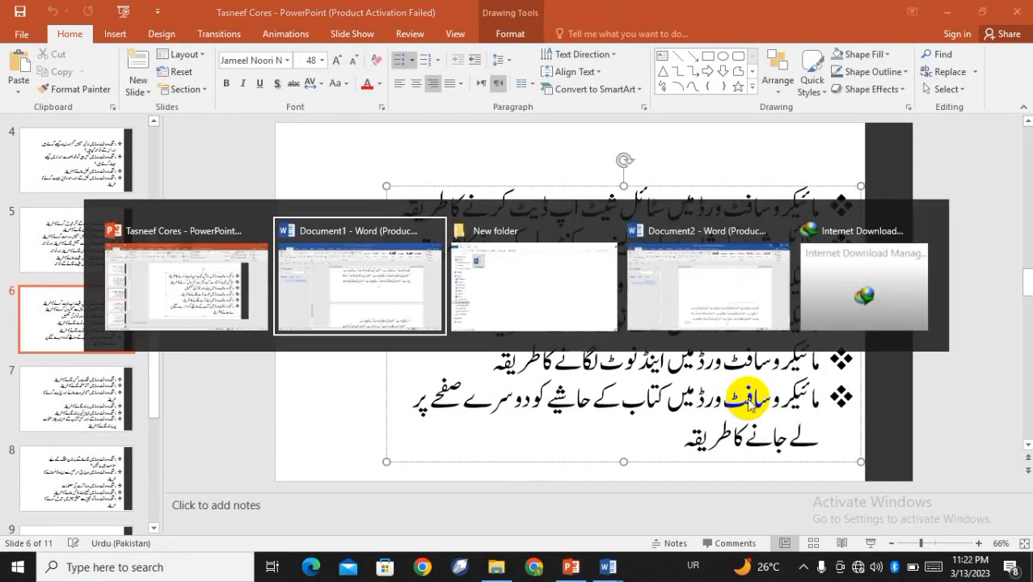
pyautogui.press('Up')
pyautogui.press('Up')
pyautogui.press('Up')
pyautogui.press('Up')
pyautogui.press('Up')
pyautogui.press('Up')
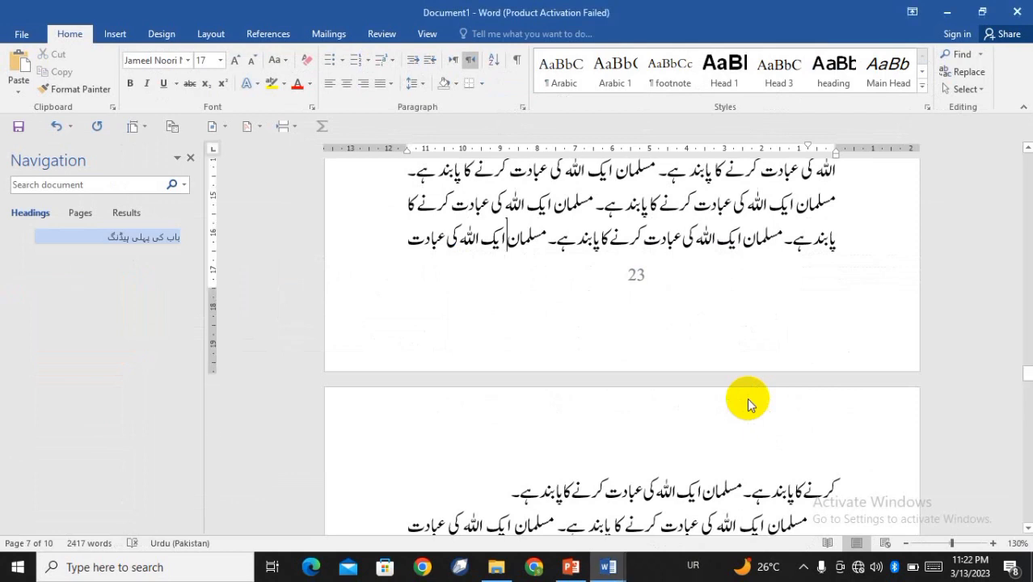
pyautogui.press('Up')
pyautogui.press('Up')
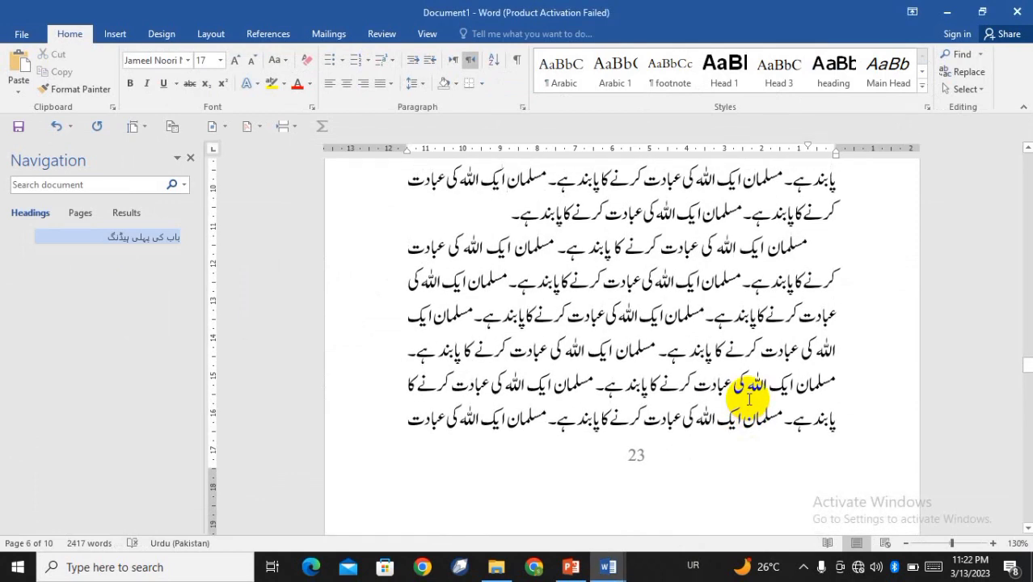
pyautogui.press('Up')
pyautogui.press('Up')
pyautogui.press('Up')
pyautogui.press('Up')
pyautogui.press('Up')
pyautogui.press('Up')
pyautogui.press('Up')
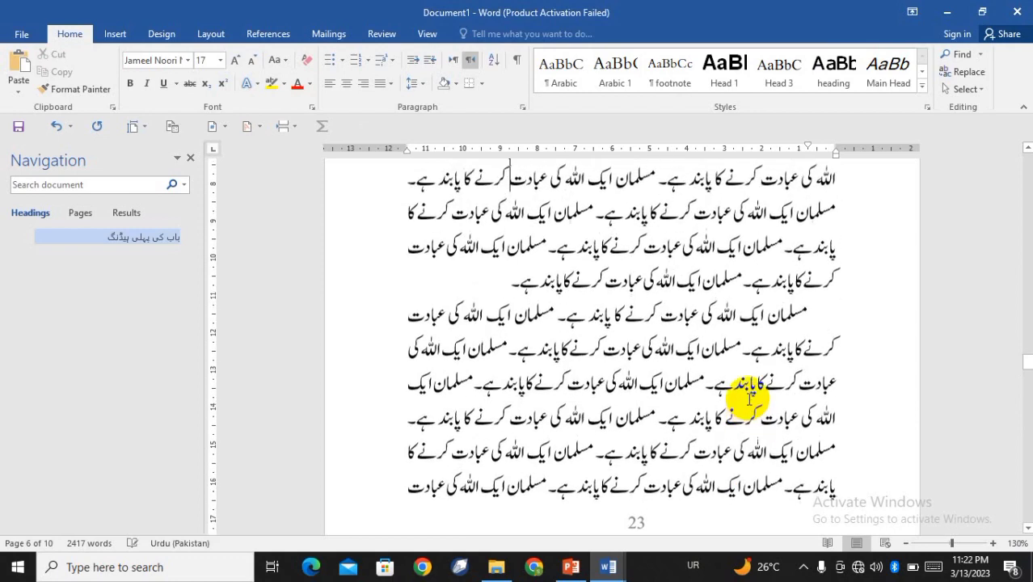
# Step: Switch to Document2 and examine how the long footnote (1) is laid out below the body text and on the following page
pyautogui.hotkey('alt', 'Tab')
pyautogui.hotkey('alt', 'Tab')
pyautogui.hotkey('alt', 'Tab')
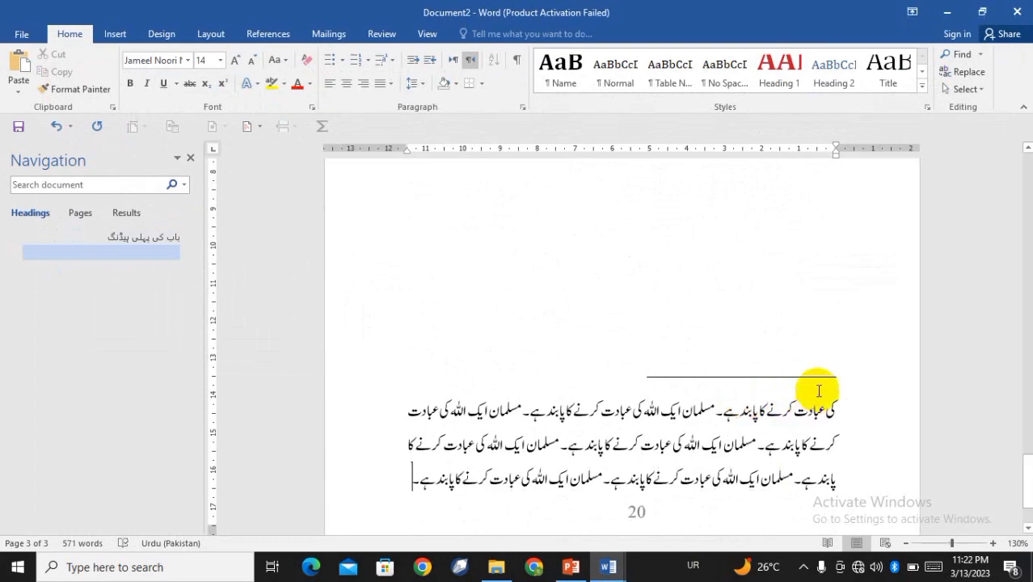
pyautogui.scroll(3, 789, 380)
pyautogui.scroll(10, 790, 380)
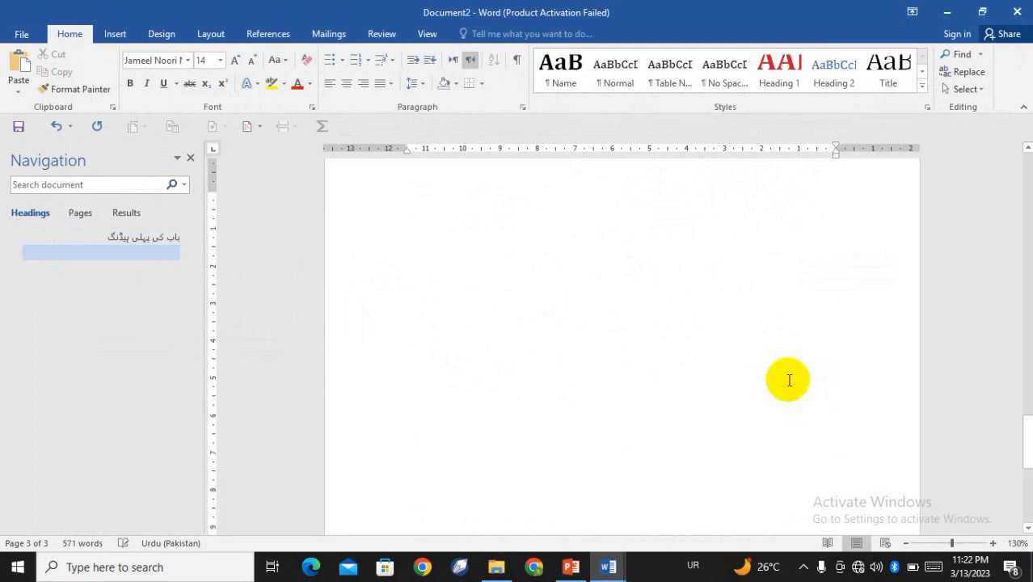
pyautogui.scroll(3, 790, 380)
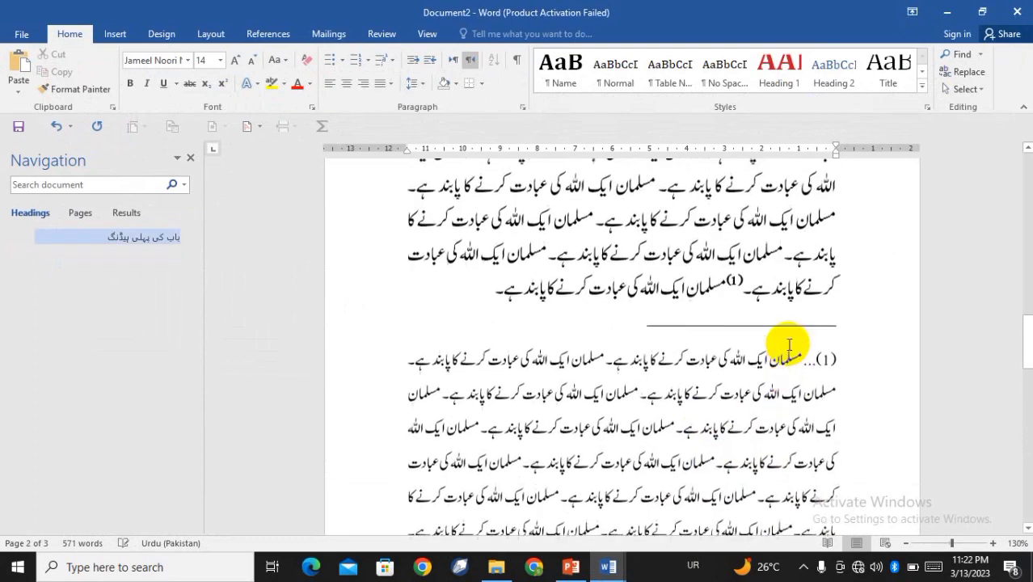
pyautogui.scroll(-2, 782, 328)
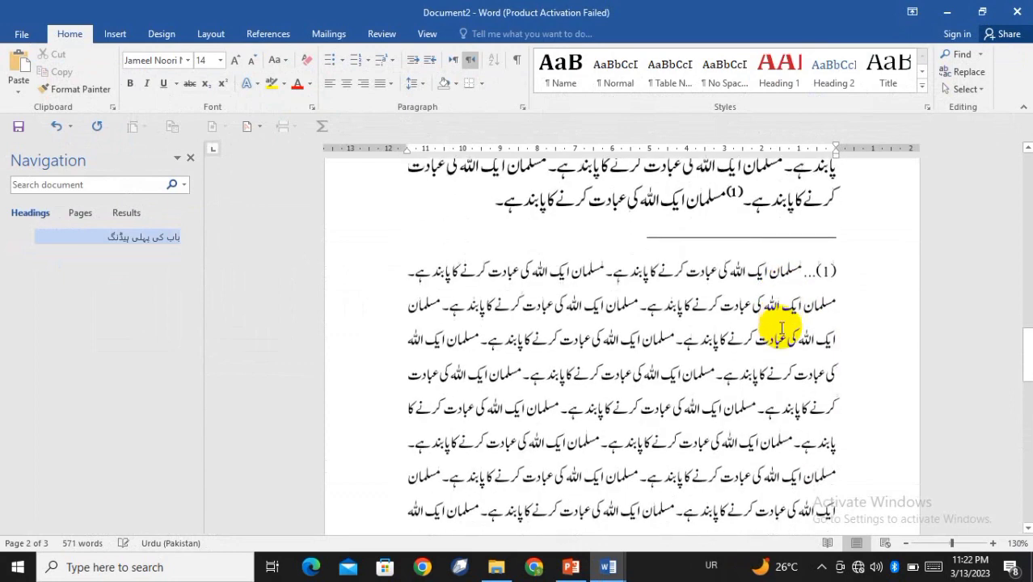
pyautogui.scroll(3, 781, 327)
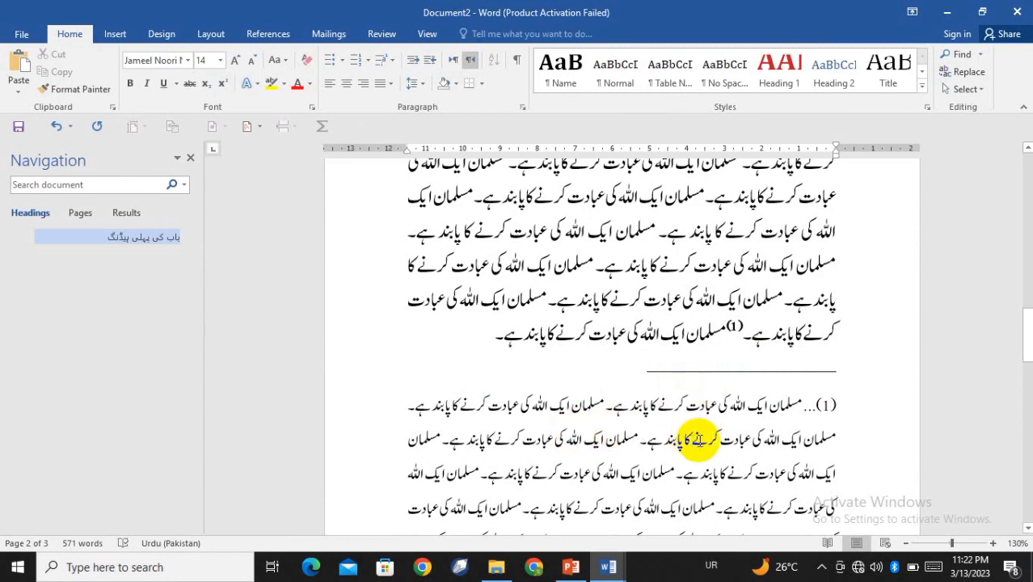
pyautogui.scroll(-1, 724, 436)
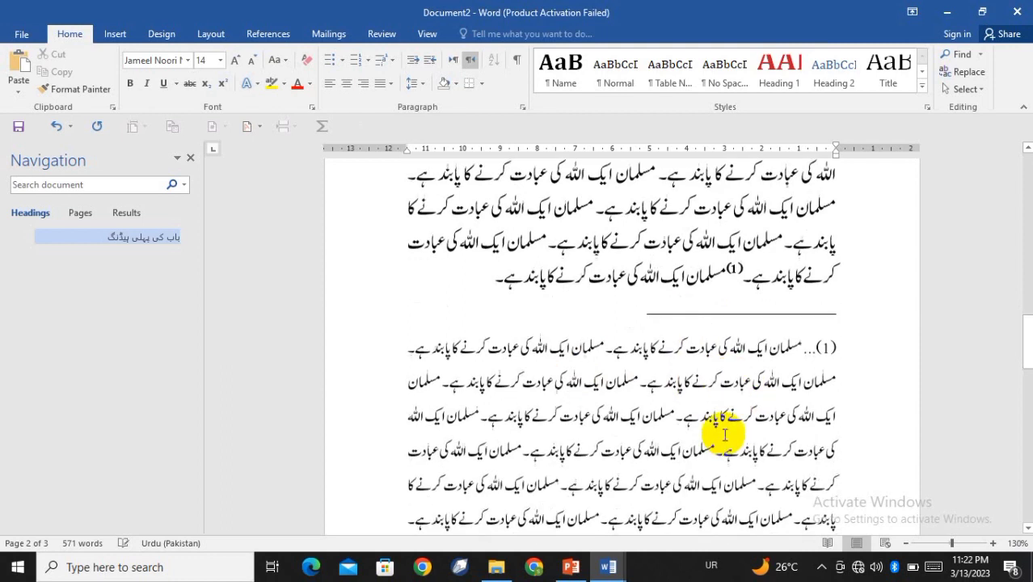
pyautogui.scroll(-1, 725, 435)
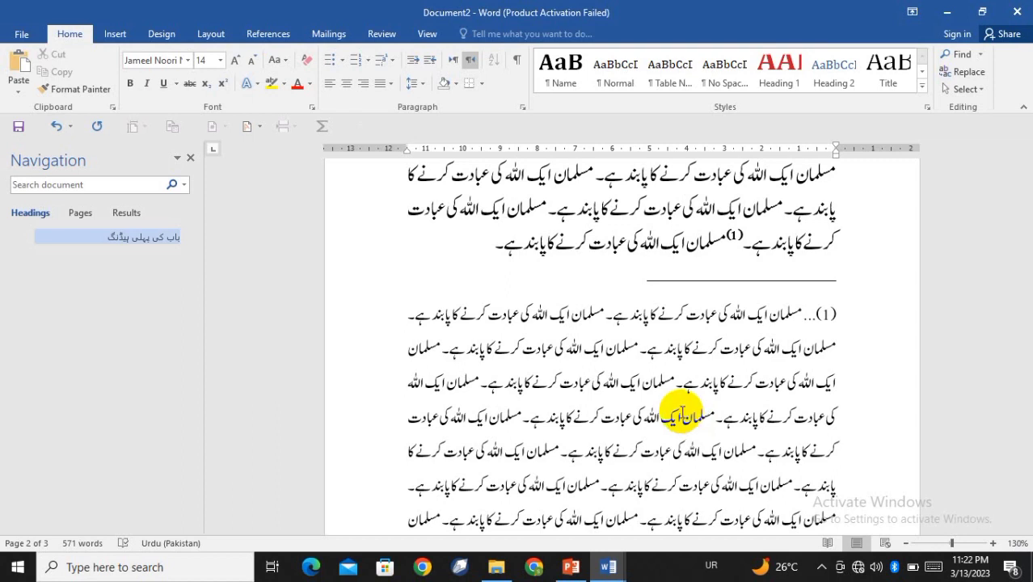
# Step: Open the Al Qololaliya document from New folder and go to the heading "جہنم کی آگ حرام"
pyautogui.hotkey('alt', 'Tab')
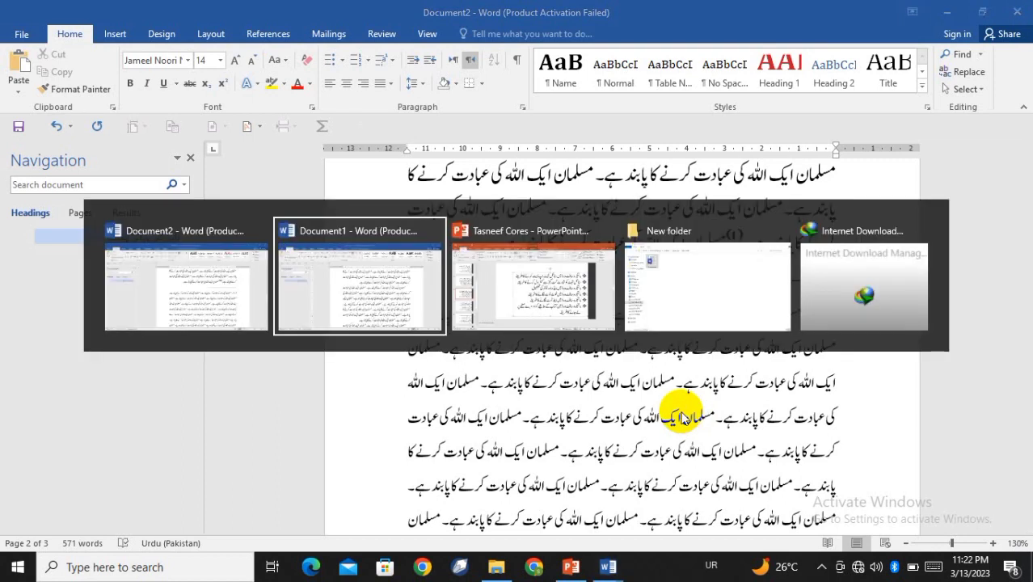
pyautogui.press('Tab')
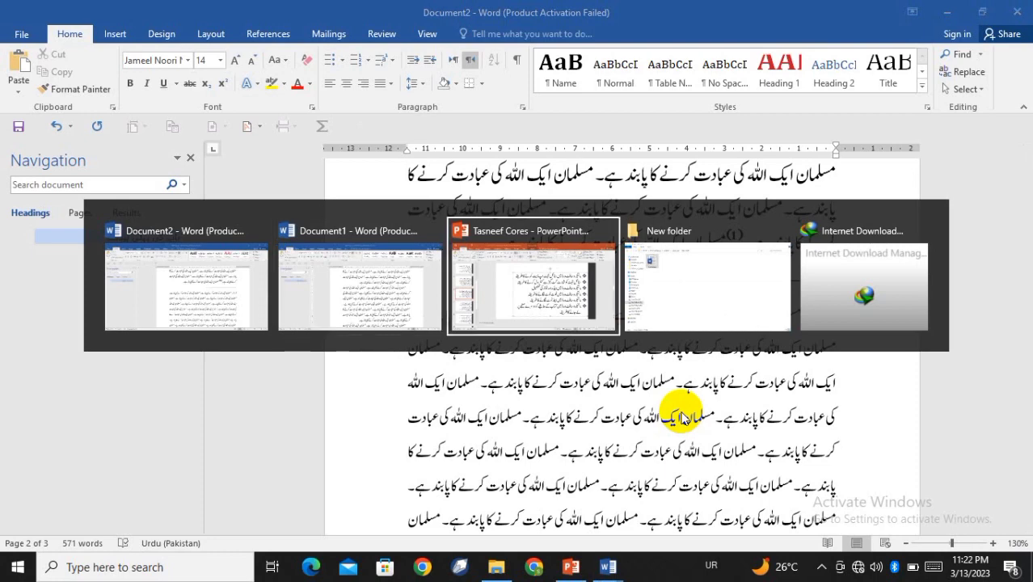
pyautogui.press('Tab')
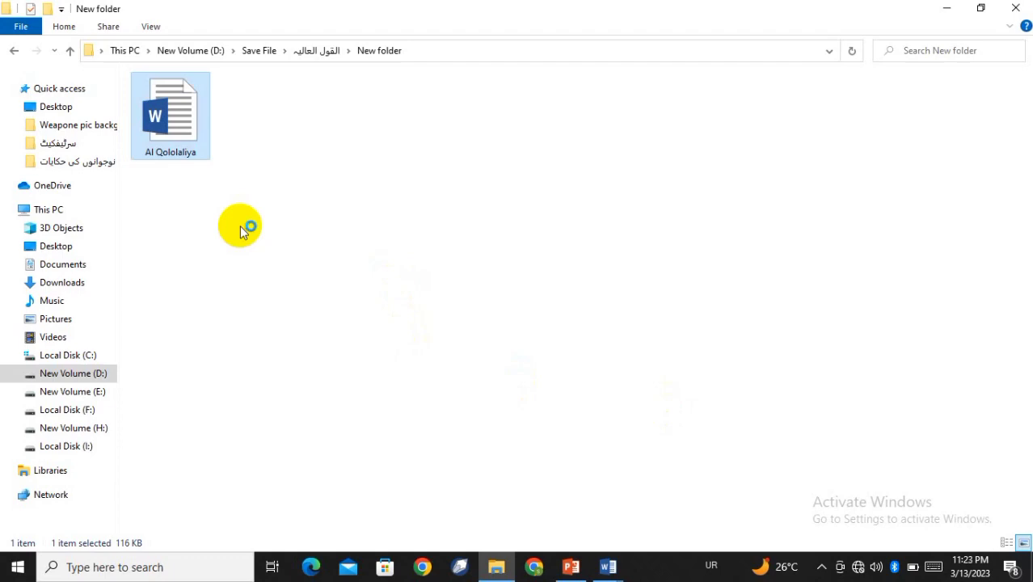
pyautogui.hotkey('alt', 'Tab')
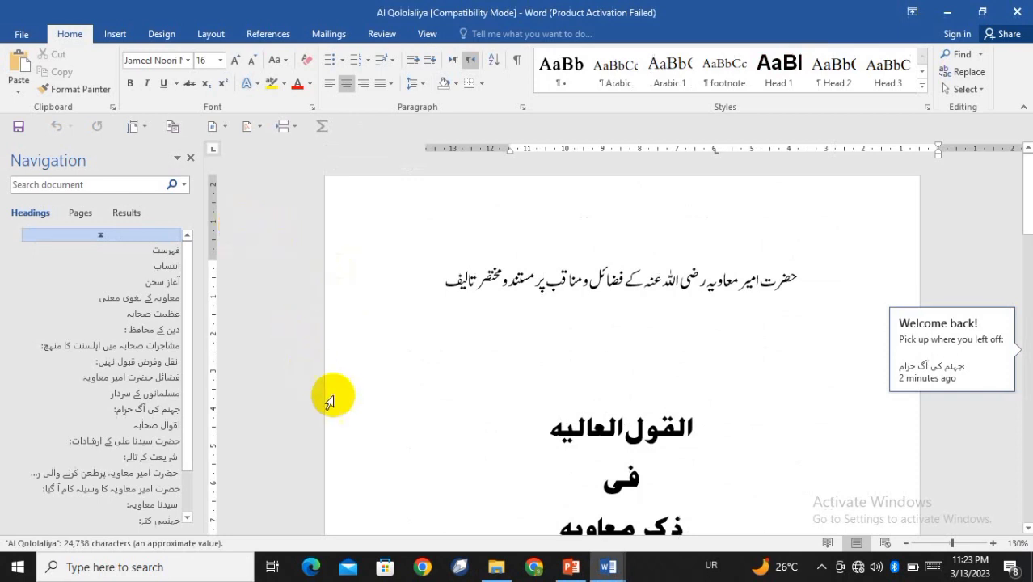
pyautogui.click(127, 409)
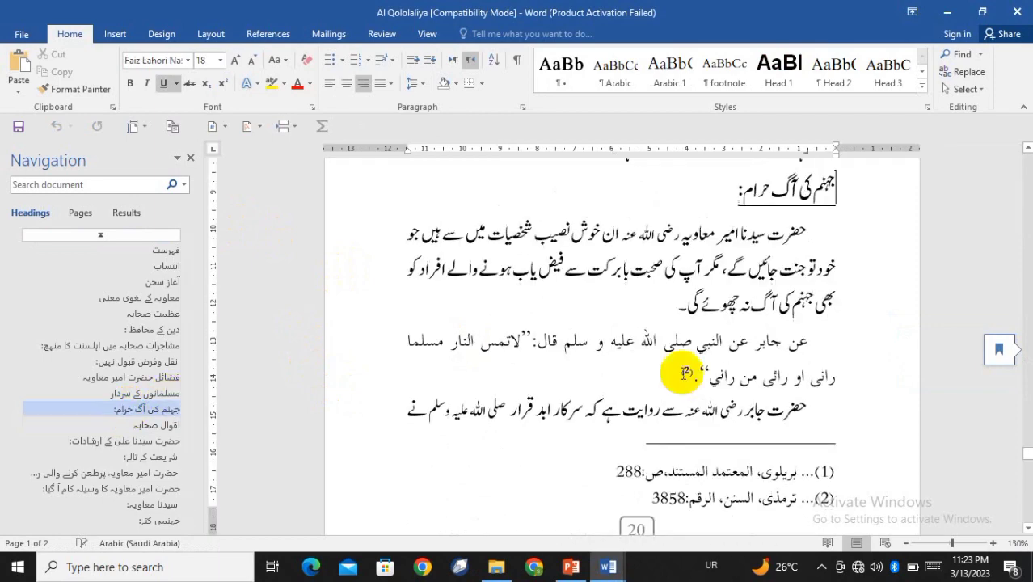
# Step: Examine the two footnotes on page 20 and the place of footnote reference 2 in the Arabic quotation
pyautogui.scroll(-3, 681, 373)
pyautogui.scroll(7, 681, 374)
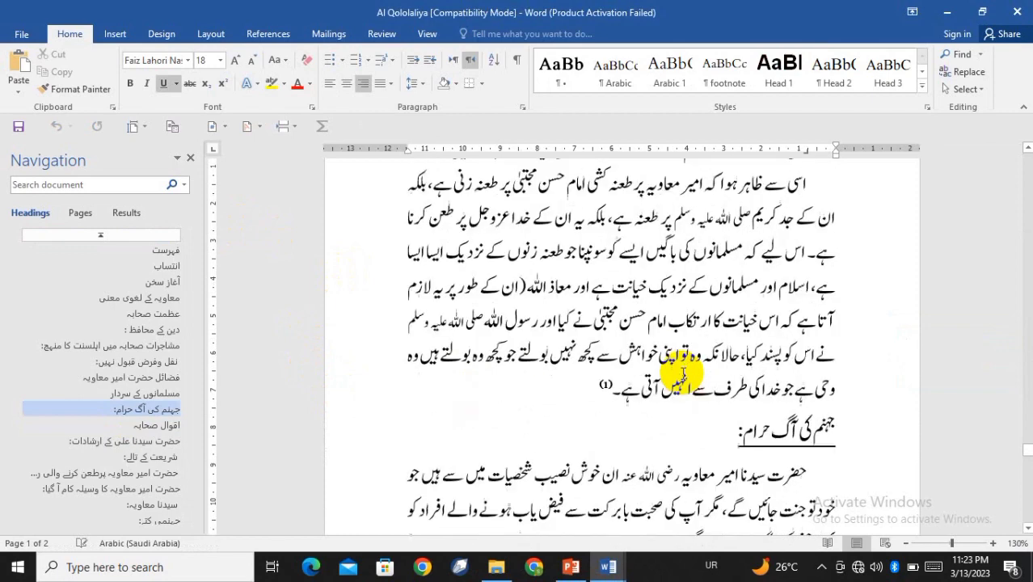
pyautogui.scroll(2, 681, 373)
pyautogui.scroll(-5, 681, 374)
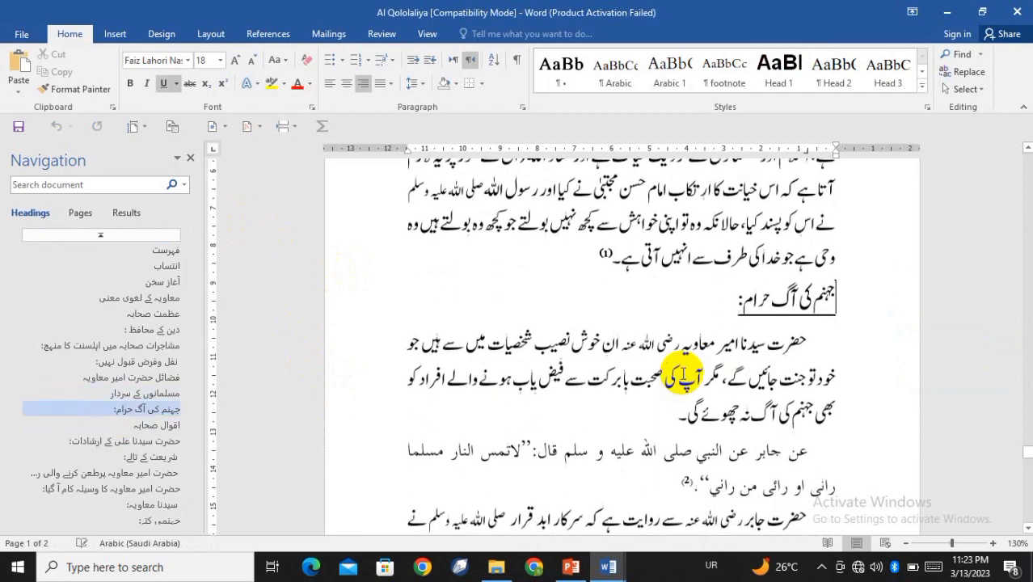
pyautogui.scroll(-5, 681, 374)
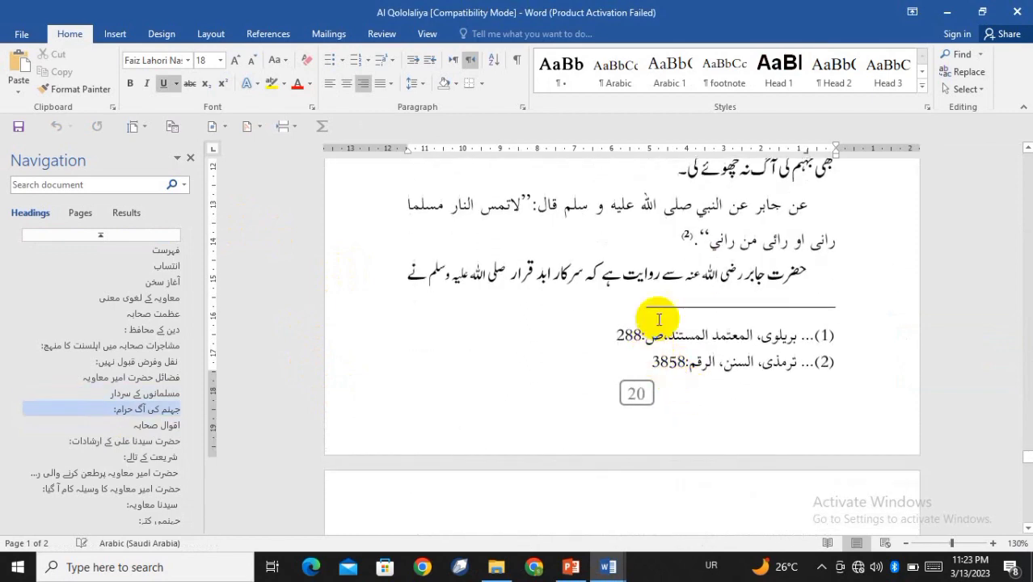
pyautogui.click(696, 243)
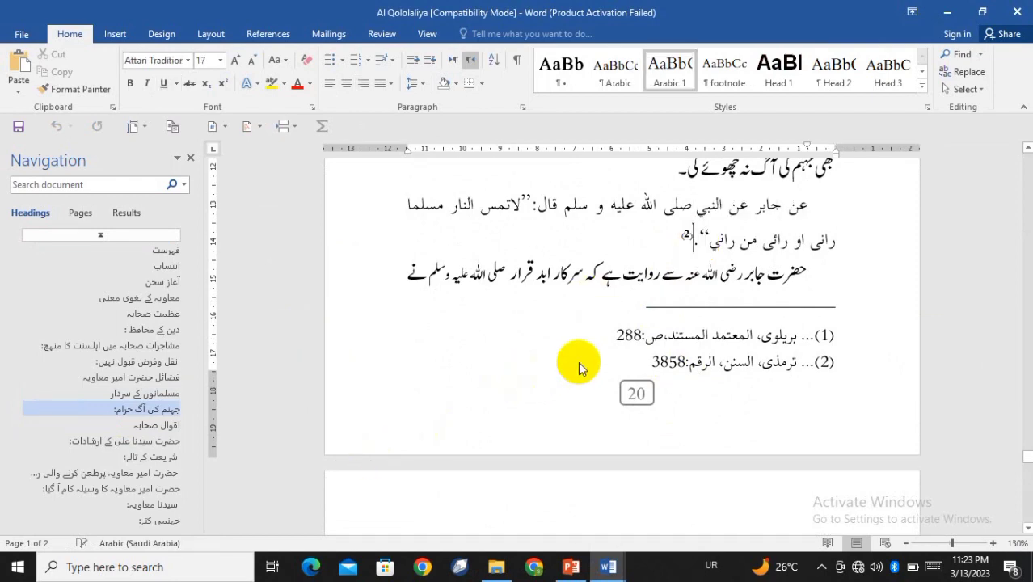
# Step: Switch to Document2 and copy the body paragraph that runs from the page numbered 18 onto the next page
pyautogui.hotkey('alt', 'Tab')
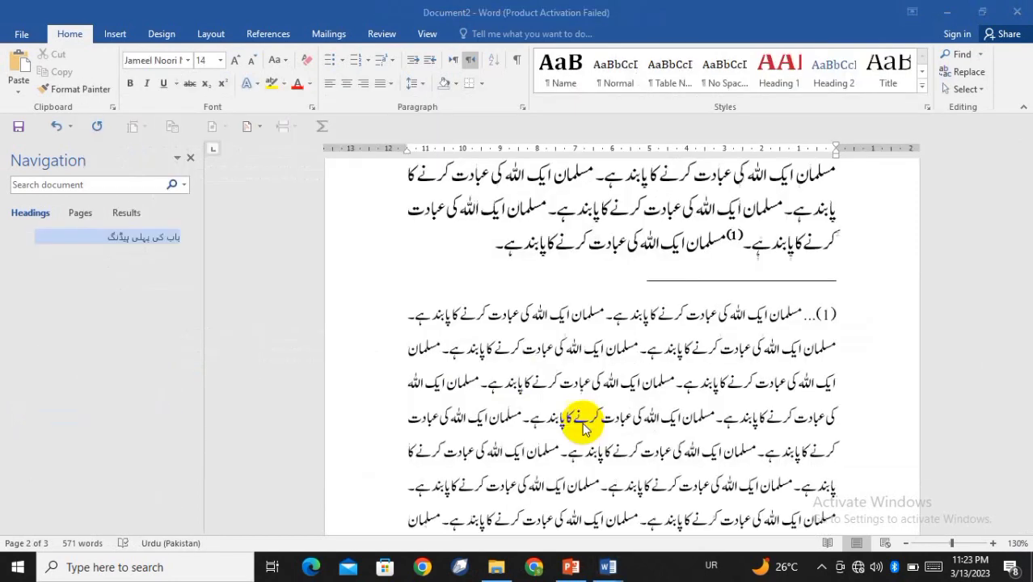
pyautogui.scroll(5, 626, 334)
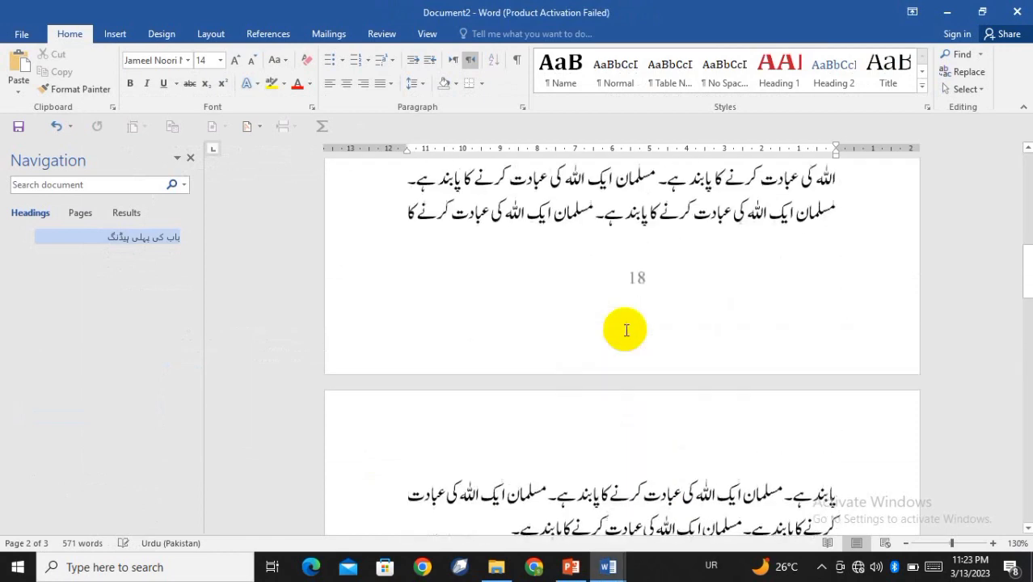
pyautogui.click(803, 273)
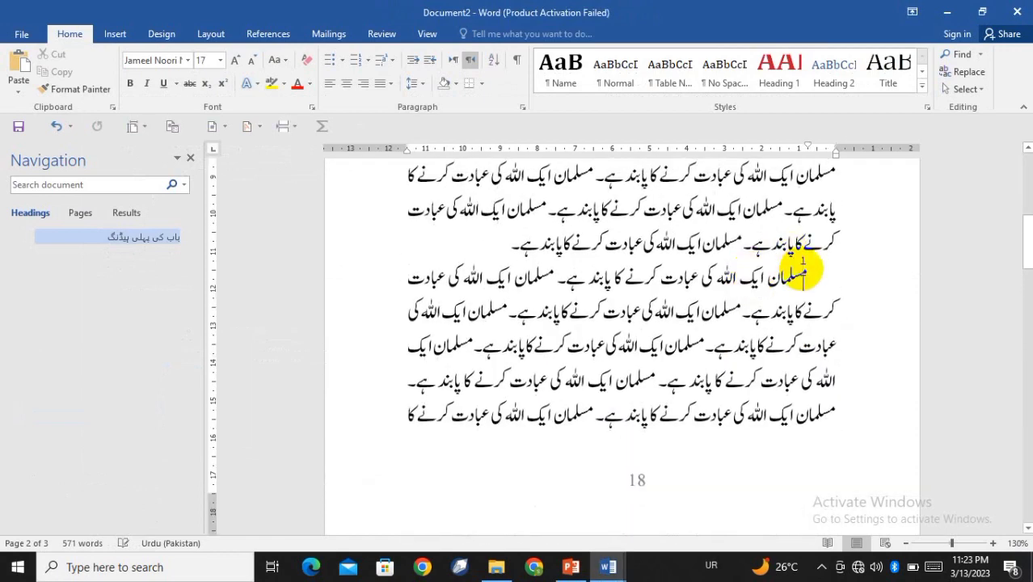
pyautogui.hotkey('ctrl', 'shift', 'Down')
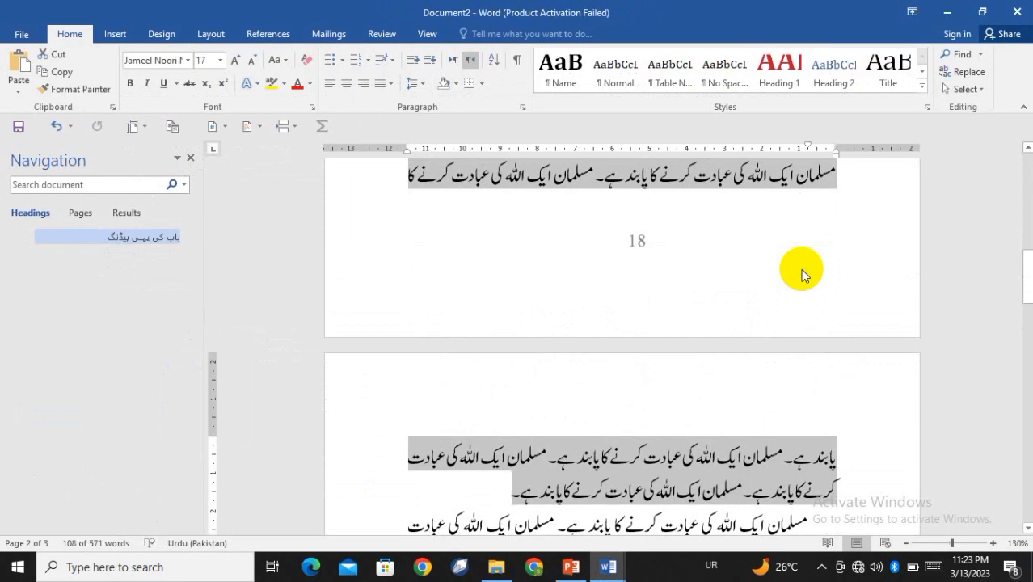
pyautogui.hotkey('ctrl', 'c')
# Step: Switch to the Al Qololaliya document and replace the text of footnote (1) on page 20 with the copied paragraph
pyautogui.hotkey('alt', 'Tab')
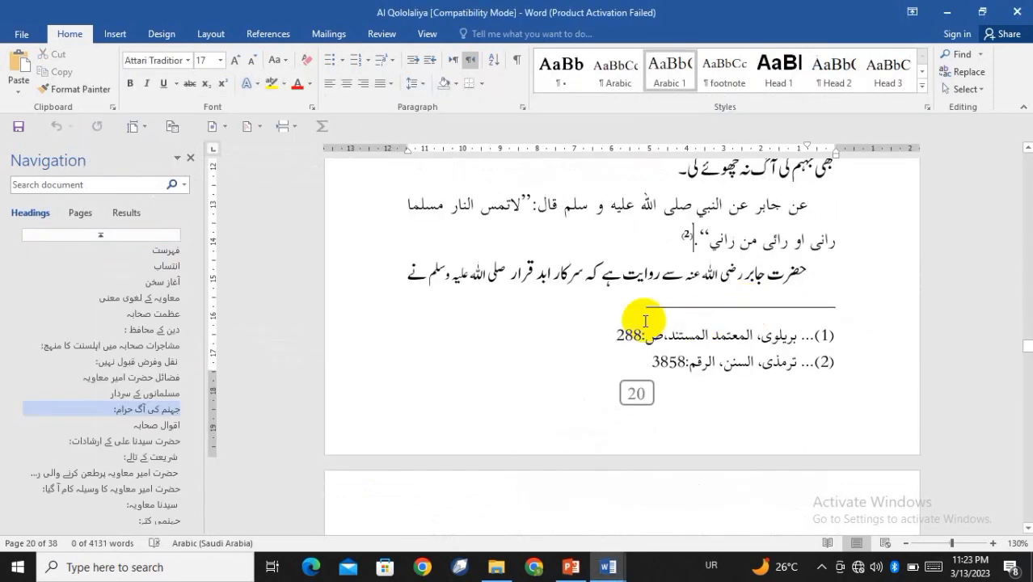
pyautogui.scroll(2, 617, 394)
pyautogui.scroll(-3, 617, 394)
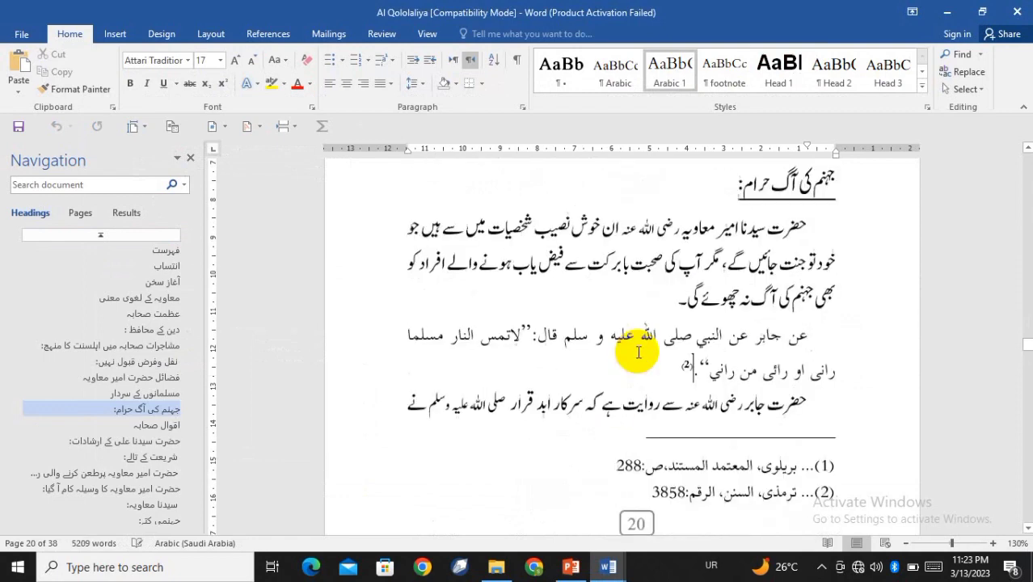
pyautogui.click(624, 380)
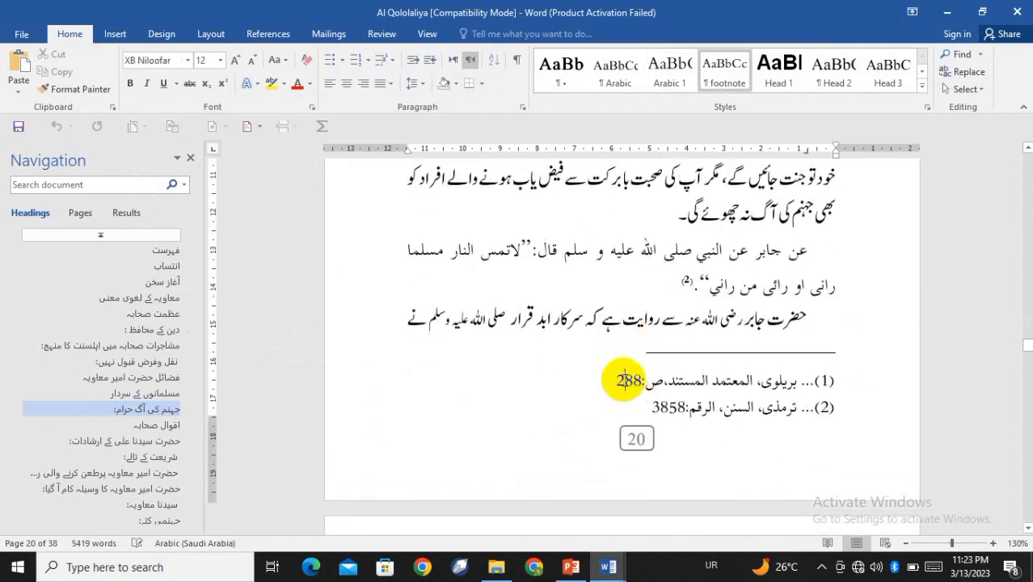
pyautogui.press('Home')
pyautogui.hotkey('ctrl', 'Left')
pyautogui.hotkey('shift', 'End')
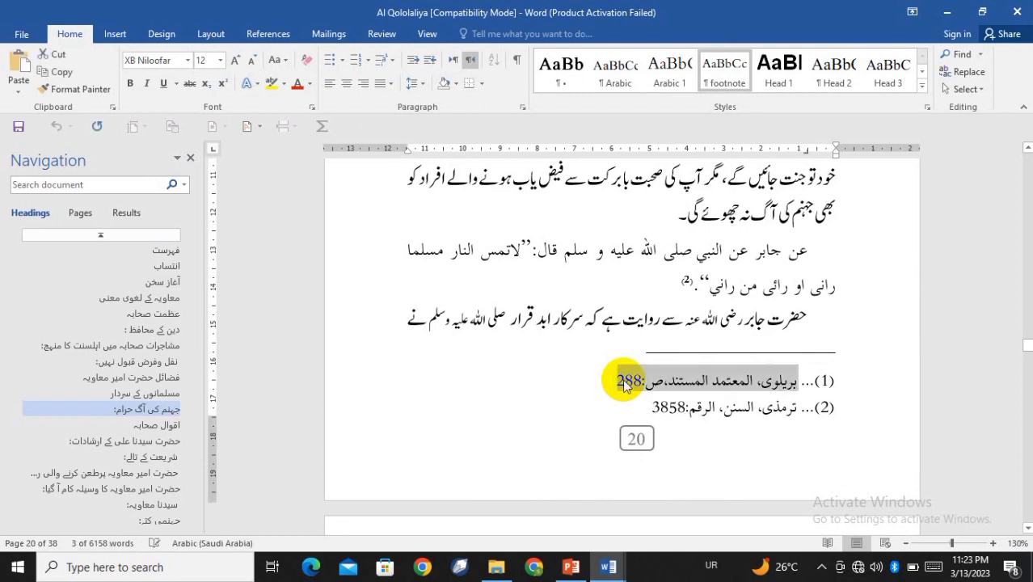
pyautogui.hotkey('ctrl', 'v')
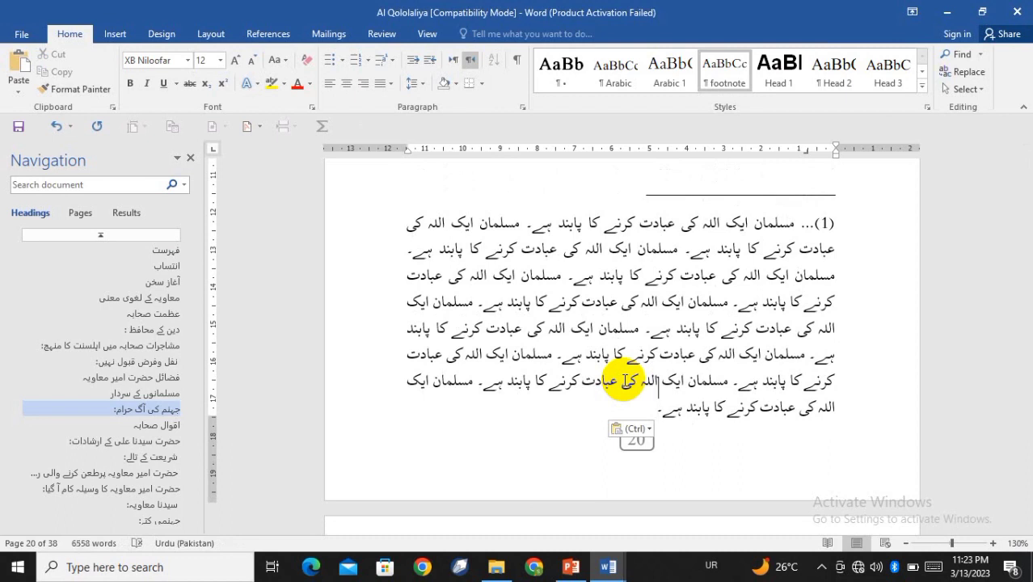
# Step: Paste the copied paragraph again within footnote (1) on page 20 to lengthen the footnote
pyautogui.scroll(4, 627, 380)
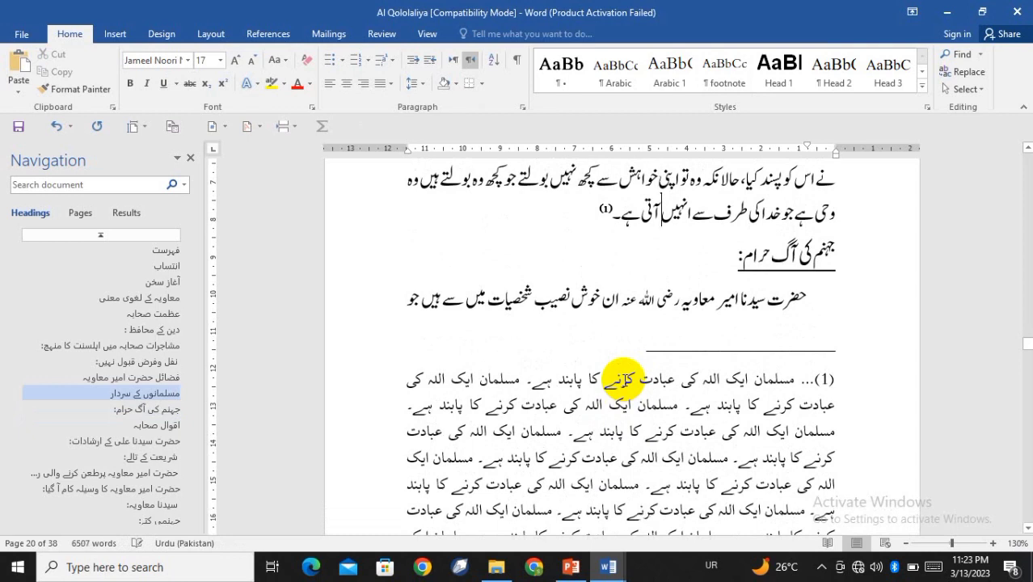
pyautogui.press('Down')
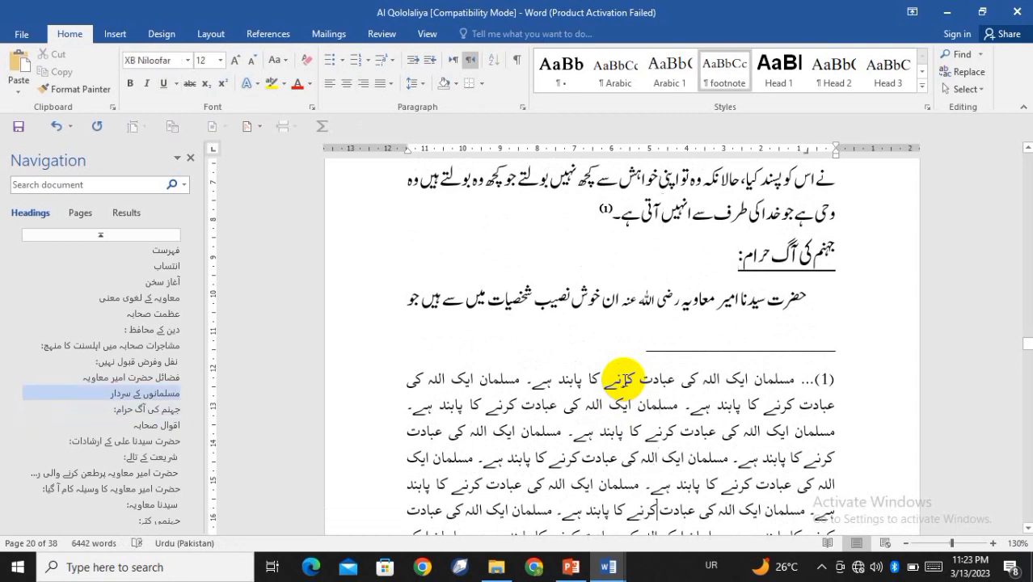
pyautogui.hotkey('ctrl', 'v')
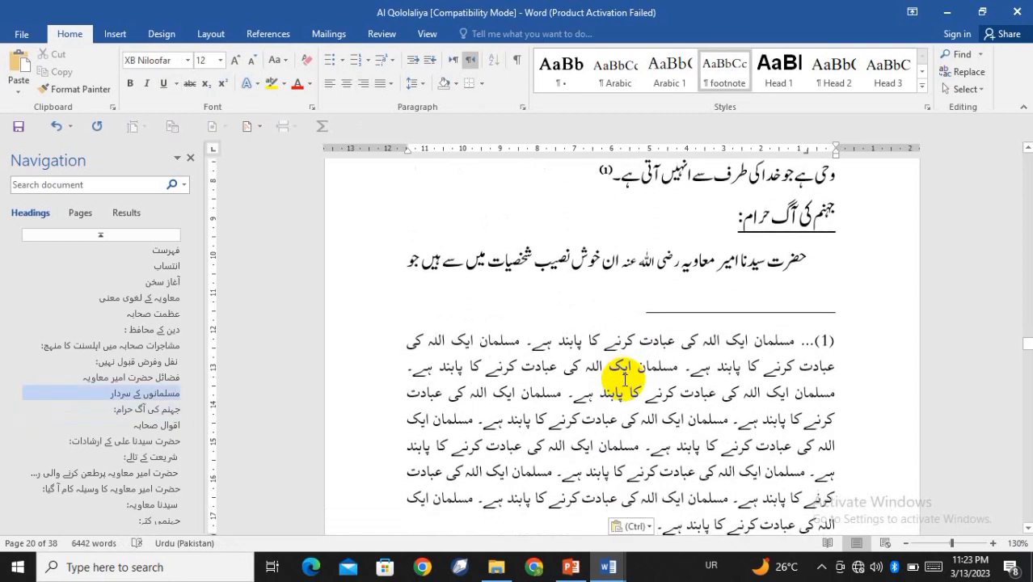
pyautogui.hotkey('ctrl', 'v')
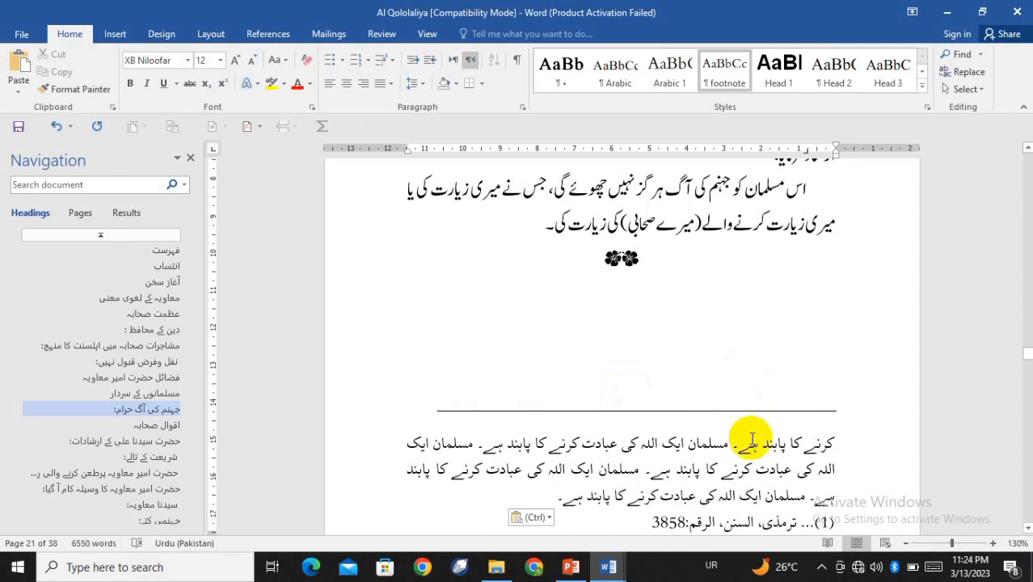
# Step: Examine how the long footnote (1) runs from page 20 to page 21 and the separator line above its continuation
pyautogui.scroll(5, 821, 457)
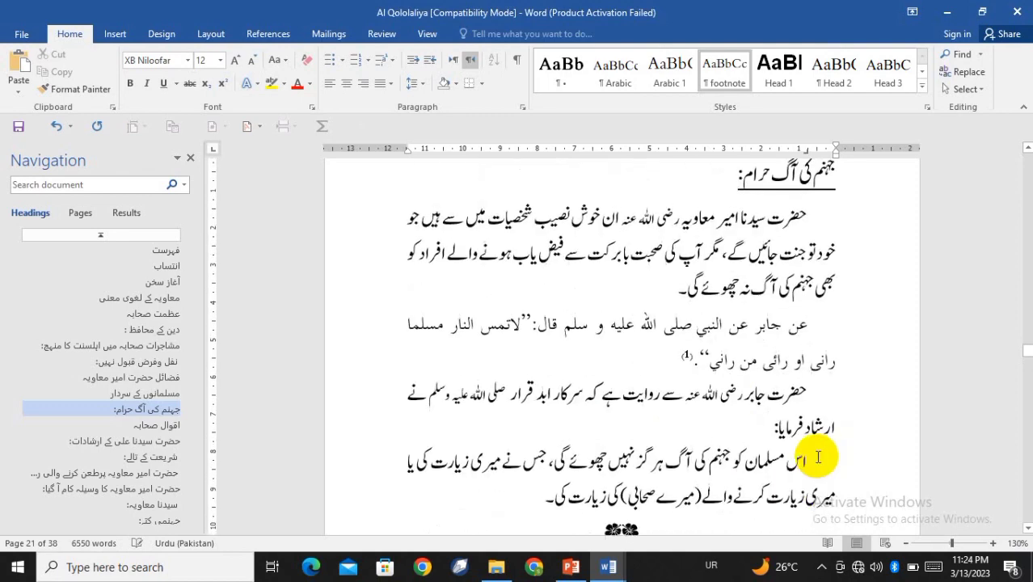
pyautogui.scroll(-4, 750, 455)
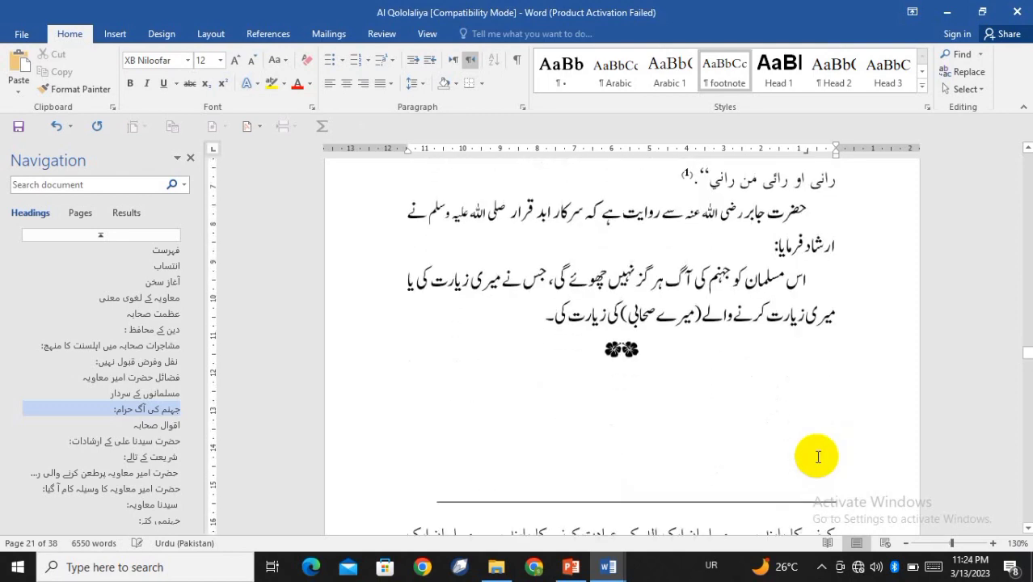
pyautogui.scroll(-3, 749, 453)
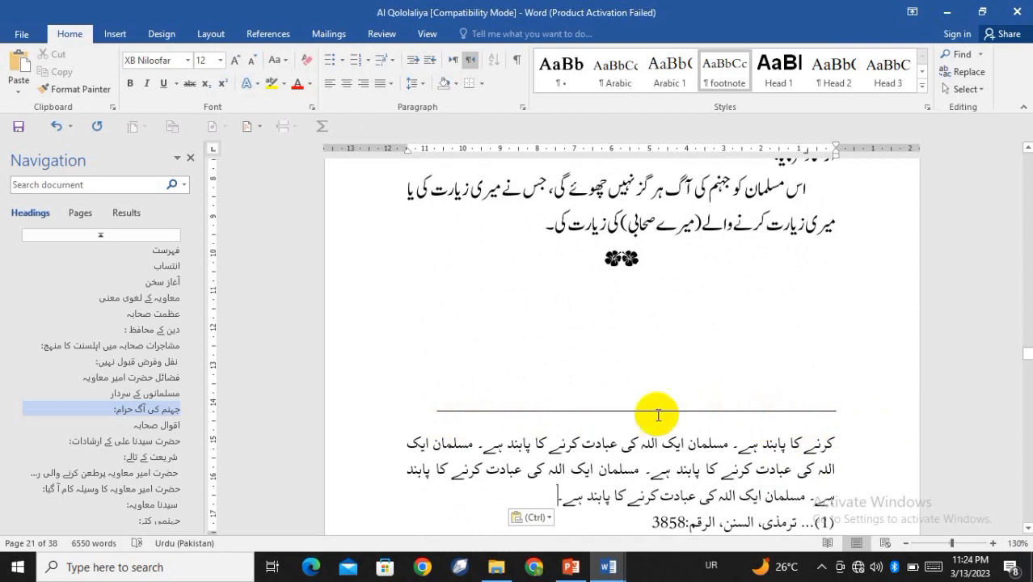
pyautogui.scroll(5, 813, 394)
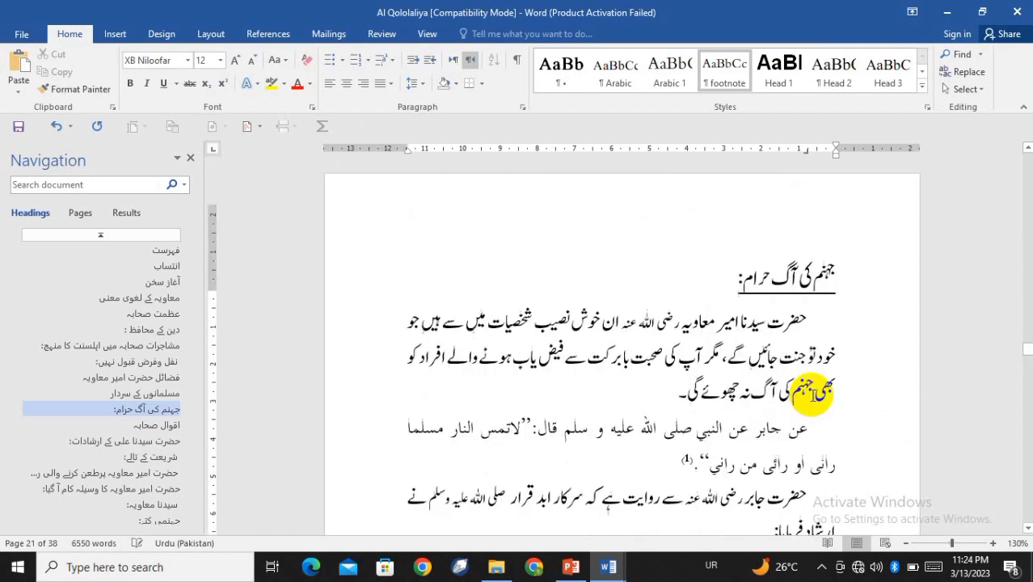
pyautogui.scroll(-1, 813, 394)
pyautogui.scroll(10, 792, 364)
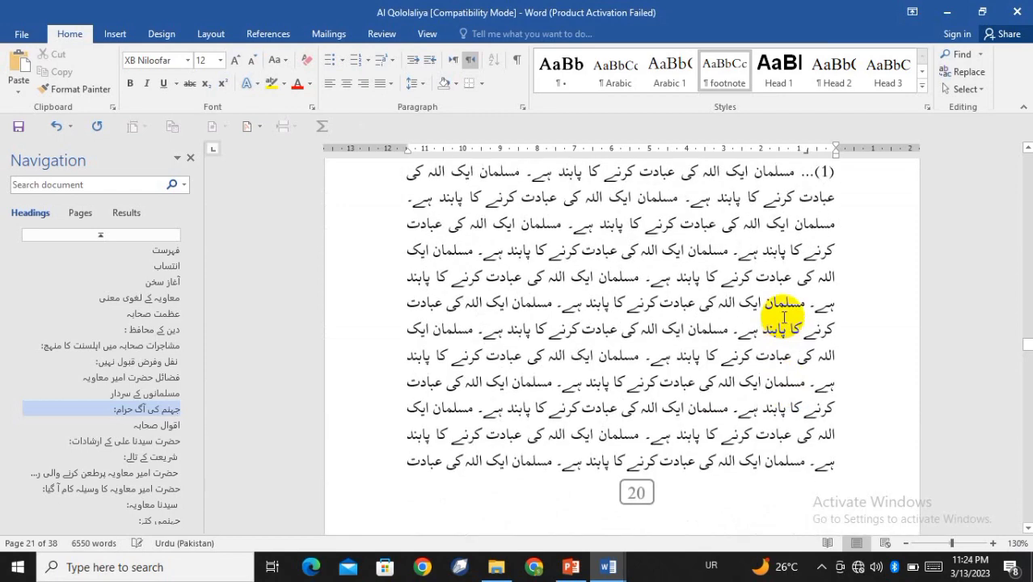
pyautogui.scroll(3, 784, 317)
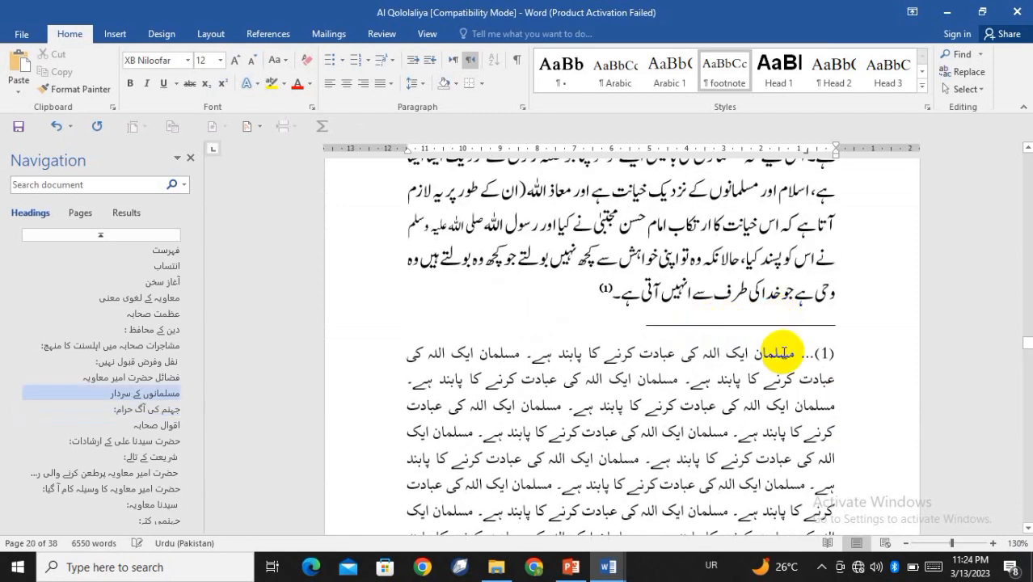
pyautogui.scroll(-15, 780, 351)
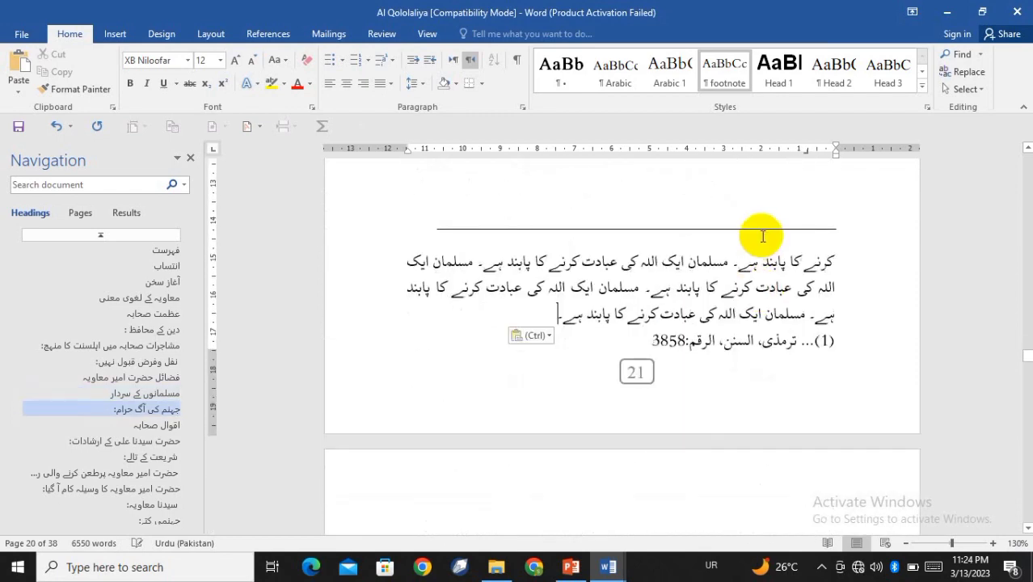
pyautogui.scroll(-7, 761, 288)
pyautogui.scroll(7, 781, 287)
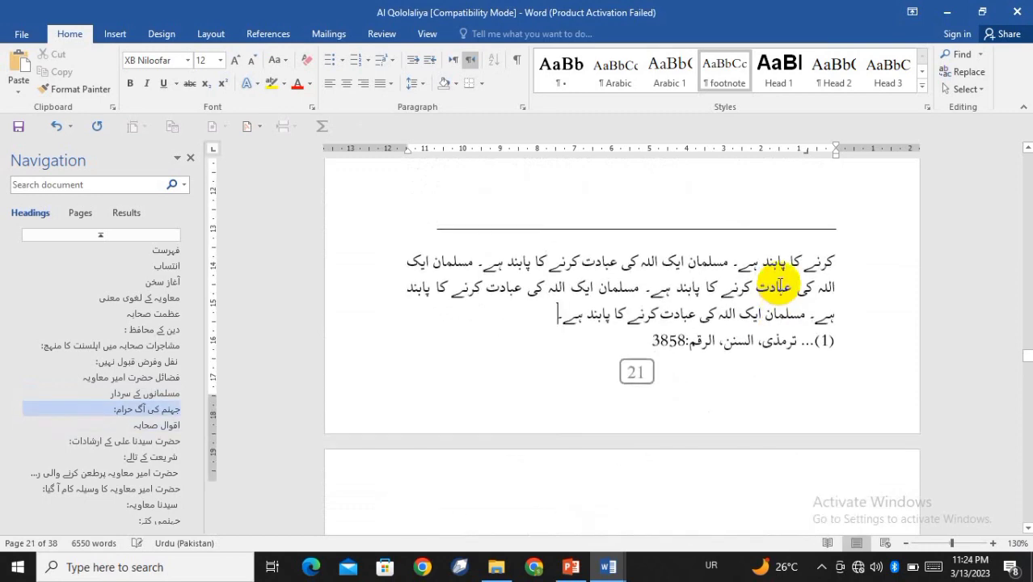
pyautogui.scroll(12, 780, 285)
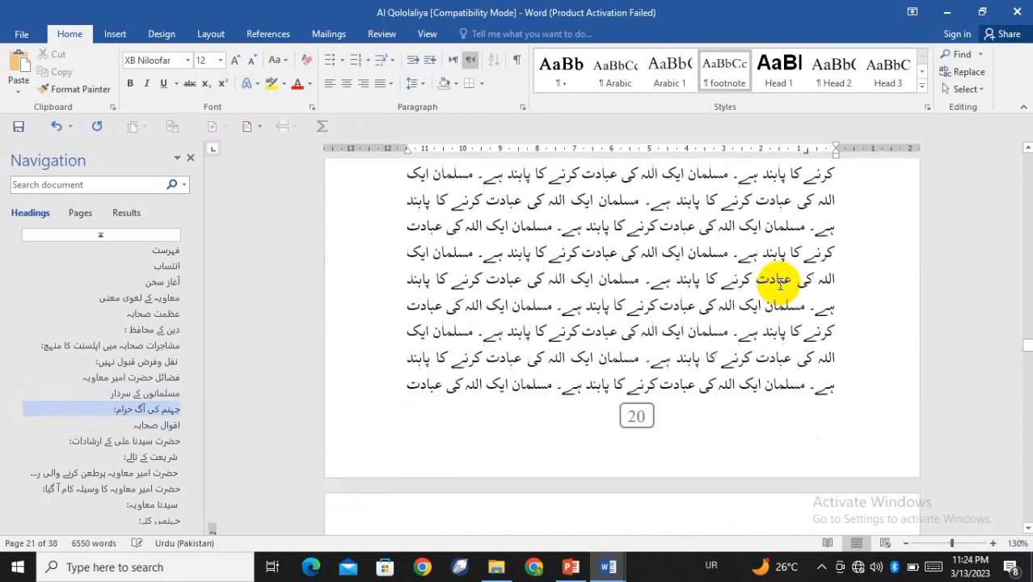
pyautogui.scroll(5, 760, 307)
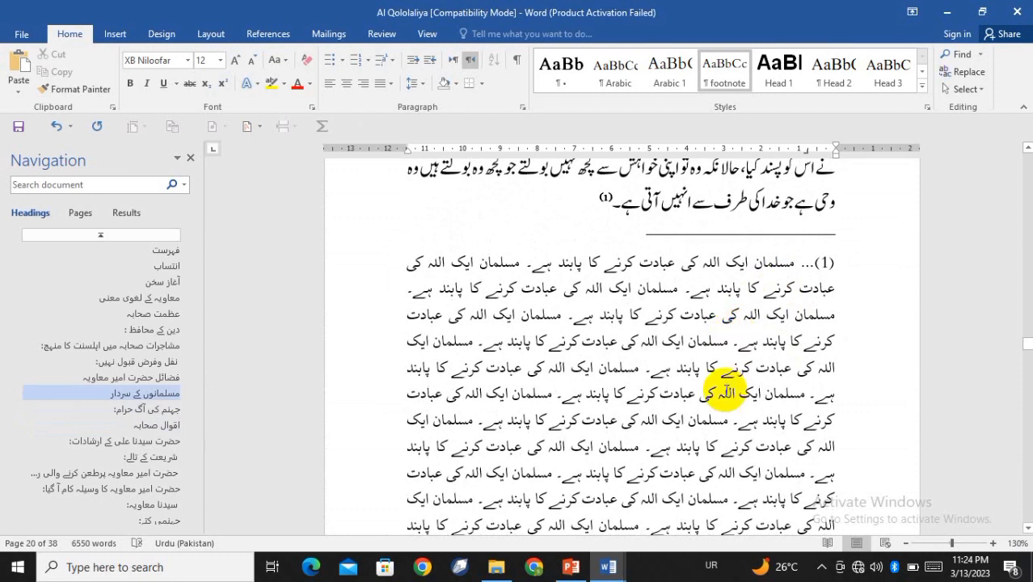
# Step: Switch the document to Web Layout view, show the footnotes for editing and display the Footnote Separator
pyautogui.click(887, 544)
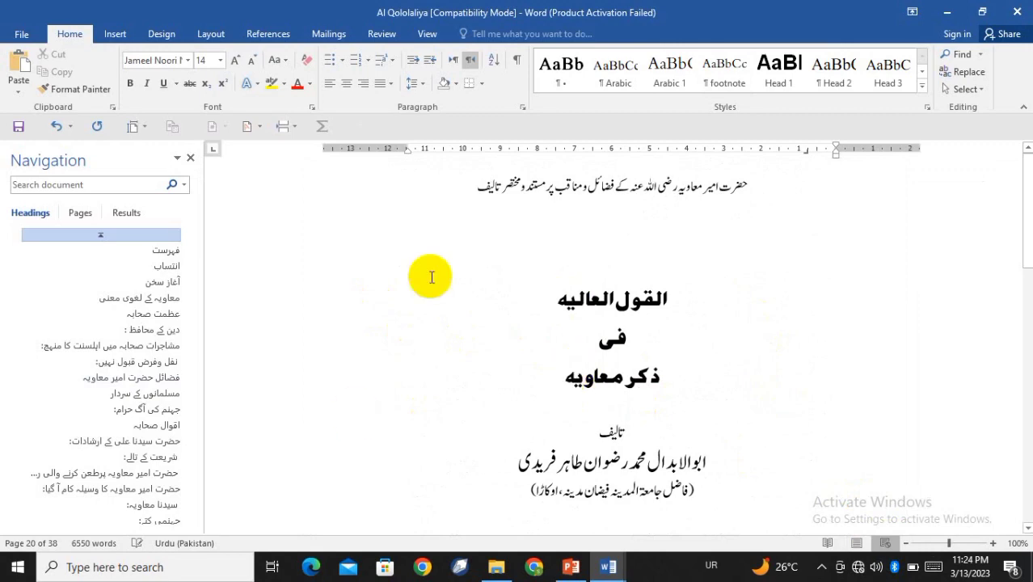
pyautogui.click(271, 36)
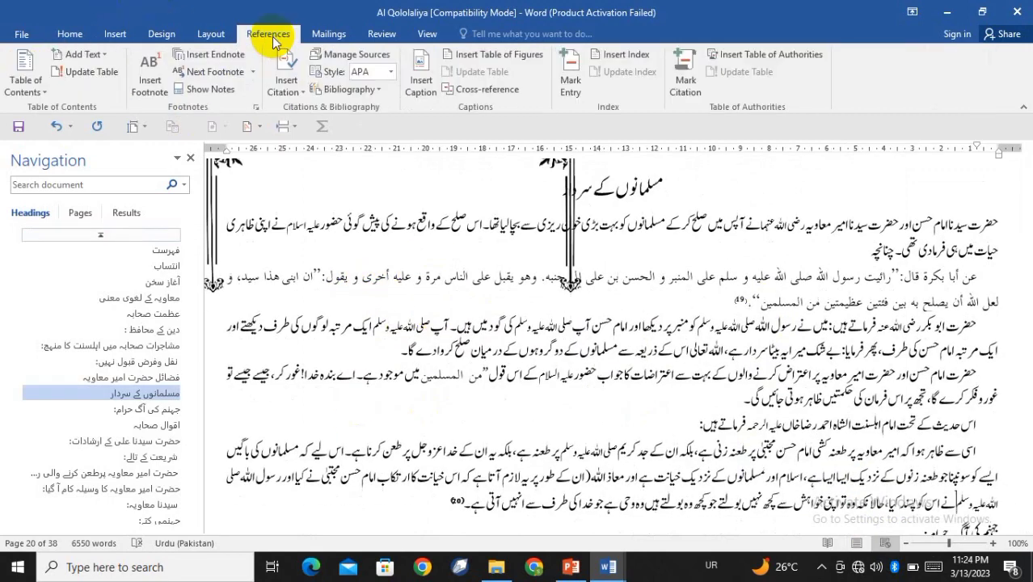
pyautogui.click(214, 90)
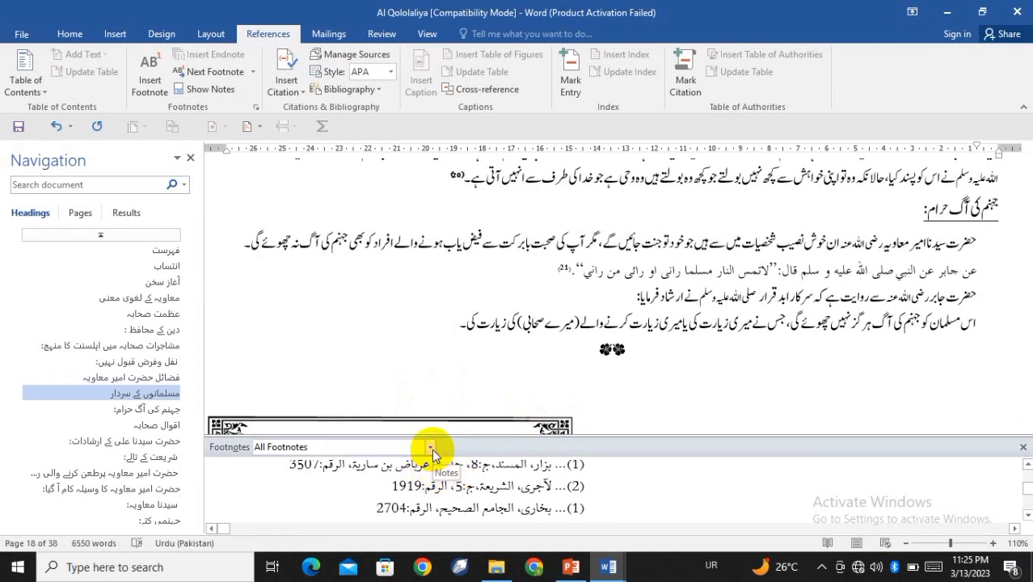
pyautogui.click(431, 448)
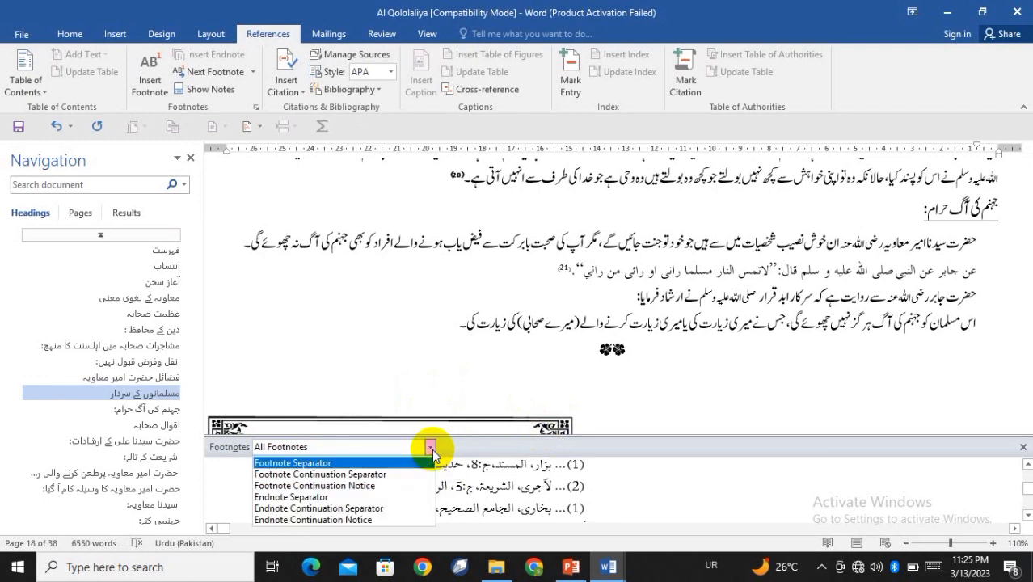
pyautogui.click(368, 464)
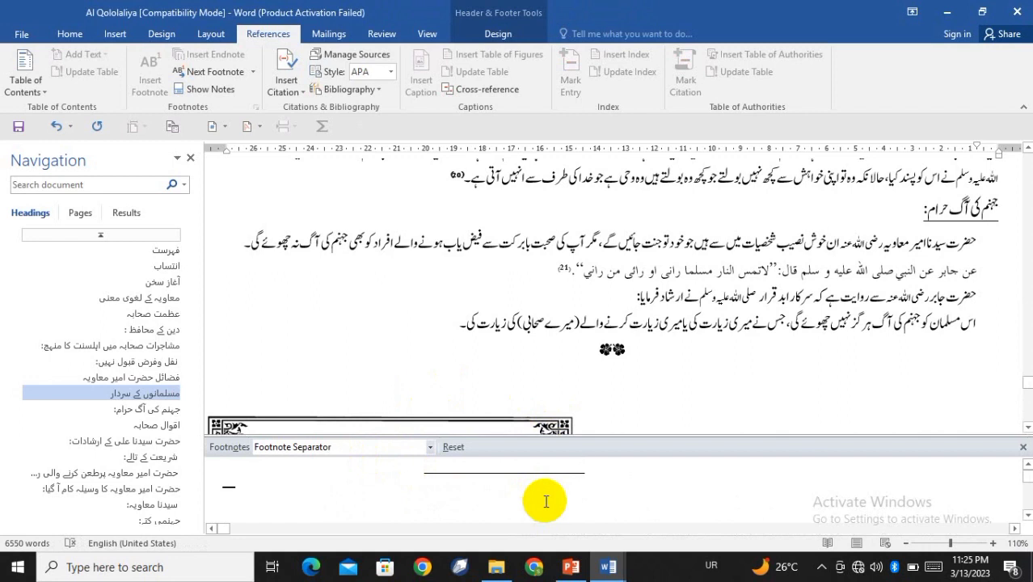
# Step: Copy the whole footnote separator line
pyautogui.hotkey('ctrl', 'a')
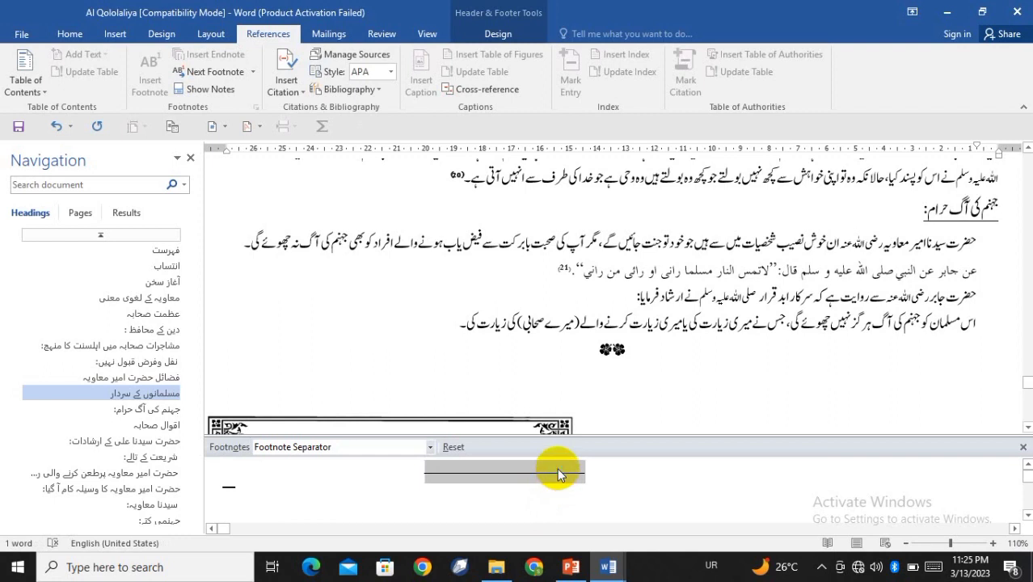
pyautogui.rightClick(557, 468)
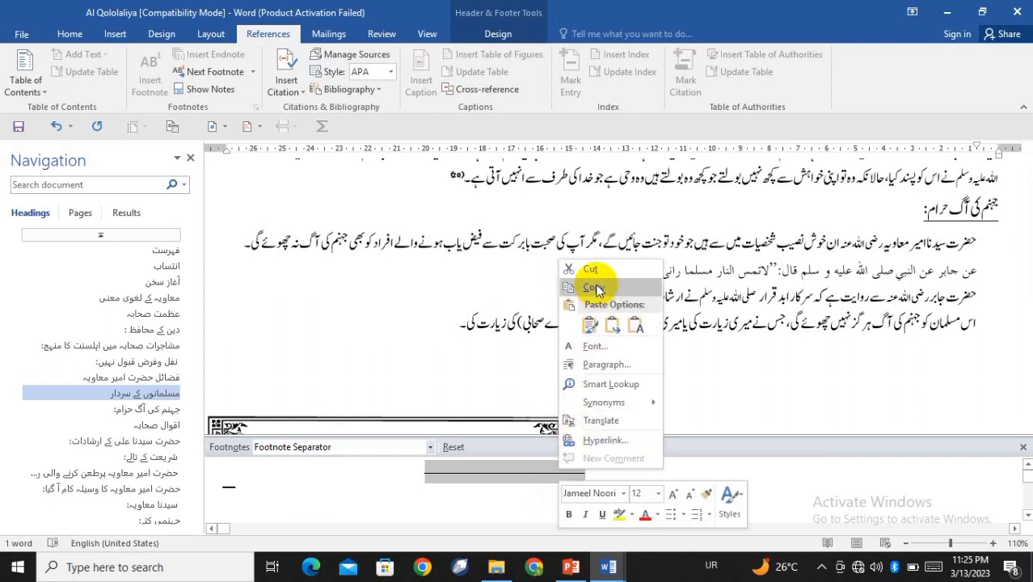
pyautogui.click(596, 289)
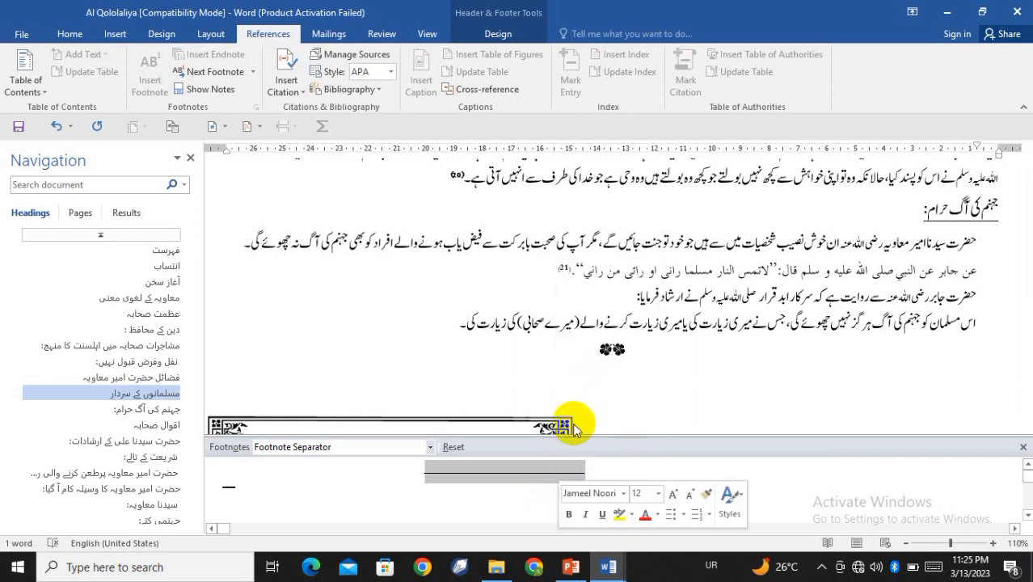
# Step: Display the Footnote Continuation Separator and replace its long line with the copied separator line
pyautogui.click(430, 450)
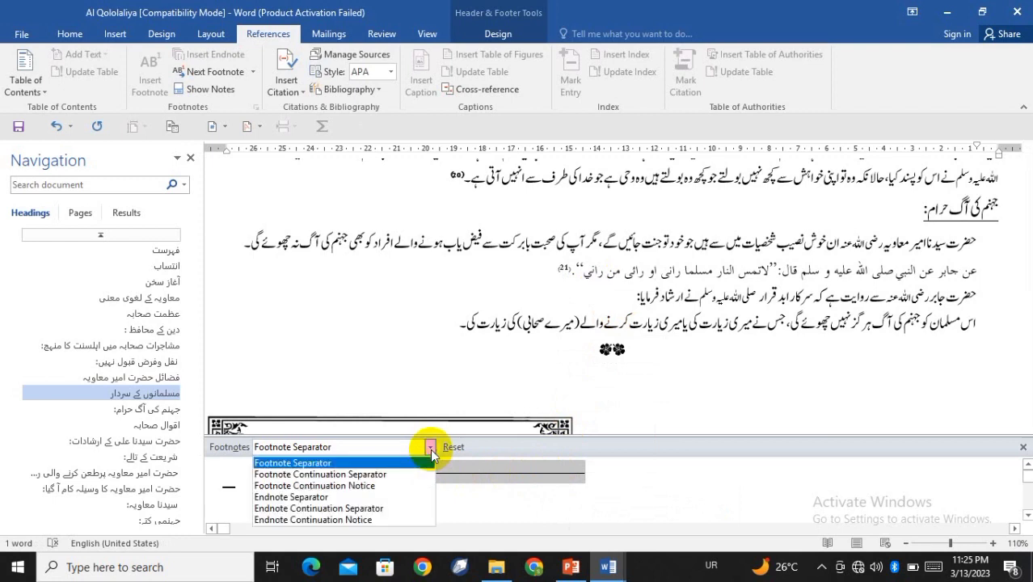
pyautogui.click(399, 475)
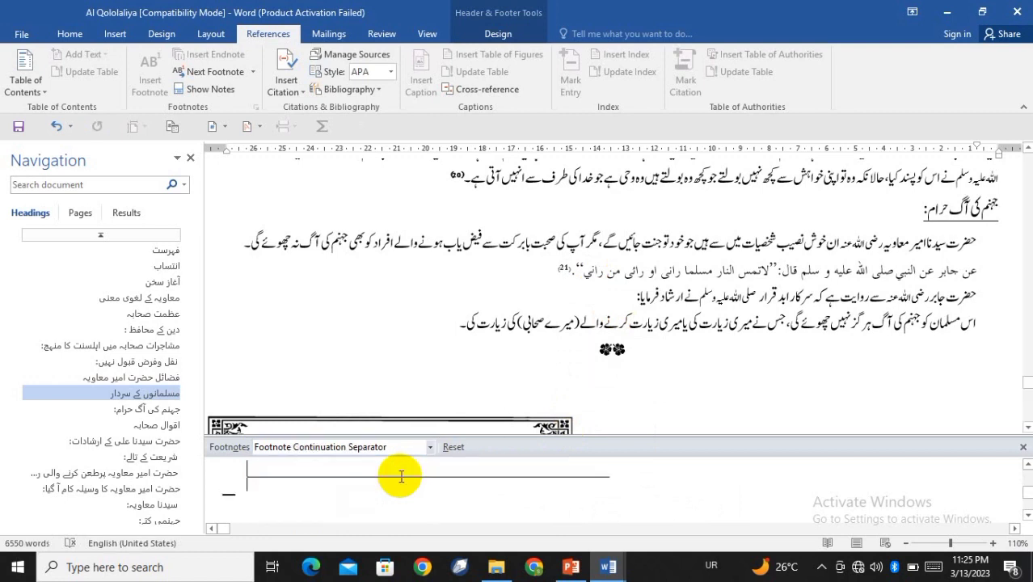
pyautogui.press('End')
pyautogui.hotkey('ctrl', 'a')
pyautogui.hotkey('ctrl', 'a')
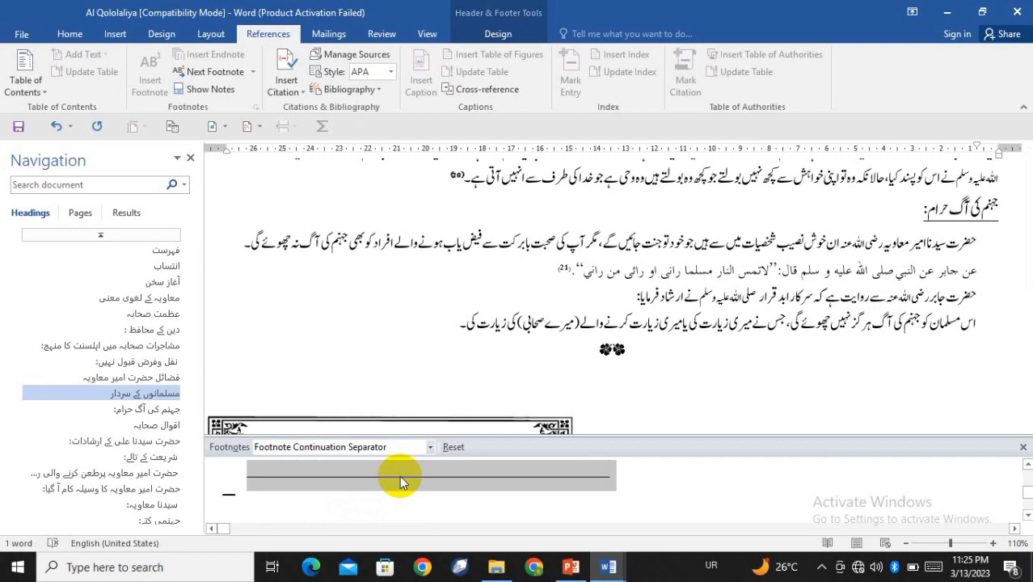
pyautogui.hotkey('ctrl', 'v')
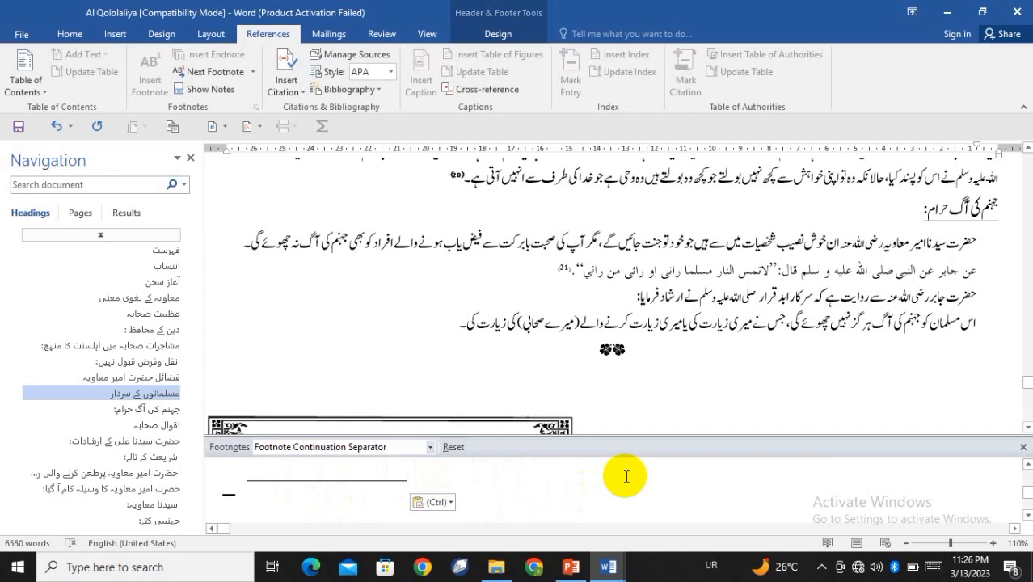
# Step: Compare the separator line above footnote (1) in Document2 with the continuation separator in the Al Qololaliya document
pyautogui.hotkey('alt', 'Tab')
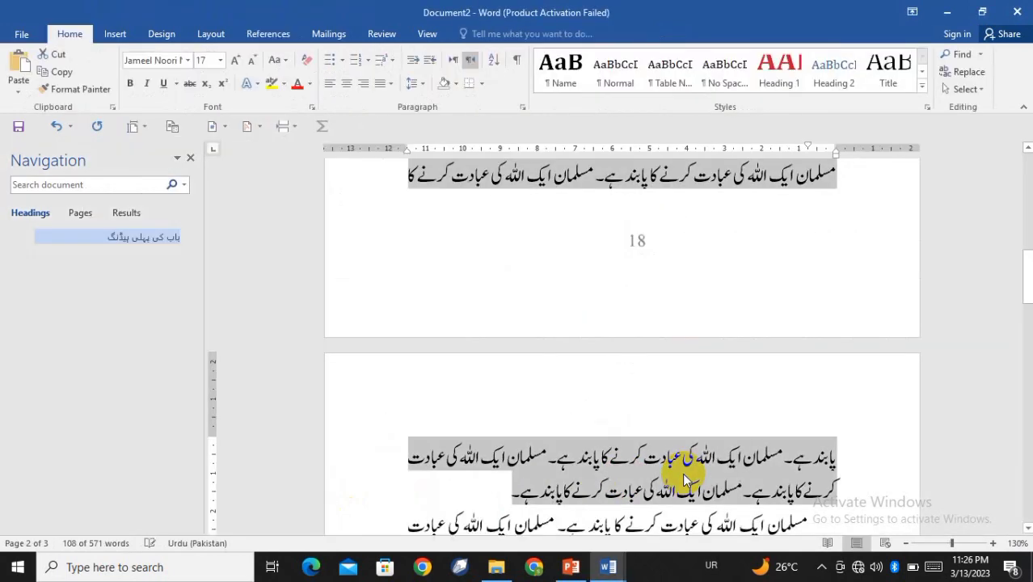
pyautogui.scroll(-10, 646, 440)
pyautogui.scroll(3, 634, 427)
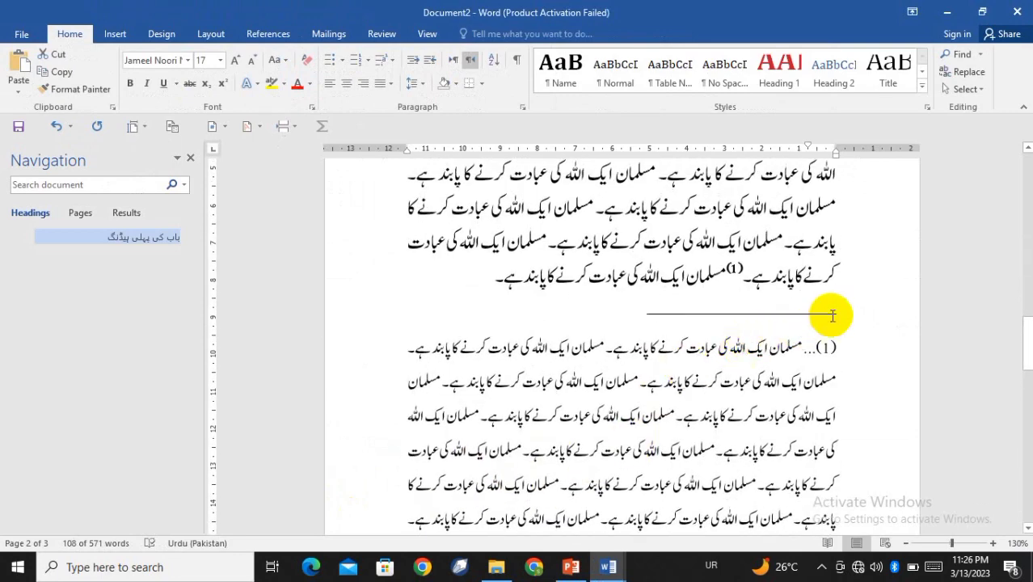
pyautogui.hotkey('alt', 'Tab')
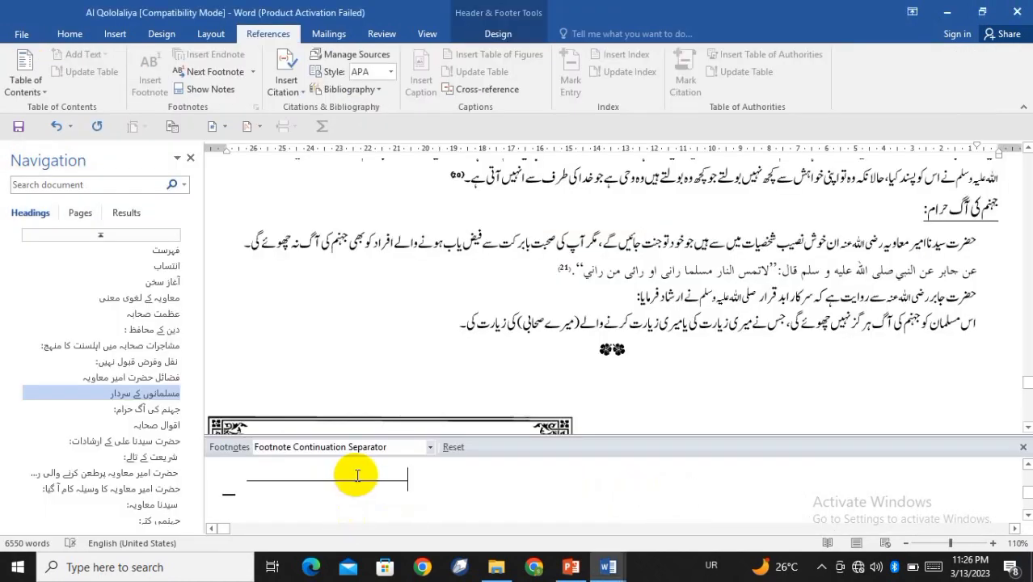
pyautogui.hotkey('alt', 'Tab')
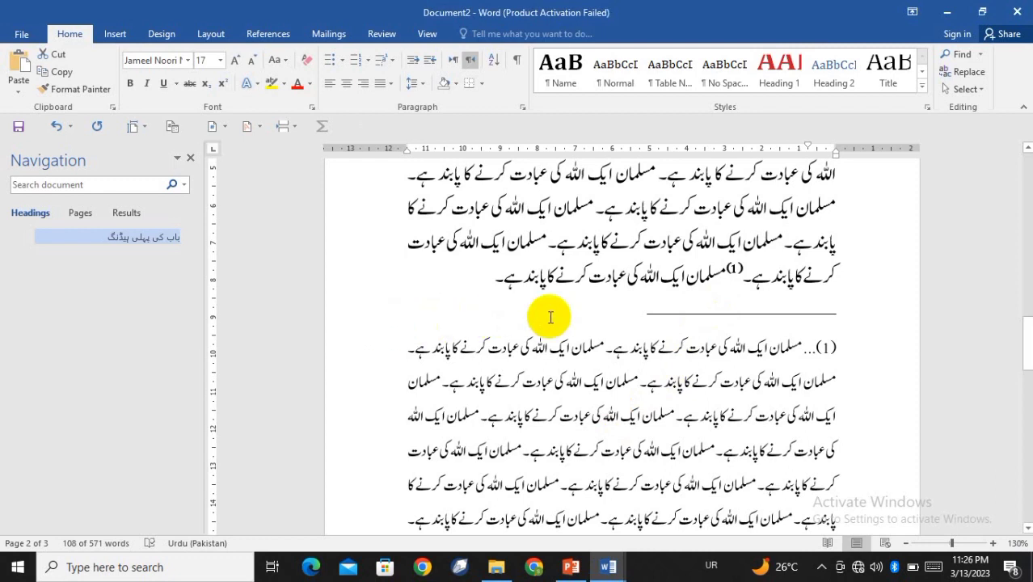
# Step: In the Al Qololaliya document, set the footnote continuation separator's text direction to right-to-left and return to Print Layout view
pyautogui.doubleClick(764, 247)
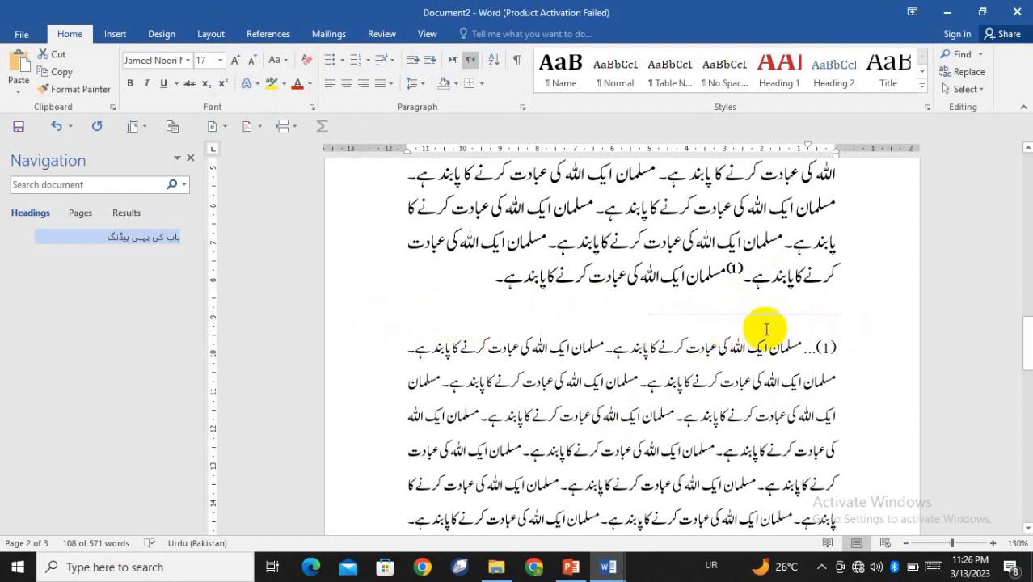
pyautogui.hotkey('alt', 'Tab')
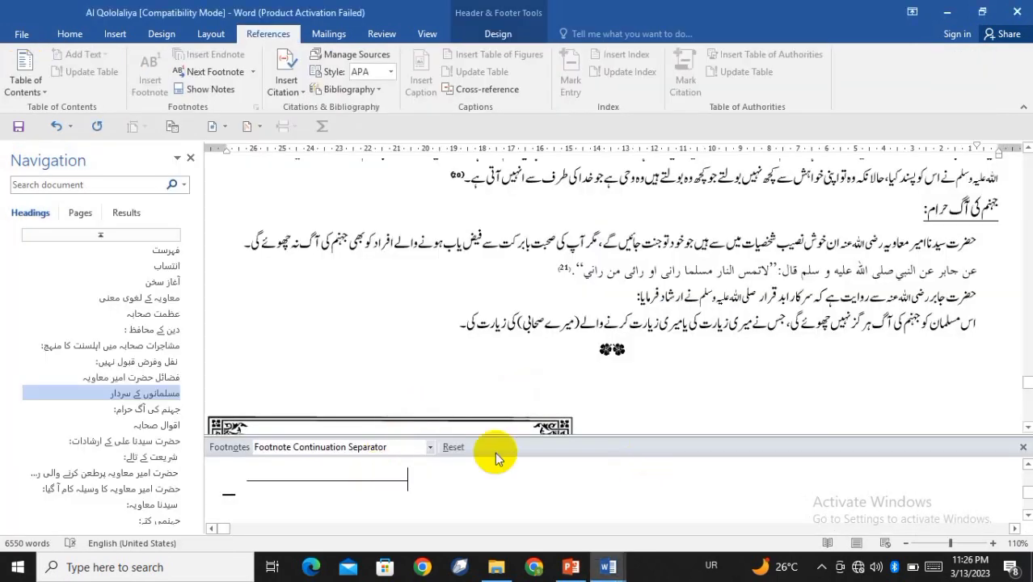
pyautogui.click(71, 35)
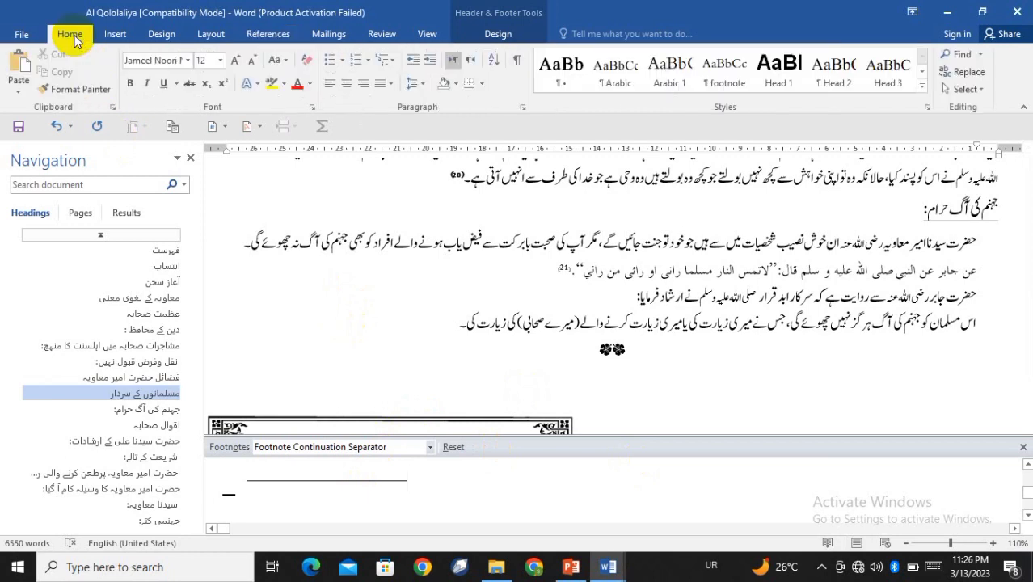
pyautogui.click(471, 65)
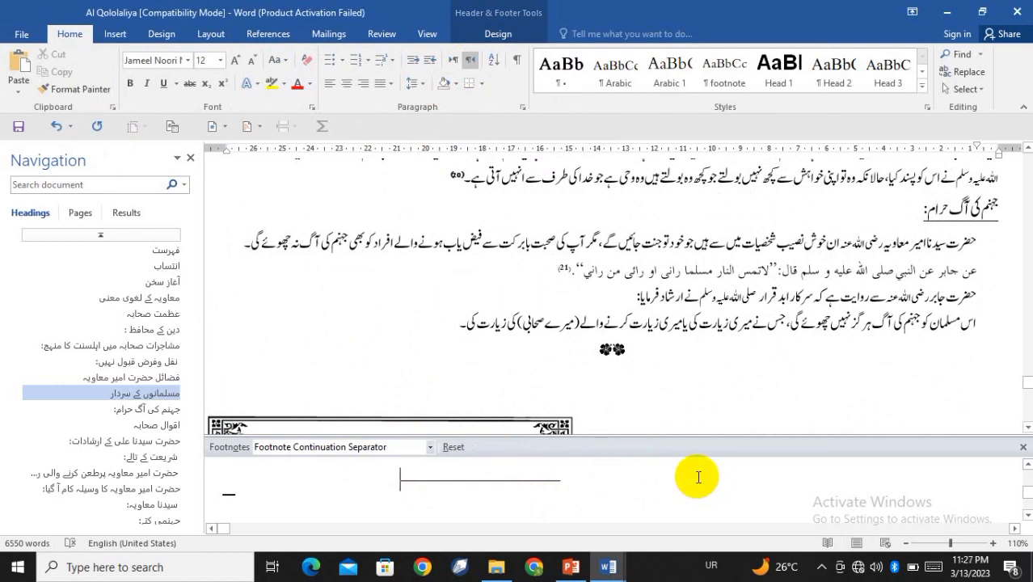
pyautogui.click(857, 544)
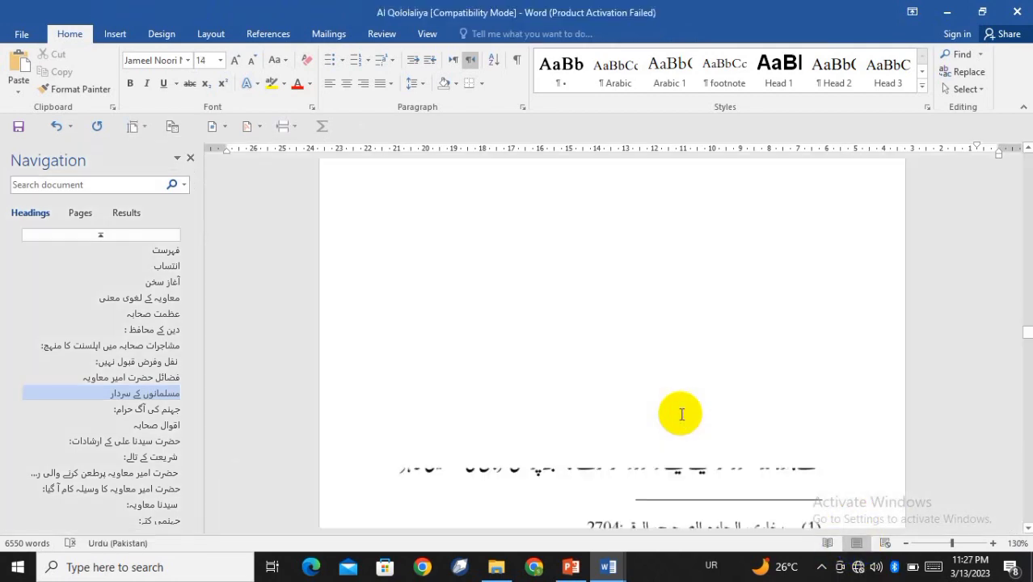
# Step: Compare the separator line above footnote (1) on page 20 with the line above its continuation on page 21
pyautogui.scroll(-8, 682, 376)
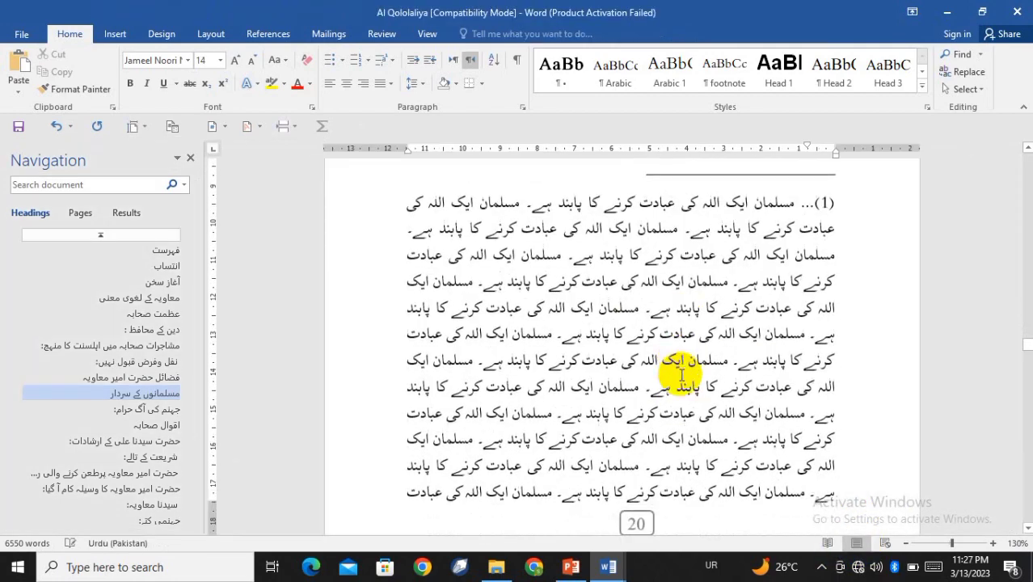
pyautogui.scroll(-2, 681, 376)
pyautogui.scroll(-5, 681, 375)
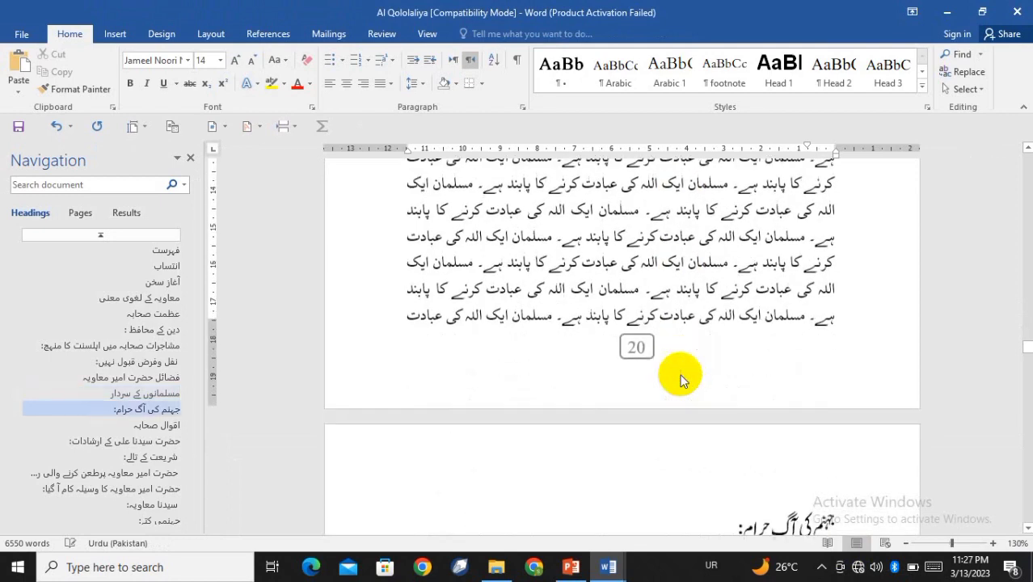
pyautogui.scroll(6, 681, 374)
pyautogui.scroll(3, 681, 374)
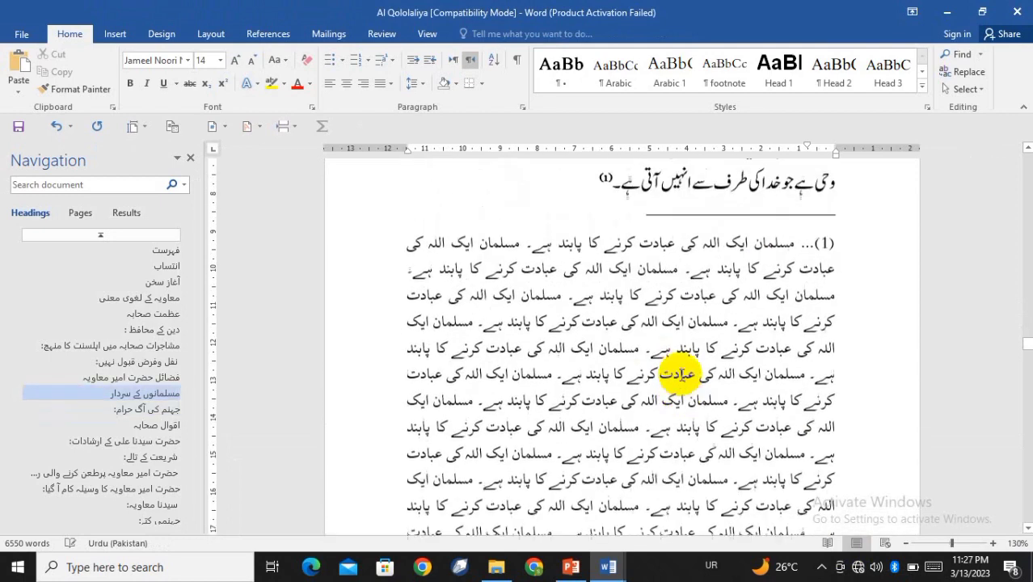
pyautogui.scroll(-5, 682, 376)
pyautogui.scroll(-4, 681, 380)
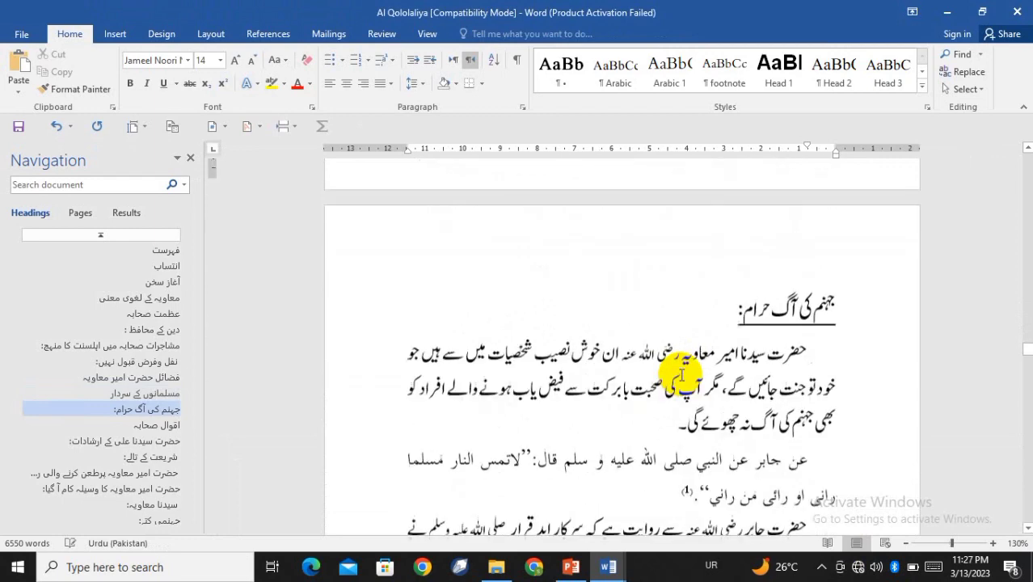
pyautogui.scroll(5, 680, 380)
pyautogui.scroll(3, 681, 374)
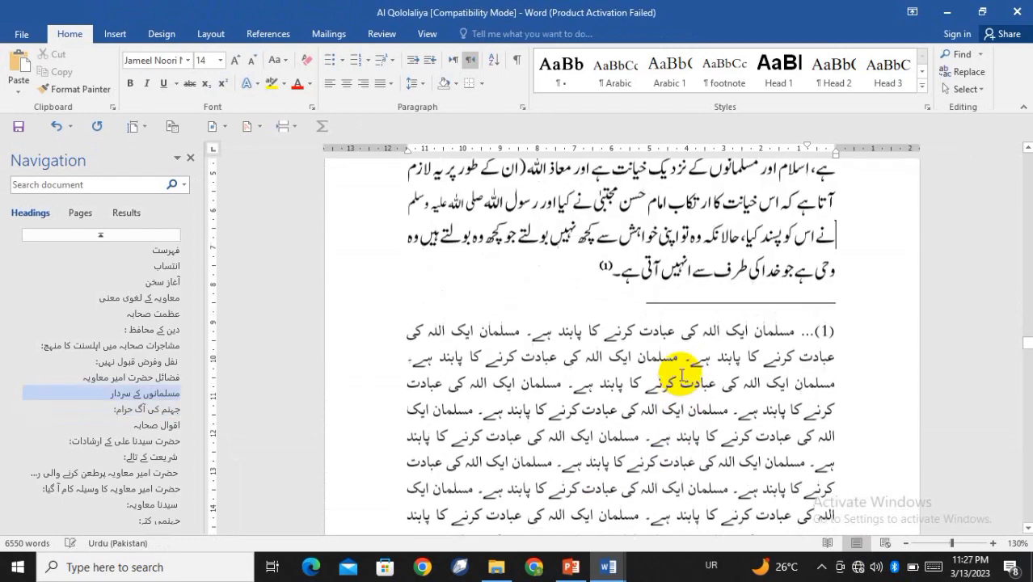
pyautogui.scroll(-5, 658, 380)
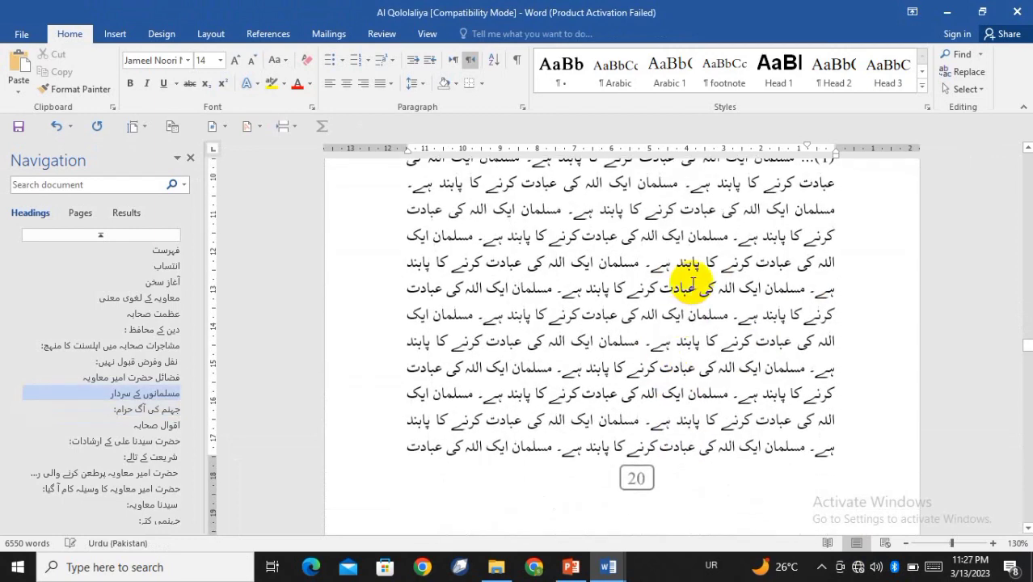
pyautogui.scroll(-4, 636, 307)
pyautogui.scroll(-10, 638, 313)
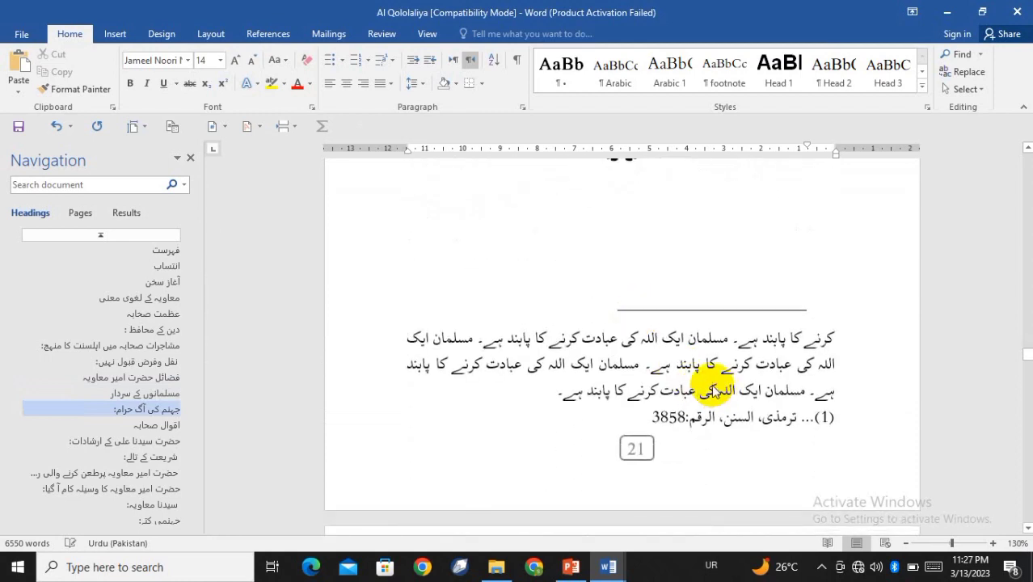
pyautogui.scroll(3, 702, 387)
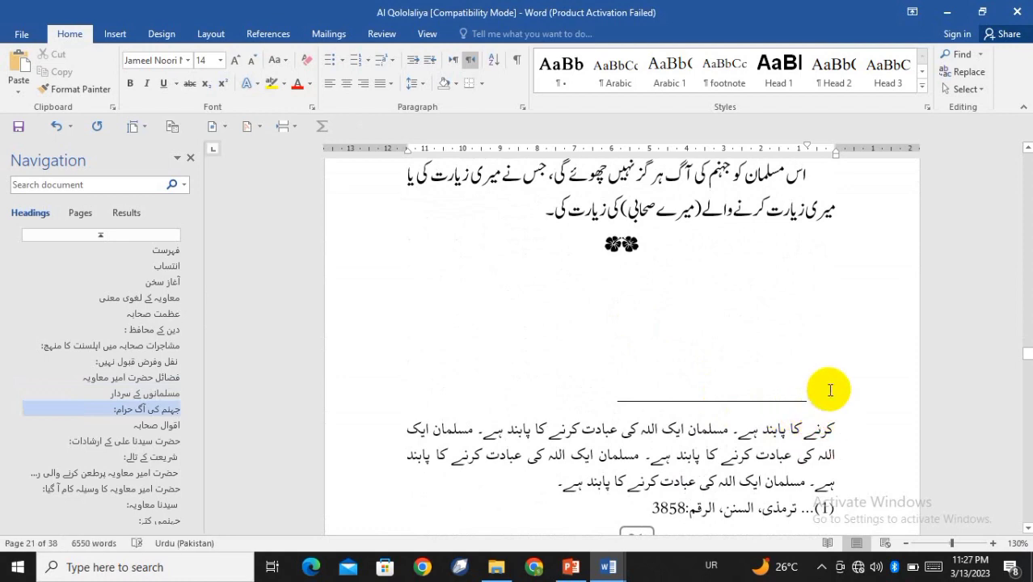
pyautogui.scroll(5, 831, 385)
pyautogui.scroll(5, 831, 385)
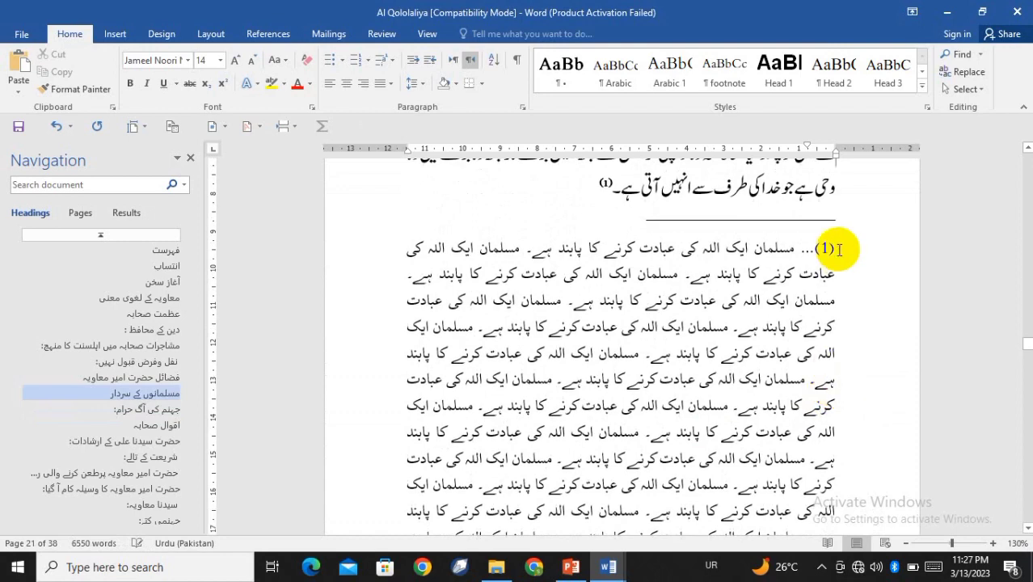
pyautogui.scroll(-6, 815, 331)
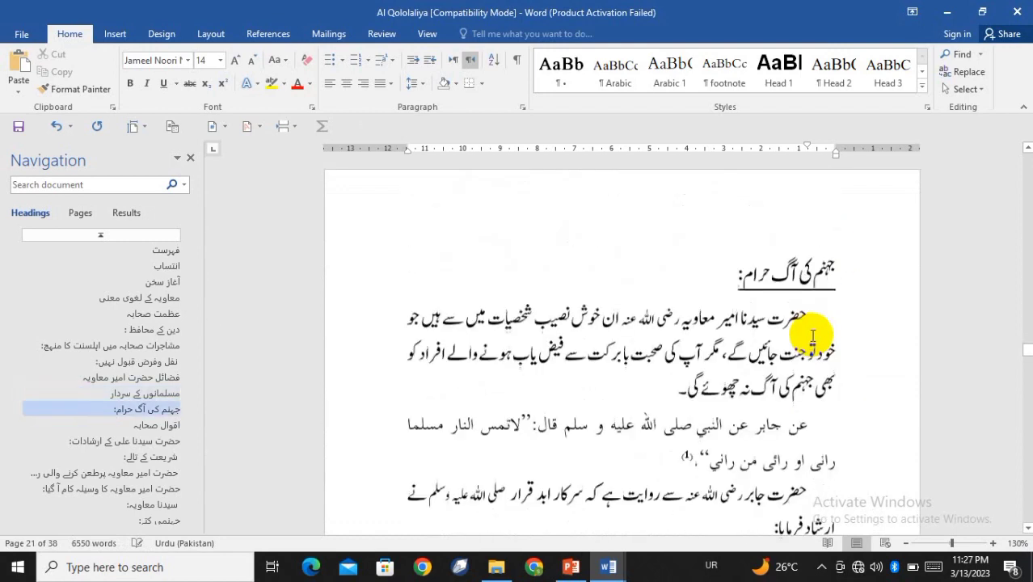
pyautogui.scroll(-3, 812, 336)
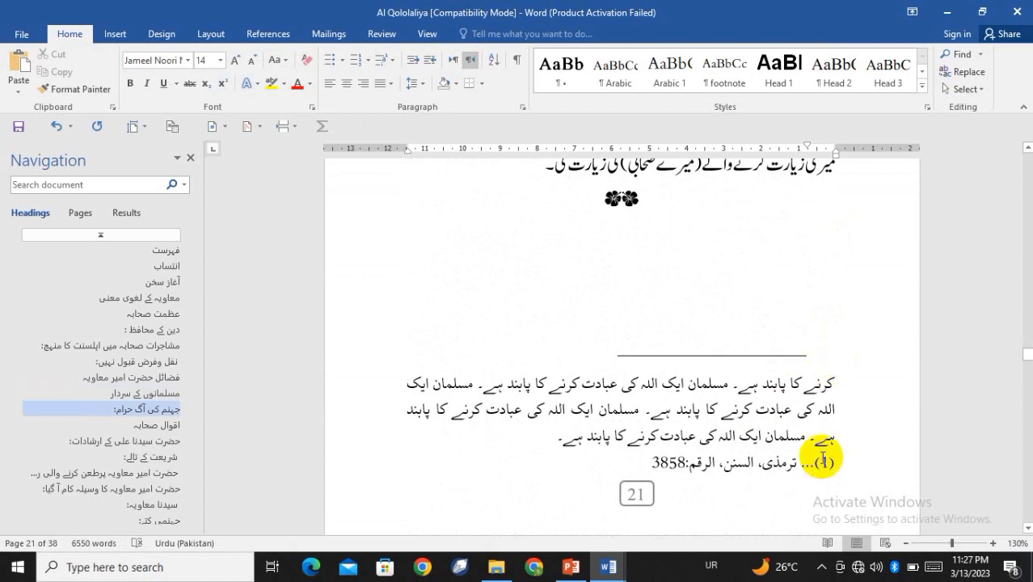
# Step: Switch to Web Layout view, show the footnotes for editing and display the Footnote Separator
pyautogui.click(887, 544)
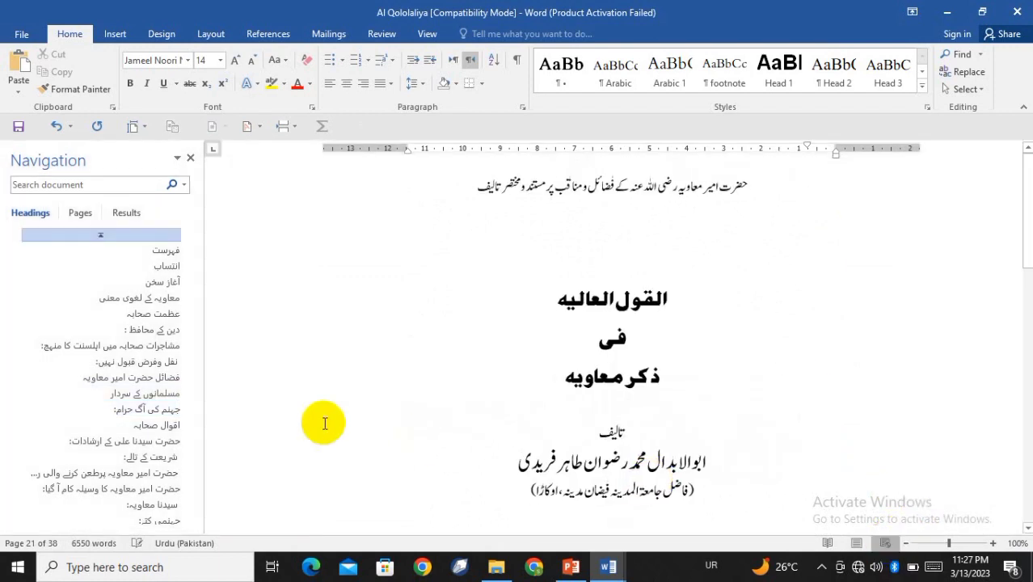
pyautogui.click(266, 34)
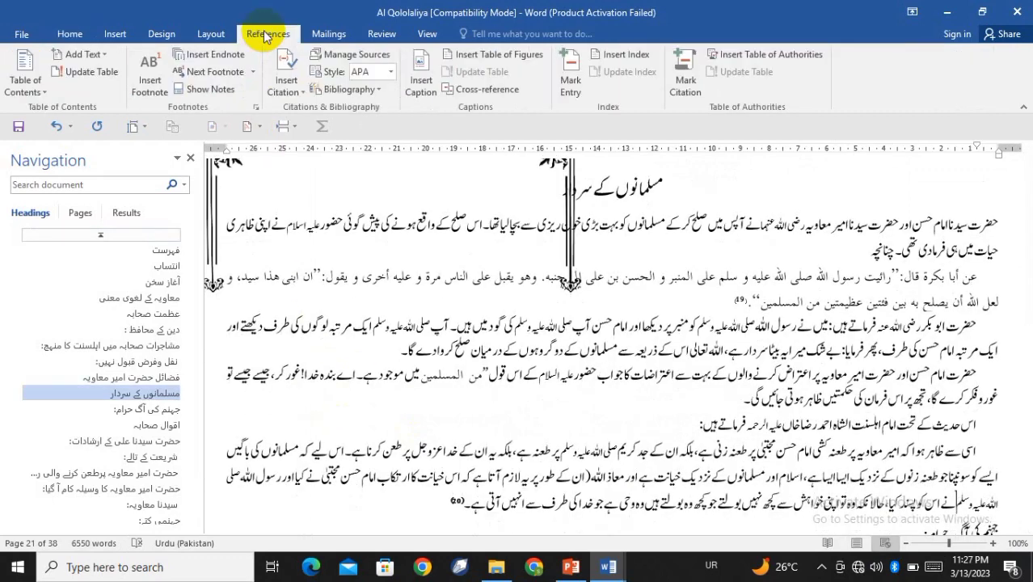
pyautogui.click(208, 88)
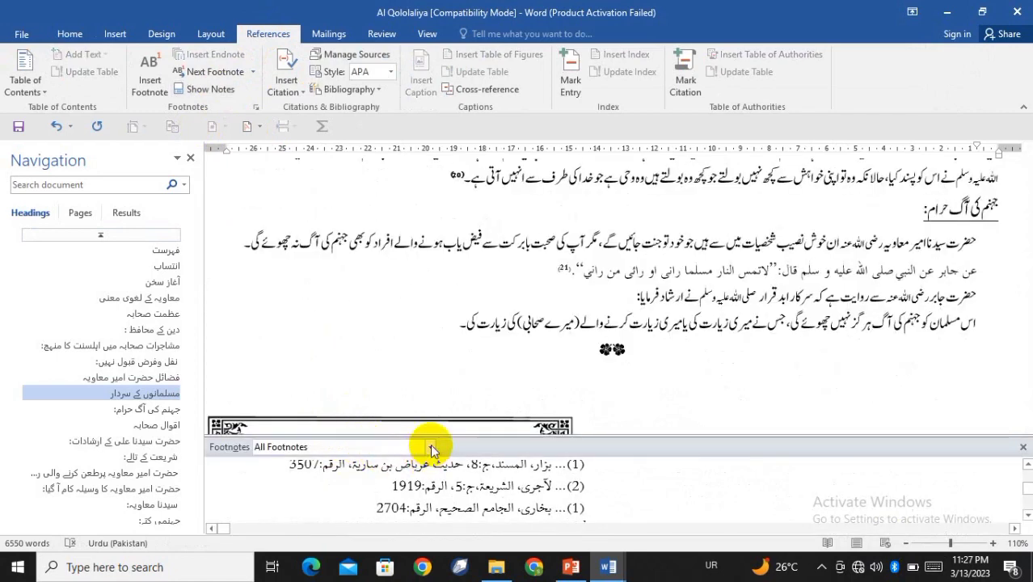
pyautogui.click(431, 447)
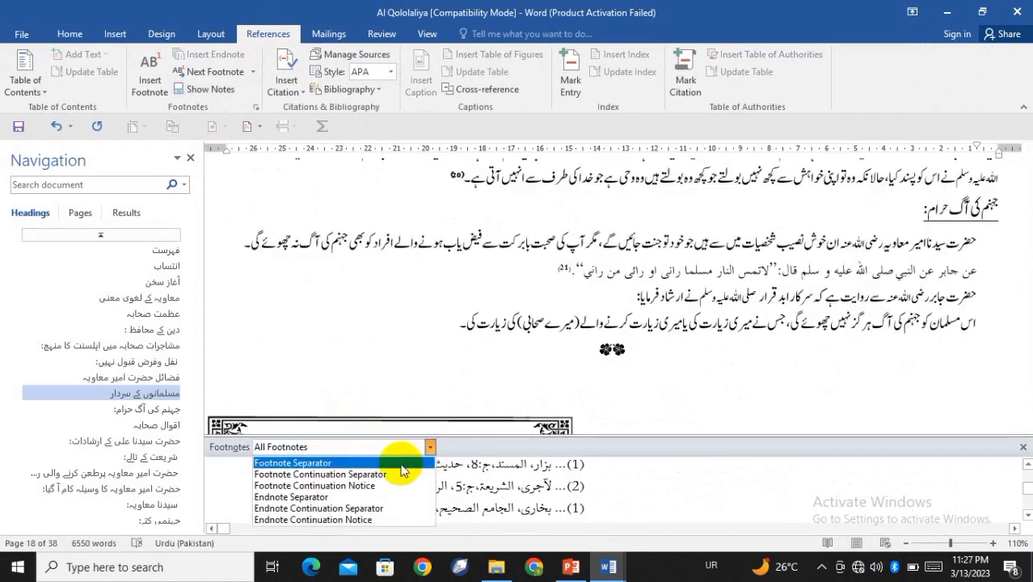
pyautogui.click(402, 464)
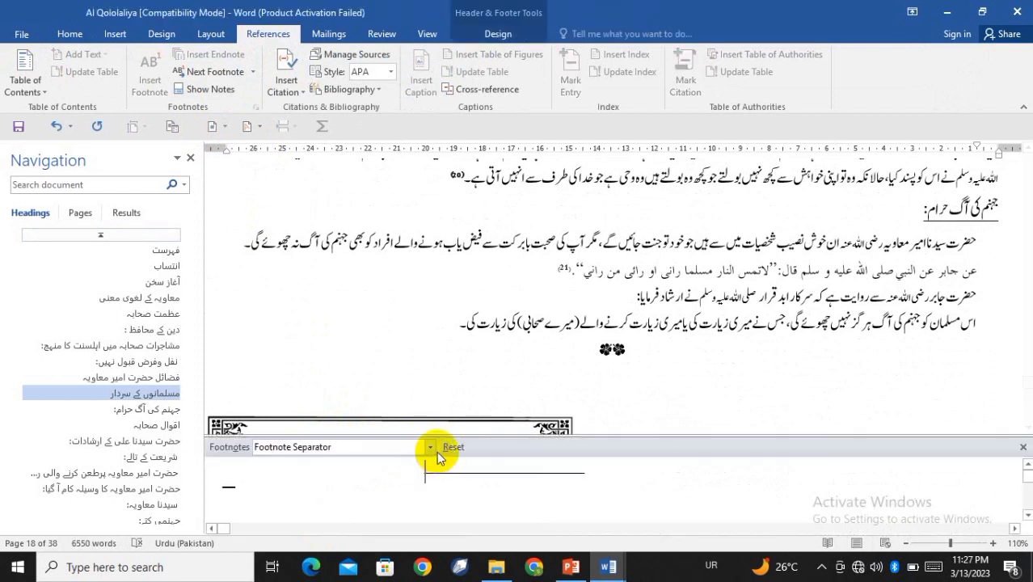
# Step: Display the Footnote Continuation Separator, align its line with the regular footnote separator and return to Print Layout view
pyautogui.click(431, 447)
pyautogui.click(408, 476)
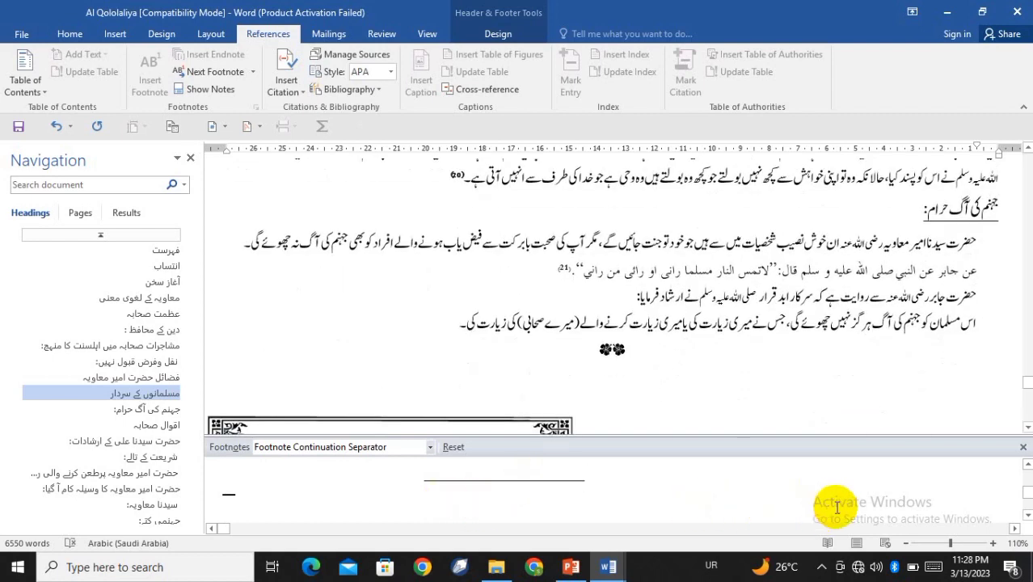
pyautogui.click(856, 543)
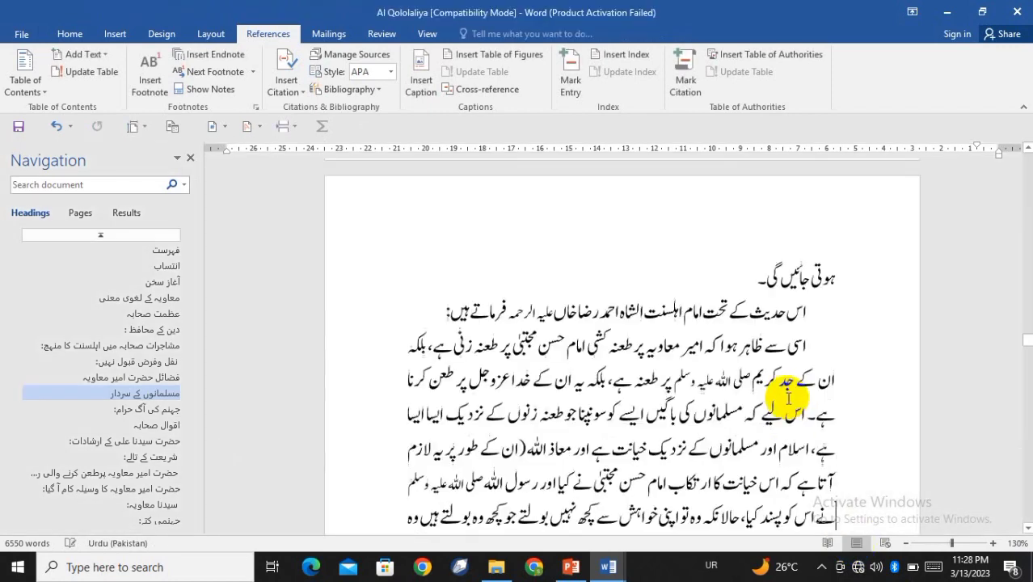
# Step: Check the alignment of the continuation separator on page 21 against the footnote separator on page 20
pyautogui.scroll(-5, 786, 390)
pyautogui.scroll(-3, 788, 384)
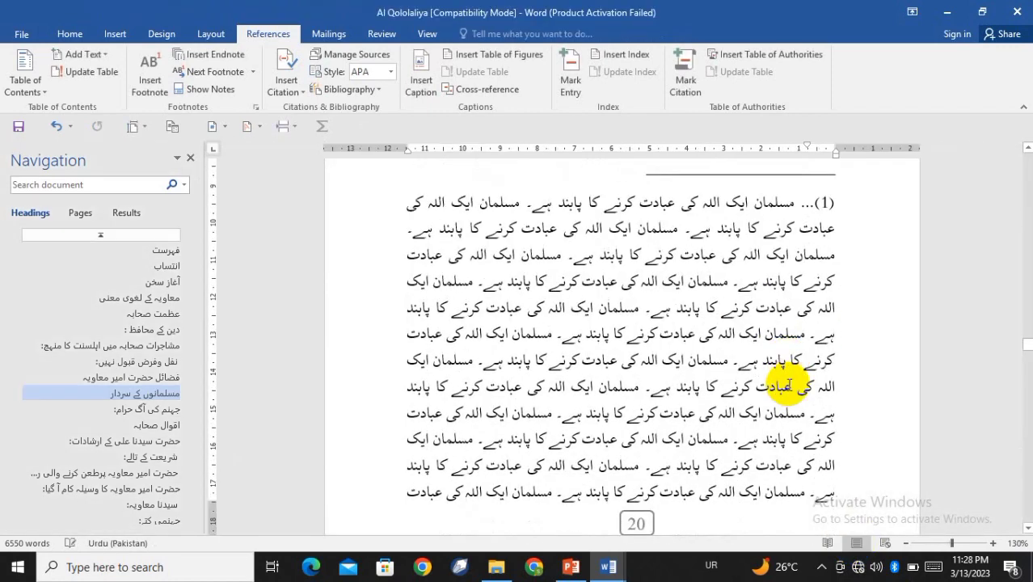
pyautogui.scroll(-1, 768, 383)
pyautogui.scroll(2, 733, 332)
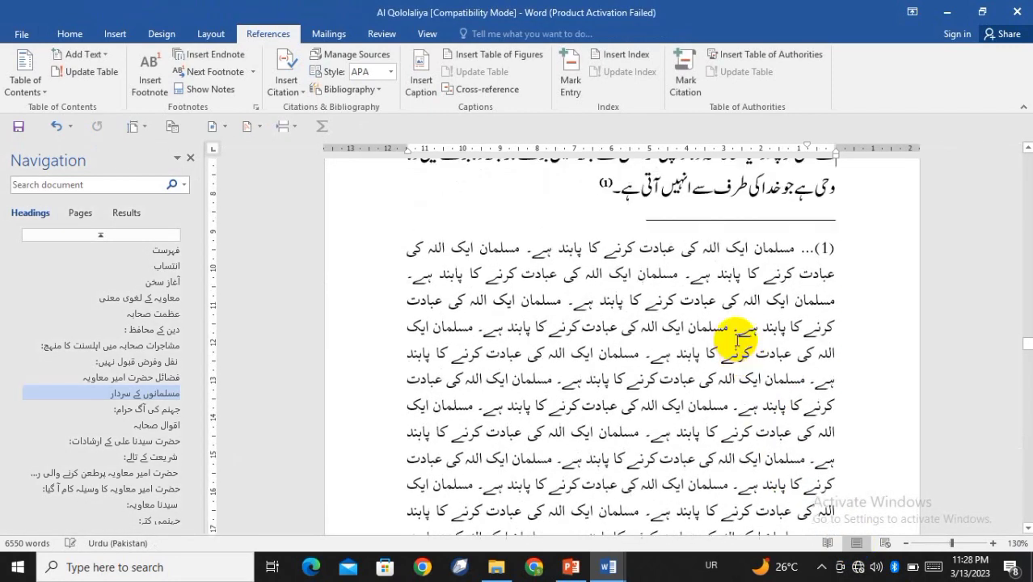
pyautogui.scroll(-10, 733, 339)
pyautogui.scroll(-6, 735, 339)
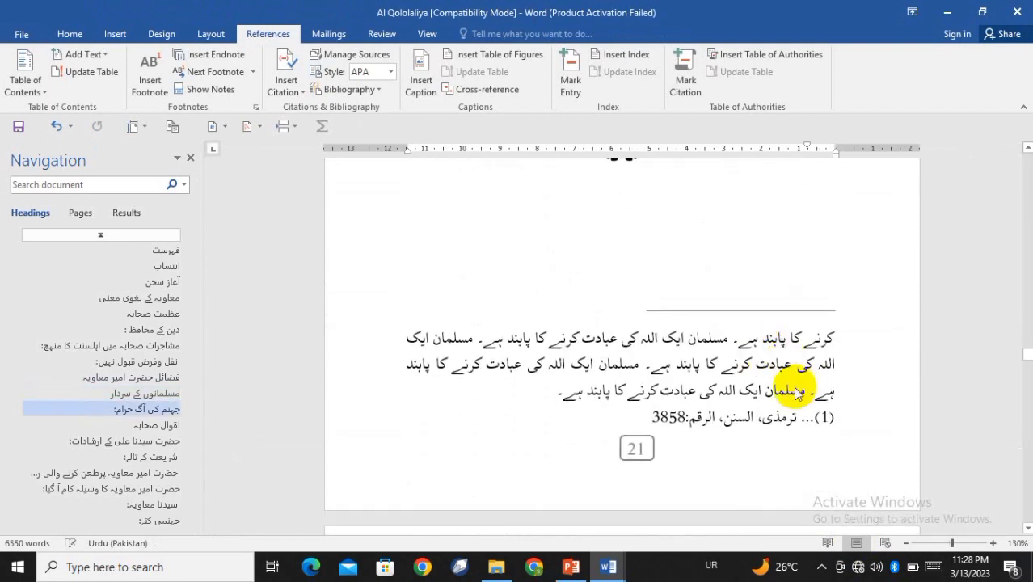
pyautogui.scroll(10, 796, 389)
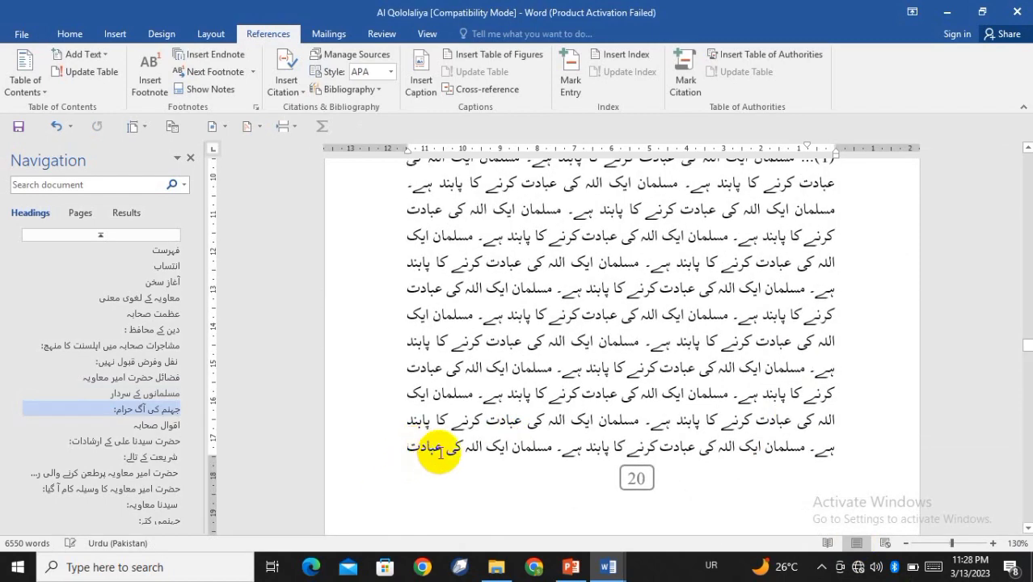
# Step: Place the cursor before the last word of the page 20 footnote and display the full symbol list for insertion
pyautogui.click(443, 453)
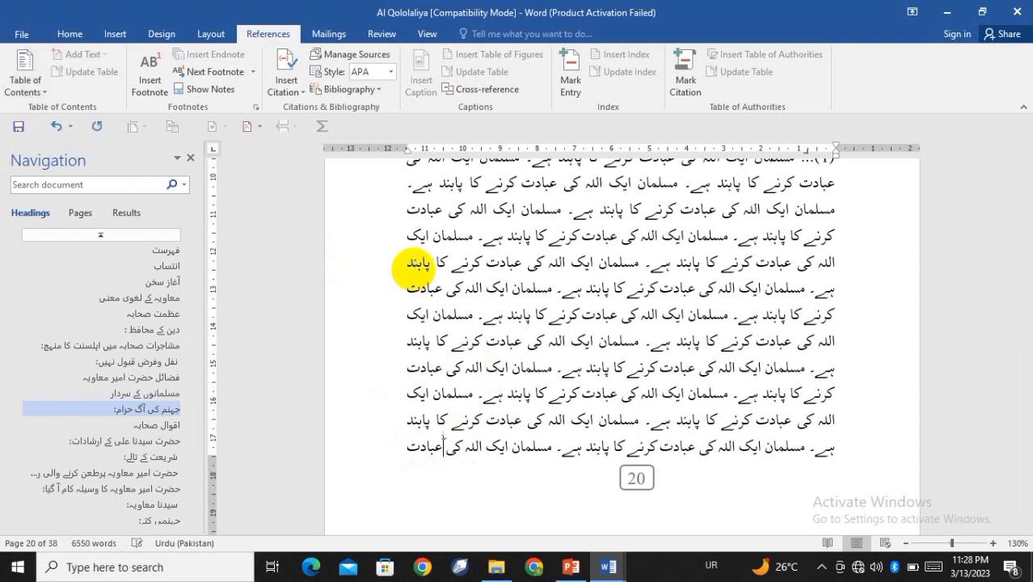
pyautogui.scroll(7, 418, 271)
pyautogui.scroll(-3, 414, 270)
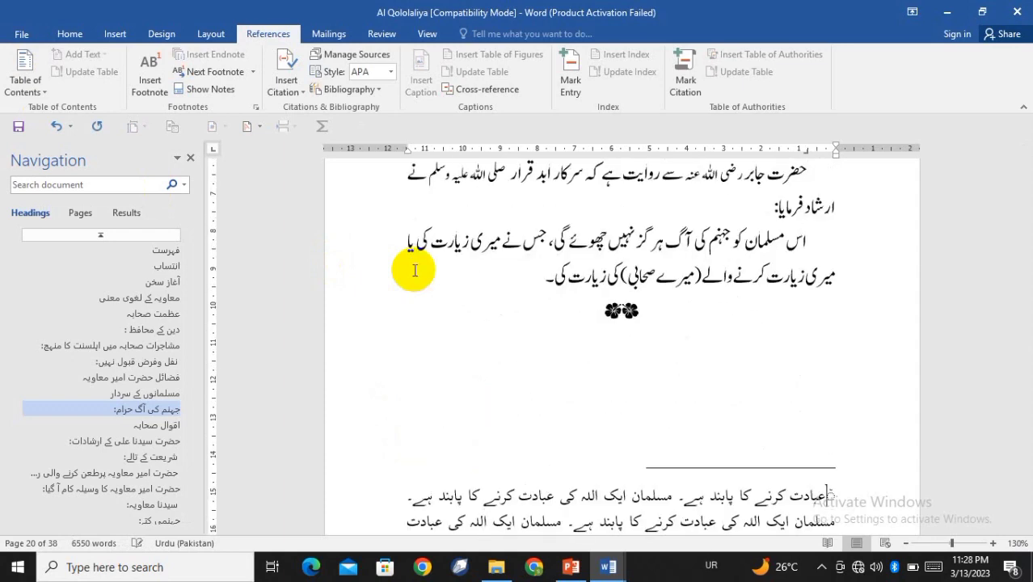
pyautogui.scroll(10, 413, 269)
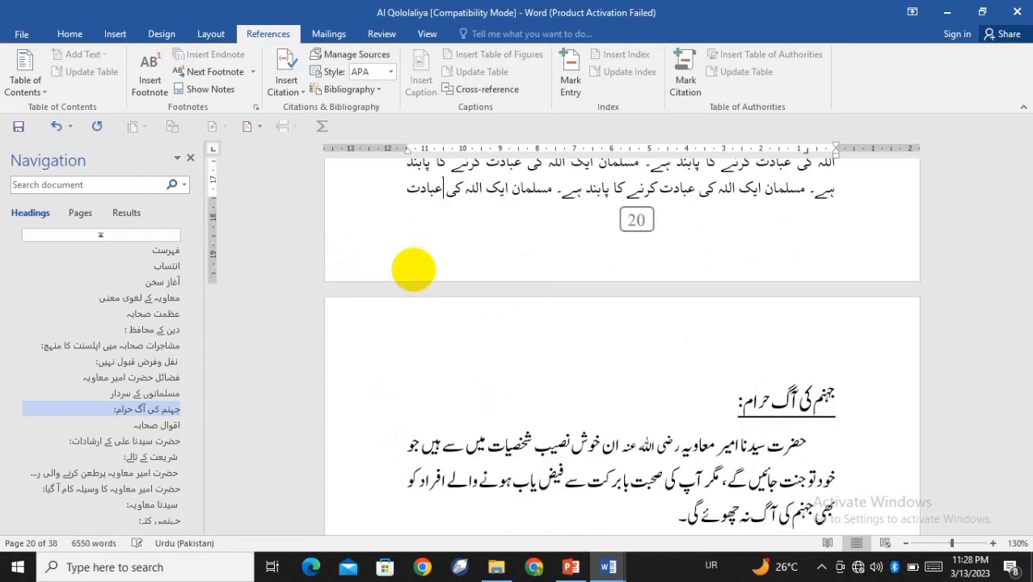
pyautogui.click(70, 34)
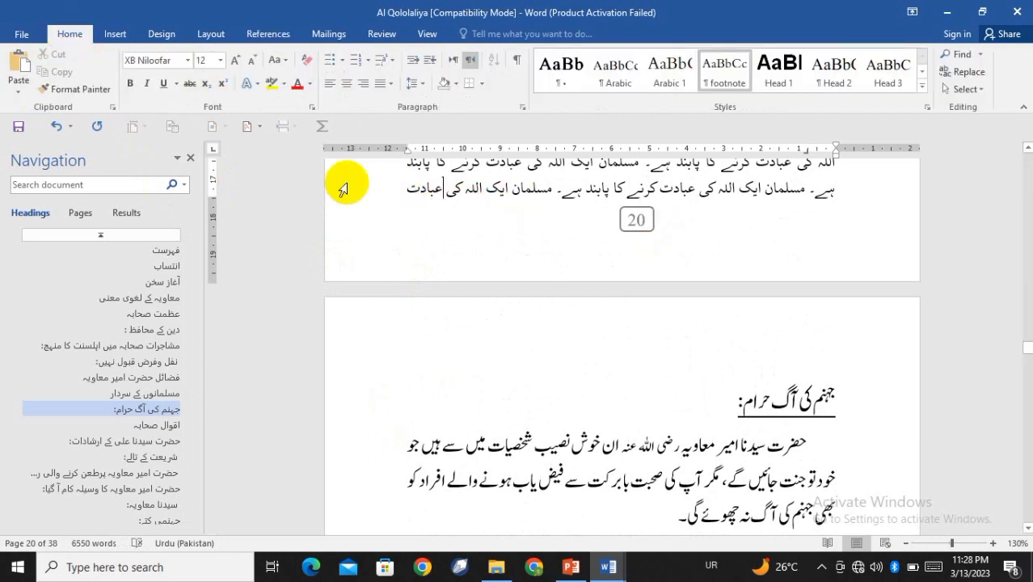
pyautogui.click(117, 36)
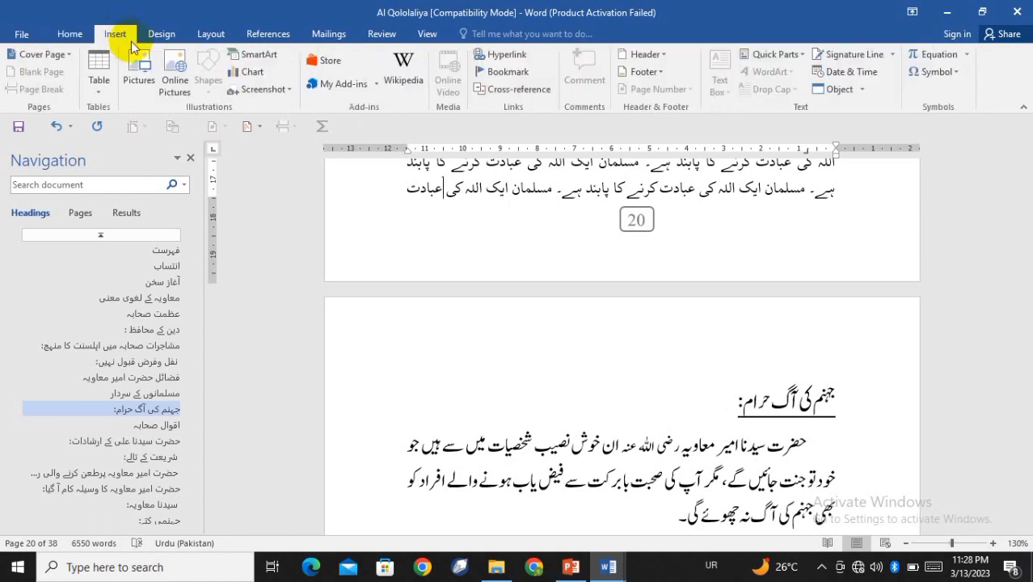
pyautogui.click(936, 73)
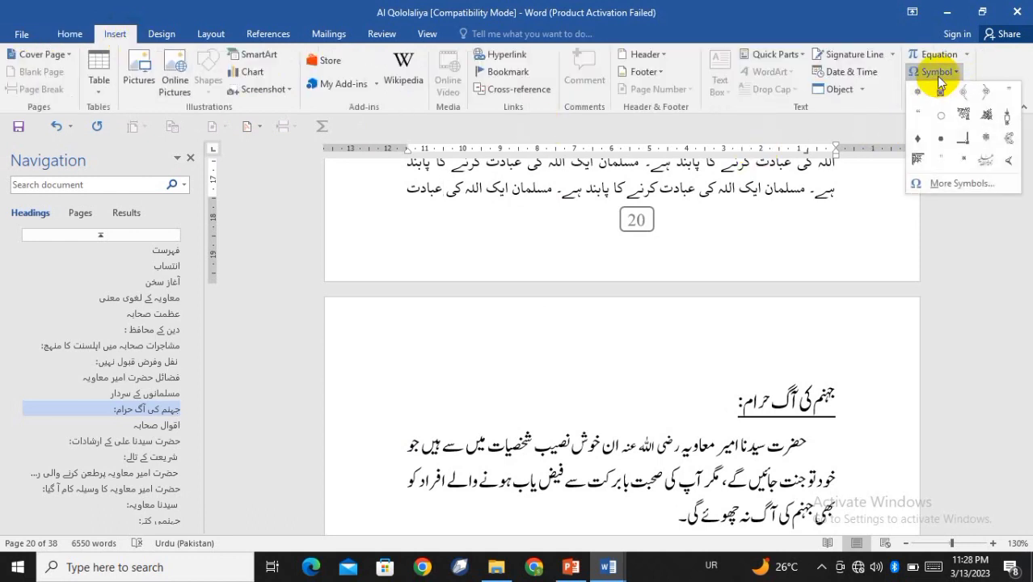
pyautogui.click(939, 184)
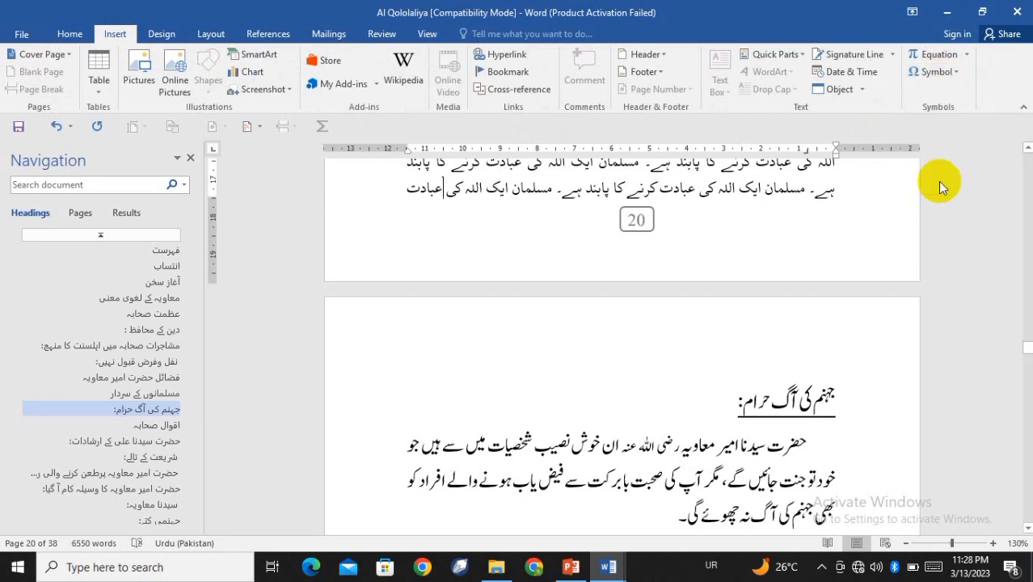
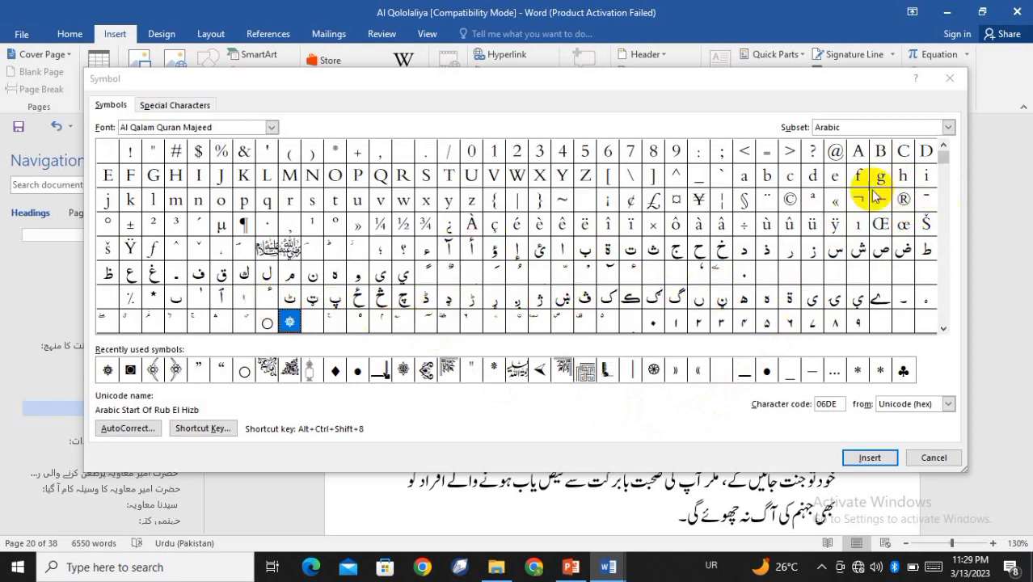
# Step: Look through the symbols of the Al Qalam Quran Majeed font for a suitable carry-over mark
pyautogui.click(942, 328)
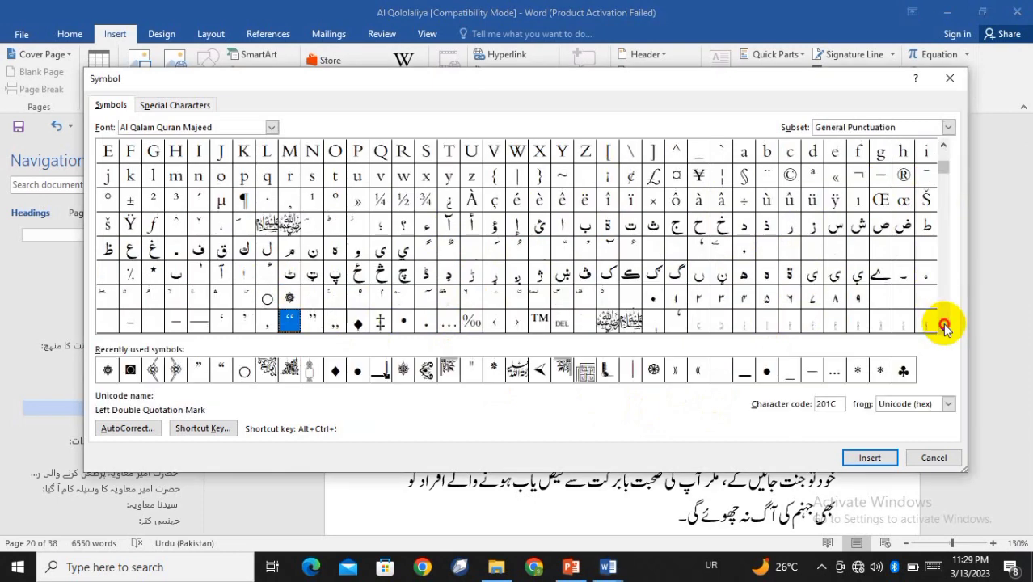
pyautogui.click(943, 328)
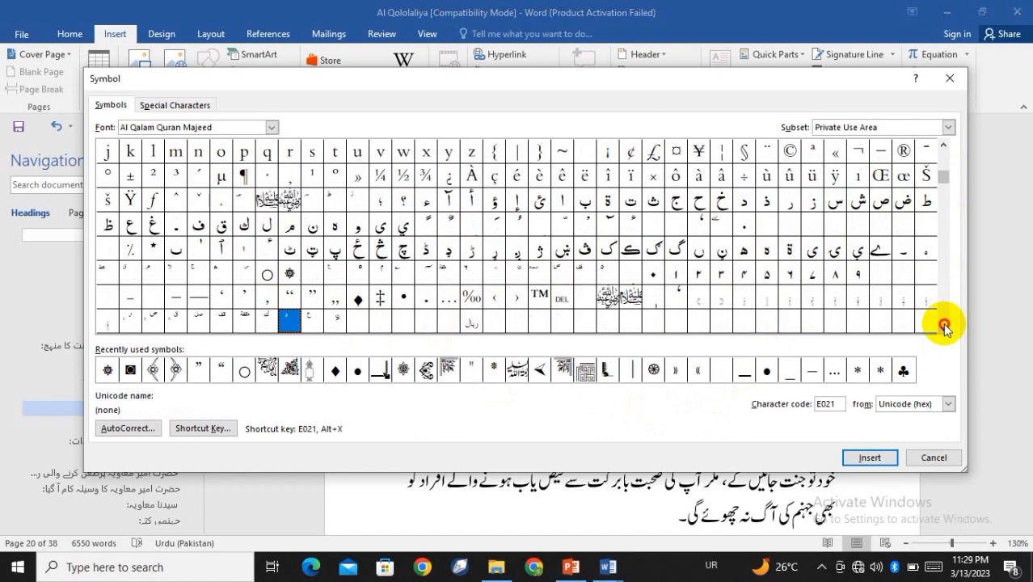
pyautogui.click(944, 326)
pyautogui.click(944, 325)
pyautogui.click(944, 326)
pyautogui.click(944, 326)
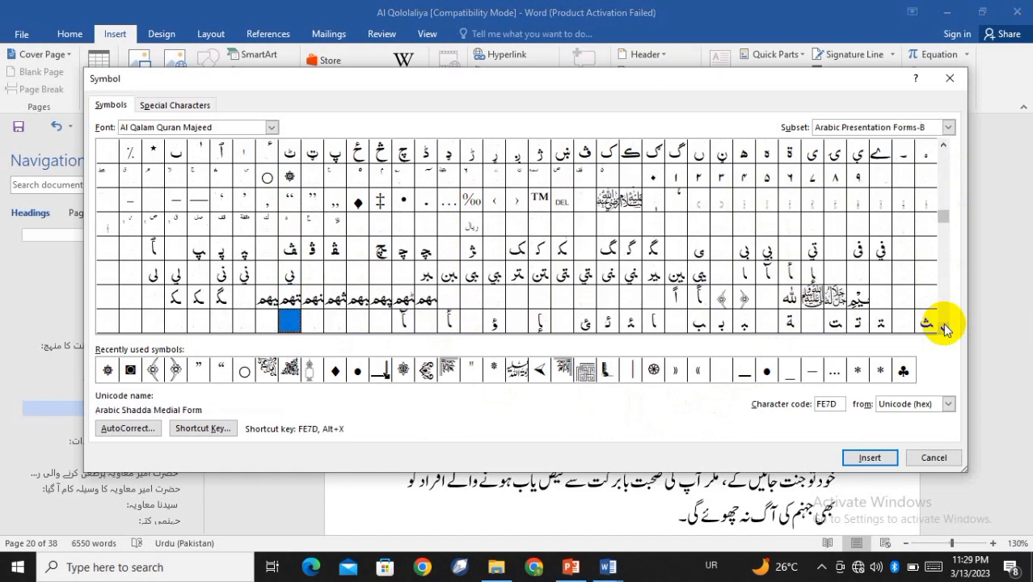
pyautogui.click(944, 326)
pyautogui.click(944, 326)
pyautogui.click(944, 326)
pyautogui.click(944, 326)
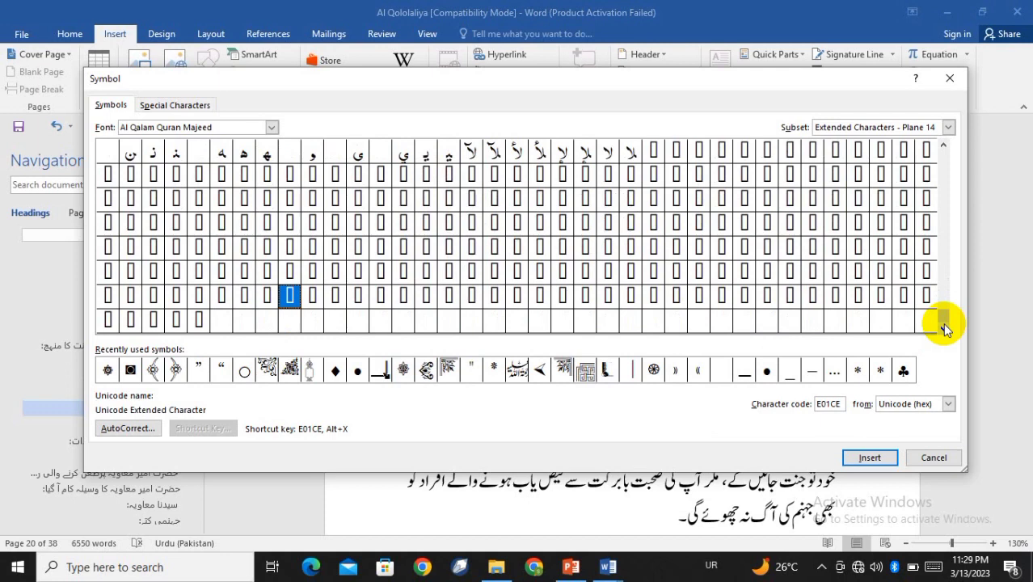
# Step: Set the symbol font to (normal text) and insert the equals sign (=) before the last footnote word
pyautogui.click(272, 127)
pyautogui.moveTo(272, 157); pyautogui.dragTo(274, 147)
pyautogui.click(199, 142)
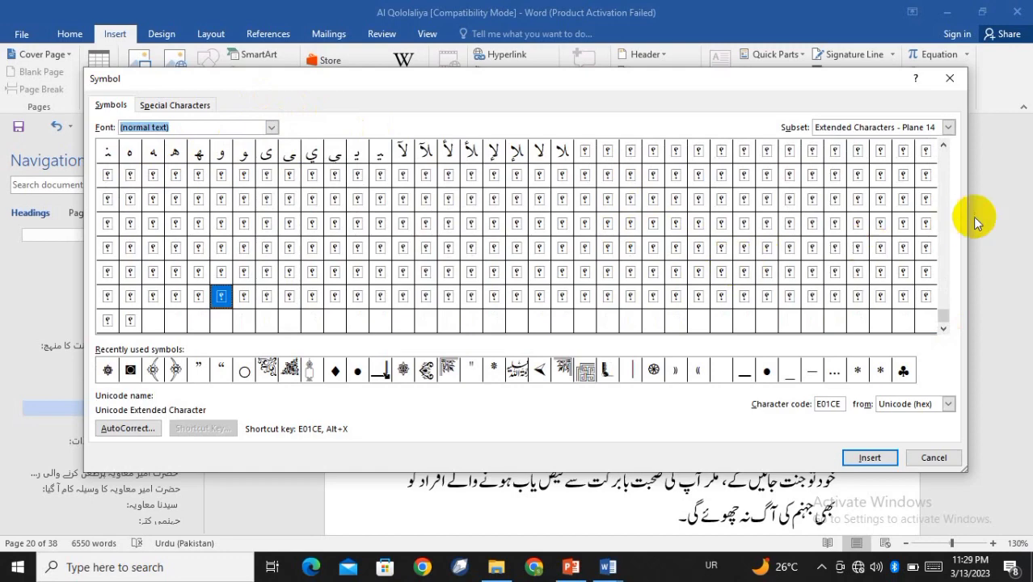
pyautogui.click(942, 148)
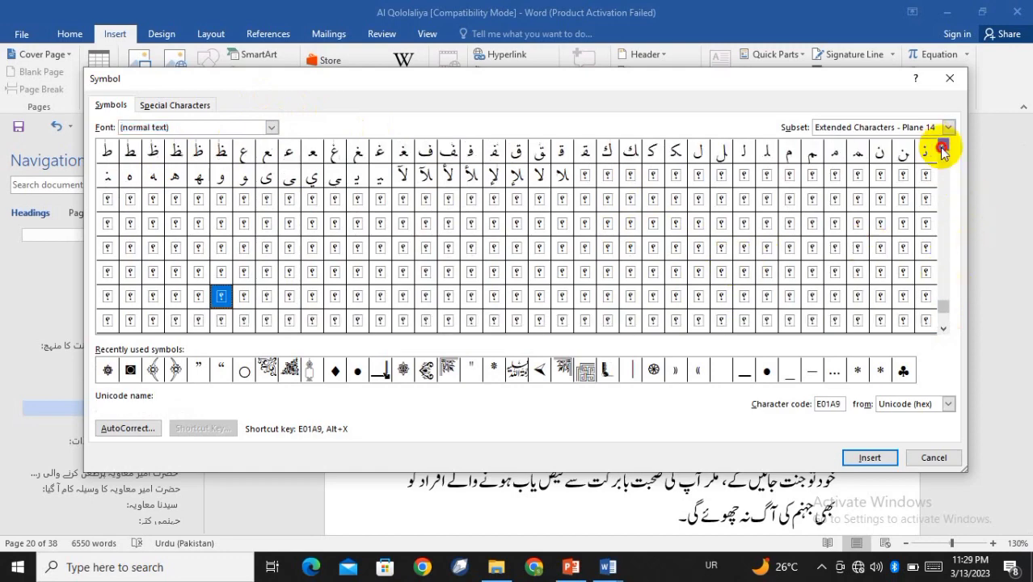
pyautogui.click(942, 148)
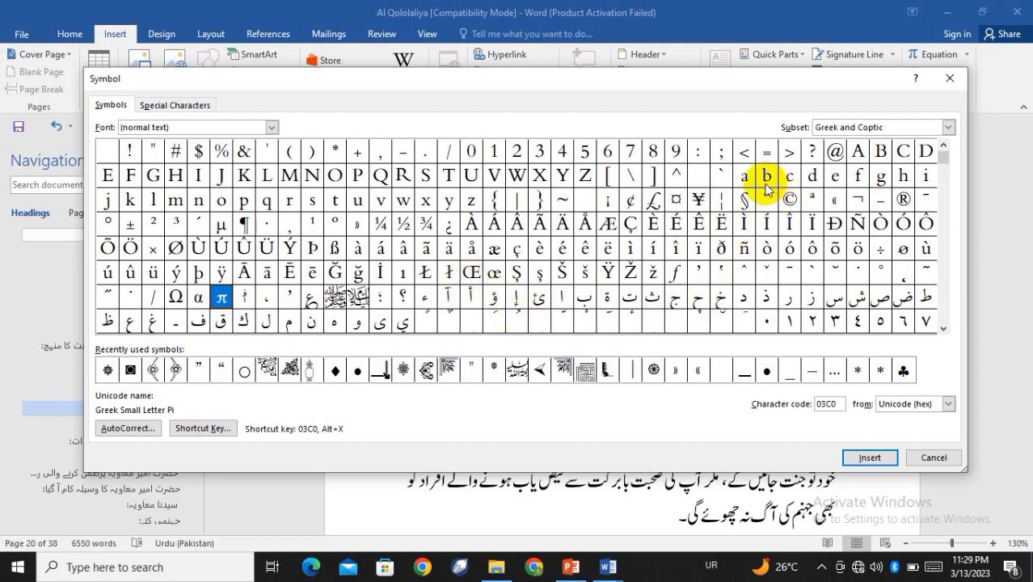
pyautogui.click(767, 152)
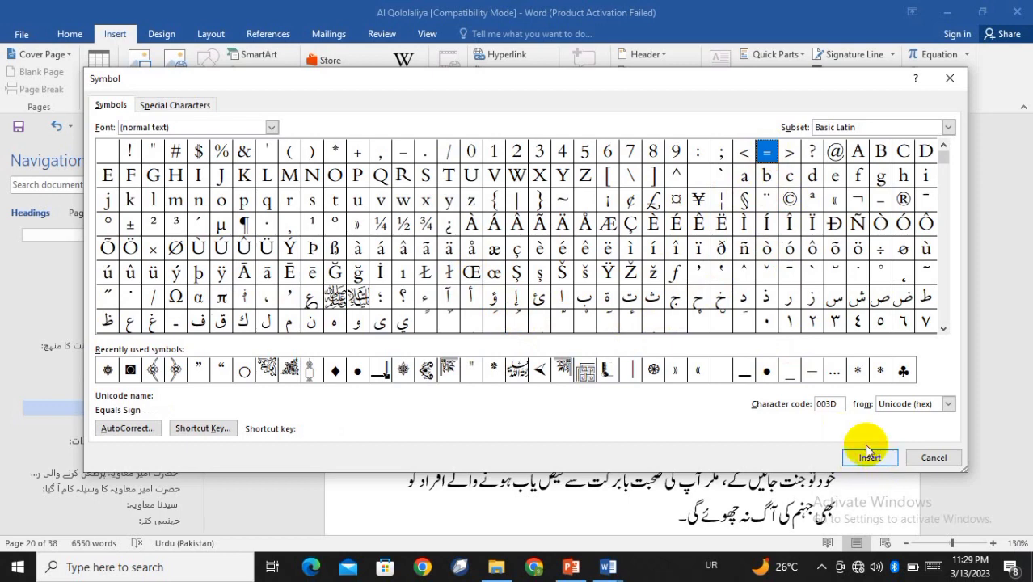
pyautogui.click(868, 457)
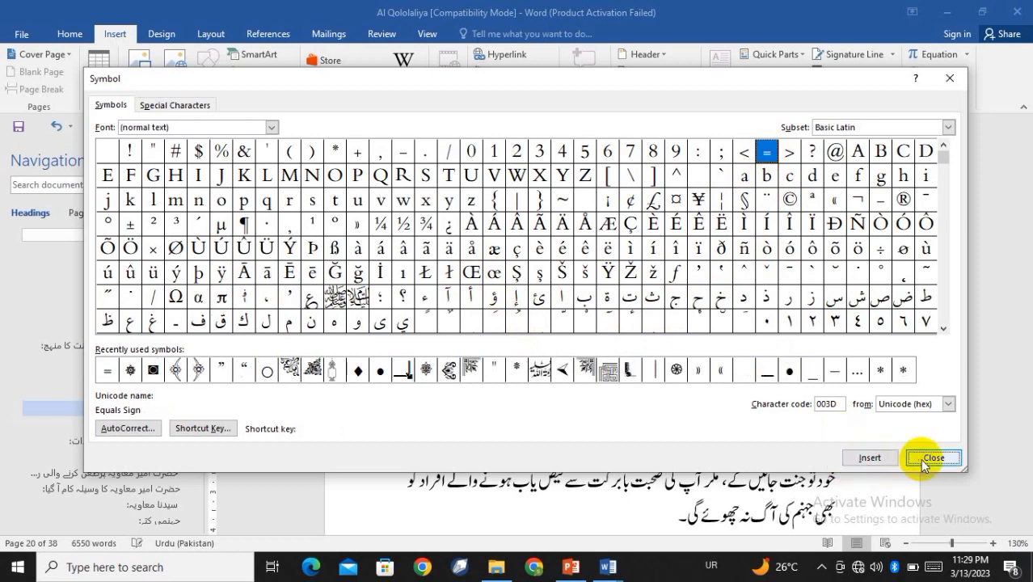
pyautogui.click(922, 457)
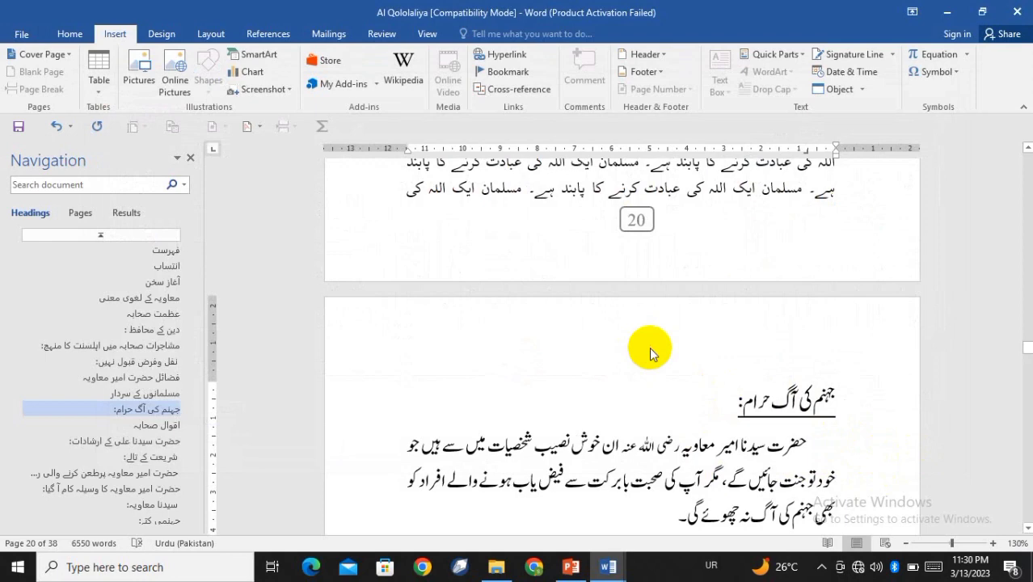
# Step: Duplicate the equals sign so one ends the footnote text on page 20 and another begins its continuation on page 21
pyautogui.scroll(3, 649, 347)
pyautogui.scroll(5, 651, 351)
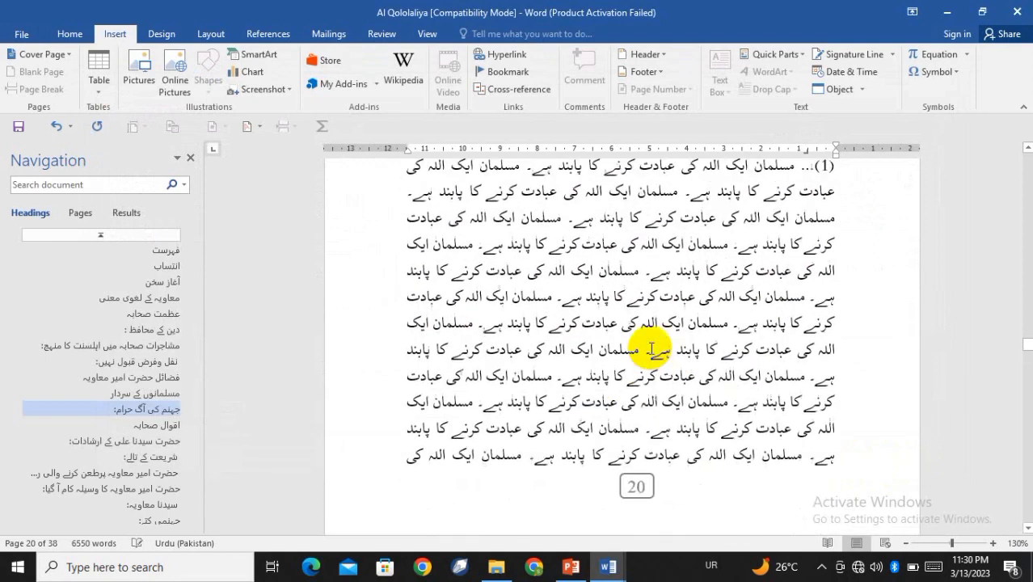
pyautogui.scroll(-3, 651, 347)
pyautogui.scroll(-10, 651, 348)
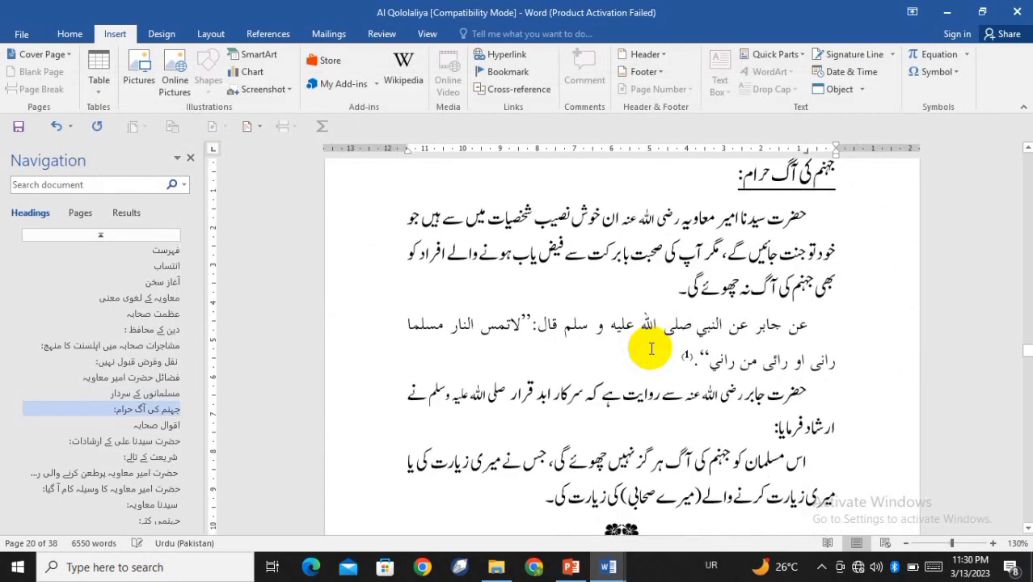
pyautogui.scroll(-3, 651, 348)
pyautogui.scroll(-6, 651, 348)
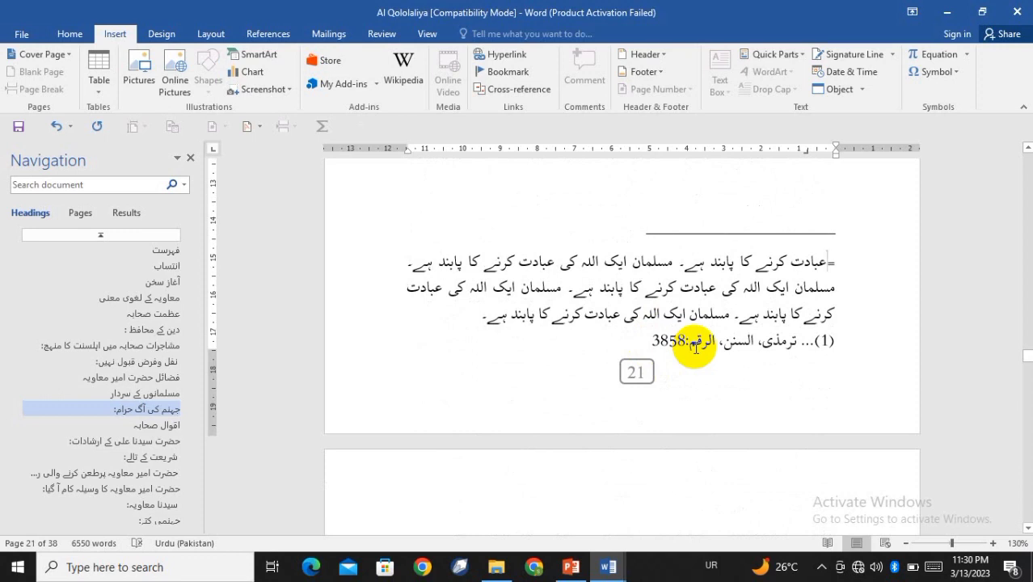
pyautogui.hotkey('shift', 'Left')
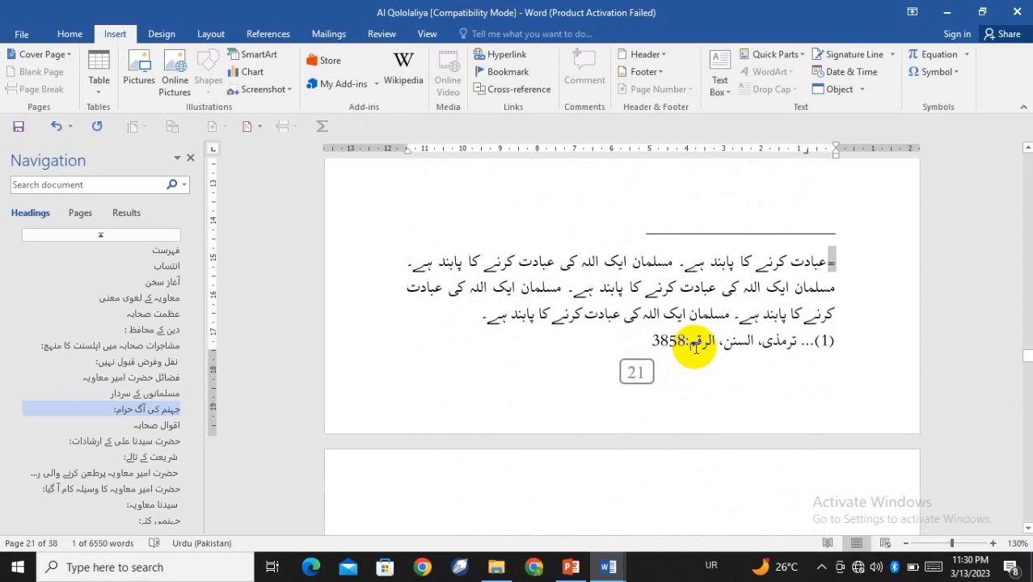
pyautogui.press('Delete')
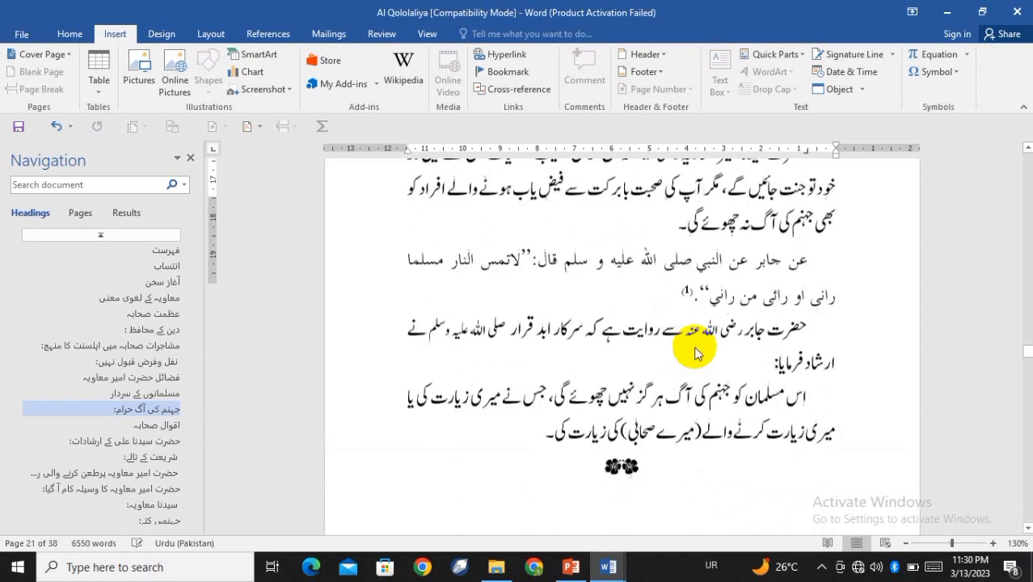
pyautogui.hotkey('ctrl', 'z')
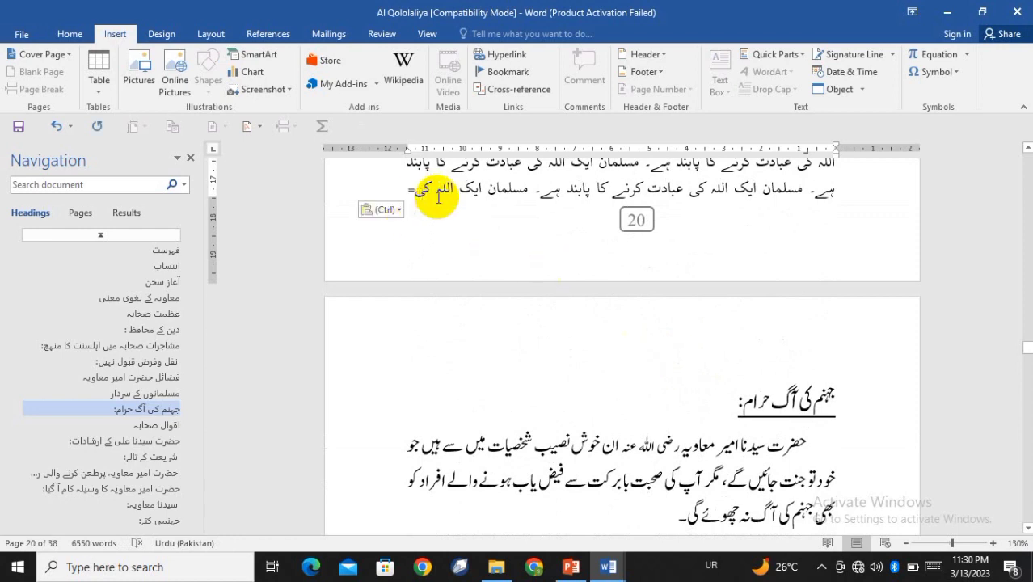
# Step: Check the equals signs marking the footnote's carry-over from page 20 to page 21
pyautogui.scroll(-5, 480, 212)
pyautogui.scroll(-4, 479, 212)
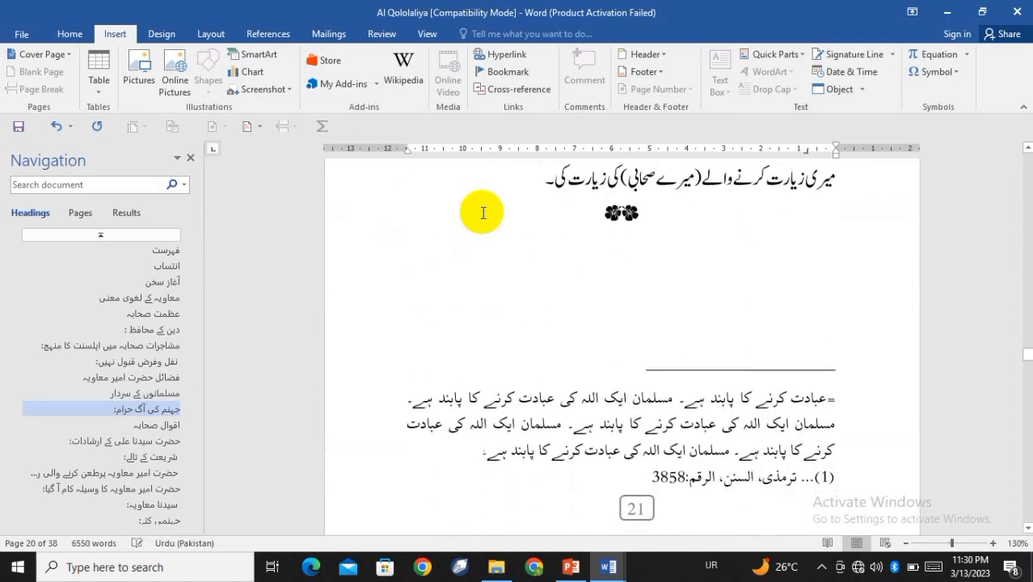
pyautogui.scroll(10, 584, 300)
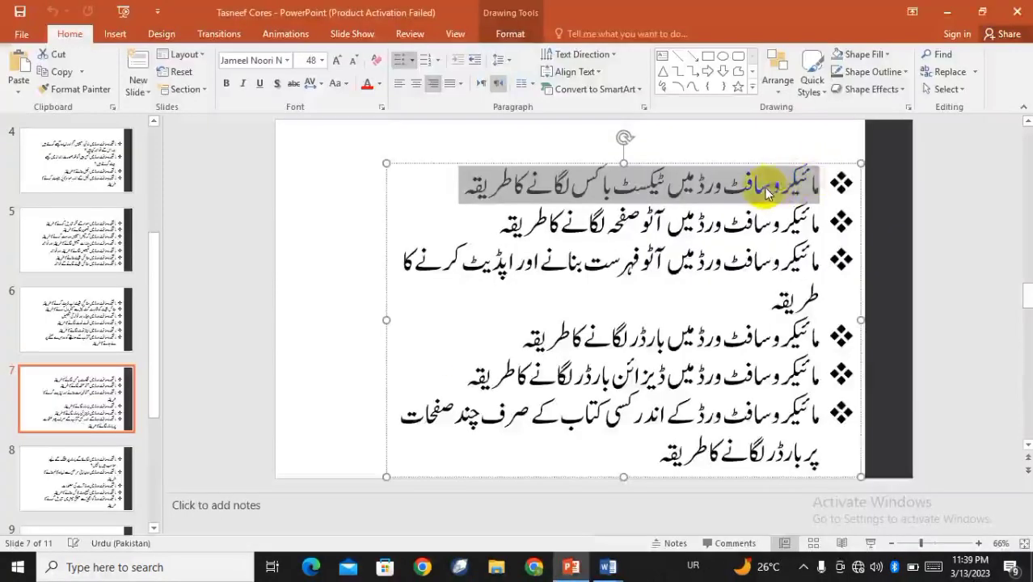
# Step: Review the text box topic on slide 7 in PowerPoint and switch to Document1 in Word
pyautogui.click(763, 190)
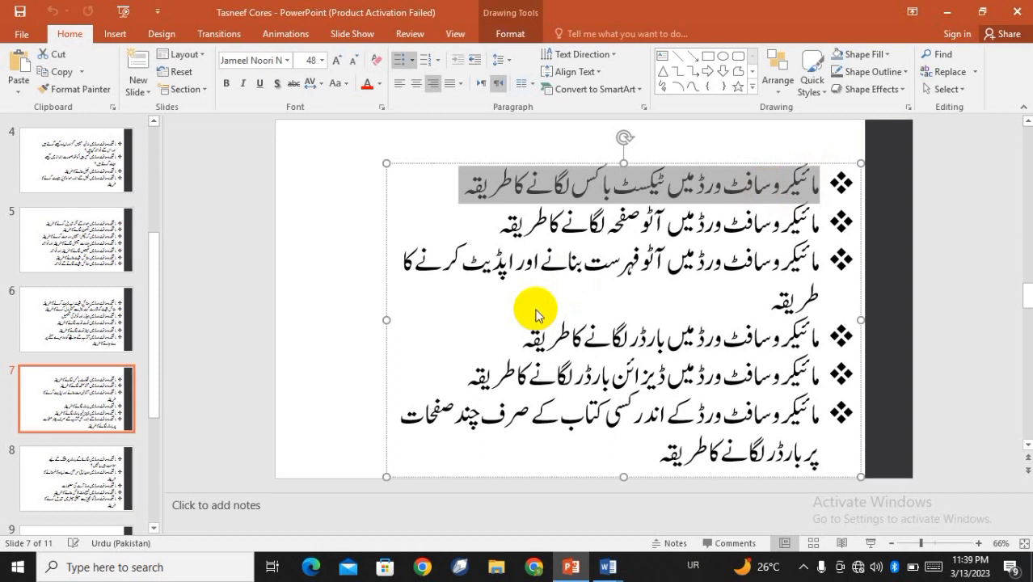
pyautogui.hotkey('alt', 'Tab')
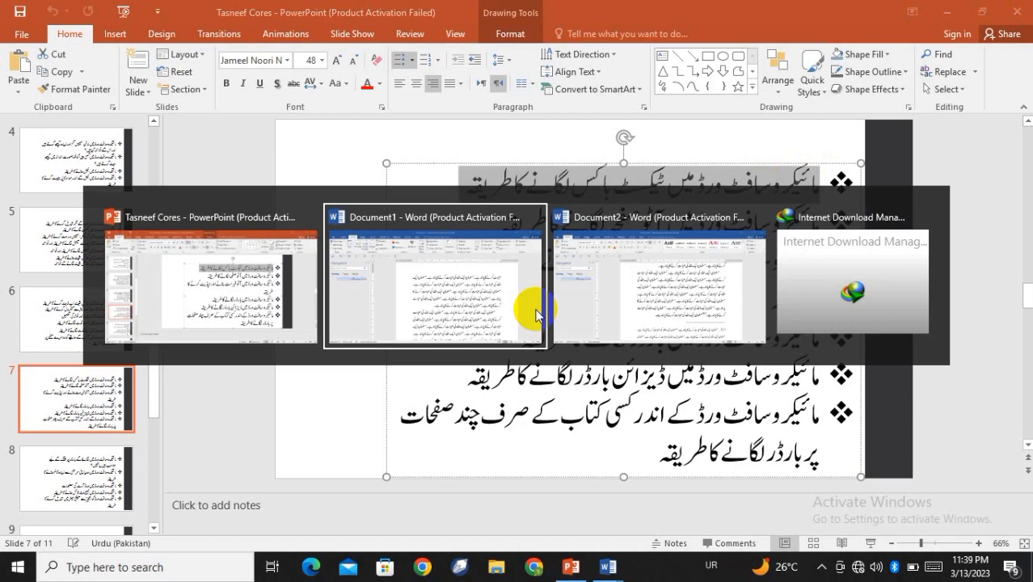
pyautogui.click(536, 316)
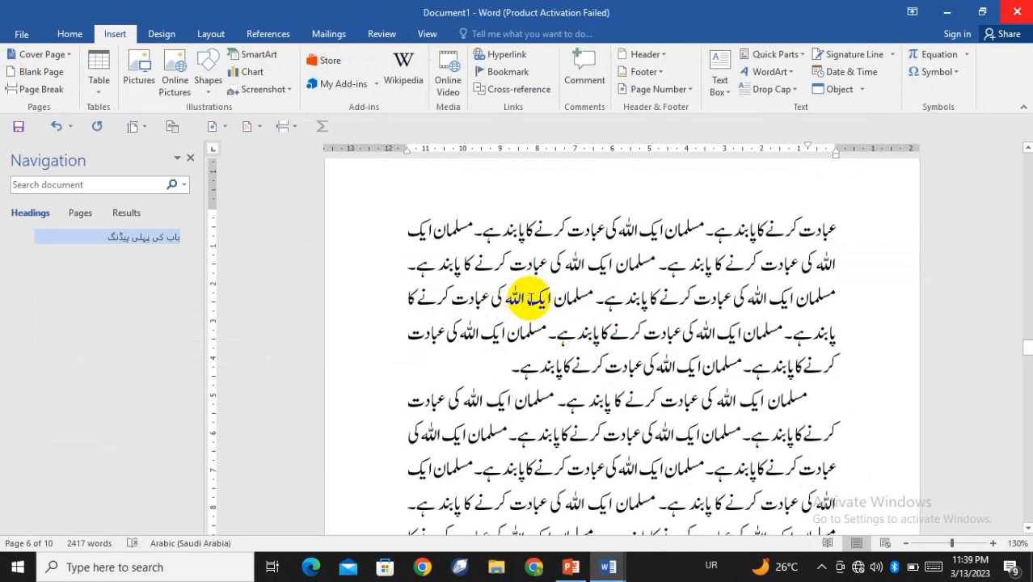
# Step: Insert a built-in Semaphore Quote text box into the Urdu text on page 6
pyautogui.click(69, 33)
pyautogui.scroll(-1, 624, 330)
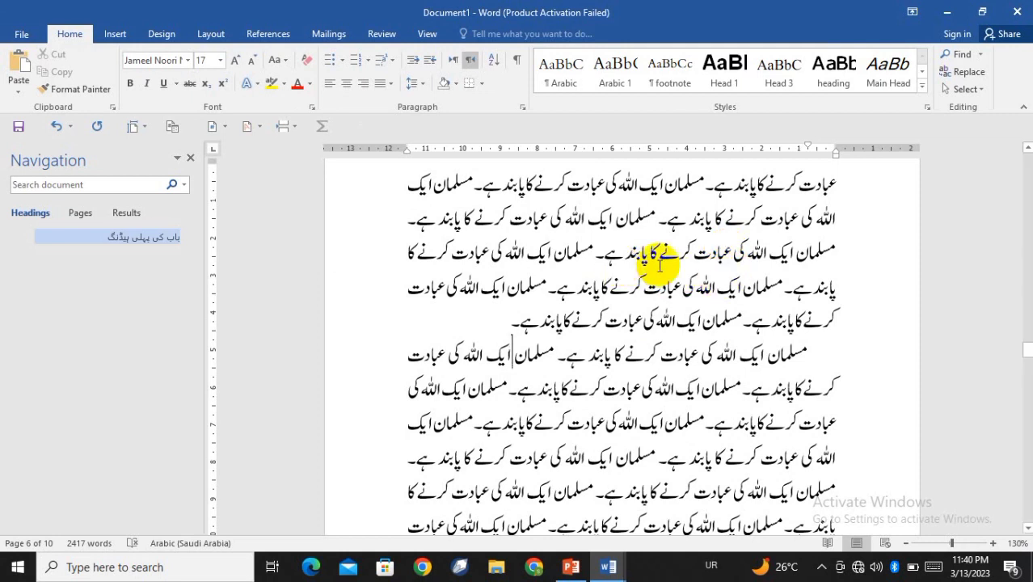
pyautogui.click(115, 35)
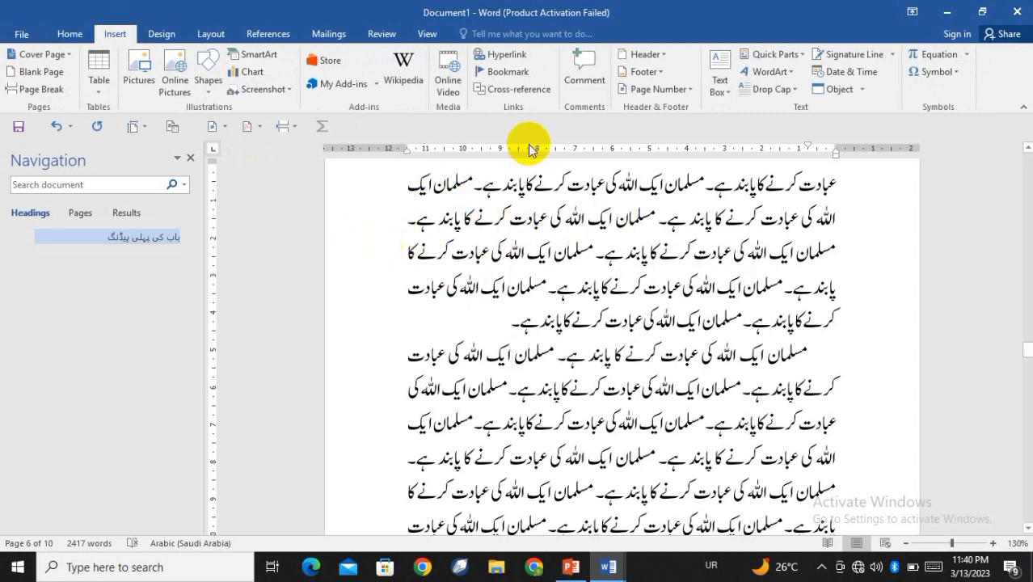
pyautogui.click(727, 96)
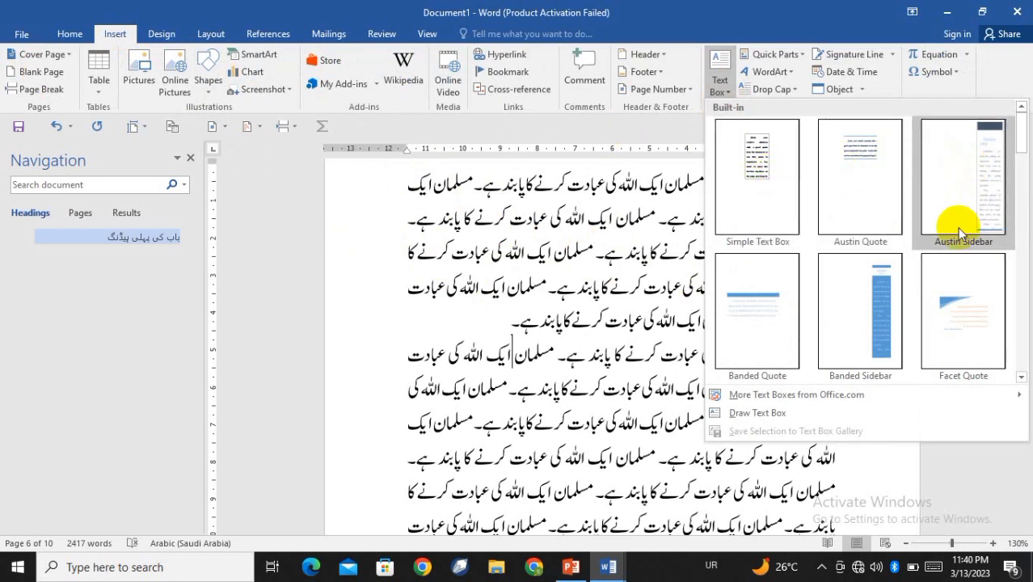
pyautogui.scroll(-3, 720, 301)
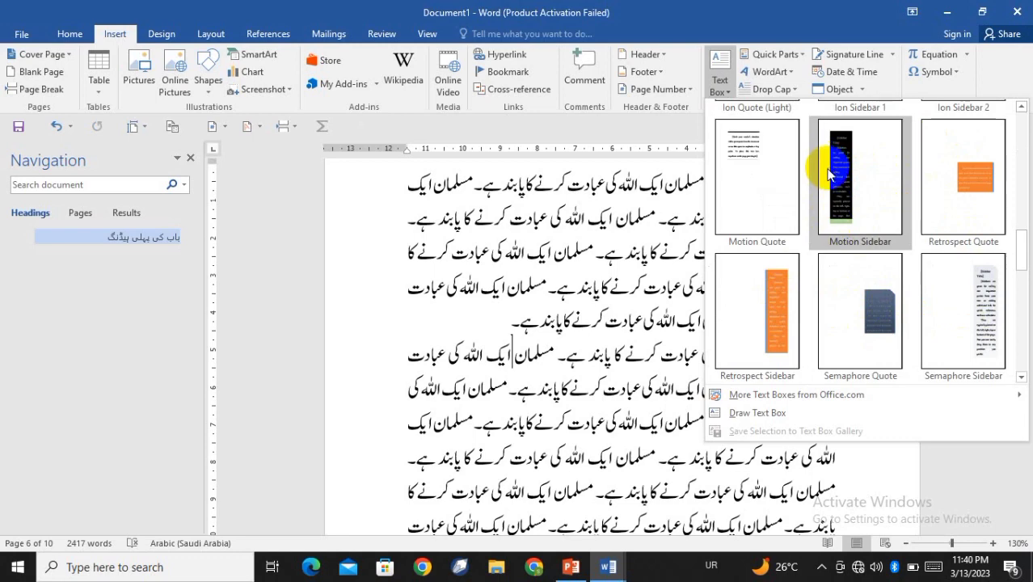
pyautogui.click(874, 305)
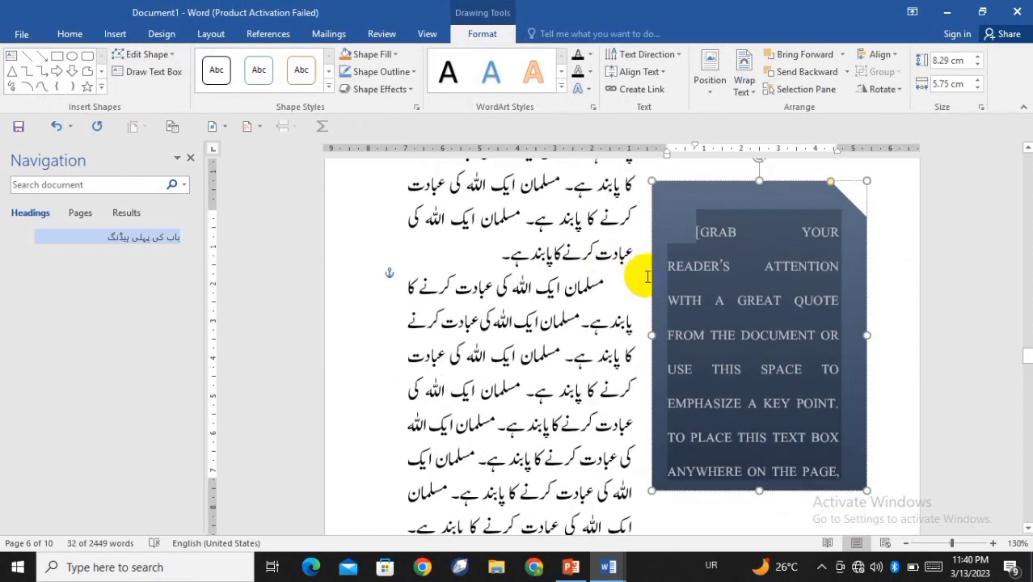
pyautogui.scroll(1, 606, 296)
pyautogui.scroll(2, 606, 296)
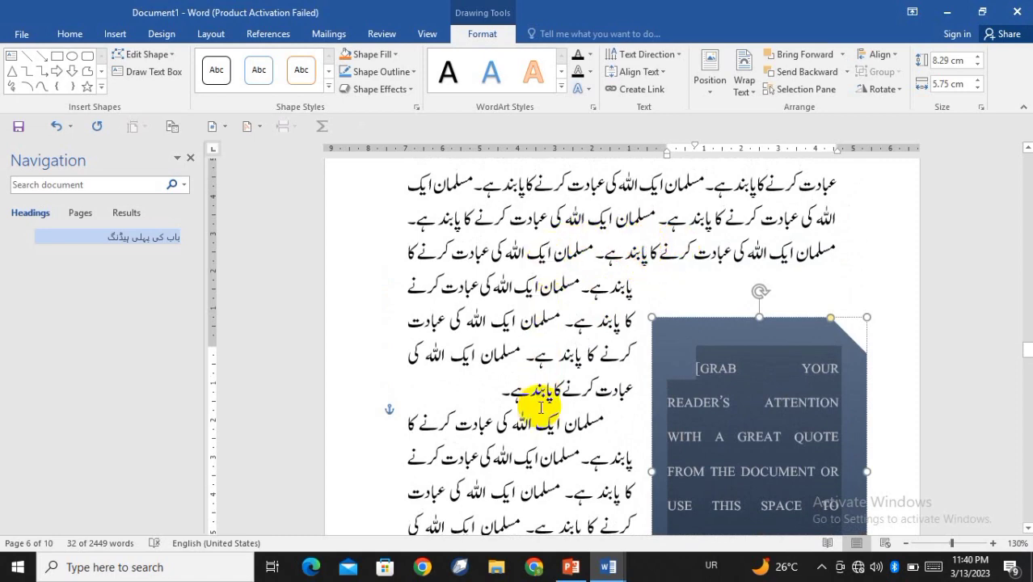
# Step: Select the placeholder quote text inside the Semaphore Quote text box on page 6
pyautogui.scroll(-4, 544, 405)
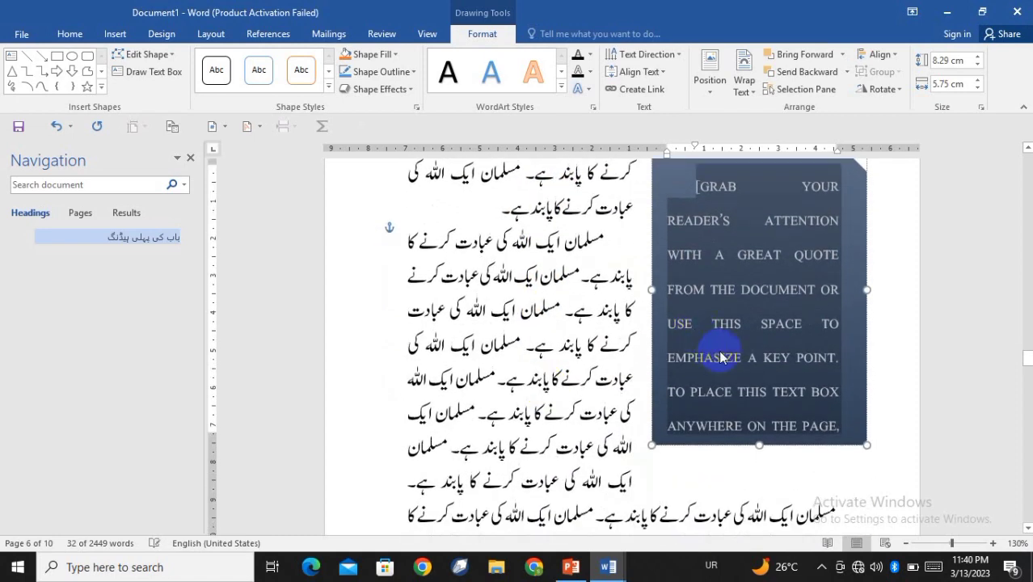
pyautogui.scroll(2, 722, 358)
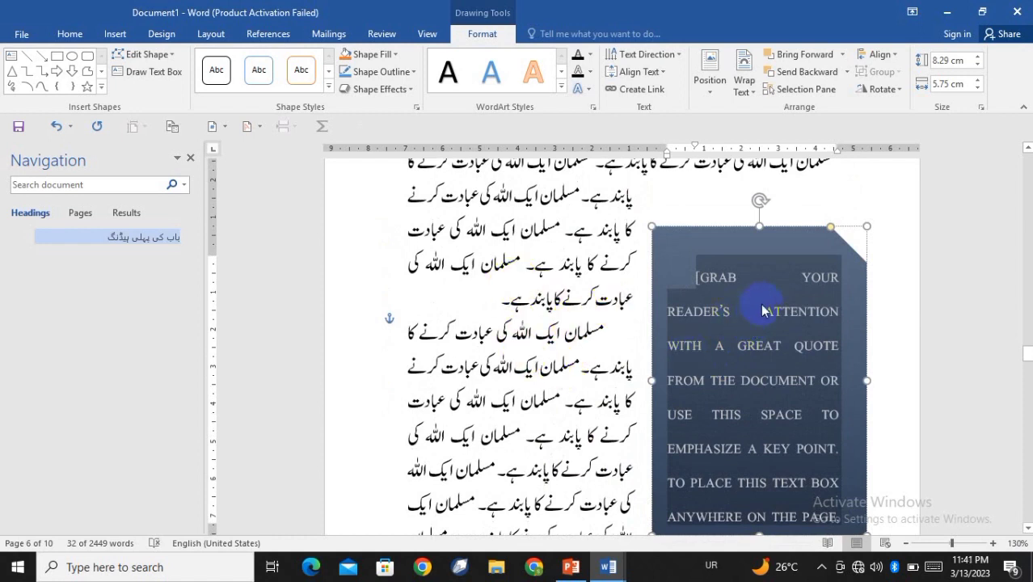
pyautogui.click(802, 283)
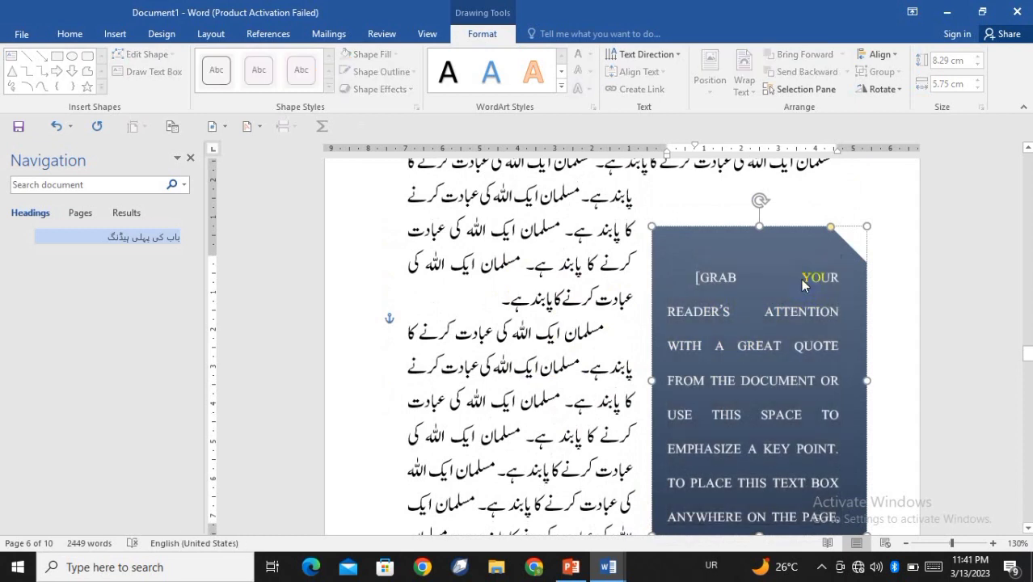
pyautogui.tripleClick(800, 278)
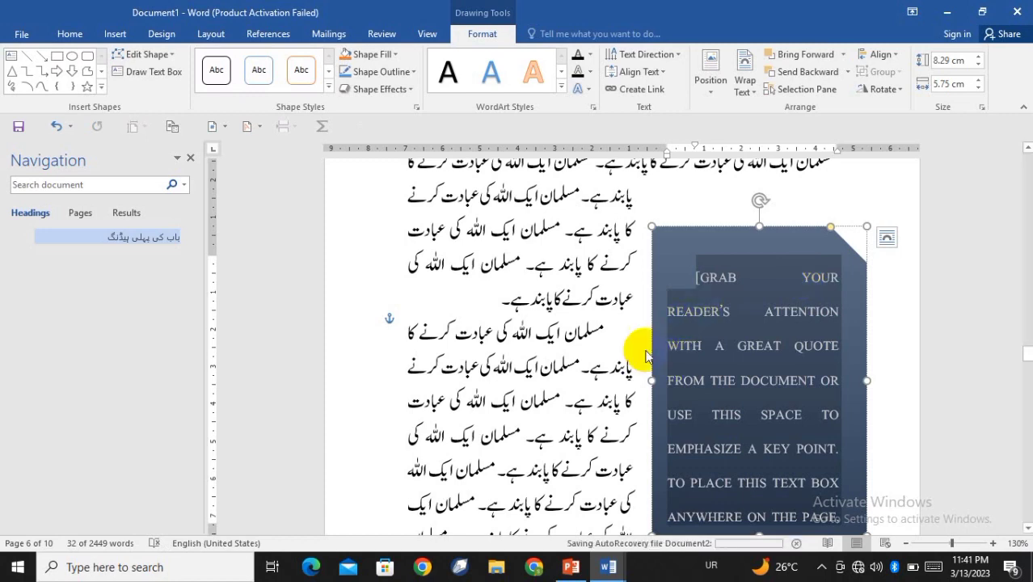
pyautogui.scroll(-3, 586, 319)
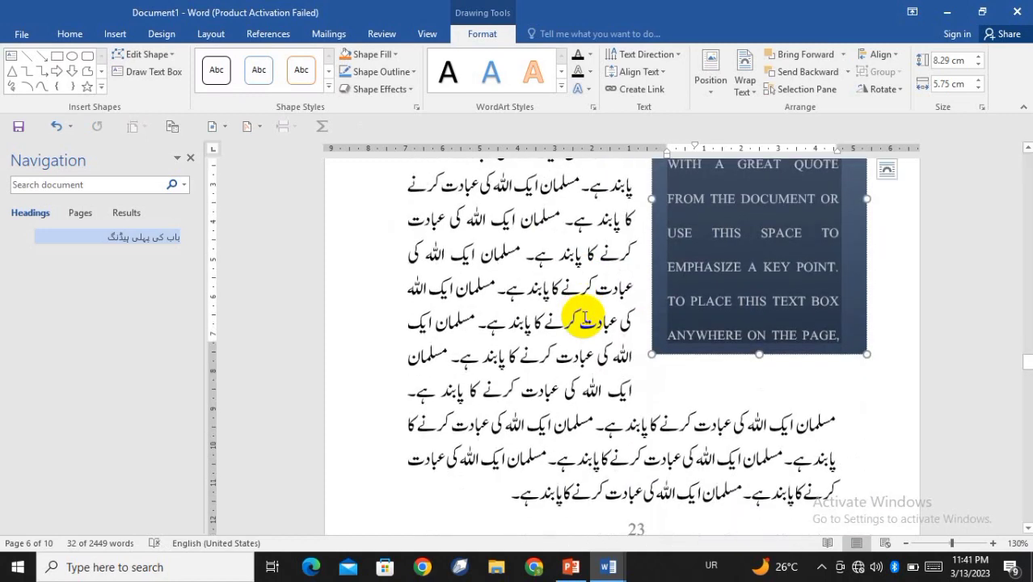
# Step: Switch to Document2 and copy one sentence, "مسلمان ایک اللہ کی عبادت کرنے کا پابند ہے۔", from page 1
pyautogui.hotkey('alt', 'Tab')
pyautogui.click(583, 316)
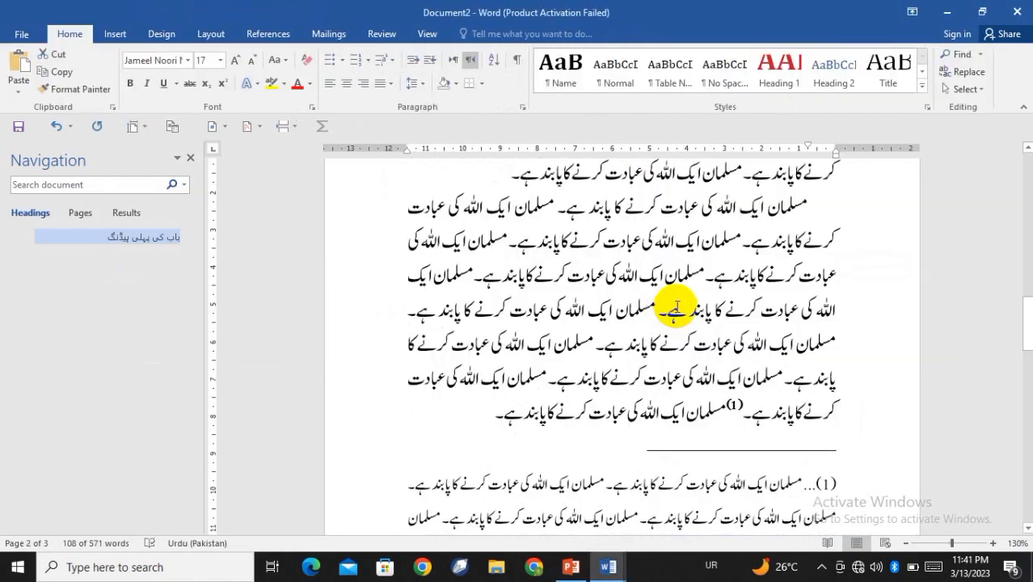
pyautogui.scroll(9, 675, 306)
pyautogui.scroll(5, 675, 305)
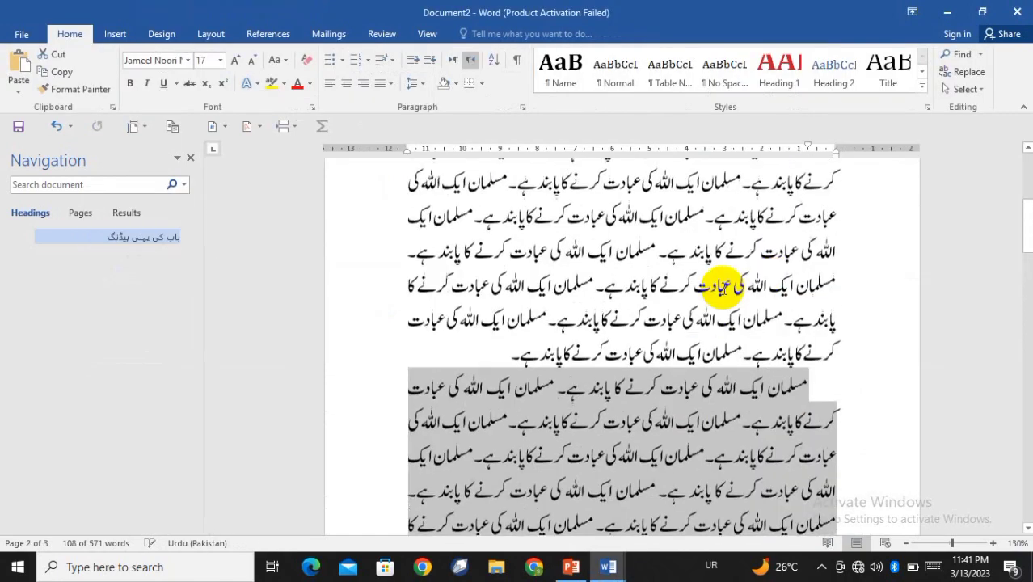
pyautogui.click(646, 279)
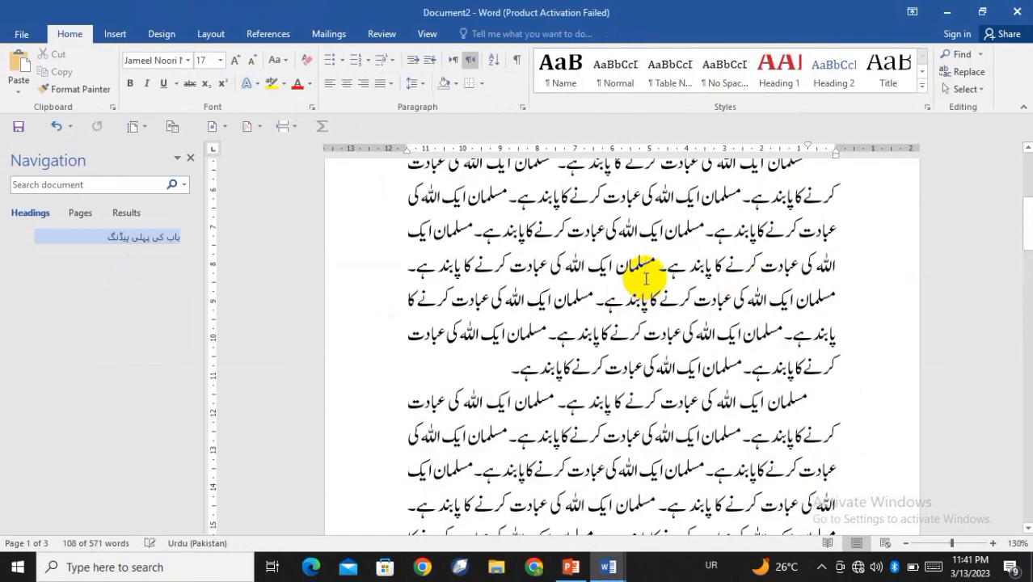
pyautogui.doubleClick(647, 279)
pyautogui.hotkey('ctrl', 'shift', 'Left')
pyautogui.hotkey('ctrl', 'shift', 'Left')
pyautogui.hotkey('ctrl', 'shift', 'Left')
pyautogui.hotkey('ctrl', 'shift', 'Left')
pyautogui.hotkey('ctrl', 'shift', 'Left')
pyautogui.hotkey('ctrl', 'shift', 'Left')
pyautogui.hotkey('ctrl', 'shift', 'Left')
pyautogui.hotkey('ctrl', 'shift', 'Left')
pyautogui.hotkey('ctrl', 'shift', 'Left')
pyautogui.hotkey('ctrl', 'c')
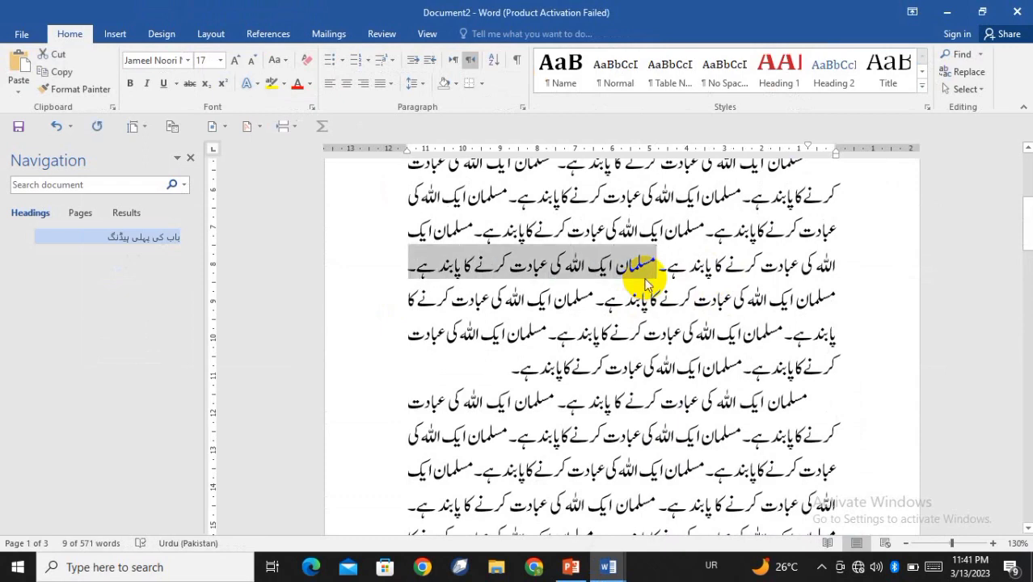
# Step: Replace the text box's placeholder text in Document1 with the copied Urdu sentence and set its paragraph direction to right-to-left
pyautogui.hotkey('alt', 'Tab')
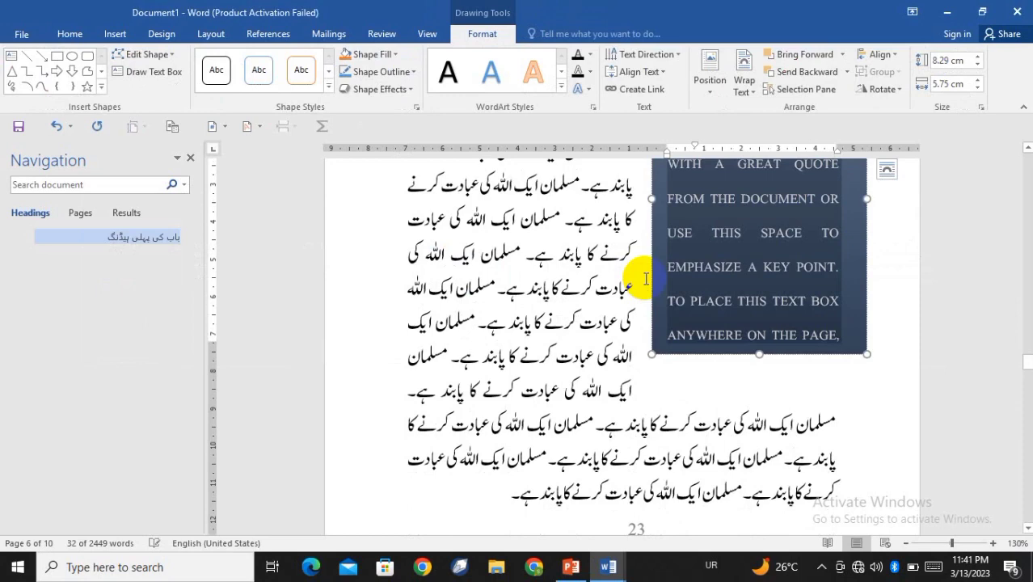
pyautogui.hotkey('ctrl', 'v')
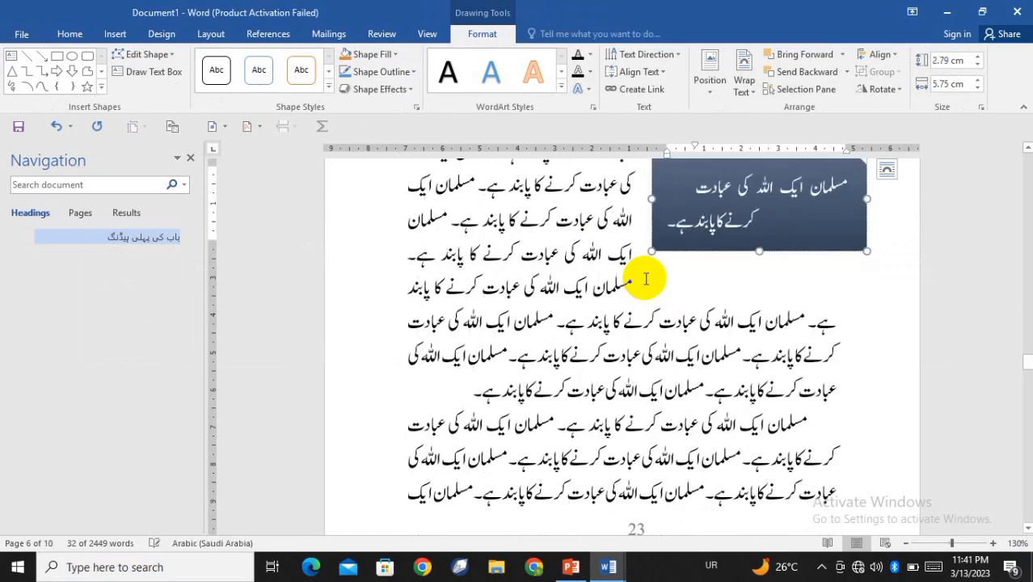
pyautogui.scroll(2, 860, 235)
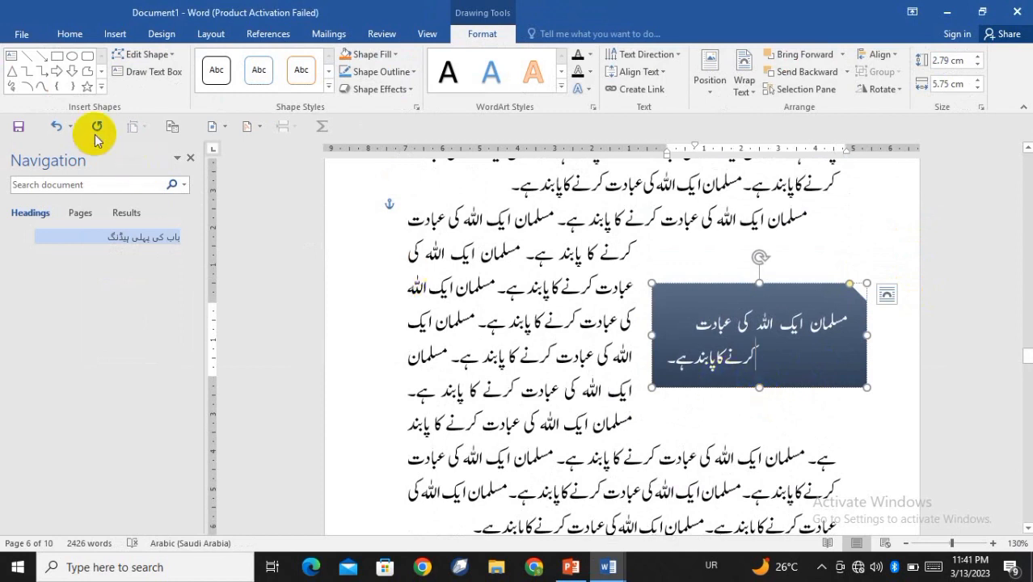
pyautogui.click(71, 36)
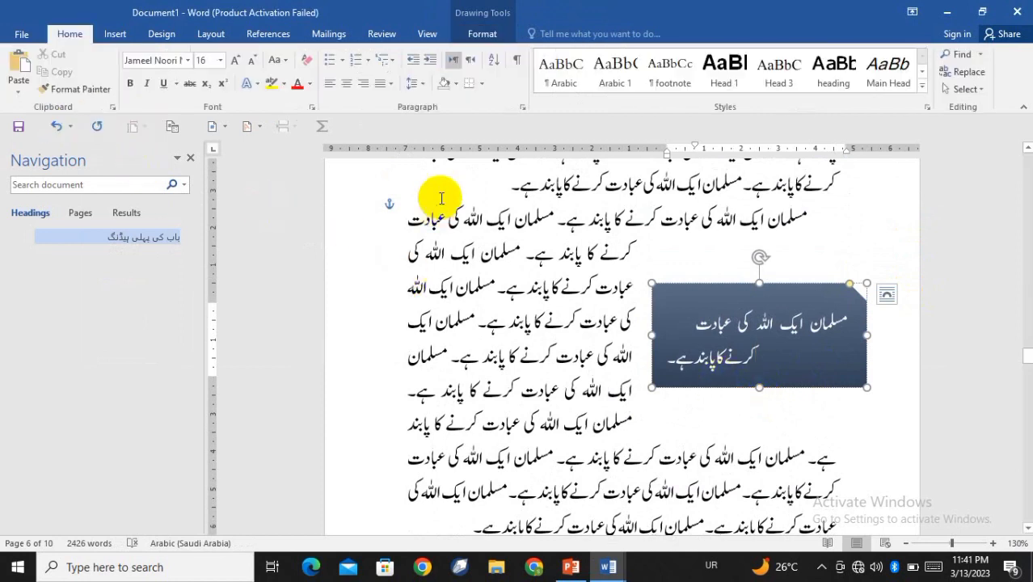
pyautogui.click(471, 60)
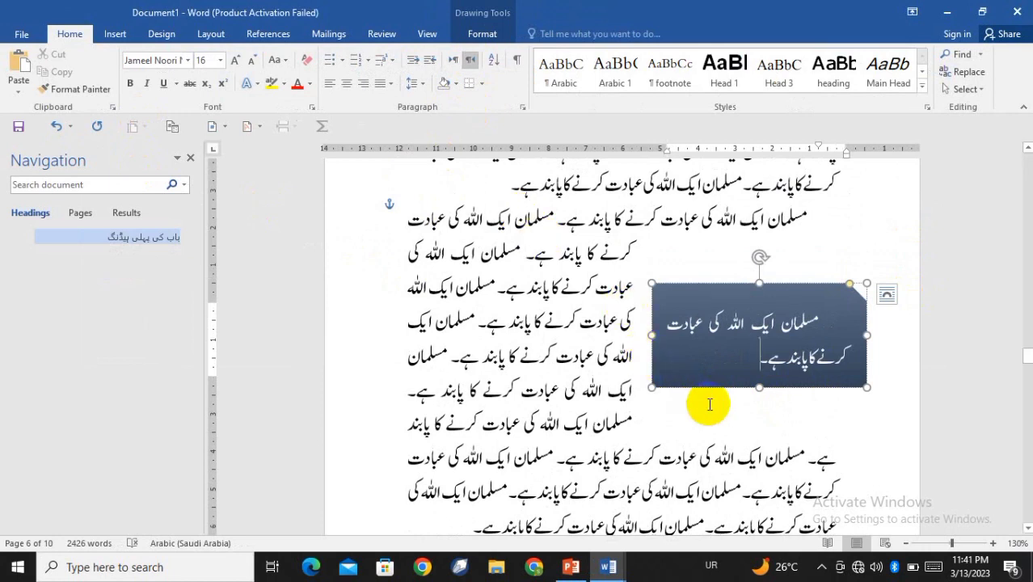
# Step: Paste the Urdu sentence three more times at the end of the text box's text
pyautogui.hotkey('ctrl', 'v')
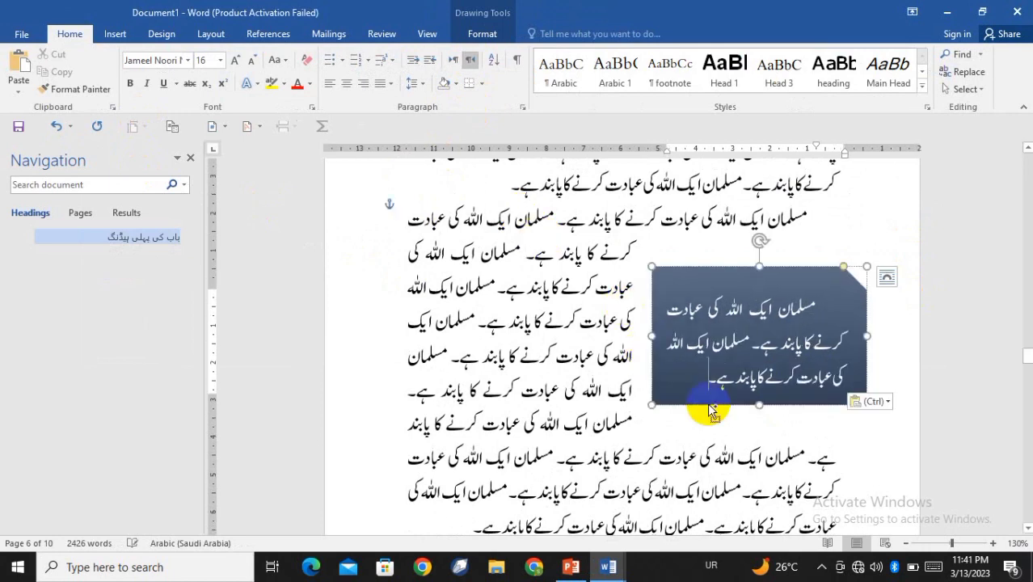
pyautogui.hotkey('ctrl', 'v')
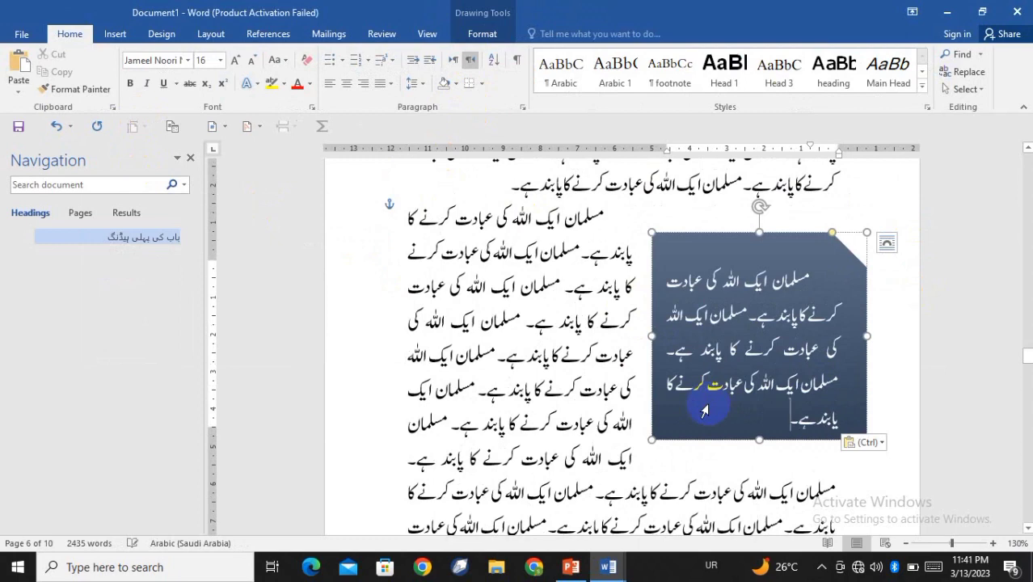
pyautogui.hotkey('ctrl', 'v')
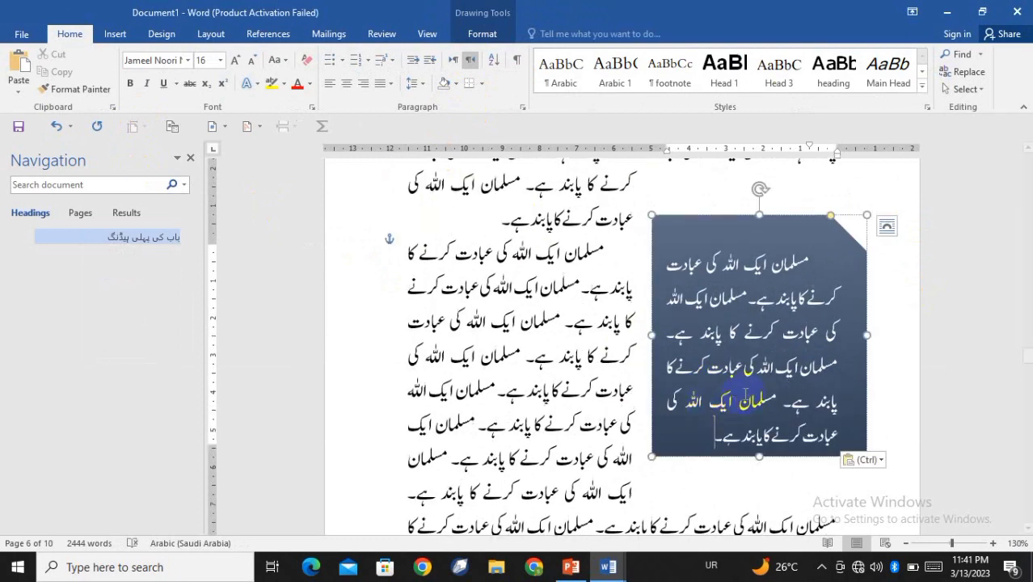
pyautogui.scroll(-2, 756, 335)
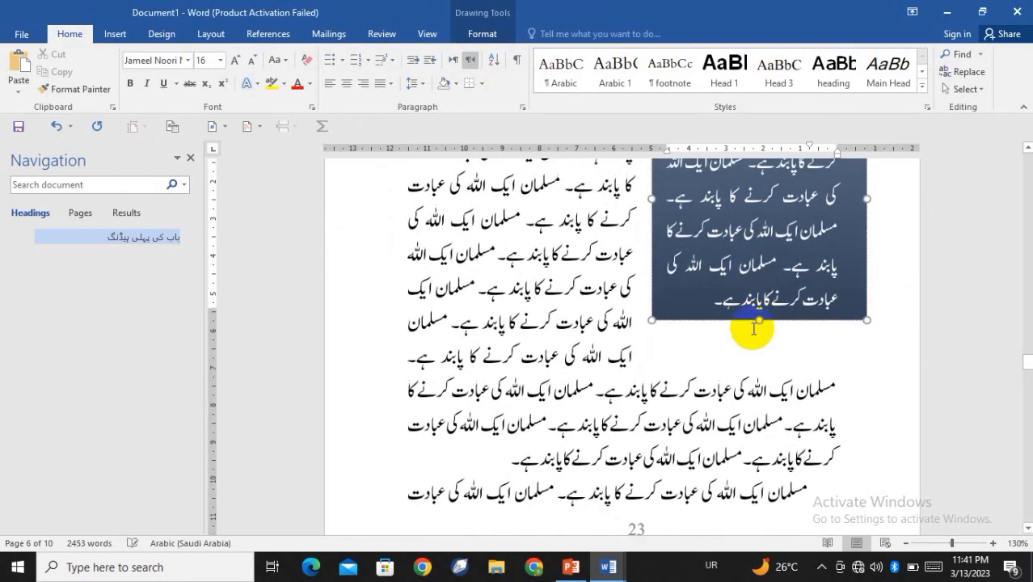
# Step: Make the text box slightly shorter by lowering its upper edge
pyautogui.scroll(1, 739, 330)
pyautogui.scroll(3, 753, 325)
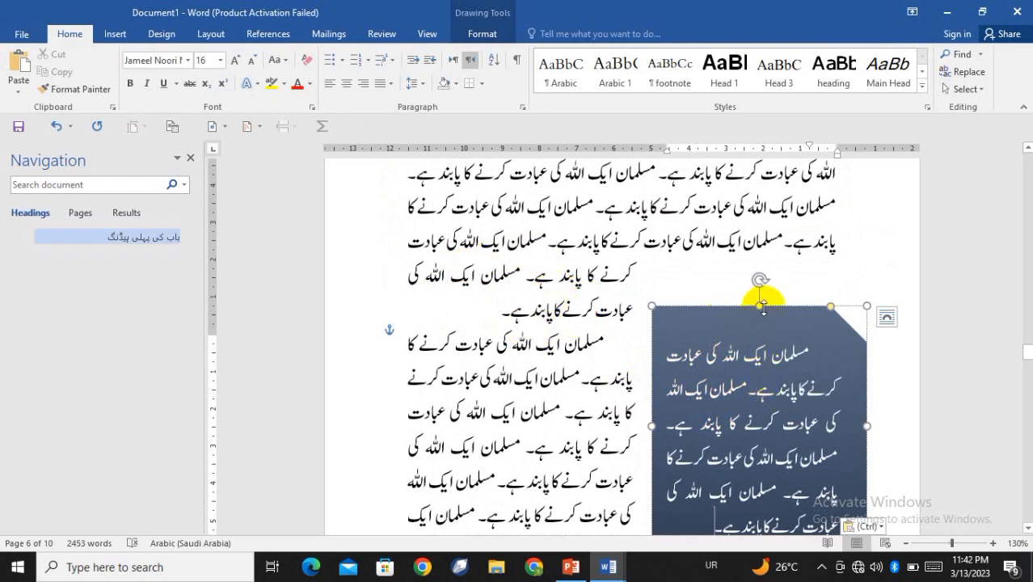
pyautogui.moveTo(763, 307); pyautogui.dragTo(764, 329)
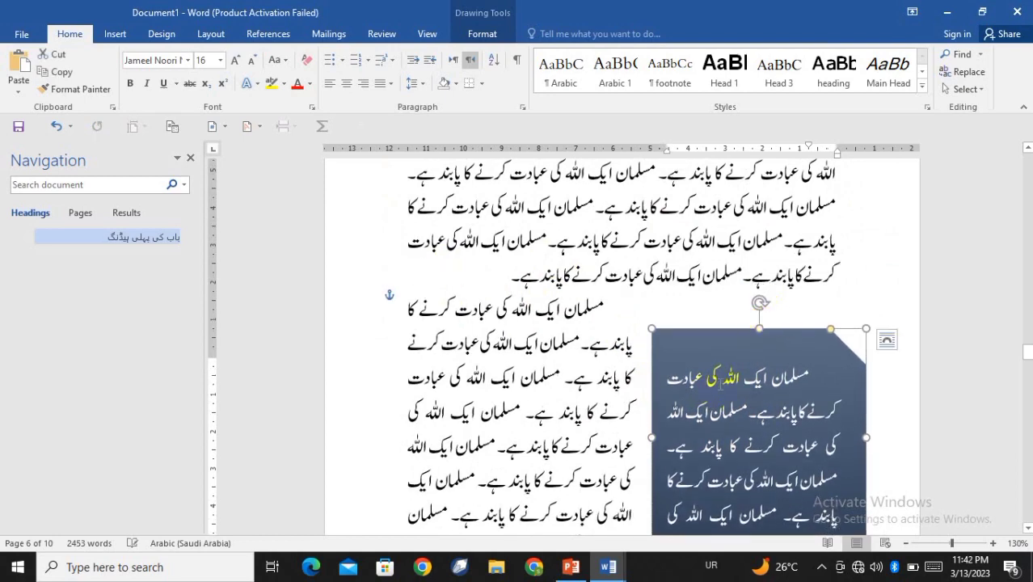
pyautogui.scroll(-3, 719, 380)
pyautogui.scroll(-3, 729, 419)
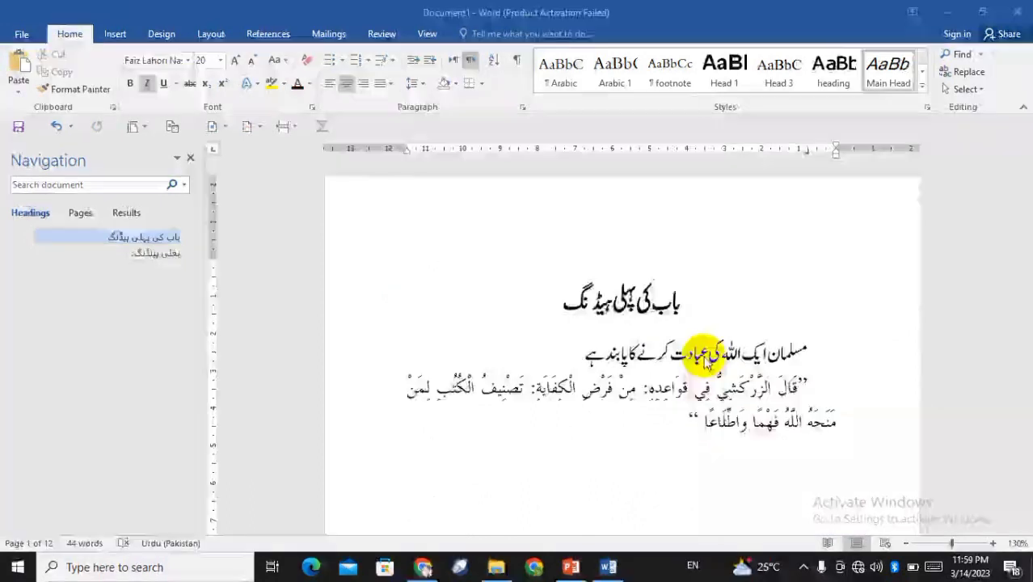
# Step: Review the automatic page numbering topic on slide 7 in PowerPoint and return to Document1 in Word
pyautogui.hotkey('alt', 'Tab')
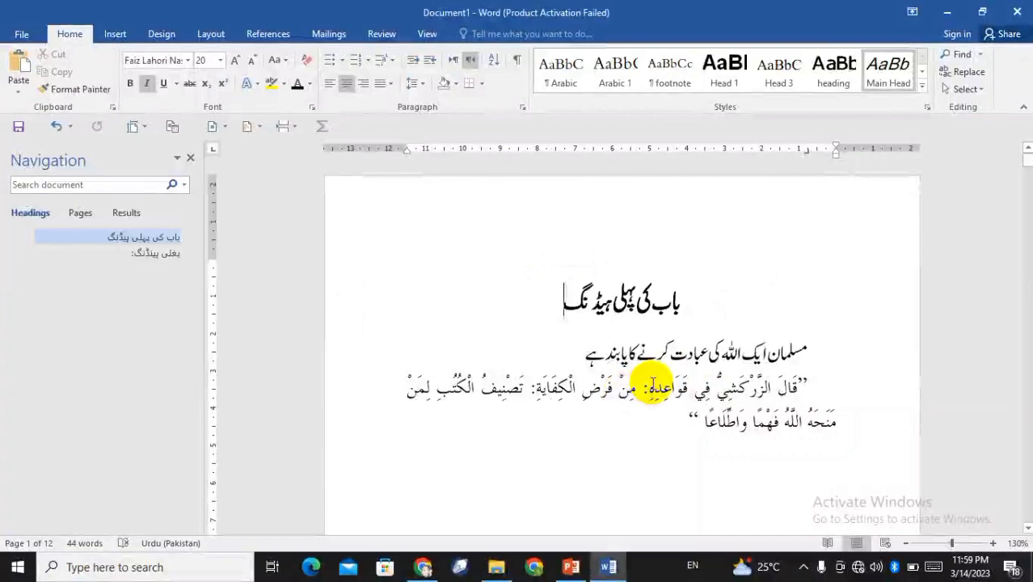
pyautogui.hotkey('alt', 'Tab')
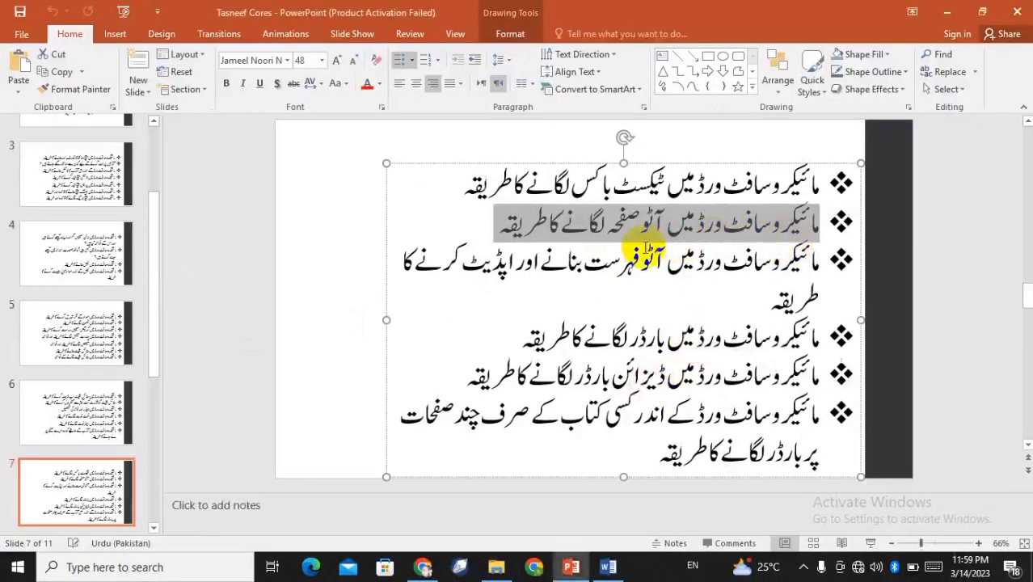
pyautogui.click(591, 307)
pyautogui.hotkey('alt', 'Tab')
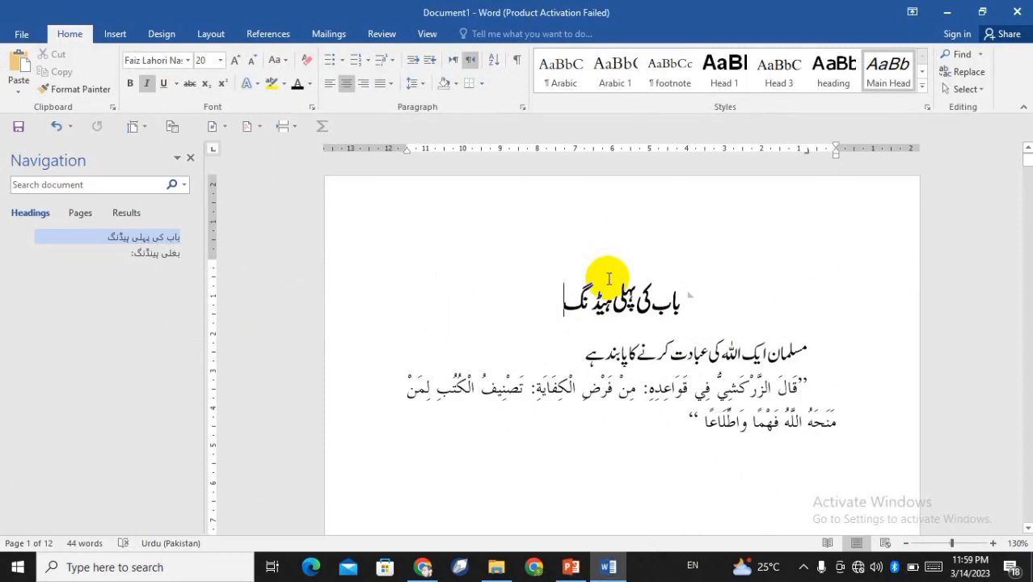
# Step: Look through the first pages of Document1, from the chapter heading onward, to examine where page numbers belong
pyautogui.moveTo(613, 296); pyautogui.dragTo(638, 295)
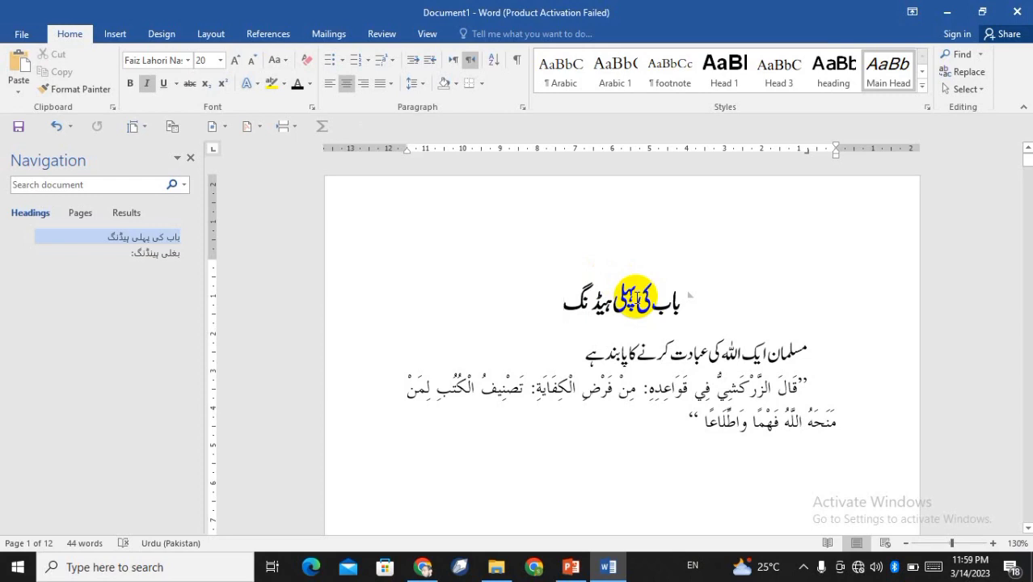
pyautogui.scroll(-6, 636, 298)
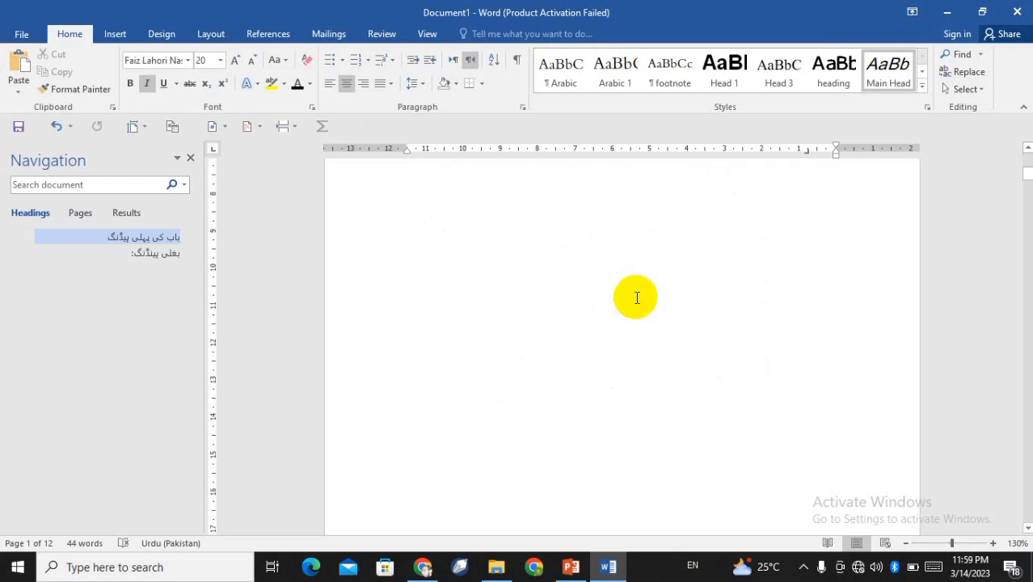
pyautogui.scroll(-5, 636, 298)
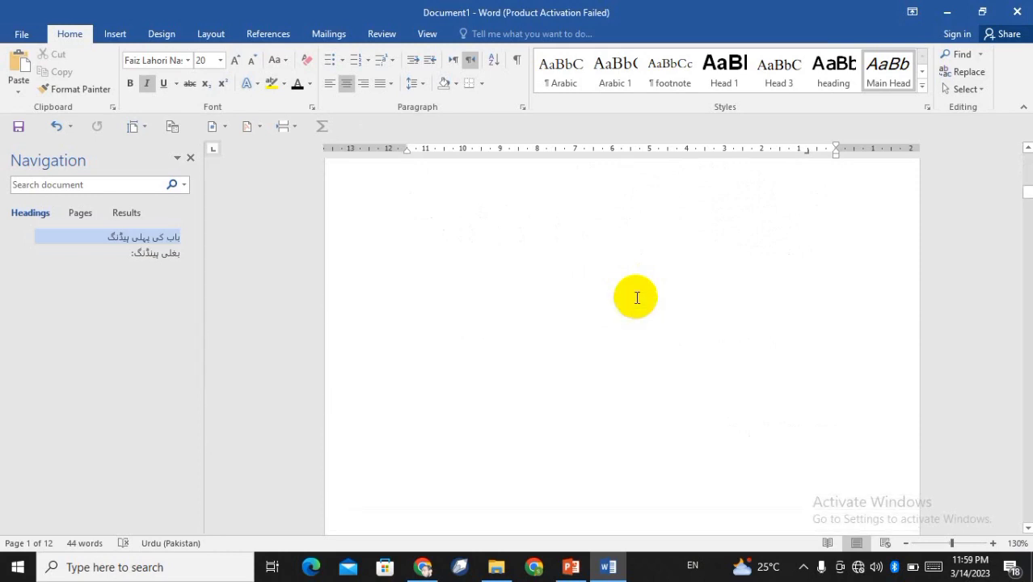
pyautogui.scroll(-12, 636, 297)
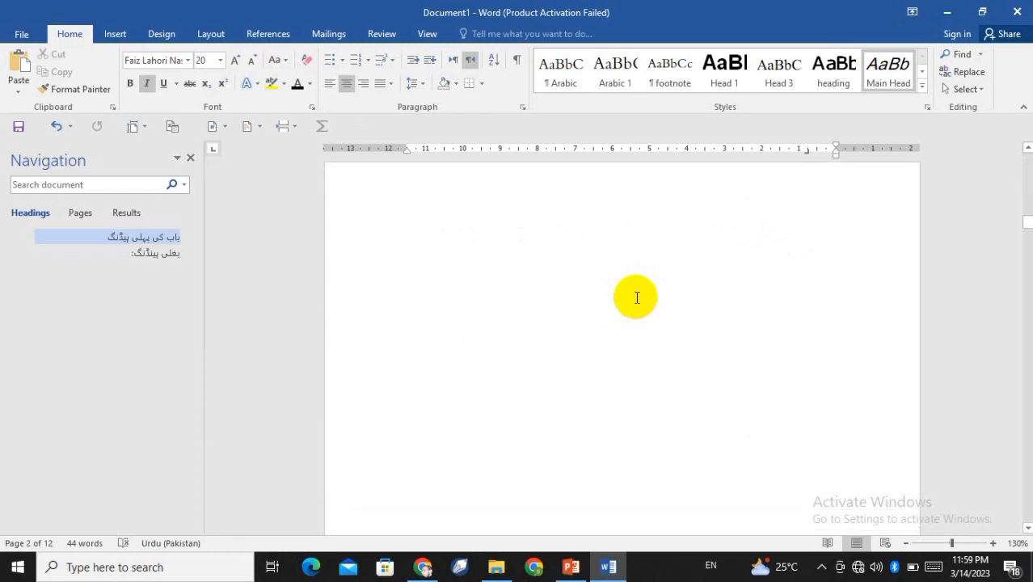
pyautogui.scroll(-10, 636, 298)
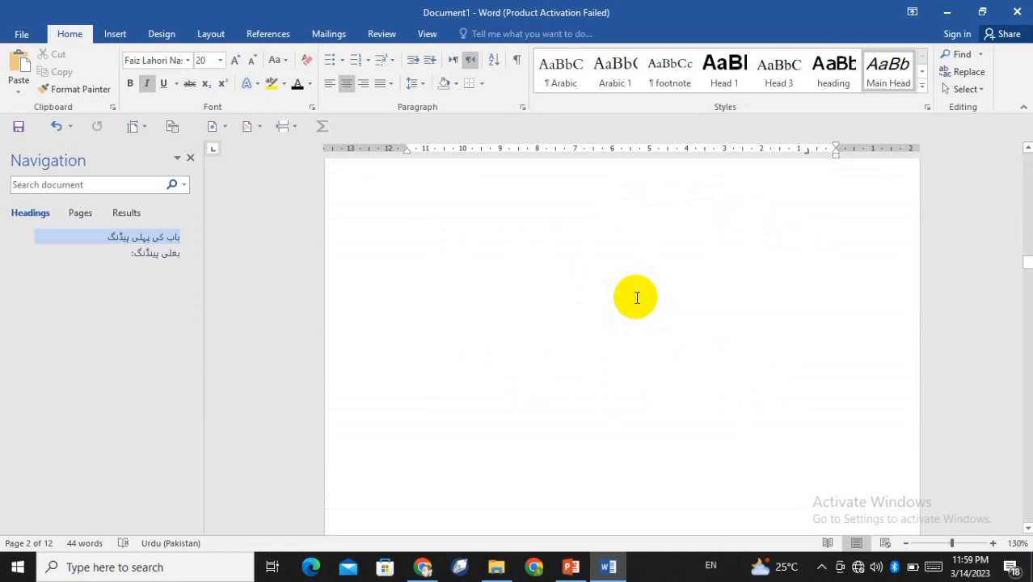
pyautogui.scroll(-10, 637, 299)
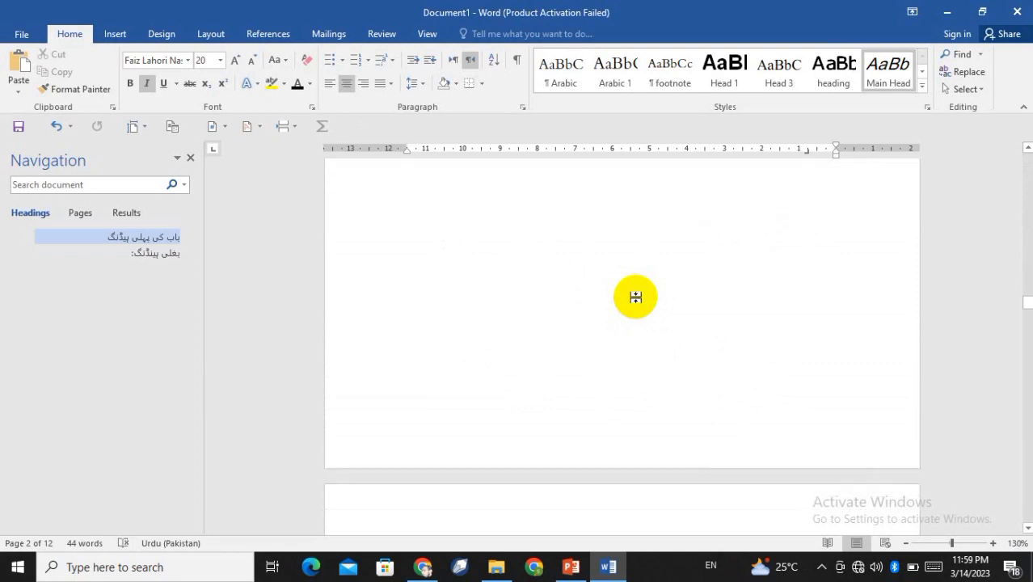
pyautogui.scroll(-10, 637, 298)
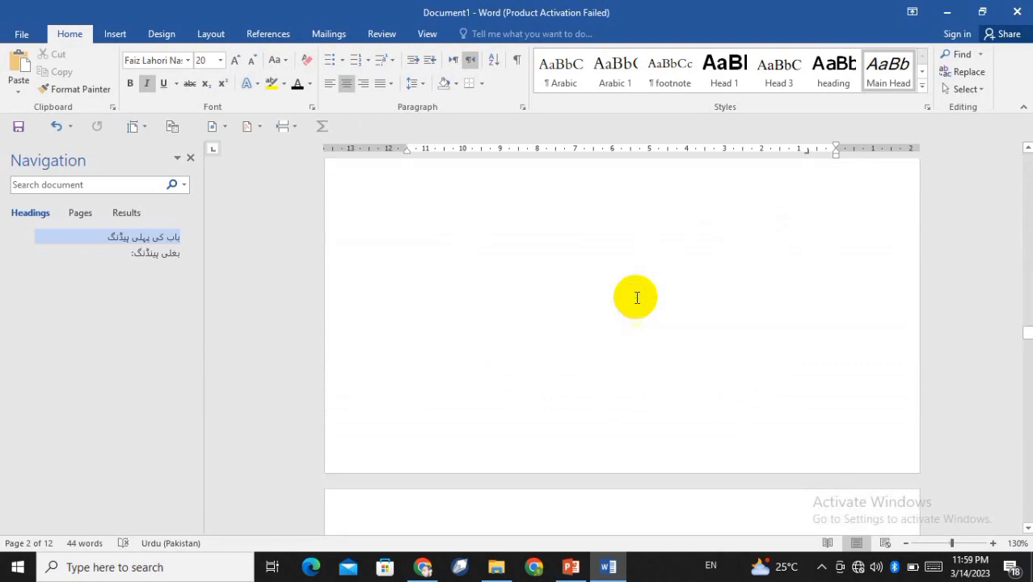
pyautogui.scroll(10, 636, 297)
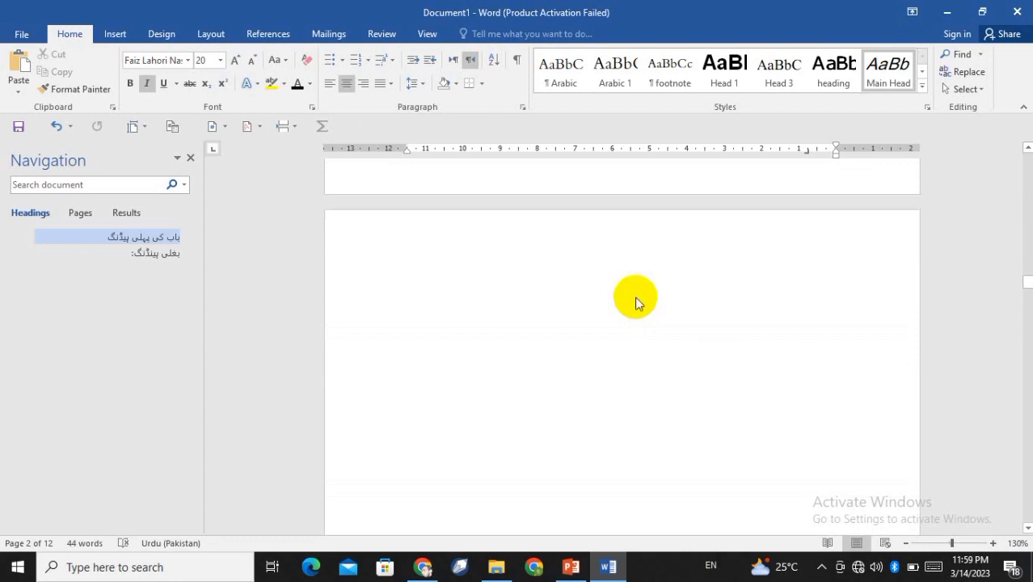
pyautogui.scroll(10, 635, 297)
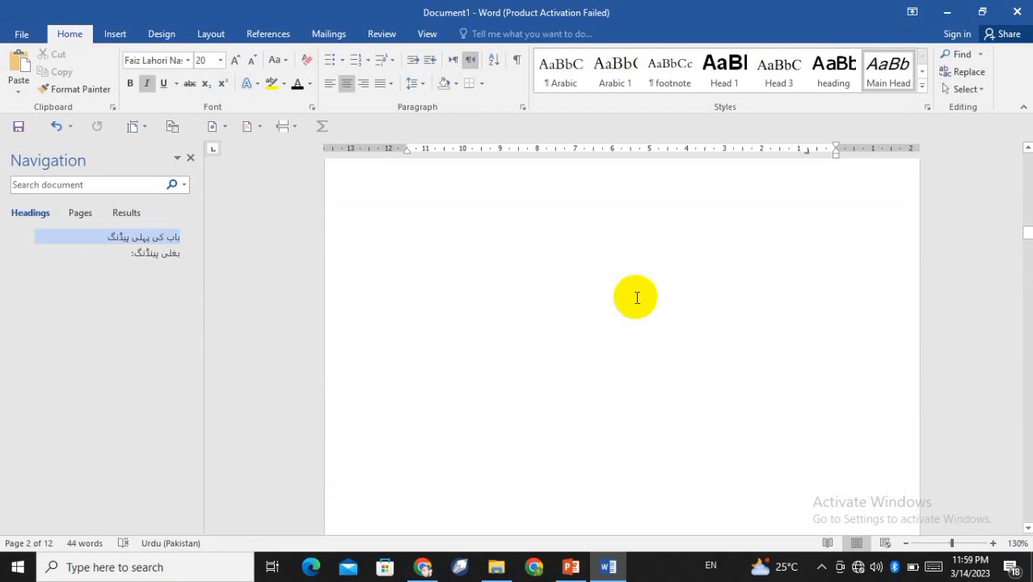
pyautogui.scroll(10, 636, 297)
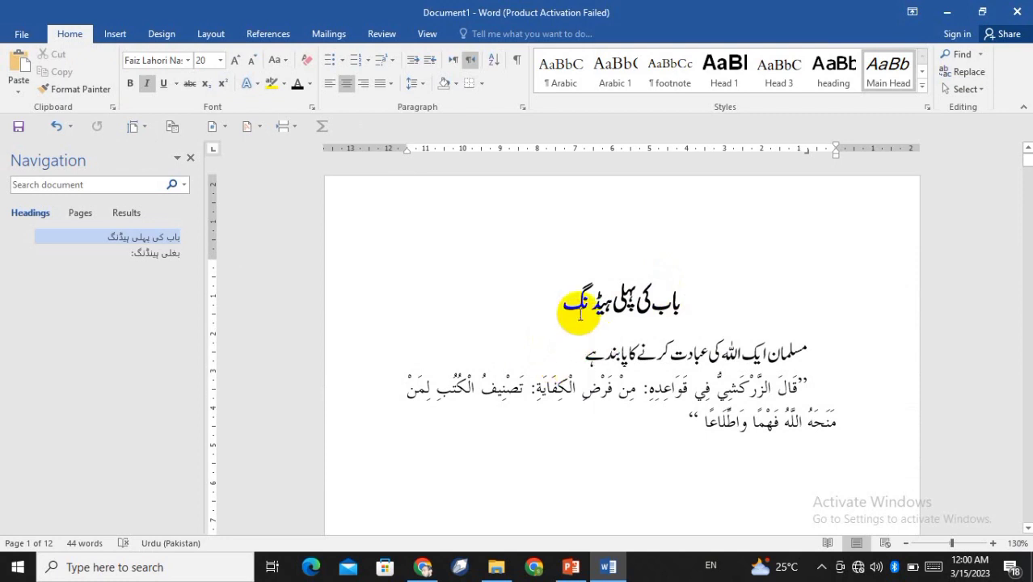
pyautogui.scroll(-5, 663, 346)
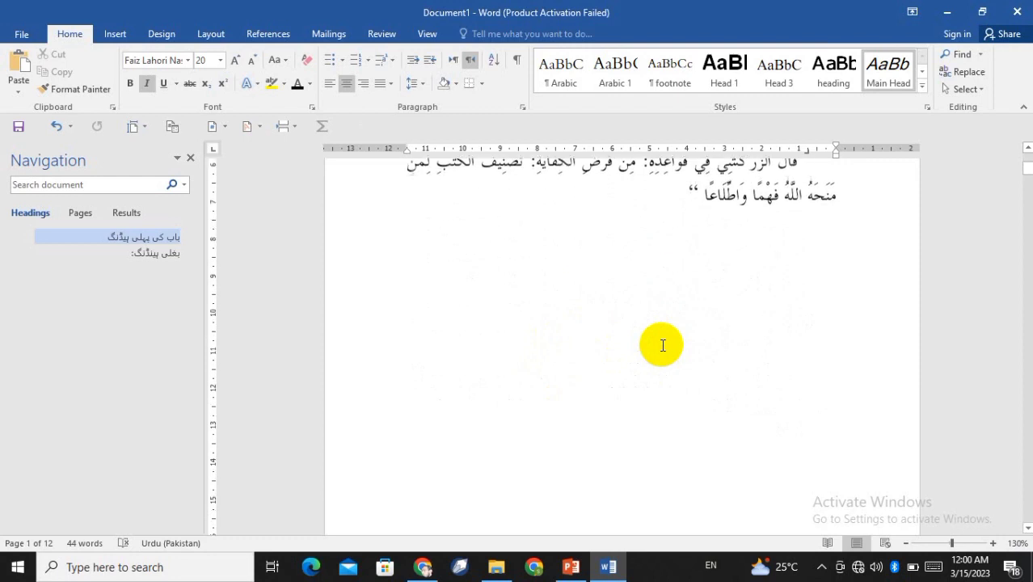
# Step: Open the header above the chapter heading on page 1 for editing and examine the page's header and footer areas
pyautogui.scroll(-5, 663, 345)
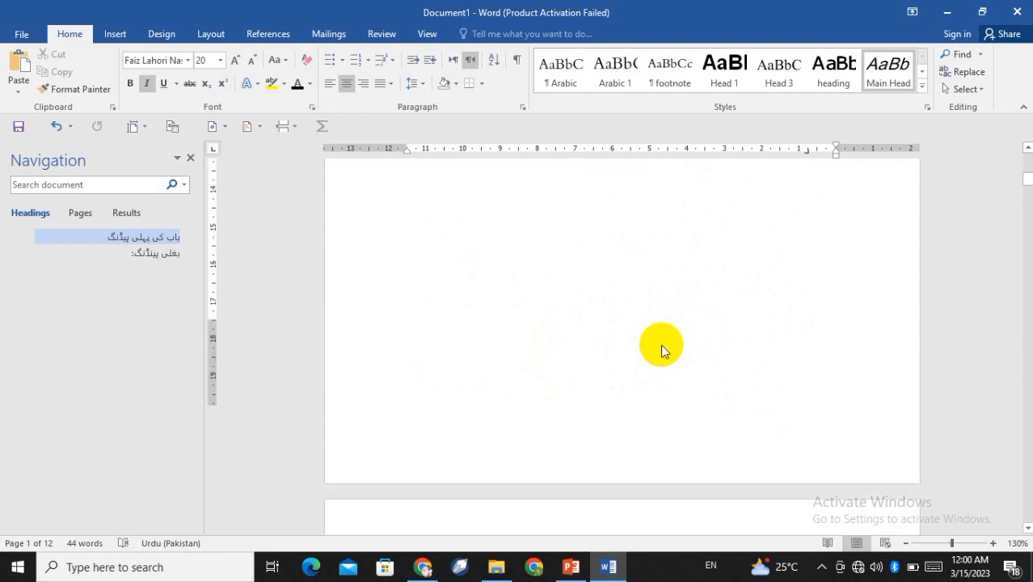
pyautogui.scroll(8, 662, 345)
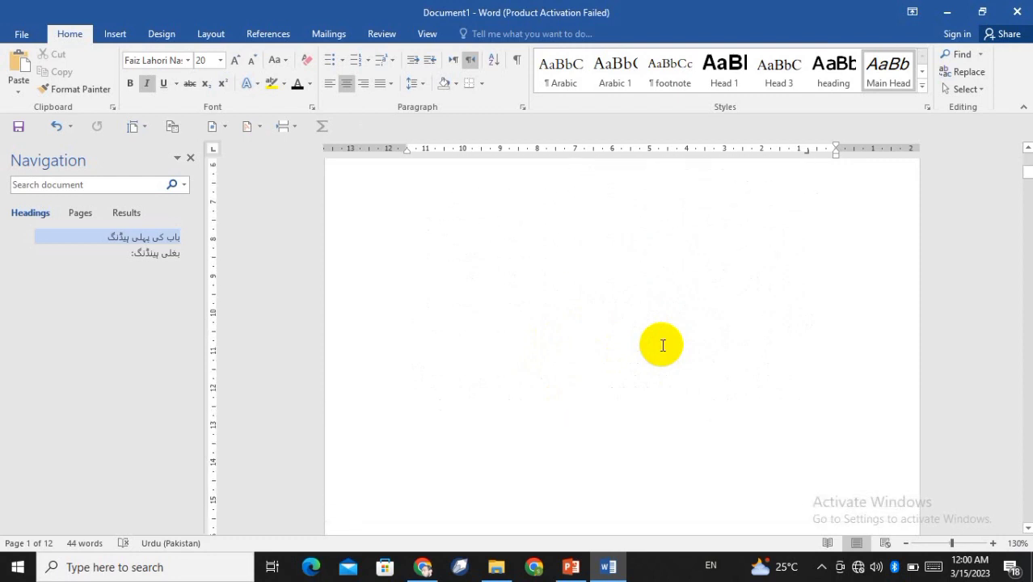
pyautogui.scroll(5, 662, 345)
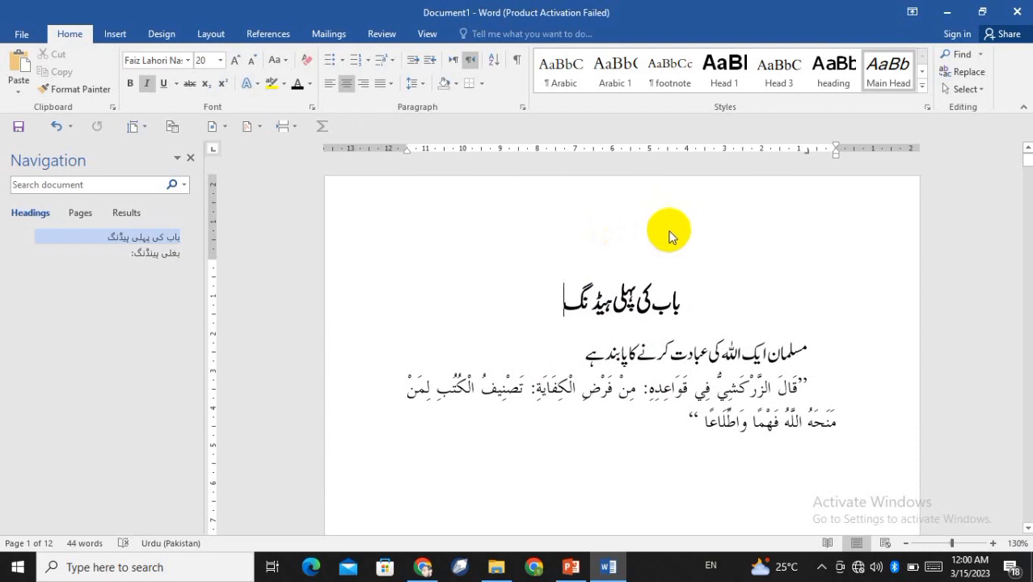
pyautogui.doubleClick(621, 225)
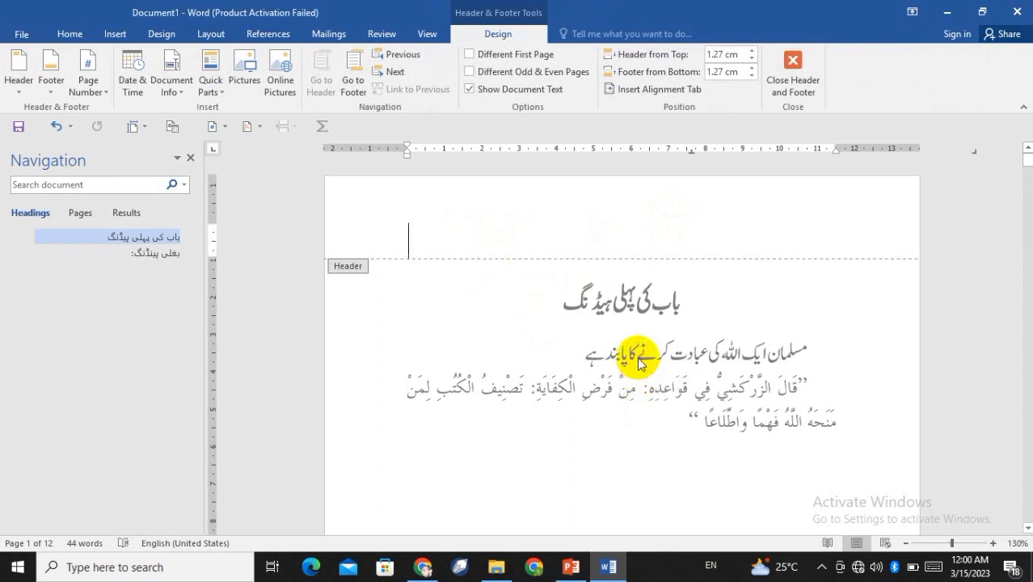
pyautogui.scroll(-5, 637, 358)
pyautogui.scroll(-3, 637, 357)
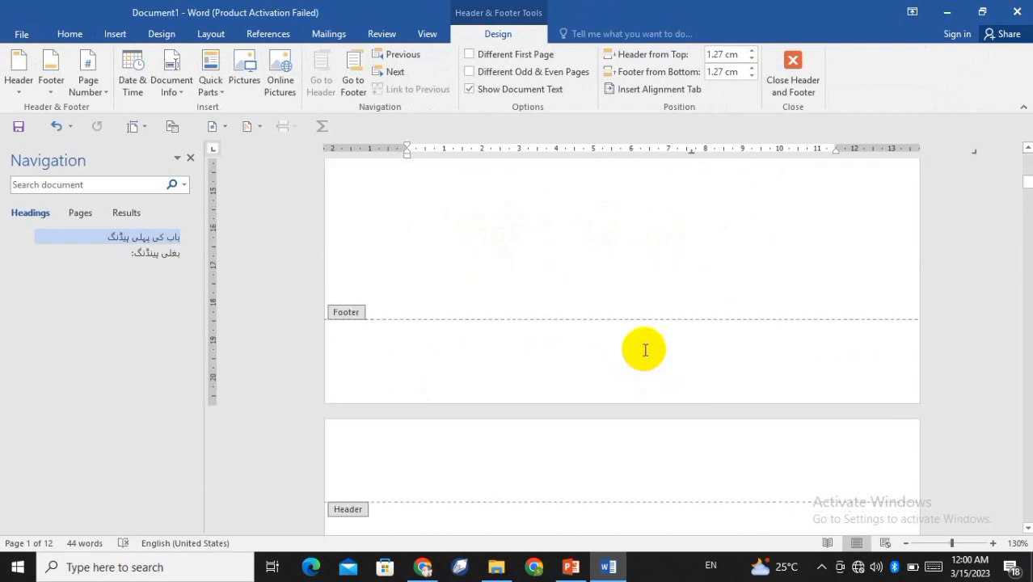
pyautogui.scroll(3, 598, 323)
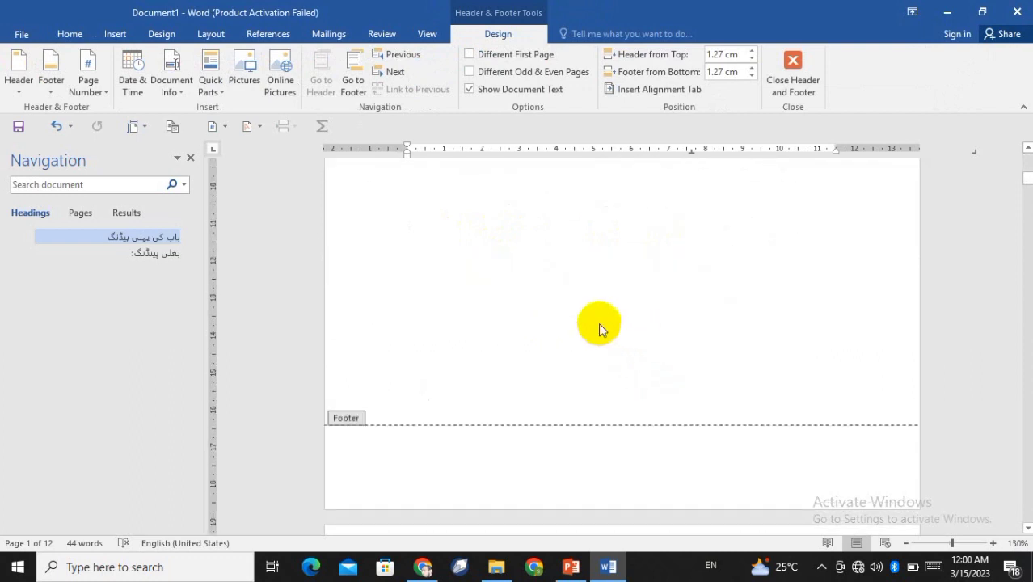
pyautogui.scroll(6, 566, 404)
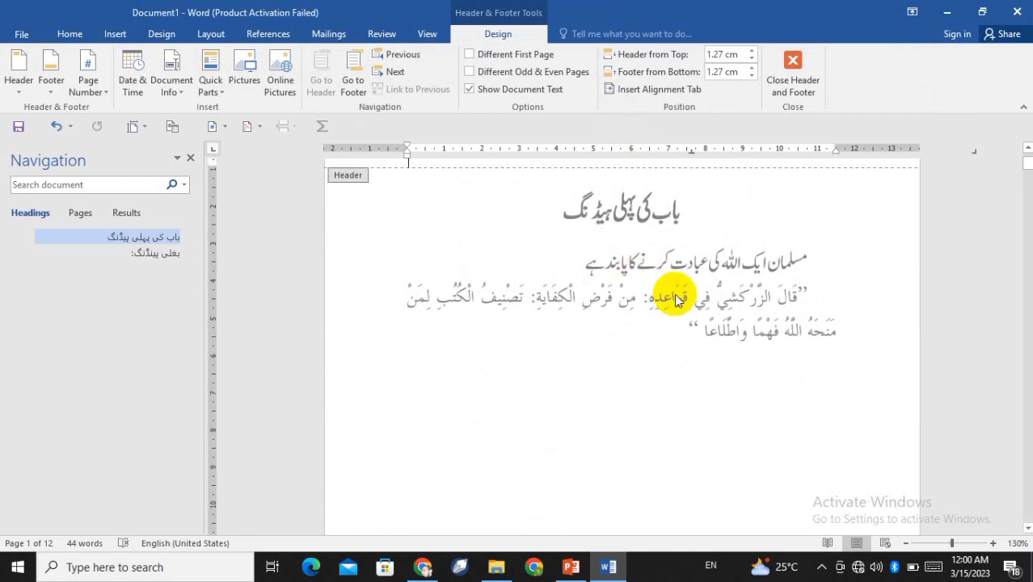
pyautogui.scroll(2, 722, 337)
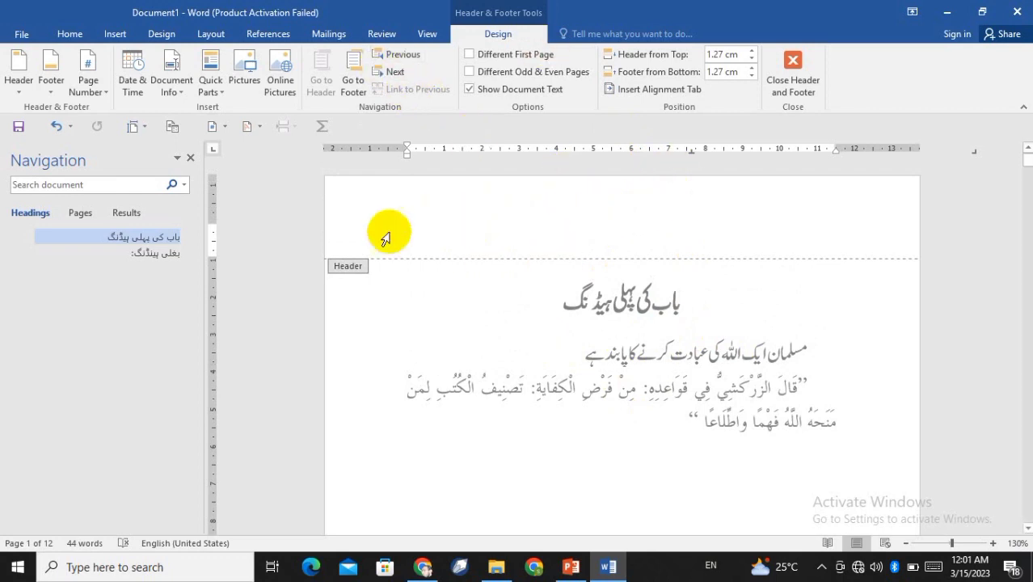
# Step: Insert a centred page number at the bottom of the page using the Plain Number 2 style
pyautogui.click(103, 95)
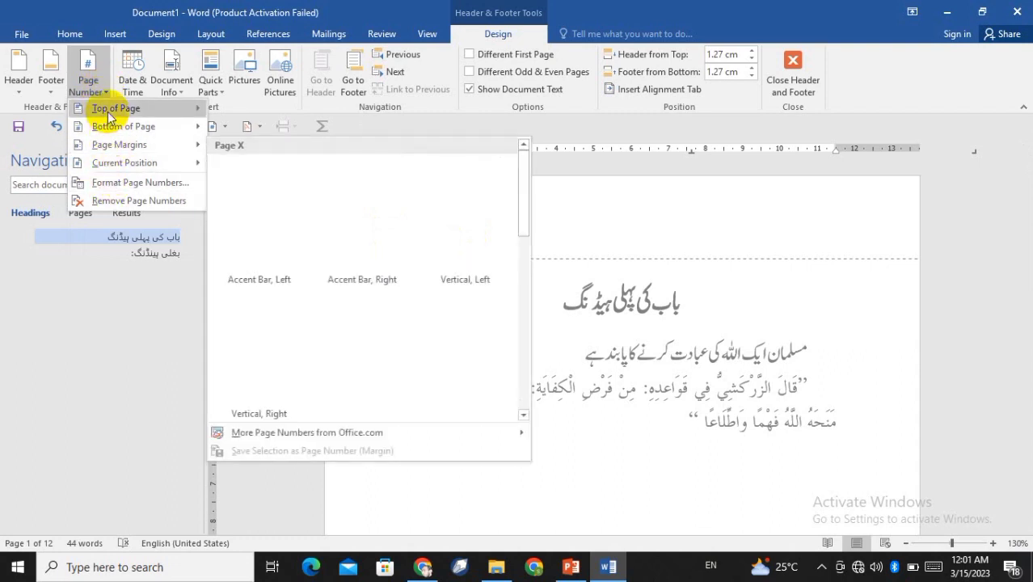
pyautogui.moveTo(98, 111)
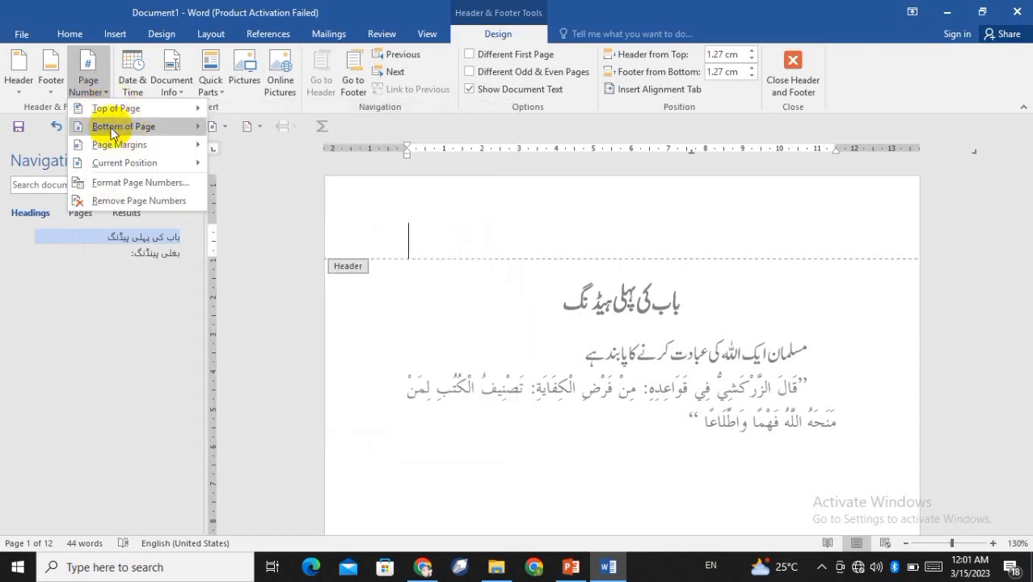
pyautogui.moveTo(145, 128)
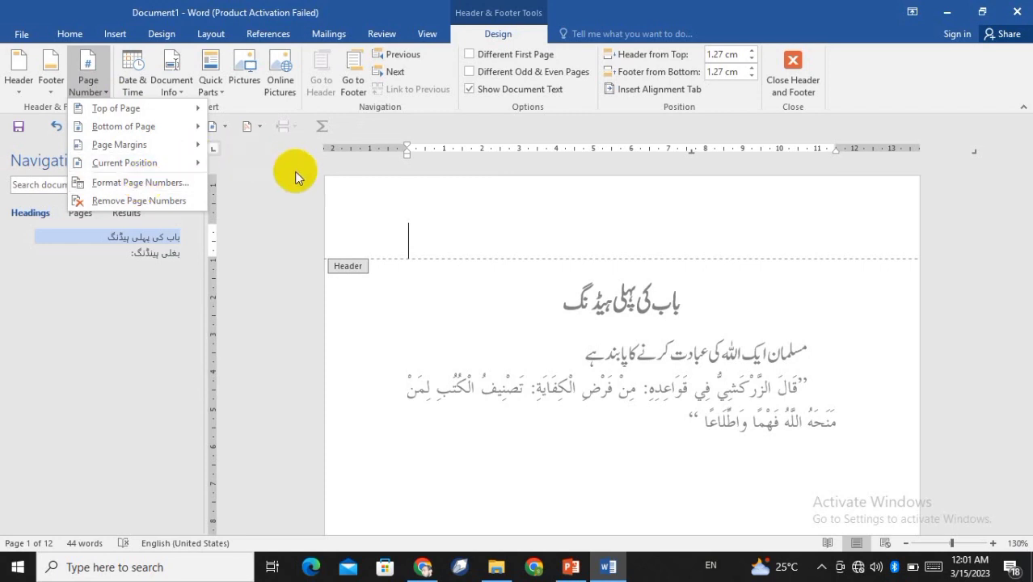
pyautogui.moveTo(131, 164)
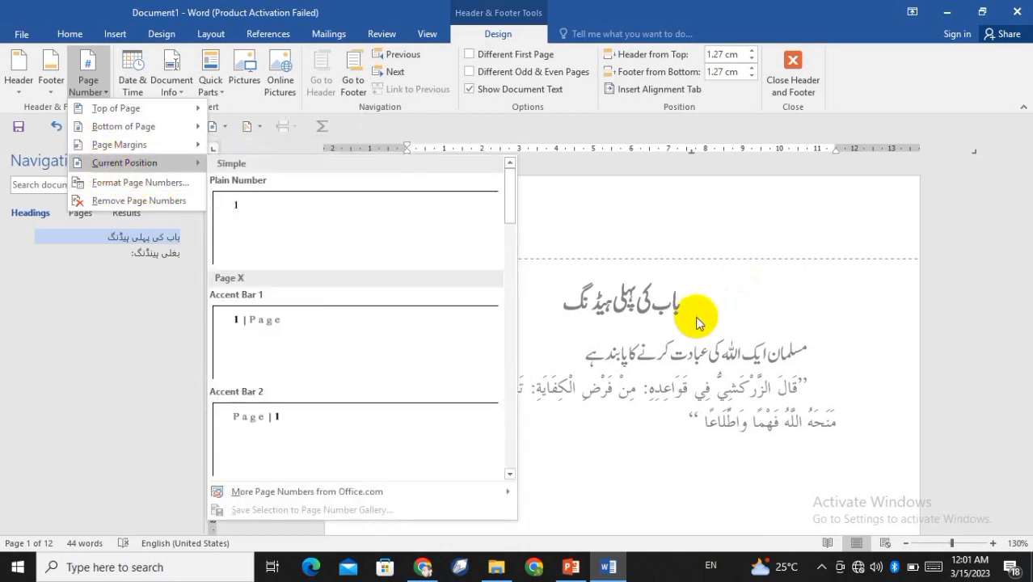
pyautogui.scroll(-5, 730, 308)
pyautogui.scroll(-3, 730, 308)
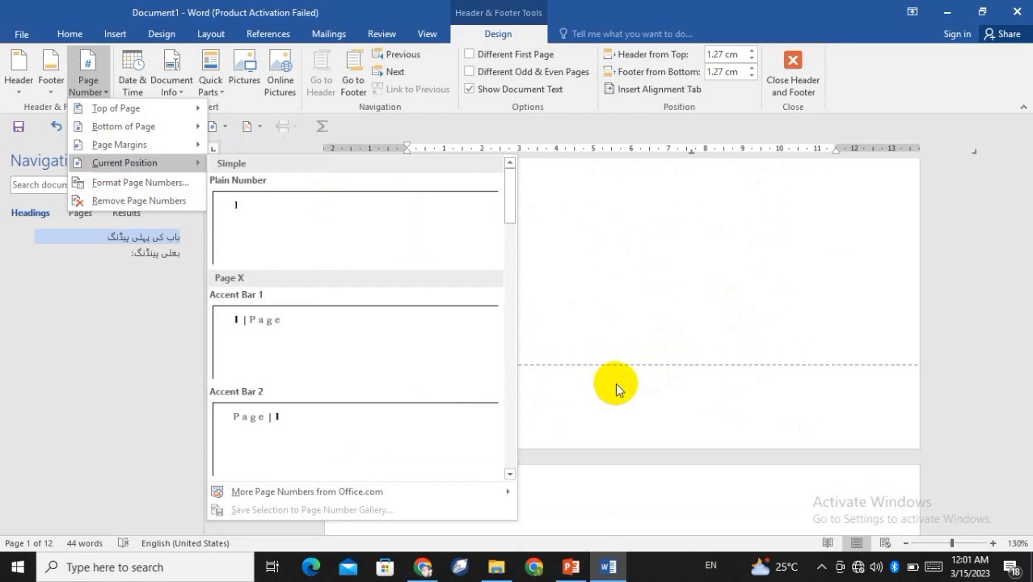
pyautogui.scroll(2, 668, 338)
pyautogui.scroll(3, 668, 338)
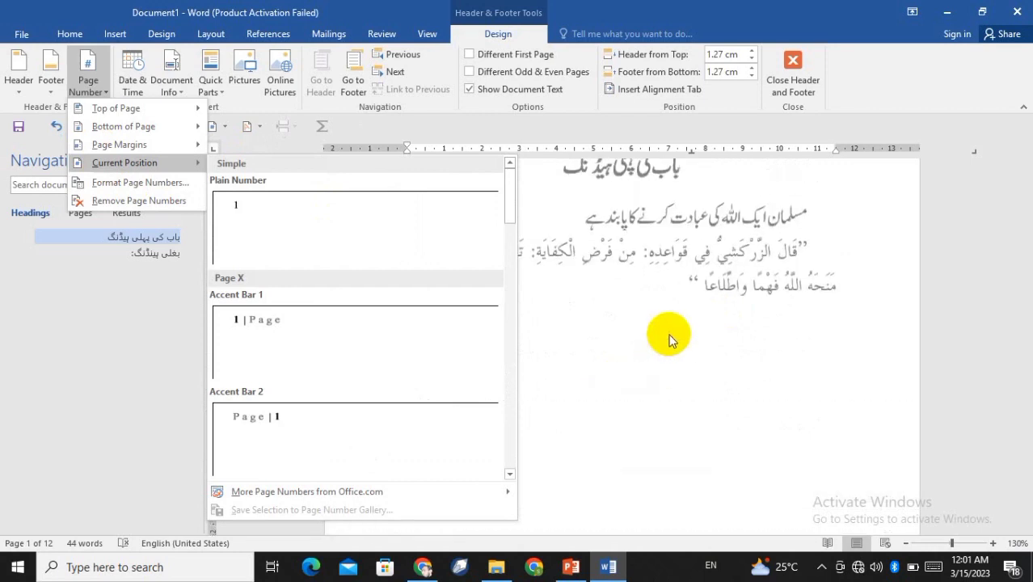
pyautogui.scroll(-6, 668, 339)
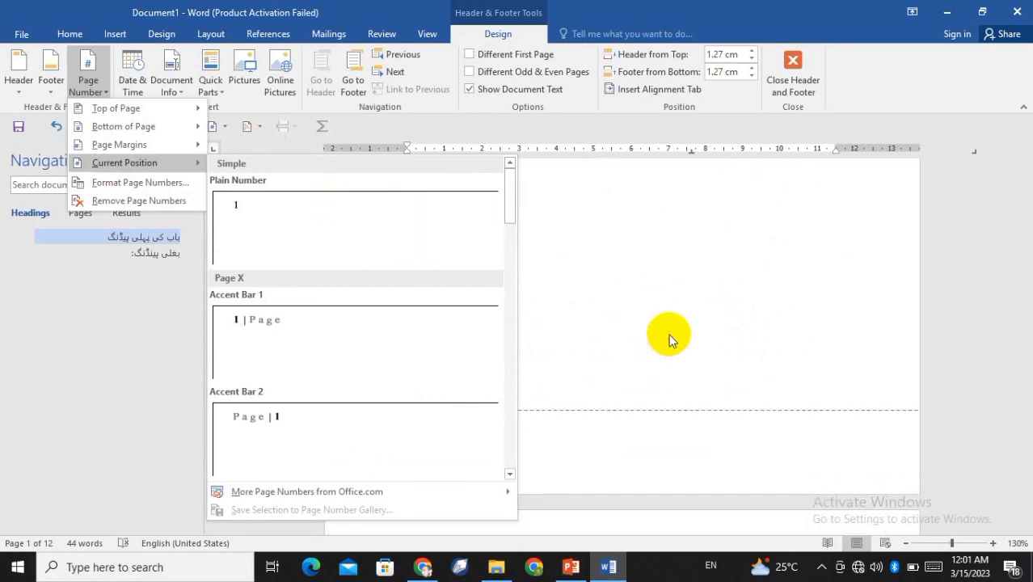
pyautogui.scroll(3, 669, 339)
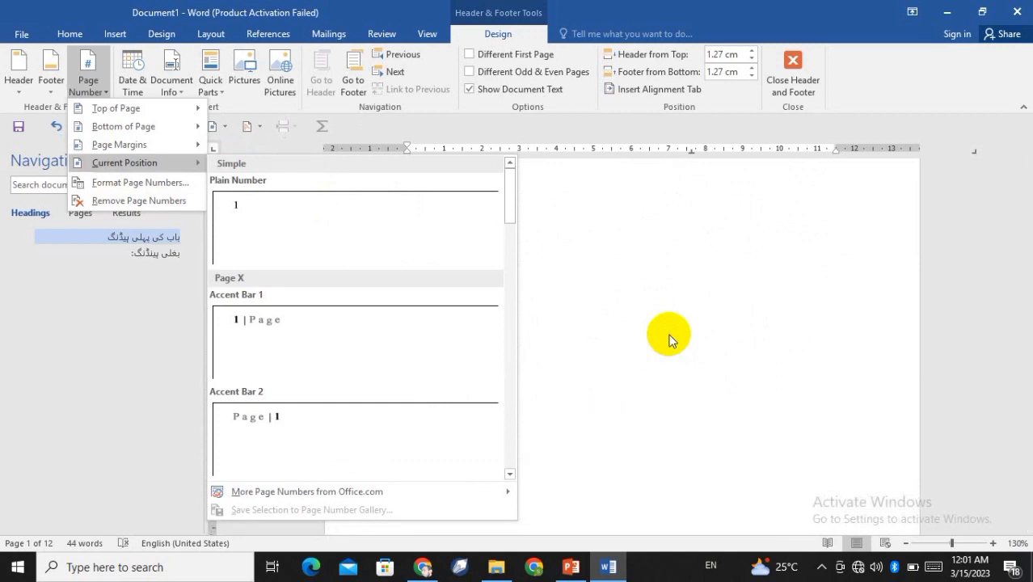
pyautogui.scroll(5, 668, 339)
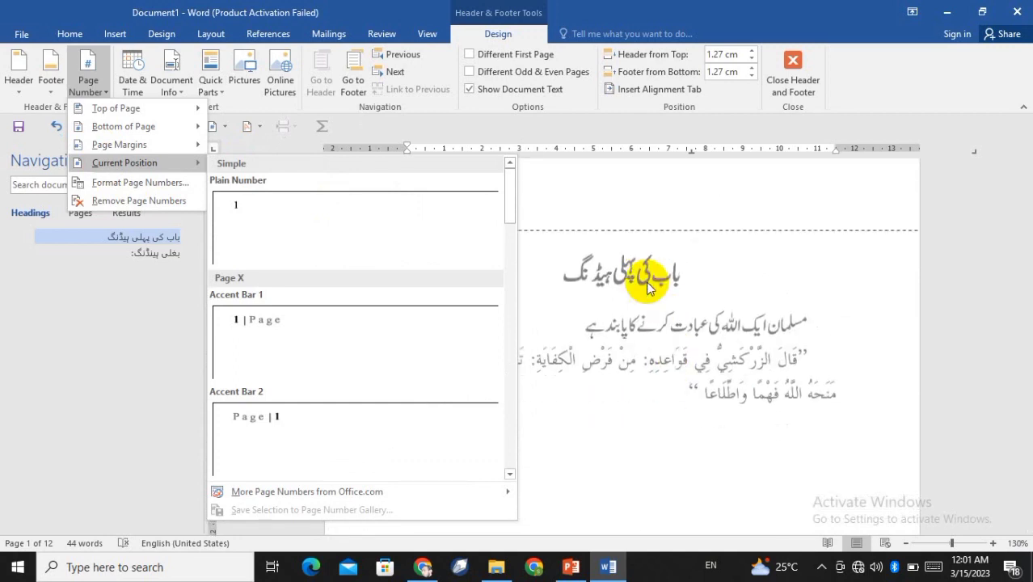
pyautogui.scroll(-5, 646, 289)
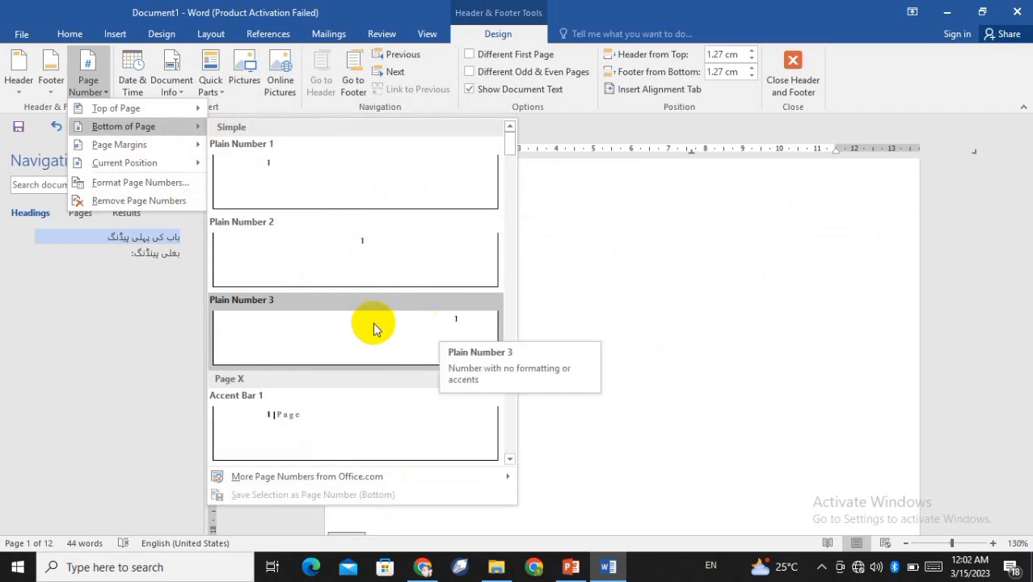
pyautogui.click(350, 242)
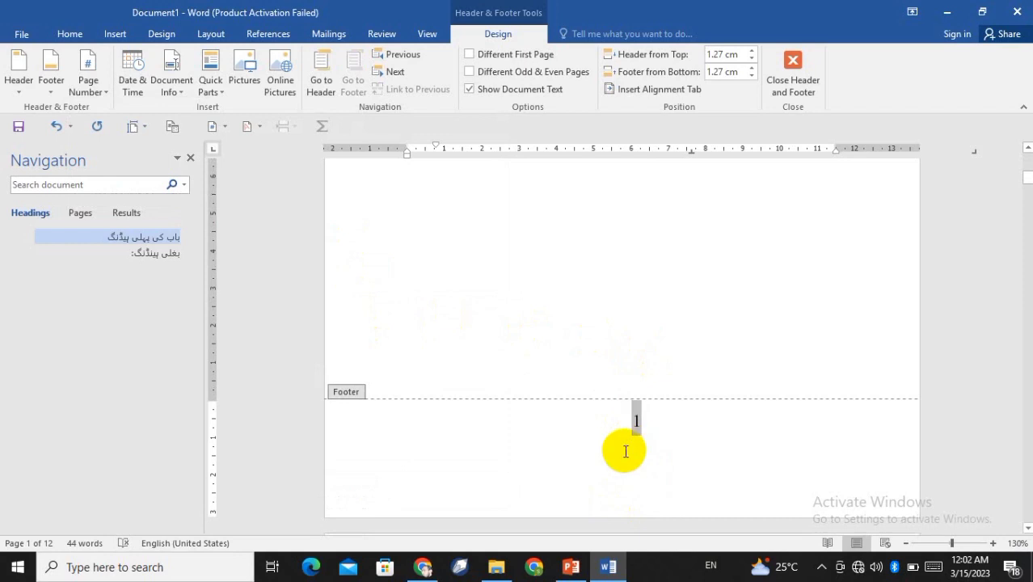
# Step: Delete the empty line below the page number in the footer and return to the body text
pyautogui.click(626, 451)
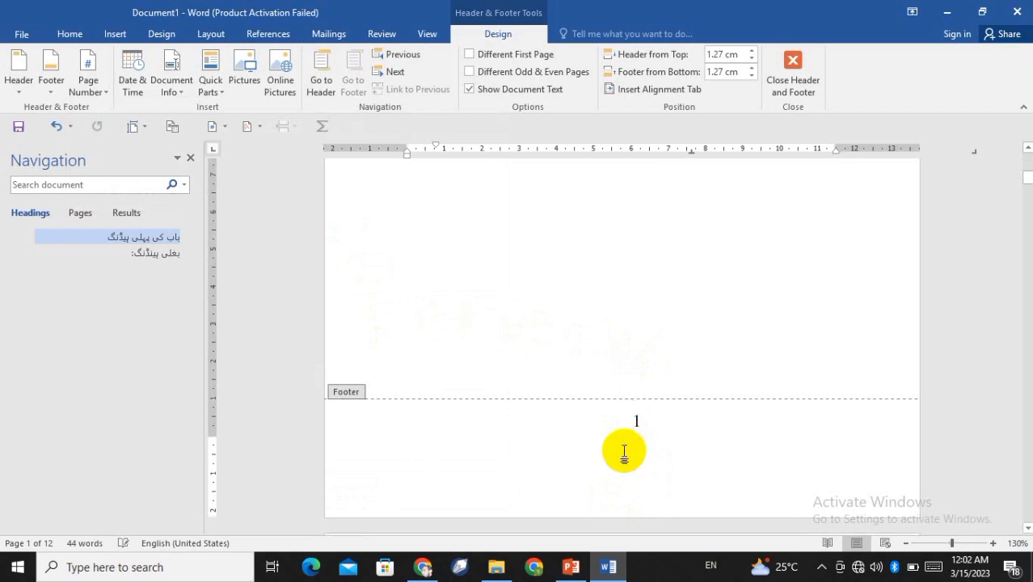
pyautogui.press('BackSpace')
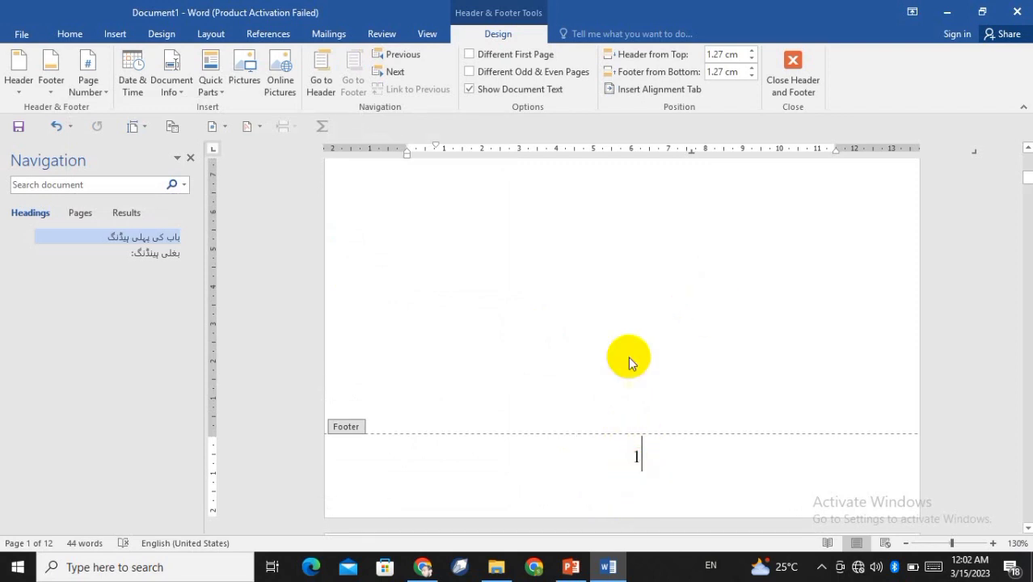
pyautogui.doubleClick(617, 346)
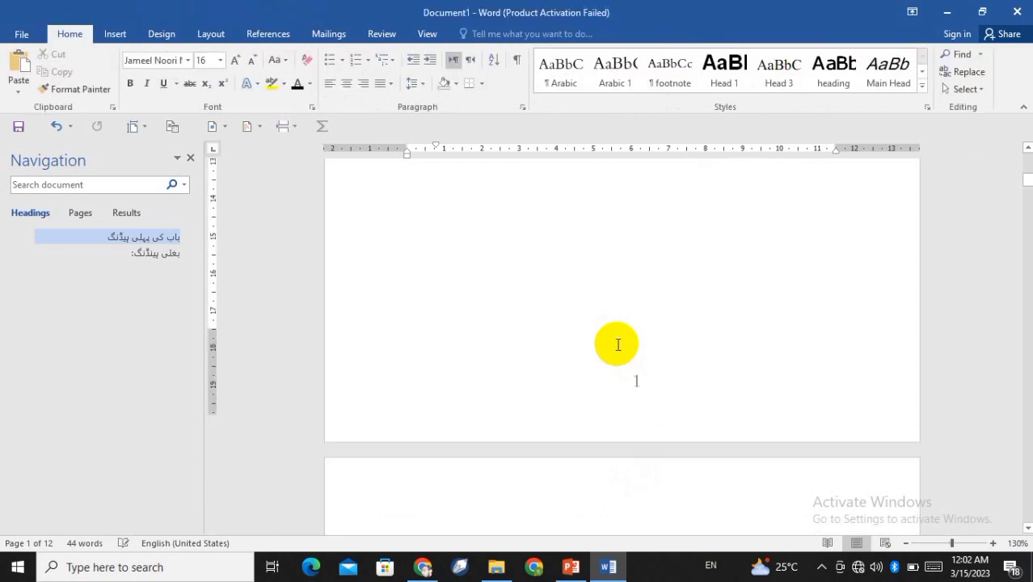
# Step: Look through the footers of the first five pages to check the automatic page numbers
pyautogui.scroll(-3, 621, 332)
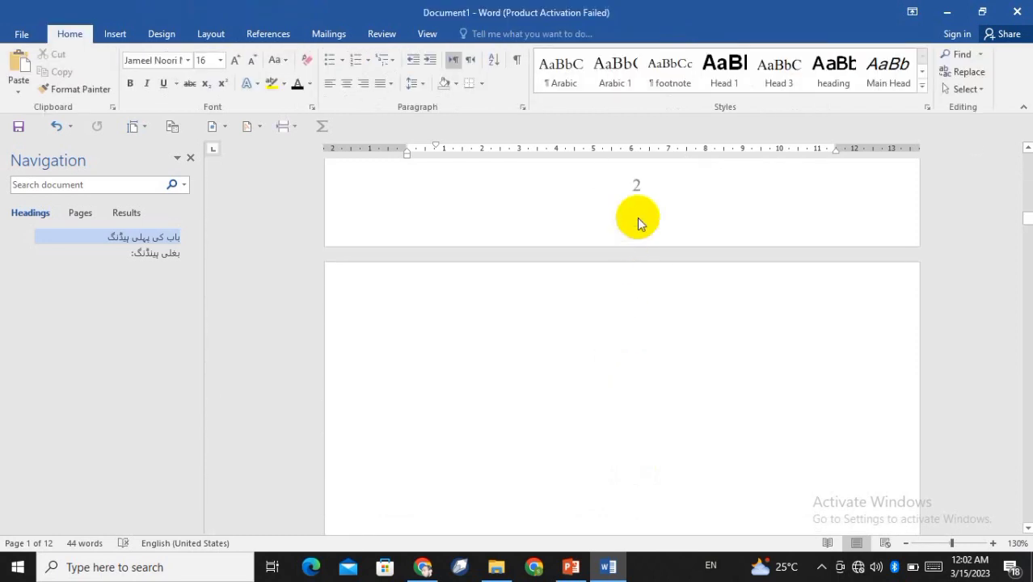
pyautogui.scroll(-2, 639, 278)
pyautogui.scroll(-5, 639, 278)
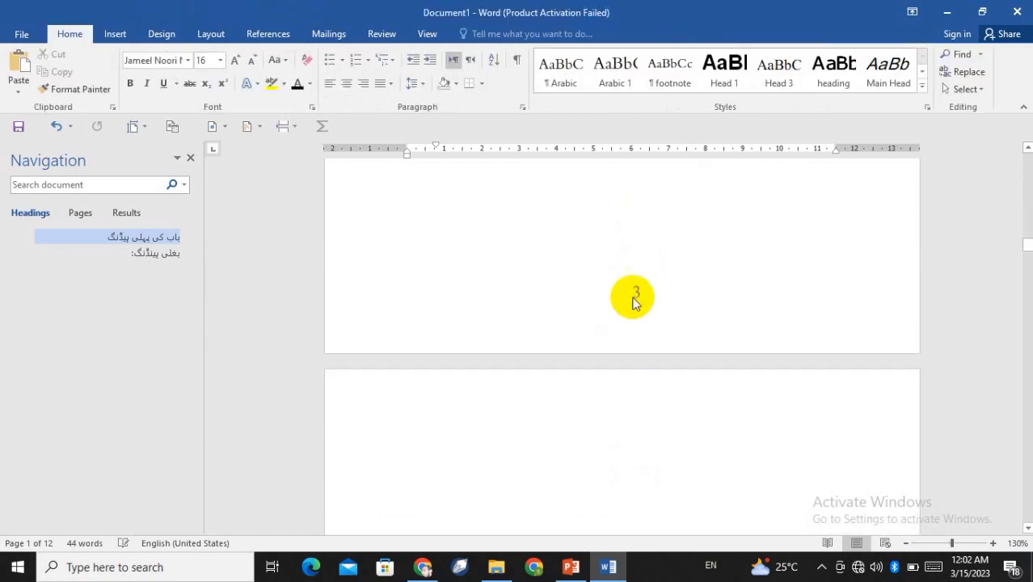
pyautogui.scroll(-8, 634, 303)
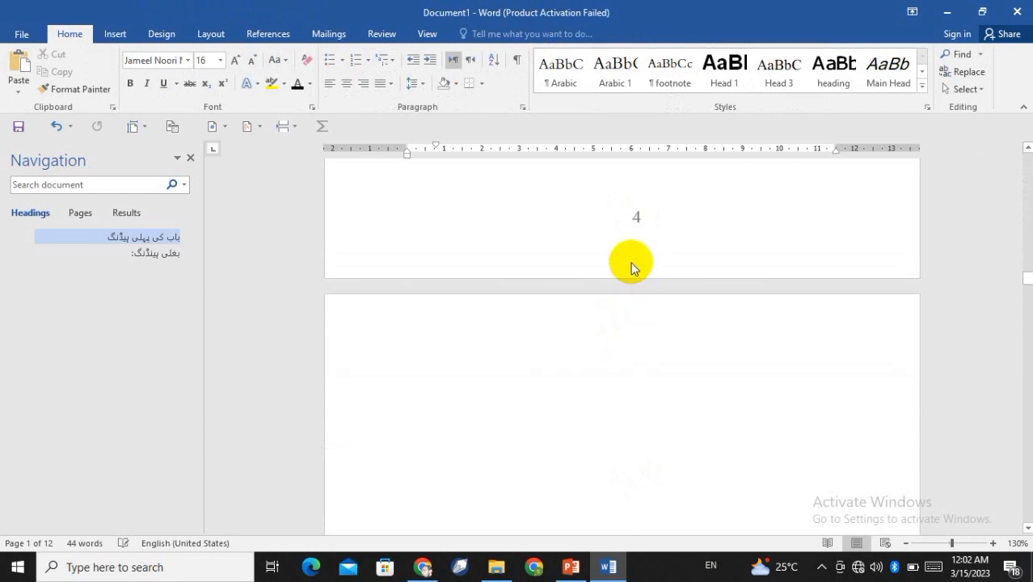
pyautogui.scroll(10, 618, 386)
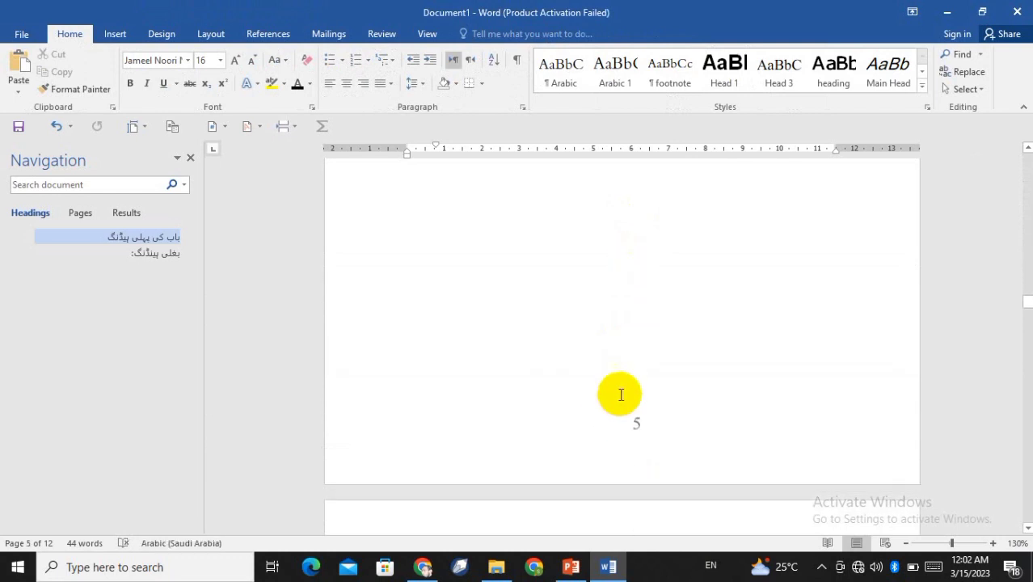
pyautogui.scroll(20, 626, 388)
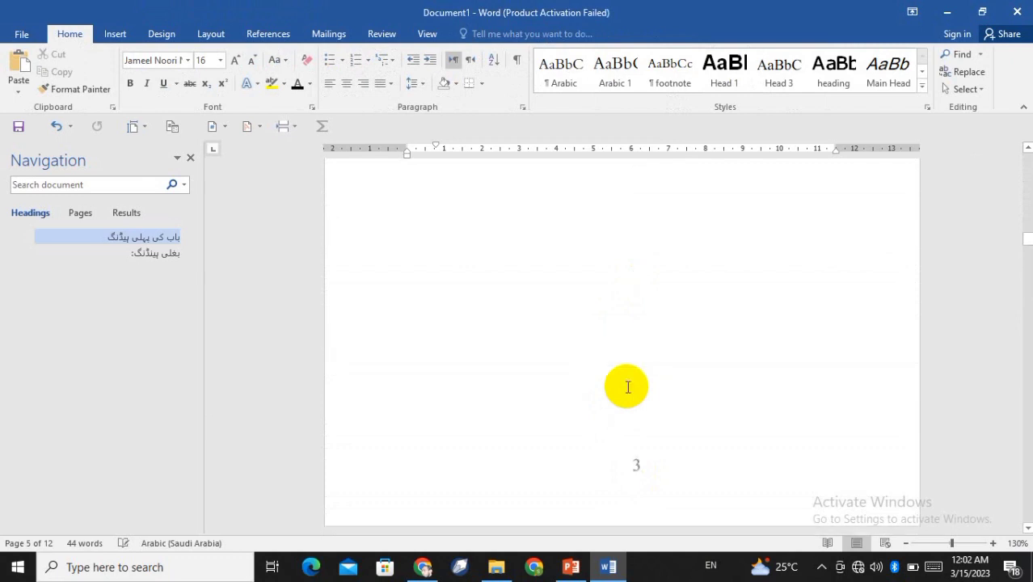
# Step: Reopen the footer, select page 1's number and set the page numbering to start at 104
pyautogui.doubleClick(625, 386)
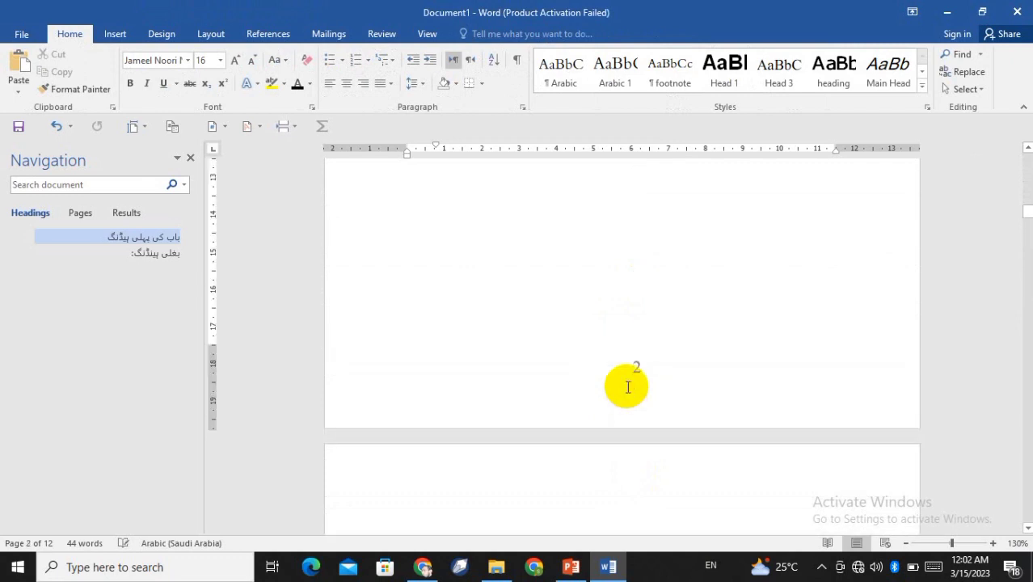
pyautogui.scroll(5, 627, 367)
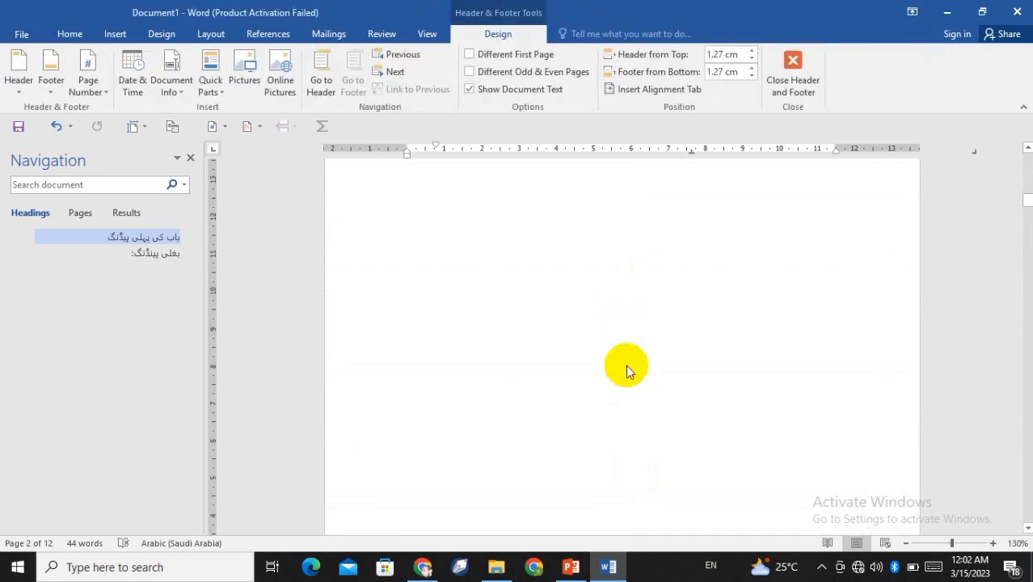
pyautogui.scroll(8, 627, 368)
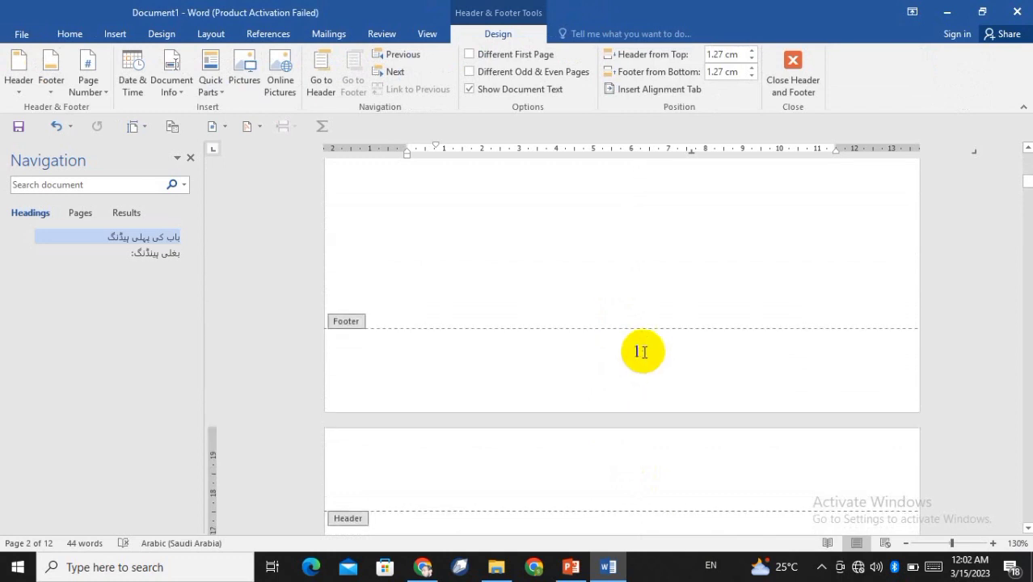
pyautogui.click(641, 351)
pyautogui.doubleClick(631, 351)
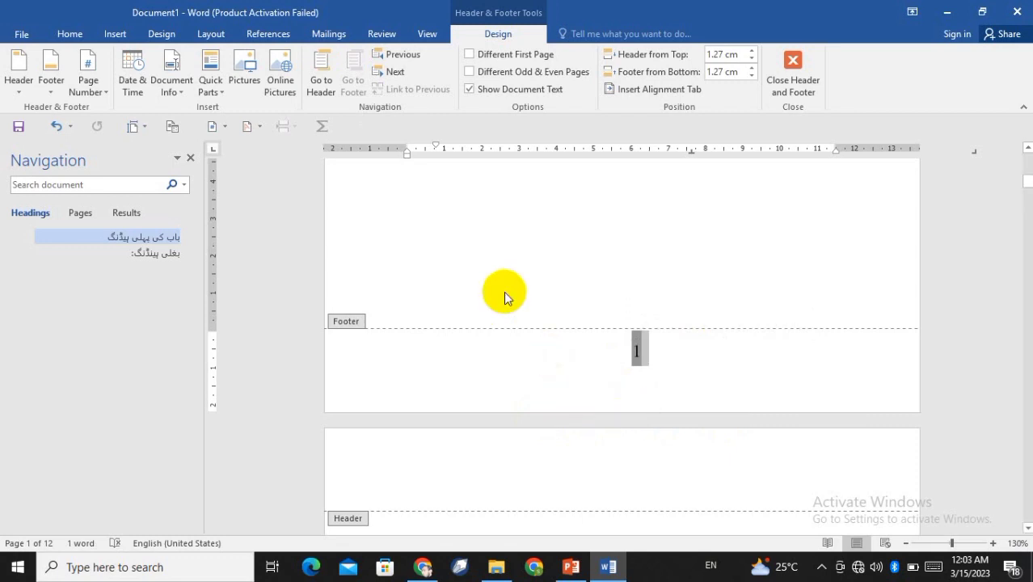
pyautogui.click(105, 92)
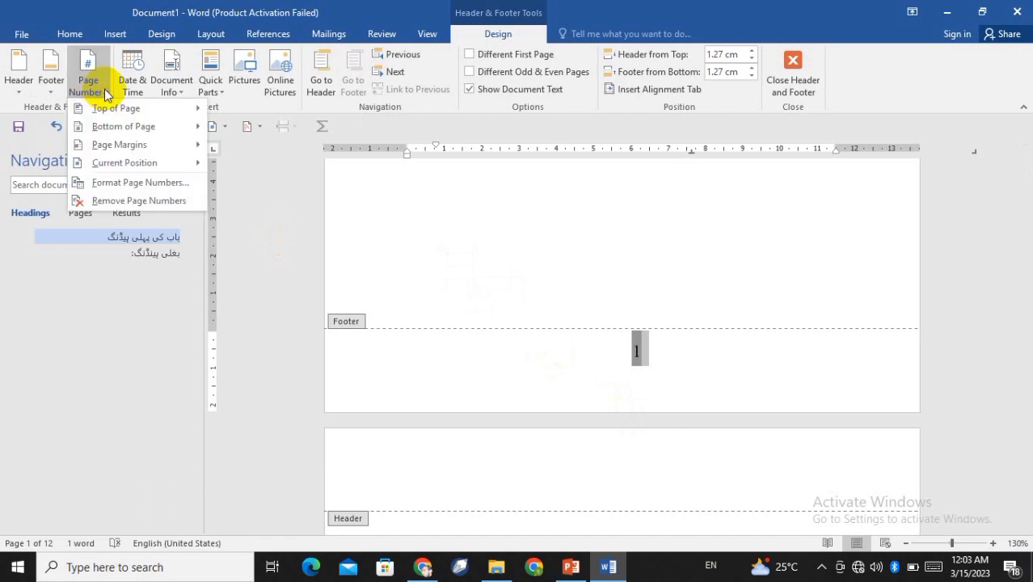
pyautogui.click(127, 183)
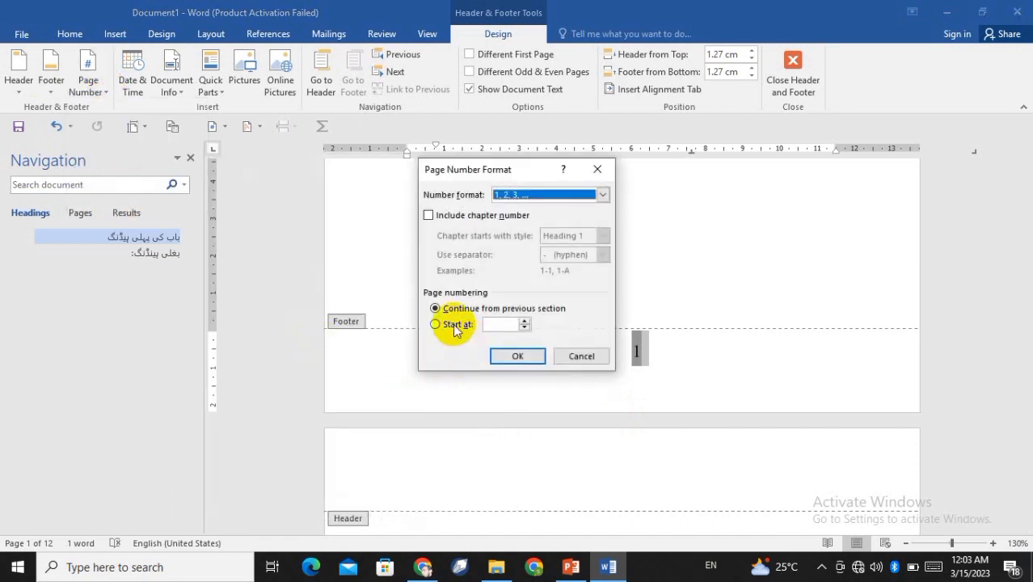
pyautogui.click(434, 325)
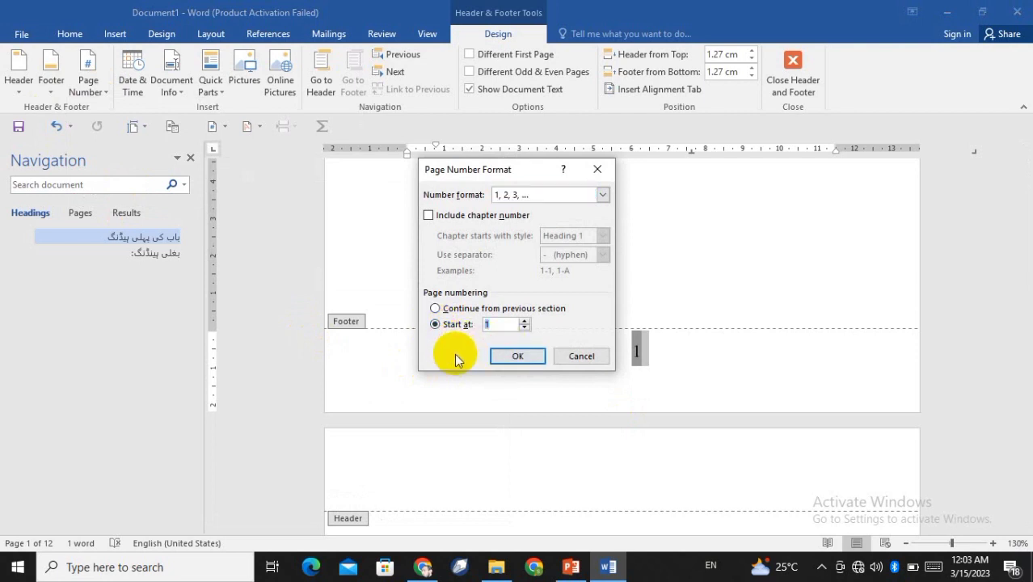
pyautogui.write('104')
pyautogui.click(517, 355)
pyautogui.scroll(2, 517, 356)
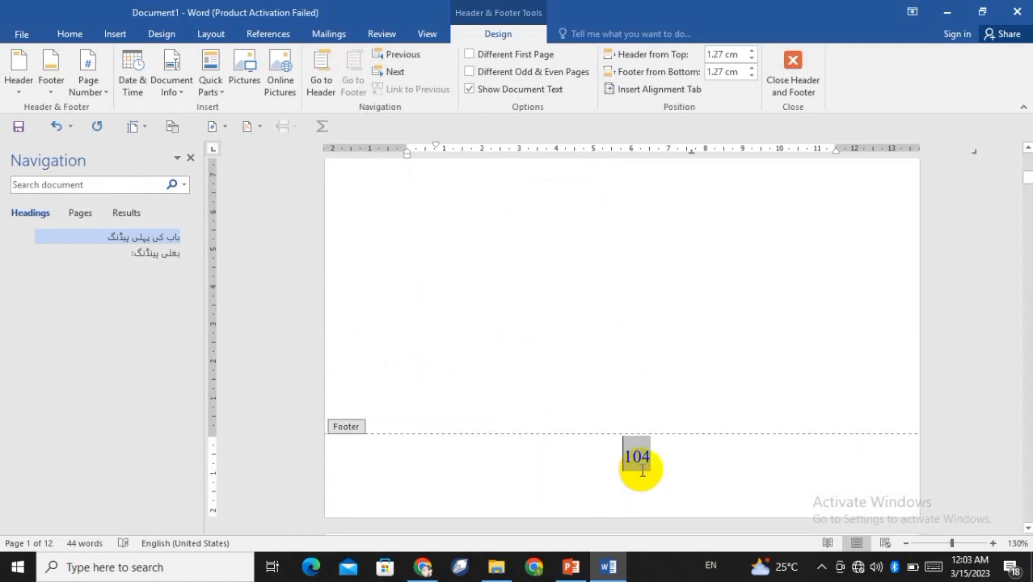
# Step: Leave the footer and look through the following pages' footers to check the page numbering that starts at 104
pyautogui.click(628, 372)
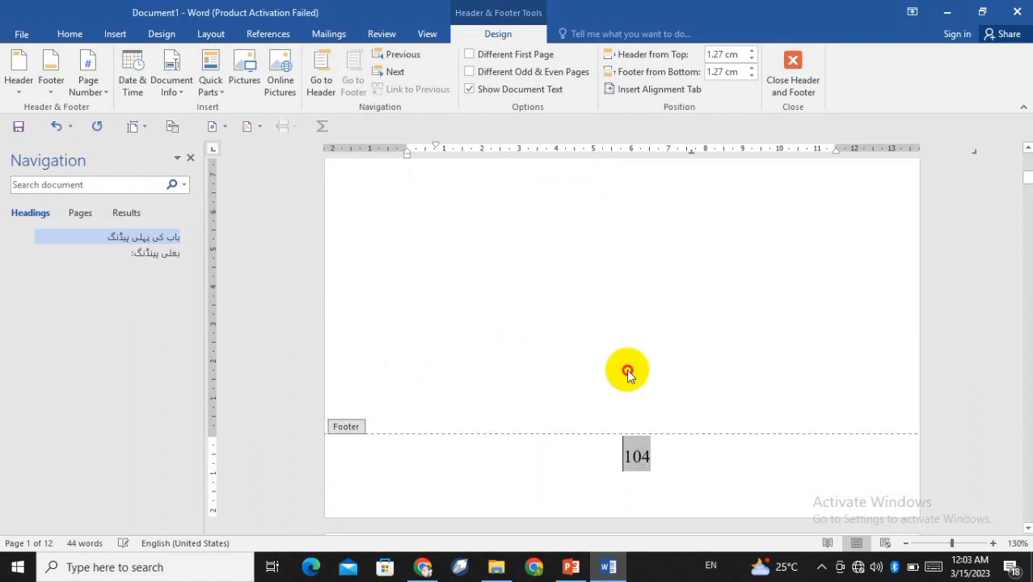
pyautogui.doubleClick(628, 372)
pyautogui.scroll(-15, 628, 372)
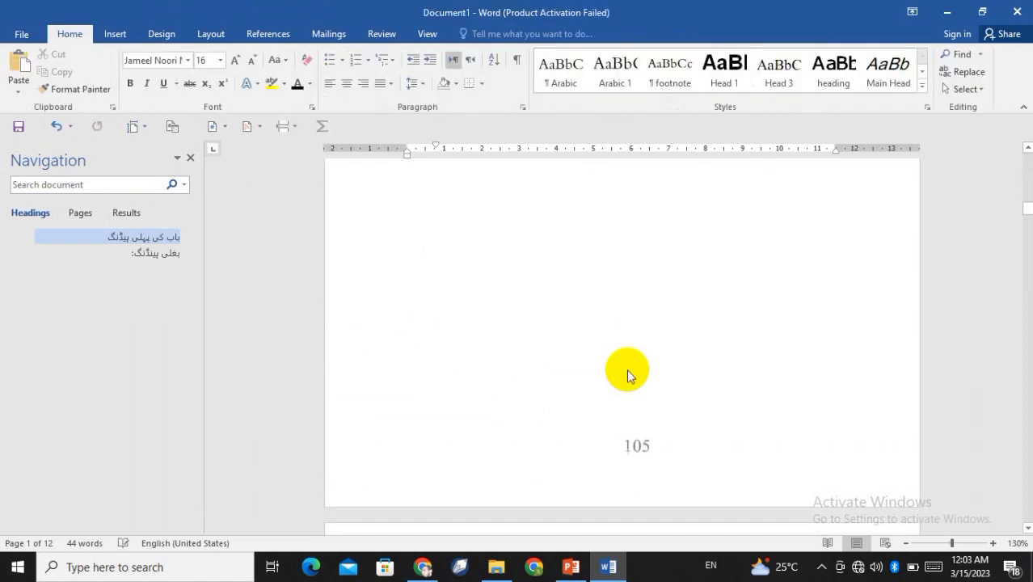
pyautogui.scroll(-10, 631, 373)
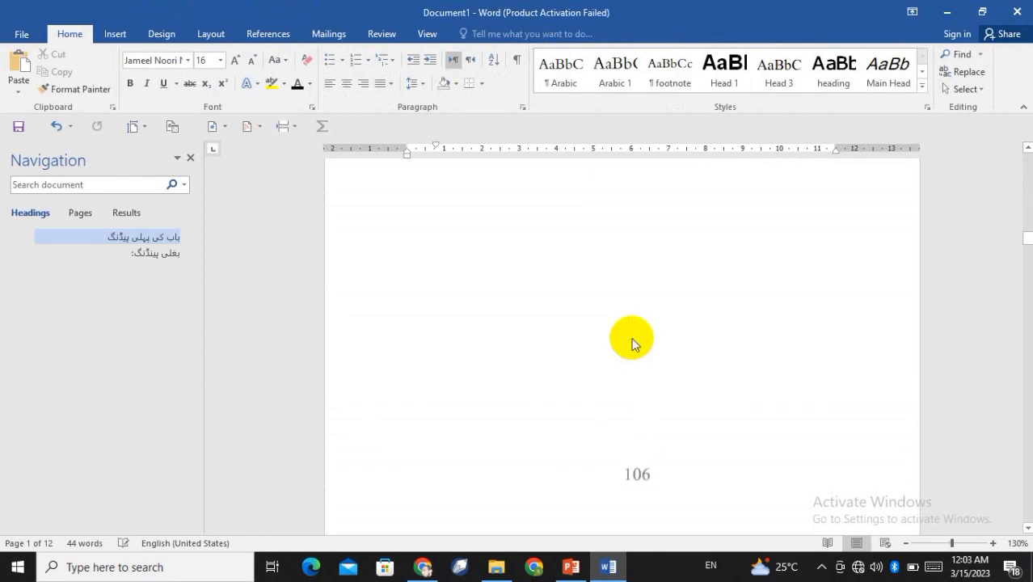
pyautogui.scroll(-3, 632, 343)
pyautogui.scroll(12, 633, 340)
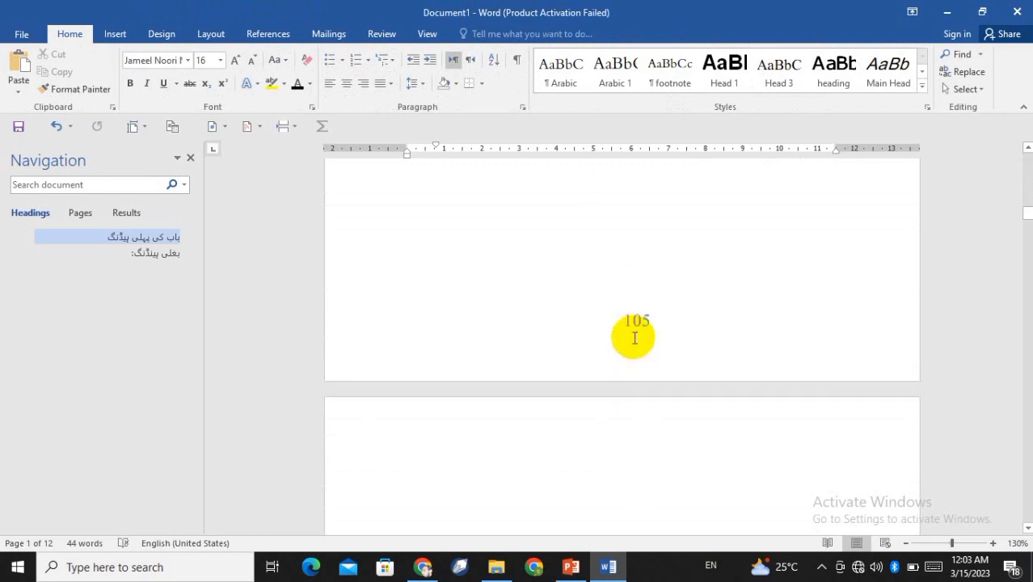
pyautogui.scroll(10, 634, 338)
# Step: Reopen page 1's footer and draw a rounded rectangle about 1.42 cm wide and 0.71 cm high over the page number
pyautogui.click(637, 319)
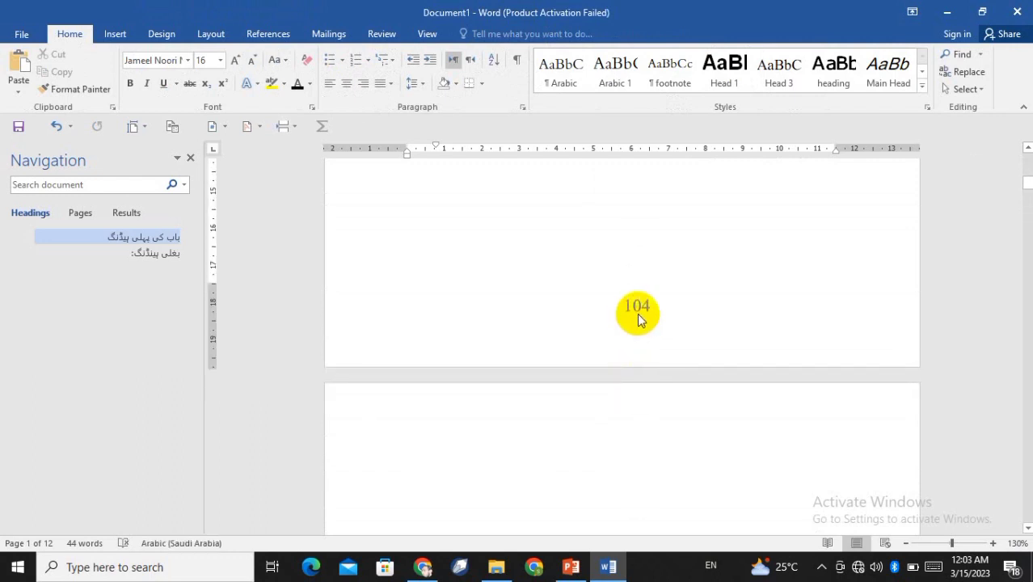
pyautogui.doubleClick(638, 318)
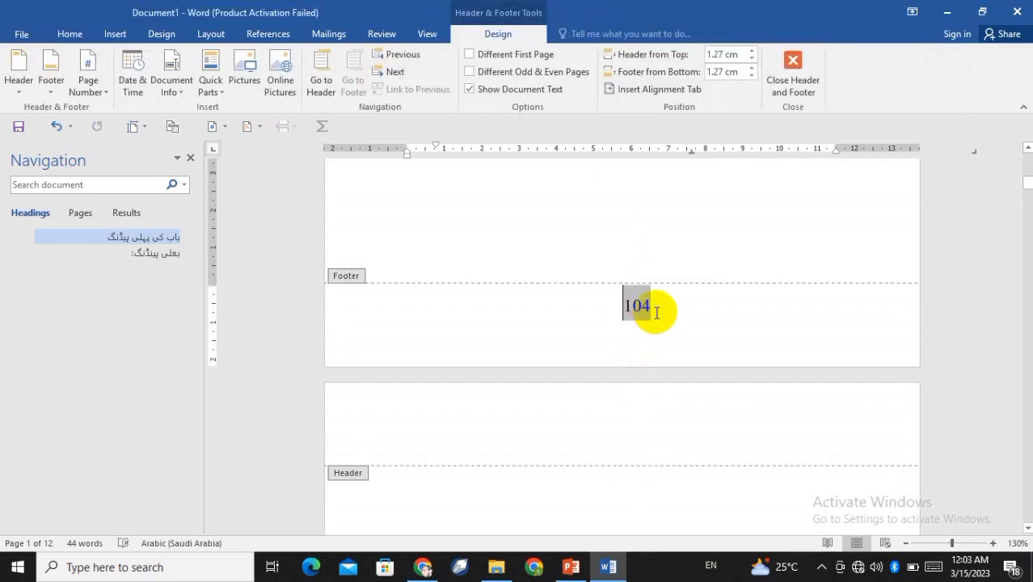
pyautogui.click(656, 314)
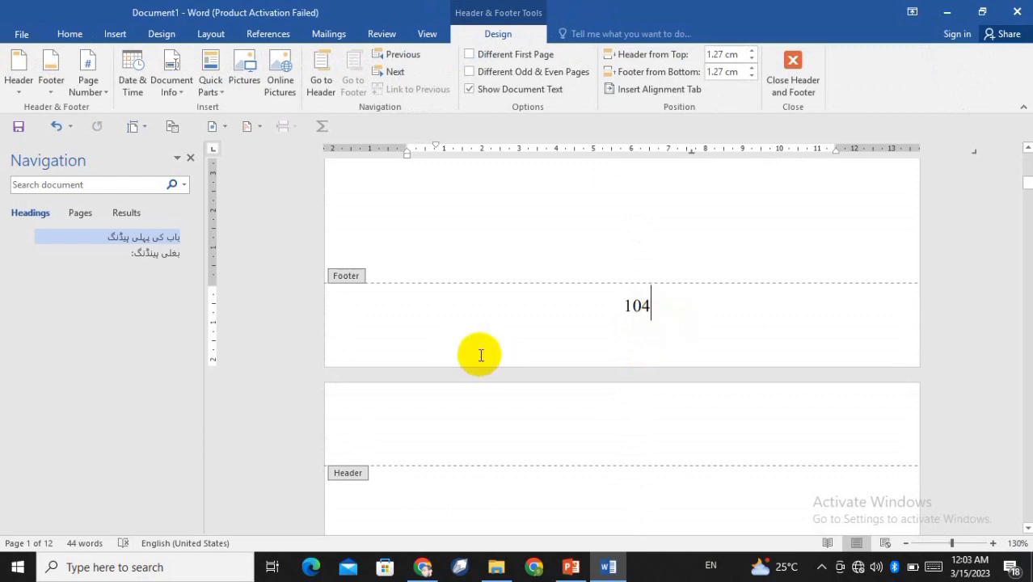
pyautogui.click(106, 33)
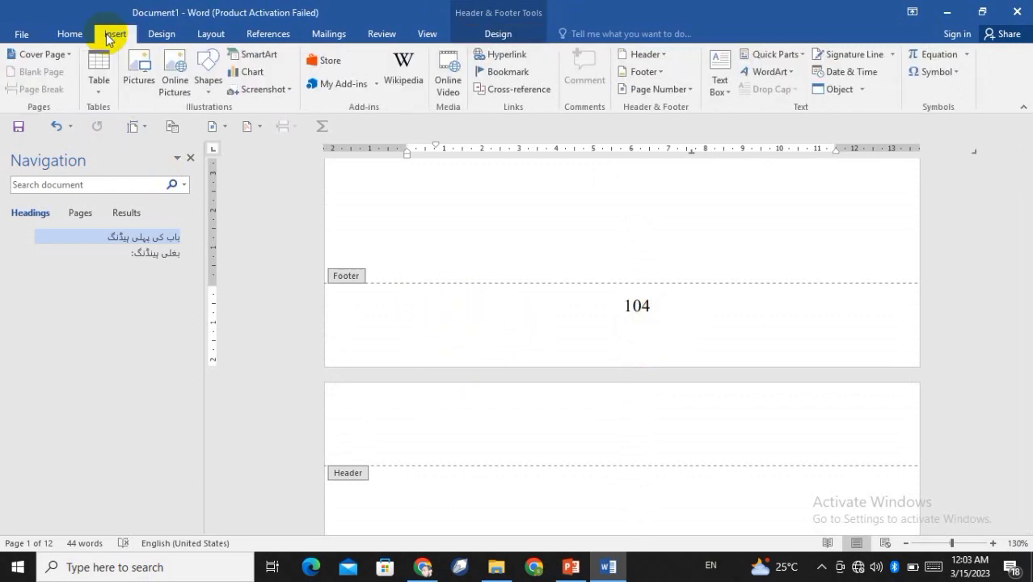
pyautogui.click(208, 88)
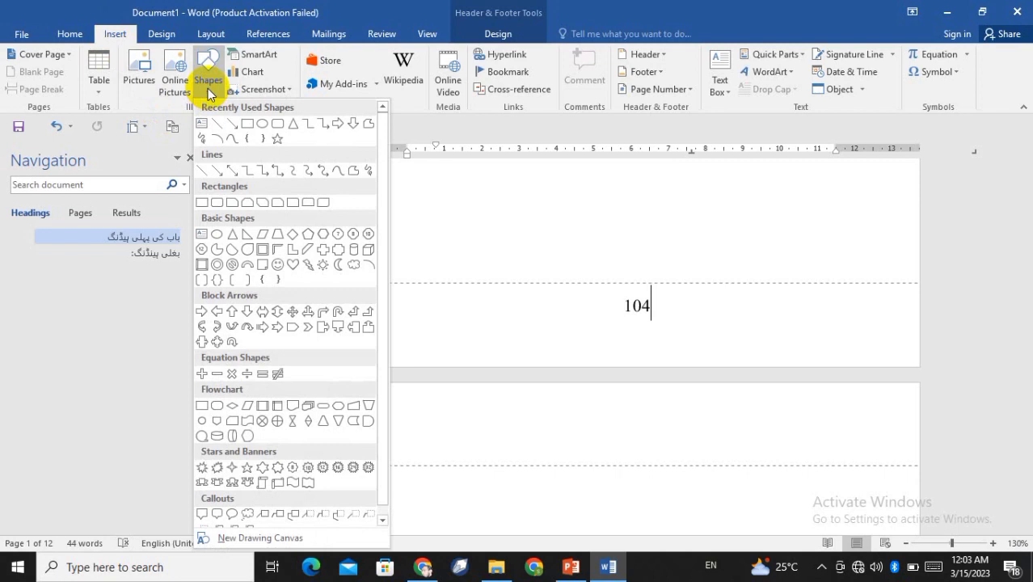
pyautogui.click(277, 127)
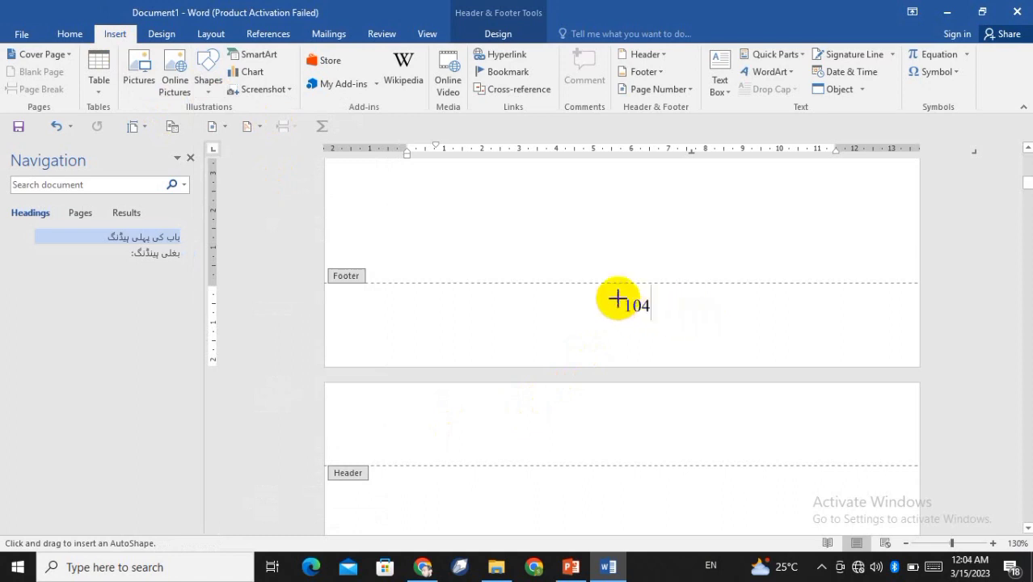
pyautogui.moveTo(611, 293); pyautogui.dragTo(664, 319)
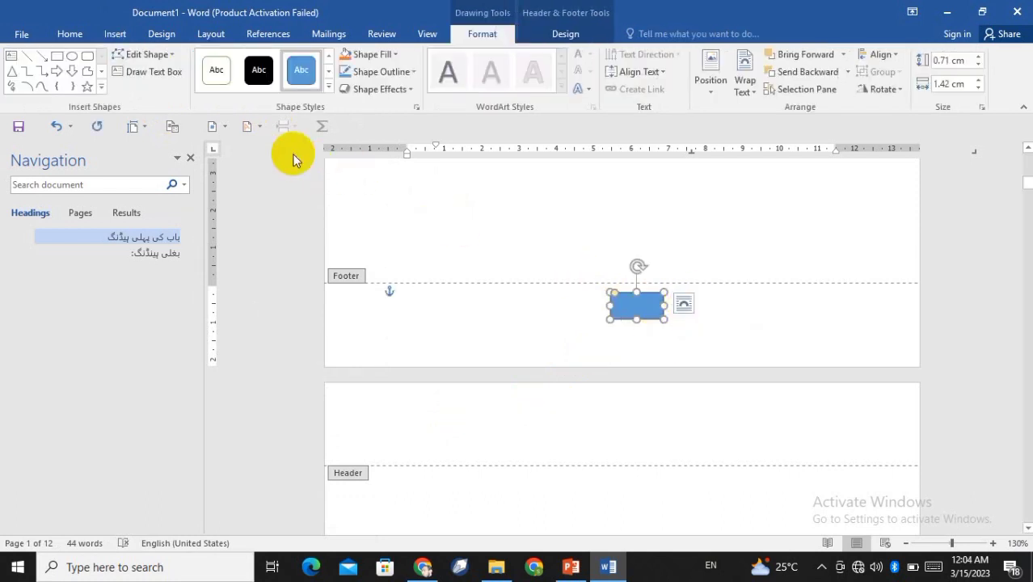
# Step: Apply the white-filled outlined preset style to the rounded rectangle and set its outline colour to black
pyautogui.click(215, 78)
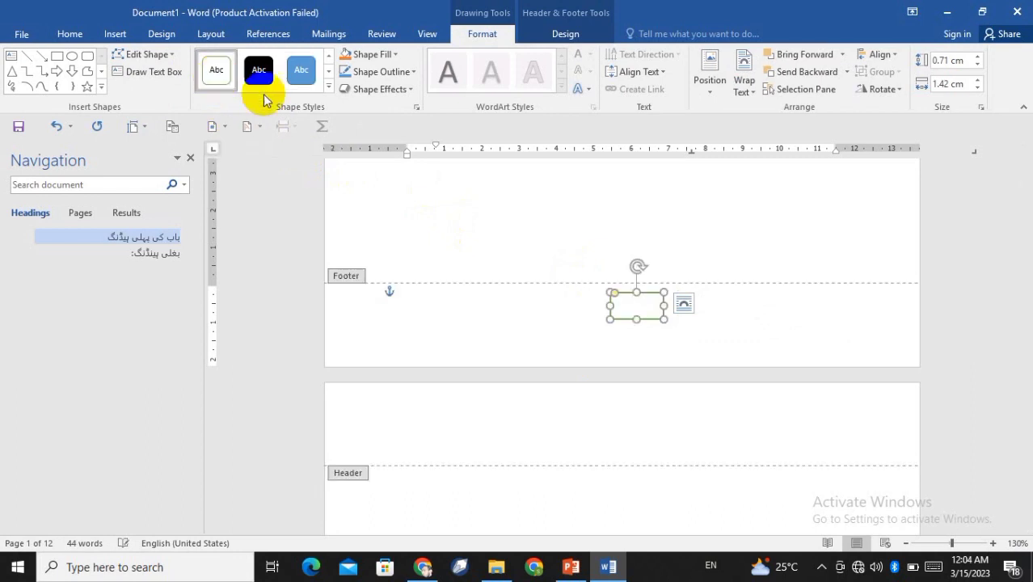
pyautogui.click(413, 72)
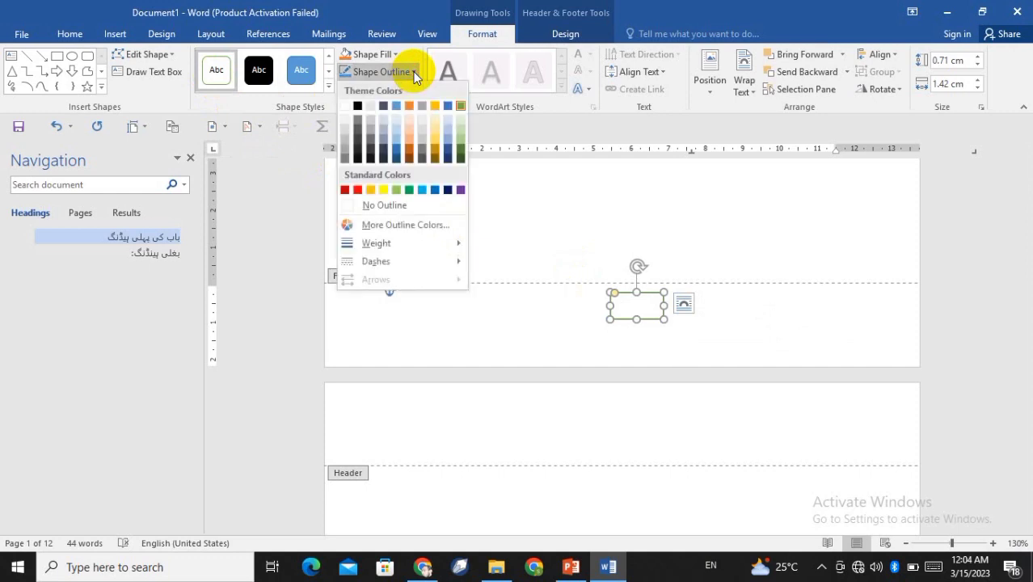
pyautogui.click(358, 107)
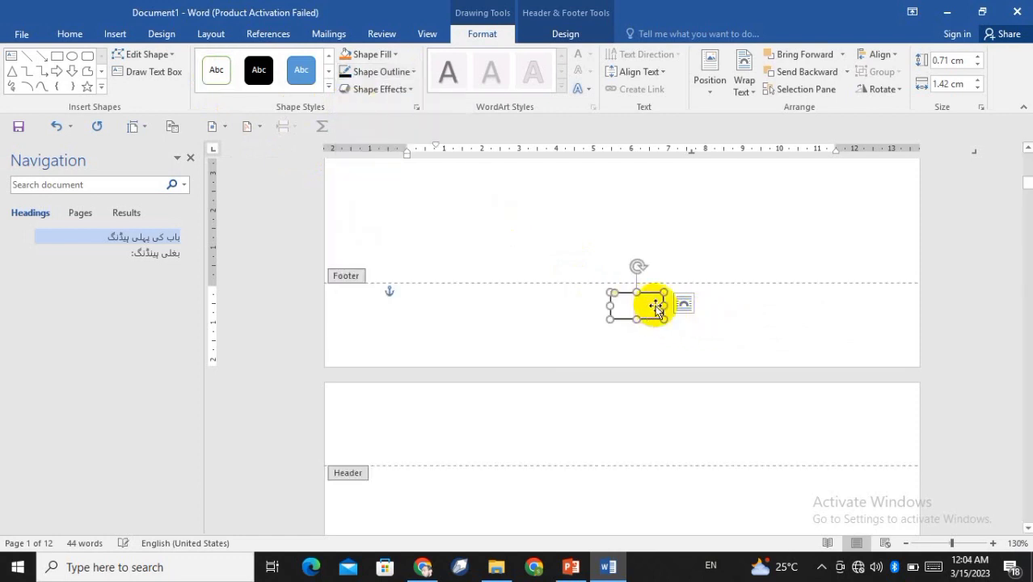
# Step: Set the rounded rectangle's text wrapping to Behind Text and check the framed page number in the footer
pyautogui.click(683, 308)
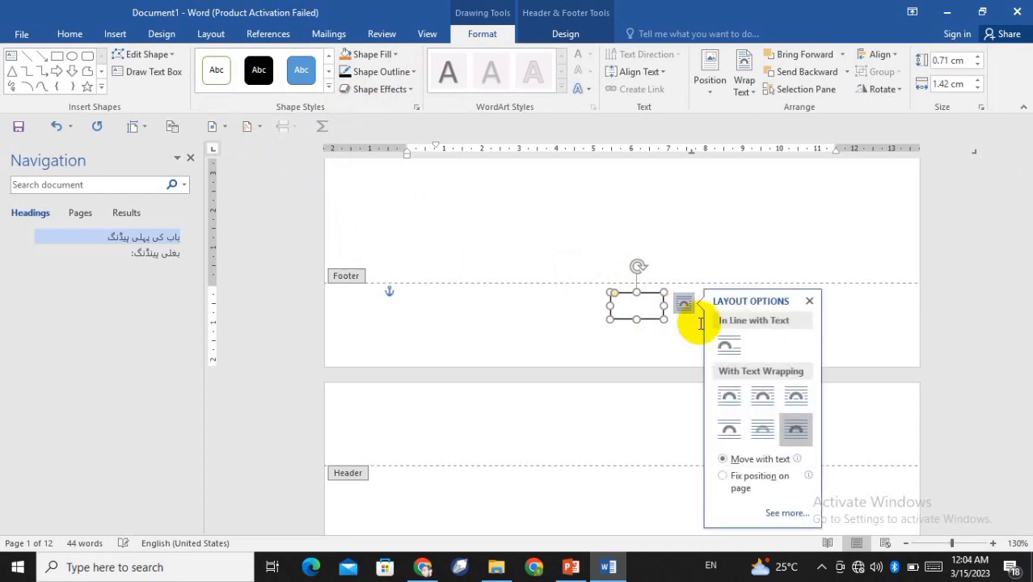
pyautogui.click(764, 435)
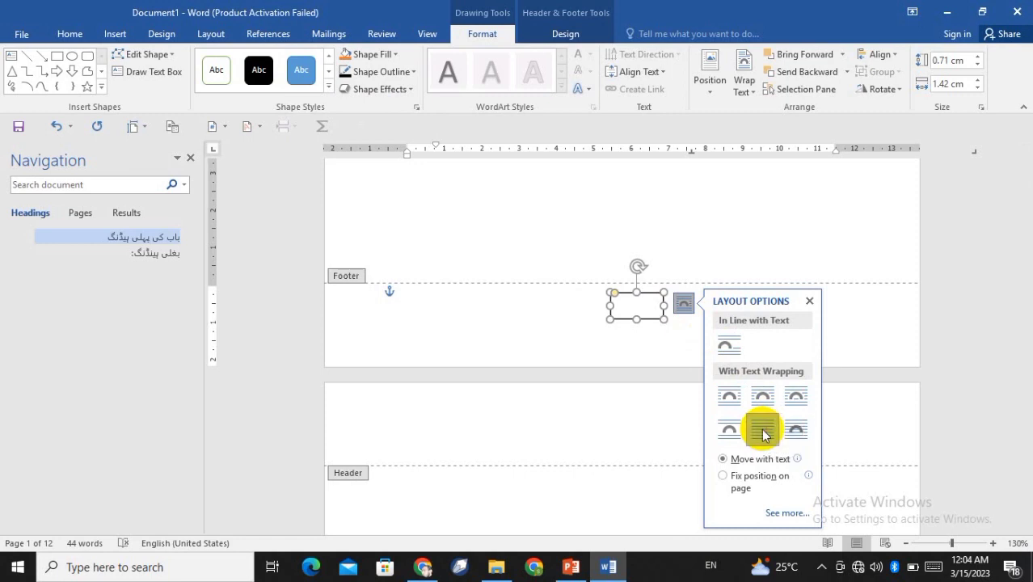
pyautogui.click(572, 302)
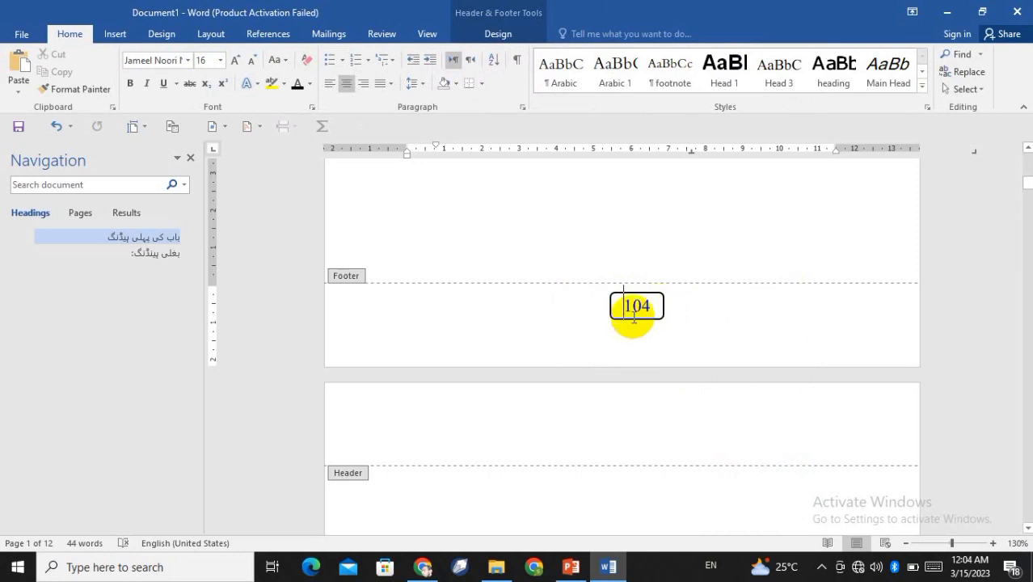
pyautogui.scroll(2, 585, 326)
pyautogui.scroll(3, 585, 326)
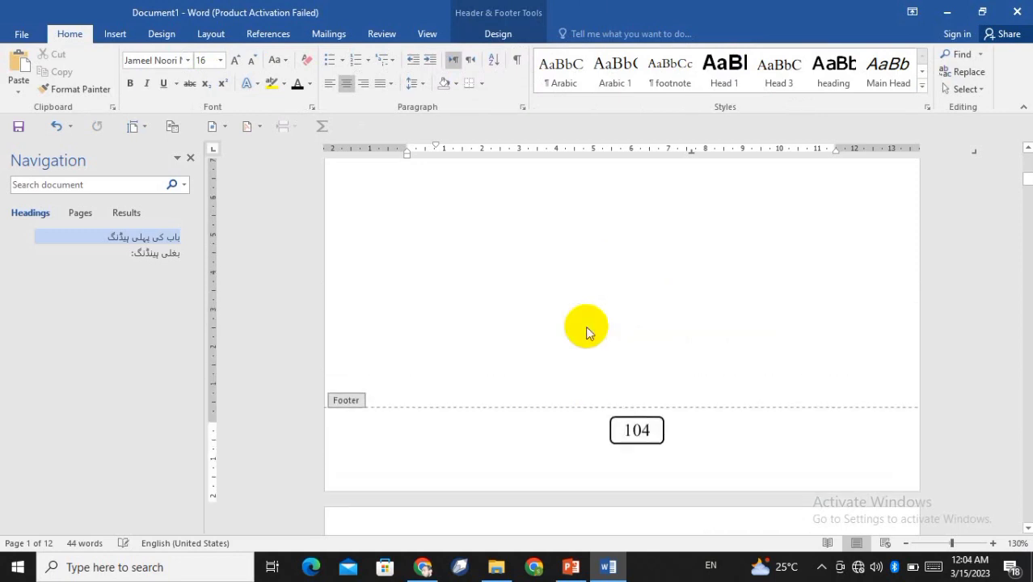
pyautogui.scroll(-4, 586, 326)
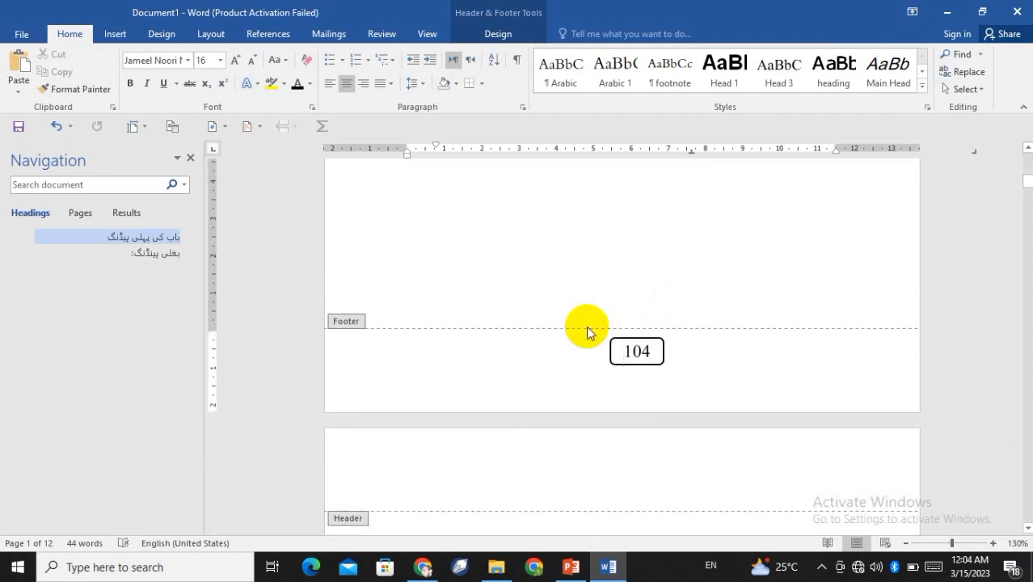
pyautogui.scroll(4, 586, 327)
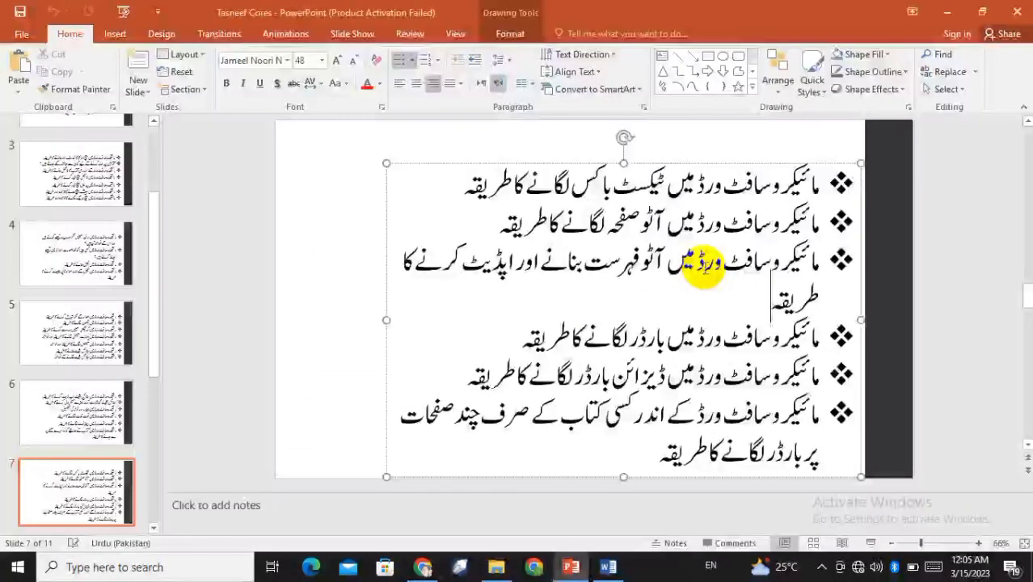
# Step: On slide 7 of the PowerPoint course outline, select the third bullet, about creating and updating an automatic table of contents in Word
pyautogui.press('Up')
pyautogui.press('Home')
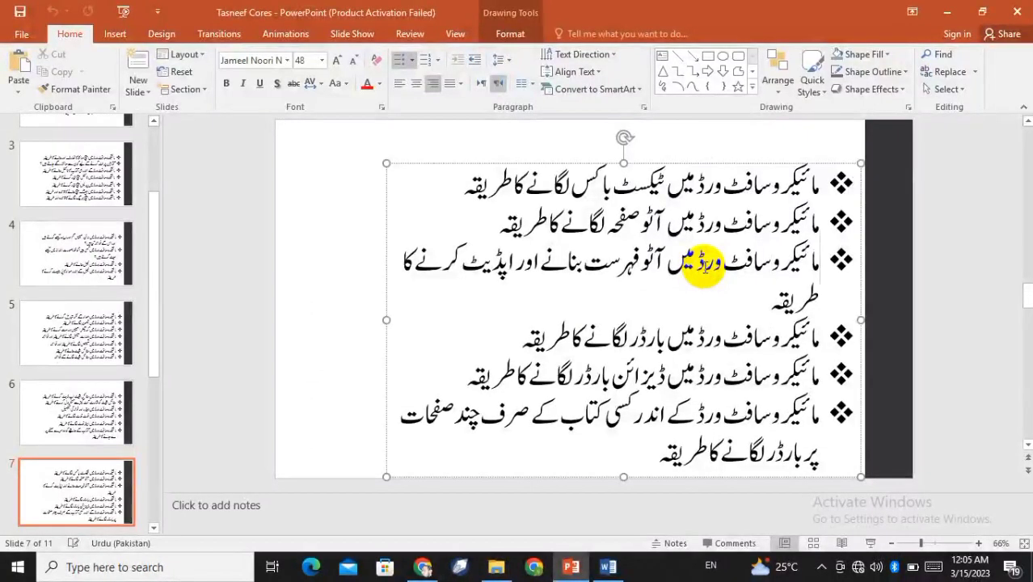
pyautogui.hotkey('shift', 'Down')
pyautogui.hotkey('shift', 'Down')
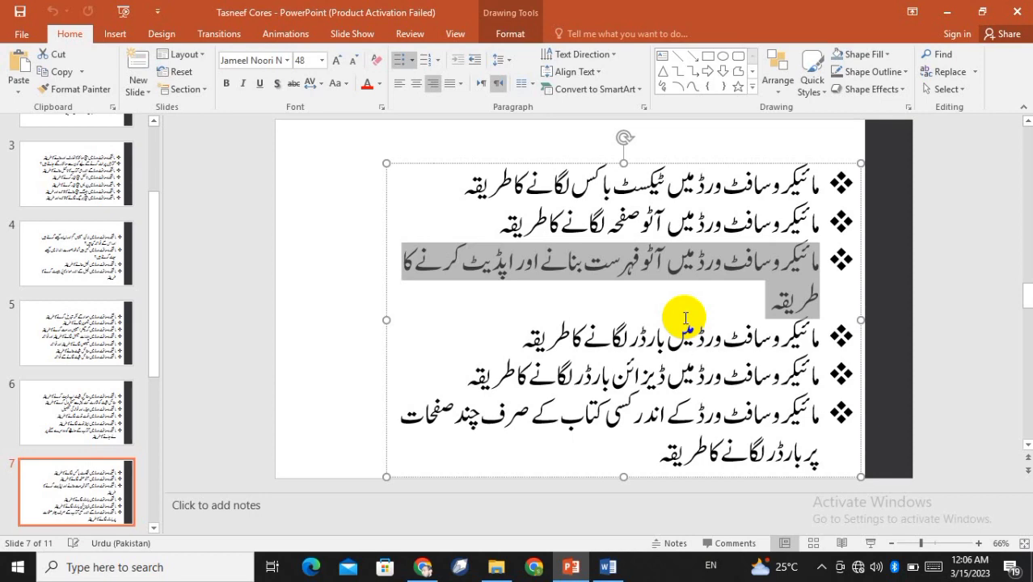
# Step: Open New Volume (D:) in File Explorer, and switch back to Document1 in Word to leave the footer for the body text
pyautogui.click(495, 569)
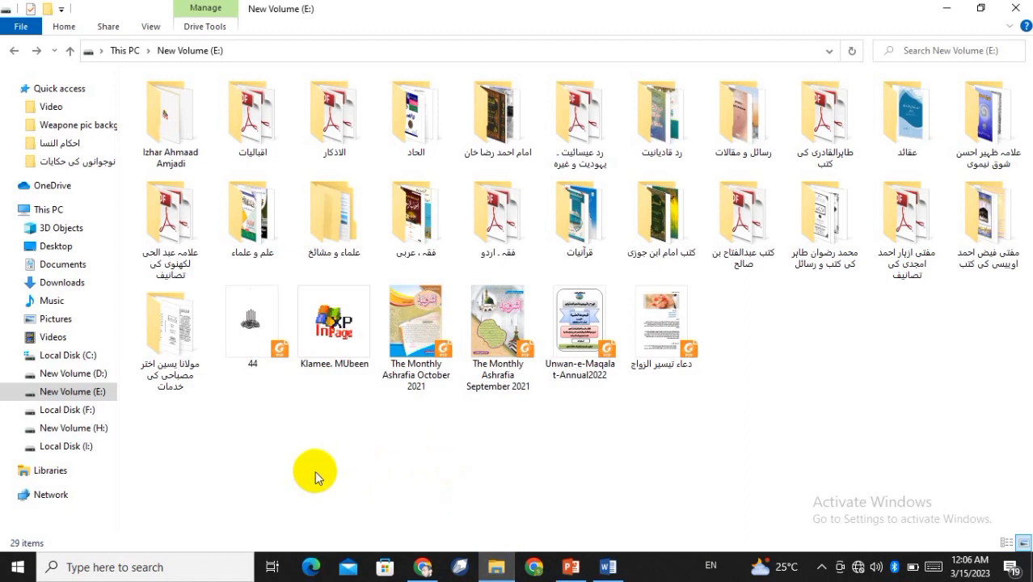
pyautogui.click(90, 375)
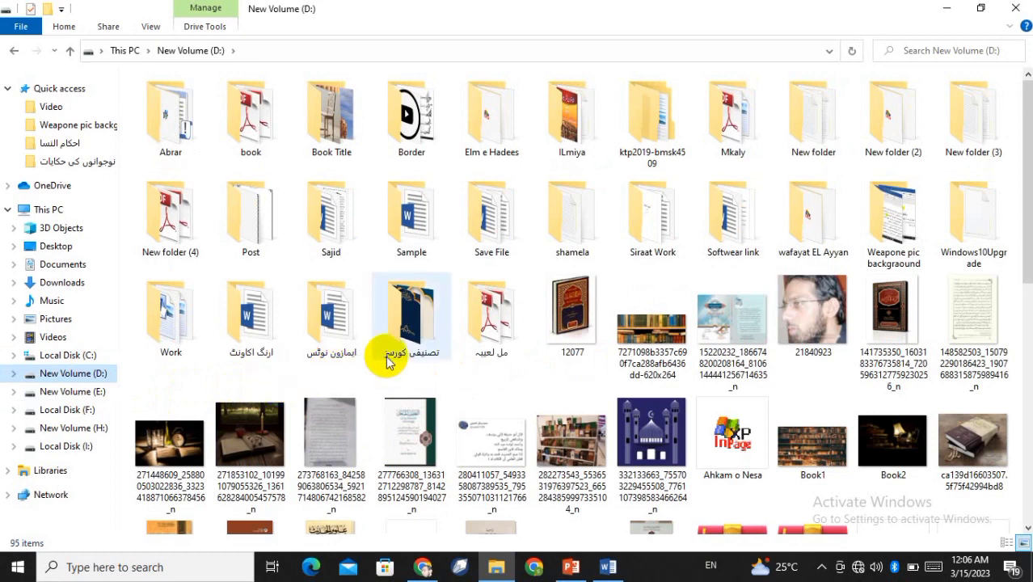
pyautogui.click(608, 567)
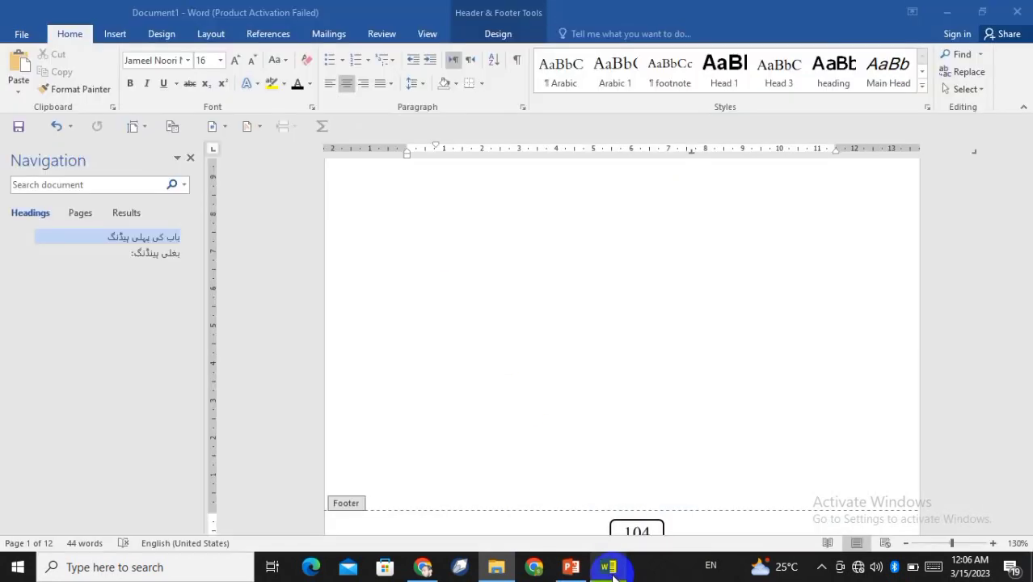
pyautogui.click(536, 394)
pyautogui.scroll(5, 536, 389)
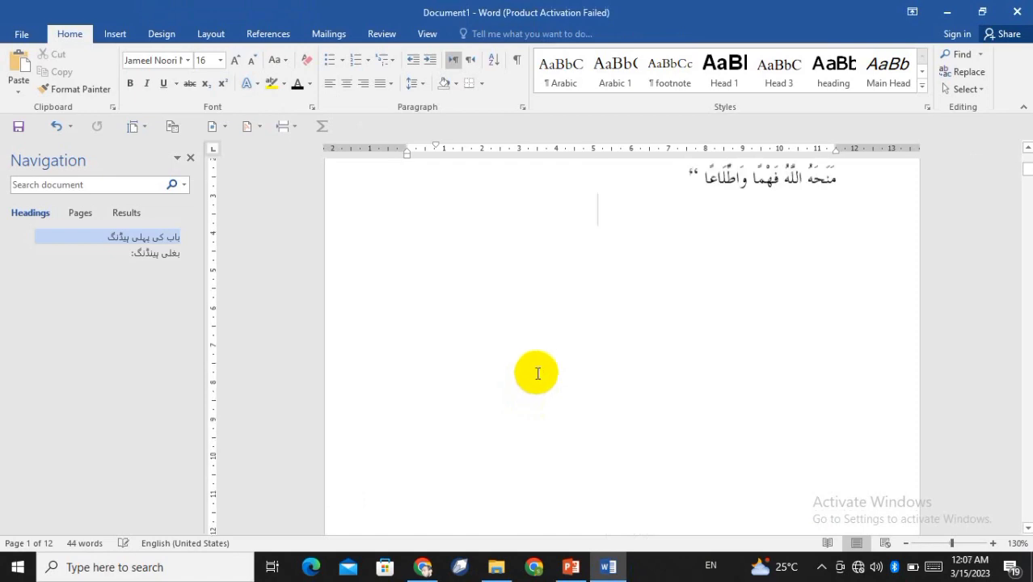
pyautogui.scroll(-2, 539, 371)
pyautogui.scroll(-1, 539, 371)
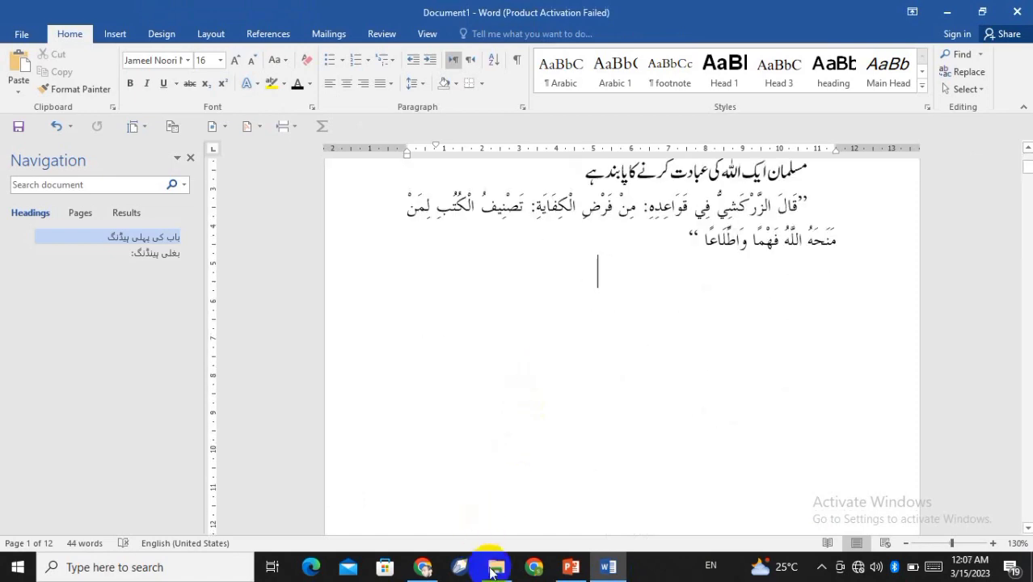
# Step: In File Explorer, open the Save File folder on drive D: and its صراط پبلیکیشنز subfolder, and look over the Word files there
pyautogui.click(496, 566)
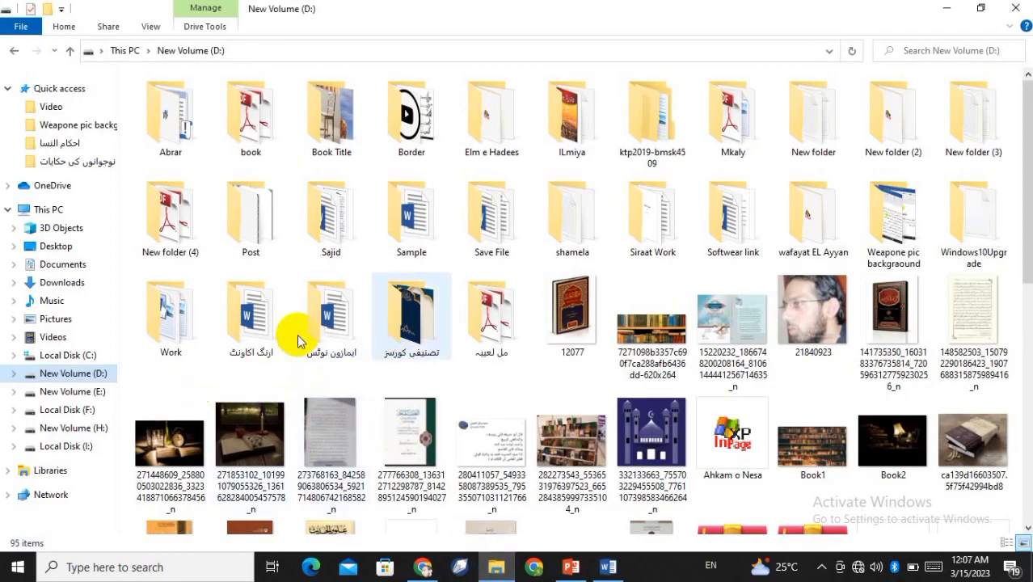
pyautogui.click(491, 232)
pyautogui.doubleClick(493, 231)
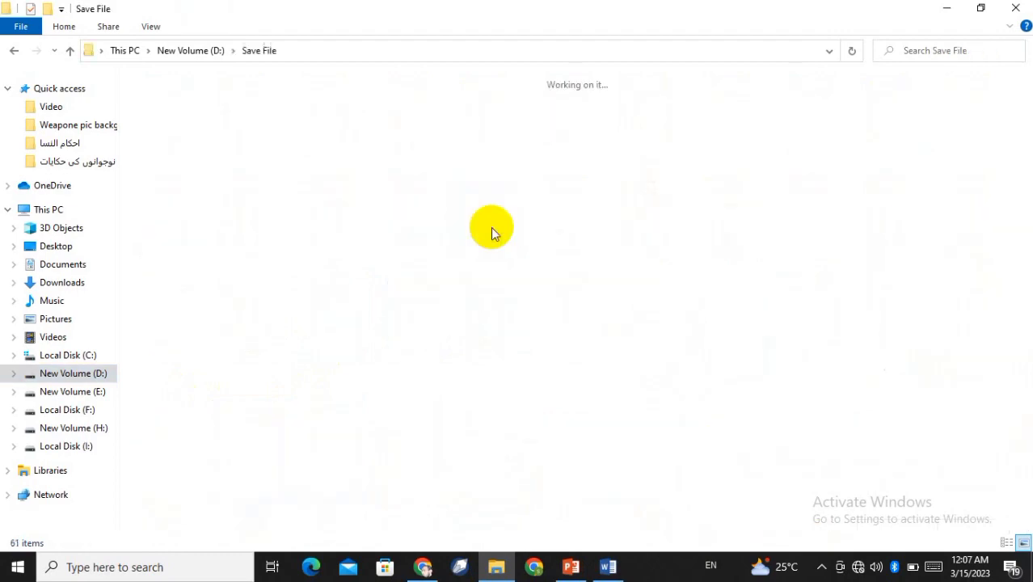
pyautogui.scroll(-3, 426, 330)
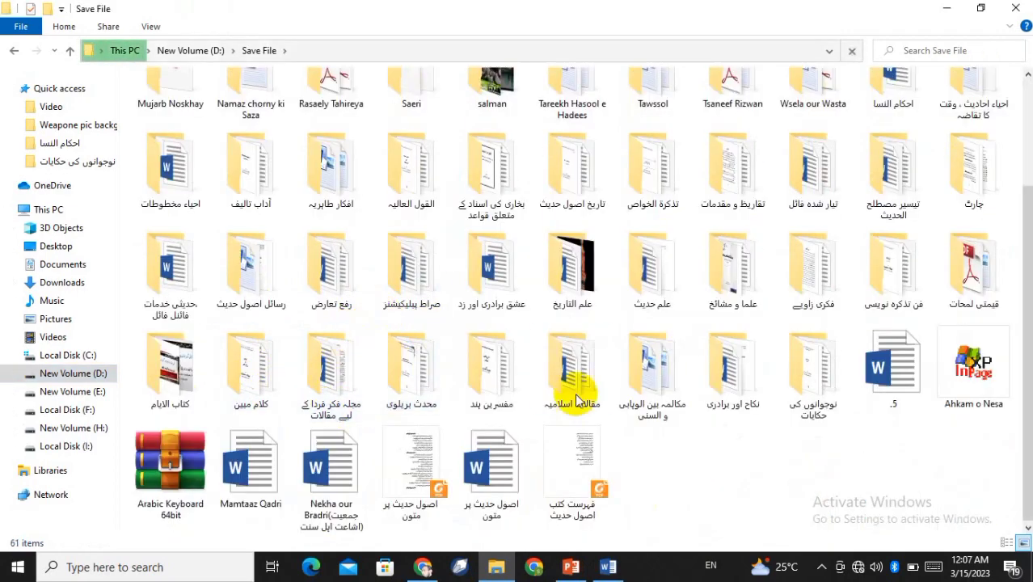
pyautogui.scroll(2, 664, 258)
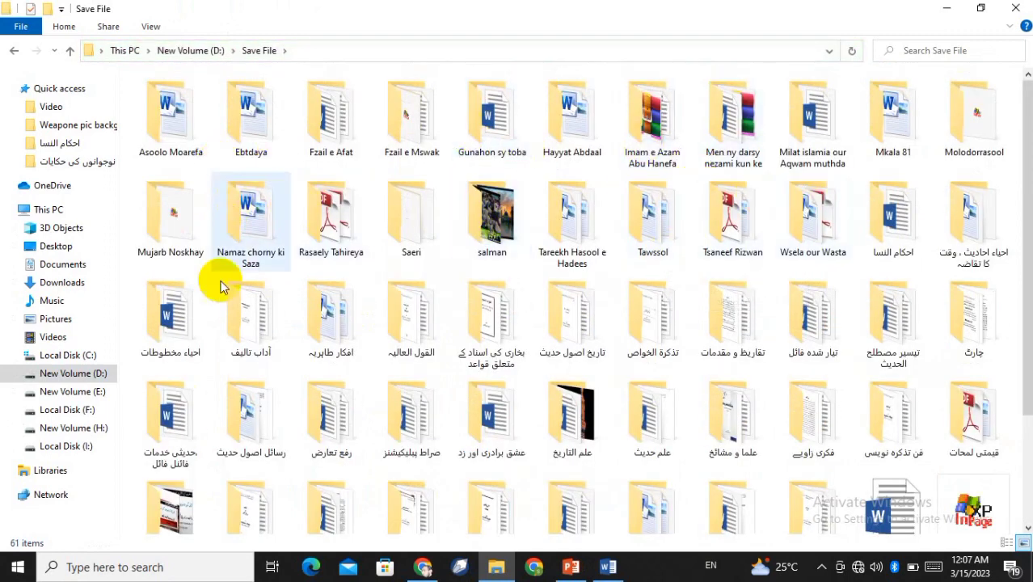
pyautogui.scroll(-2, 330, 250)
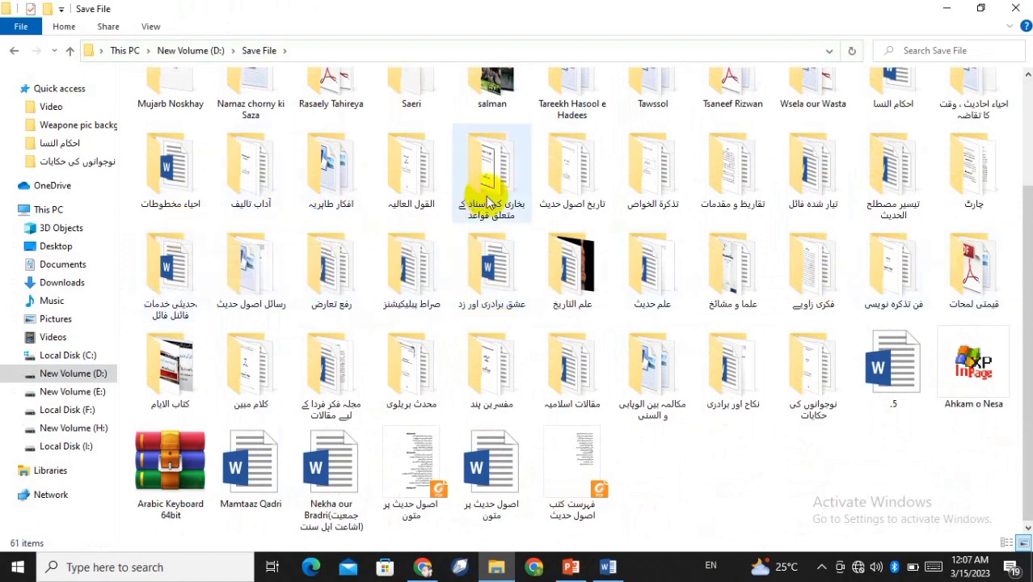
pyautogui.doubleClick(410, 275)
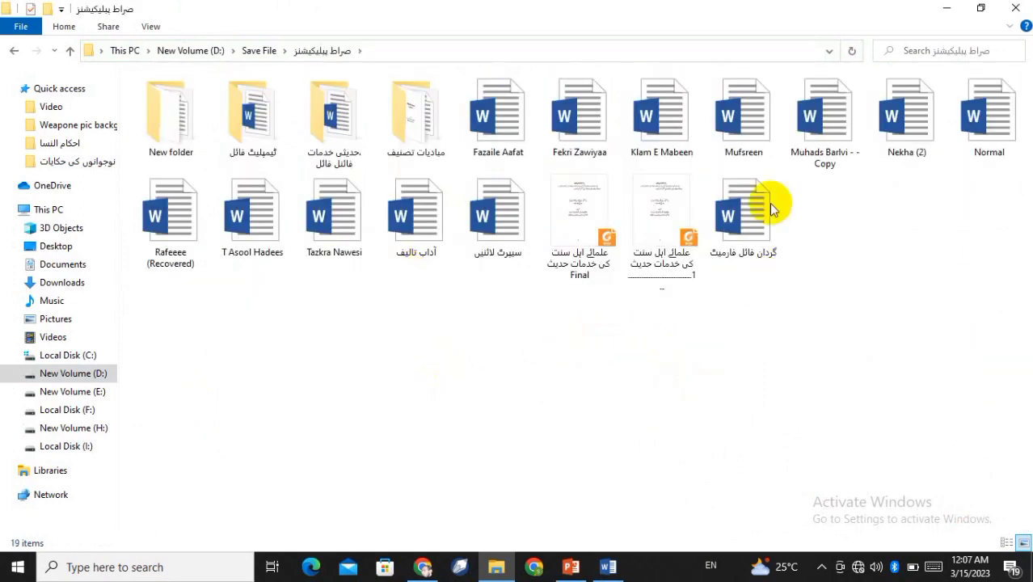
pyautogui.click(816, 146)
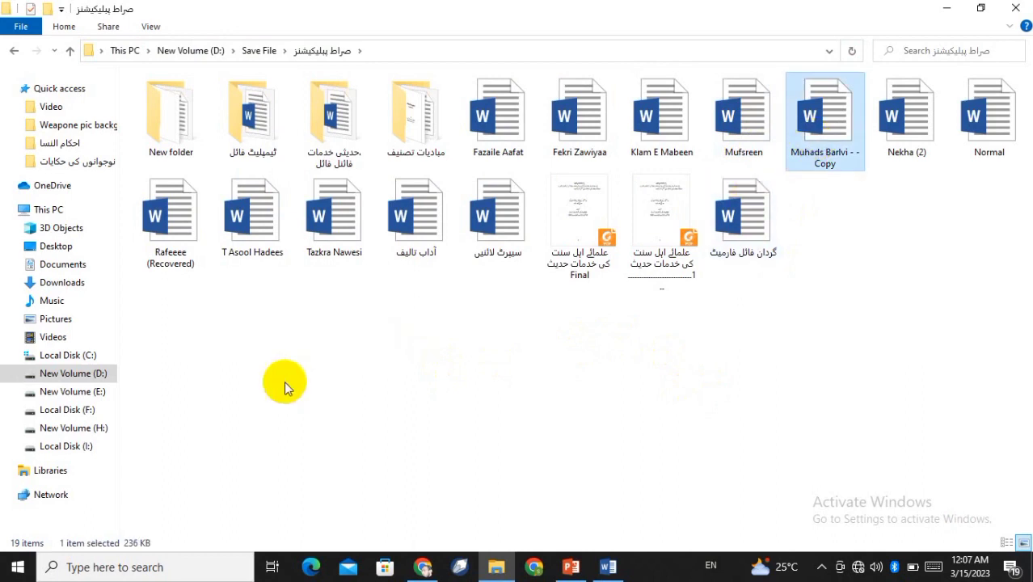
pyautogui.click(239, 374)
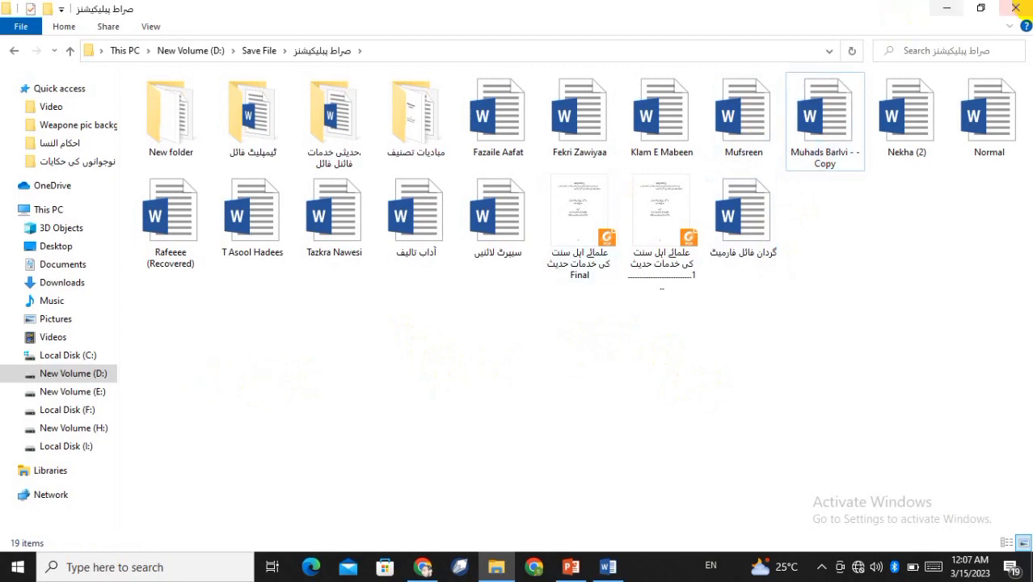
pyautogui.click(1016, 8)
pyautogui.click(947, 8)
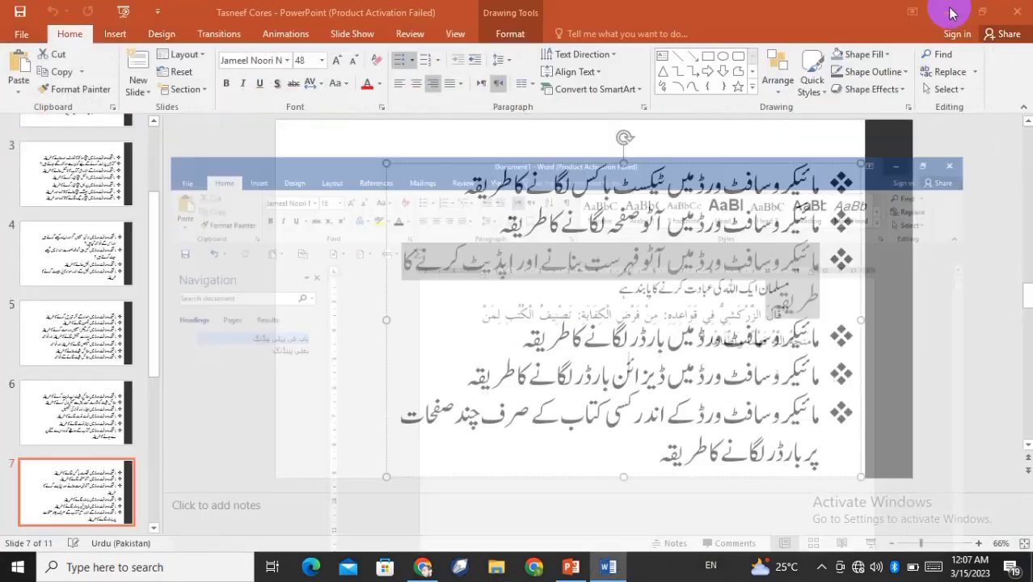
pyautogui.click(950, 11)
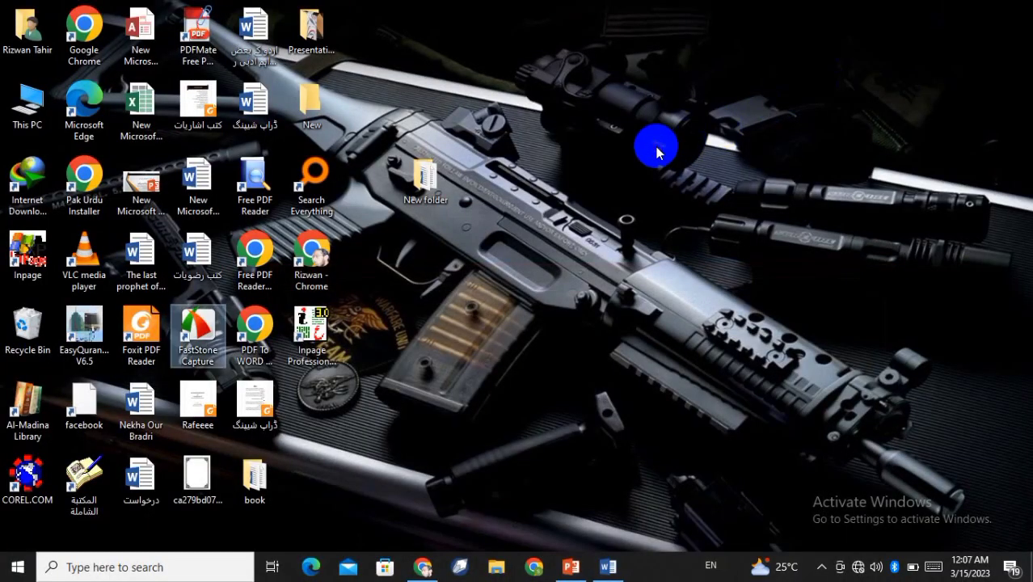
pyautogui.click(426, 187)
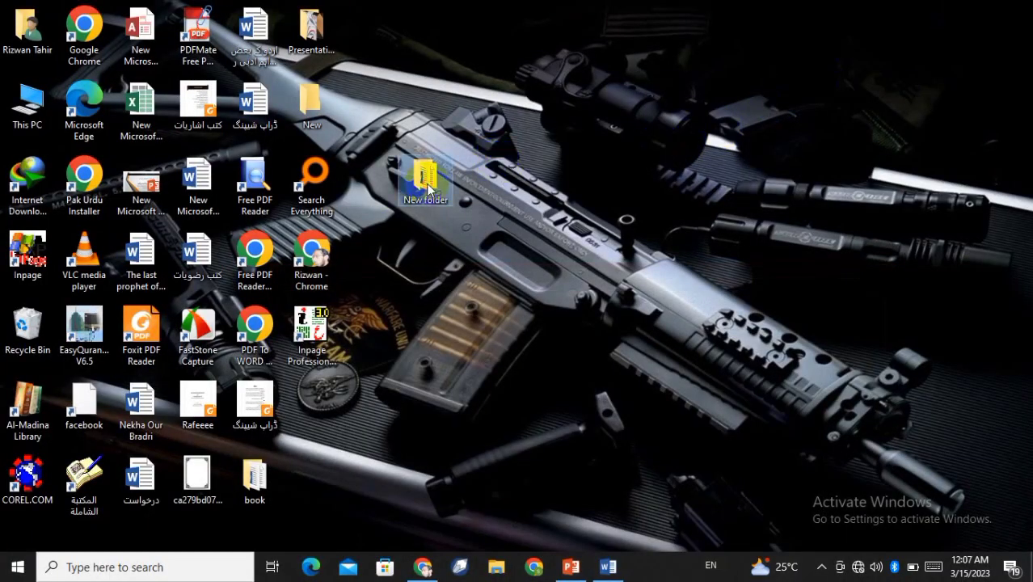
pyautogui.doubleClick(429, 185)
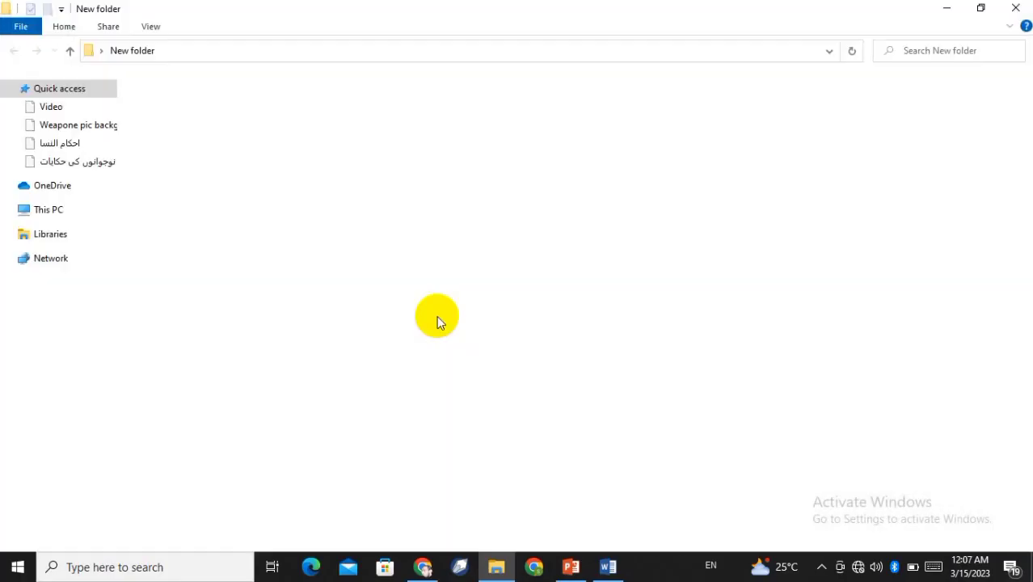
pyautogui.hotkey('ctrl', 'v')
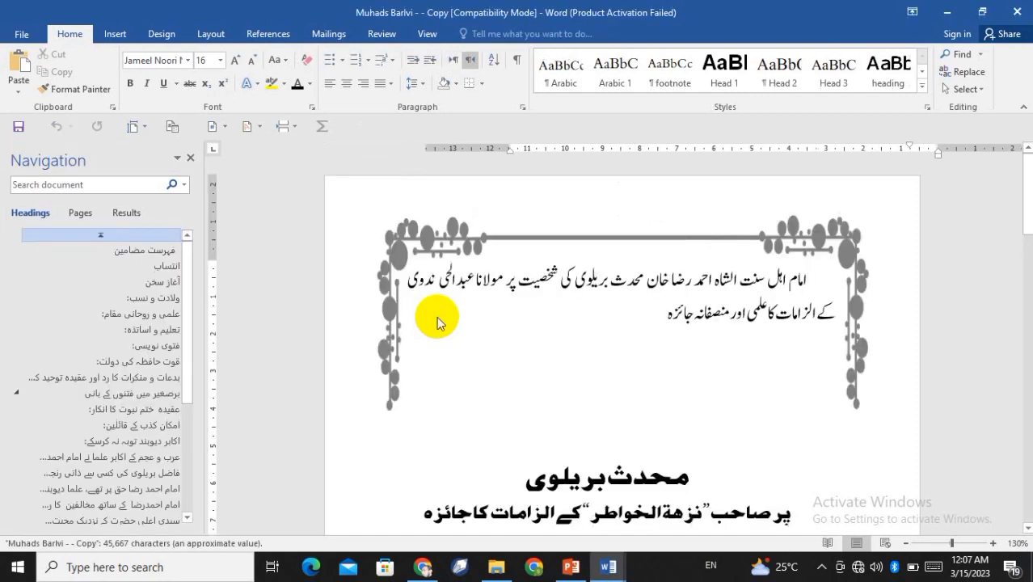
# Step: Go to the فہرست مضامین heading in the document and read through the table of contents entries and their page numbers
pyautogui.scroll(-5, 573, 329)
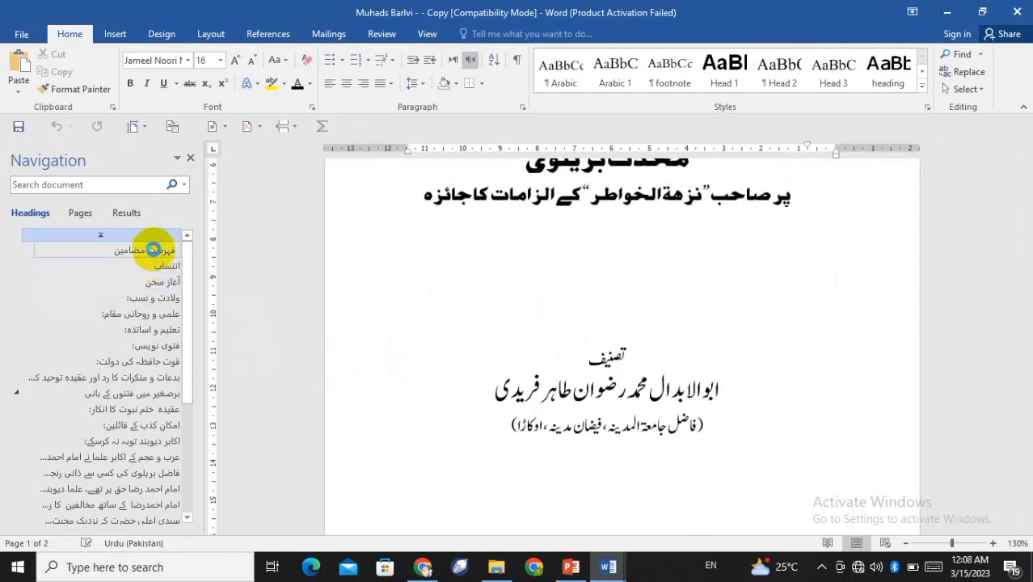
pyautogui.click(153, 250)
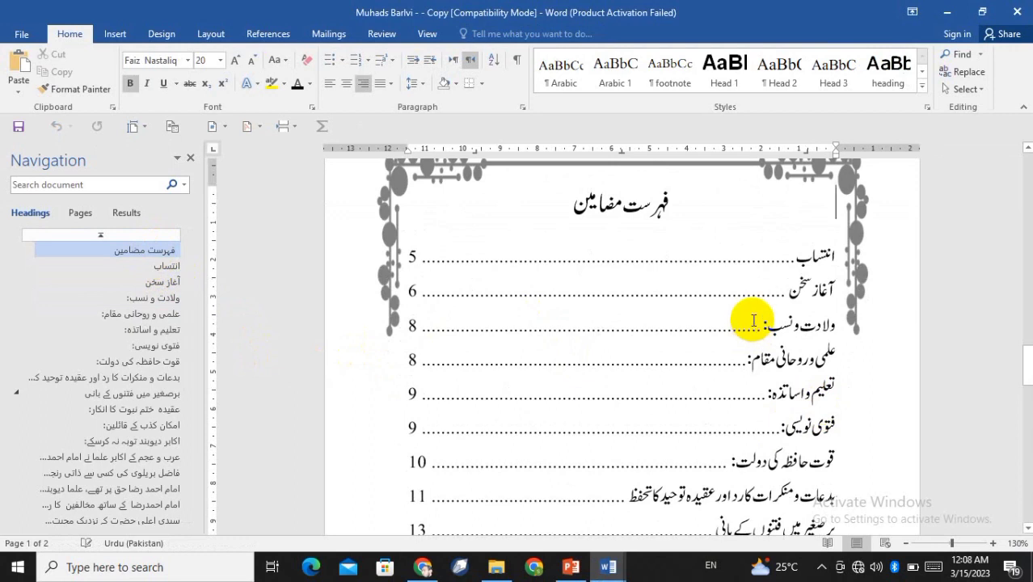
pyautogui.scroll(-2, 753, 315)
pyautogui.scroll(2, 753, 315)
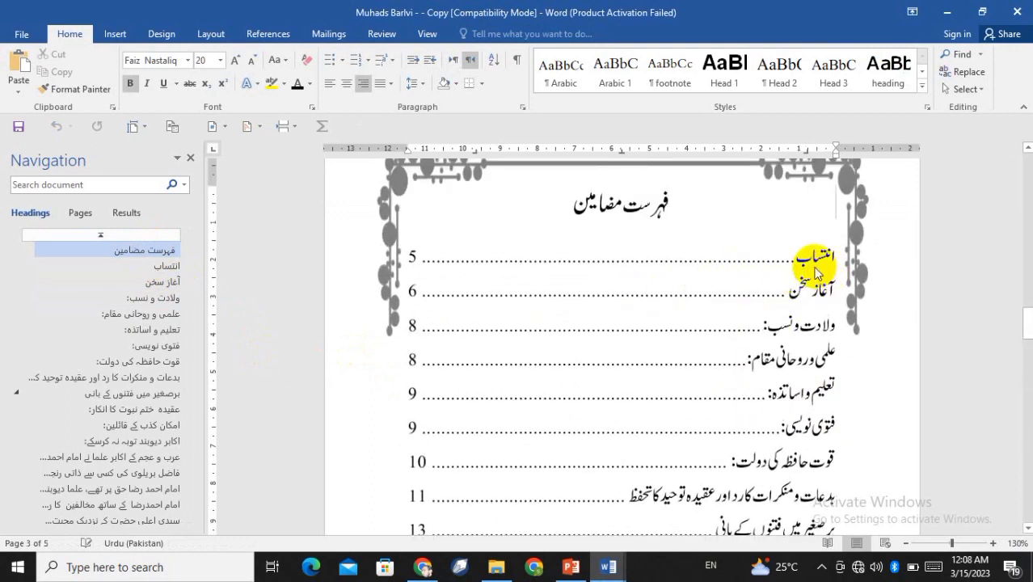
pyautogui.scroll(-2, 824, 275)
pyautogui.scroll(-3, 802, 367)
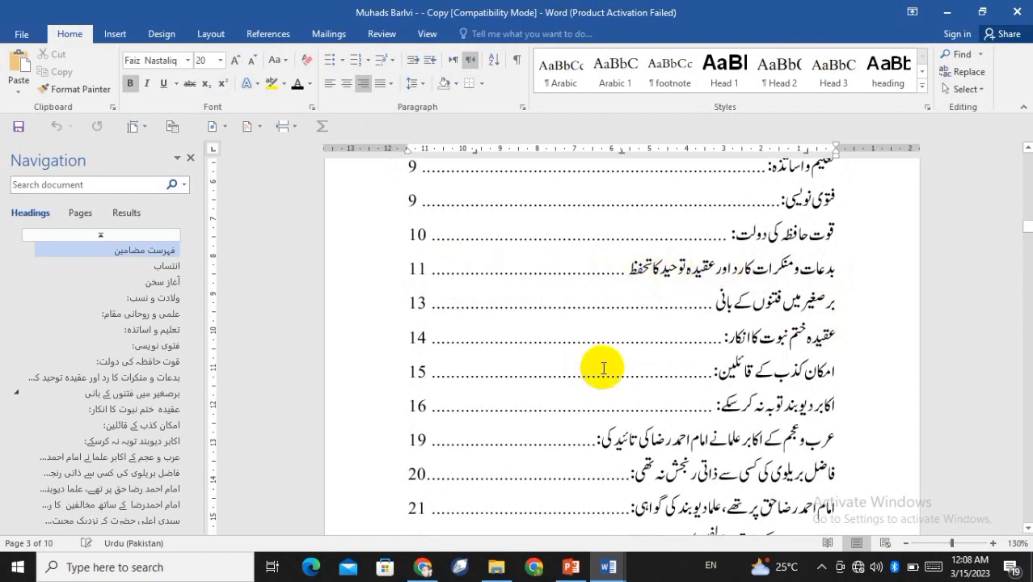
pyautogui.scroll(-15, 603, 368)
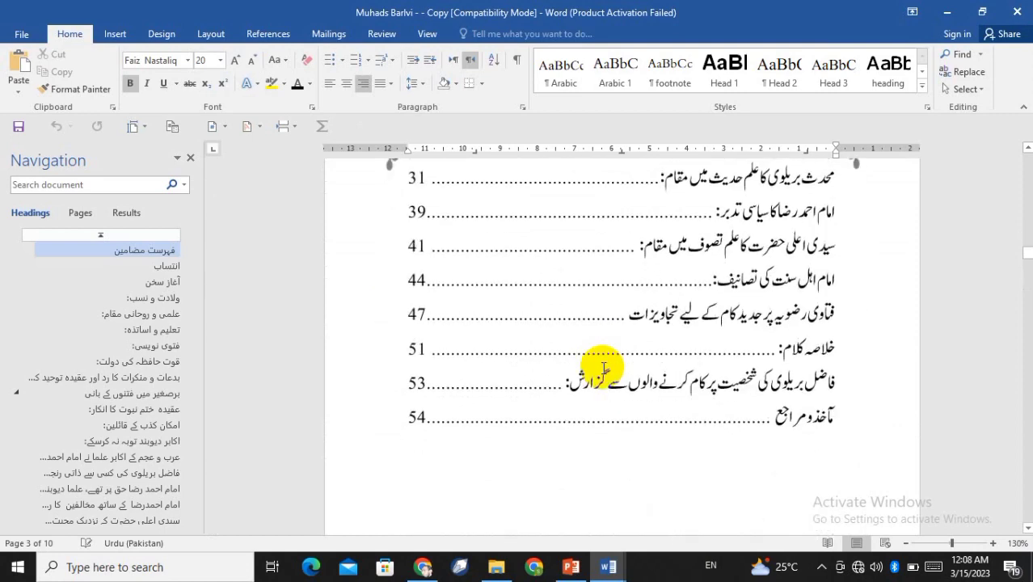
pyautogui.scroll(20, 603, 369)
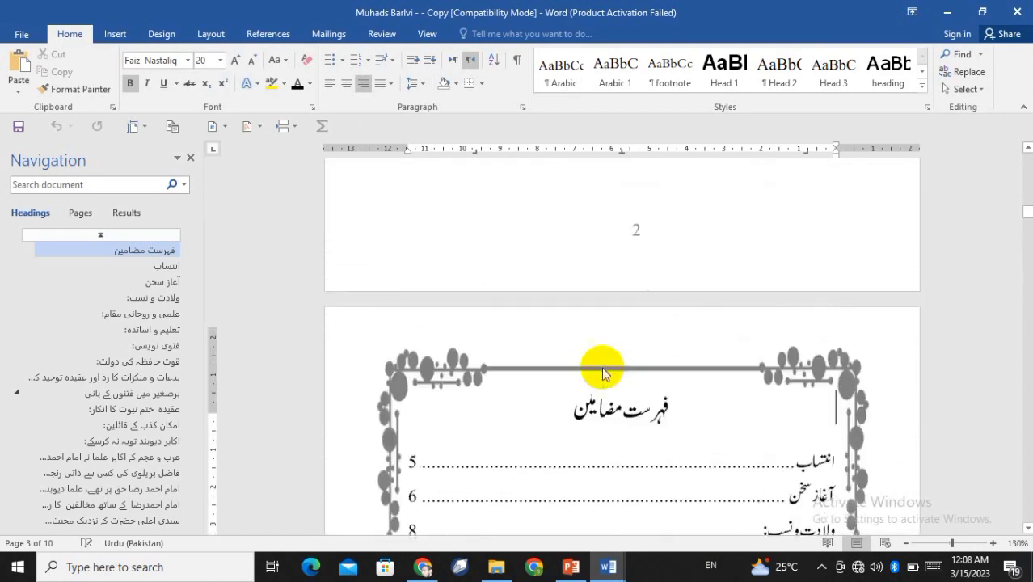
# Step: Select all the table of contents entries under the فہرست مضامین heading and delete them
pyautogui.scroll(-5, 603, 372)
pyautogui.click(701, 252)
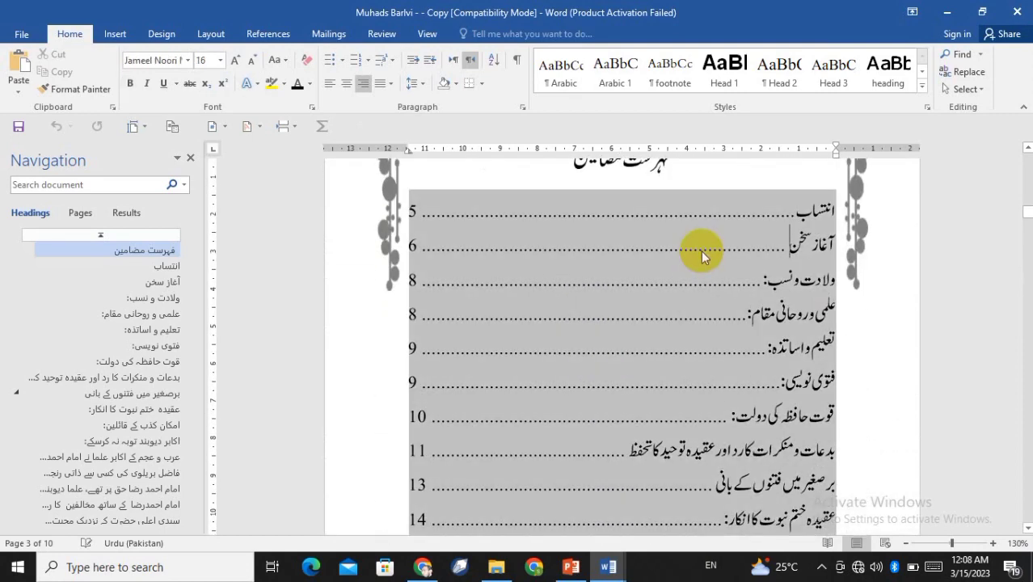
pyautogui.hotkey('shift', 'Down')
pyautogui.hotkey('shift', 'Down')
pyautogui.hotkey('shift', 'Down')
pyautogui.hotkey('shift', 'Down')
pyautogui.hotkey('shift', 'Down')
pyautogui.hotkey('shift', 'Down')
pyautogui.hotkey('shift', 'Down')
pyautogui.hotkey('shift', 'Down')
pyautogui.hotkey('shift', 'Down')
pyautogui.hotkey('shift', 'Down')
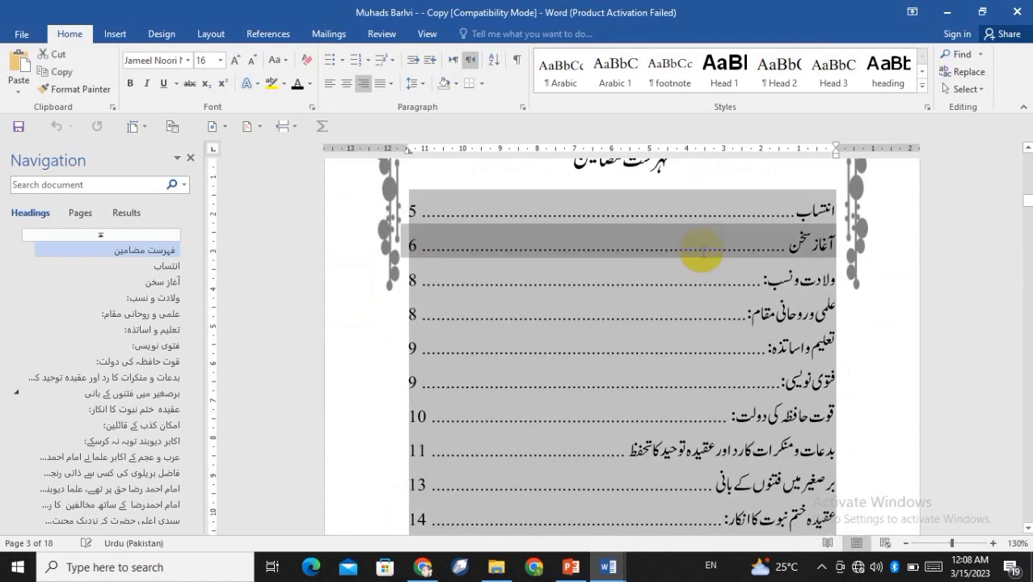
pyautogui.press('Delete')
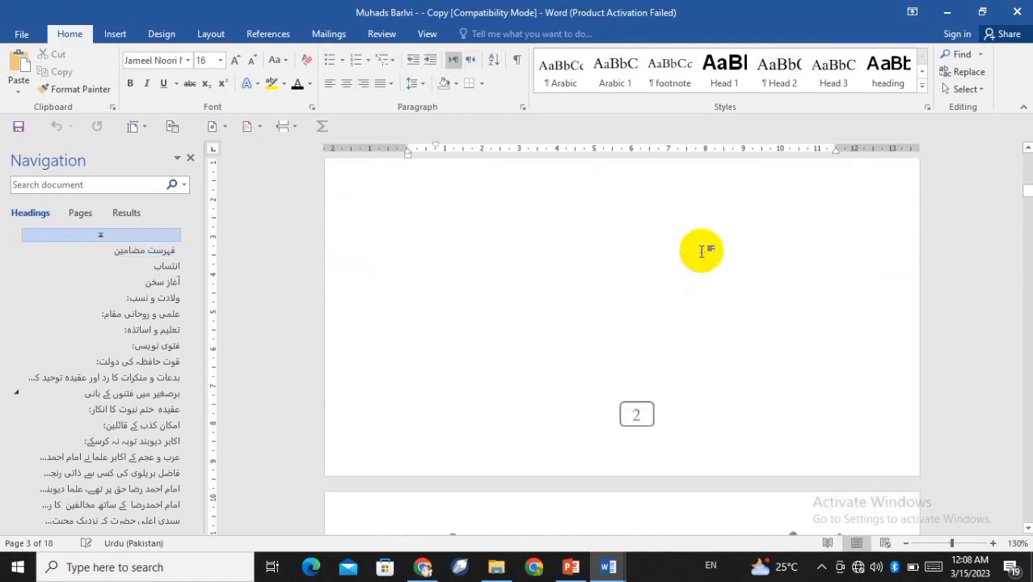
pyautogui.scroll(-15, 701, 251)
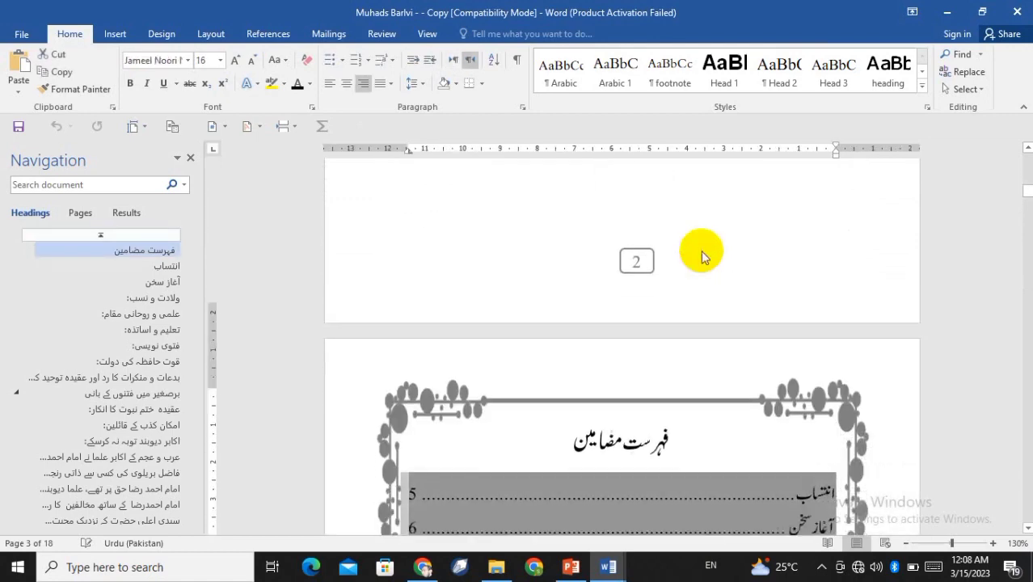
pyautogui.scroll(-10, 701, 250)
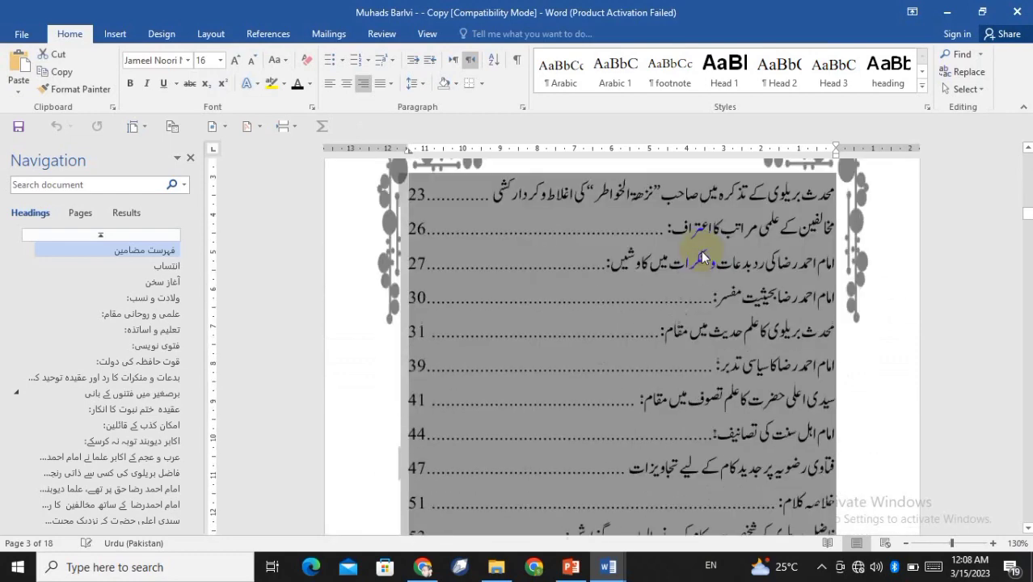
pyautogui.click(701, 251)
pyautogui.scroll(3, 701, 251)
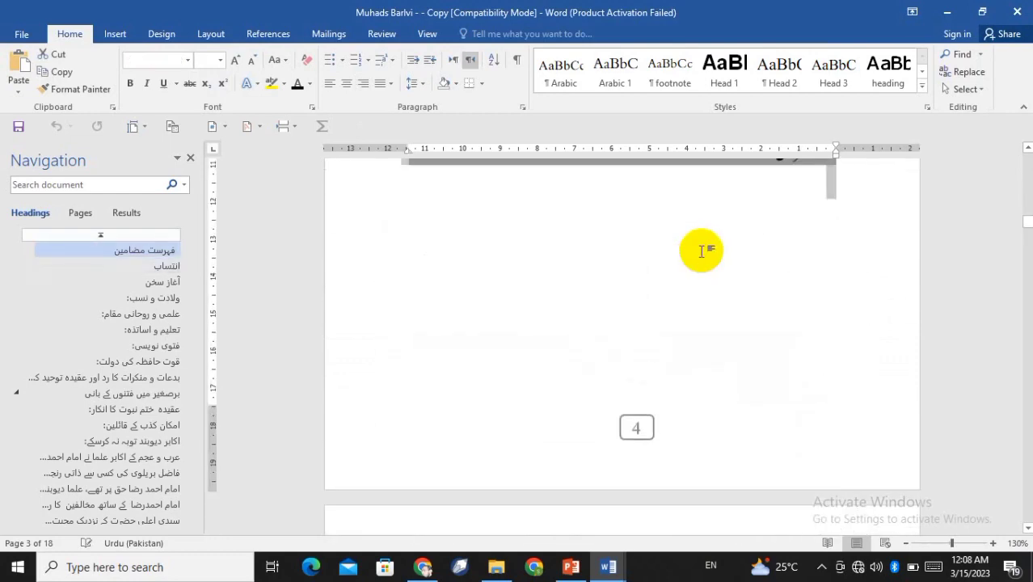
pyautogui.scroll(1, 701, 250)
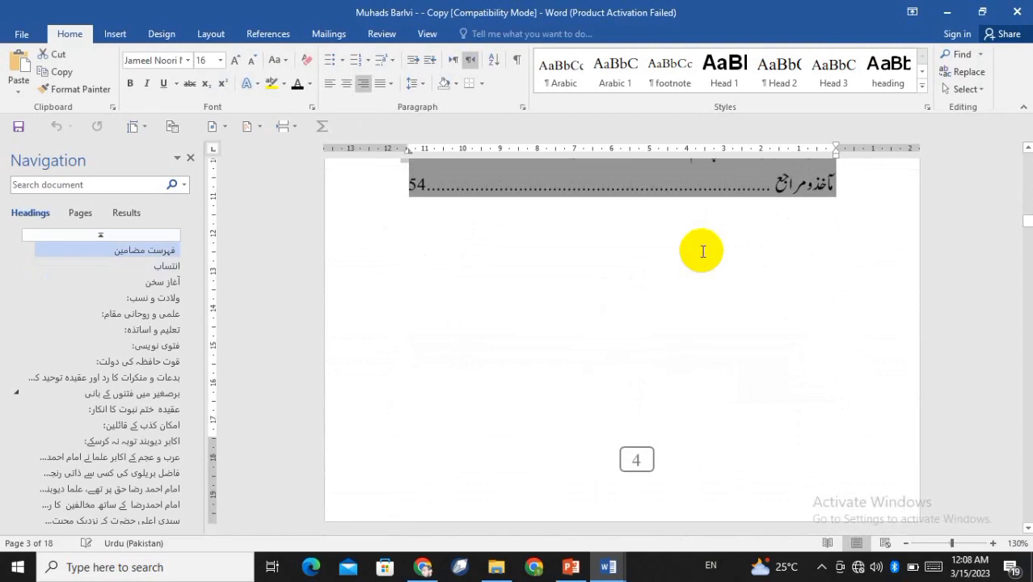
pyautogui.press('Delete')
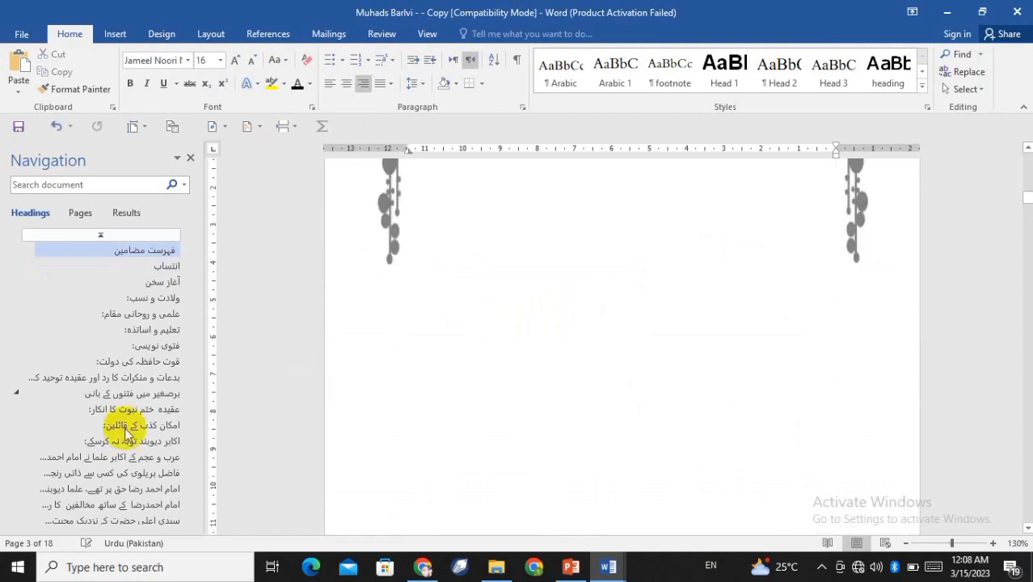
# Step: Visit the headings امام احمد رضا کے ساتھ مخالفین کا رویہ and امام احمد رضا بحیثیت مفسر to examine their text and page numbers
pyautogui.scroll(-4, 125, 317)
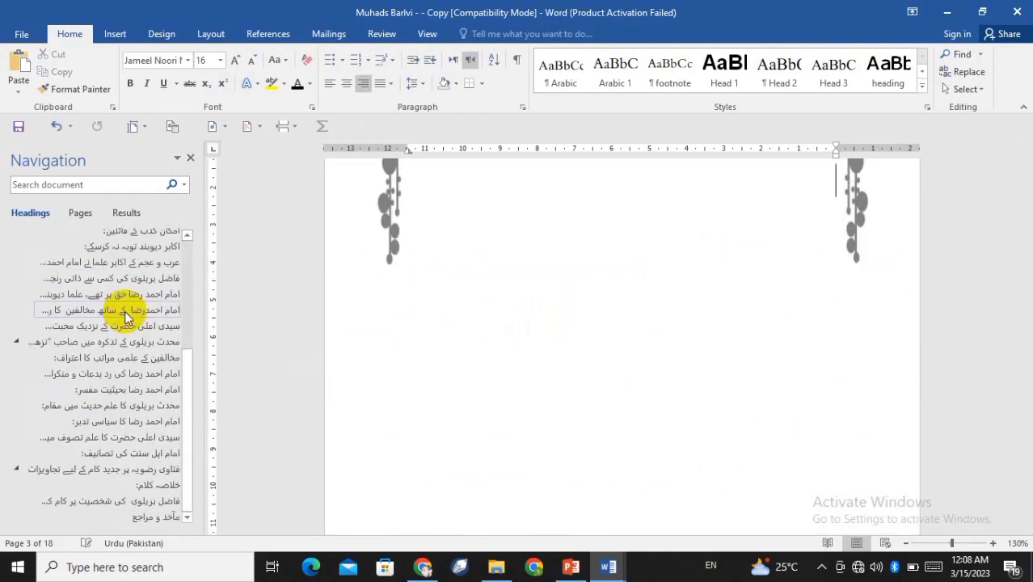
pyautogui.click(130, 309)
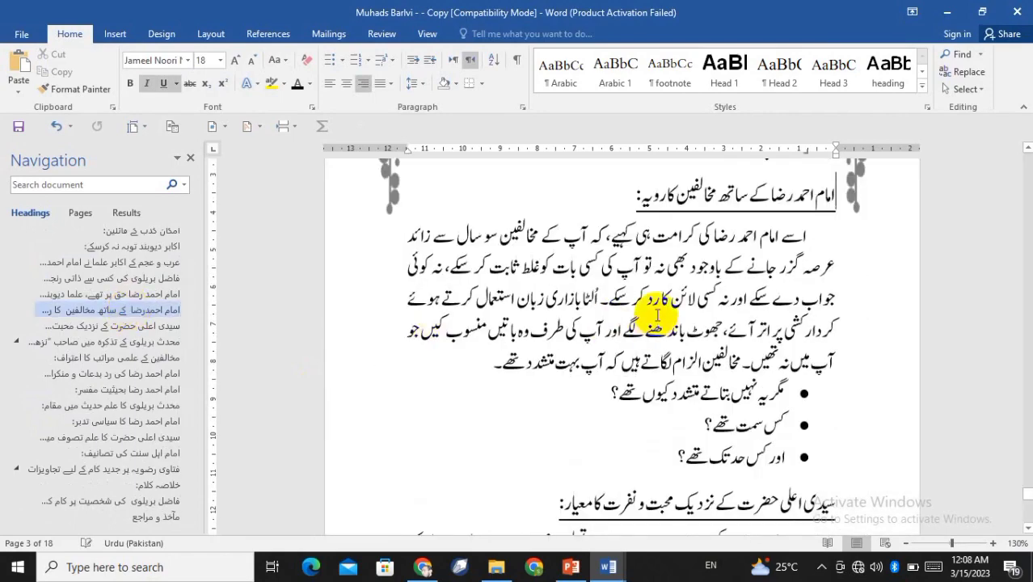
pyautogui.scroll(-2, 654, 316)
pyautogui.scroll(3, 654, 315)
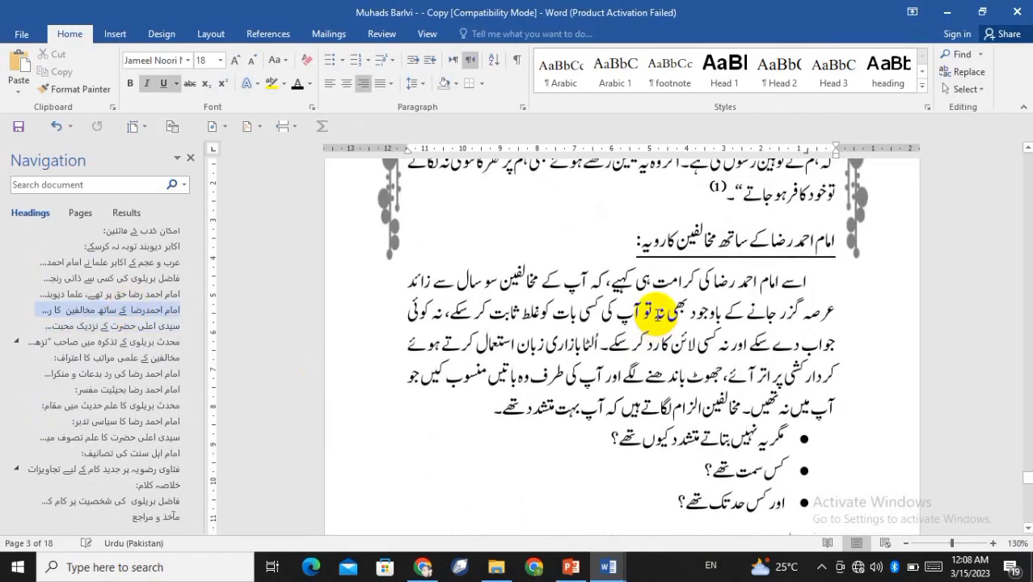
pyautogui.scroll(1, 461, 369)
pyautogui.scroll(-2, 481, 368)
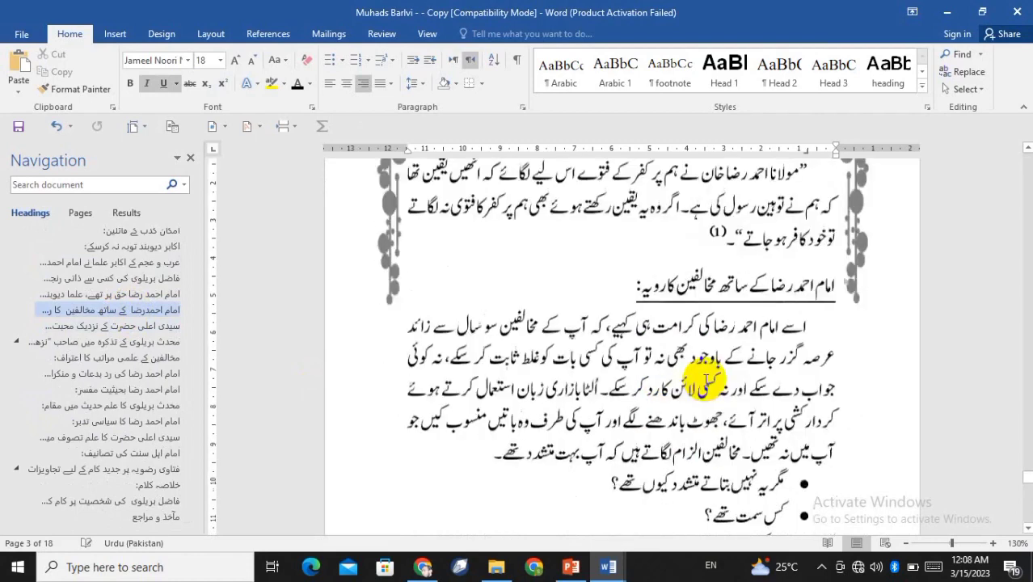
pyautogui.scroll(-5, 699, 380)
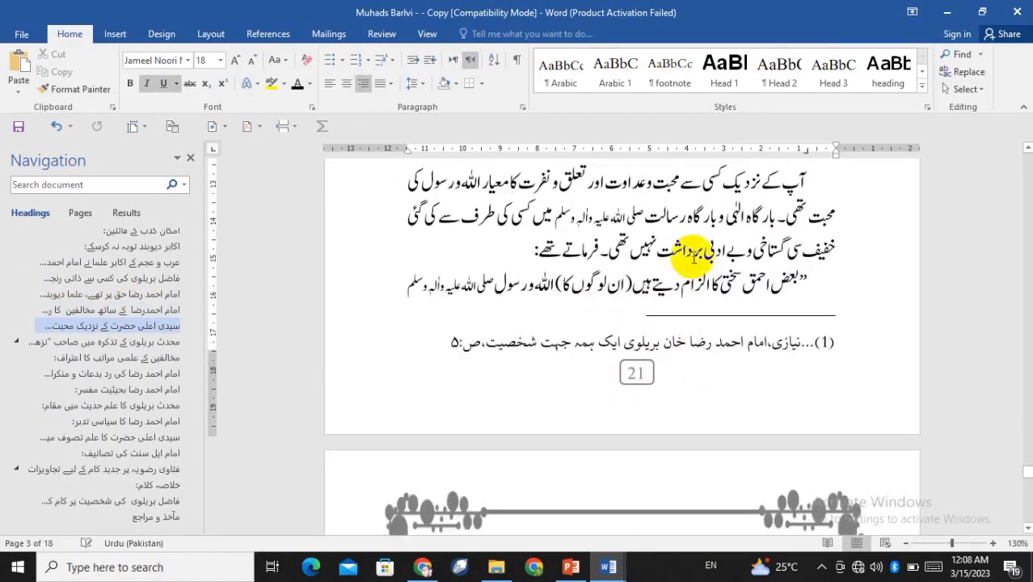
pyautogui.click(107, 390)
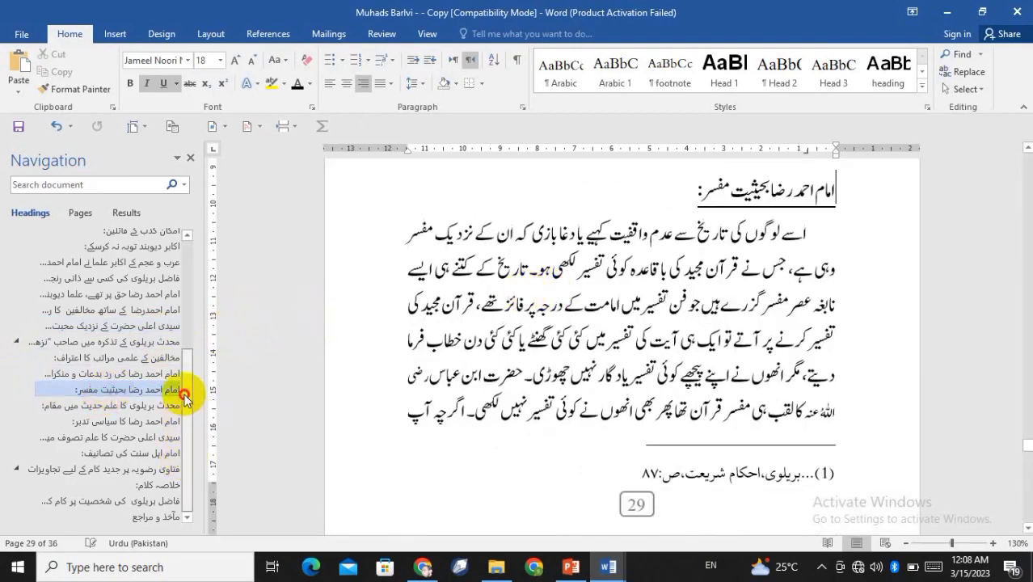
pyautogui.scroll(2, 192, 363)
pyautogui.moveTo(198, 340); pyautogui.dragTo(194, 278)
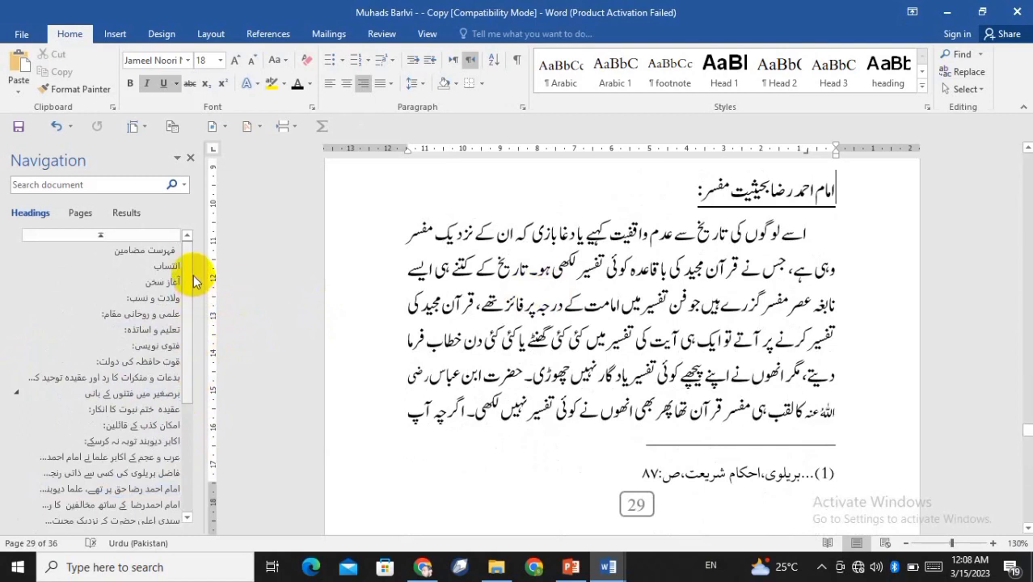
# Step: Insert the built-in Automatic Table 2 table of contents below the فہرست مضامین heading and look over its entries
pyautogui.click(154, 252)
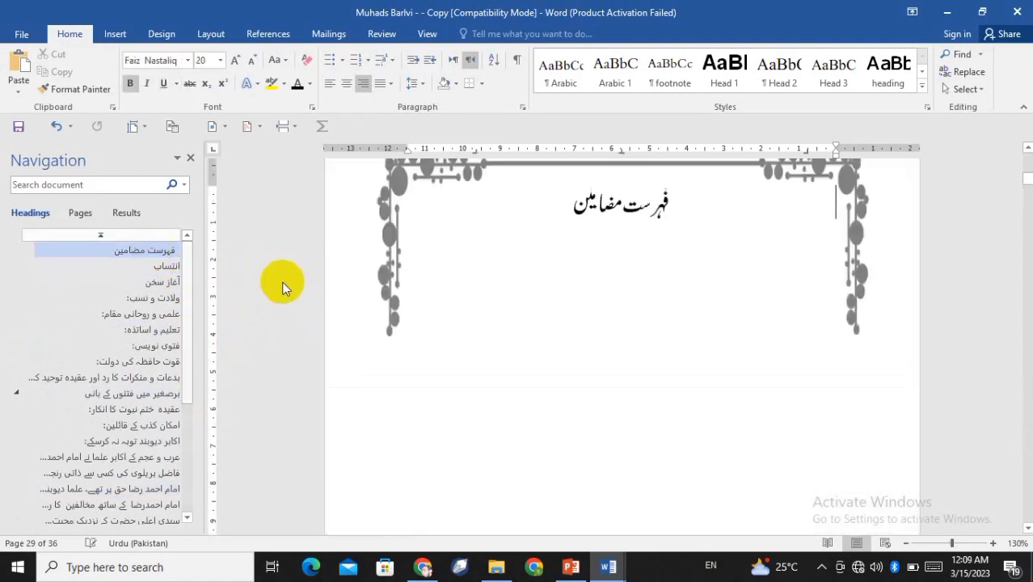
pyautogui.click(802, 257)
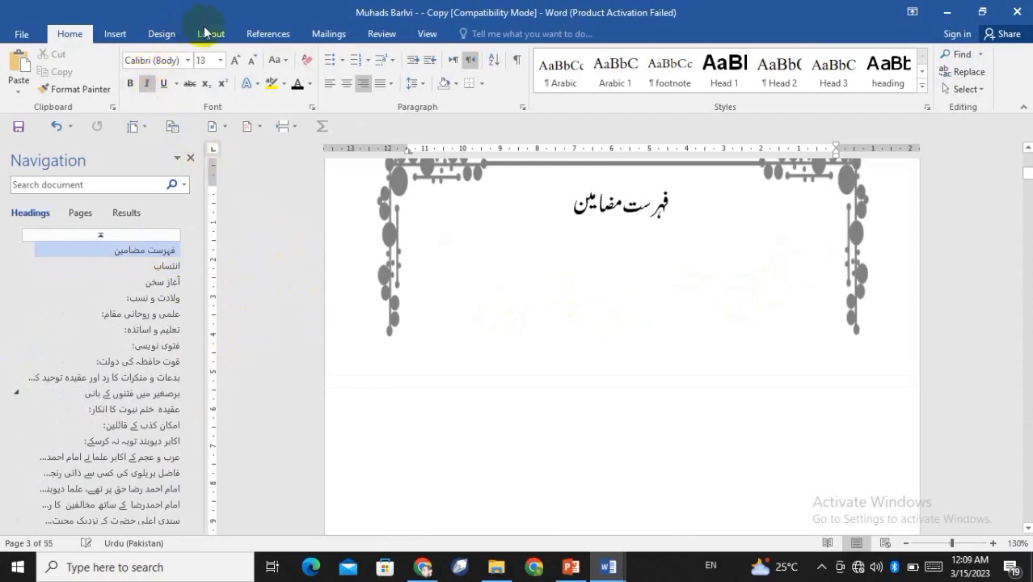
pyautogui.click(270, 36)
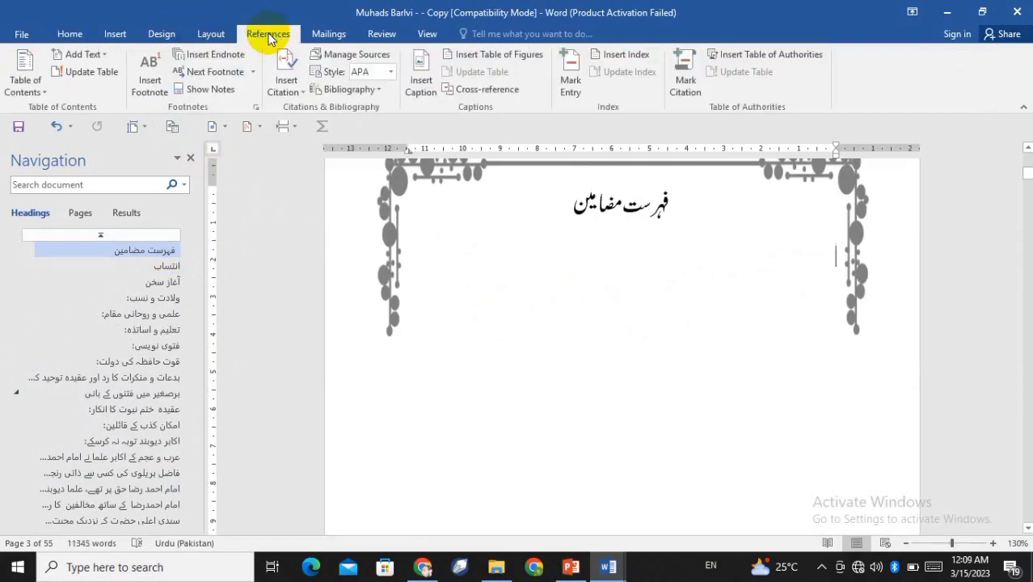
pyautogui.click(41, 90)
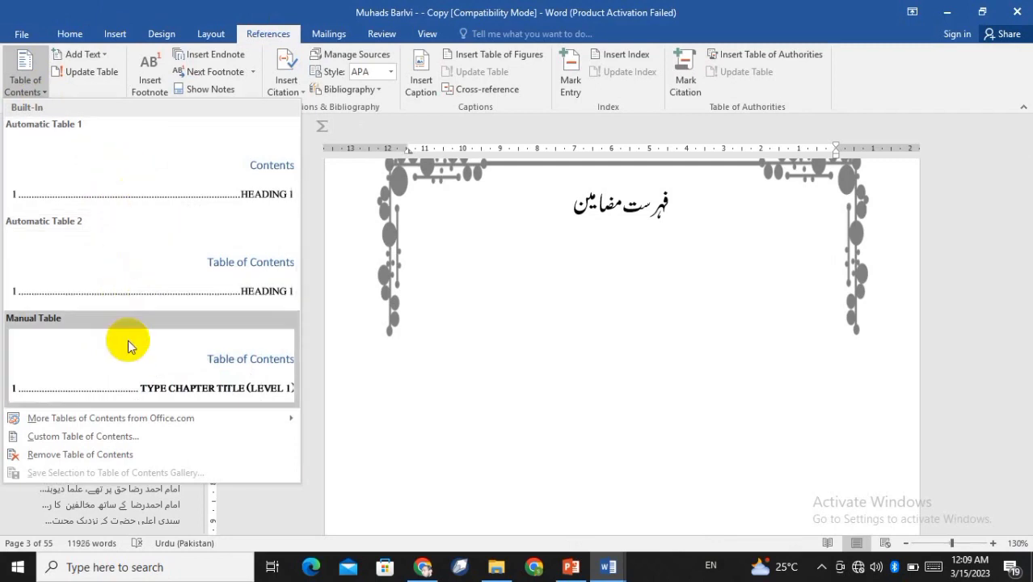
pyautogui.click(142, 267)
pyautogui.click(272, 303)
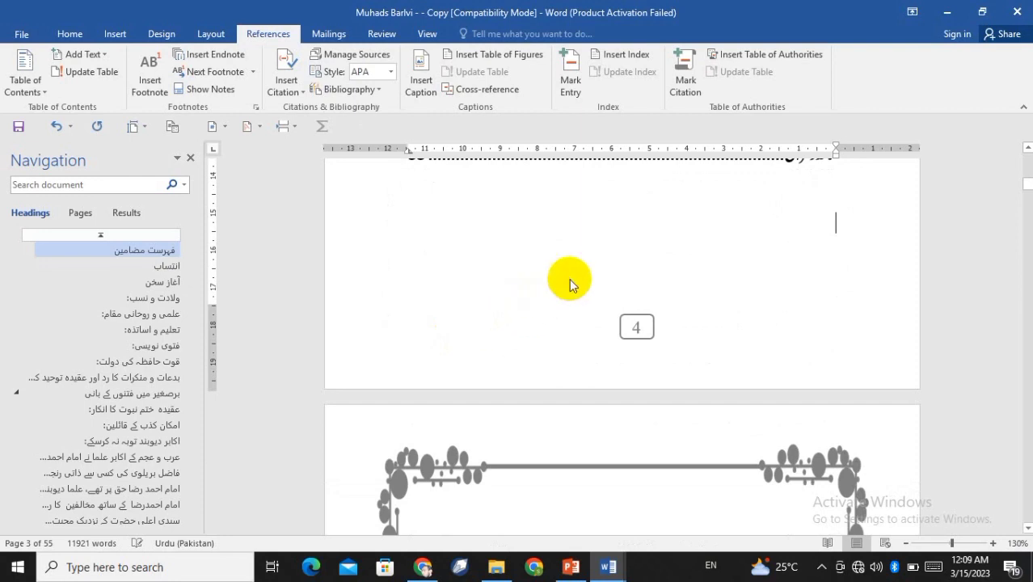
pyautogui.scroll(5, 569, 278)
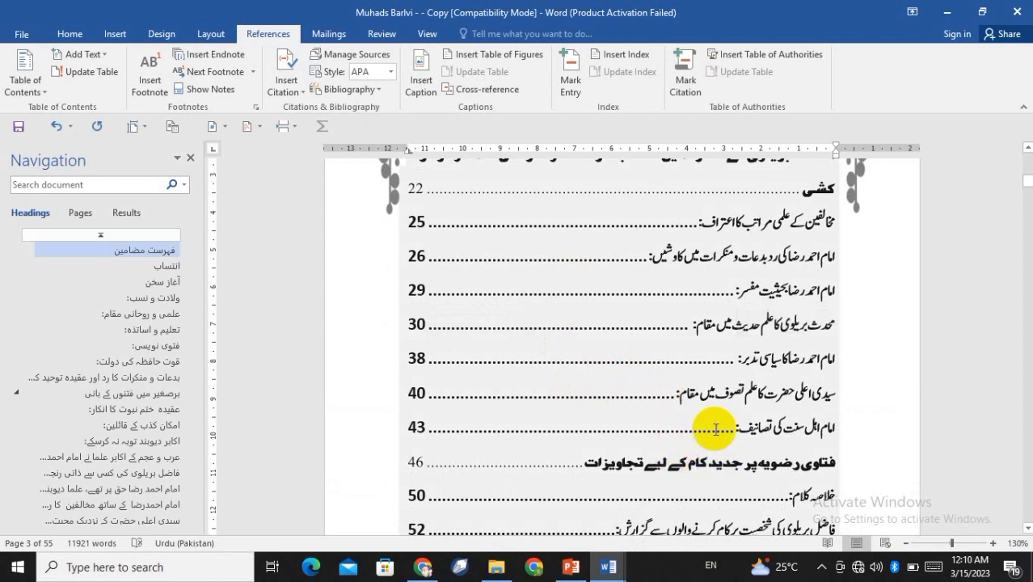
pyautogui.scroll(3, 700, 406)
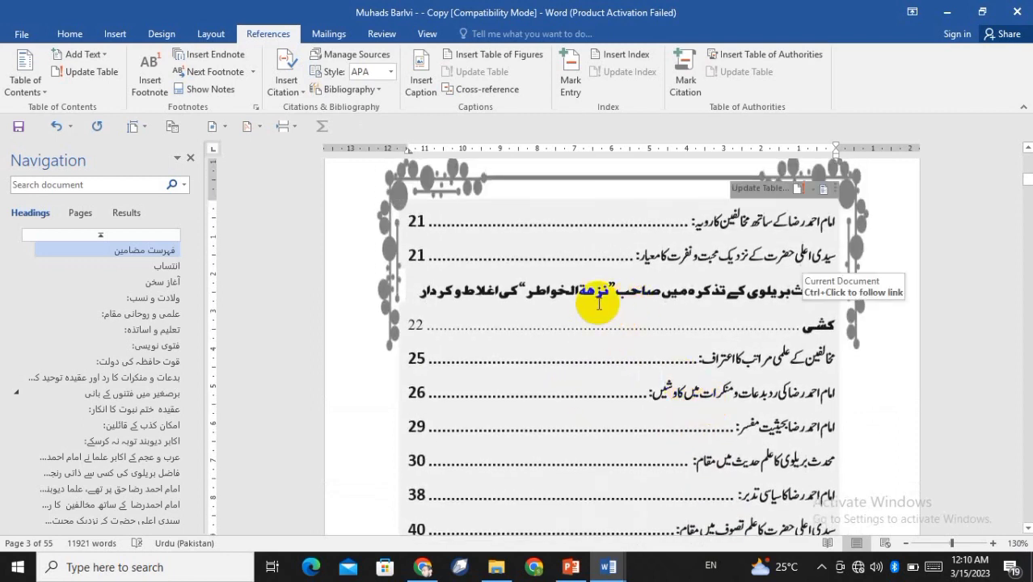
pyautogui.moveTo(597, 300); pyautogui.dragTo(665, 298)
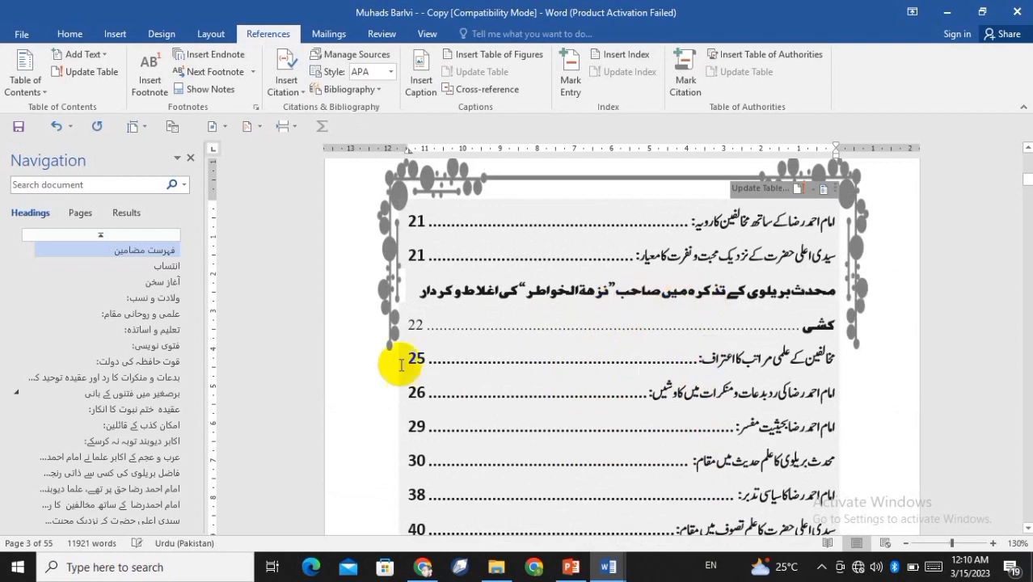
pyautogui.scroll(10, 533, 299)
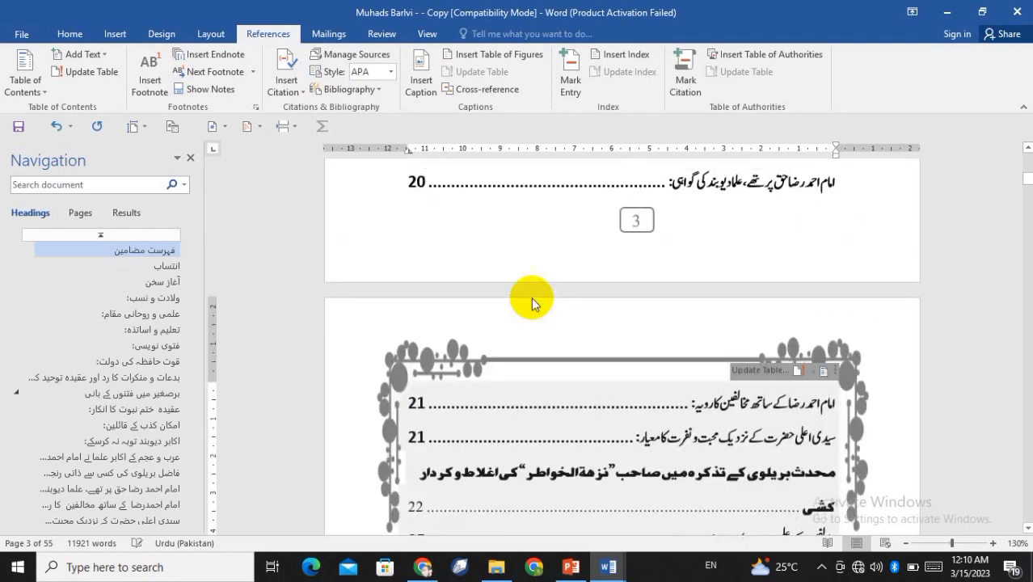
# Step: Delete the فہرست مضامین entry from the start of the table of contents and try to clear its empty line
pyautogui.scroll(5, 631, 273)
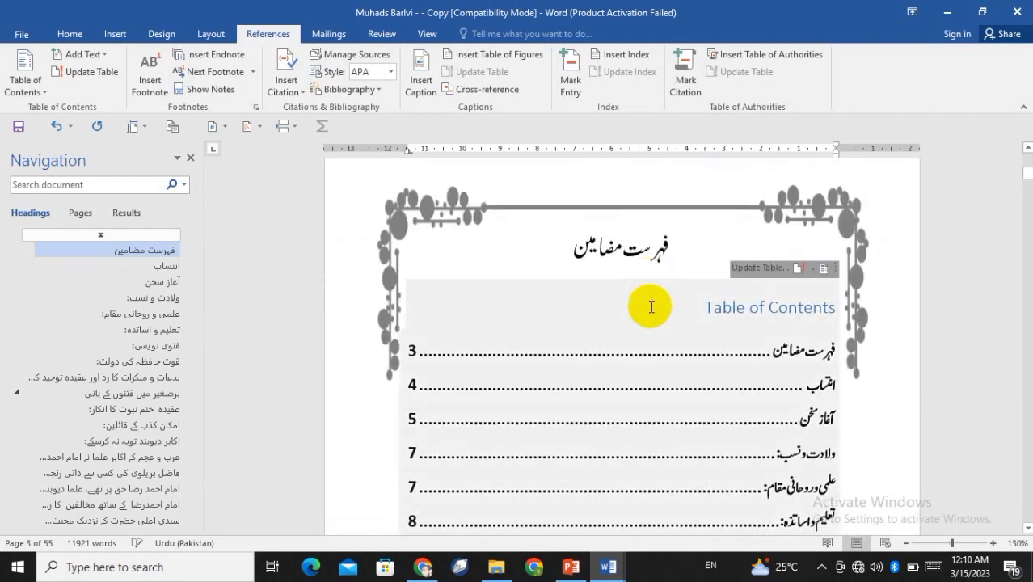
pyautogui.scroll(-3, 652, 305)
pyautogui.scroll(3, 652, 303)
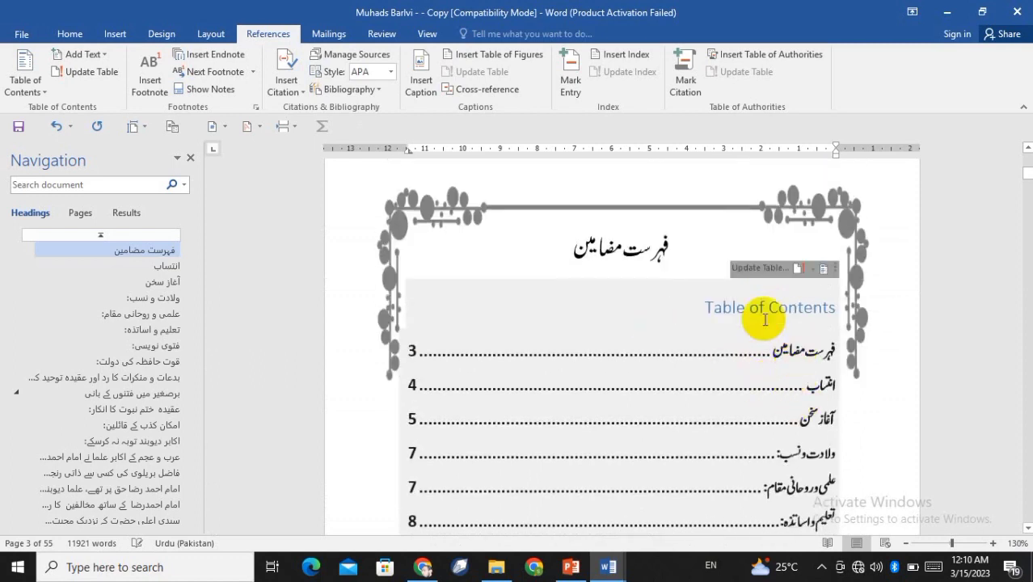
pyautogui.click(651, 261)
pyautogui.click(811, 350)
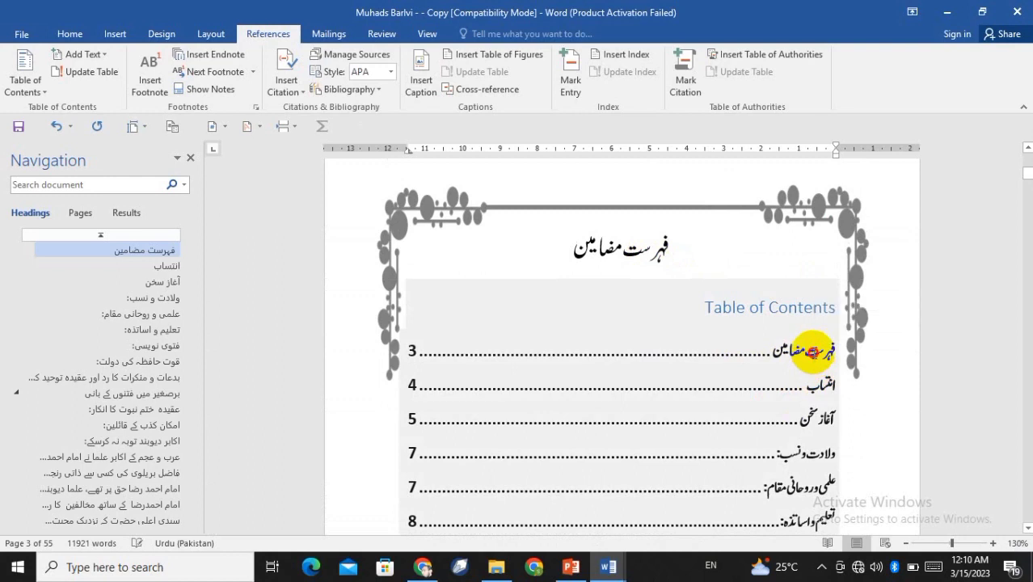
pyautogui.click(802, 366)
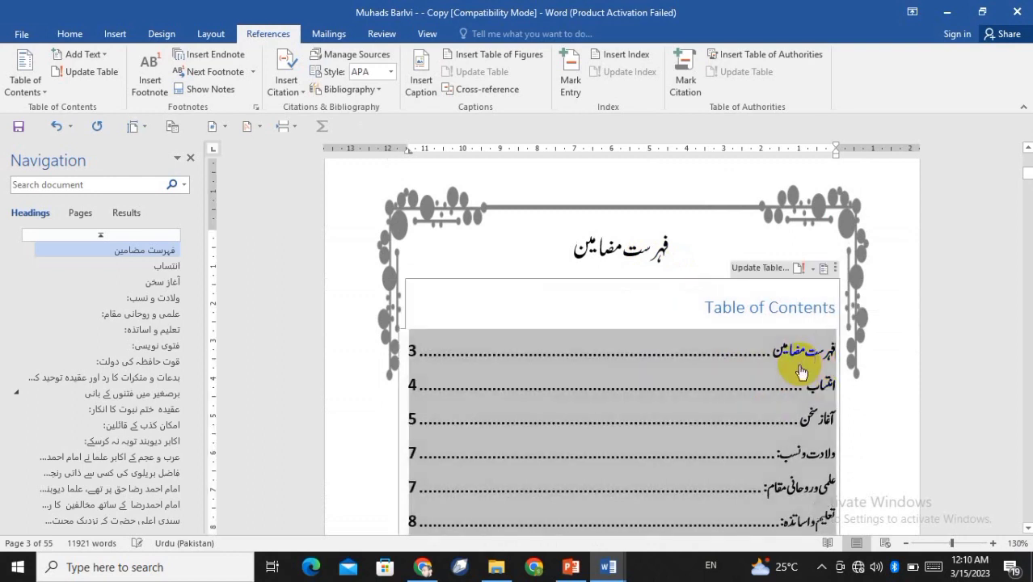
pyautogui.keyDown('ctrl'); pyautogui.click(799, 367); pyautogui.keyUp('ctrl')
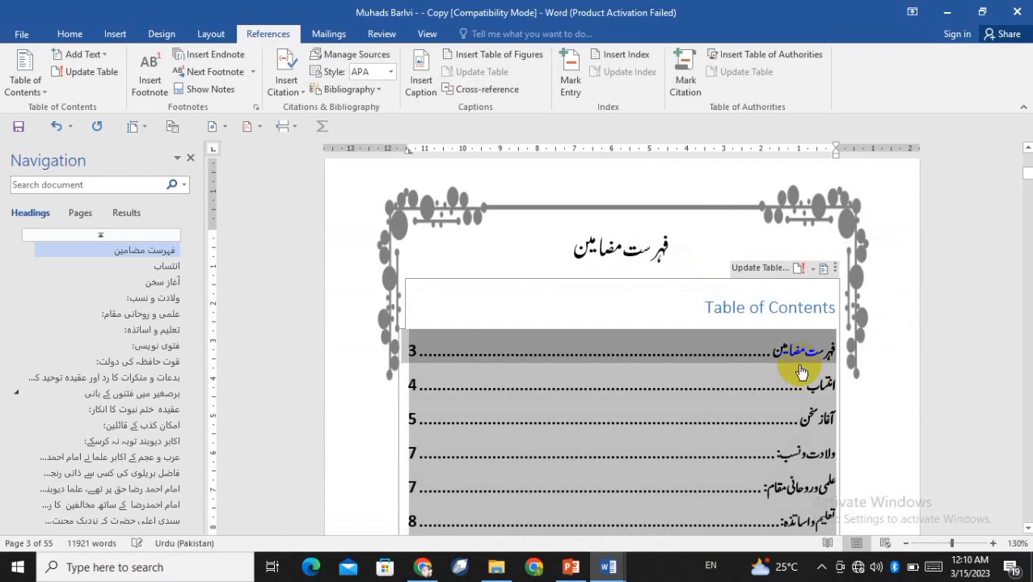
pyautogui.press('Delete')
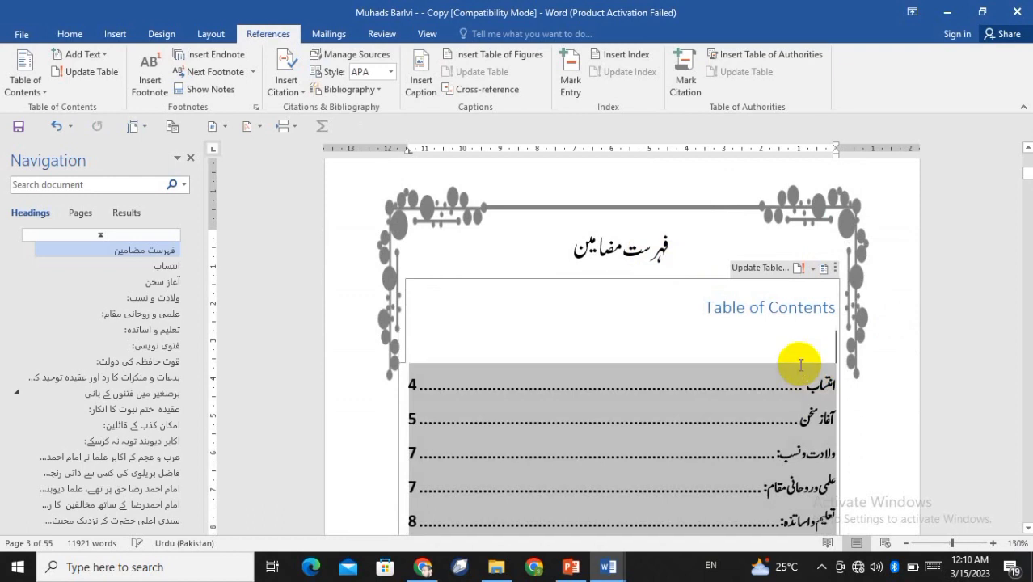
pyautogui.press('BackSpace')
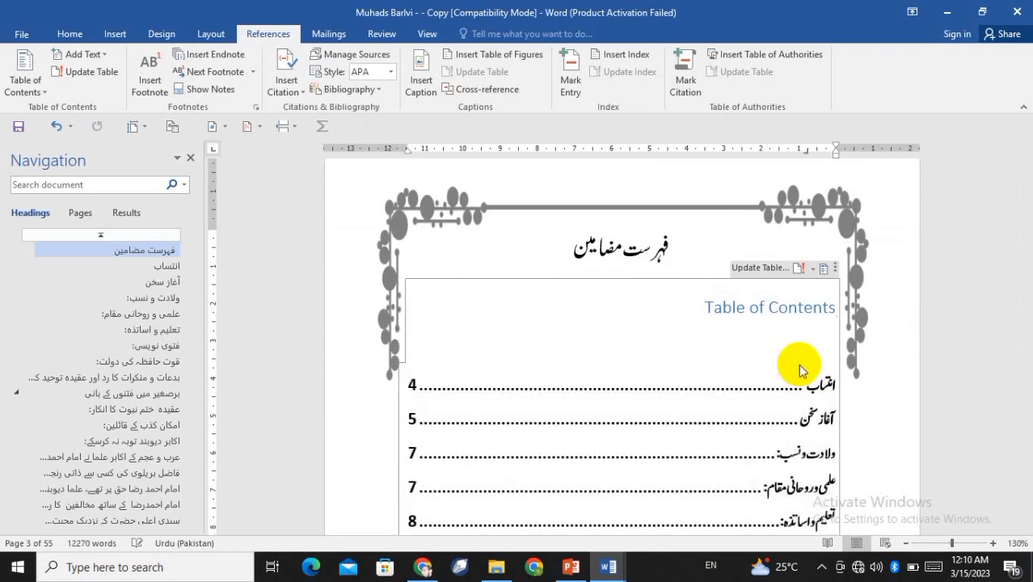
pyautogui.press('BackSpace')
pyautogui.press('BackSpace')
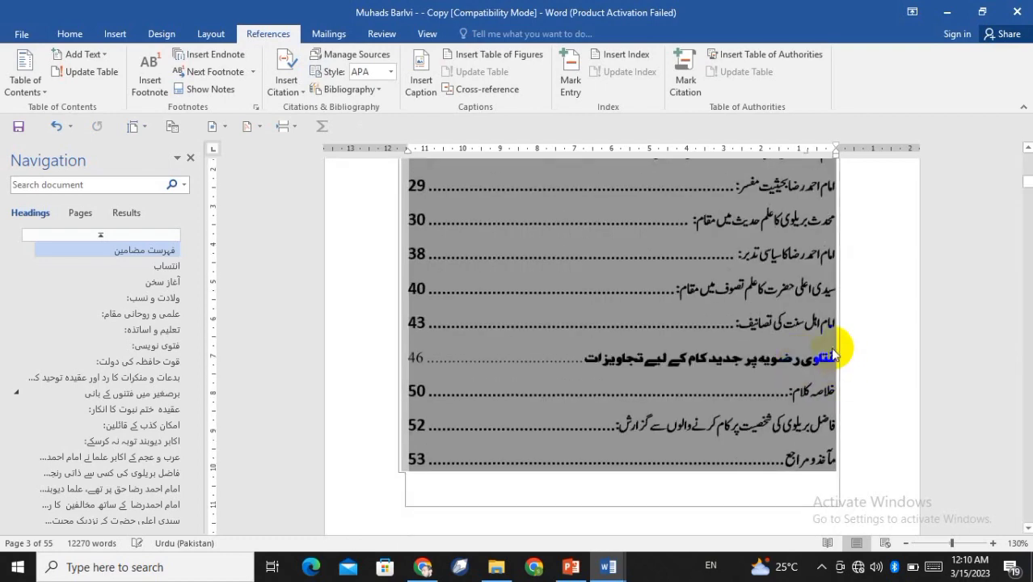
# Step: Delete the Table of Contents title text above the list of entries
pyautogui.scroll(5, 837, 365)
pyautogui.scroll(12, 833, 354)
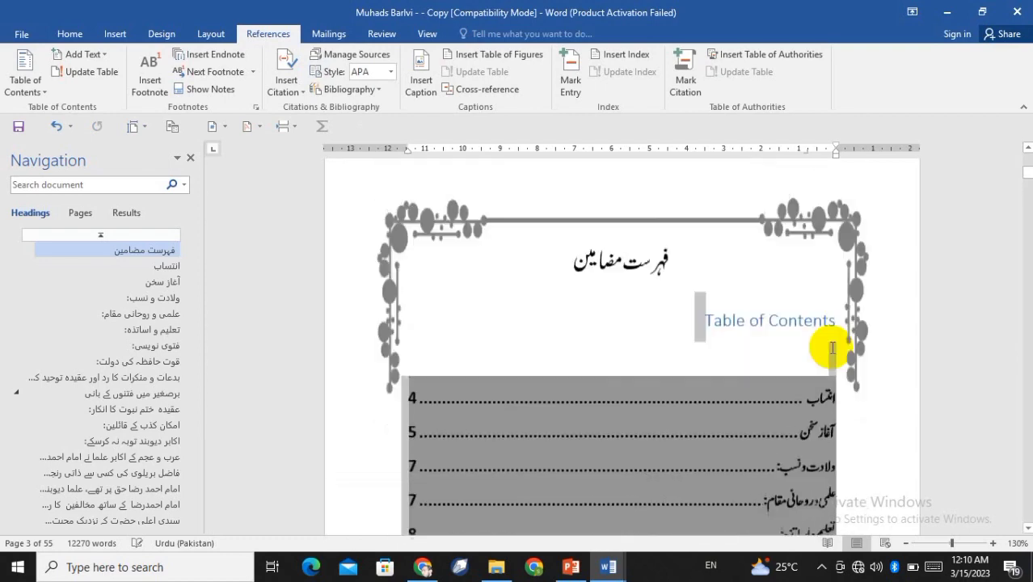
pyautogui.scroll(-3, 776, 460)
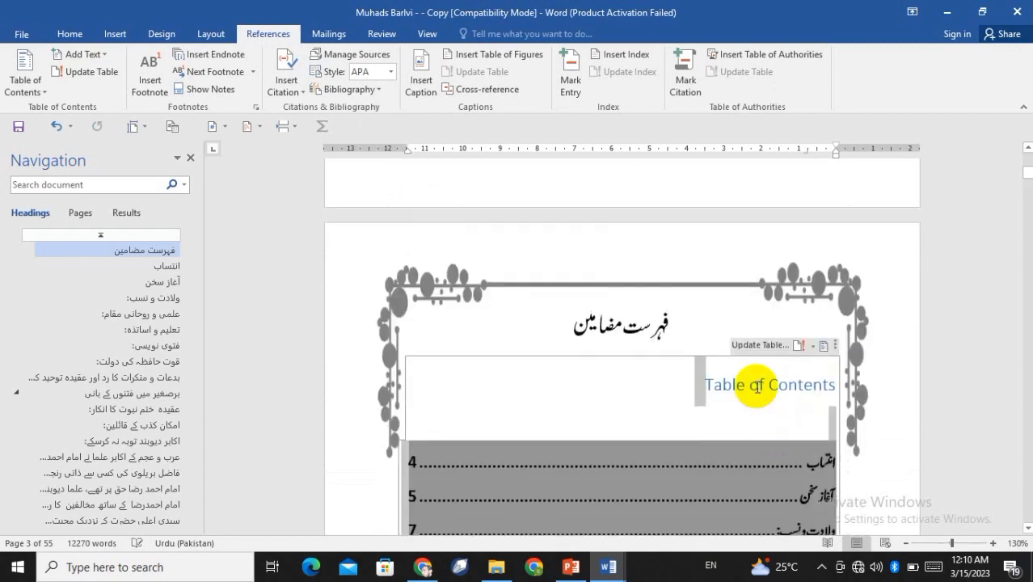
pyautogui.click(756, 387)
pyautogui.tripleClick(756, 387)
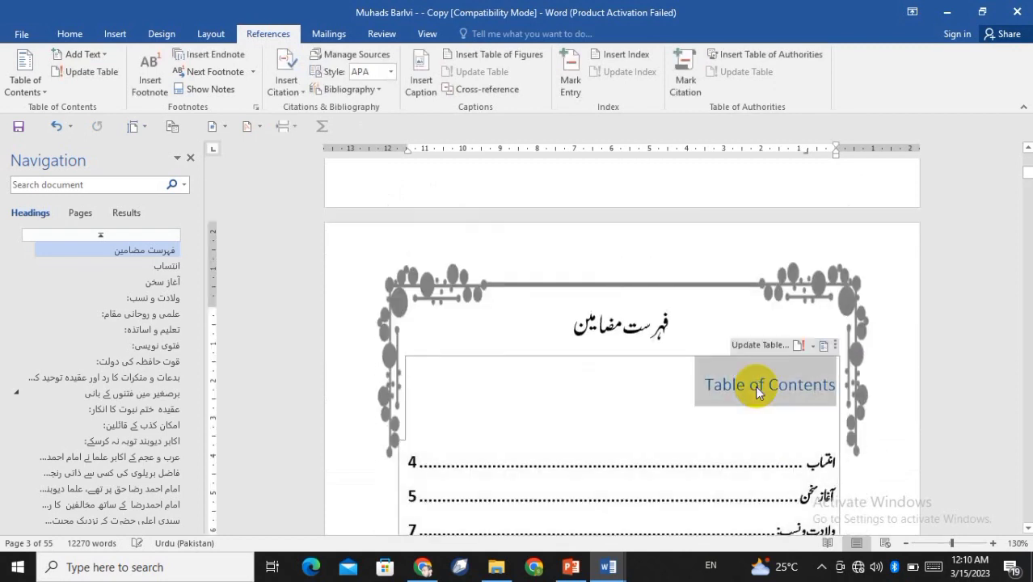
pyautogui.press('BackSpace')
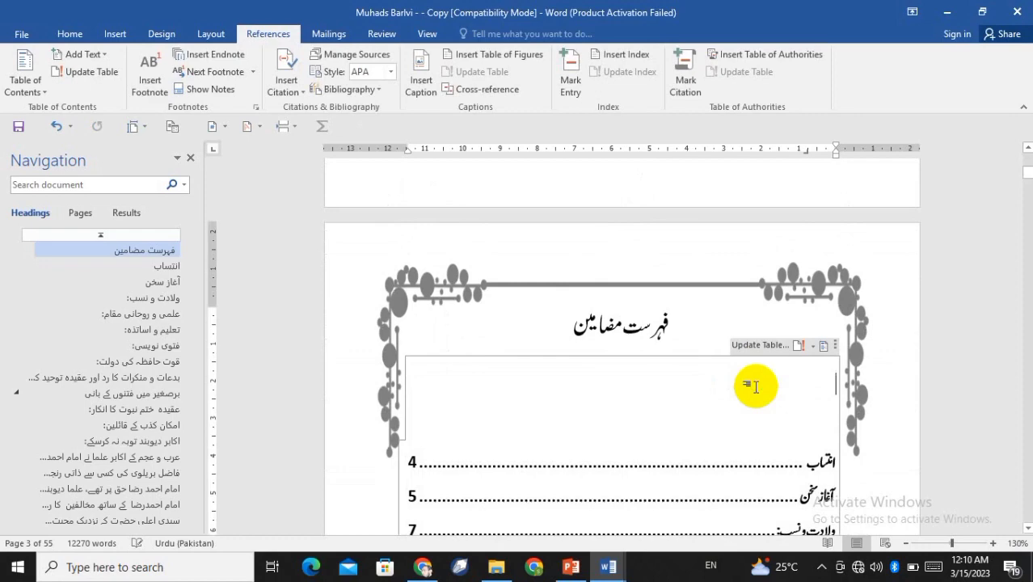
# Step: Remove one of the blank lines above the انتساب entry and undo the extra deletion that merges into that entry
pyautogui.hotkey('shift', 'Down')
pyautogui.hotkey('shift', 'Down')
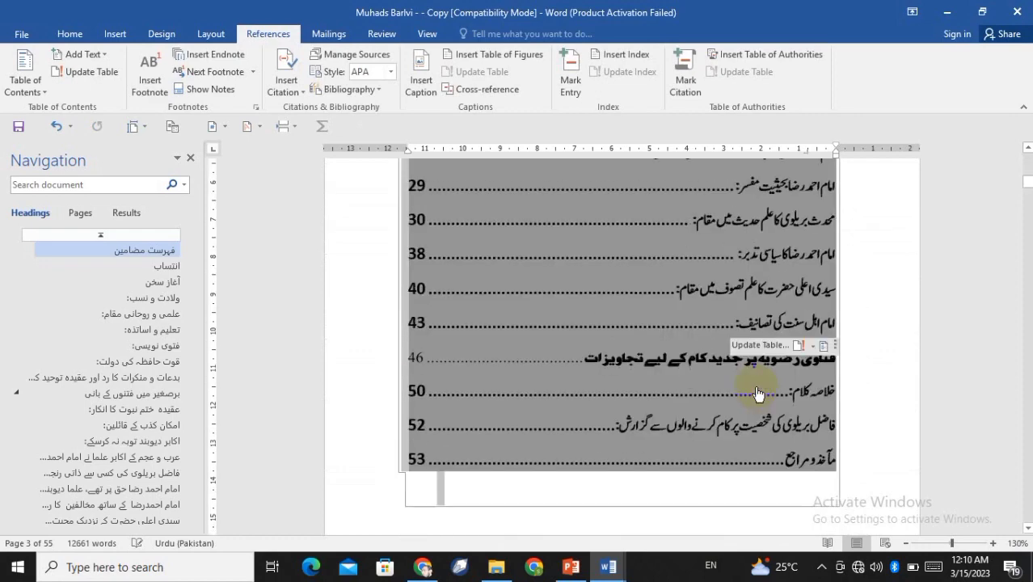
pyautogui.scroll(5, 761, 390)
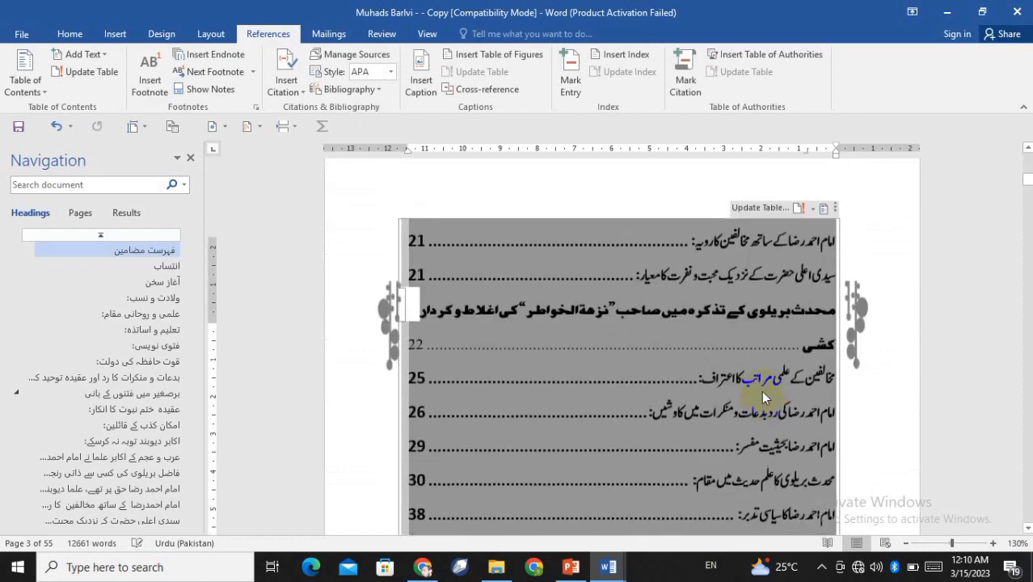
pyautogui.scroll(15, 761, 390)
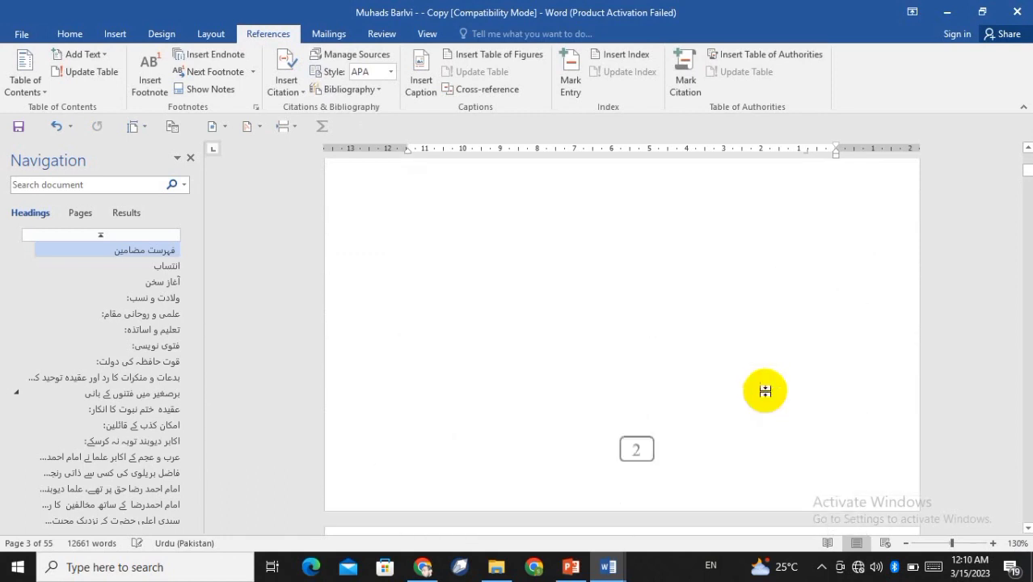
pyautogui.scroll(-2, 766, 391)
pyautogui.scroll(-3, 766, 391)
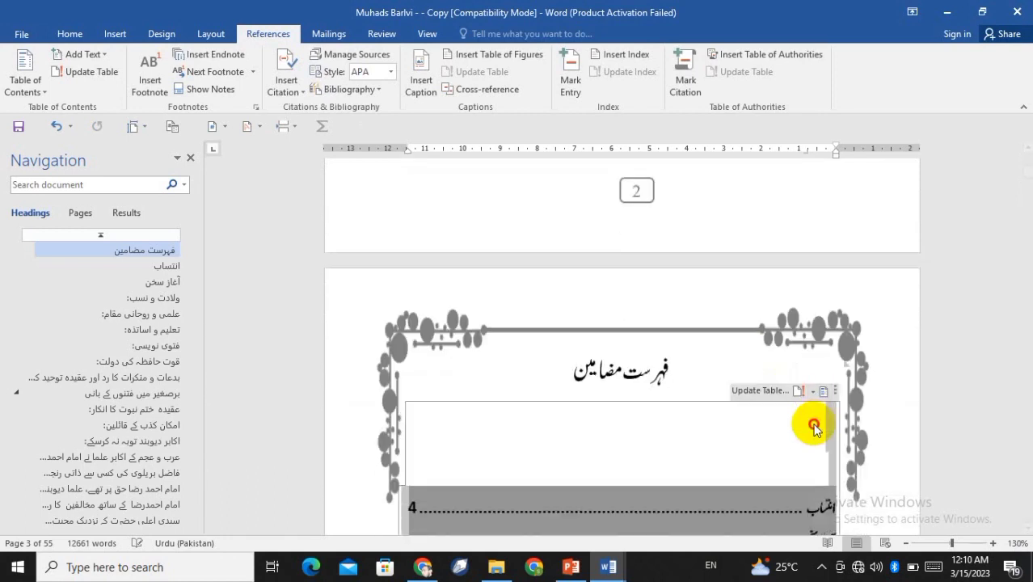
pyautogui.click(815, 424)
pyautogui.doubleClick(815, 424)
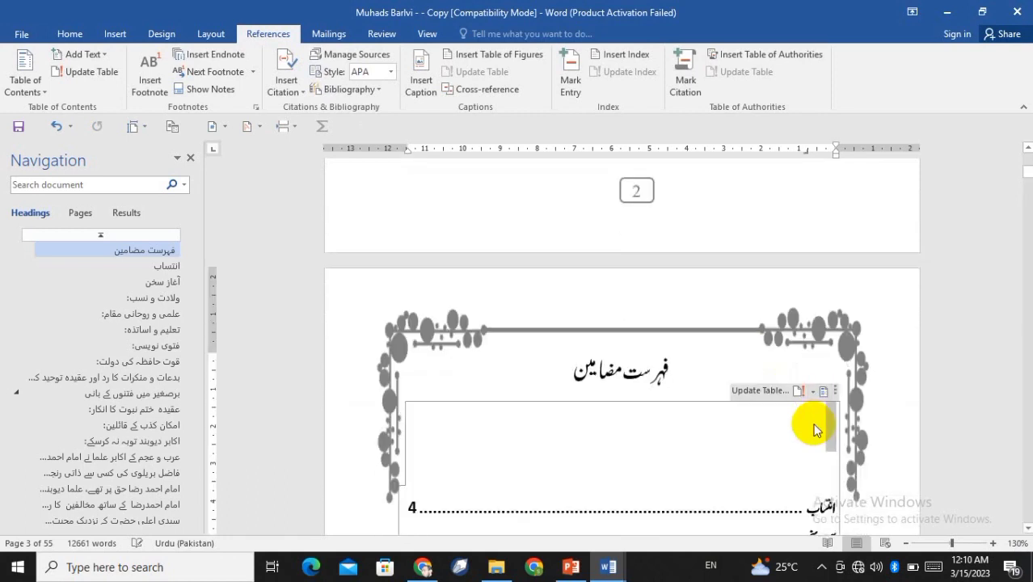
pyautogui.click(815, 424)
pyautogui.press('Delete')
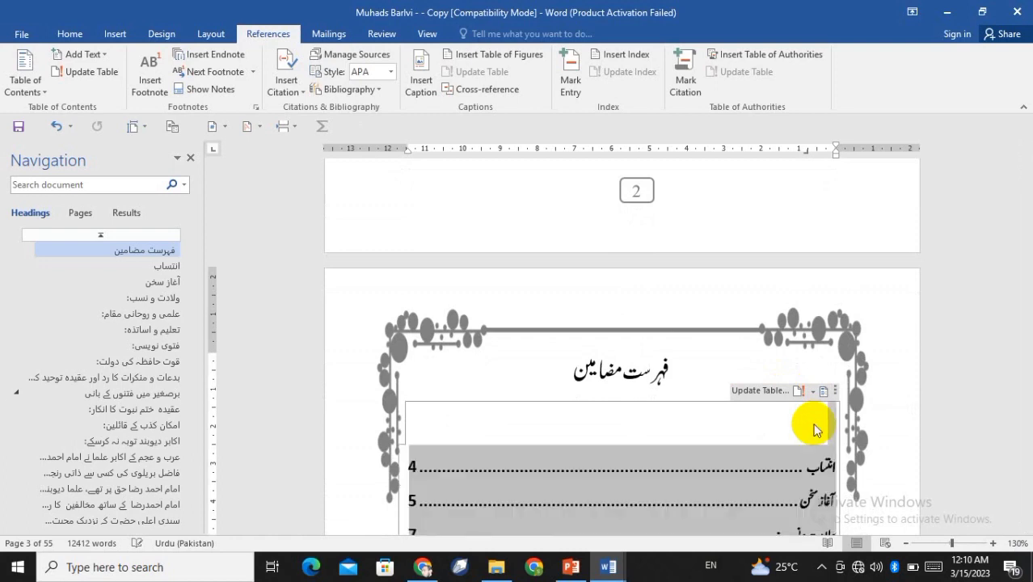
pyautogui.press('Delete')
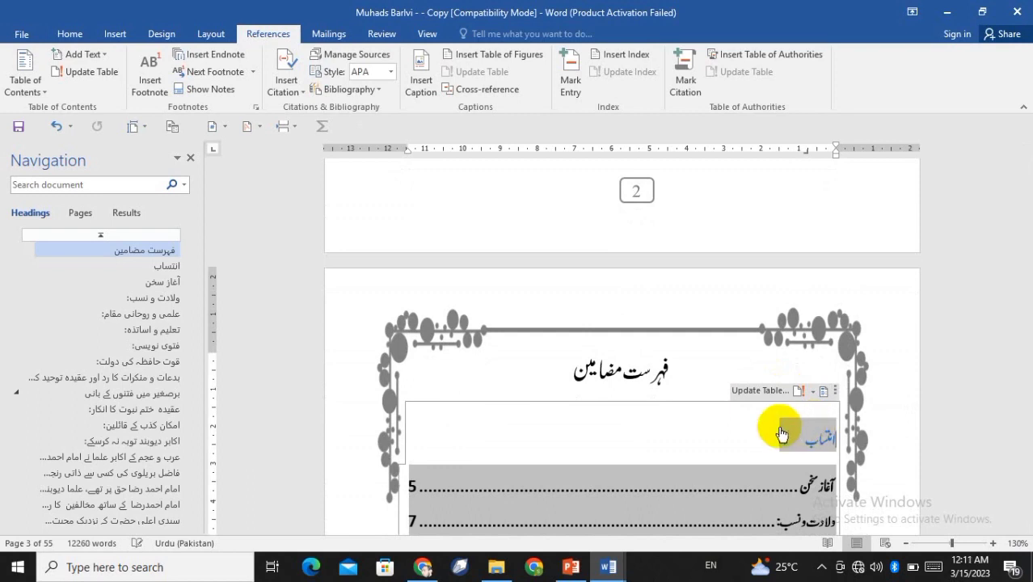
pyautogui.hotkey('ctrl', 'z')
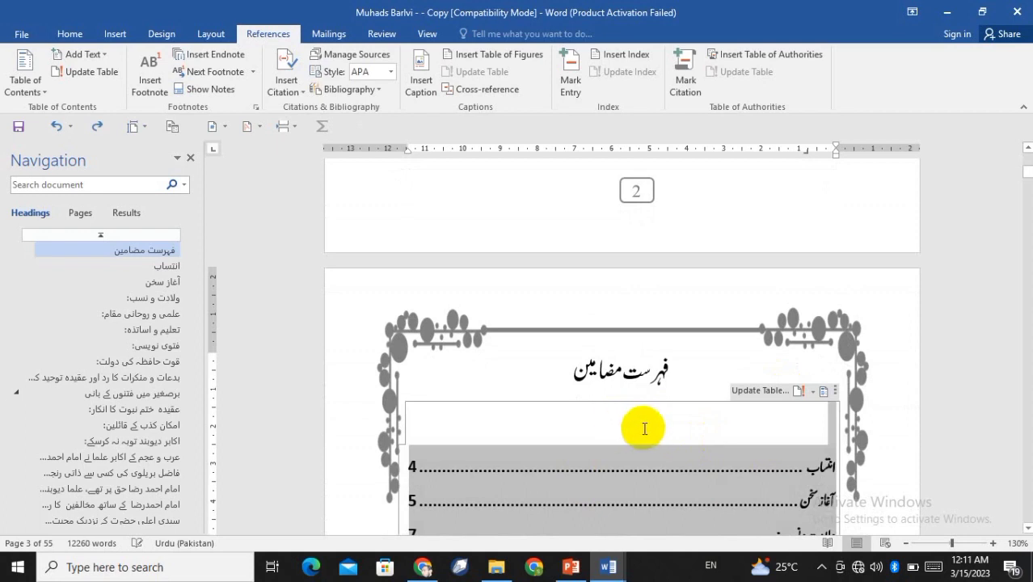
# Step: Review the table of contents, select its entries down to مآخذ و مراجع, and make them bold
pyautogui.scroll(-4, 650, 424)
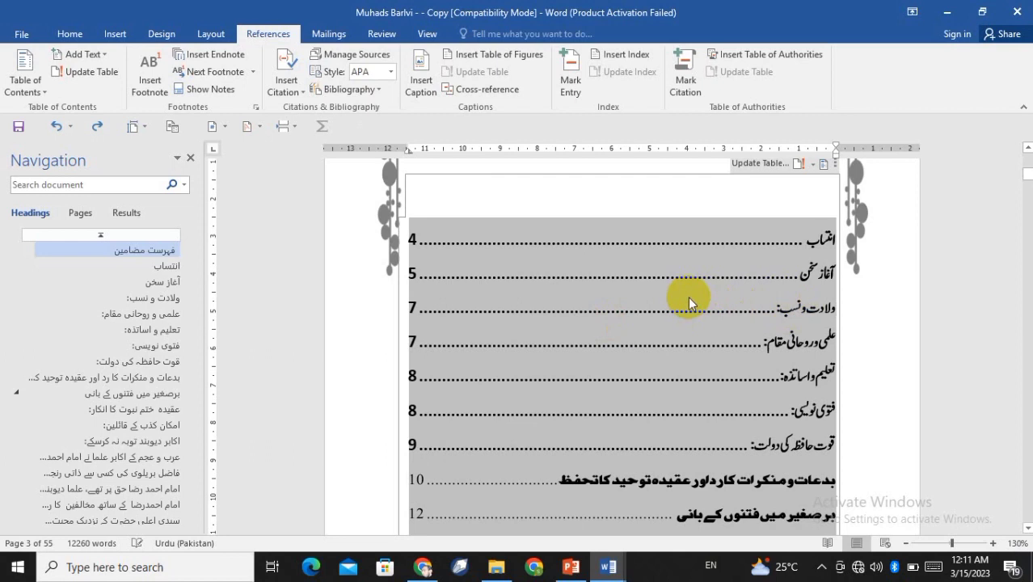
pyautogui.scroll(-3, 691, 298)
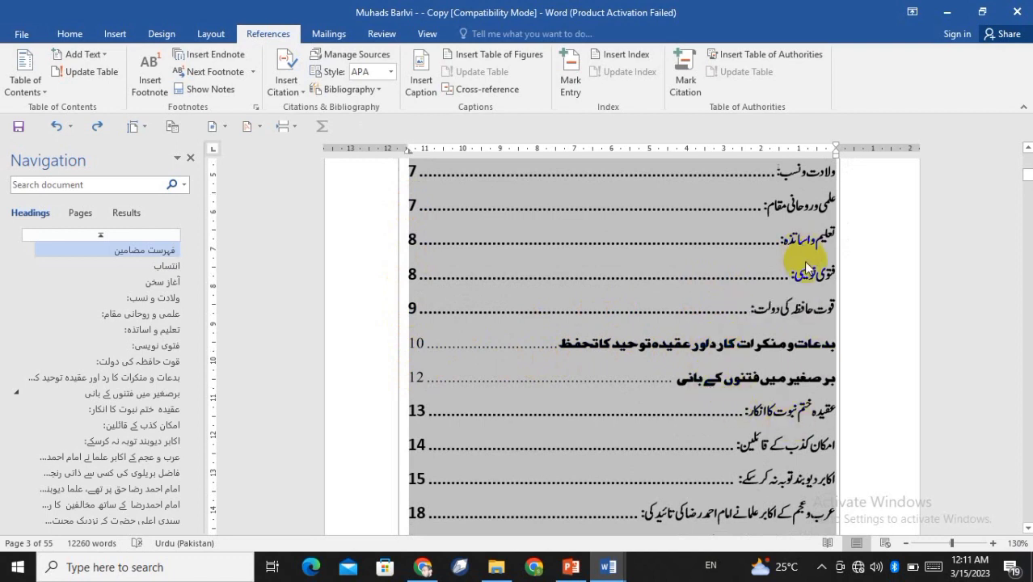
pyautogui.scroll(2, 815, 273)
pyautogui.scroll(1, 814, 273)
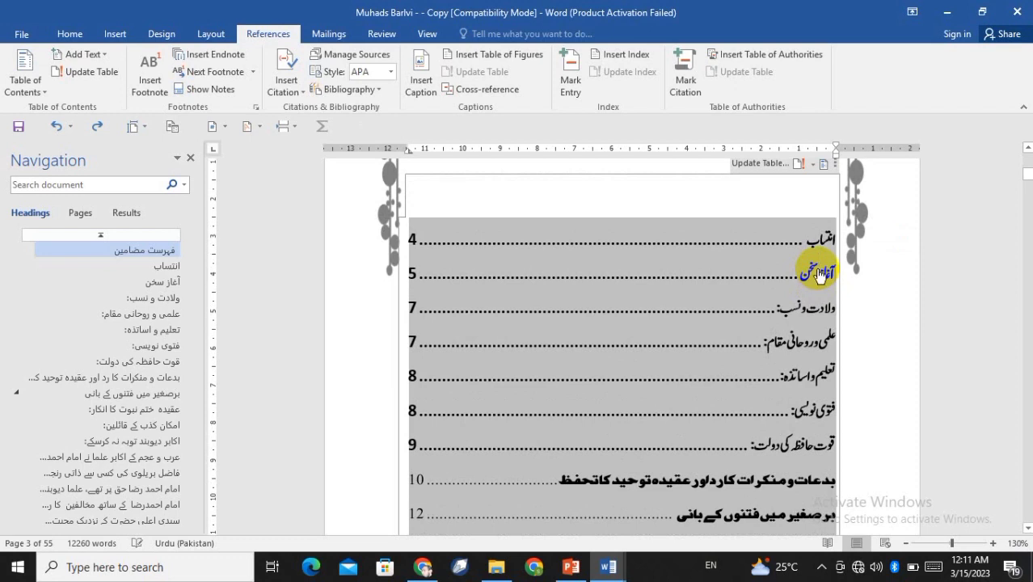
pyautogui.click(819, 274)
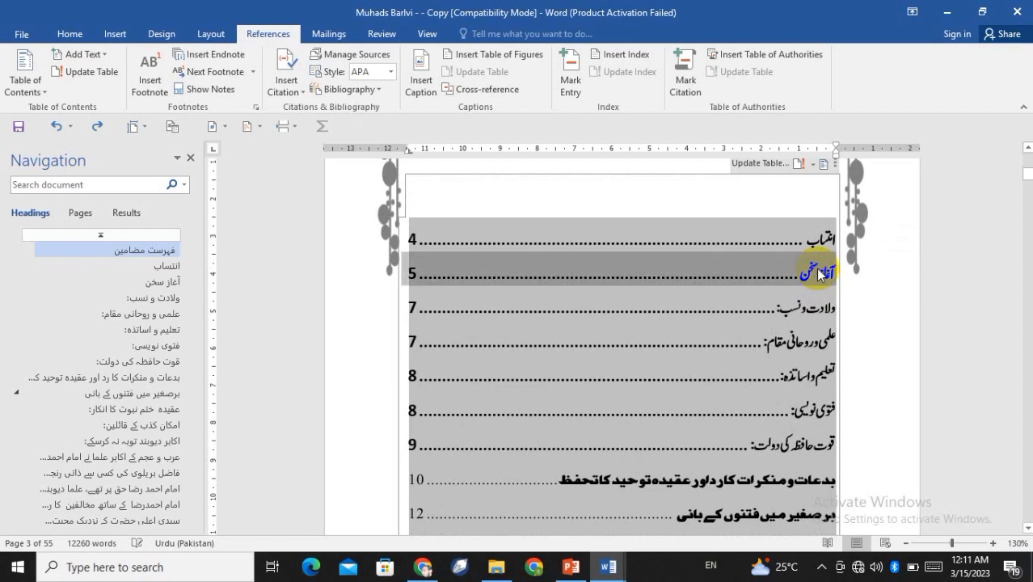
pyautogui.click(817, 269)
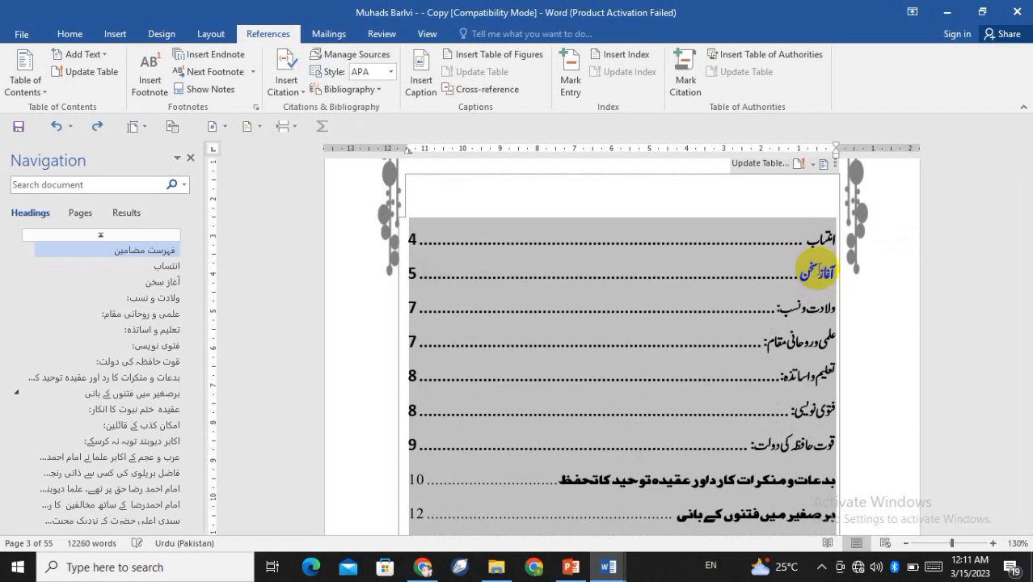
pyautogui.scroll(-1, 819, 275)
pyautogui.scroll(-2, 819, 275)
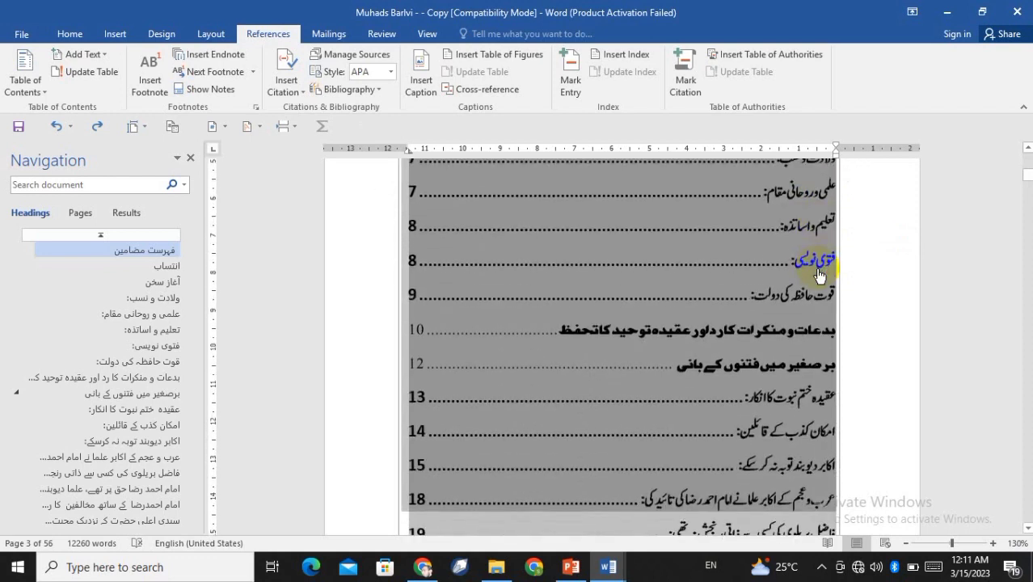
pyautogui.scroll(-6, 818, 275)
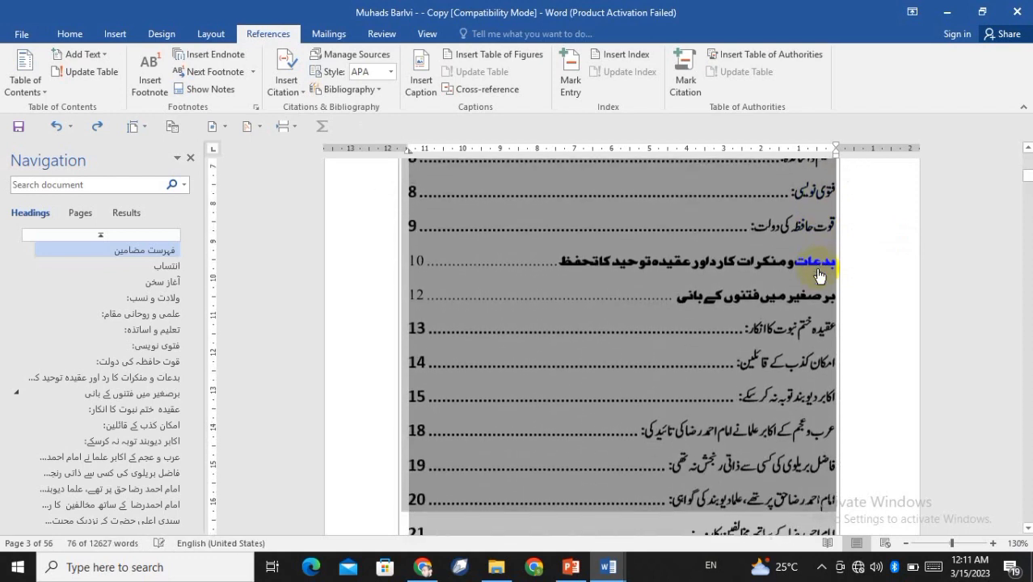
pyautogui.scroll(-5, 819, 275)
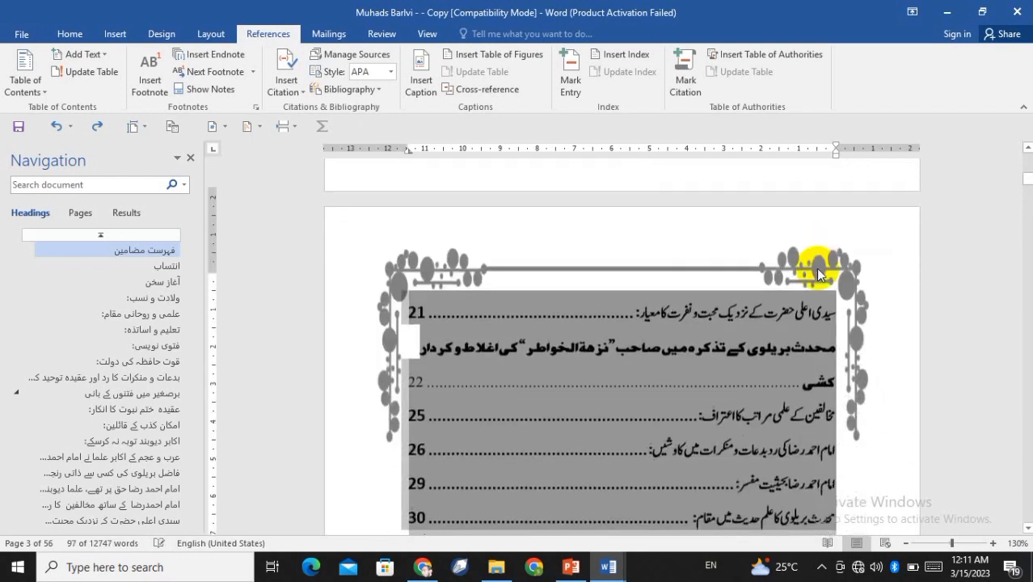
pyautogui.scroll(-2, 818, 274)
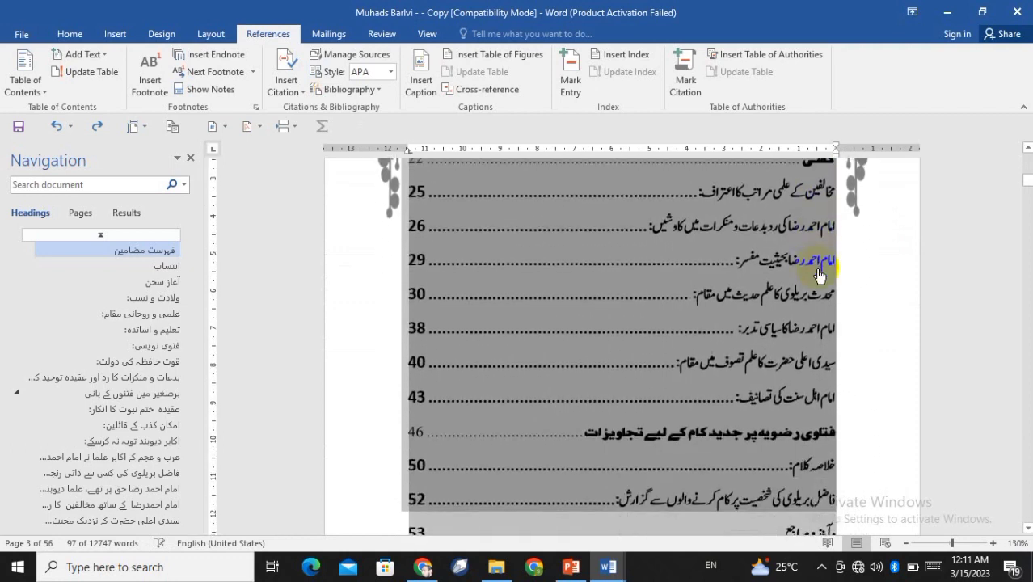
pyautogui.scroll(-3, 819, 275)
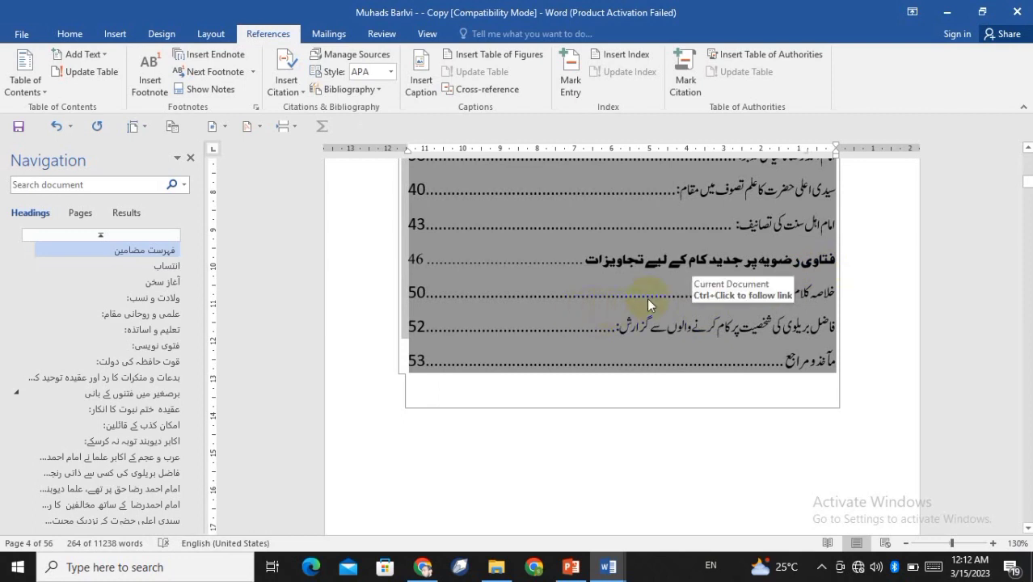
pyautogui.click(69, 34)
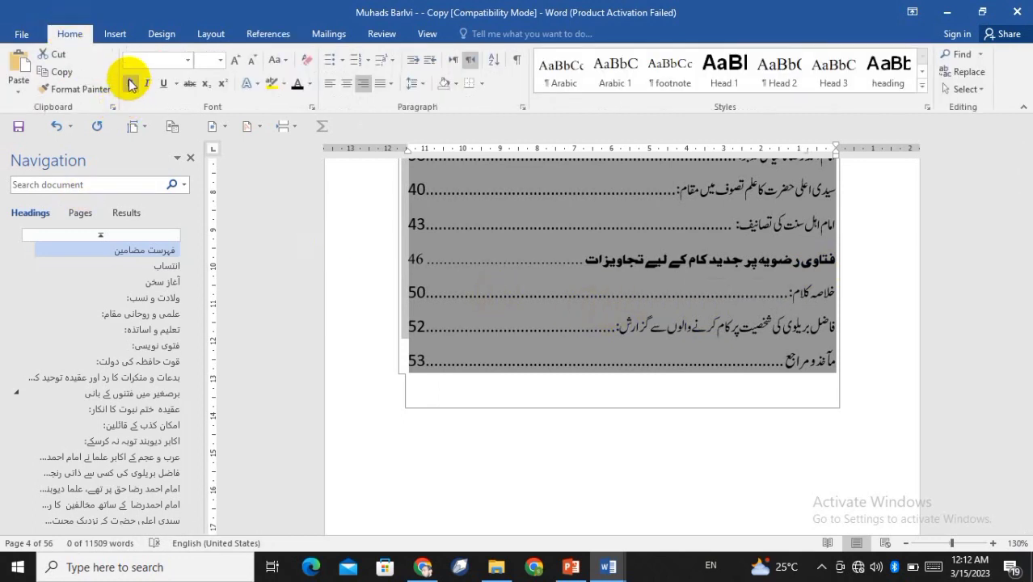
pyautogui.click(129, 83)
# Step: Turn bold off for the selected table of contents entries and back on to compare the two looks
pyautogui.scroll(5, 788, 273)
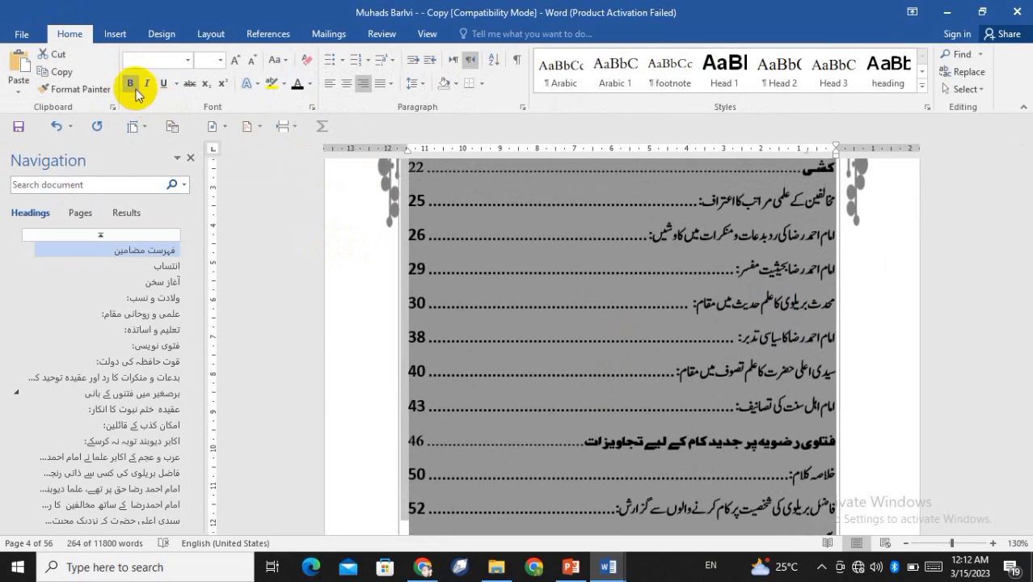
pyautogui.click(132, 86)
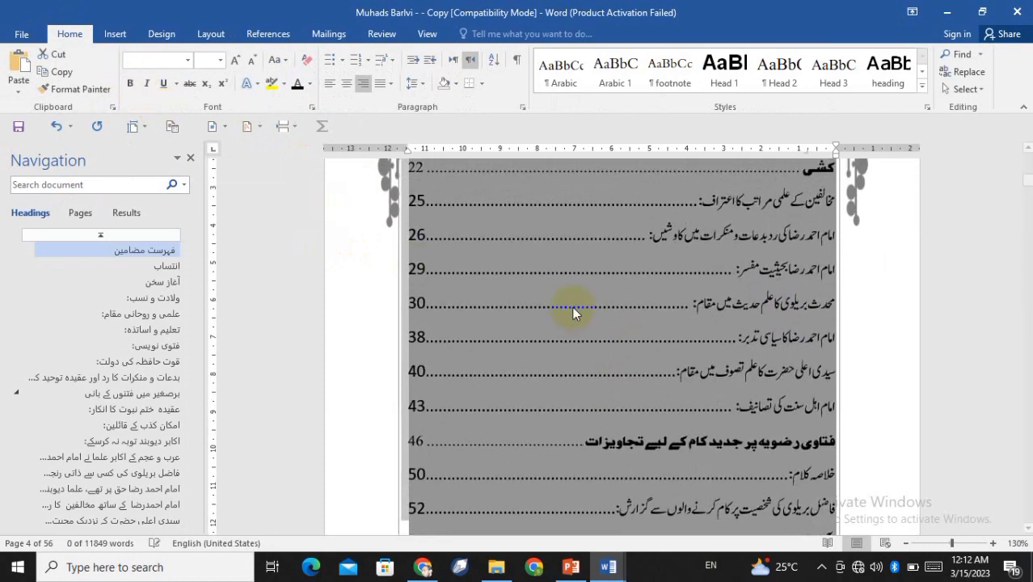
pyautogui.scroll(-3, 572, 305)
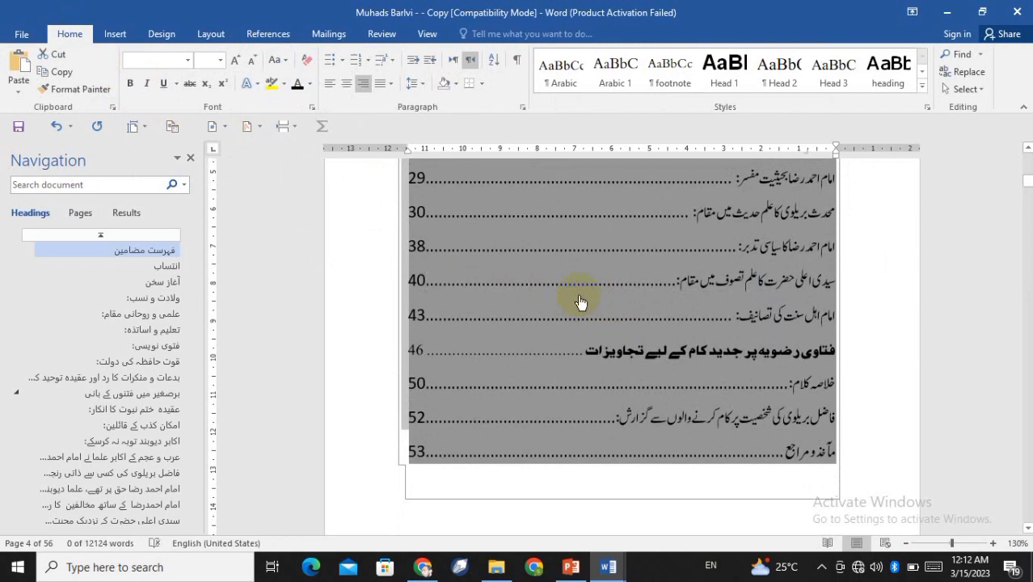
pyautogui.hotkey('ctrl', 'b')
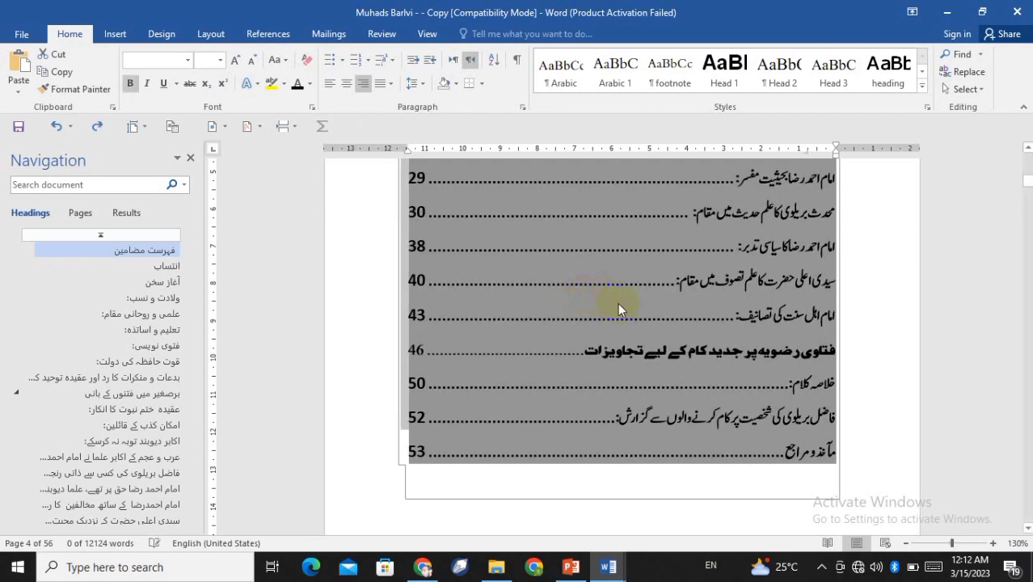
# Step: Undo, reapply and undo again the bold on the selected table of contents entries to compare both looks
pyautogui.hotkey('ctrl', 'z')
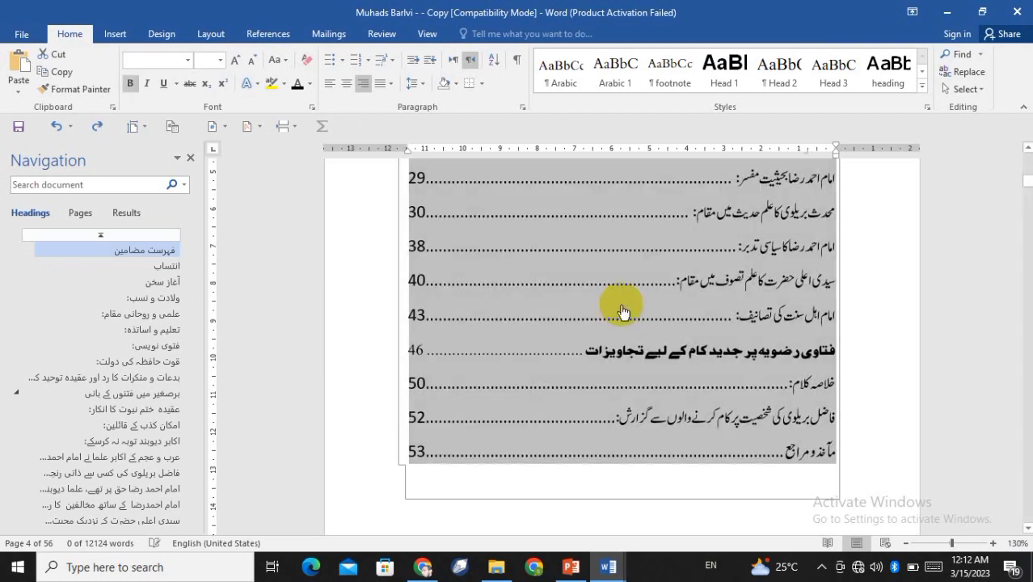
pyautogui.hotkey('ctrl', 'b')
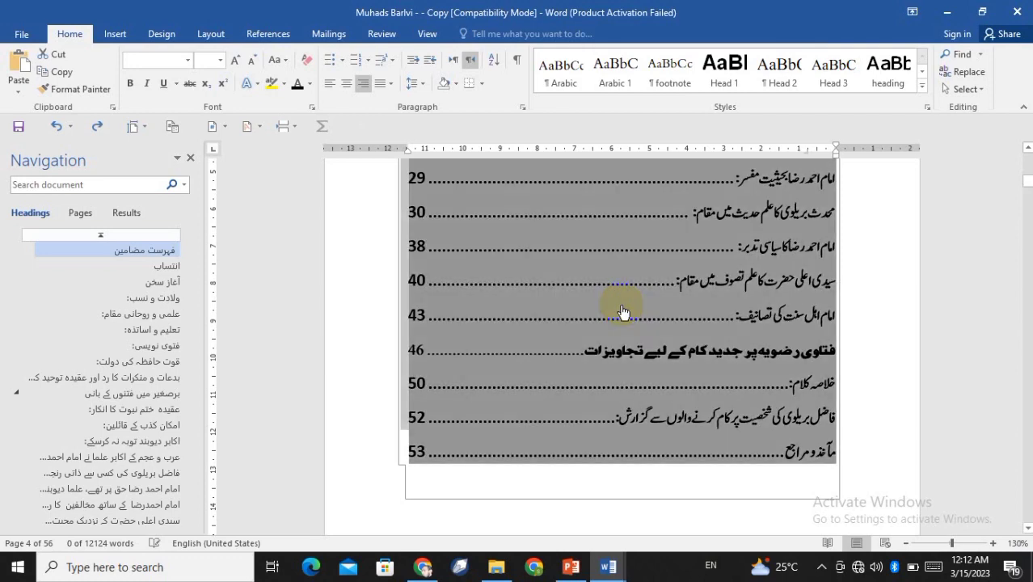
pyautogui.hotkey('ctrl', 'z')
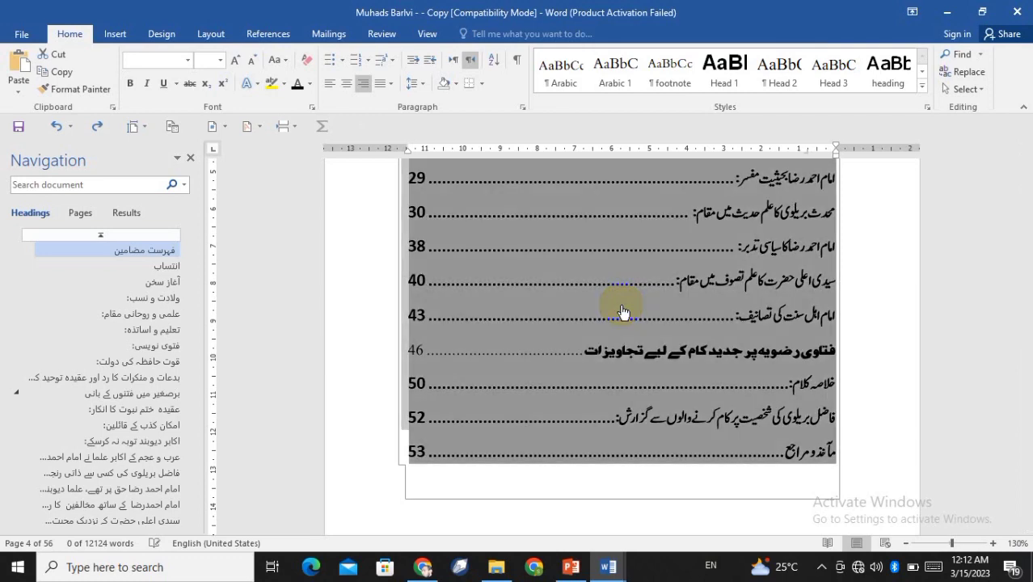
pyautogui.click(618, 311)
# Step: Undo the remaining table of contents edits and its insertion, back to the blank framed page
pyautogui.scroll(5, 586, 309)
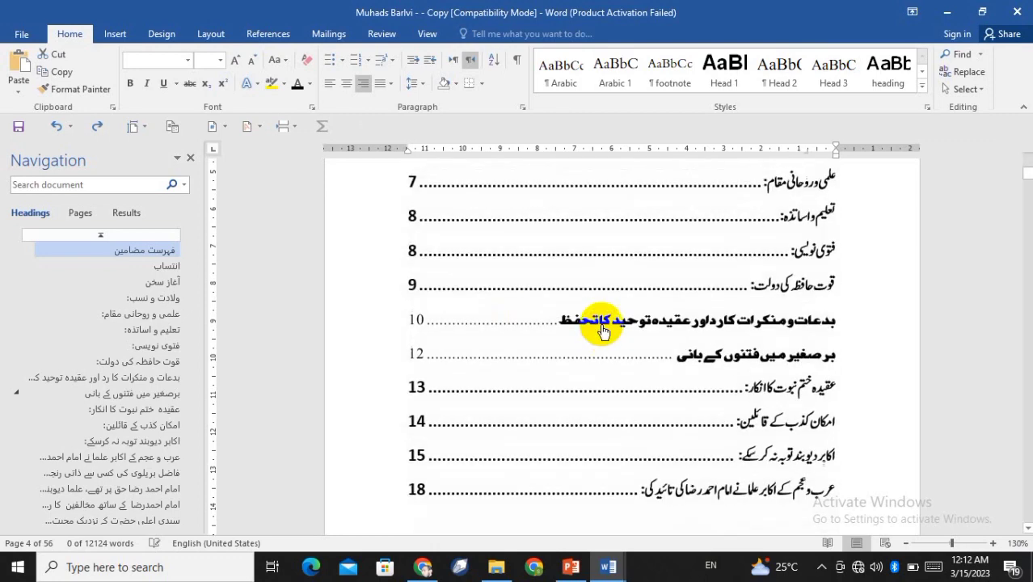
pyautogui.scroll(3, 602, 330)
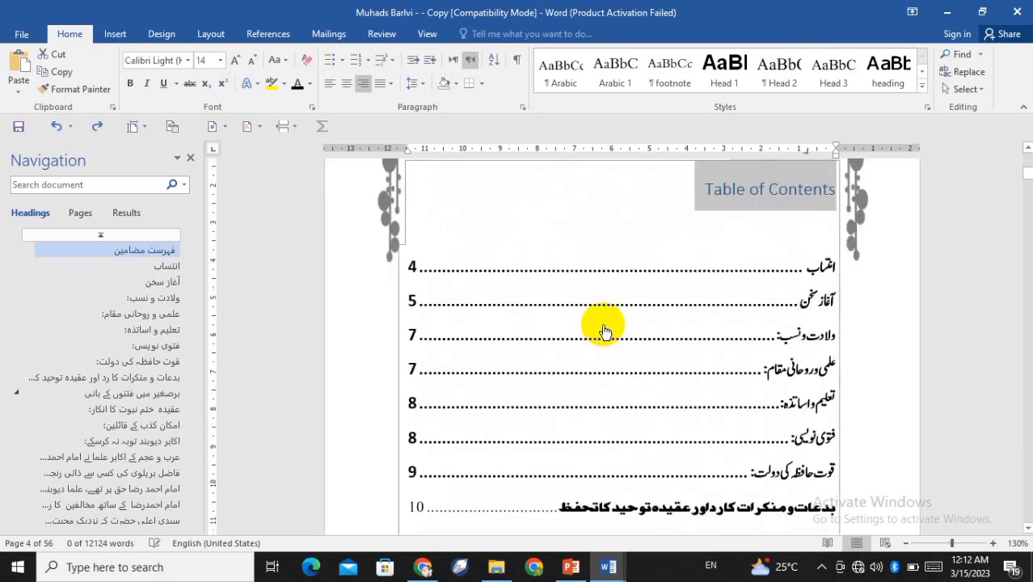
pyautogui.hotkey('ctrl', 'z')
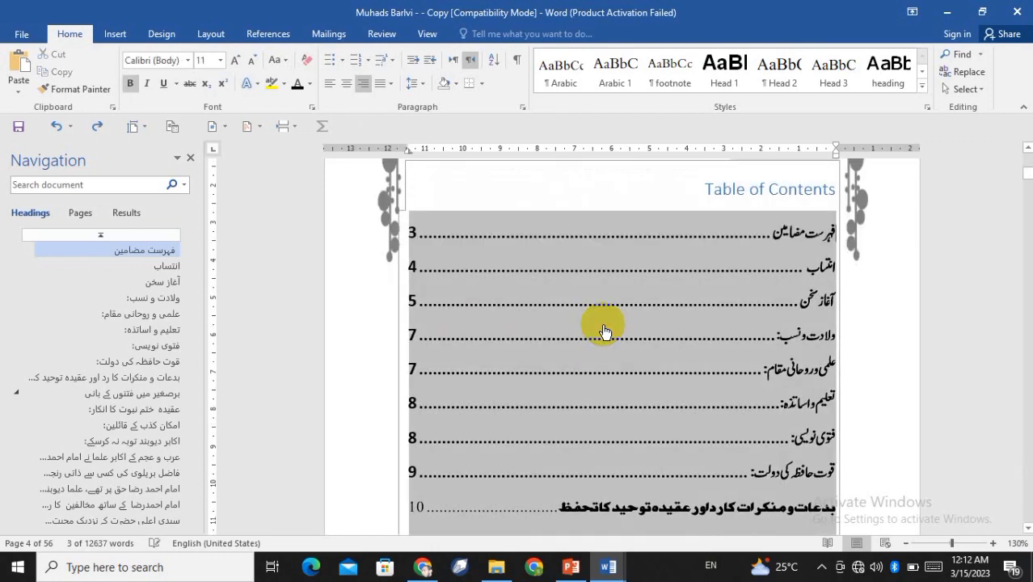
pyautogui.hotkey('ctrl', 'z')
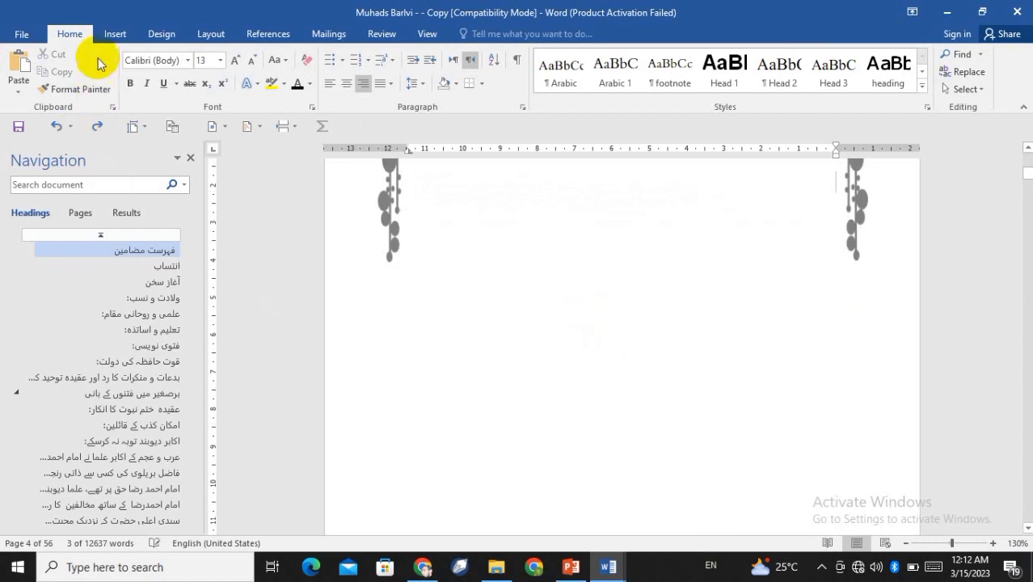
# Step: Open the custom table of contents settings and check the options for which styles build it, cancelling those options
pyautogui.click(266, 33)
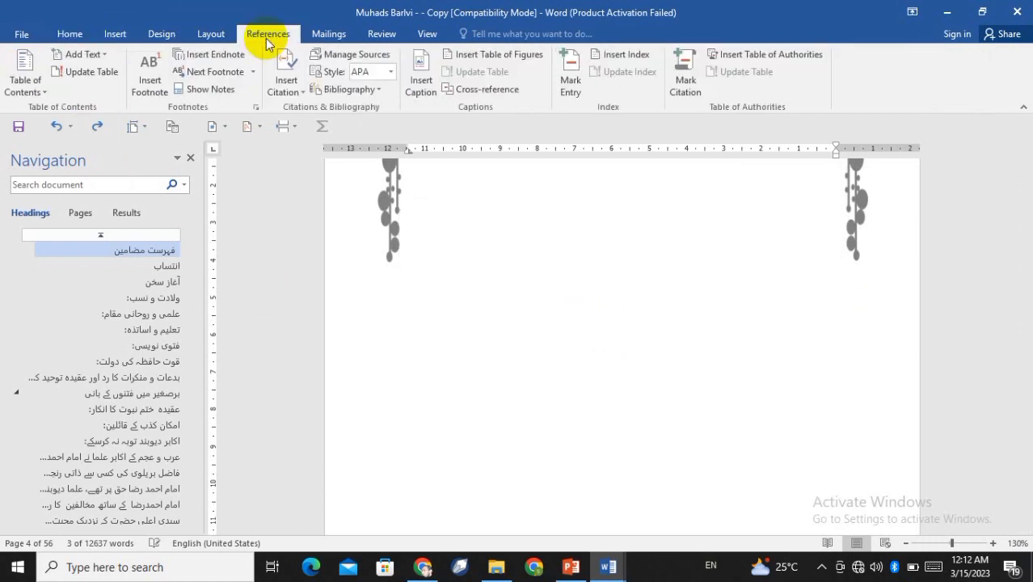
pyautogui.click(39, 93)
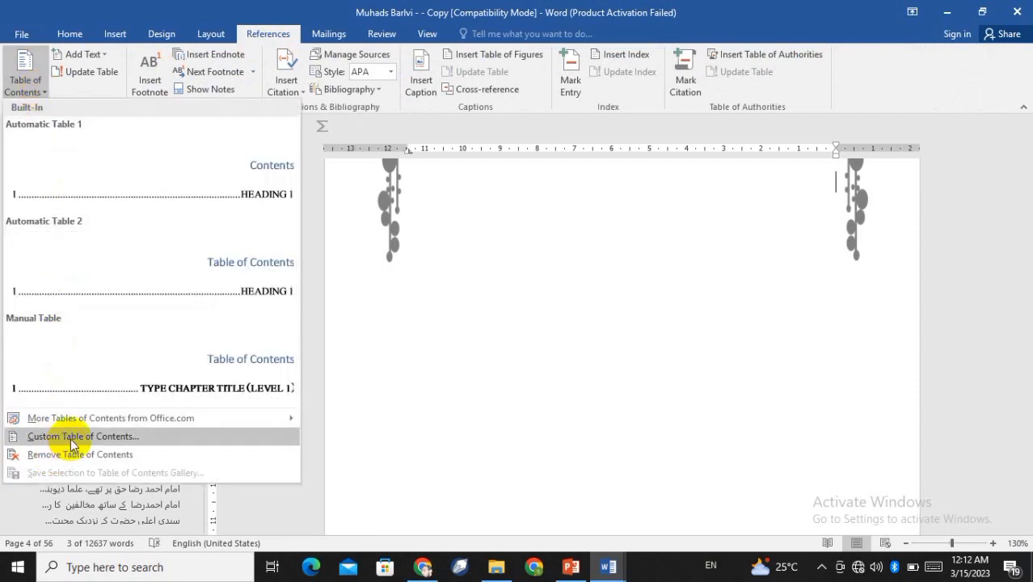
pyautogui.click(128, 436)
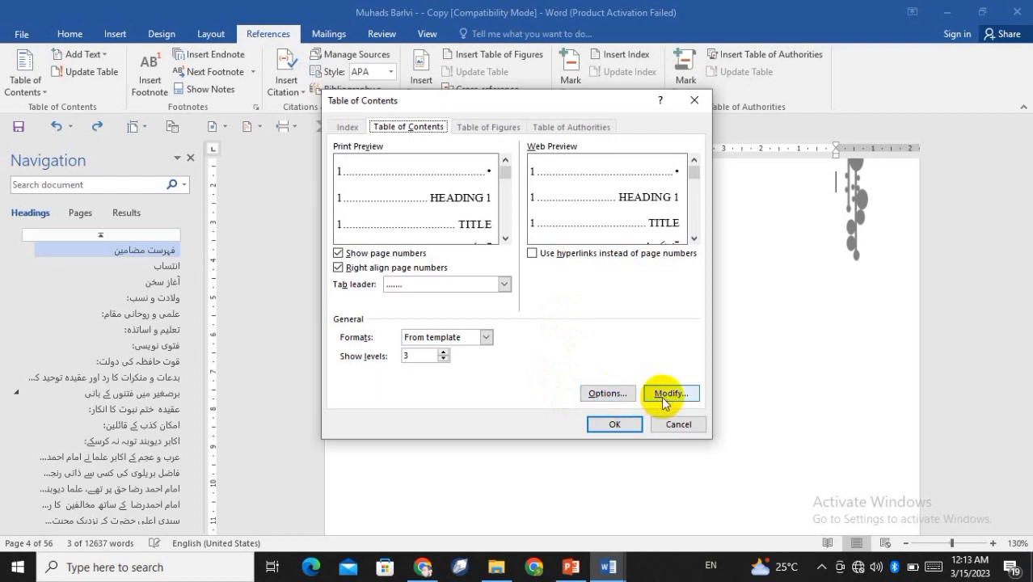
pyautogui.click(607, 394)
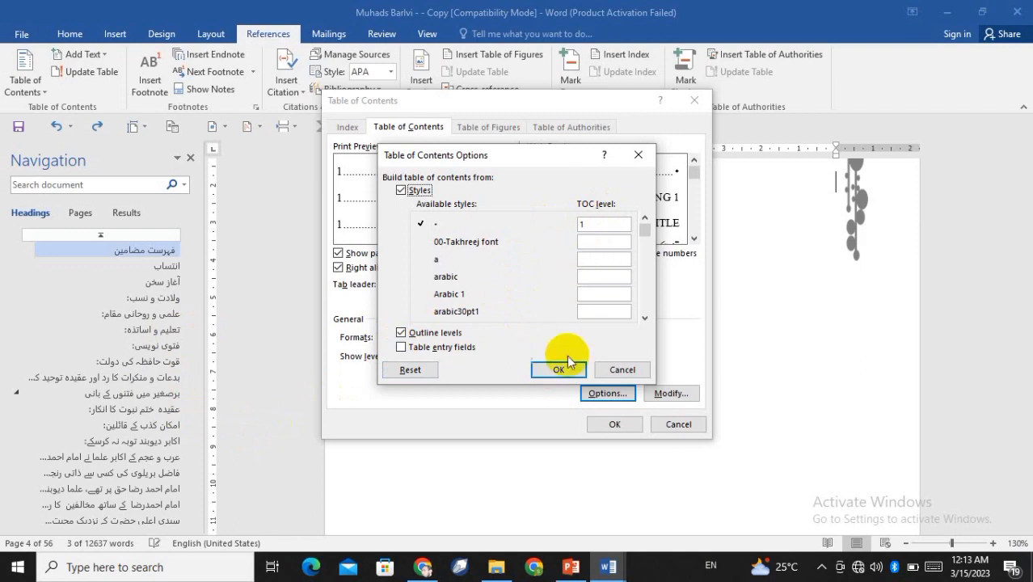
pyautogui.click(611, 371)
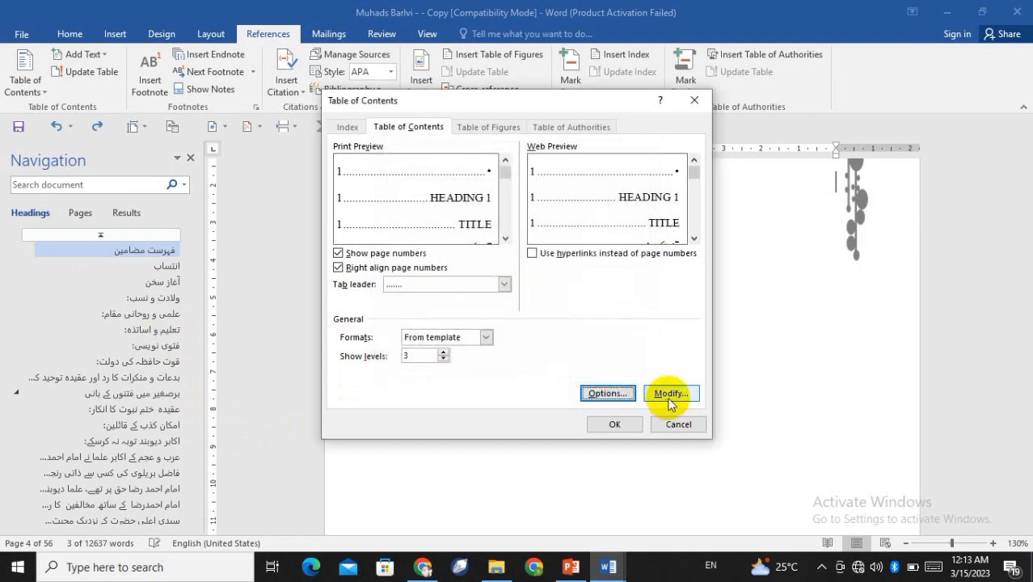
# Step: Open the TOC 1 style for modification and set its font size to 17 pt
pyautogui.click(670, 395)
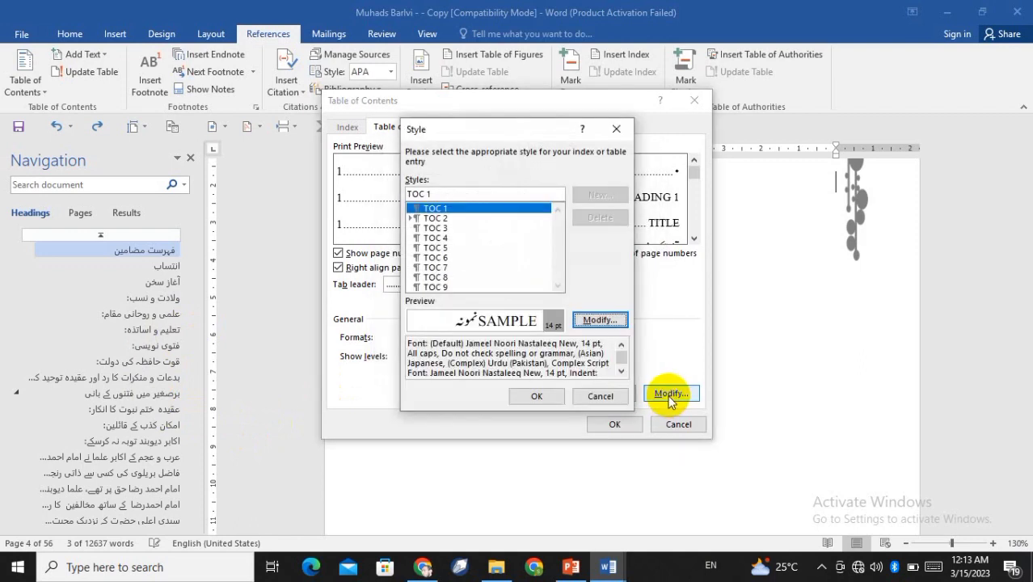
pyautogui.click(600, 321)
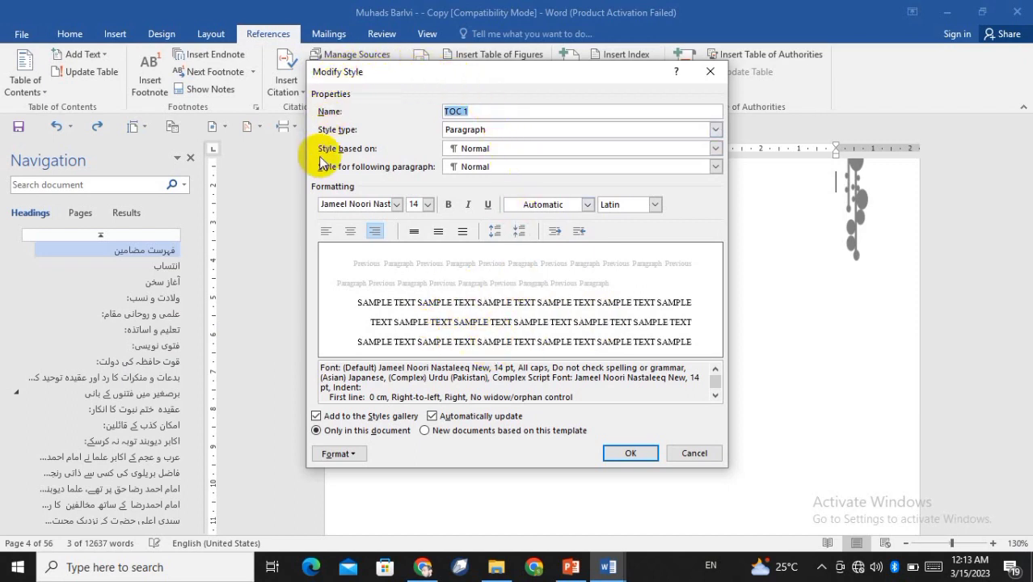
pyautogui.click(413, 204)
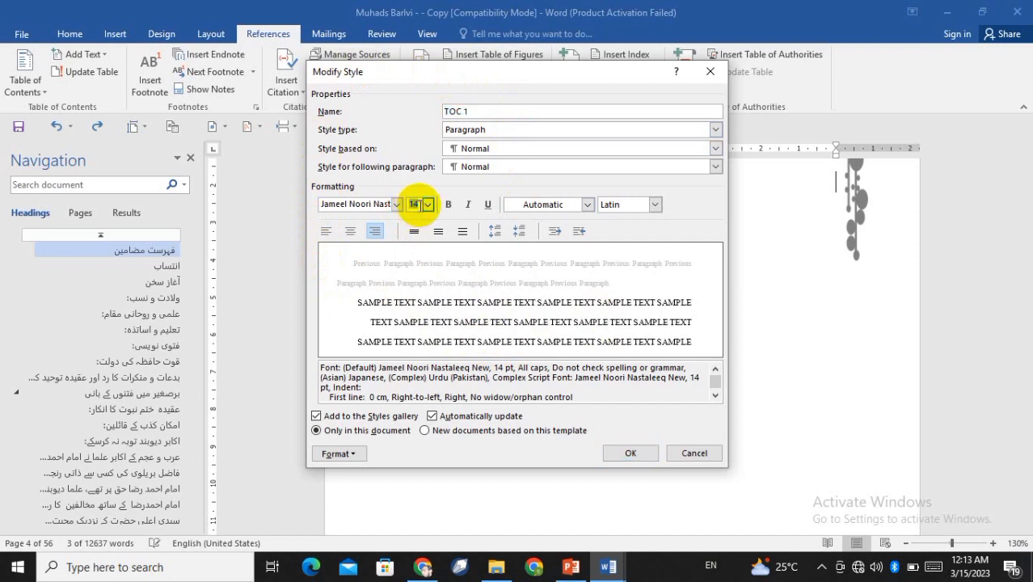
pyautogui.write('17')
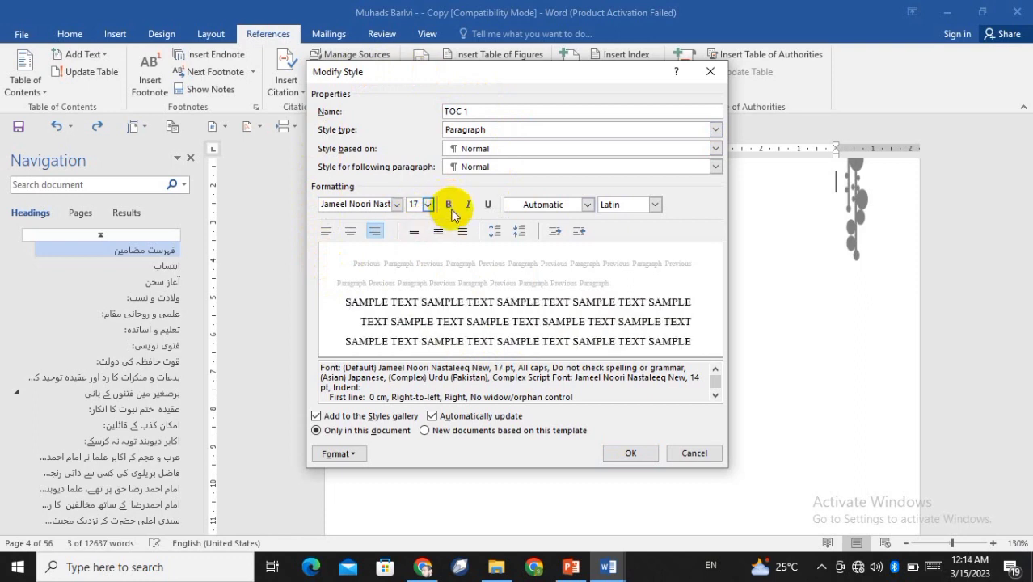
# Step: Try bold and underline on the TOC 1 style, switching each one off again
pyautogui.click(450, 205)
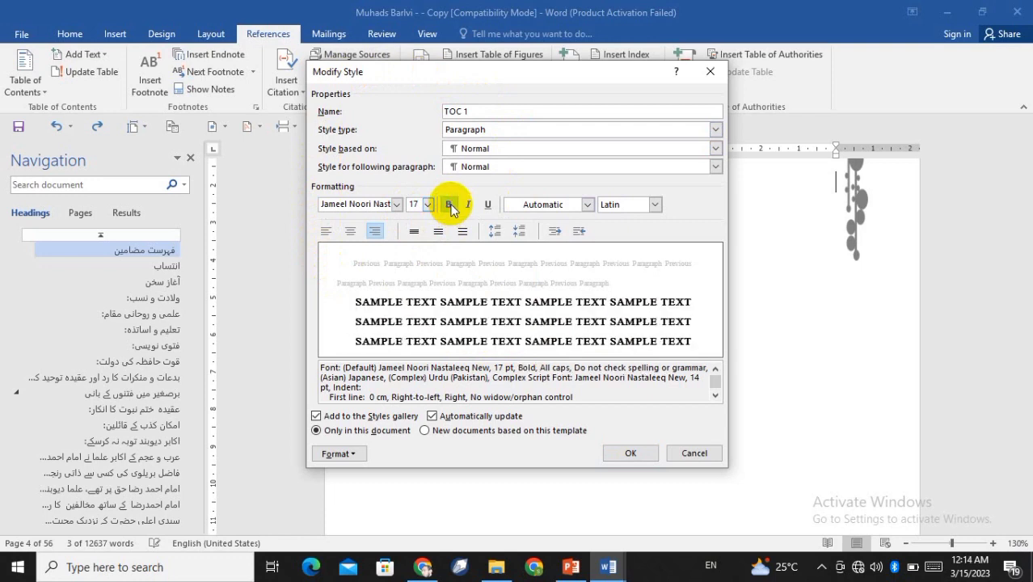
pyautogui.click(450, 206)
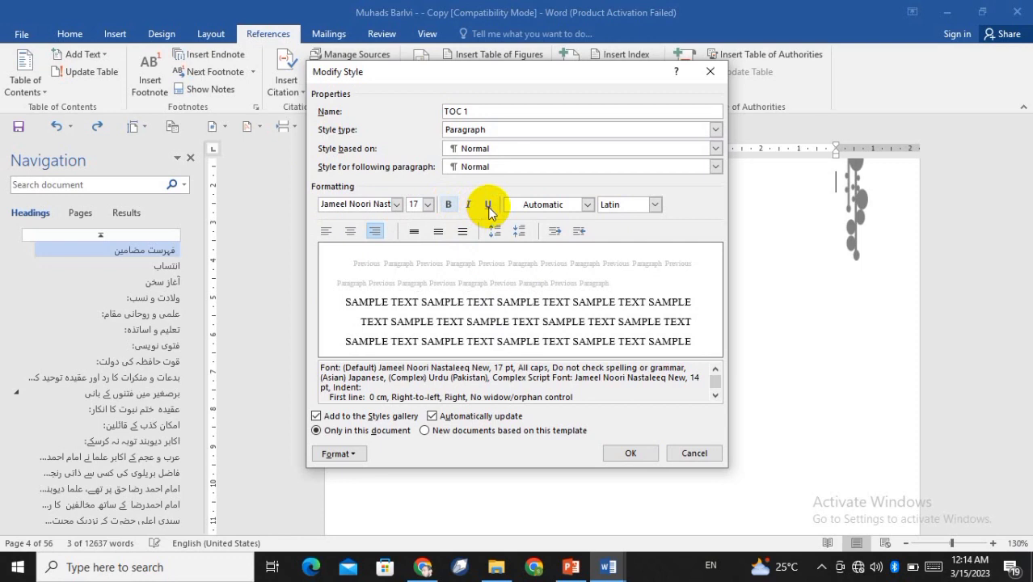
pyautogui.click(488, 208)
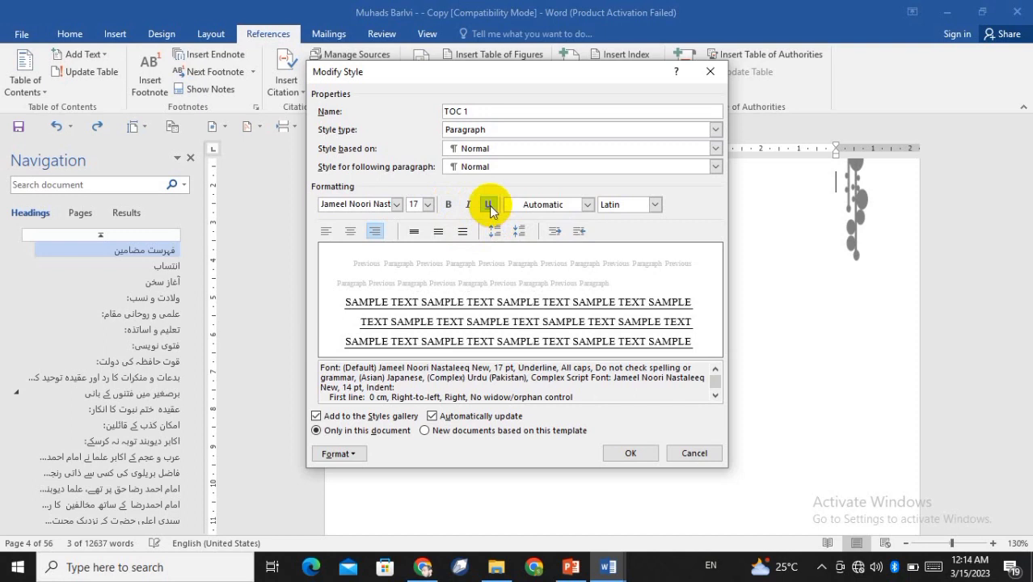
pyautogui.click(489, 205)
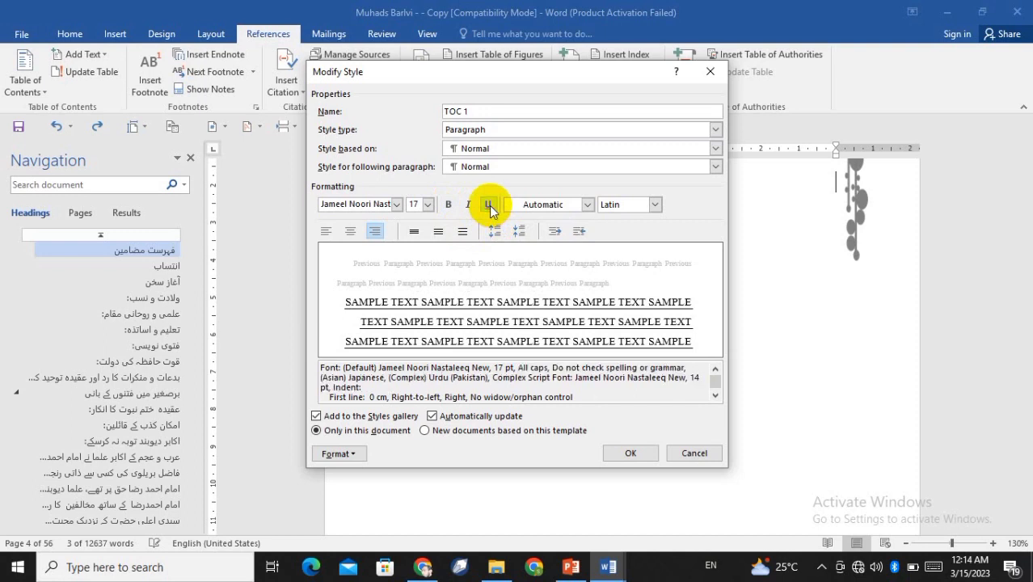
# Step: Reselect Jameel Noori Nastaleeq New as the TOC 1 font, and try other text alignments before restoring right alignment
pyautogui.click(398, 205)
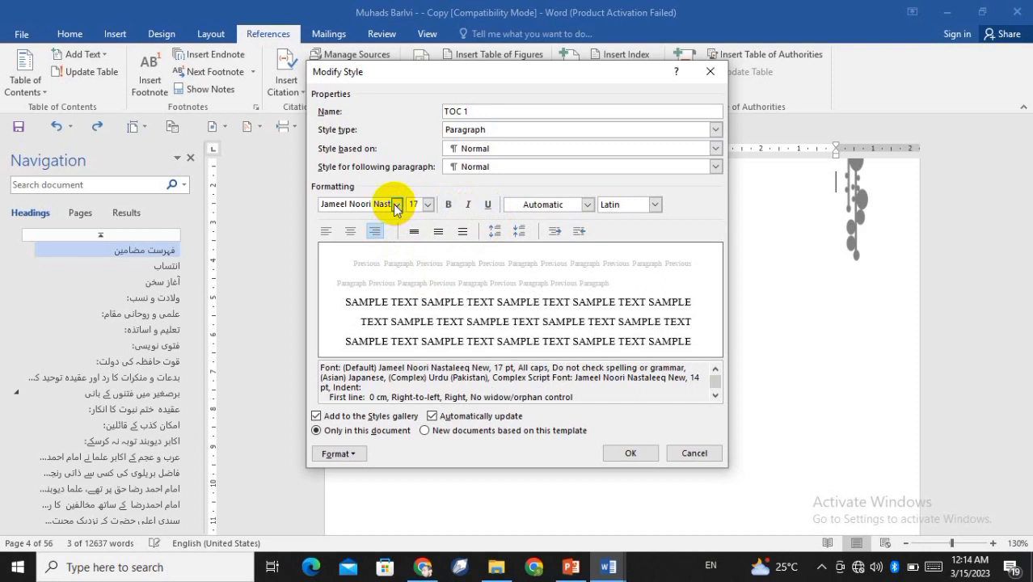
pyautogui.click(396, 205)
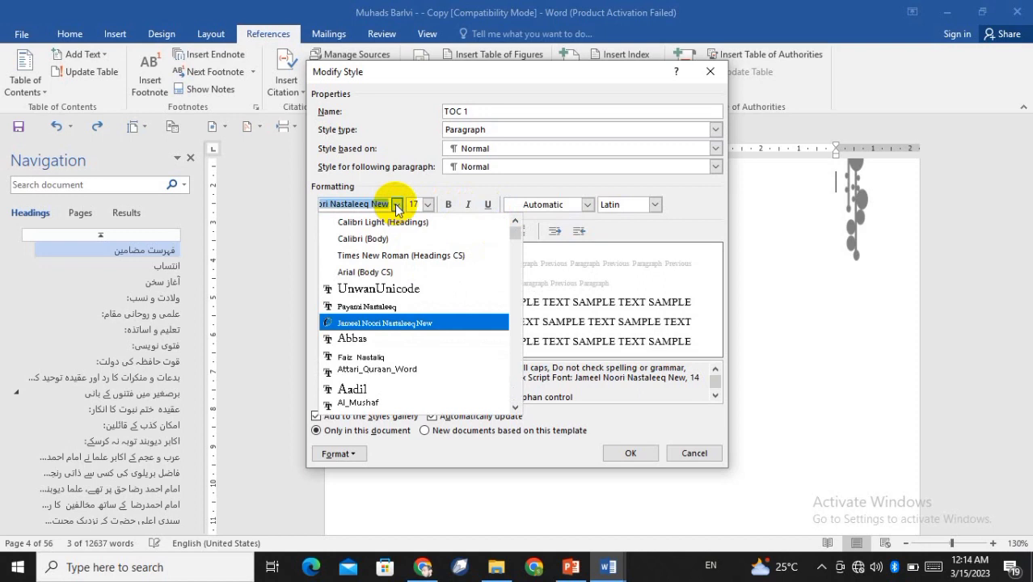
pyautogui.click(406, 325)
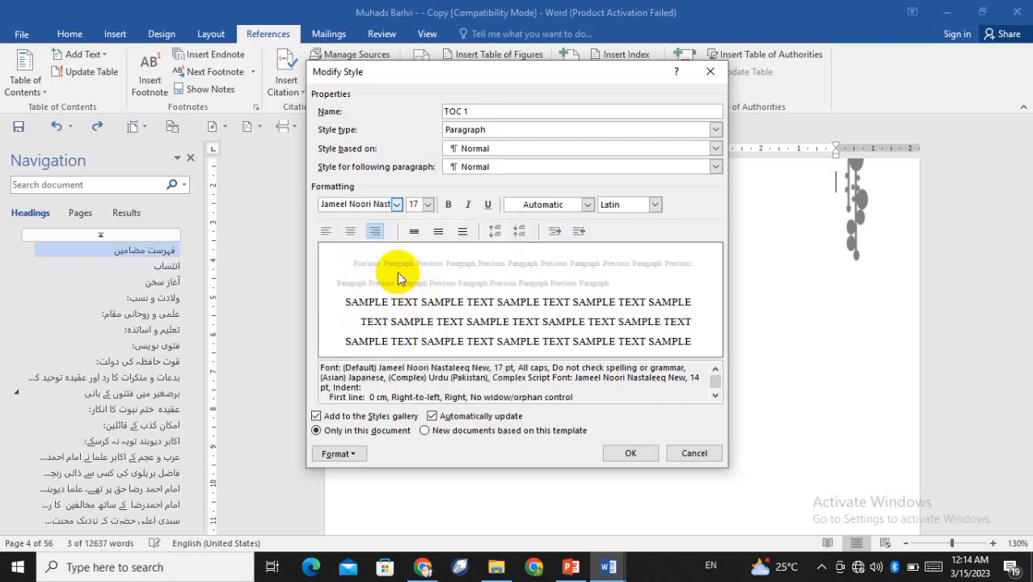
pyautogui.click(348, 233)
pyautogui.click(327, 233)
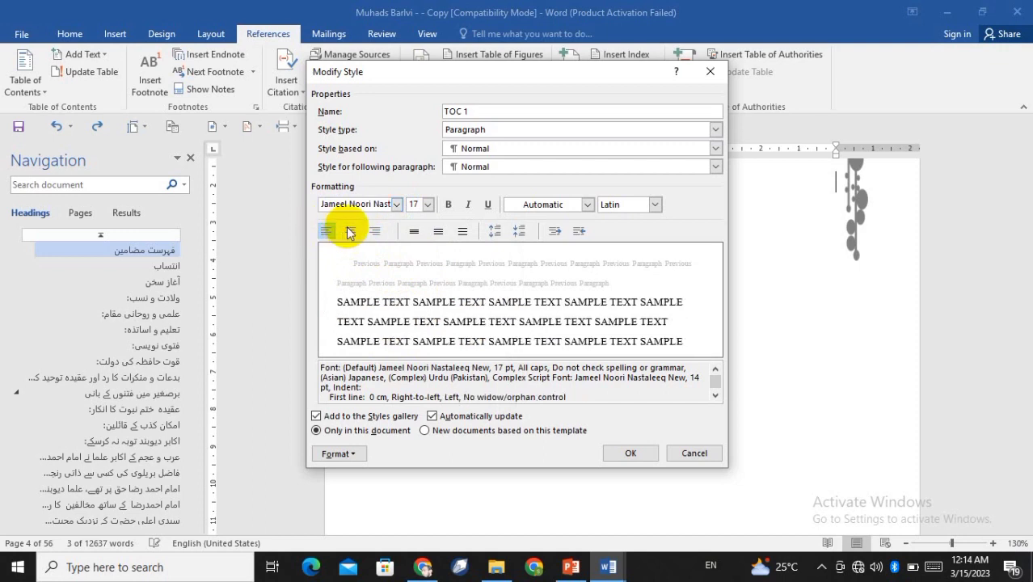
pyautogui.click(375, 231)
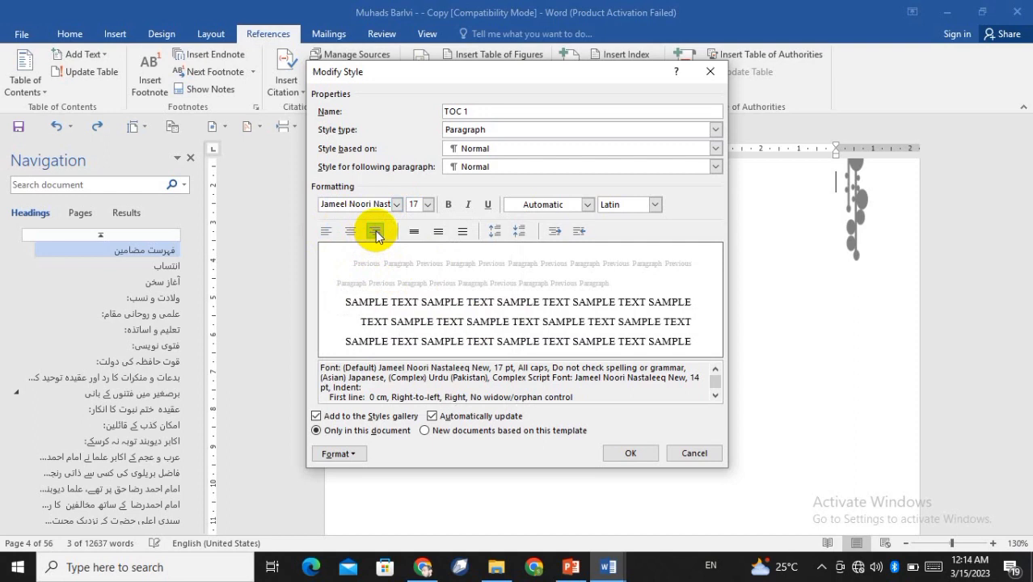
# Step: Review the TOC 1 style's paragraph settings, keep special indentation at (none), and accept them
pyautogui.click(337, 455)
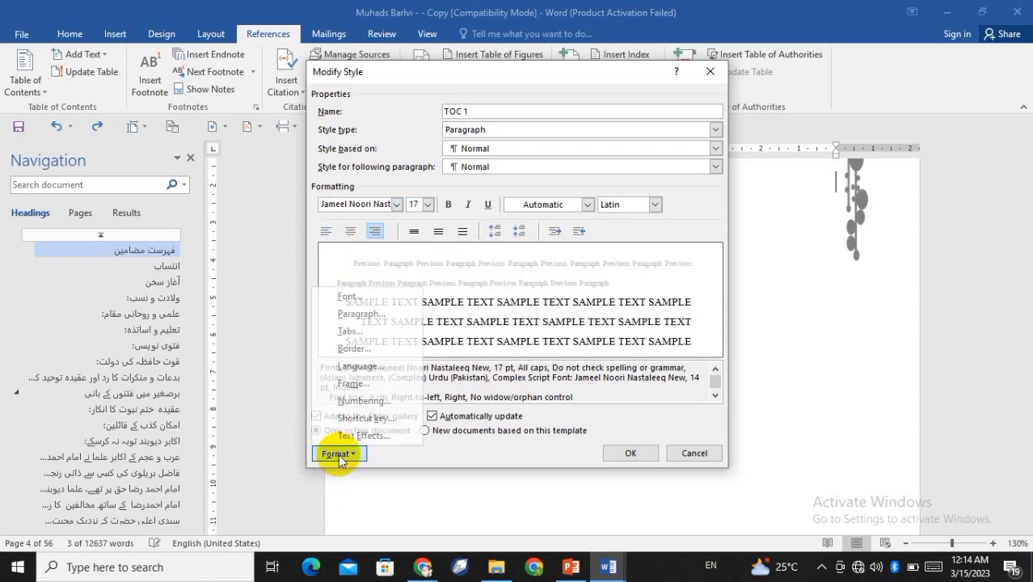
pyautogui.click(360, 314)
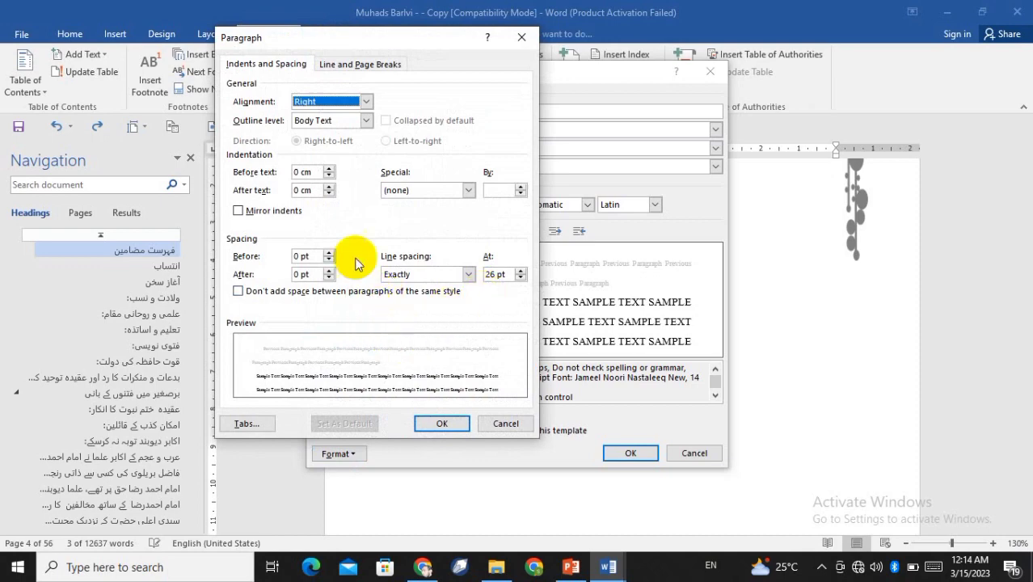
pyautogui.click(350, 65)
pyautogui.click(261, 64)
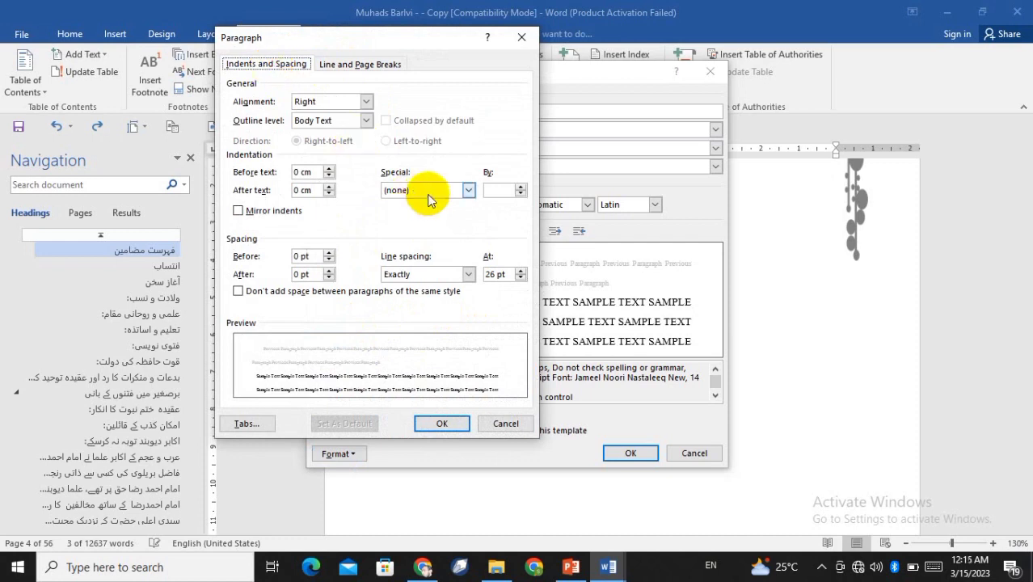
pyautogui.click(468, 192)
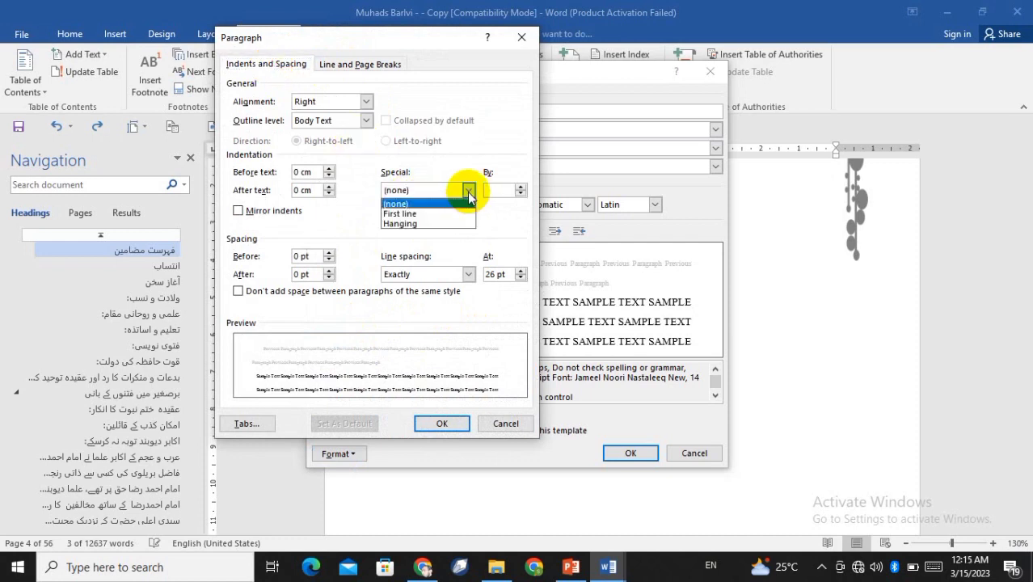
pyautogui.click(422, 205)
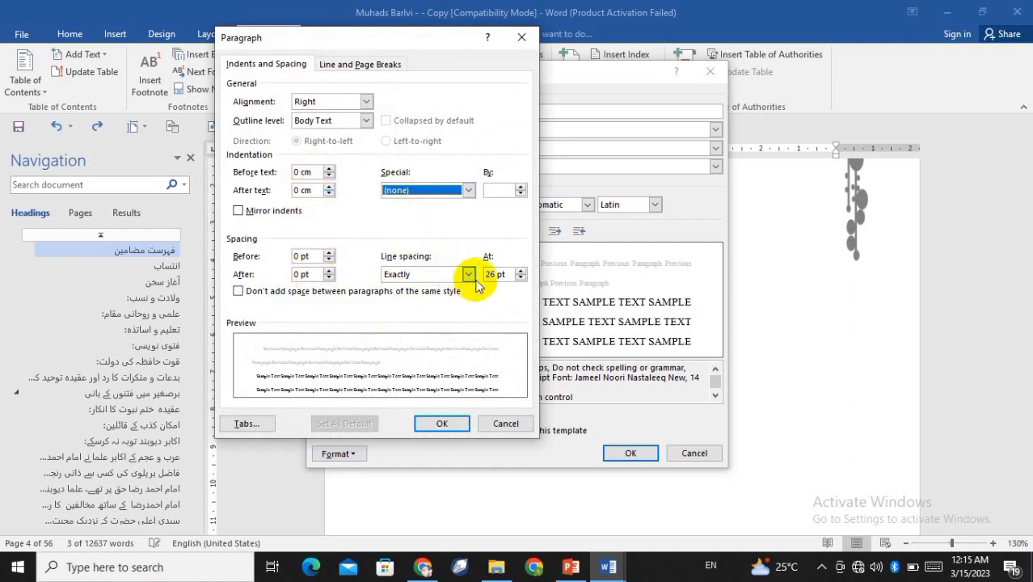
pyautogui.click(443, 425)
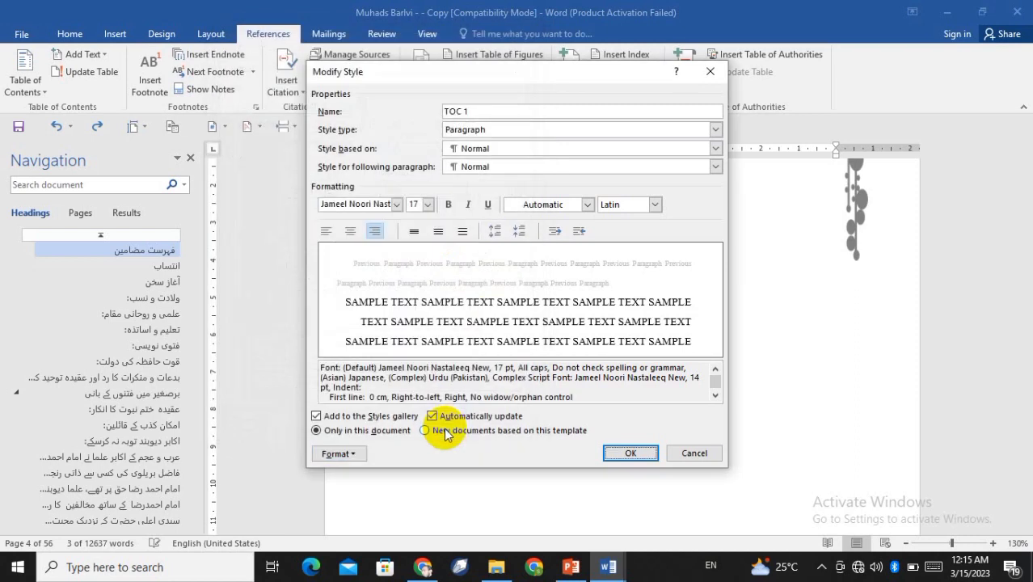
# Step: Accept the TOC 1 style changes and insert the custom table of contents, replacing the existing one
pyautogui.click(632, 457)
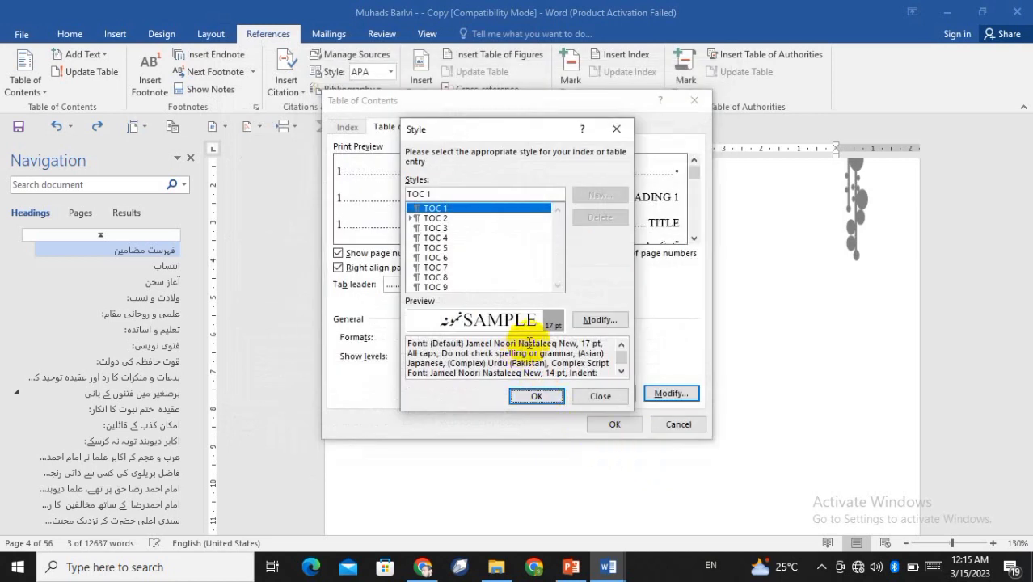
pyautogui.click(538, 398)
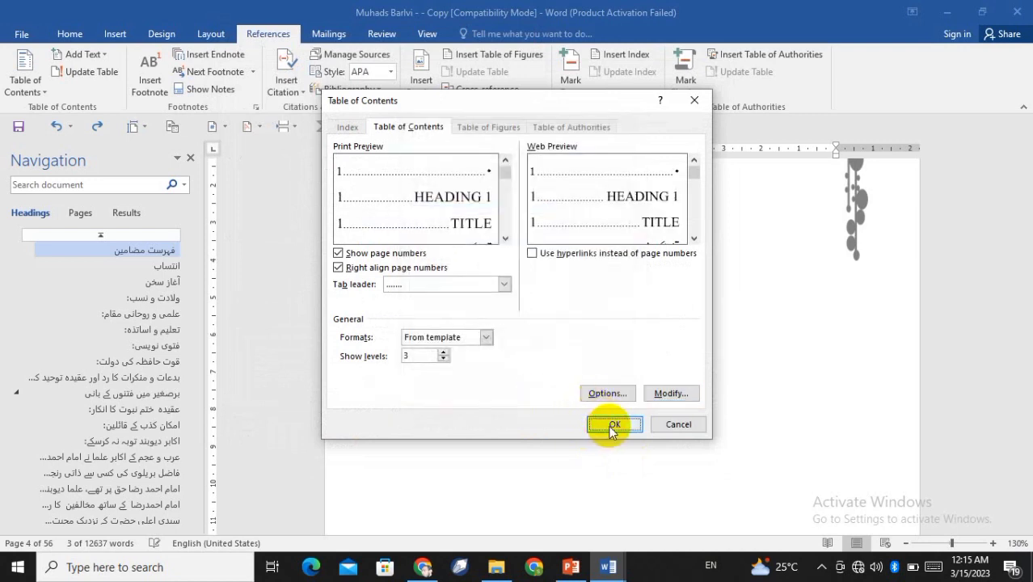
pyautogui.click(612, 427)
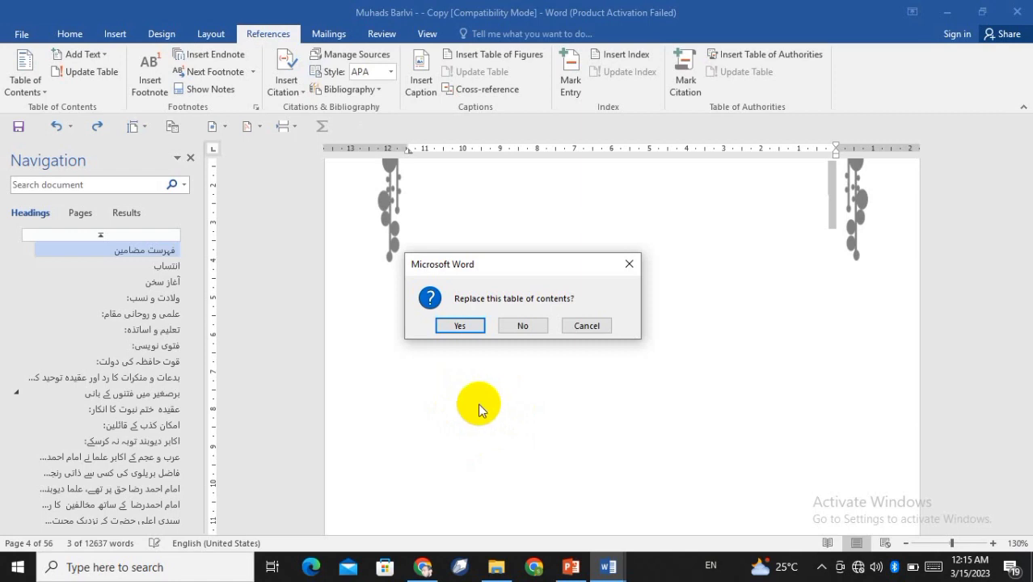
pyautogui.click(454, 327)
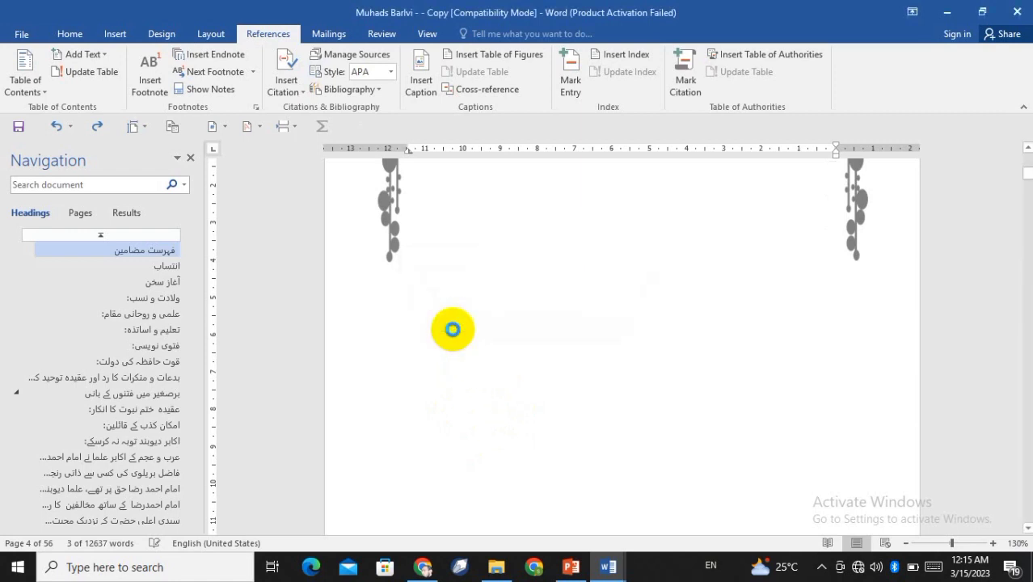
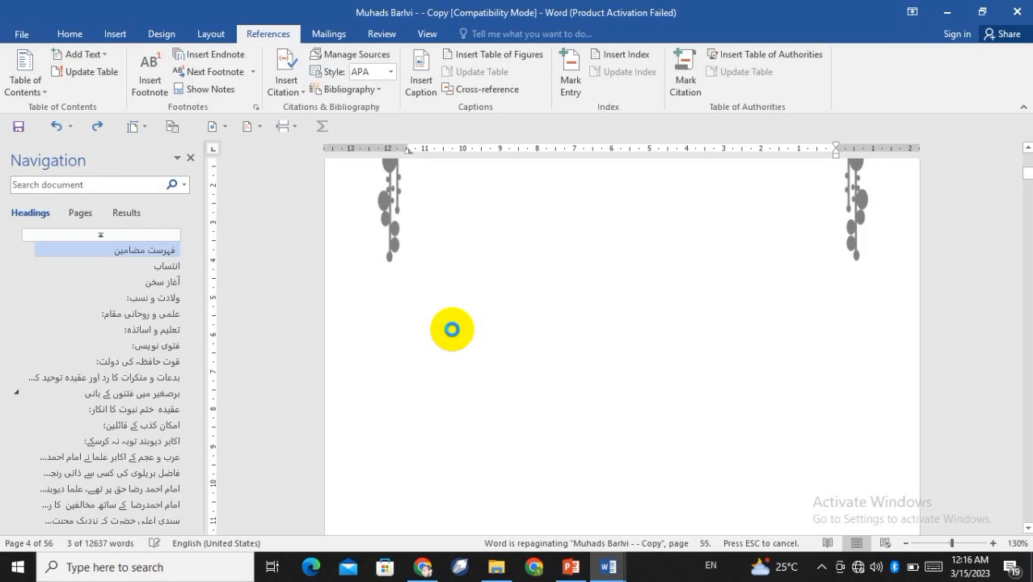
# Step: Examine the newly inserted table of contents on pages 3 and 4, checking its fonts, underlining, dot leaders and page numbers
pyautogui.scroll(-5, 452, 329)
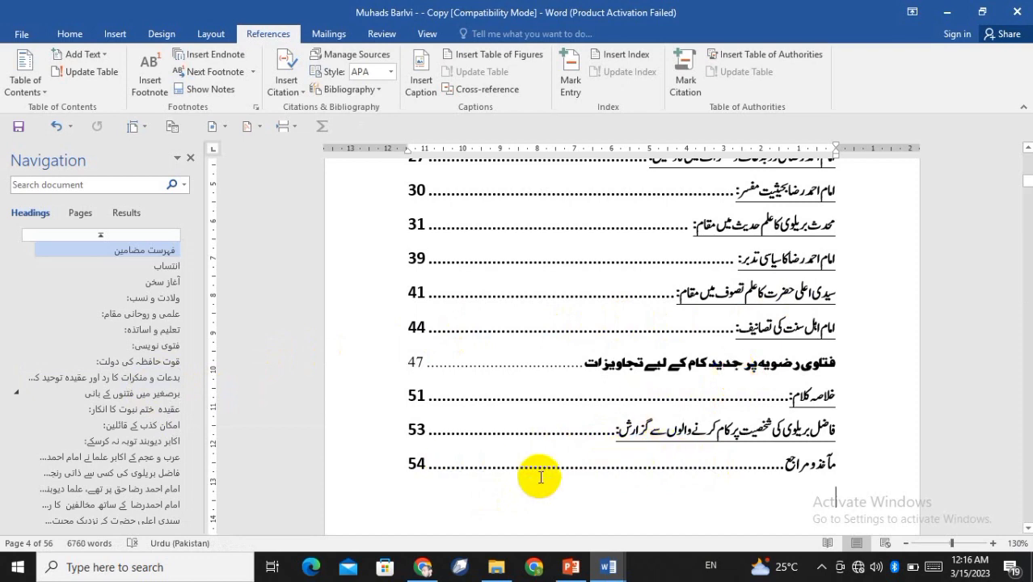
pyautogui.scroll(5, 730, 346)
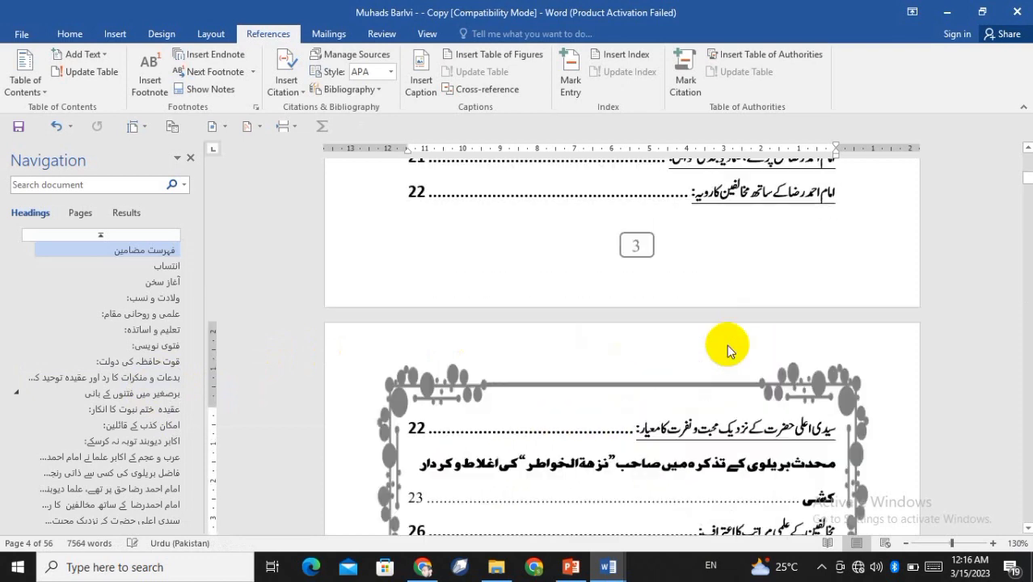
pyautogui.scroll(5, 727, 344)
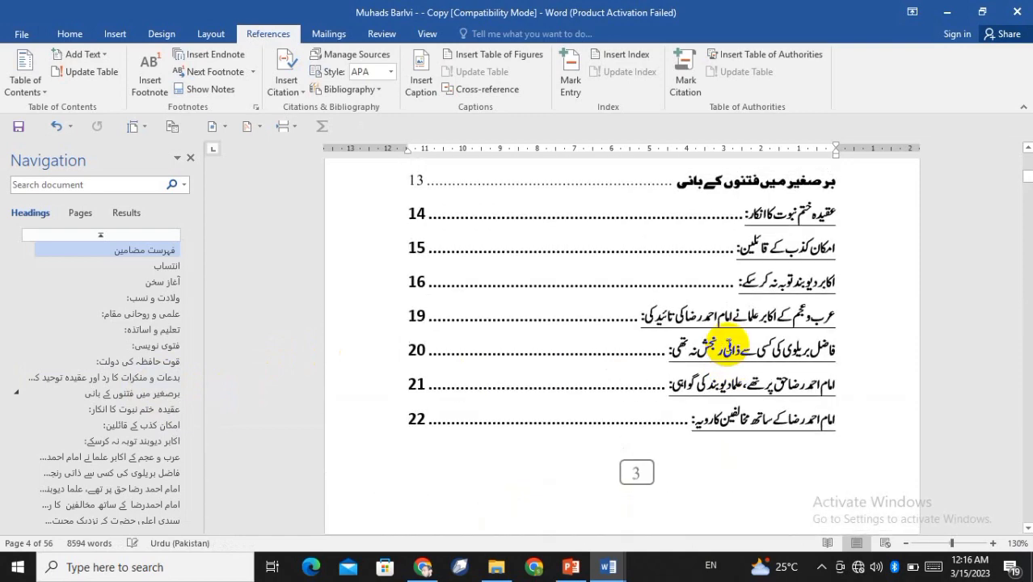
pyautogui.scroll(-4, 726, 345)
pyautogui.scroll(-4, 727, 345)
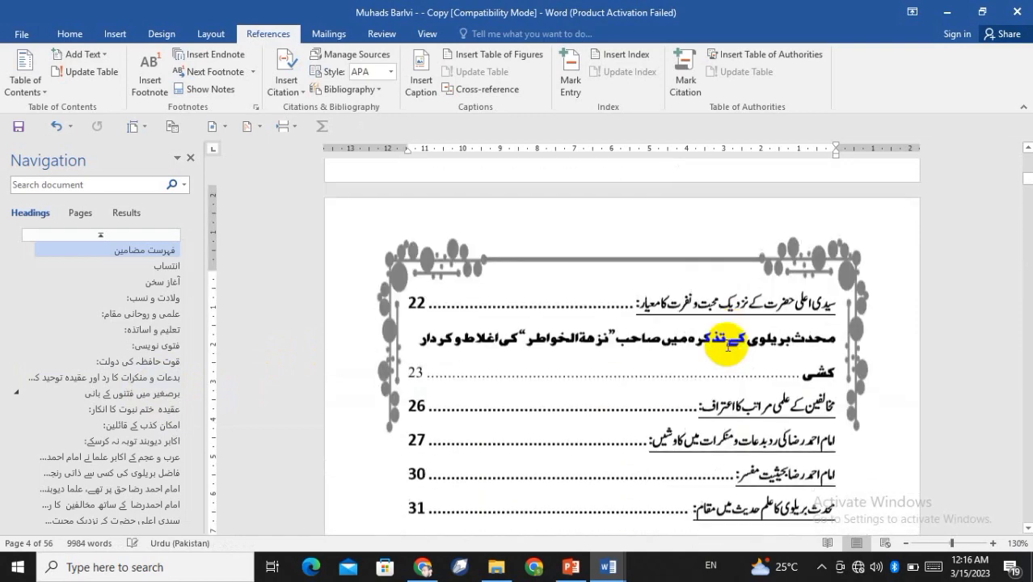
pyautogui.scroll(-3, 727, 347)
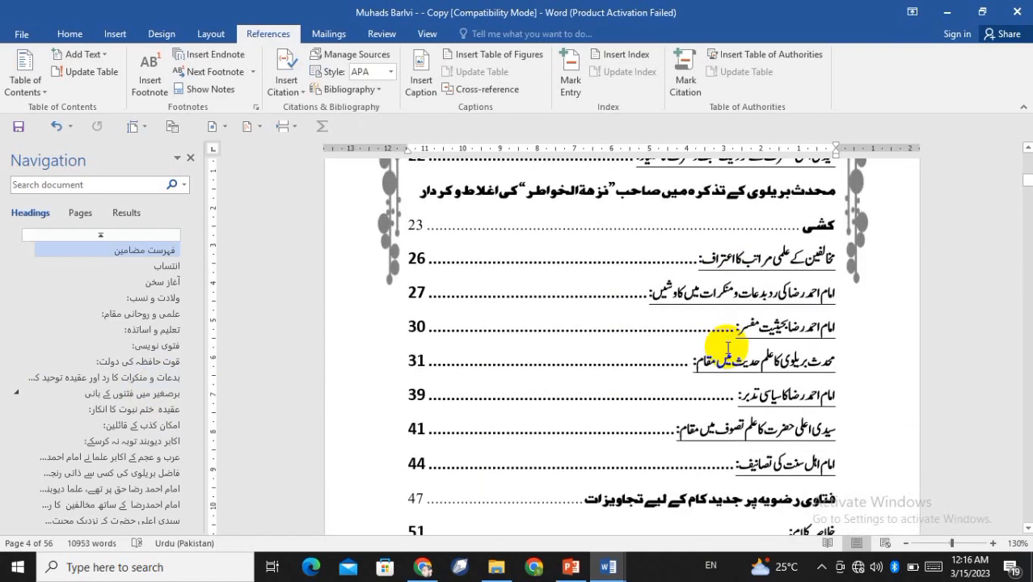
pyautogui.scroll(-3, 728, 348)
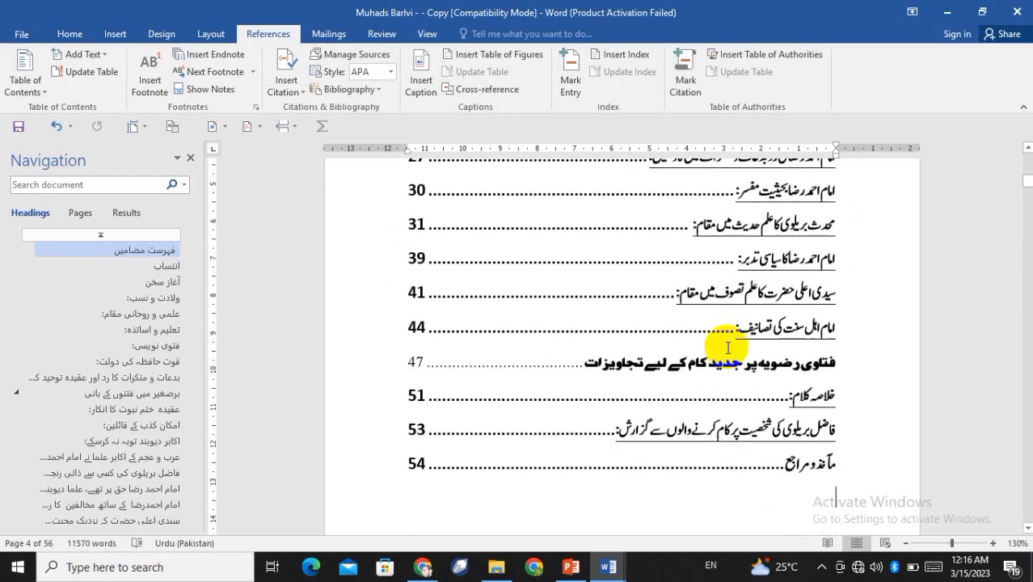
# Step: Remove the underline from the last two entries of the table of contents
pyautogui.hotkey('shift', 'Up')
pyautogui.hotkey('shift', 'Up')
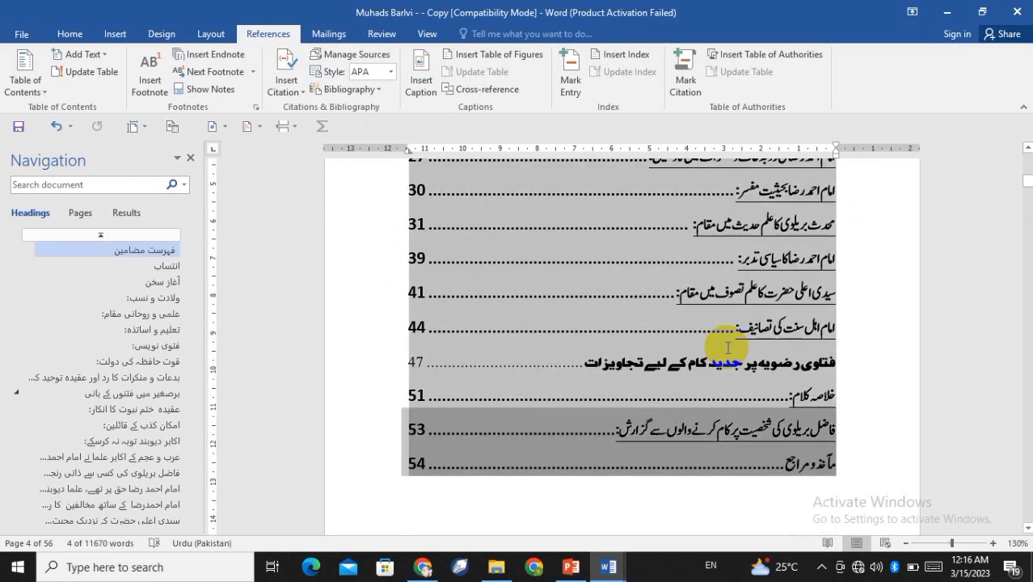
pyautogui.hotkey('ctrl', 'u')
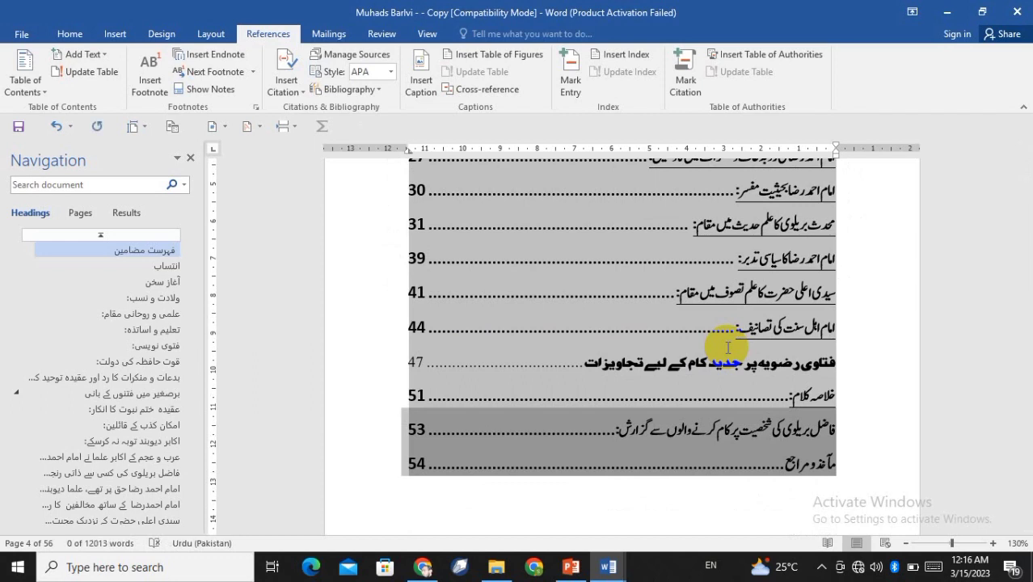
pyautogui.hotkey('ctrl', 'u')
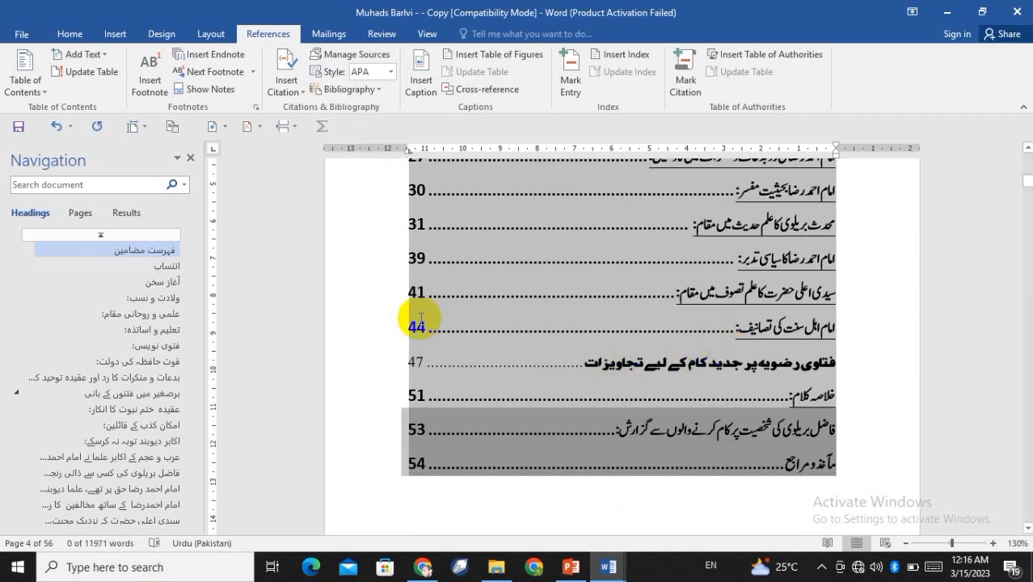
# Step: Extend the selection upward to cover the whole table of contents and remove its underlining
pyautogui.click(70, 36)
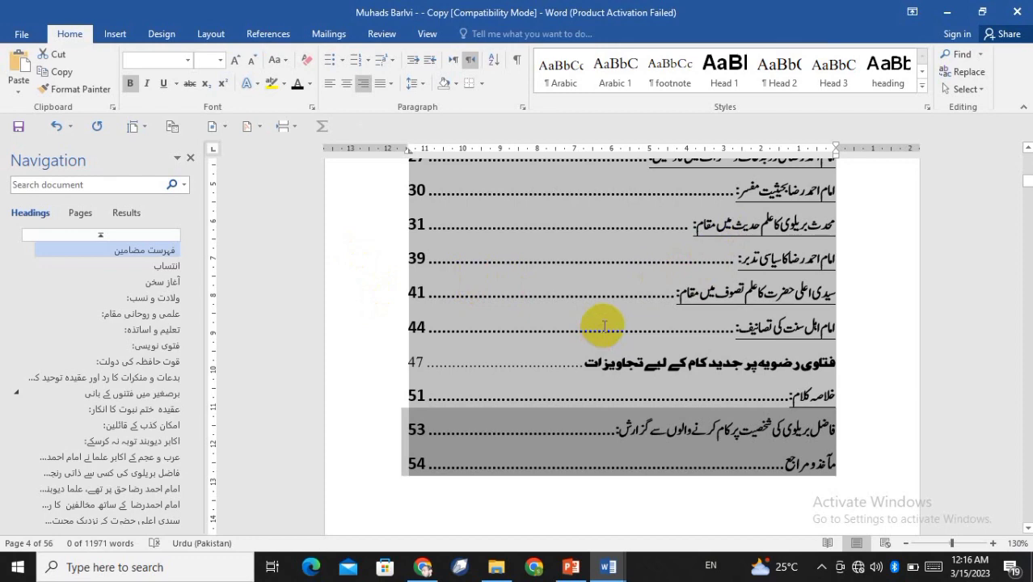
pyautogui.hotkey('shift', 'Up')
pyautogui.hotkey('shift', 'Up')
pyautogui.hotkey('shift', 'Up')
pyautogui.hotkey('shift', 'Up')
pyautogui.hotkey('shift', 'Up')
pyautogui.hotkey('shift', 'Up')
pyautogui.hotkey('shift', 'Up')
pyautogui.hotkey('shift', 'Up')
pyautogui.hotkey('shift', 'Up')
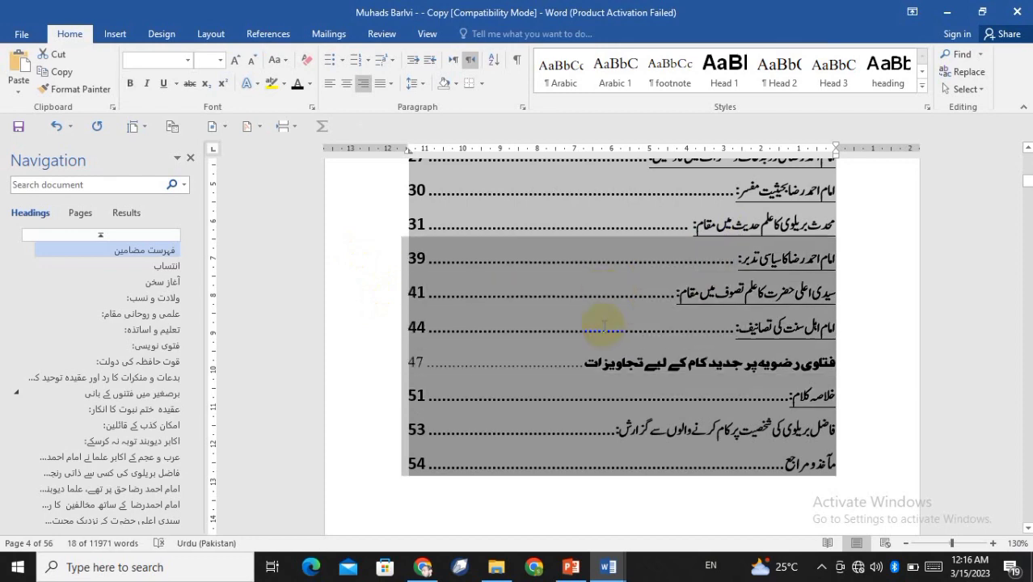
pyautogui.hotkey('shift', 'Up')
pyautogui.hotkey('shift', 'Up')
pyautogui.hotkey('shift', 'Up')
pyautogui.hotkey('shift', 'Up')
pyautogui.hotkey('shift', 'Up')
pyautogui.hotkey('shift', 'Up')
pyautogui.hotkey('shift', 'Up')
pyautogui.hotkey('shift', 'Up')
pyautogui.hotkey('shift', 'Up')
pyautogui.hotkey('shift', 'Up')
pyautogui.hotkey('shift', 'Up')
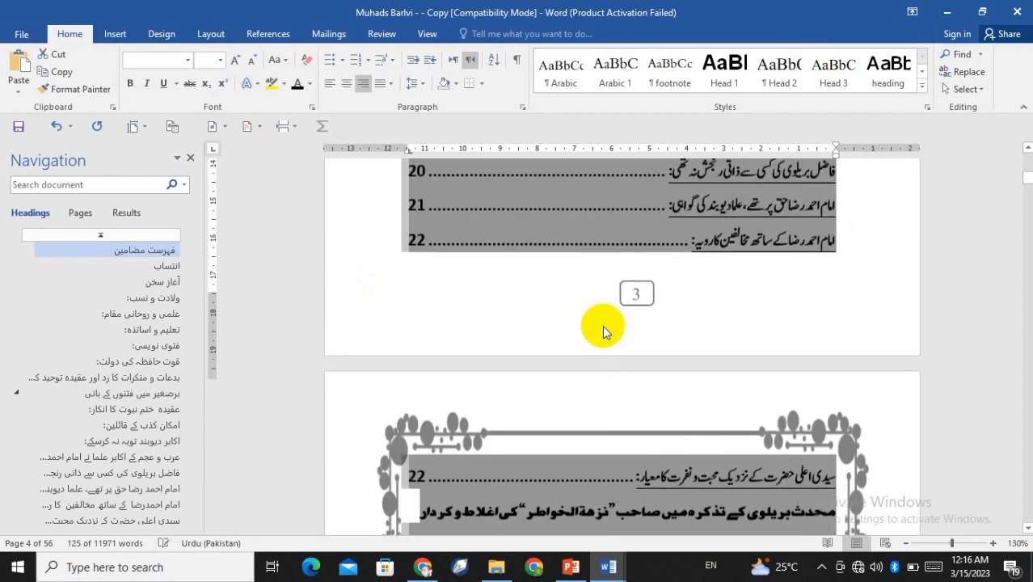
pyautogui.hotkey('shift', 'Up')
pyautogui.hotkey('shift', 'Up')
pyautogui.hotkey('shift', 'Up')
pyautogui.hotkey('shift', 'Up')
pyautogui.hotkey('shift', 'Up')
pyautogui.hotkey('shift', 'Up')
pyautogui.hotkey('shift', 'Up')
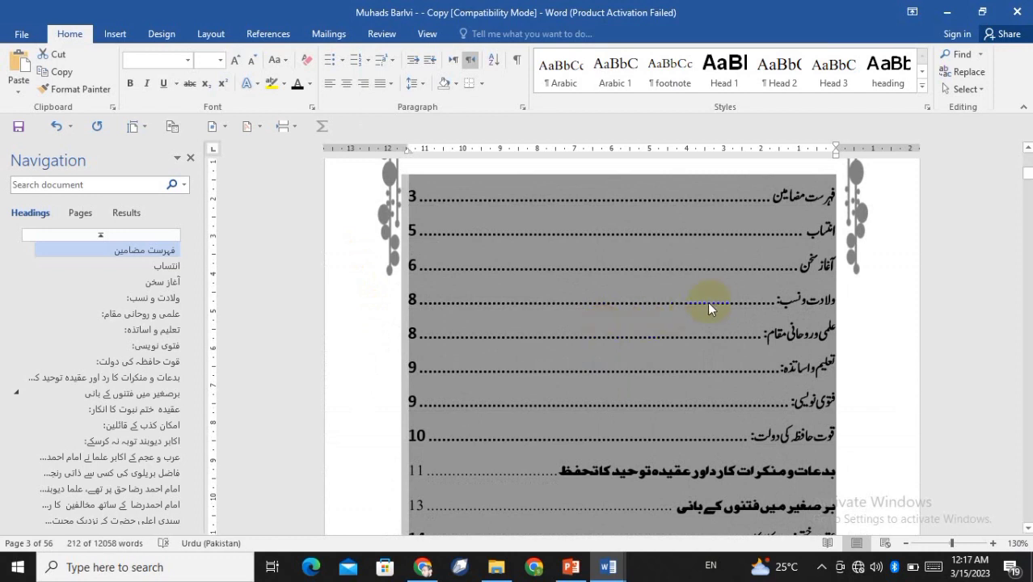
pyautogui.scroll(-2, 704, 311)
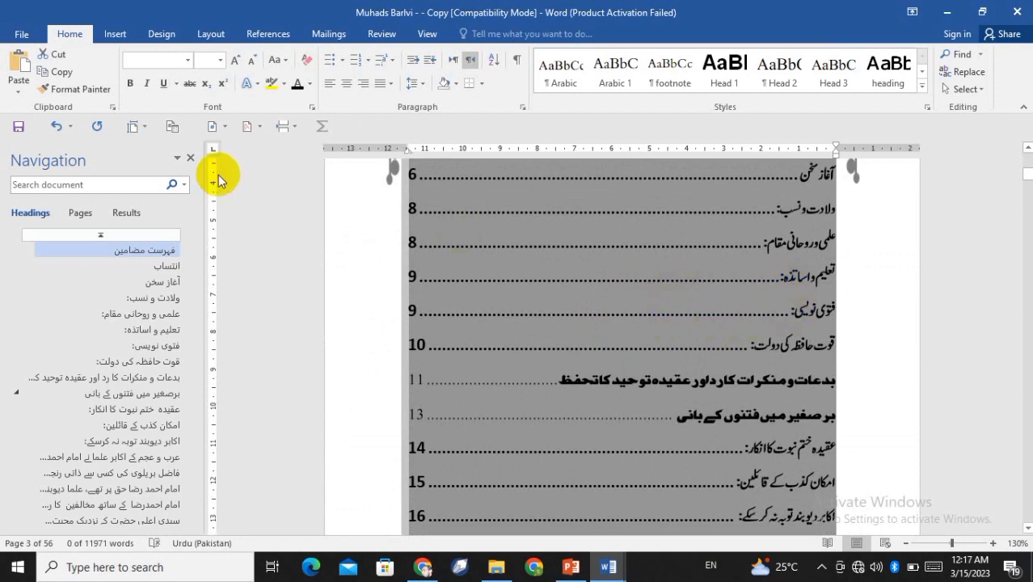
# Step: Try a 17 pt font size on the selected table of contents, reduce it to 16 pt and turn off bold
pyautogui.click(206, 59)
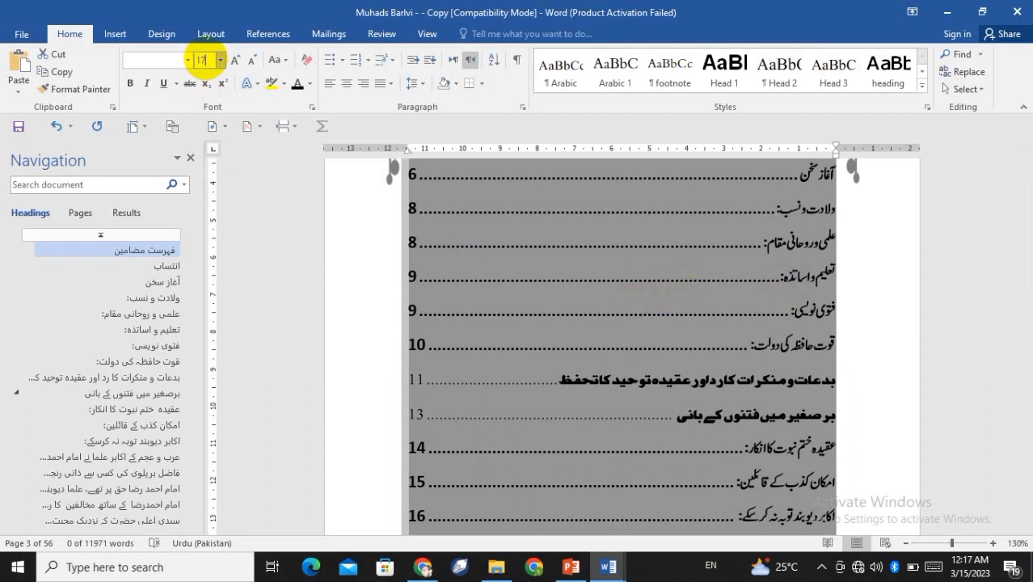
pyautogui.write('17')
pyautogui.press('Return')
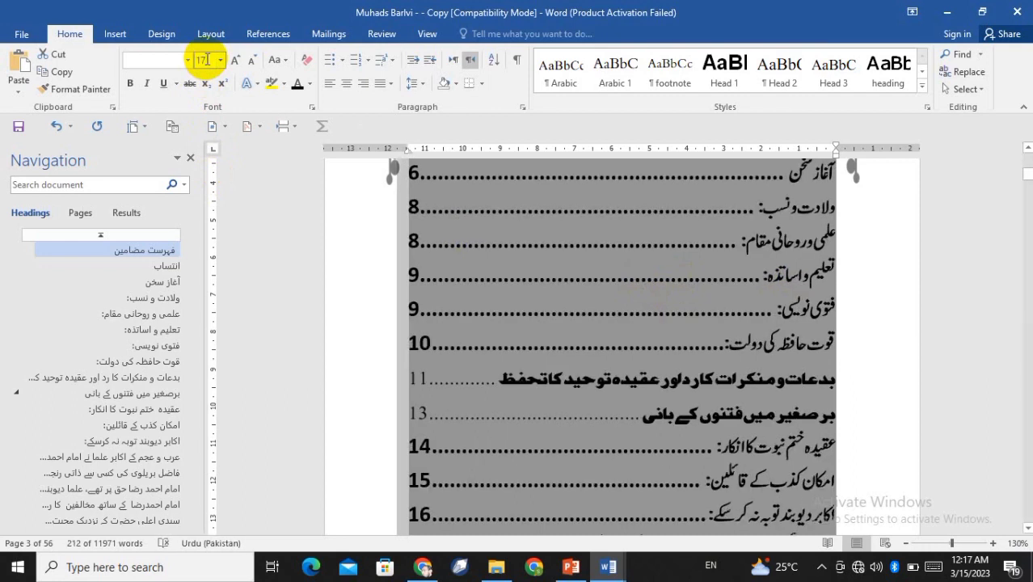
pyautogui.click(250, 60)
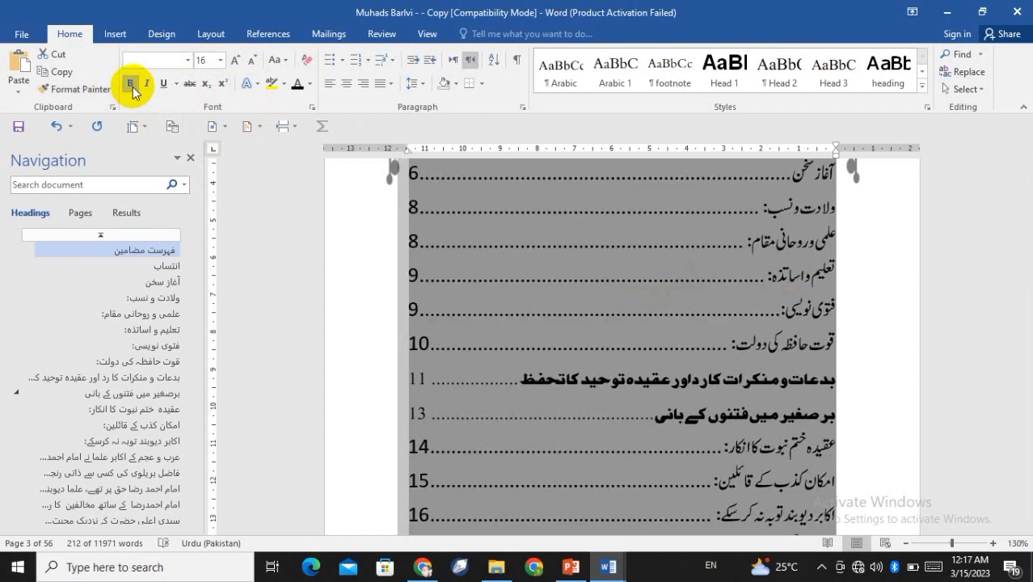
# Step: Apply the Payami Nastaleeq font to the selected table of contents and check its entries through the last one
pyautogui.click(188, 61)
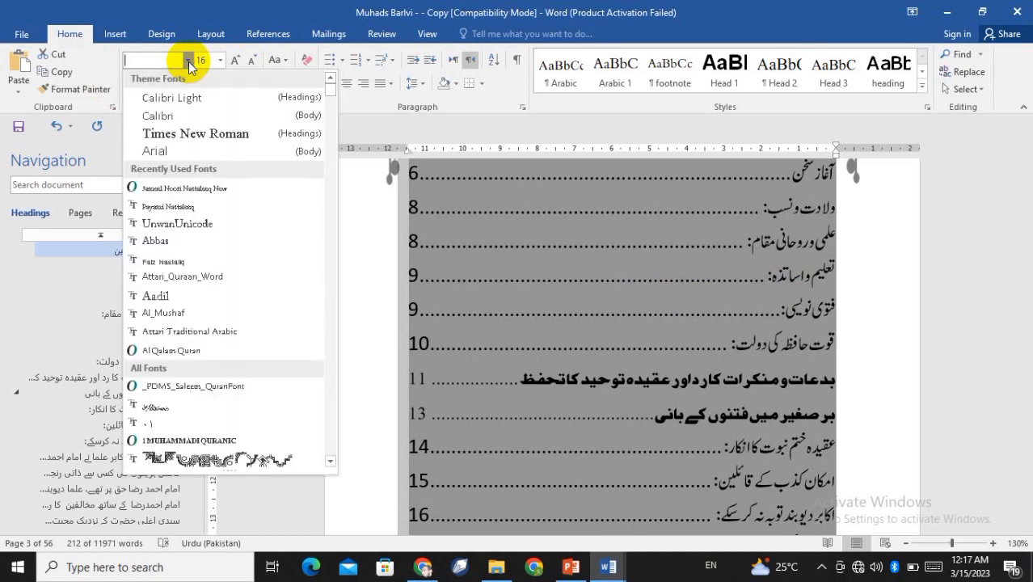
pyautogui.click(191, 210)
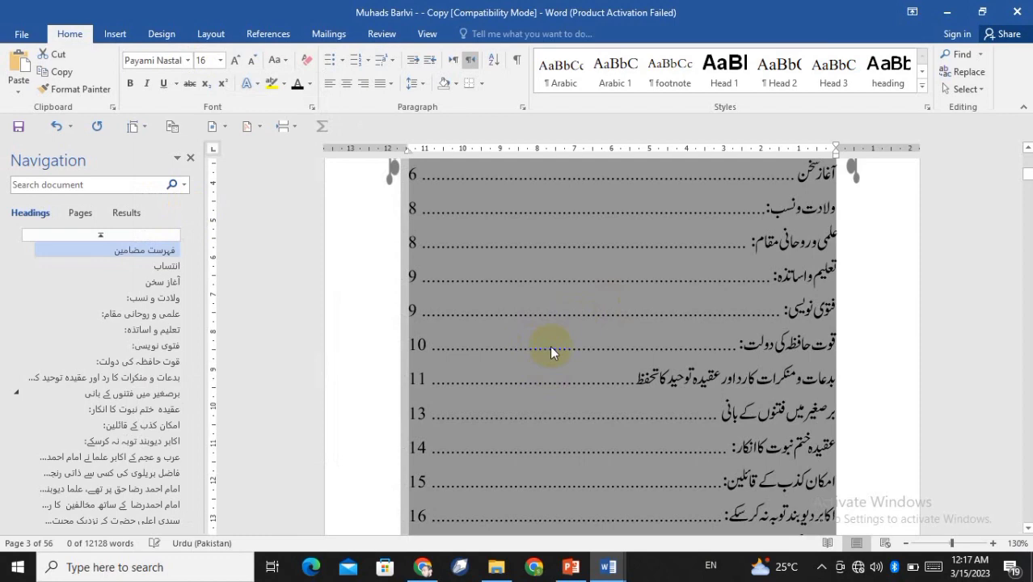
pyautogui.scroll(-5, 552, 336)
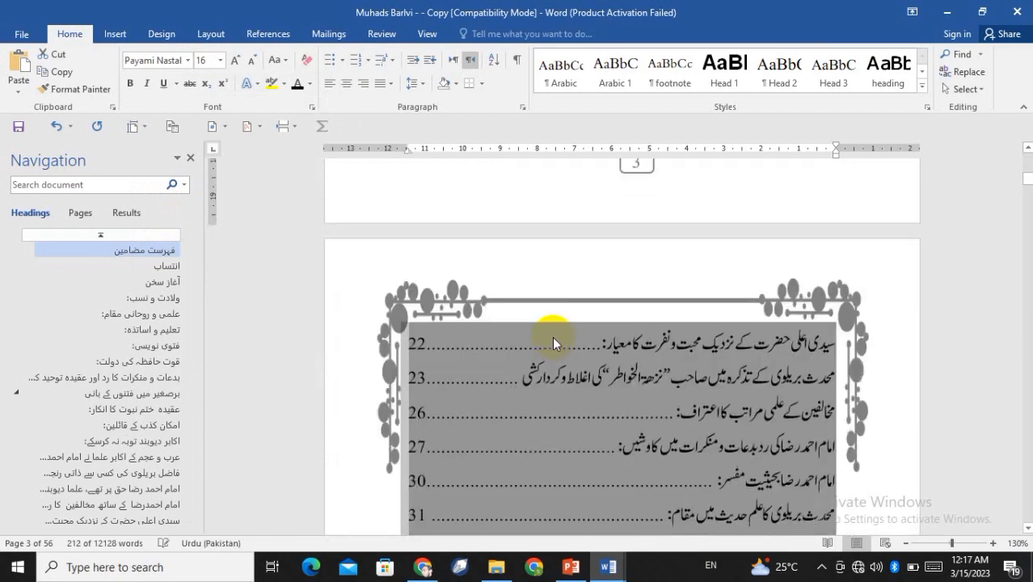
pyautogui.scroll(-2, 552, 336)
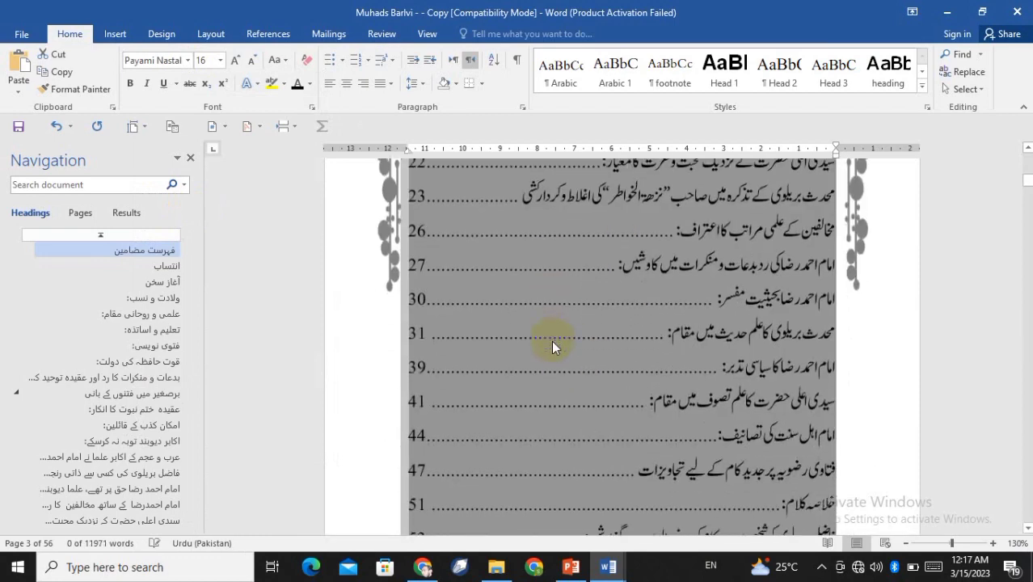
pyautogui.scroll(-5, 551, 340)
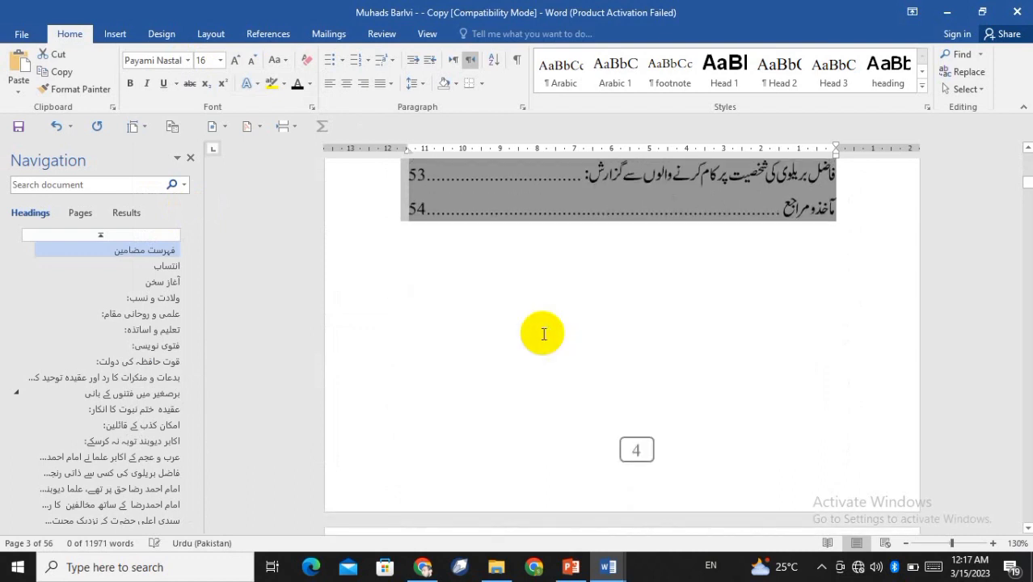
pyautogui.scroll(-6, 543, 333)
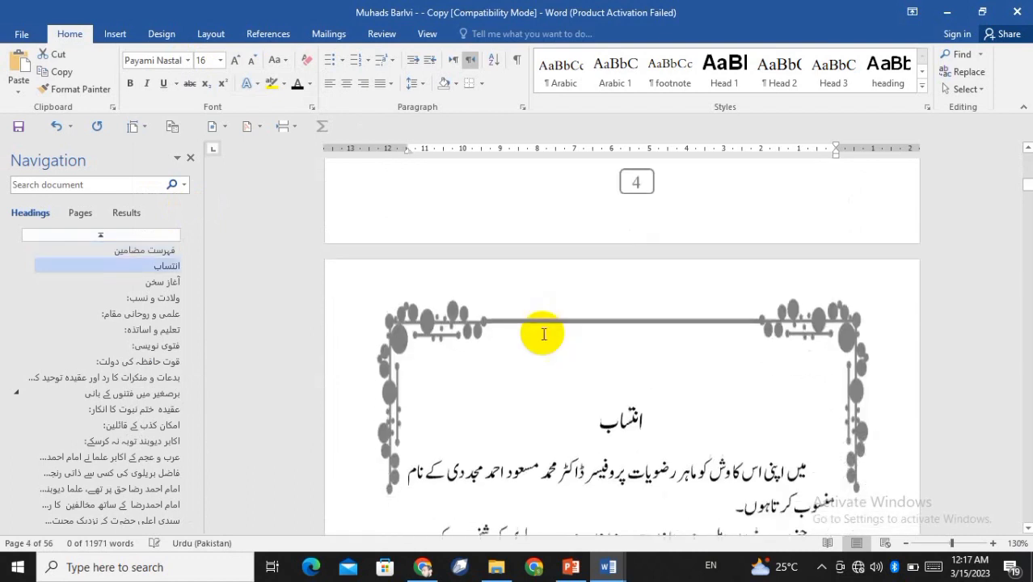
# Step: Go to the heading "برصغیر میں فتنوں کے بانی" and copy the first paragraph beneath it
pyautogui.click(530, 336)
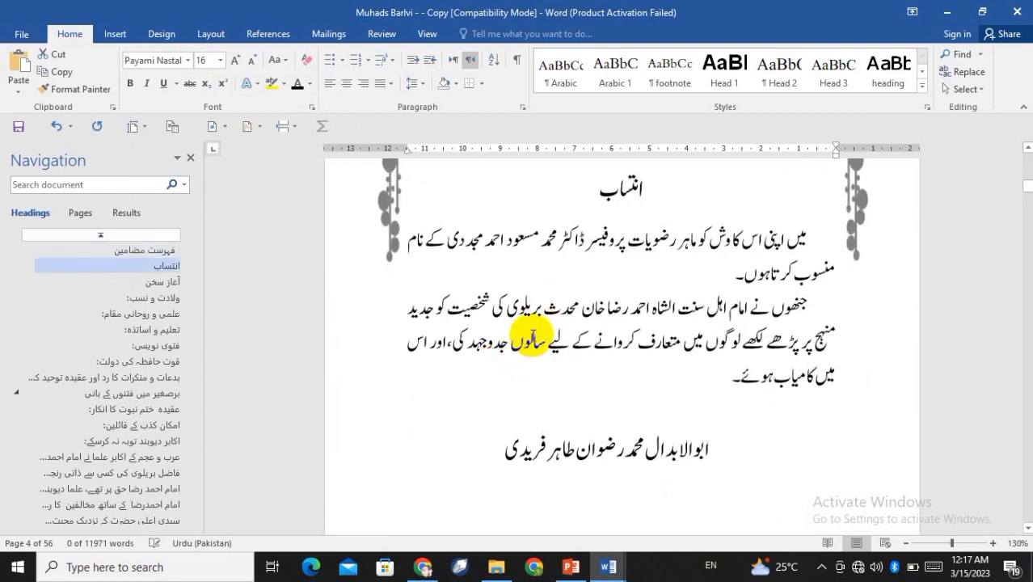
pyautogui.click(151, 396)
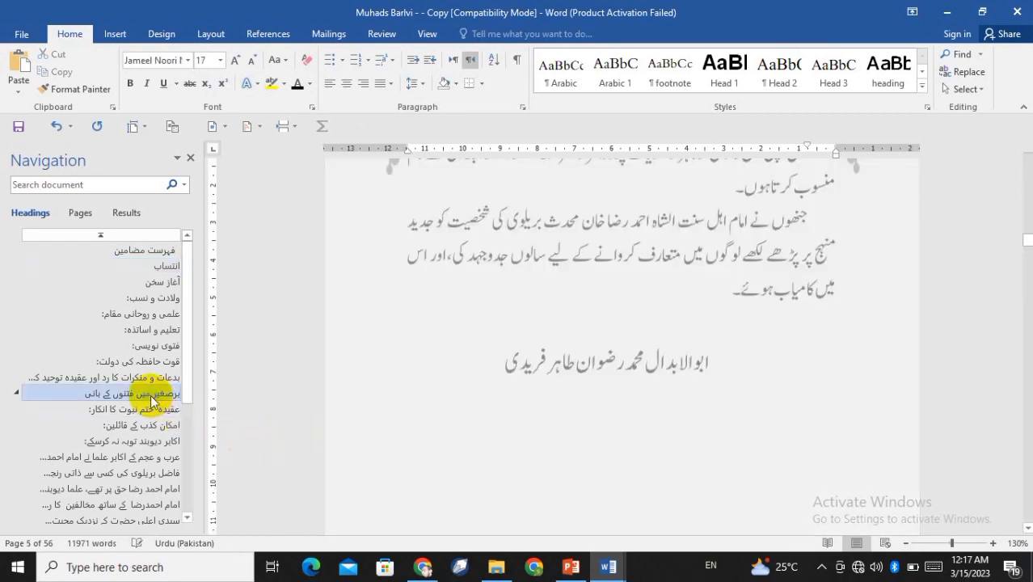
pyautogui.scroll(-2, 671, 319)
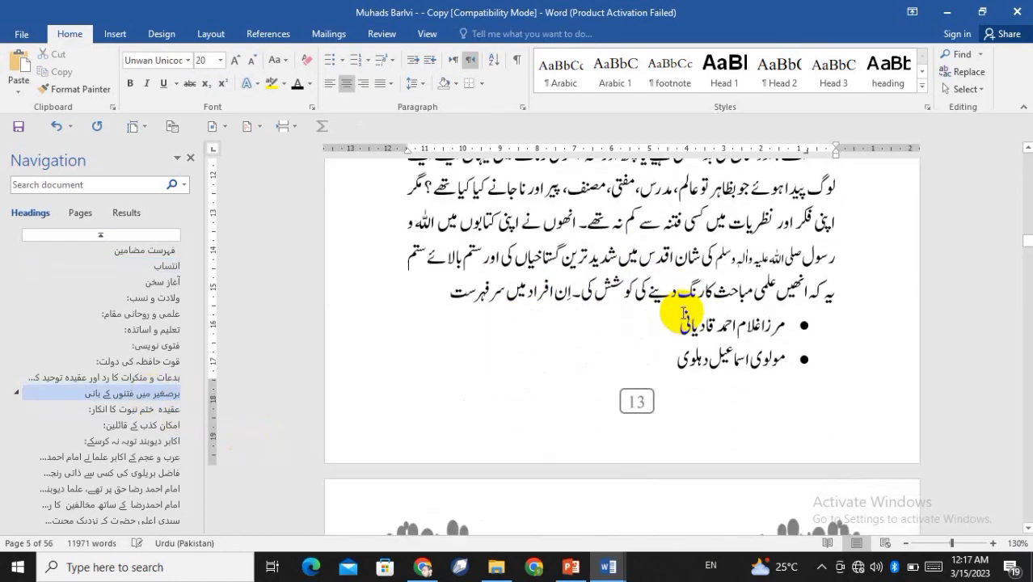
pyautogui.scroll(3, 683, 315)
pyautogui.click(782, 339)
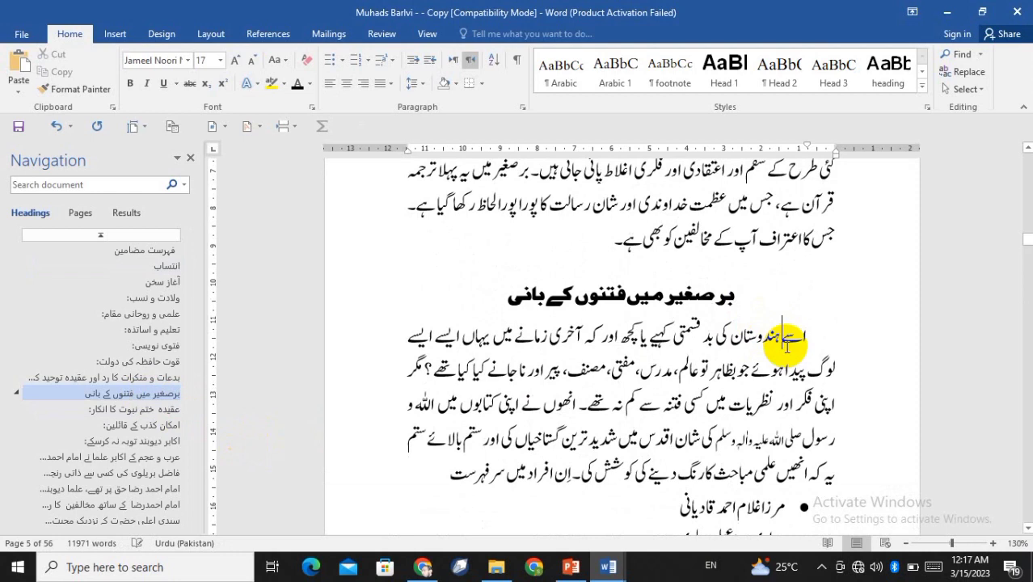
pyautogui.tripleClick(786, 351)
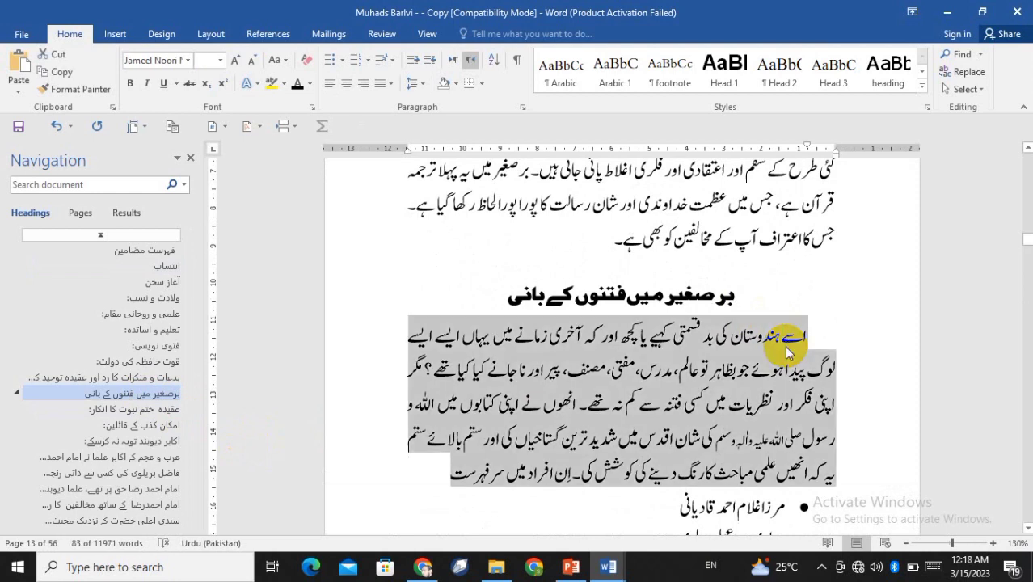
pyautogui.click(786, 352)
# Step: Insert an empty paragraph on page 14 before the last body paragraph preceding the heading "عقیدہ ختم نبوت کا انکار:"
pyautogui.scroll(-5, 786, 351)
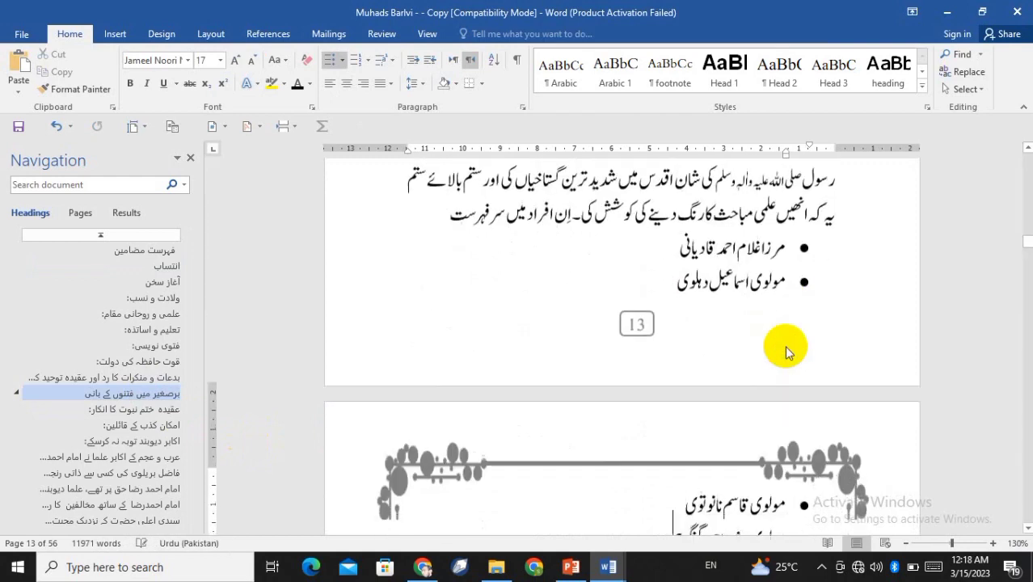
pyautogui.scroll(-5, 787, 352)
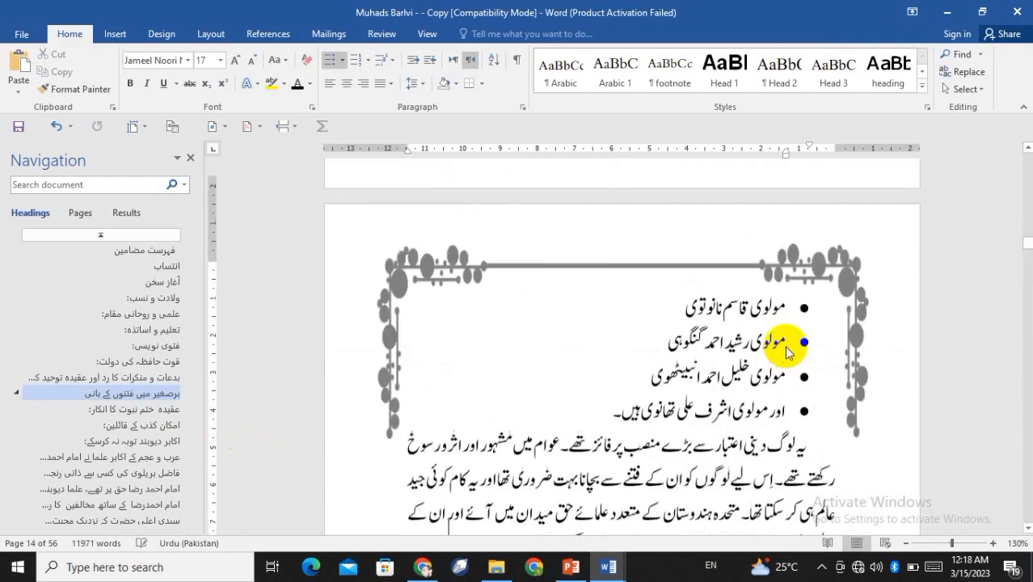
pyautogui.scroll(-12, 786, 351)
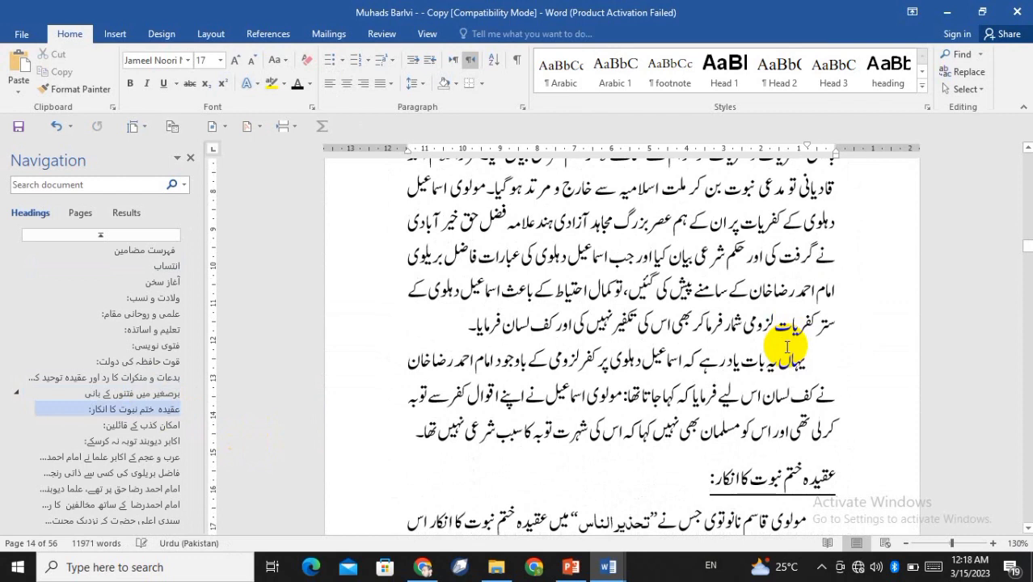
pyautogui.press('Up')
pyautogui.press('Up')
pyautogui.press('Up')
pyautogui.press('Up')
pyautogui.press('Up')
pyautogui.press('Up')
pyautogui.press('Up')
pyautogui.press('Up')
pyautogui.press('Up')
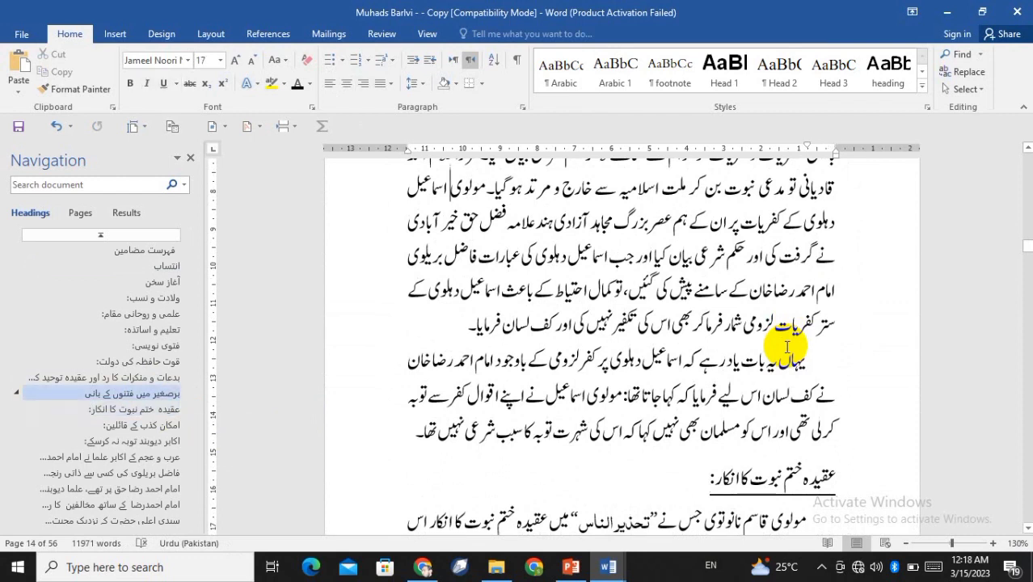
pyautogui.press('Down')
pyautogui.press('Down')
pyautogui.press('Down')
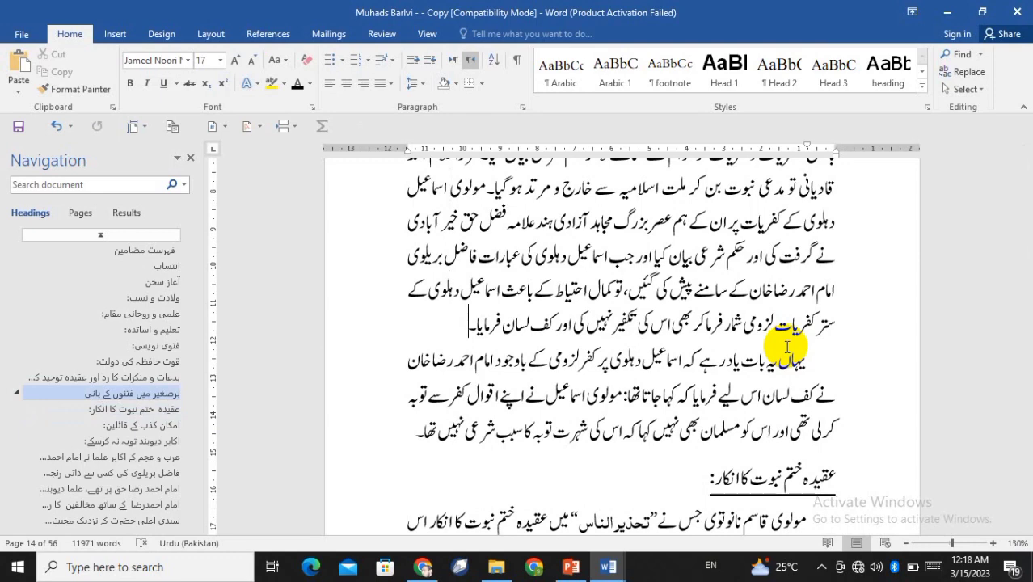
pyautogui.press('Return')
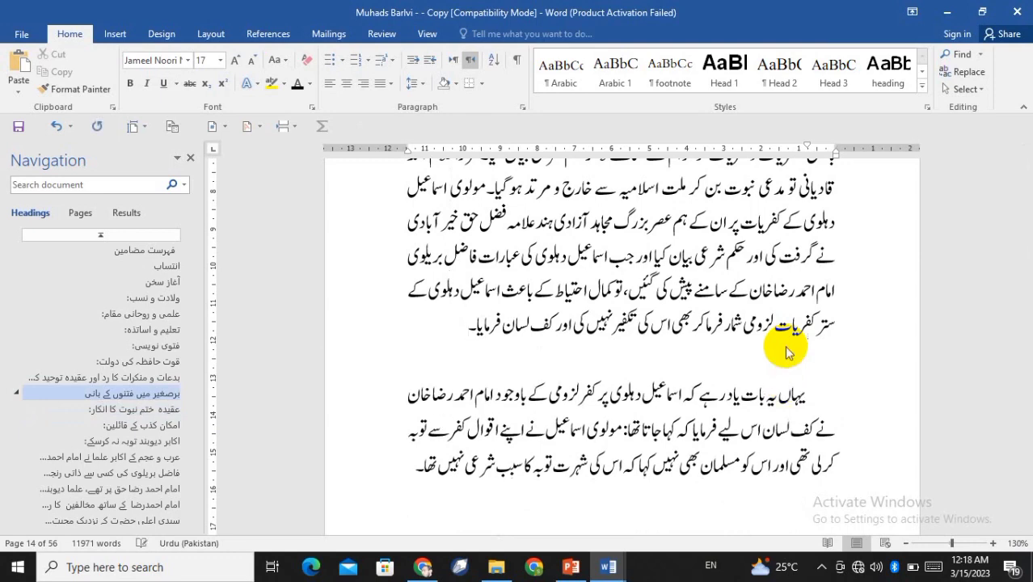
# Step: Try pasting the copied paragraph into the empty paragraph on page 14 and undo the paste
pyautogui.hotkey('ctrl', 'v')
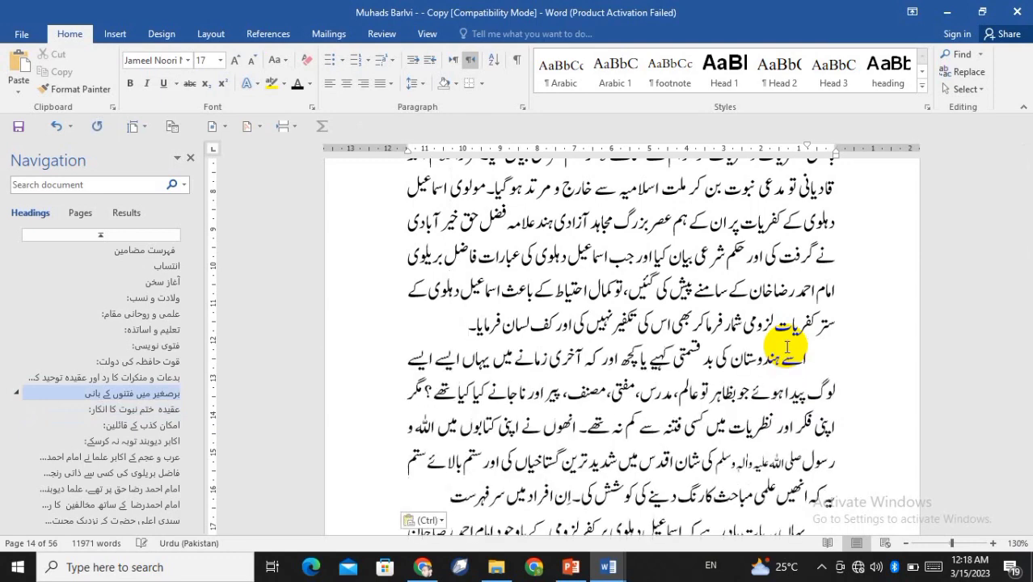
pyautogui.scroll(-2, 943, 379)
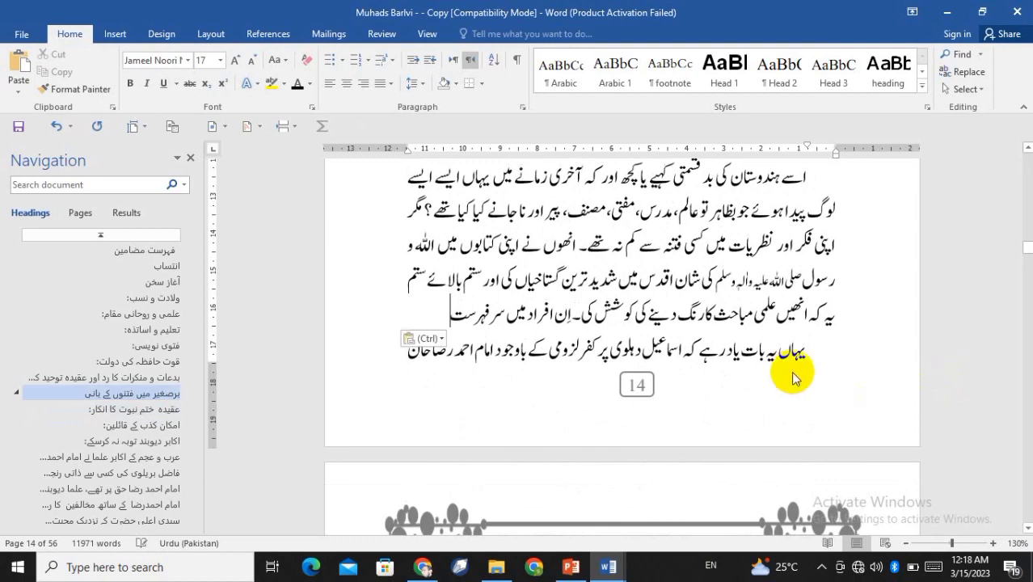
pyautogui.hotkey('ctrl', 'z')
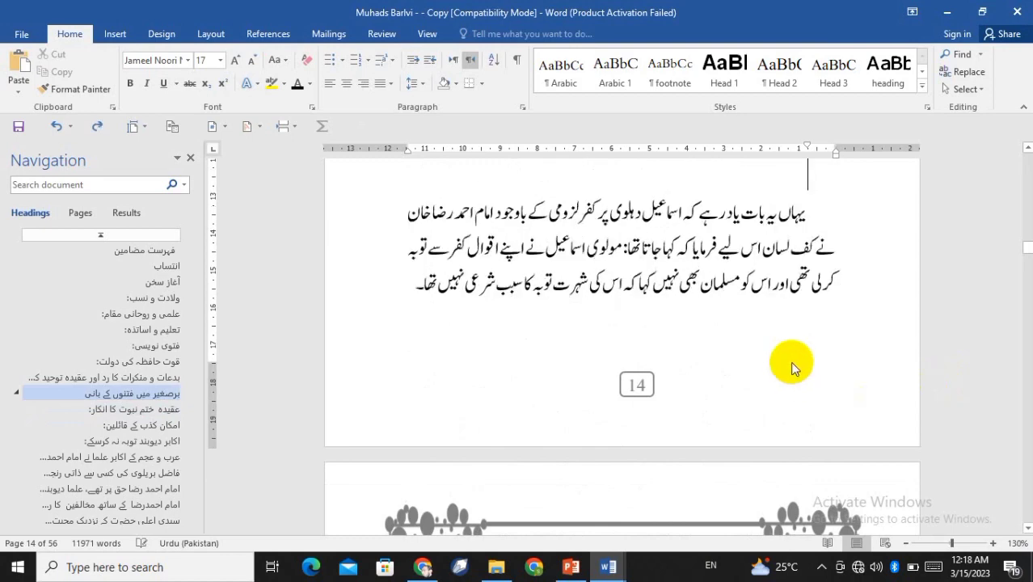
# Step: Go to the table of contents (فہرست مضامین) and examine the page numbers beside its heading entries
pyautogui.scroll(3, 792, 368)
pyautogui.scroll(-3, 792, 369)
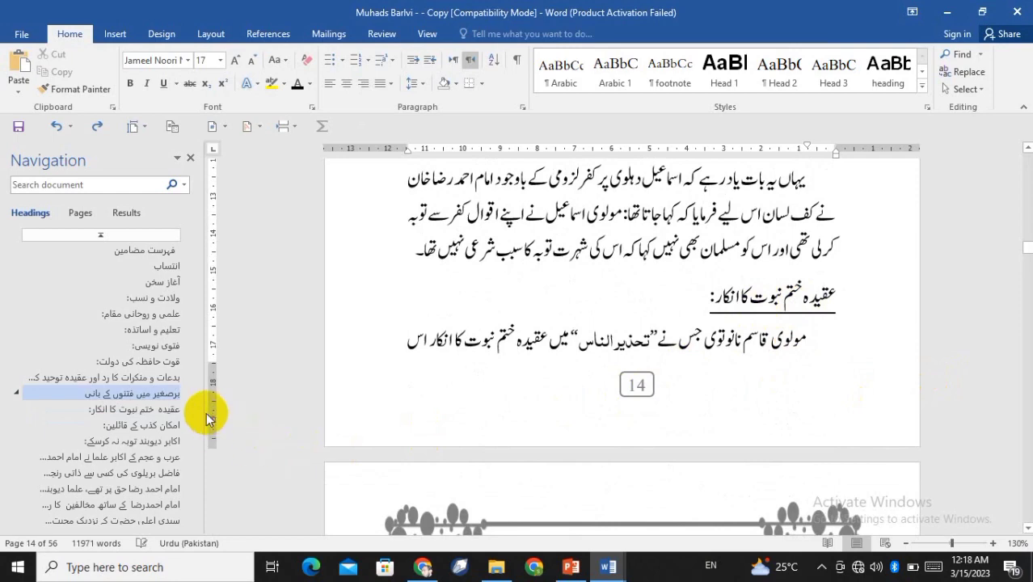
pyautogui.click(158, 250)
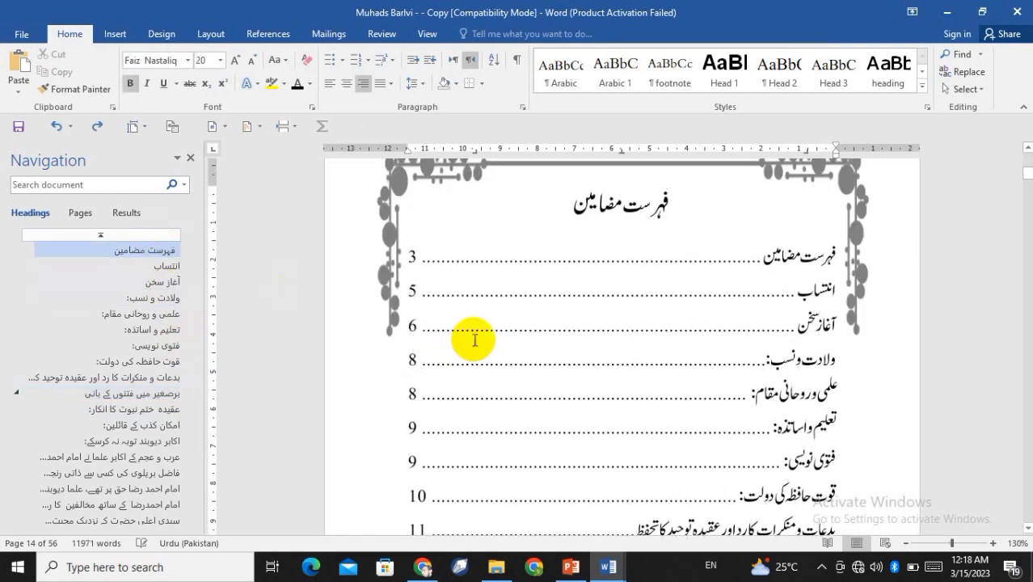
pyautogui.scroll(-4, 473, 339)
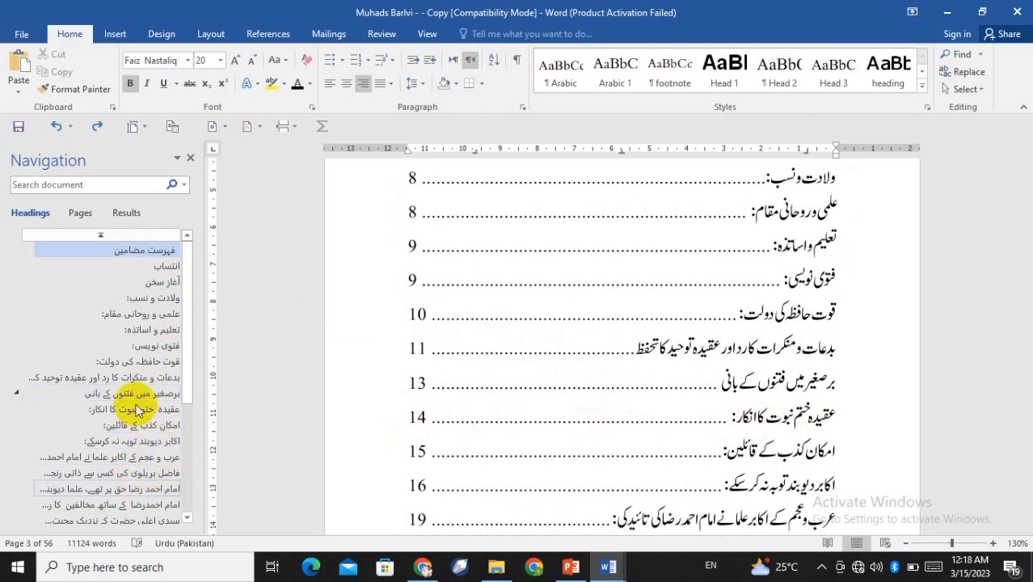
pyautogui.scroll(-2, 138, 411)
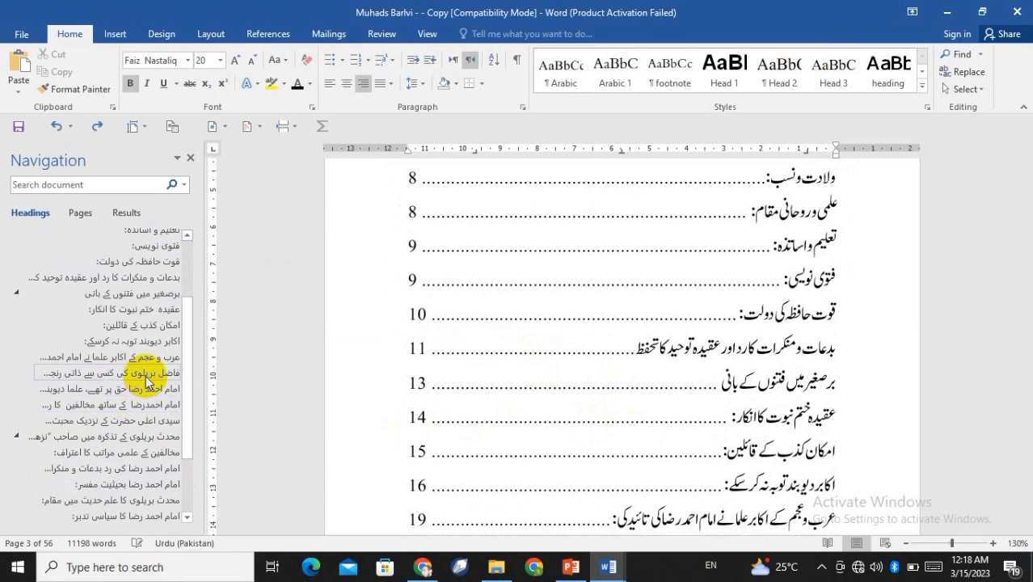
pyautogui.scroll(1, 144, 396)
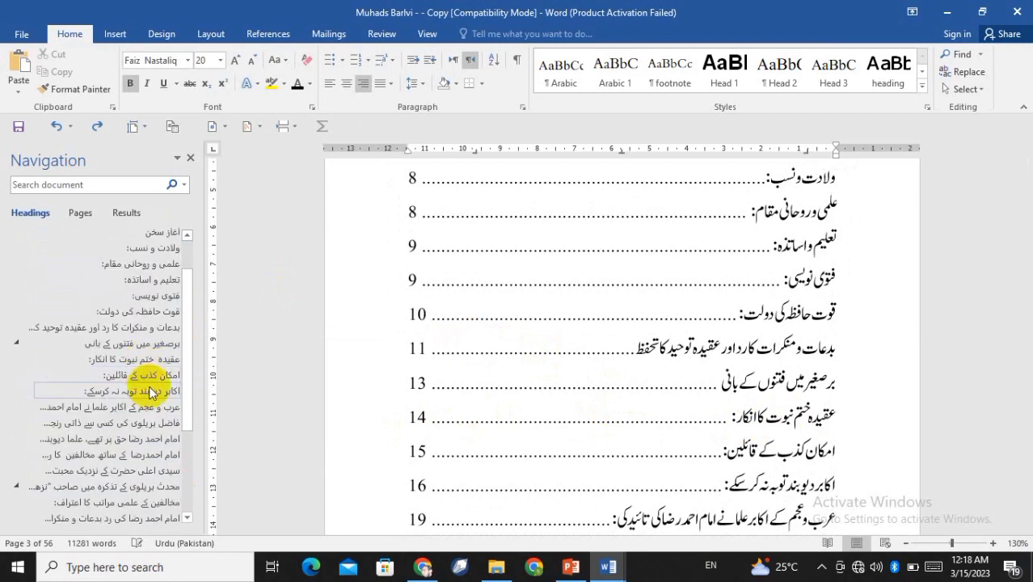
# Step: Paste the copied passage repeatedly after the paragraph above the heading "عقیدہ ختم نبوت کا انکار" so the heading moves to page 16
pyautogui.click(152, 360)
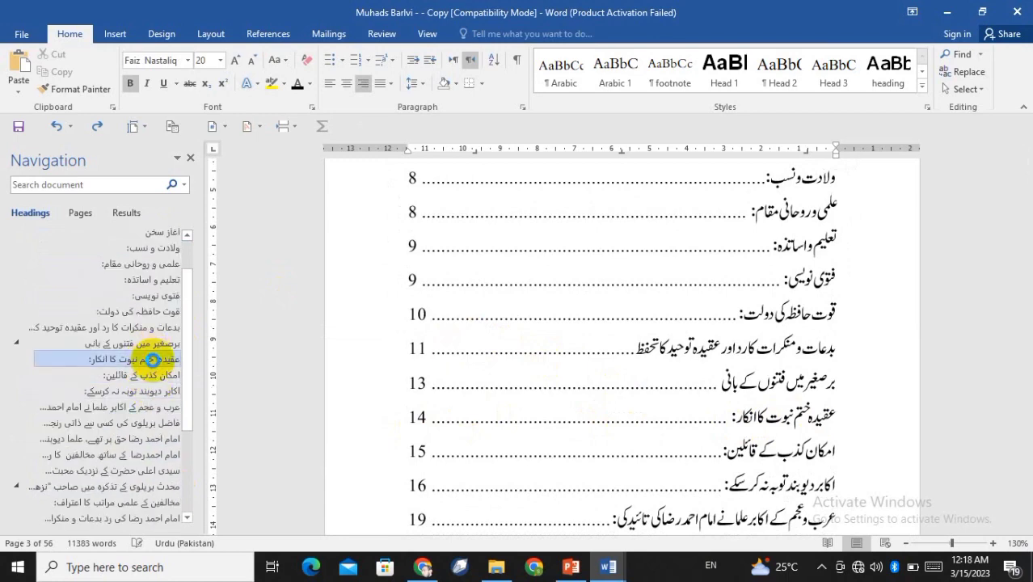
pyautogui.scroll(-6, 493, 334)
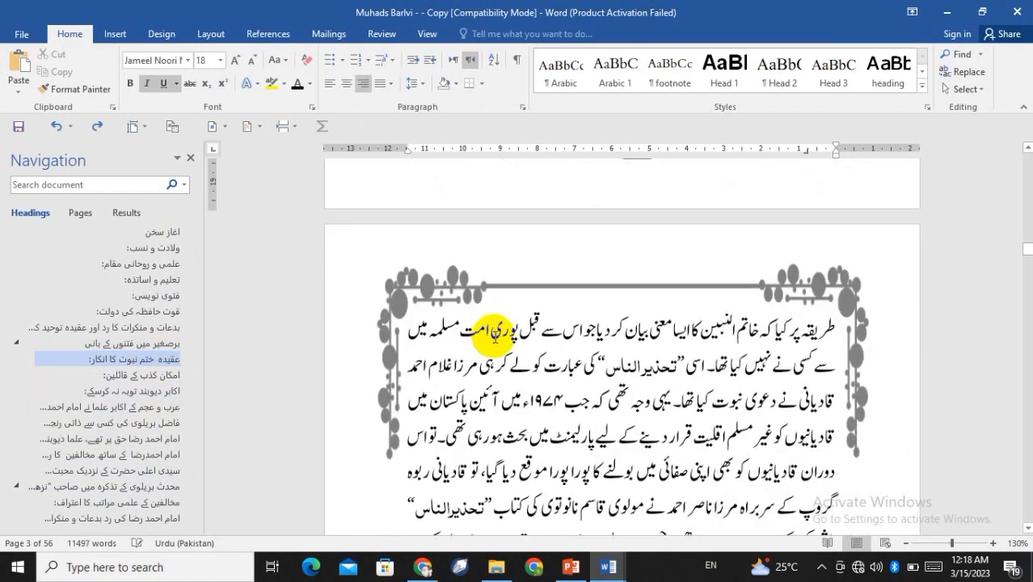
pyautogui.scroll(5, 491, 334)
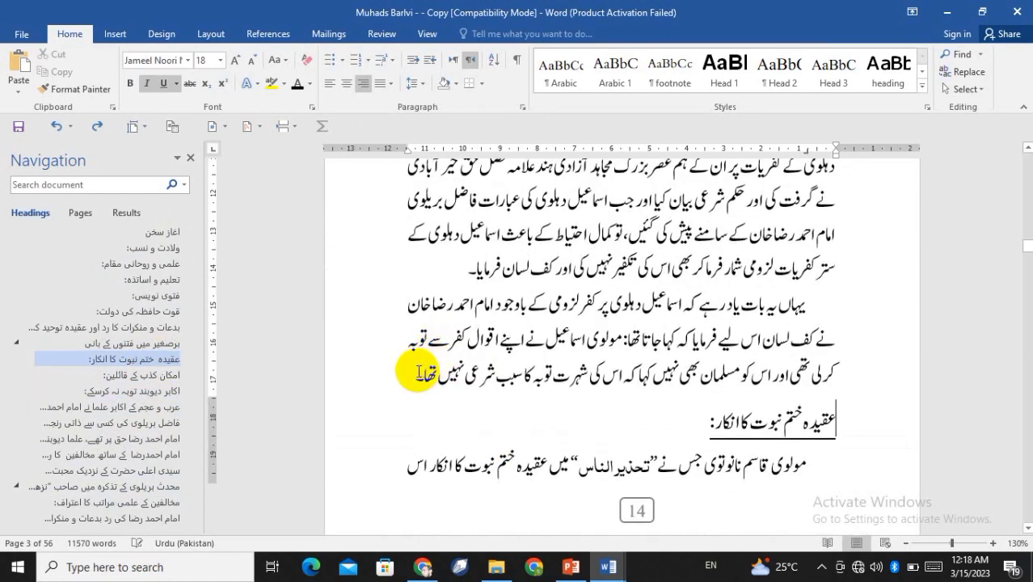
pyautogui.click(419, 373)
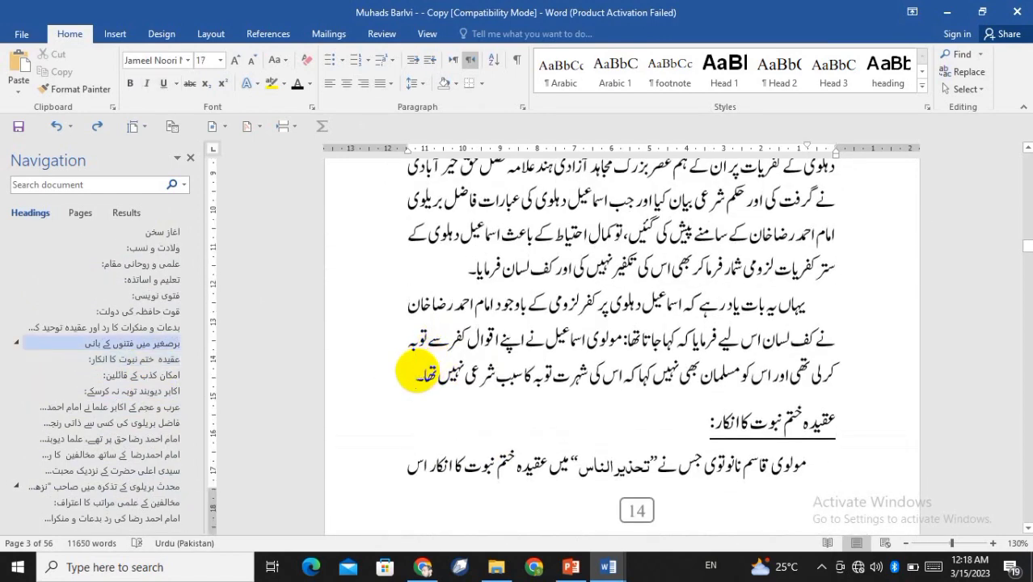
pyautogui.scroll(-5, 416, 372)
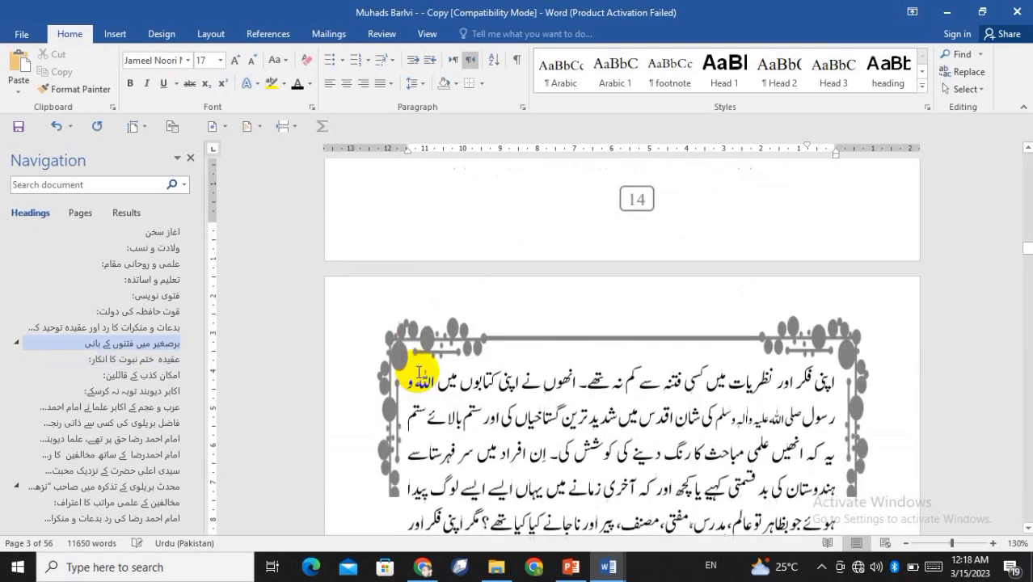
pyautogui.scroll(-5, 419, 371)
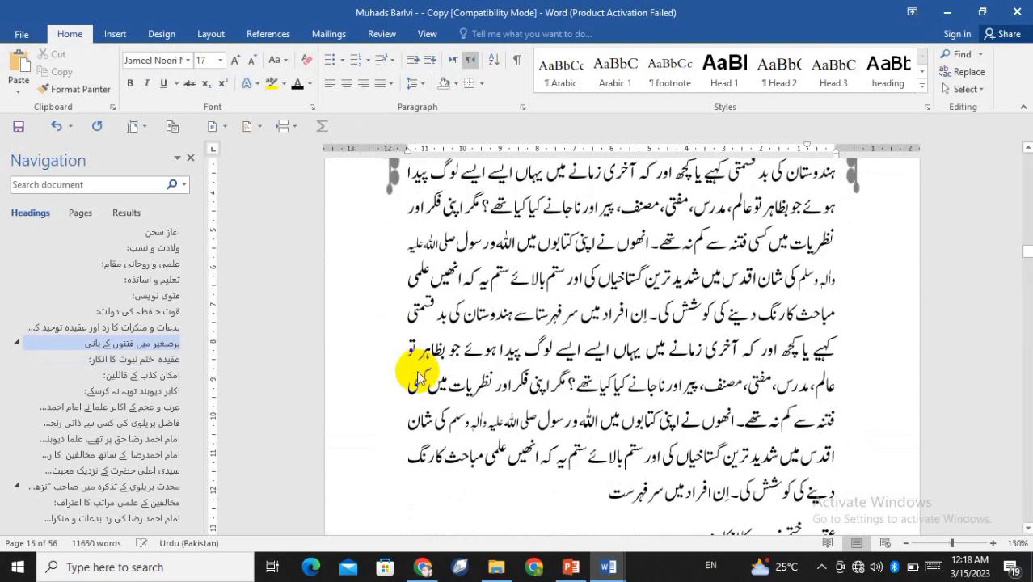
pyautogui.scroll(-3, 418, 373)
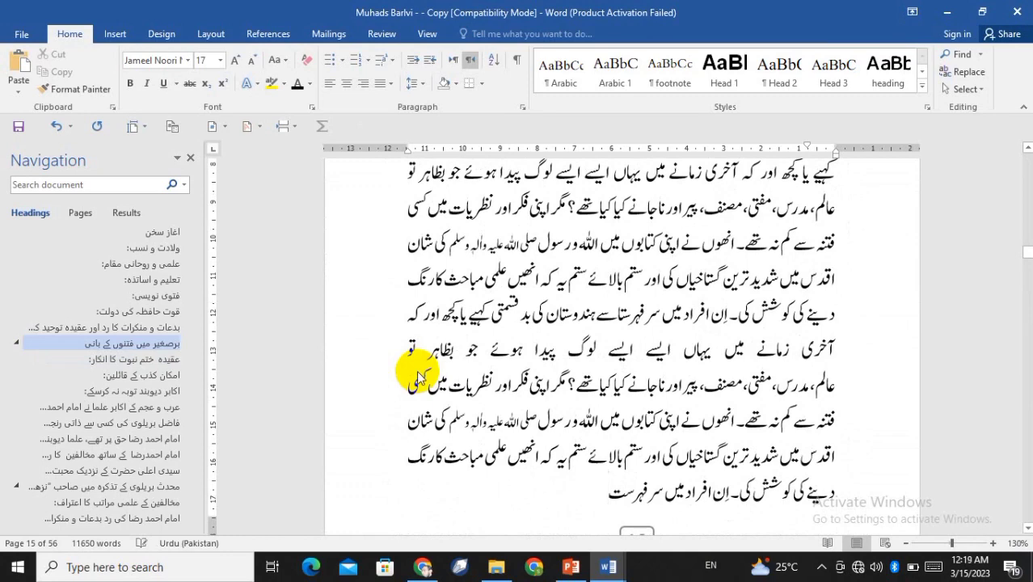
pyautogui.write('اسے ہندوستان کی بد قسمتی کہیے یا کچھ اور کہ آخری زمانے میں یہاں ایسے ایسے لوگ پیدا ہوئے جو بظاہر تو عالم، مدرس، مفتی، مصنف، پیر اور ناجانے کیا کیا تھے؟ مگر اپنی فکر اور نظریات میں کسی فتنہ سے کم نہ تھے۔ انھوں نے اپنی کتابوں میں اللہ و رسول صلی اللہ علیہ واٰلہٖ وسلم کی شان اقدس میں شدید ترین گستاخیاں کی اور ستم بالائے ستم یہ کہ انھیں علمی مباحث کا رنگ دینے کی کوشش کی۔ اِن افراد میں سر فہرست')
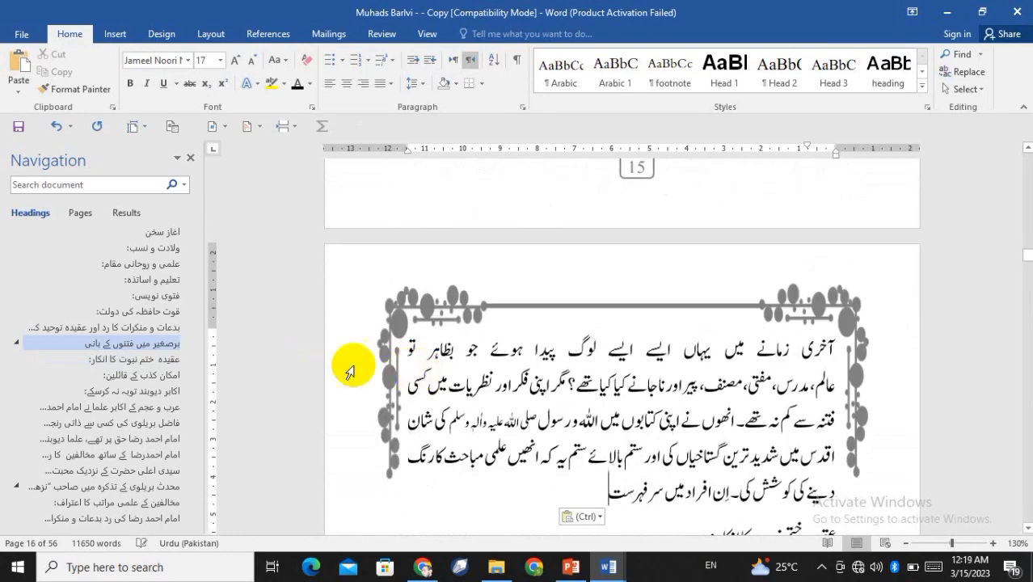
pyautogui.scroll(-4, 623, 365)
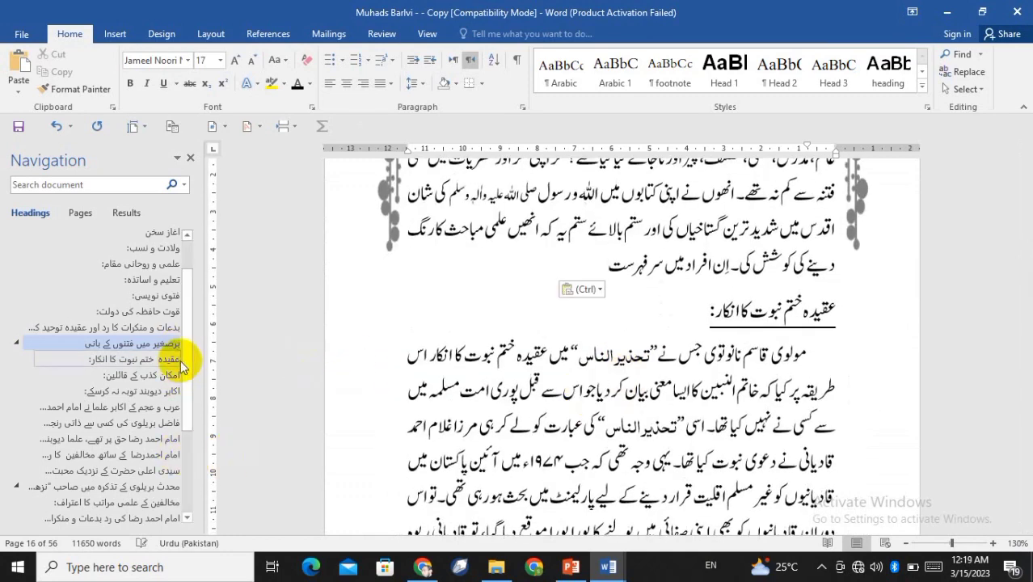
# Step: Return to the table of contents (فہرست مضامین) and update its page numbers only
pyautogui.scroll(2, 184, 323)
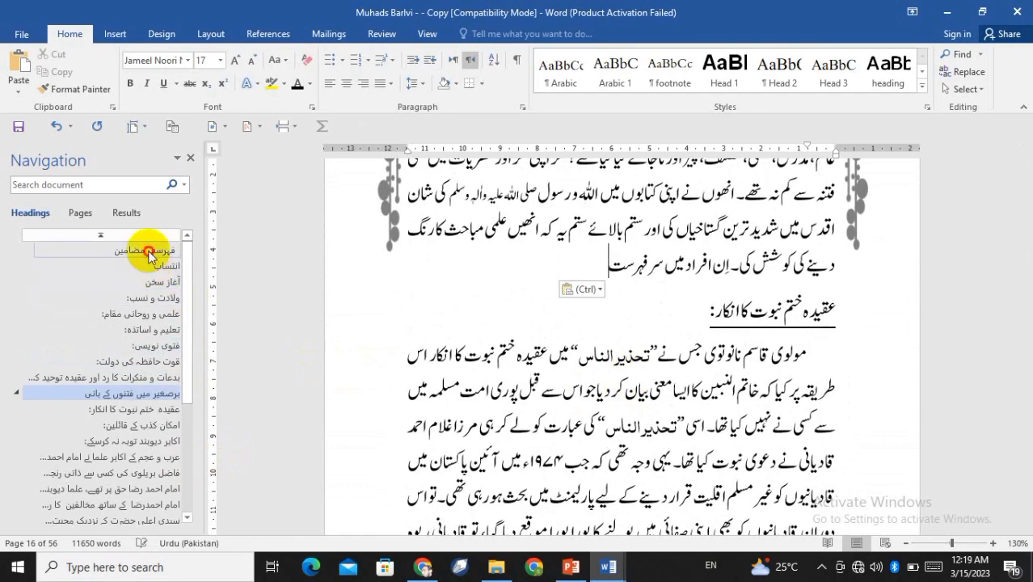
pyautogui.click(145, 251)
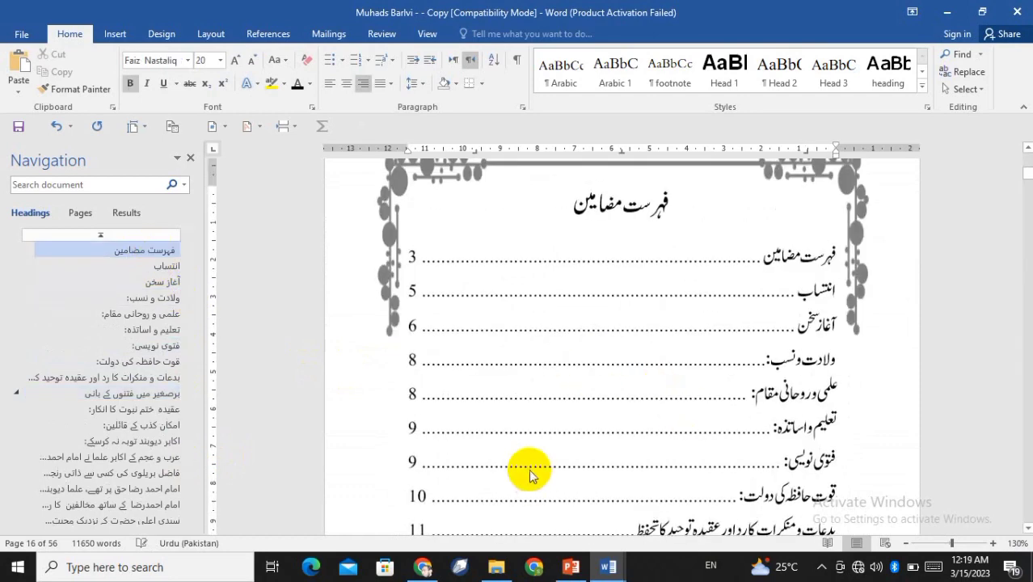
pyautogui.scroll(-3, 485, 461)
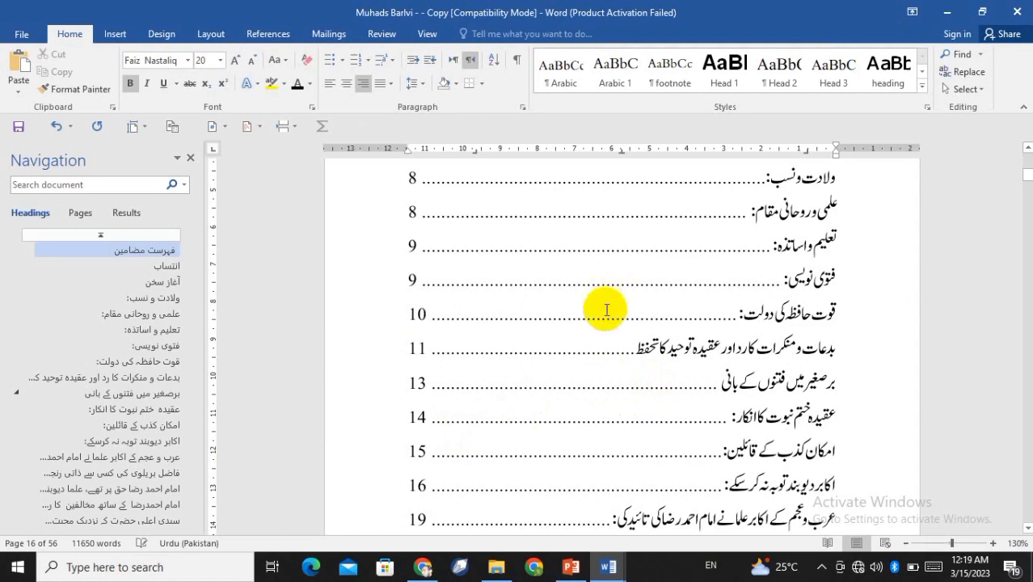
pyautogui.click(531, 317)
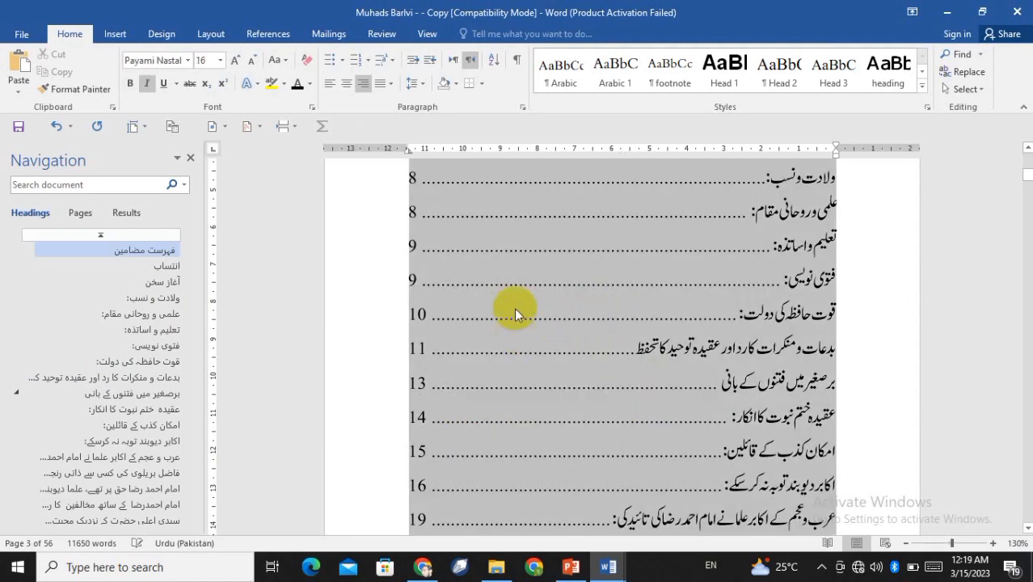
pyautogui.click(260, 37)
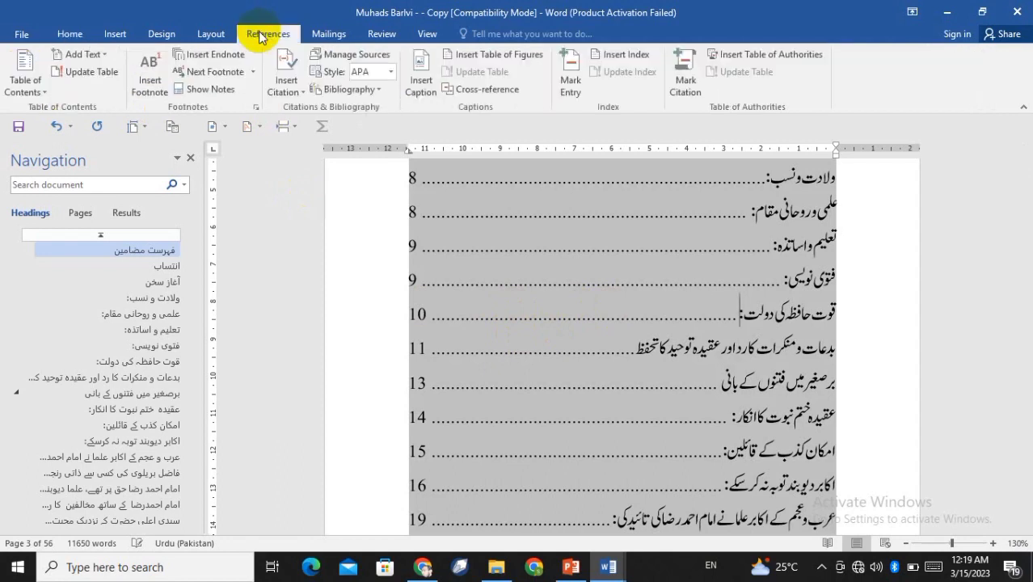
pyautogui.click(94, 78)
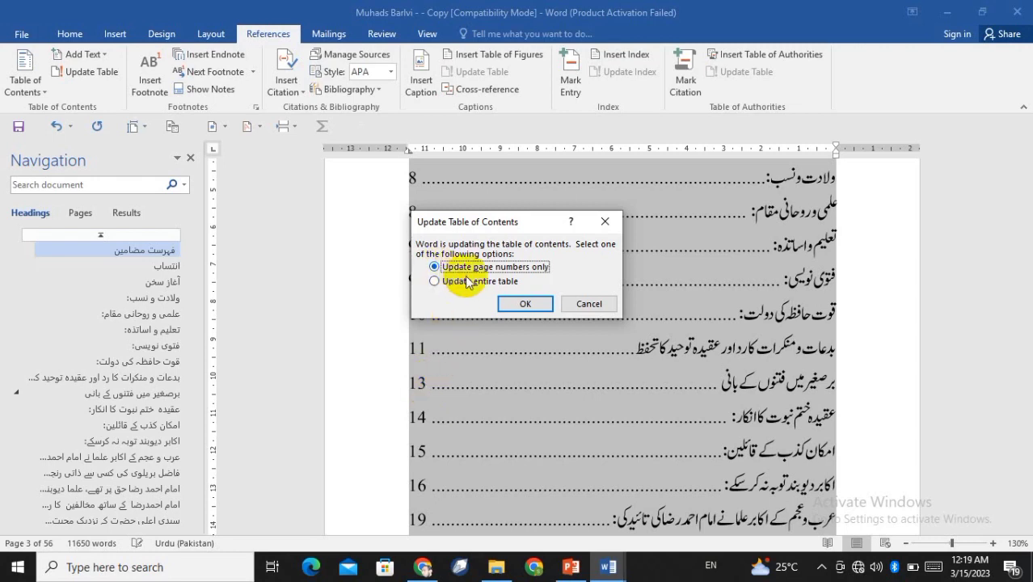
pyautogui.click(518, 304)
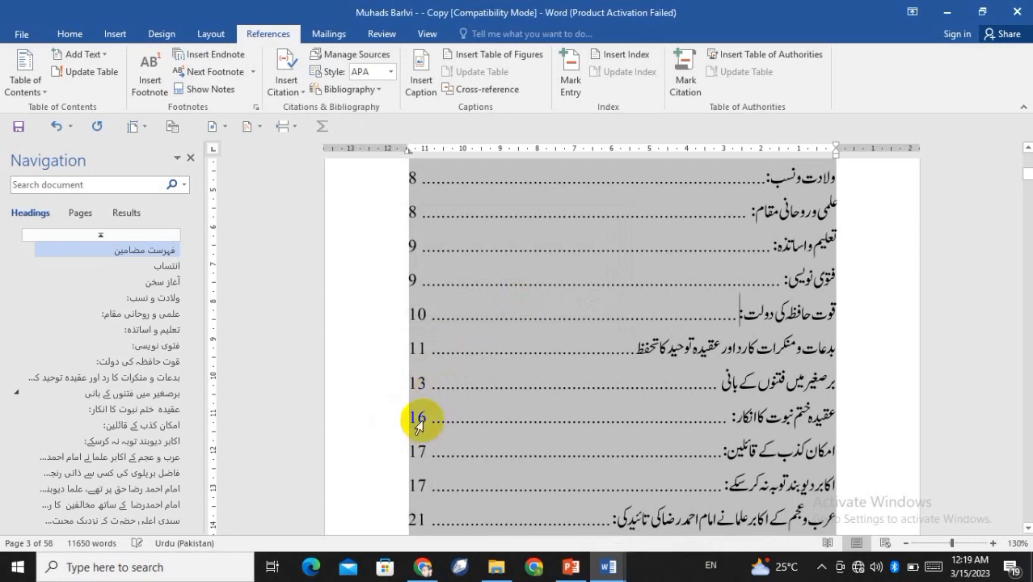
# Step: Go to the heading "اکابر دیوبند توبہ نہ کر سکے" in the body and delete it
pyautogui.scroll(-3, 558, 404)
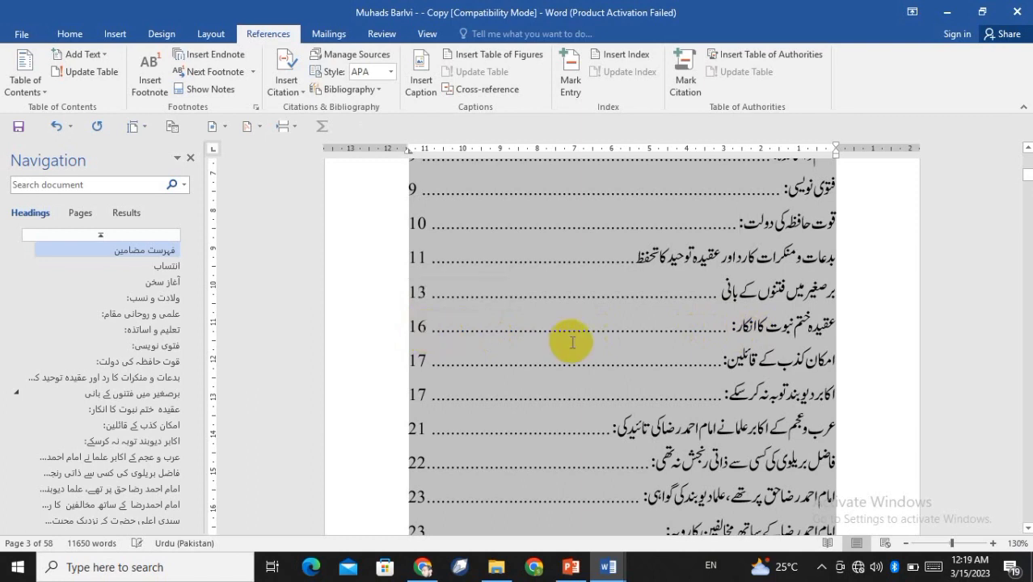
pyautogui.scroll(-7, 570, 341)
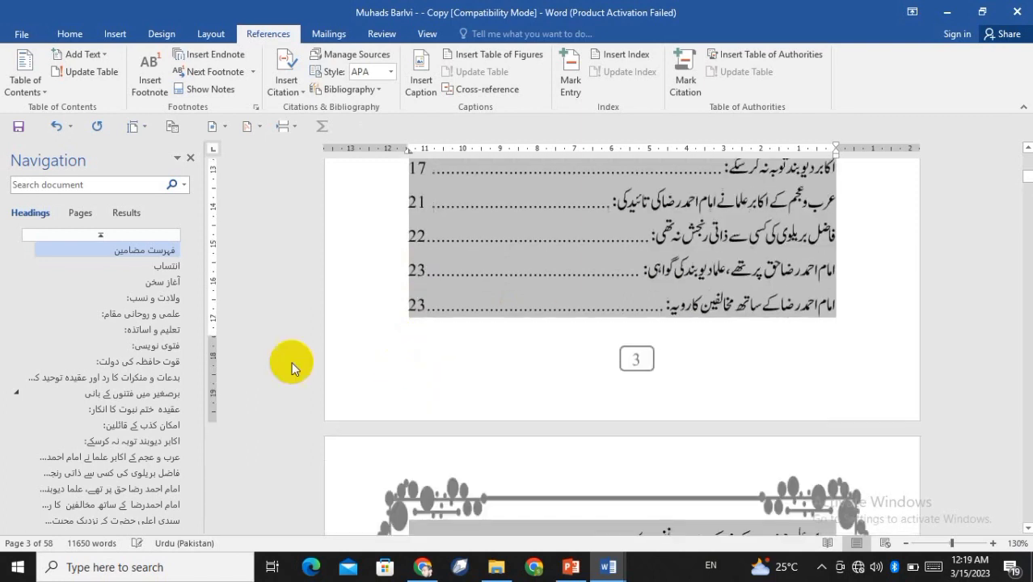
pyautogui.click(141, 441)
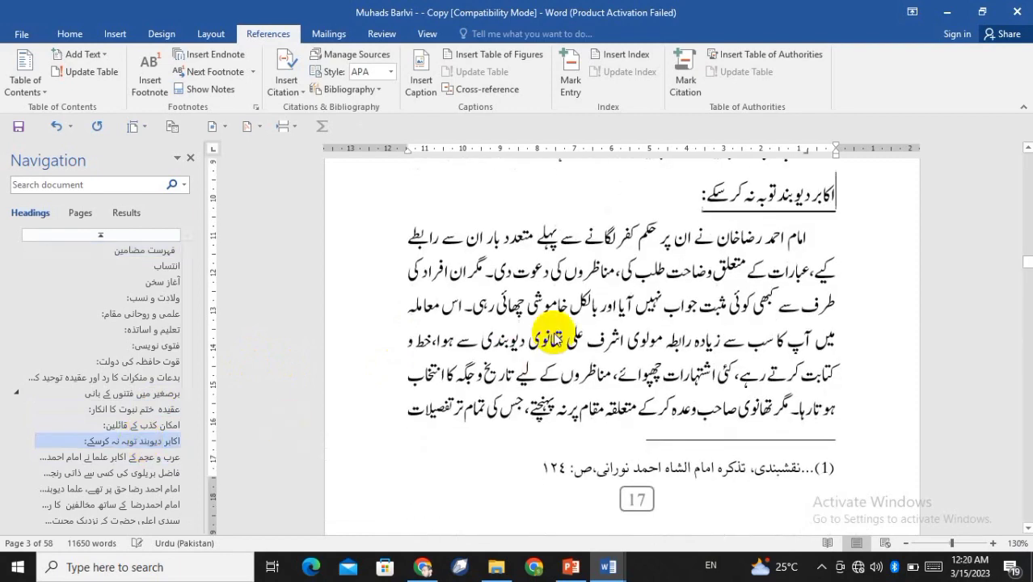
pyautogui.scroll(-5, 554, 392)
pyautogui.scroll(7, 554, 333)
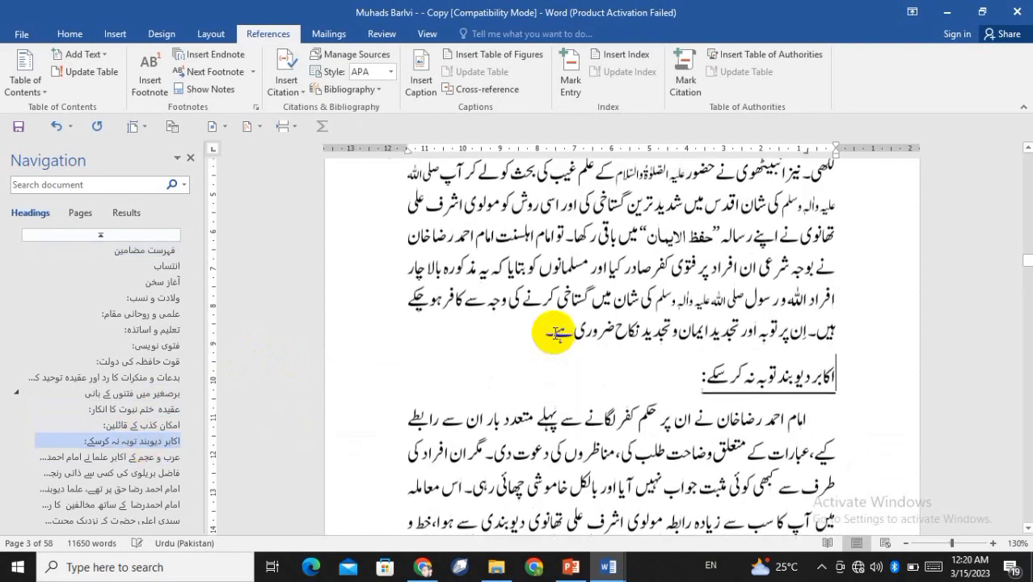
pyautogui.hotkey('shift', 'Down')
pyautogui.hotkey('shift', 'Right')
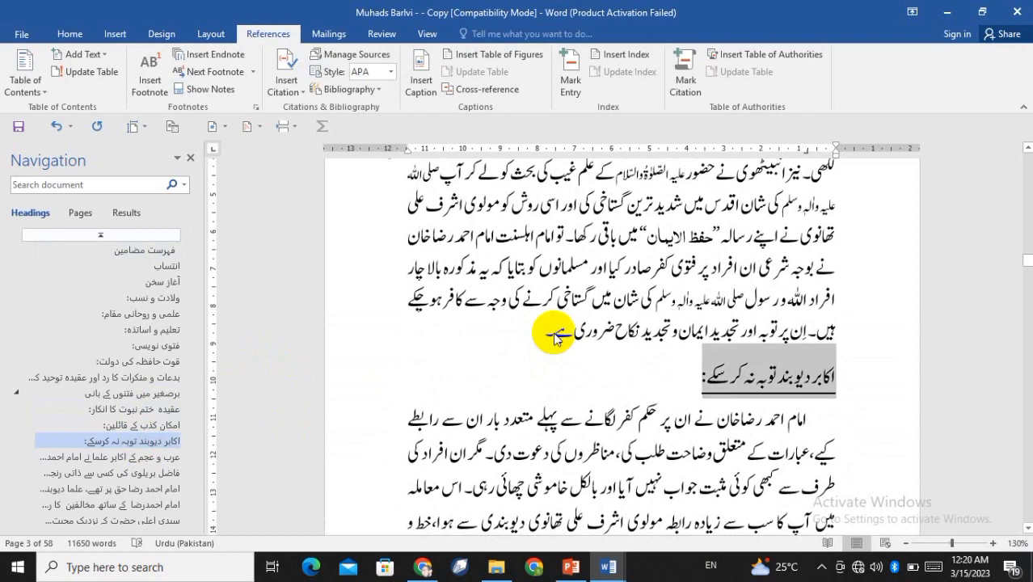
pyautogui.press('Delete')
pyautogui.press('Delete')
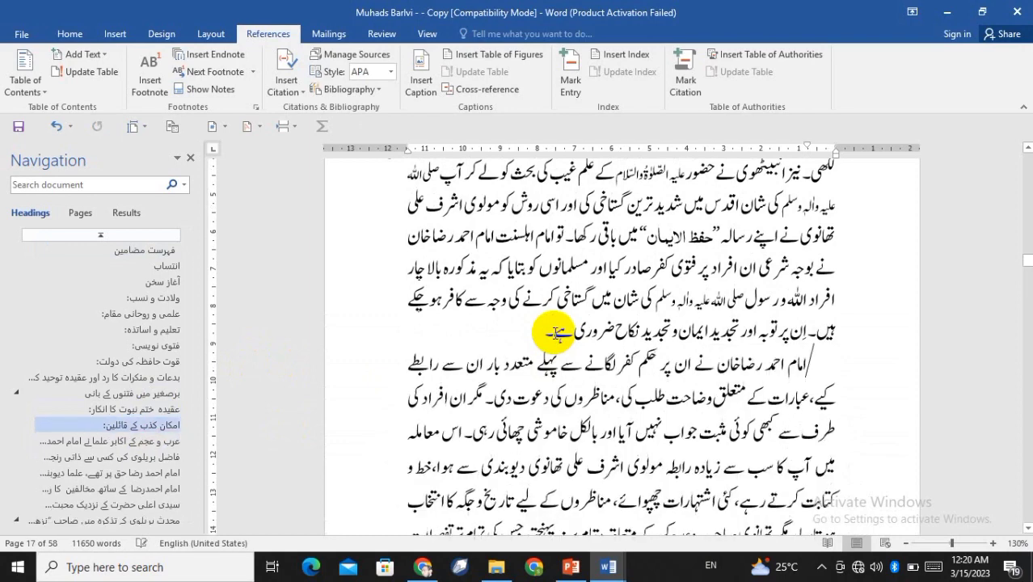
# Step: Delete the heading beginning "عرب و عجم کے اکابر علما" on page 20, together with its empty line
pyautogui.scroll(-10, 704, 348)
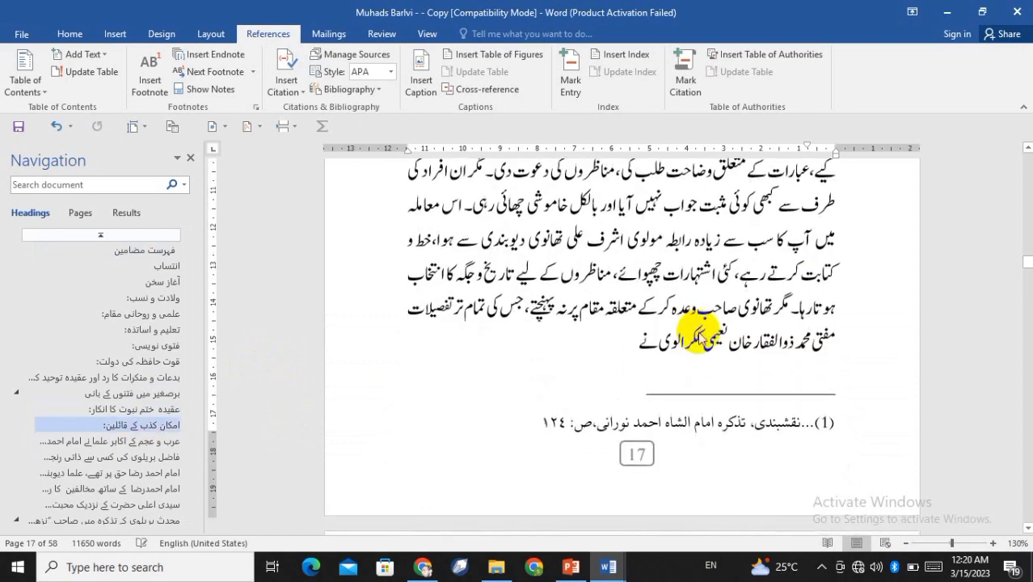
pyautogui.scroll(-12, 697, 332)
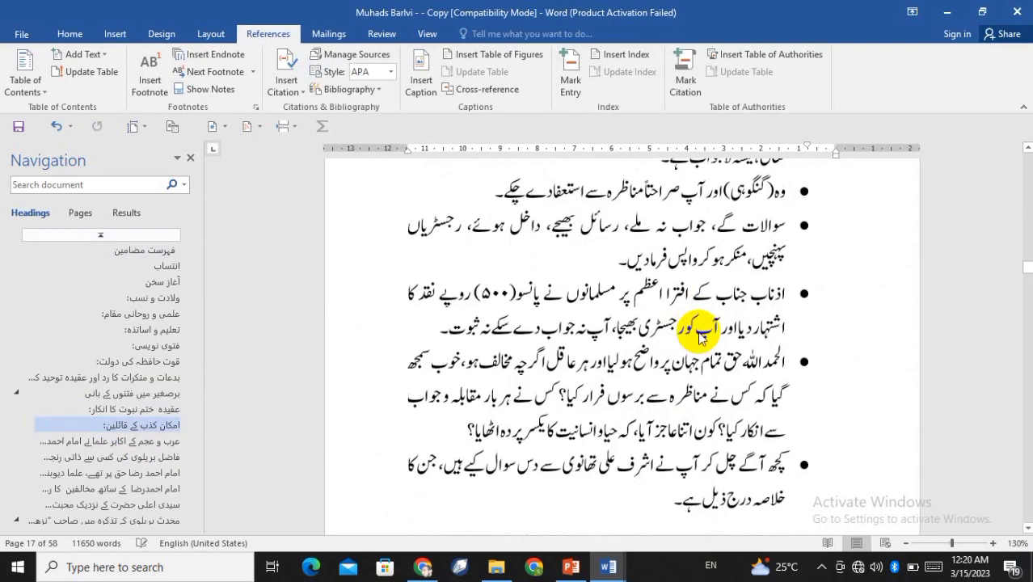
pyautogui.scroll(-12, 697, 332)
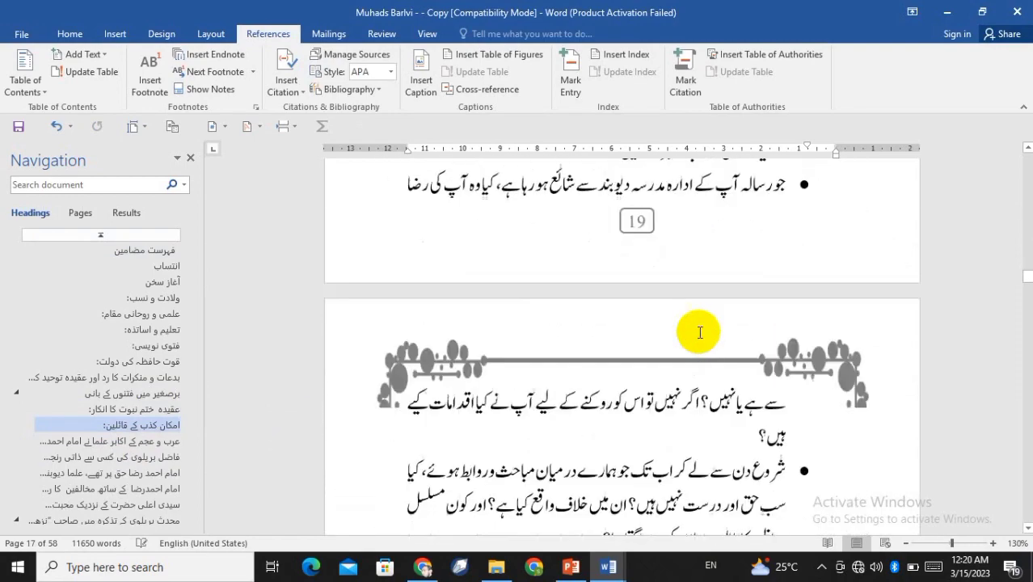
pyautogui.scroll(-8, 700, 332)
pyautogui.scroll(4, 699, 329)
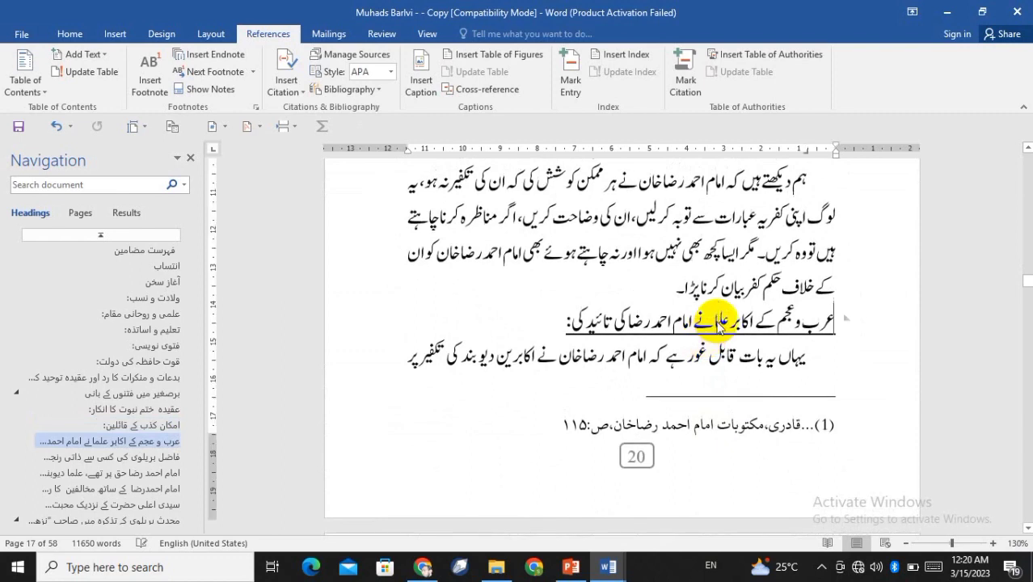
pyautogui.tripleClick(718, 324)
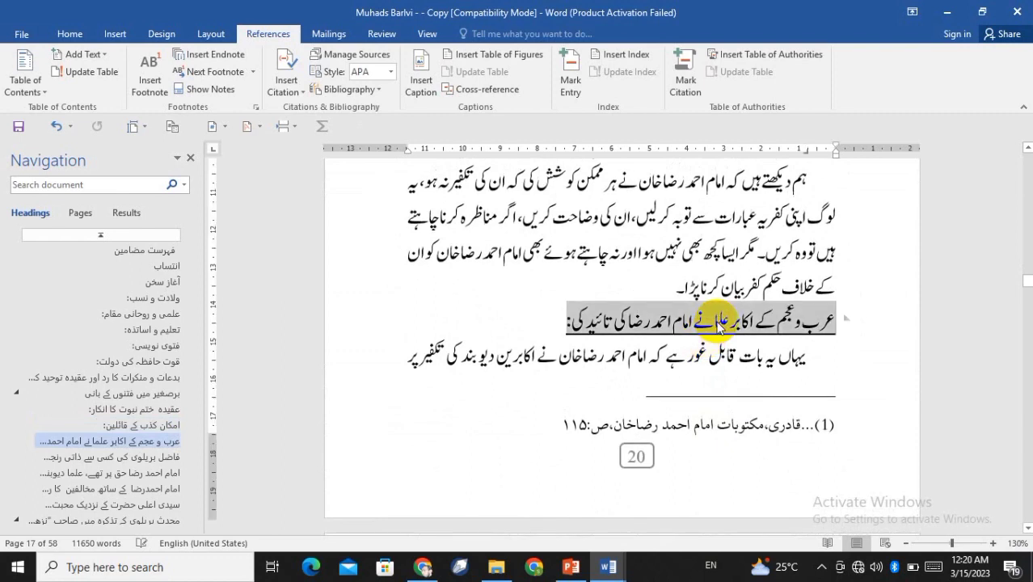
pyautogui.click(711, 322)
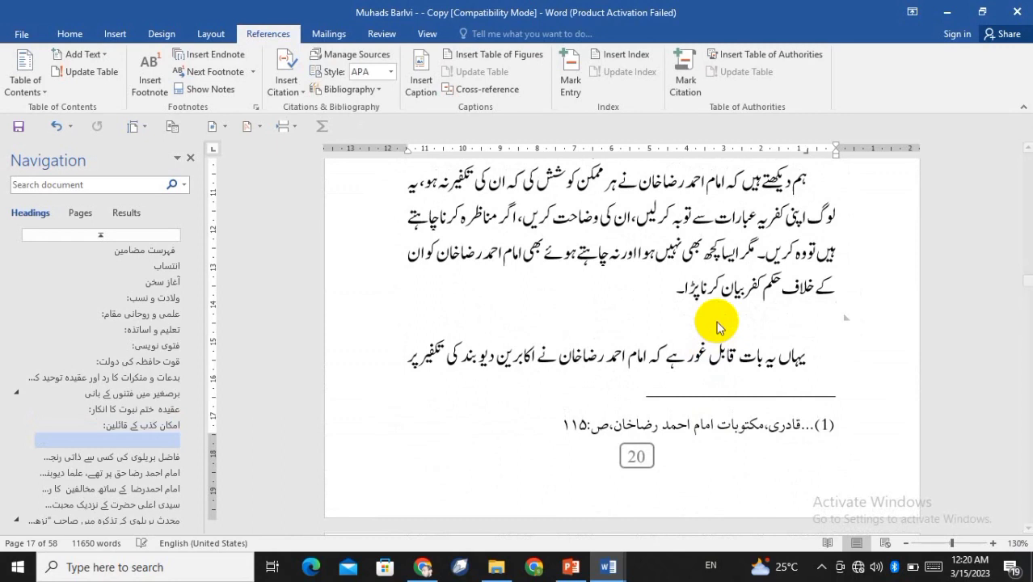
pyautogui.press('Delete')
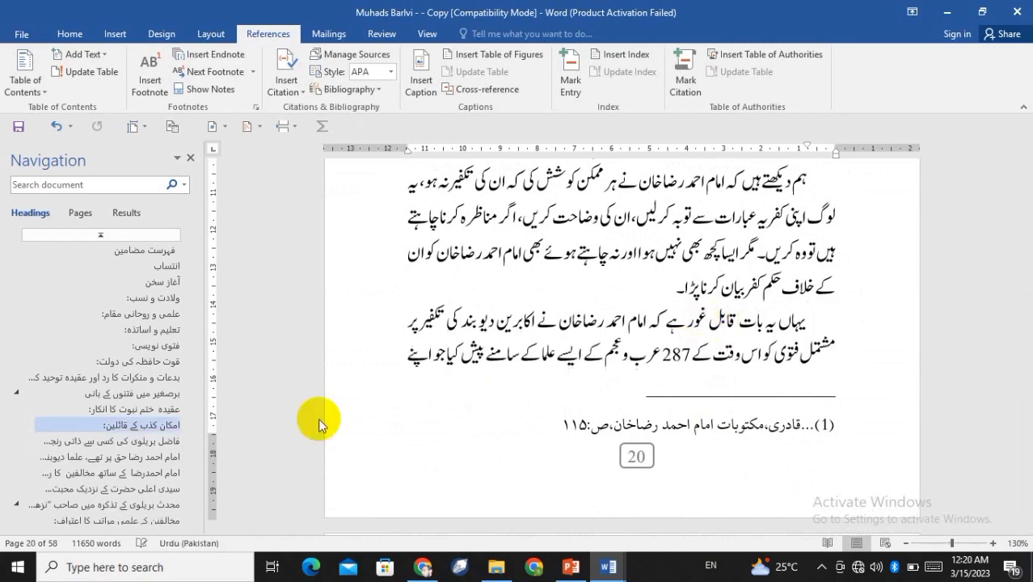
# Step: Return to the table of contents (فہرست مضامین) and update the entire table, including its headings
pyautogui.click(144, 248)
pyautogui.scroll(-7, 805, 361)
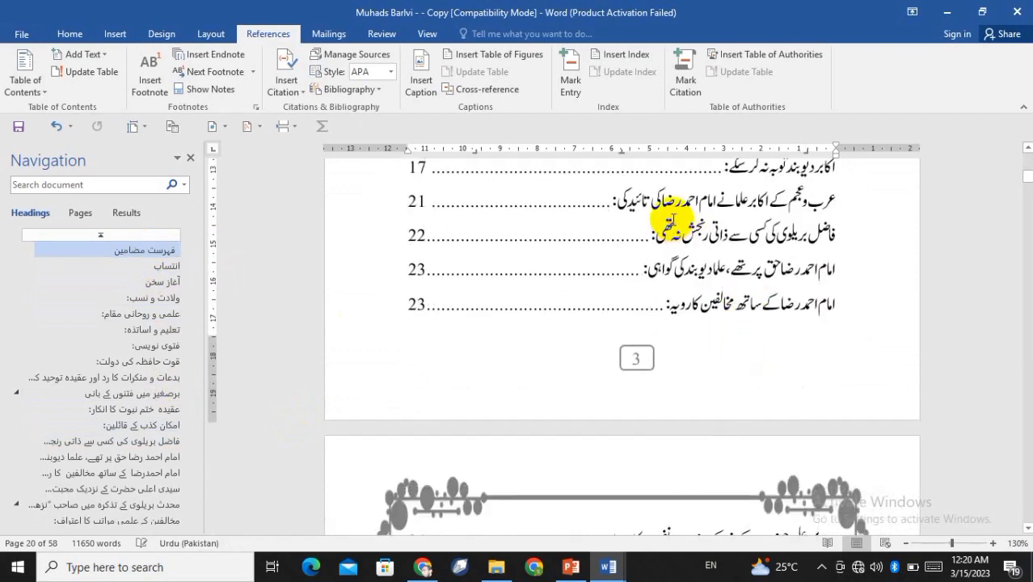
pyautogui.click(658, 229)
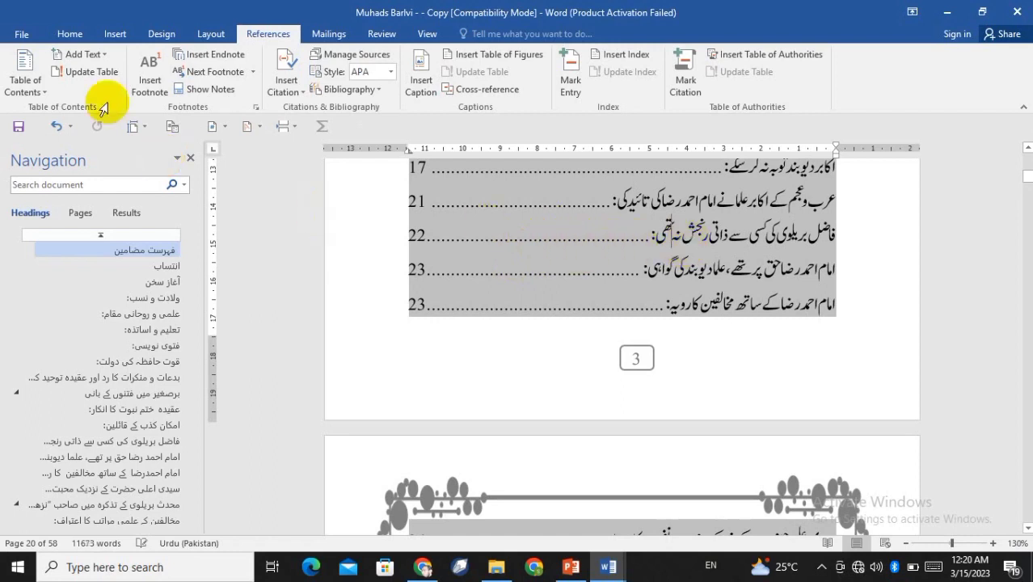
pyautogui.click(94, 72)
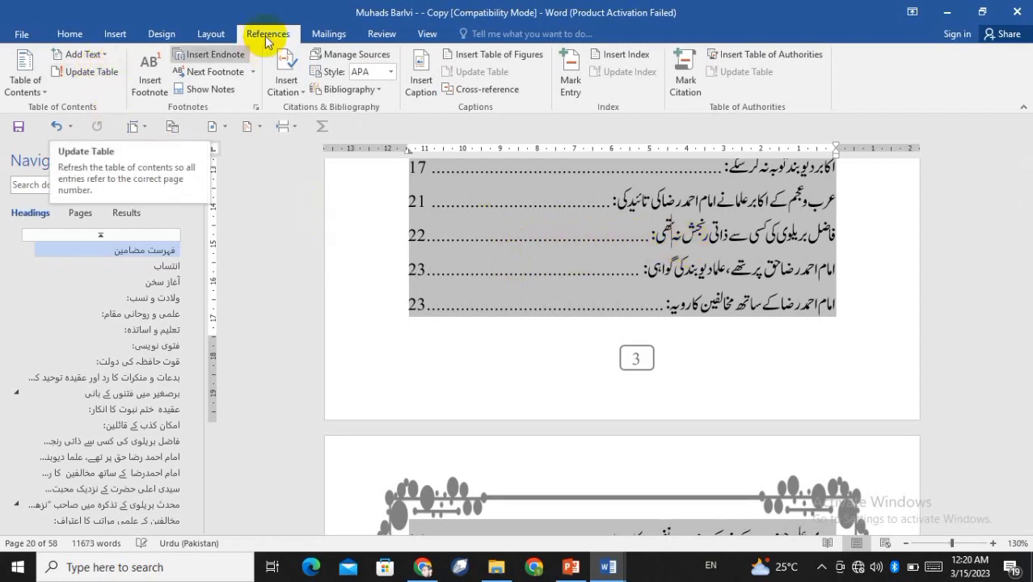
pyautogui.click(87, 72)
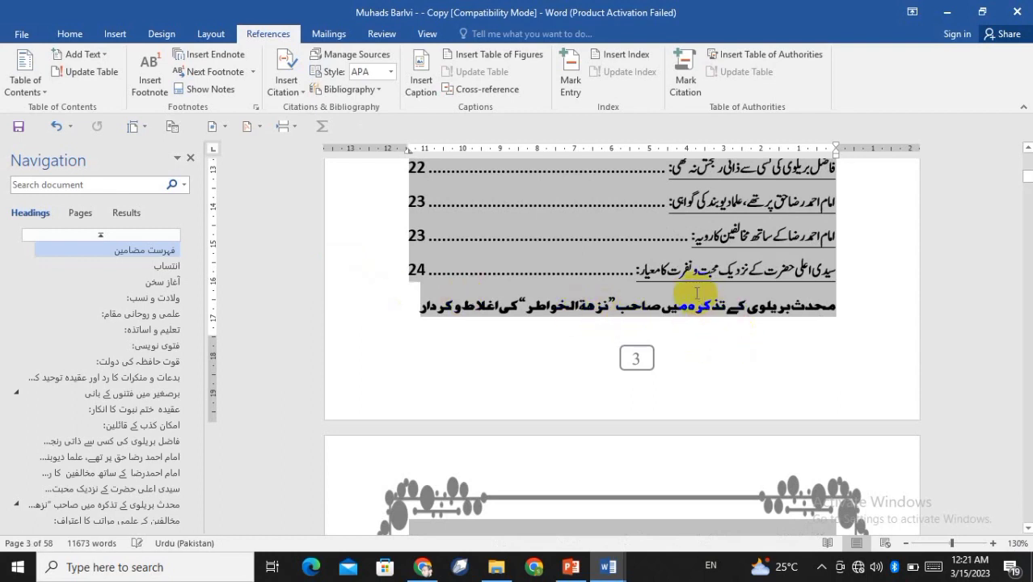
# Step: Examine the heading entries and page numbers of the updated table of contents, and look at the available table of contents options
pyautogui.scroll(2, 696, 292)
pyautogui.scroll(2, 696, 293)
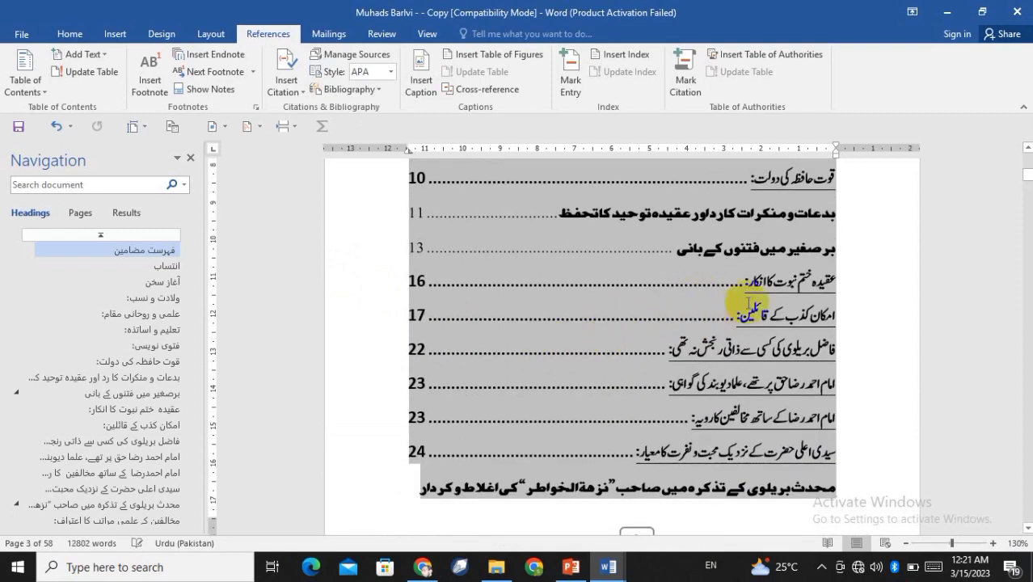
pyautogui.scroll(5, 749, 303)
pyautogui.scroll(1, 748, 302)
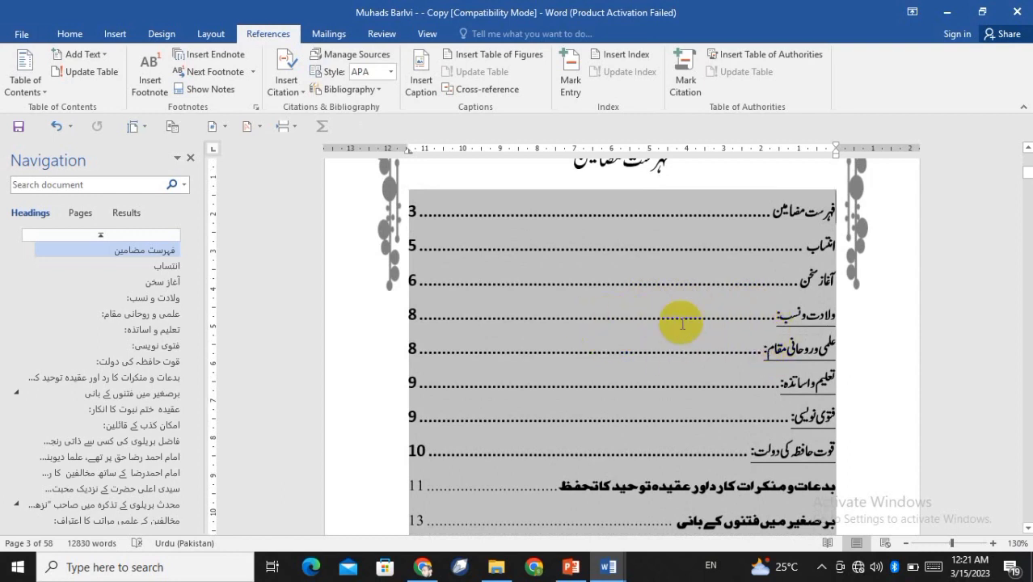
pyautogui.click(684, 314)
pyautogui.click(786, 235)
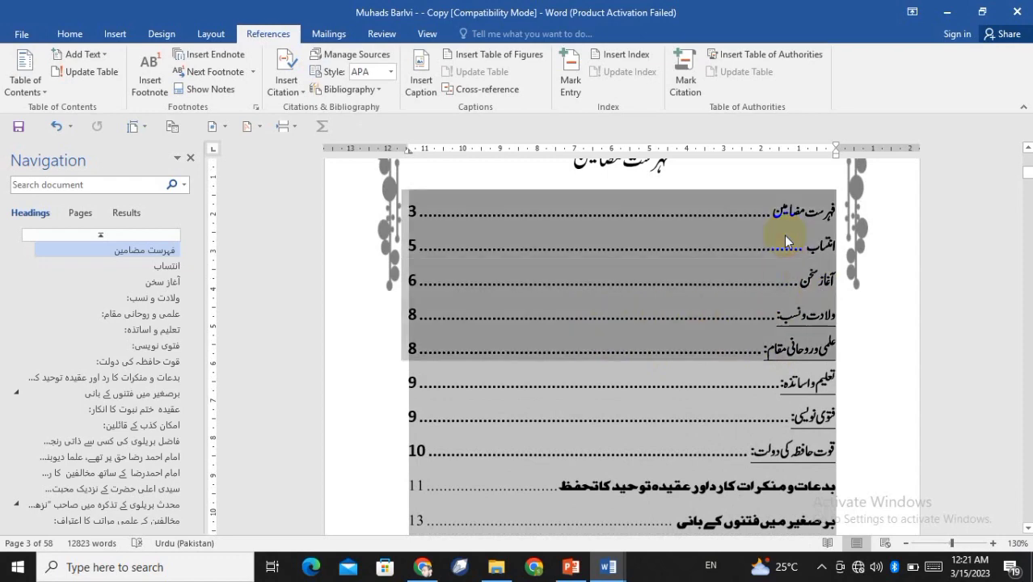
pyautogui.scroll(-2, 783, 236)
pyautogui.scroll(-4, 784, 236)
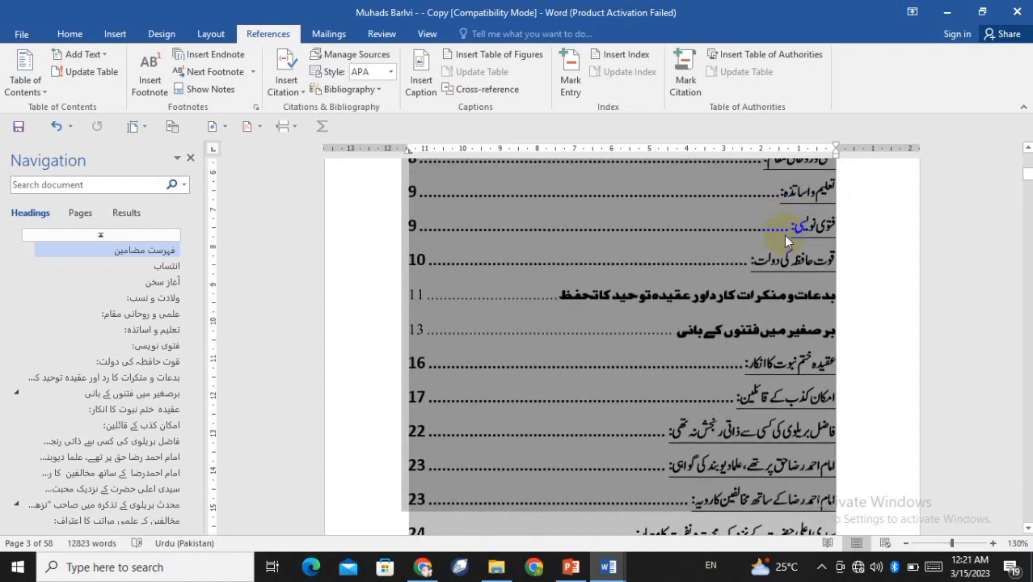
pyautogui.scroll(-7, 784, 235)
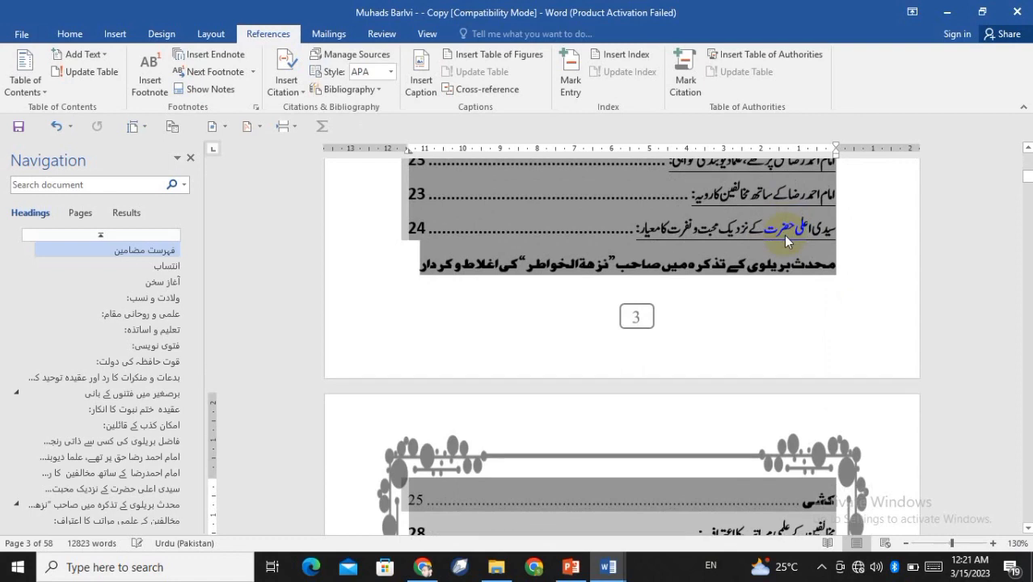
pyautogui.click(40, 89)
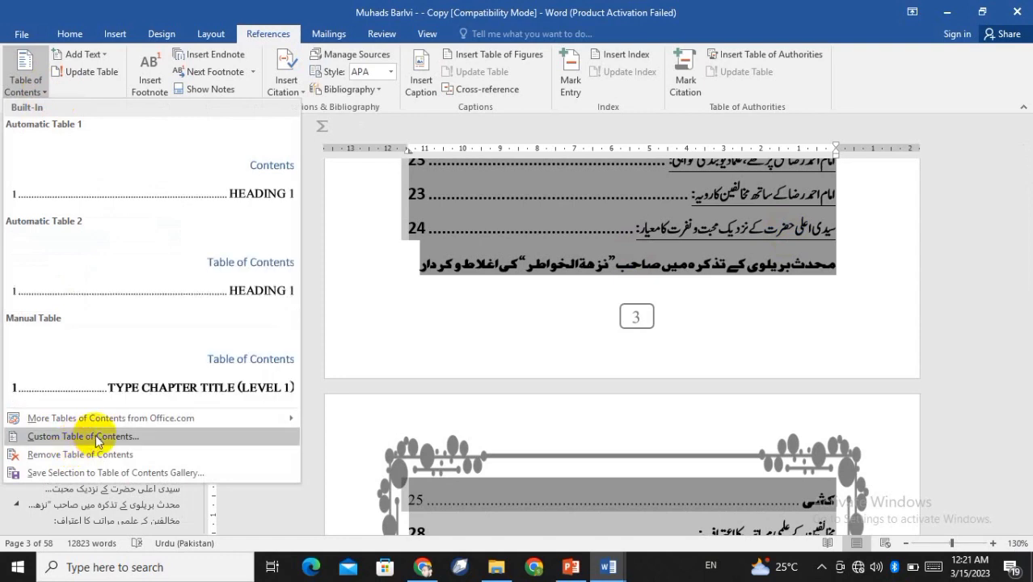
pyautogui.click(522, 235)
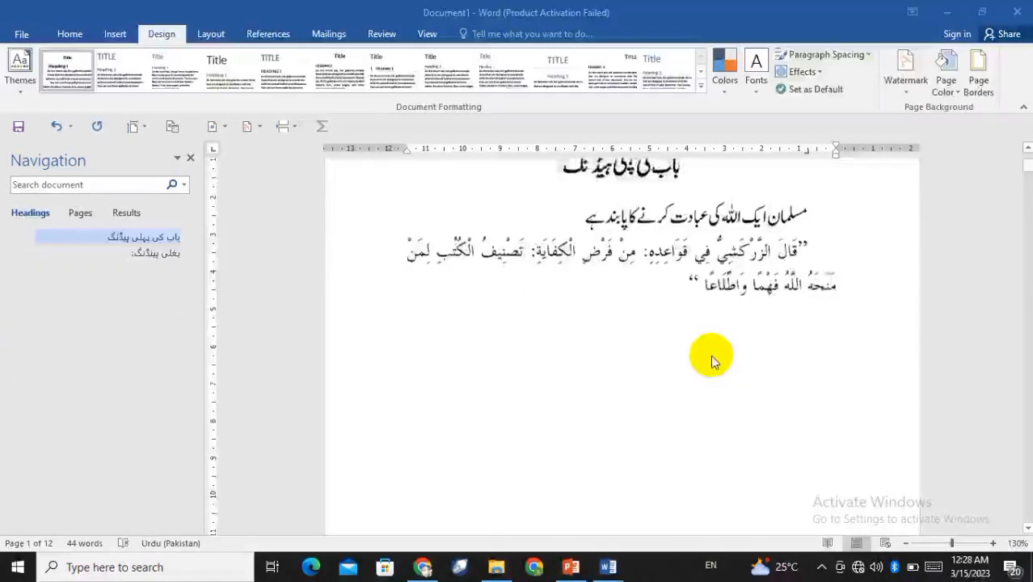
# Step: Remove the bottom line of the 3 pt page border throughout Document1, keeping the line at the top of the pages
pyautogui.scroll(3, 710, 355)
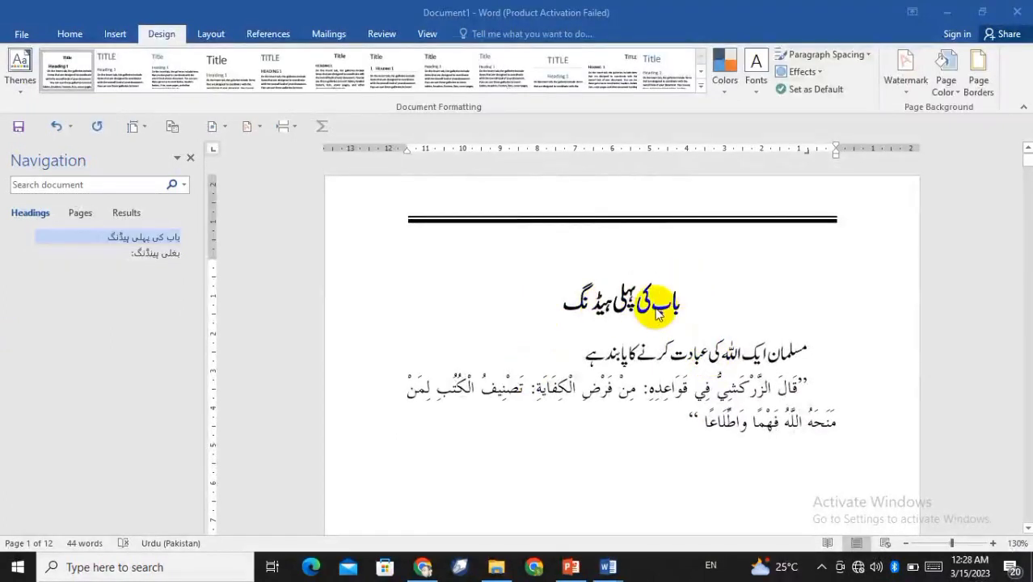
pyautogui.scroll(-5, 784, 289)
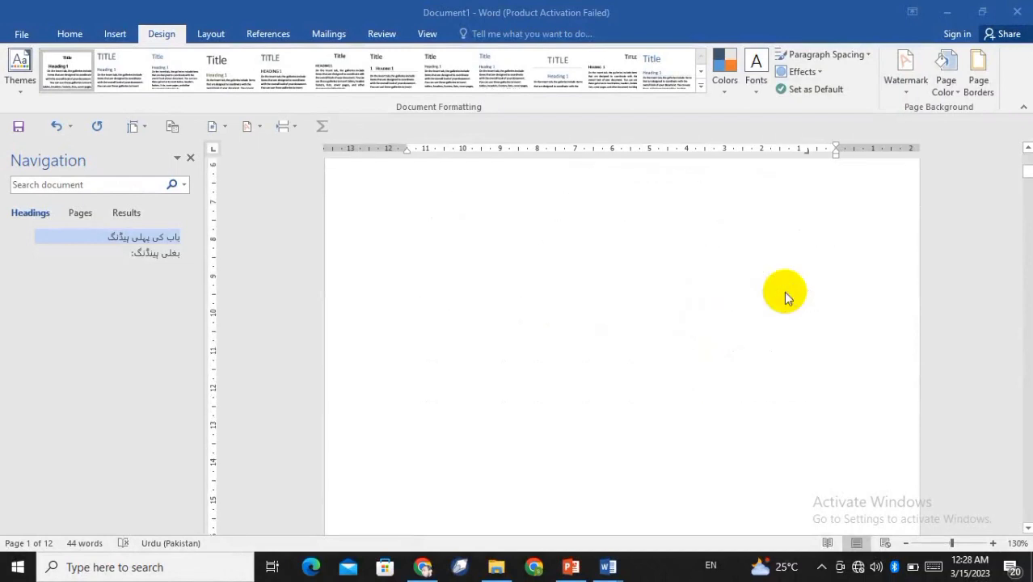
pyautogui.scroll(-3, 784, 298)
pyautogui.scroll(-3, 784, 294)
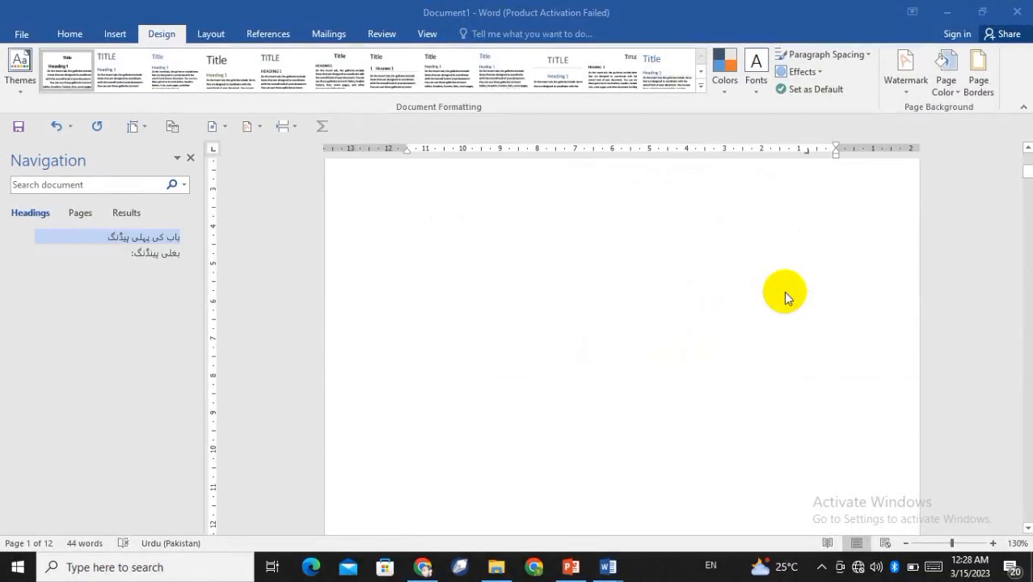
pyautogui.click(979, 81)
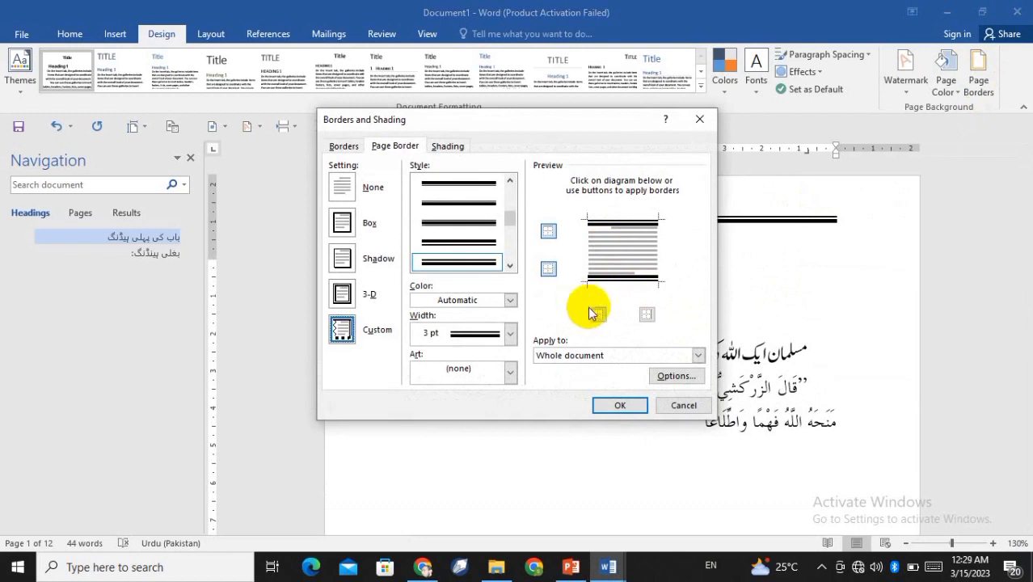
pyautogui.click(549, 274)
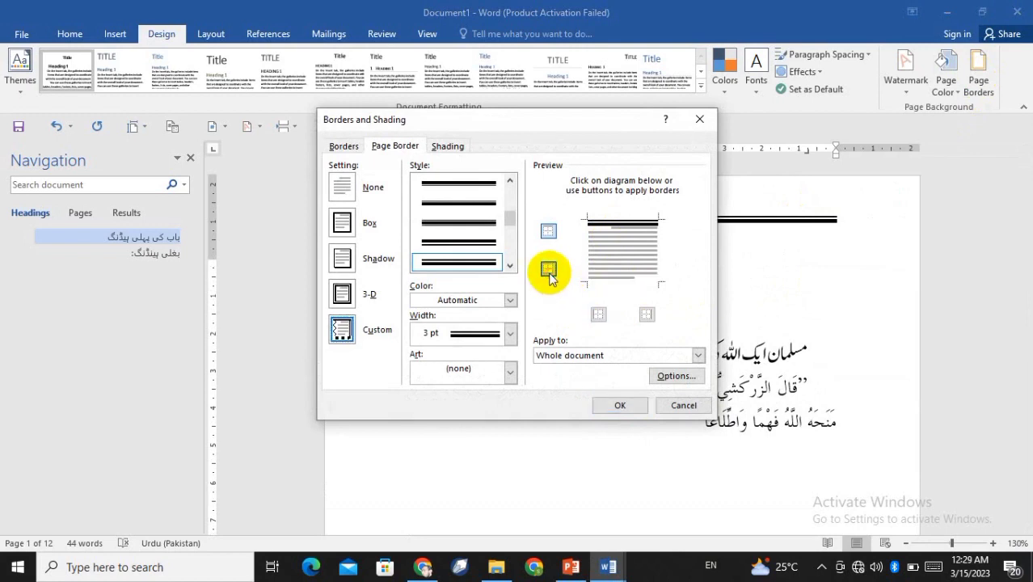
pyautogui.click(619, 405)
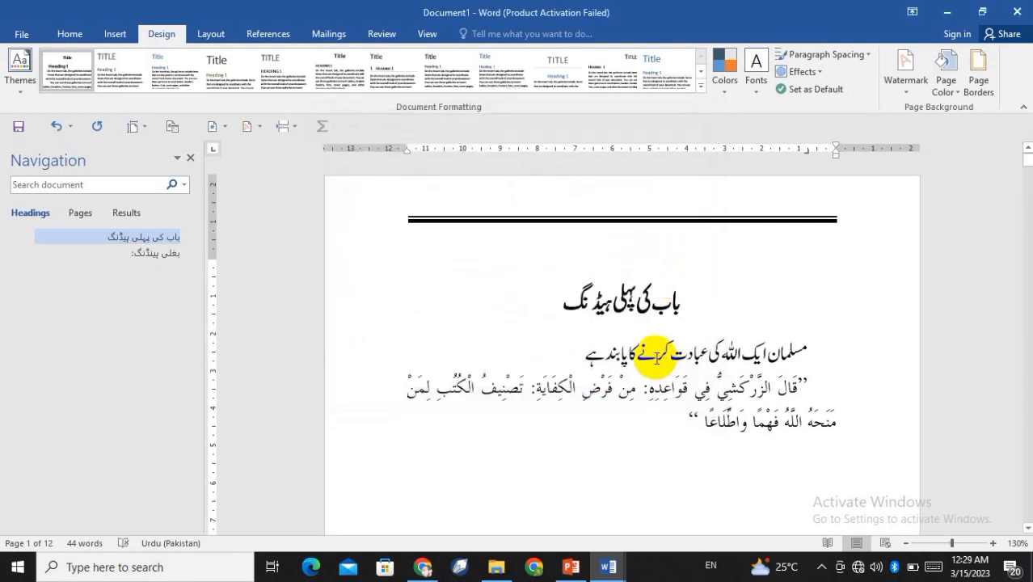
# Step: Examine the page border line at the top of the pages and the area around page number 104
pyautogui.scroll(-7, 655, 357)
pyautogui.scroll(-5, 655, 361)
pyautogui.scroll(5, 655, 357)
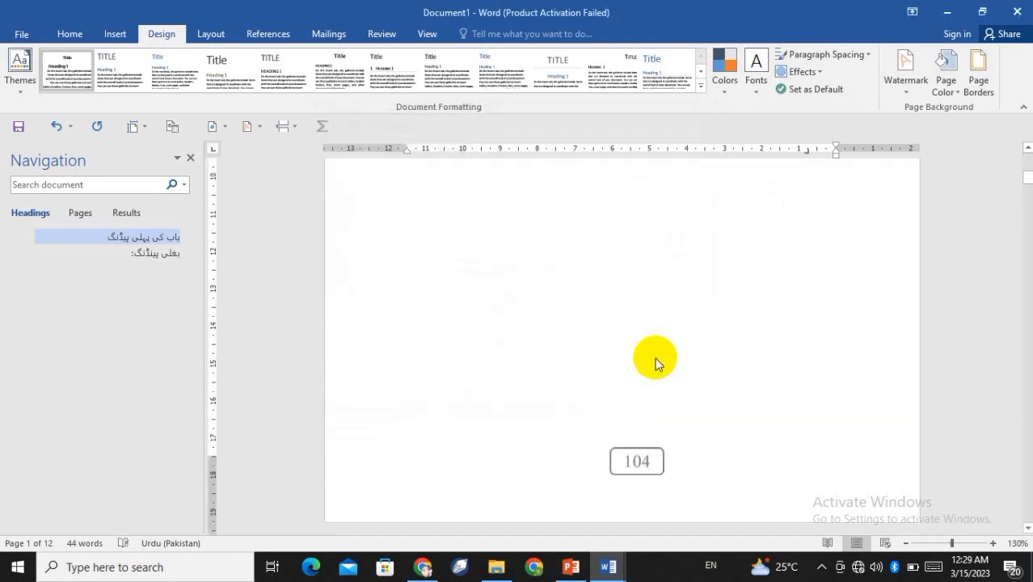
pyautogui.scroll(-6, 655, 357)
pyautogui.scroll(-4, 647, 334)
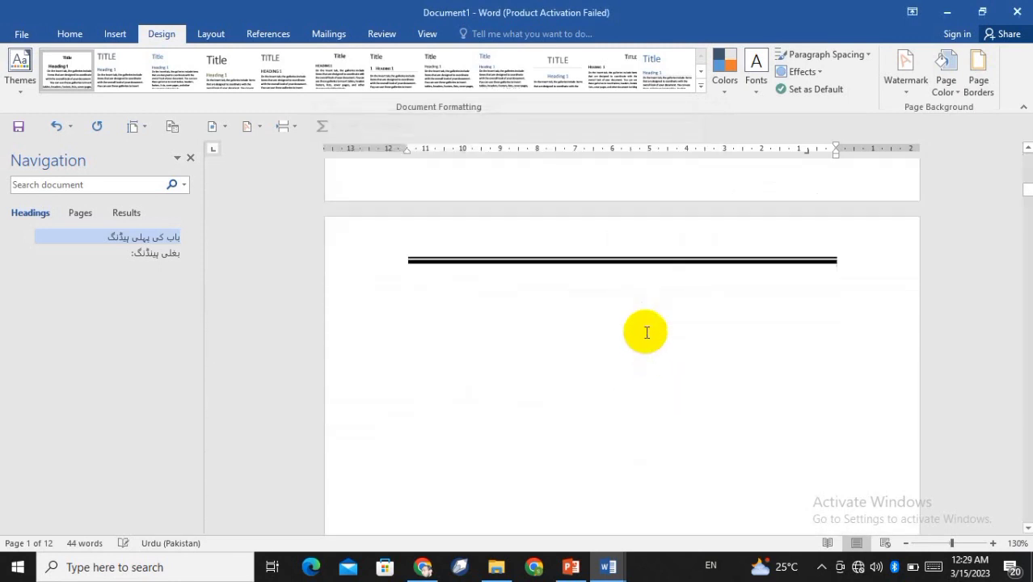
pyautogui.scroll(9, 647, 335)
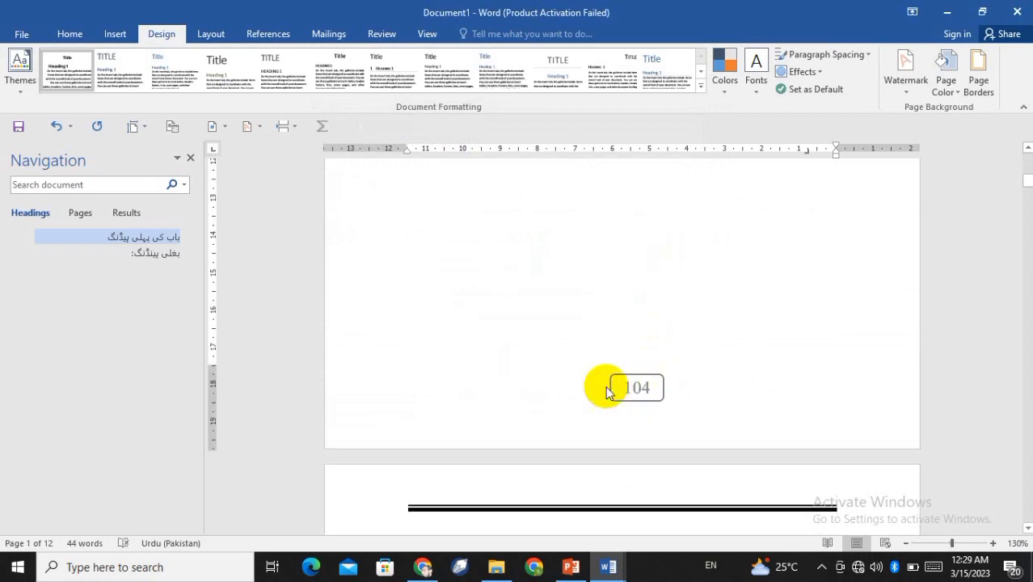
pyautogui.scroll(-5, 632, 380)
pyautogui.scroll(1, 632, 372)
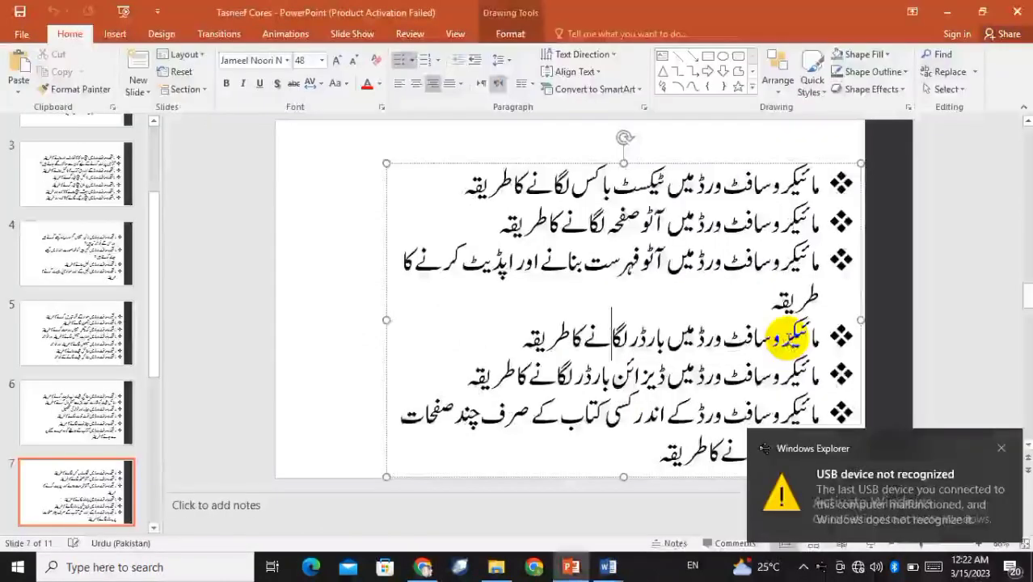
# Step: Highlight the bullet "مائیکرو سافٹ ورڈ میں بارڈر لگانے کا طریقہ" on slide 7 and switch to Document1 in Word
pyautogui.tripleClick(790, 344)
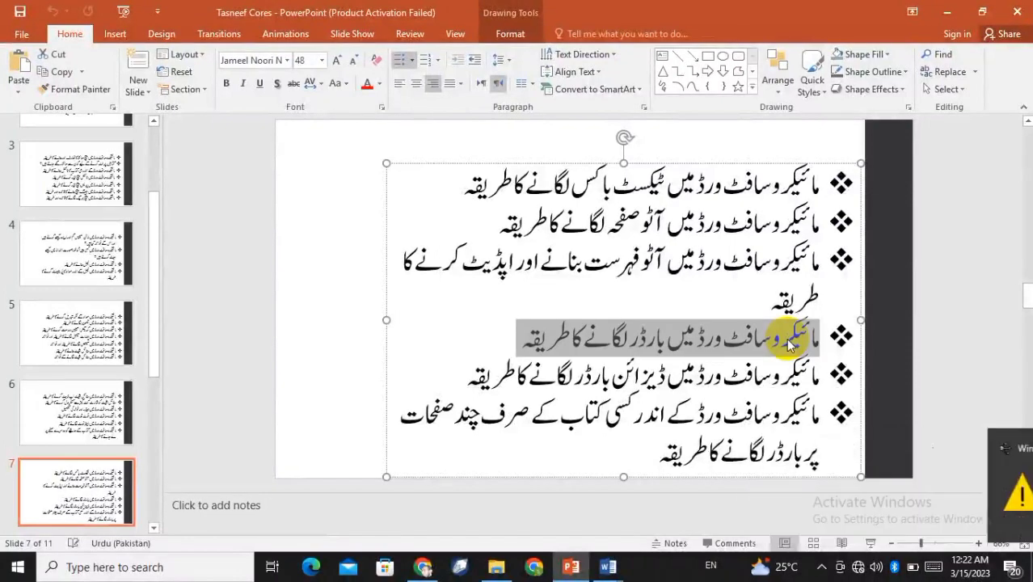
pyautogui.hotkey('alt', 'Tab')
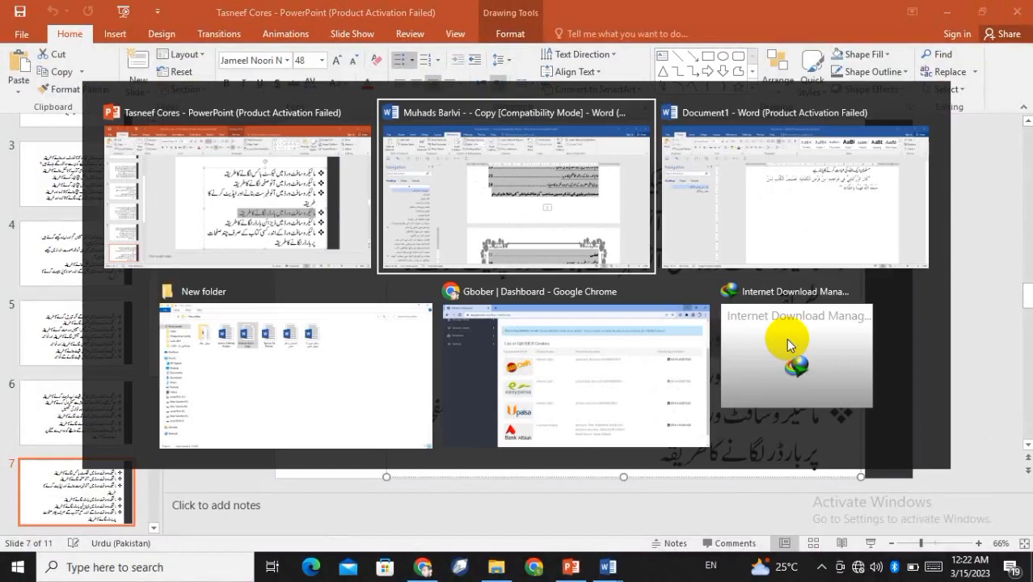
pyautogui.hotkey('alt', 'Tab')
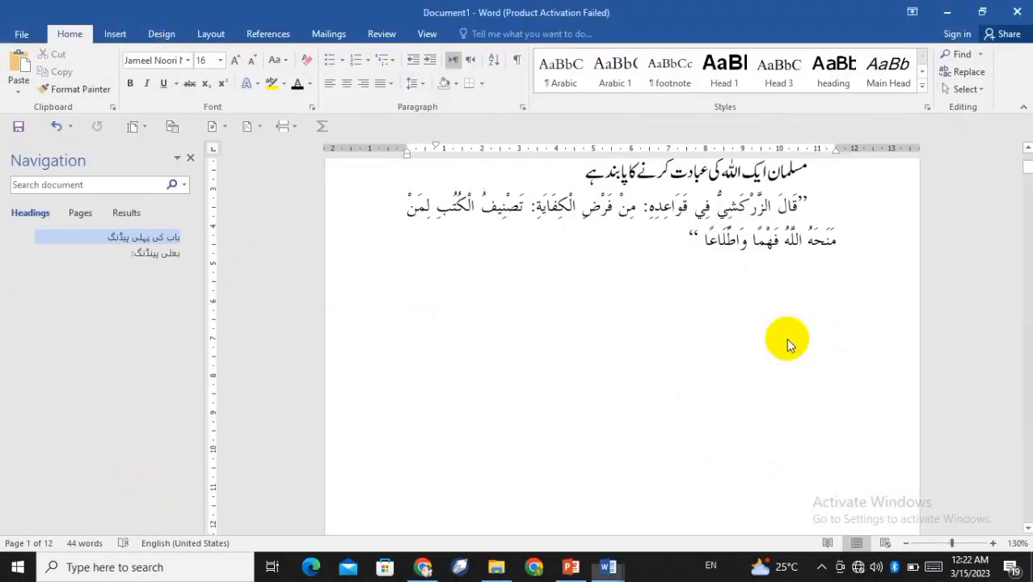
# Step: Apply a 3 pt diagonally striped box page border to the whole document
pyautogui.scroll(3, 768, 334)
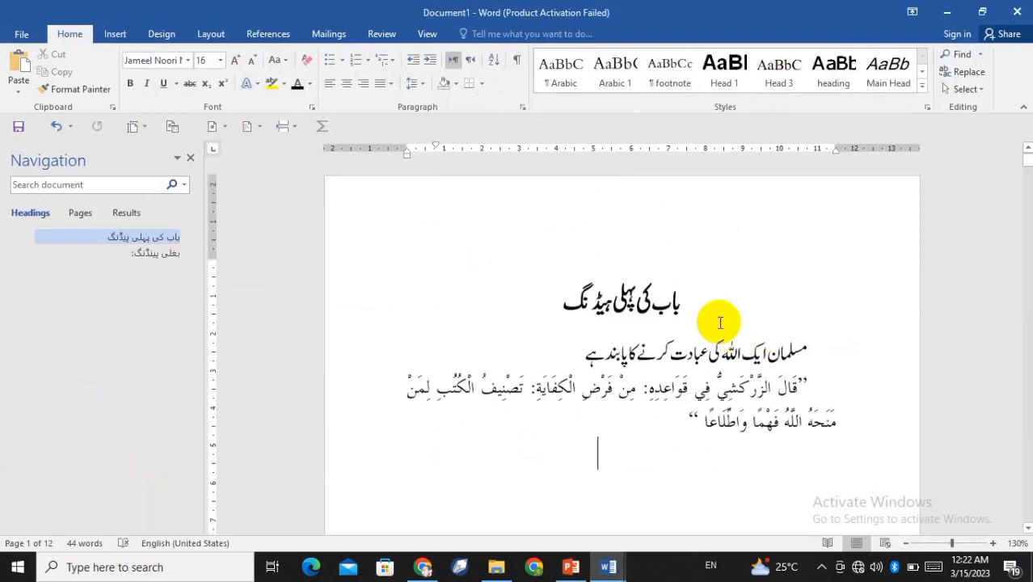
pyautogui.scroll(-5, 720, 323)
pyautogui.scroll(-3, 720, 322)
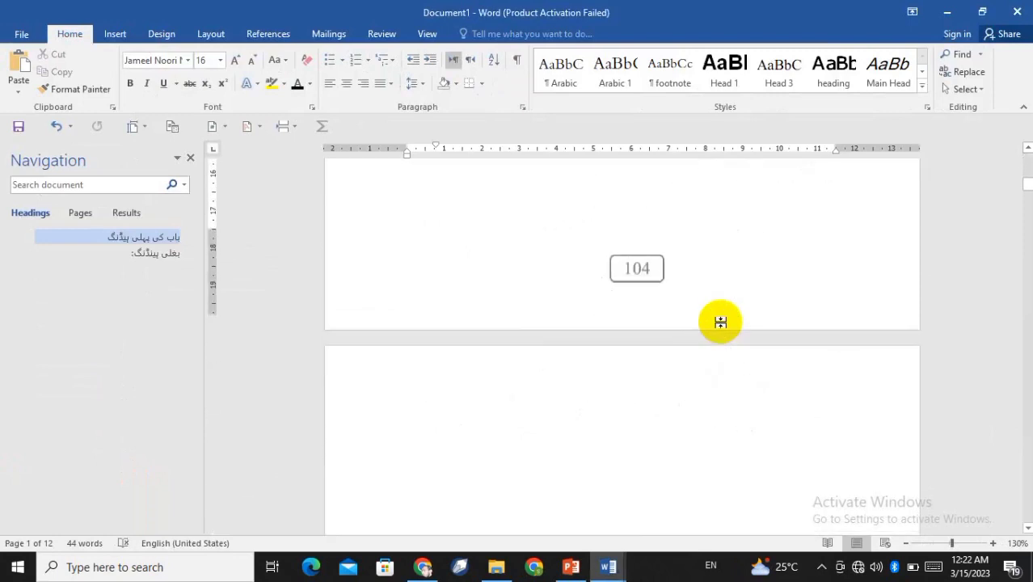
pyautogui.doubleClick(721, 322)
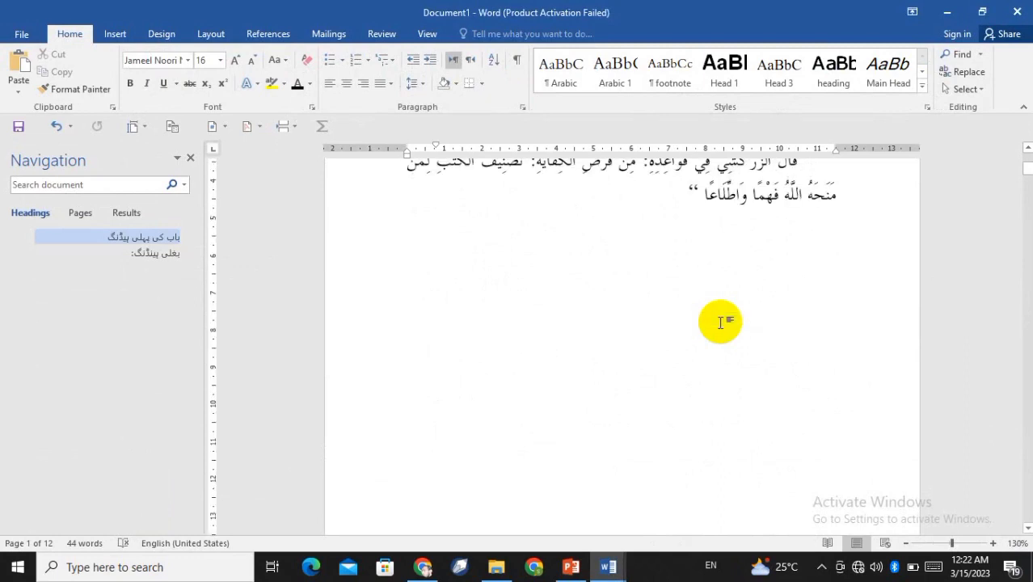
pyautogui.scroll(3, 721, 322)
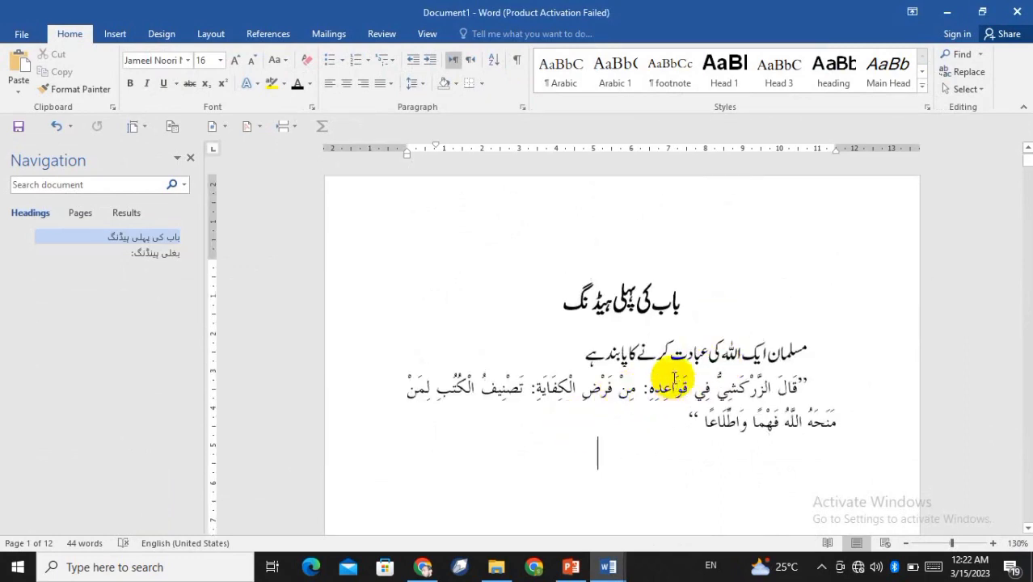
pyautogui.click(115, 35)
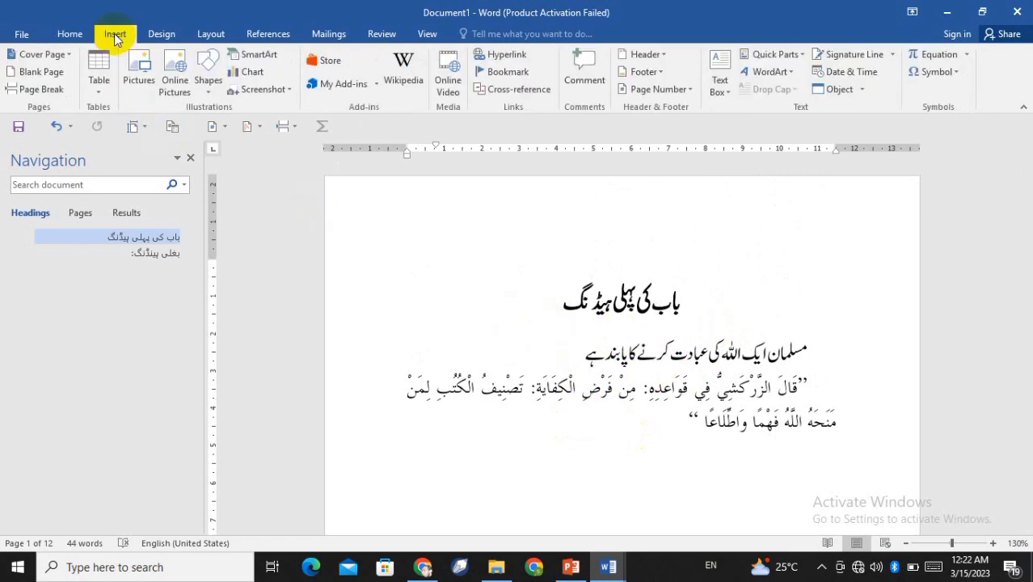
pyautogui.click(155, 34)
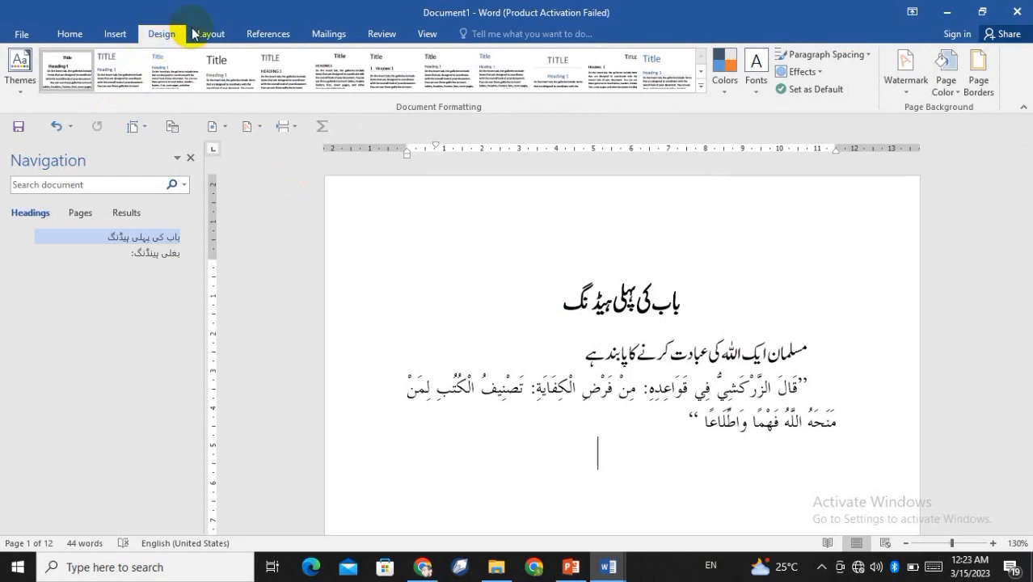
pyautogui.click(985, 91)
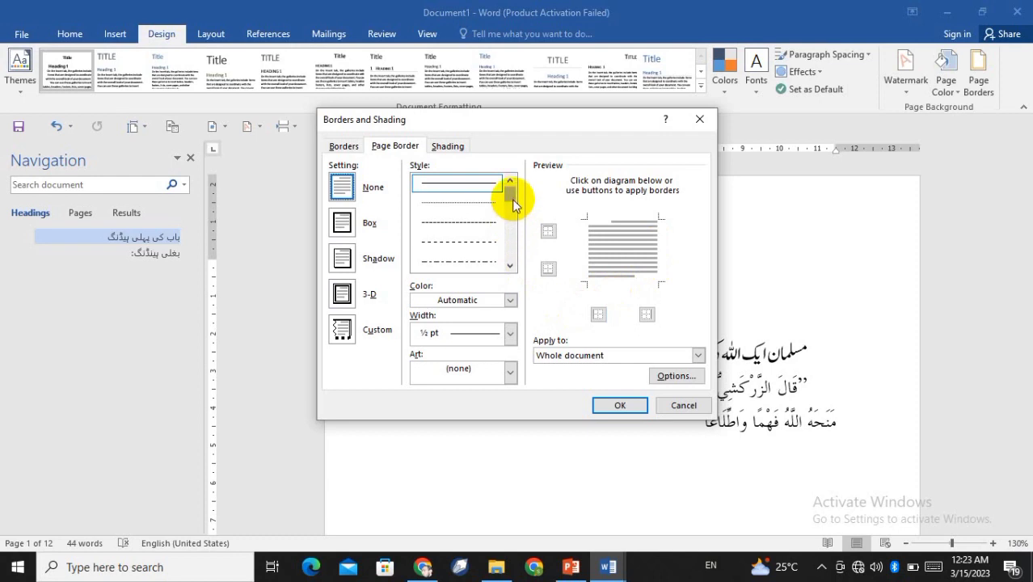
pyautogui.moveTo(509, 194); pyautogui.dragTo(512, 219)
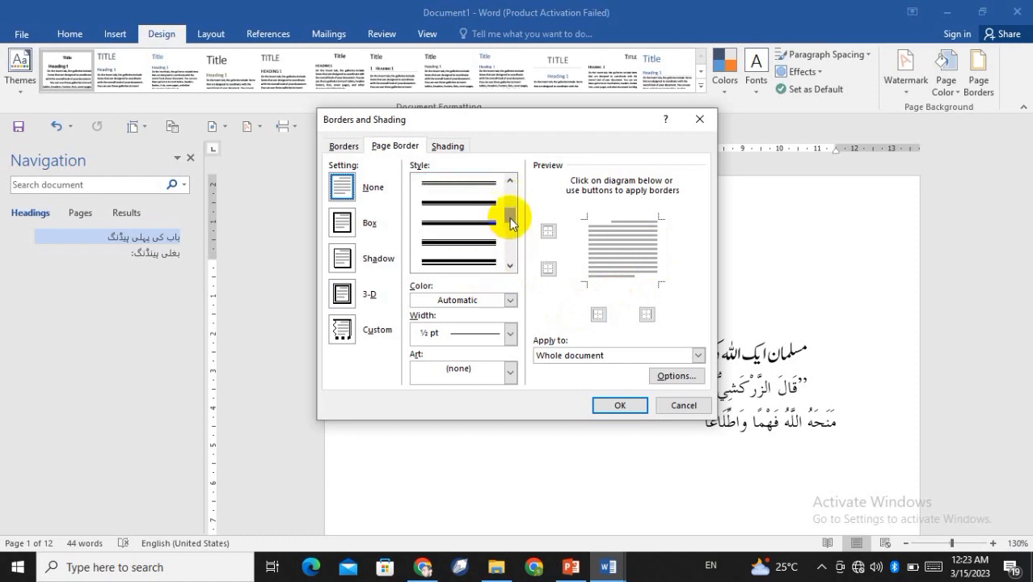
pyautogui.moveTo(510, 223); pyautogui.dragTo(513, 249)
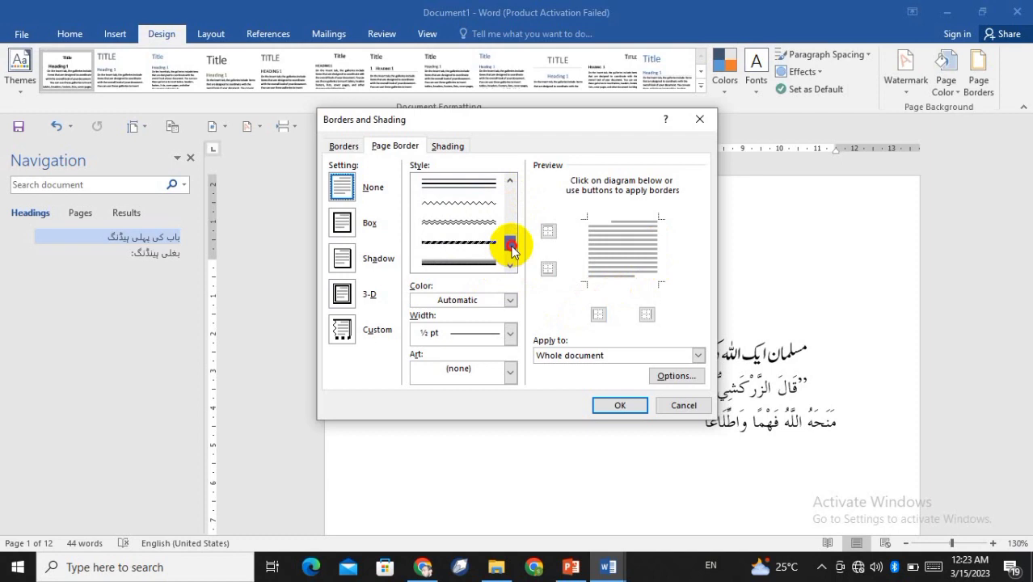
pyautogui.click(473, 244)
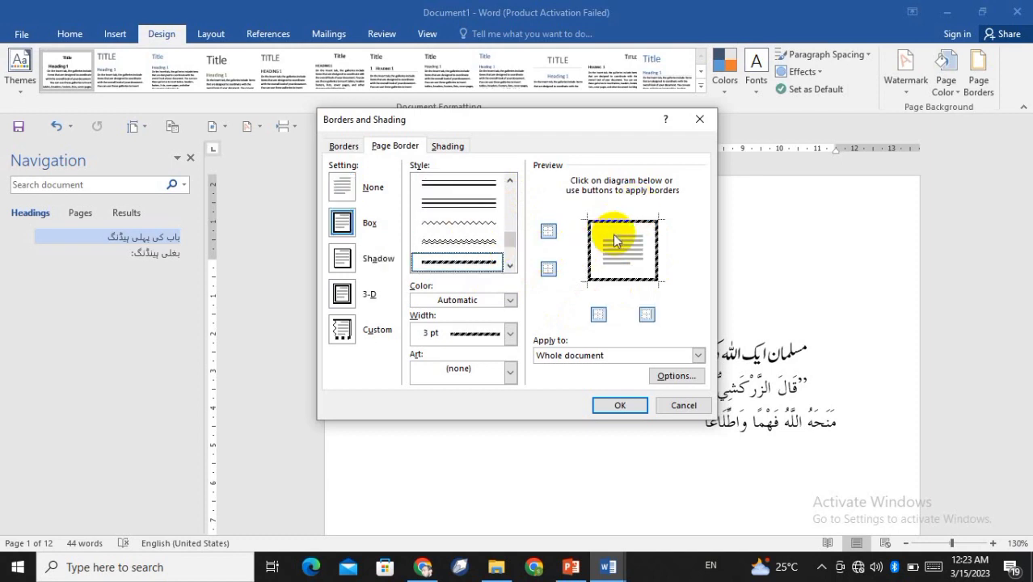
pyautogui.click(613, 406)
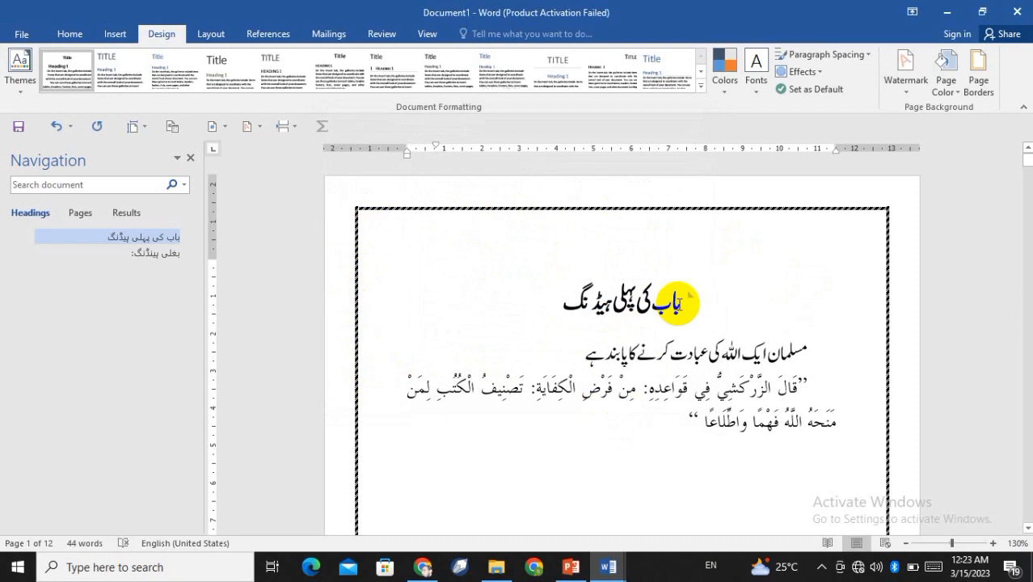
# Step: Undo the diagonally striped page border and apply a double wavy box border to the whole document
pyautogui.hotkey('ctrl', 'z')
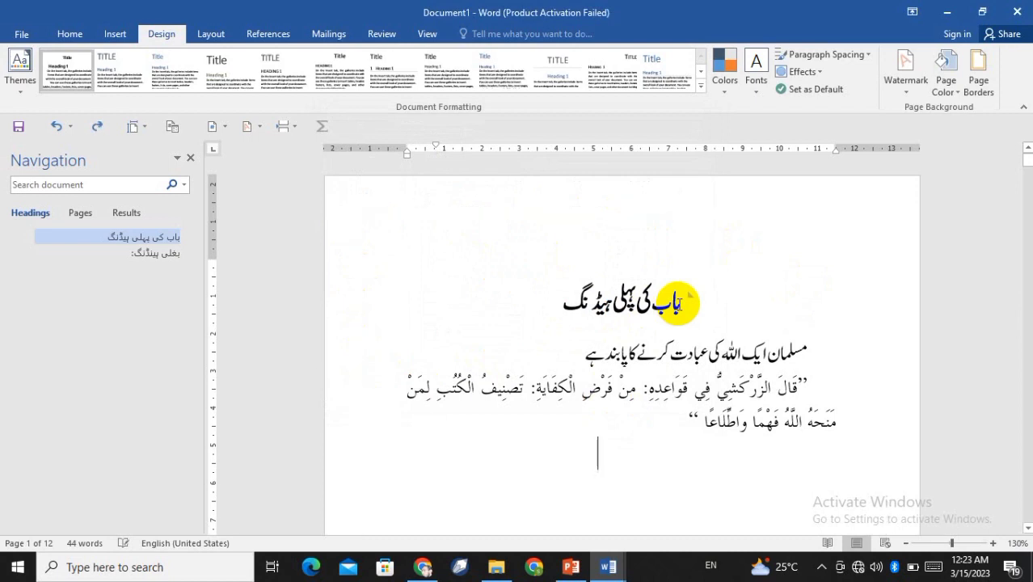
pyautogui.click(978, 89)
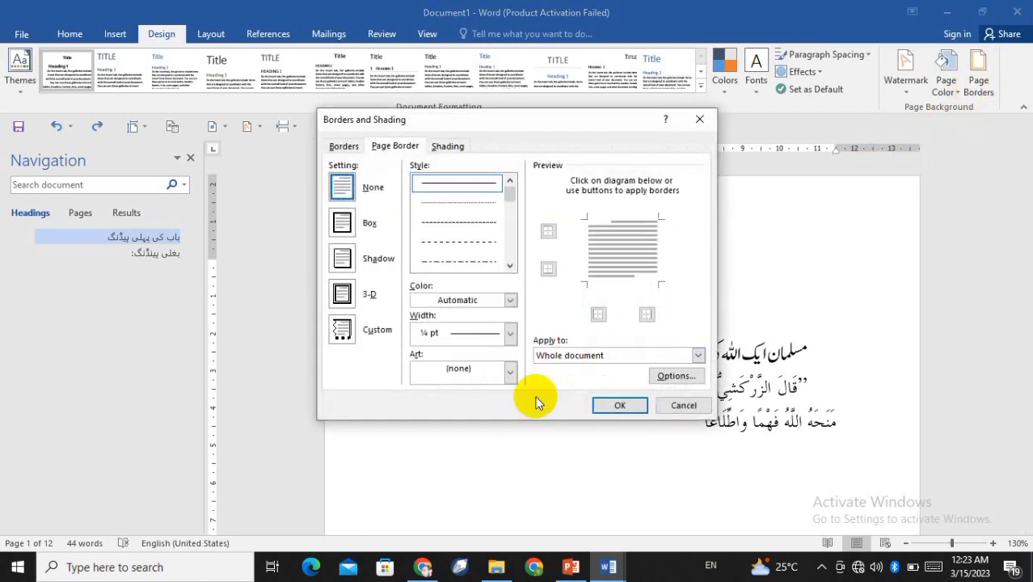
pyautogui.click(512, 212)
pyautogui.moveTo(512, 212); pyautogui.dragTo(517, 253)
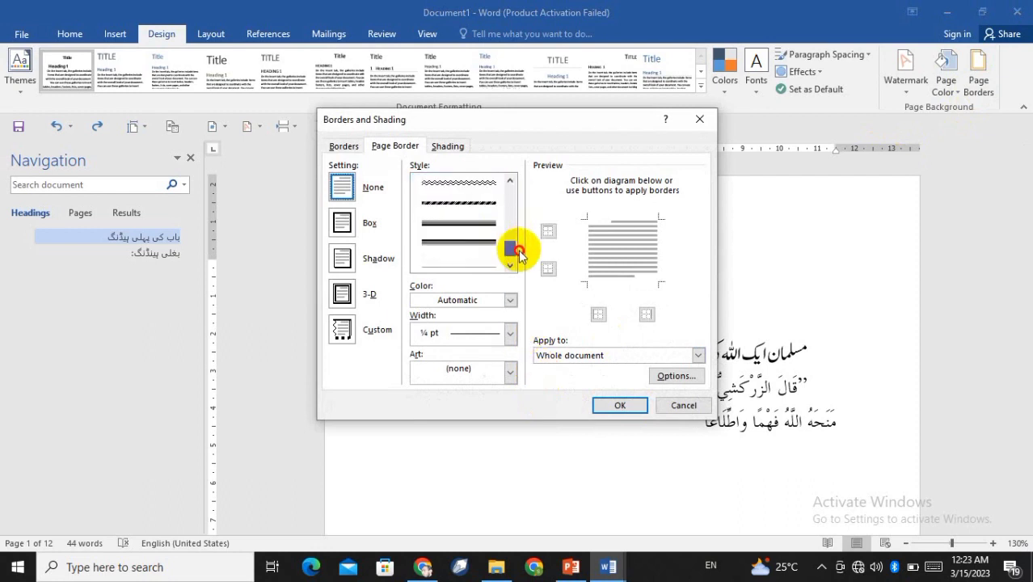
pyautogui.click(482, 186)
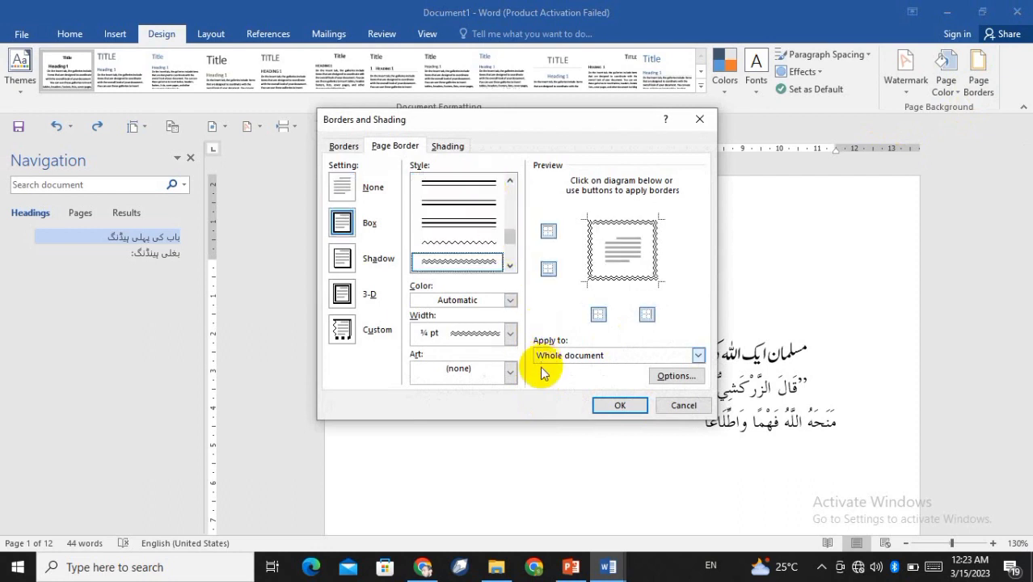
pyautogui.click(633, 407)
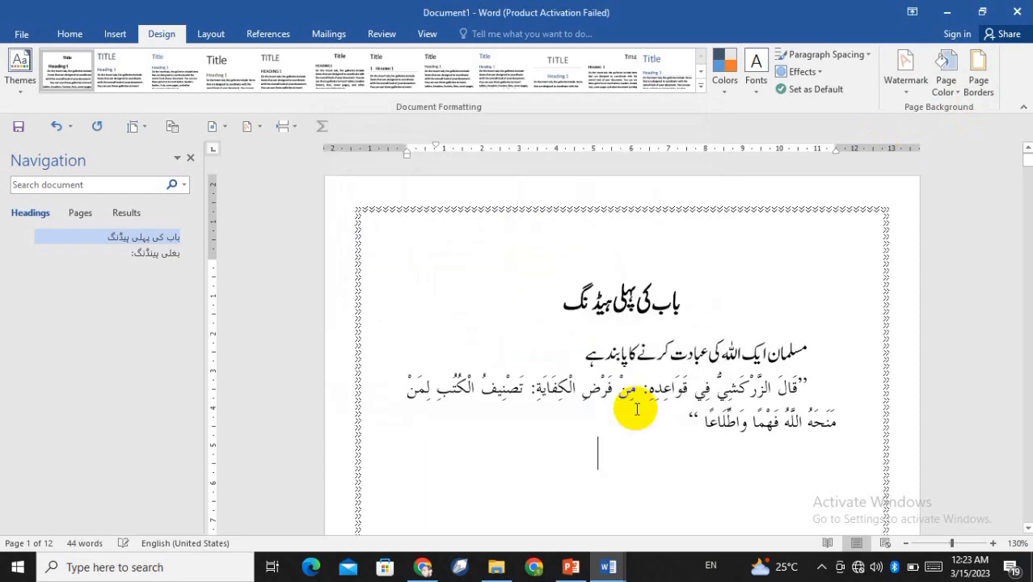
# Step: Measure the wavy page border from the text and set its left and right margins to 1 pt
pyautogui.click(976, 81)
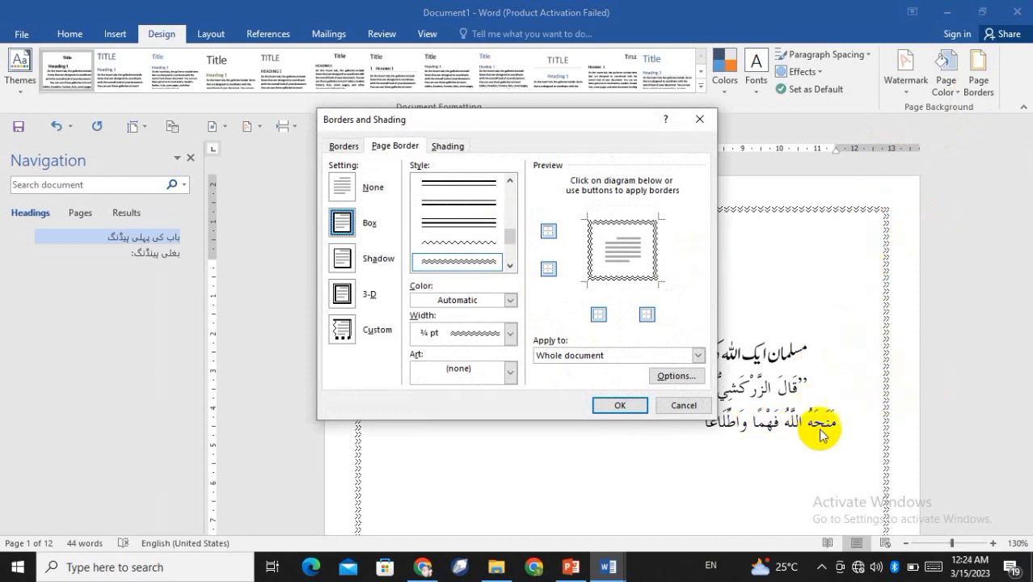
pyautogui.click(676, 378)
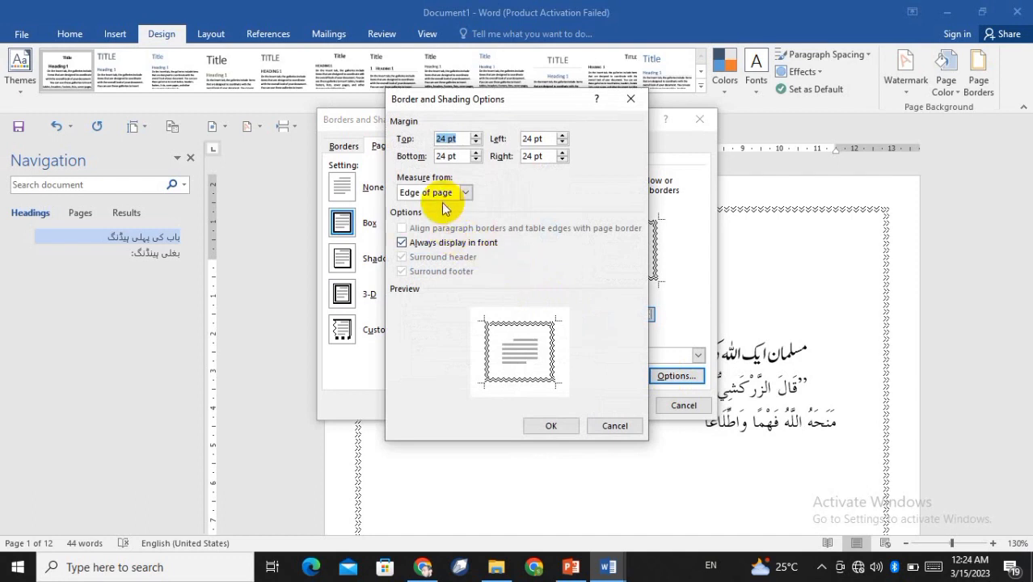
pyautogui.click(465, 192)
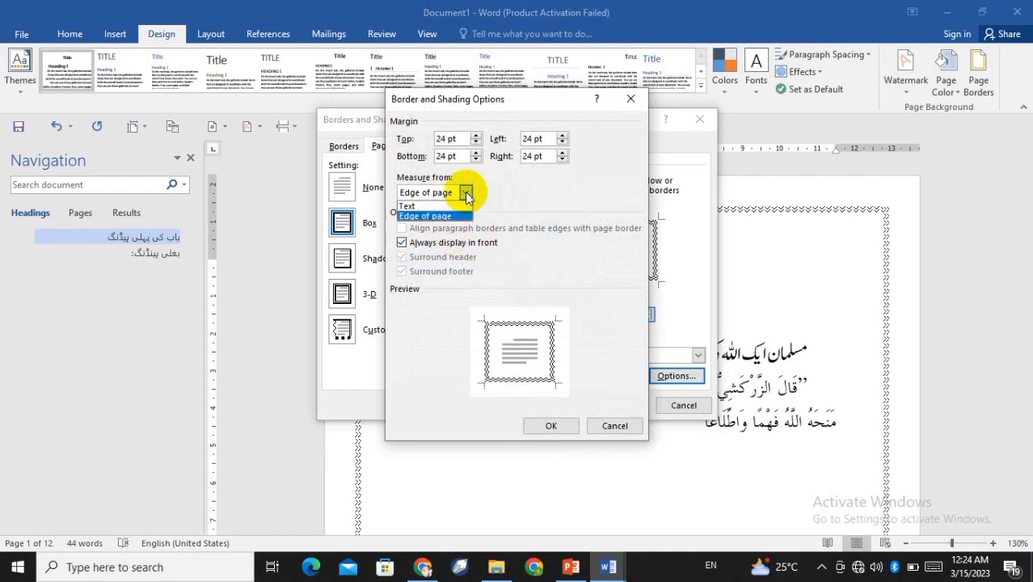
pyautogui.click(451, 208)
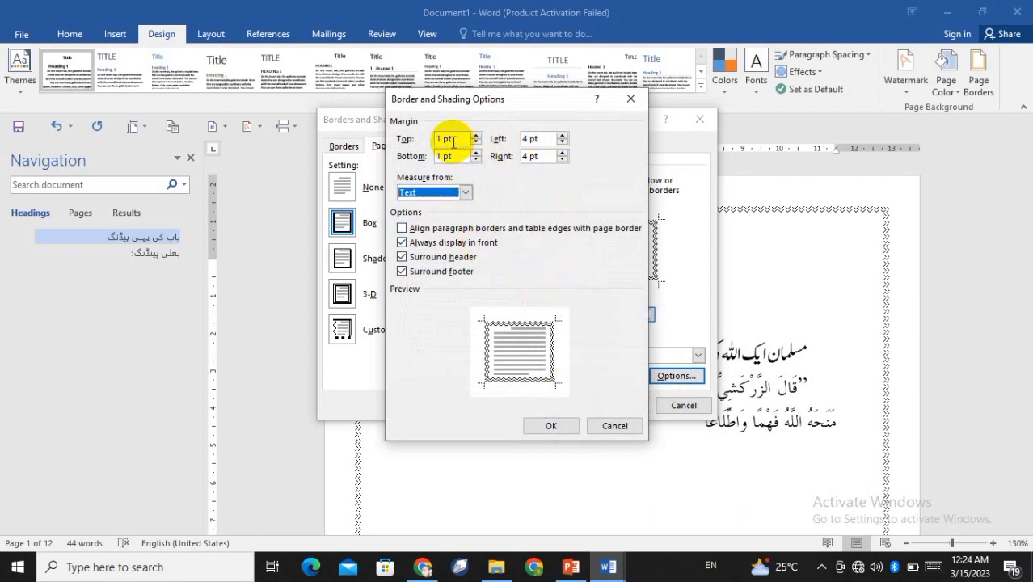
pyautogui.click(561, 143)
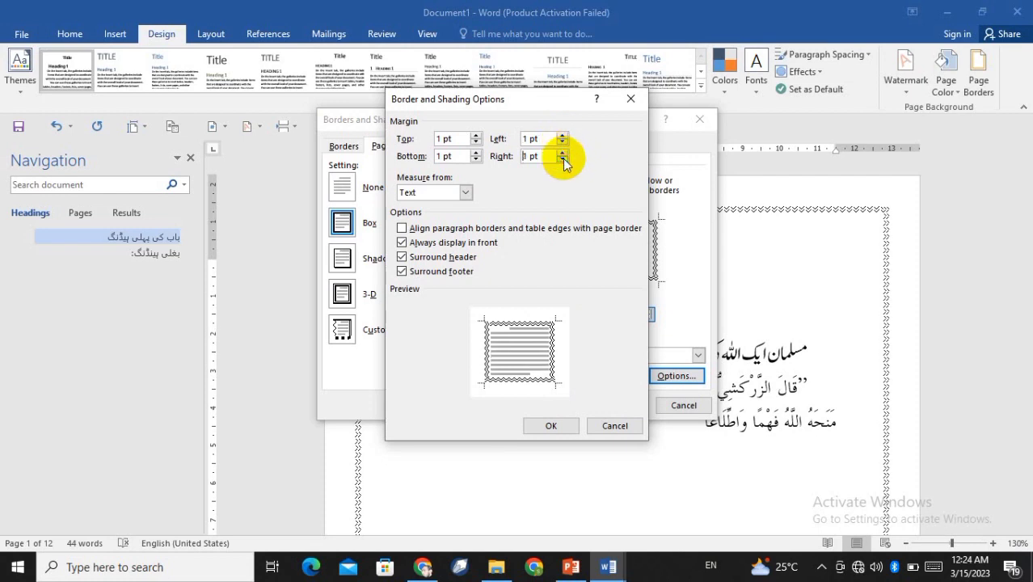
pyautogui.click(561, 424)
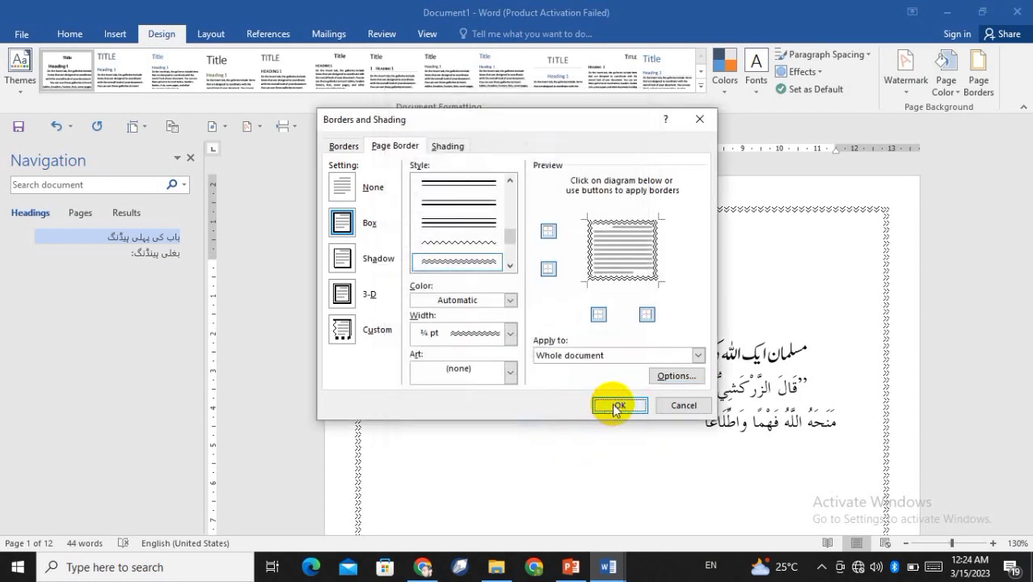
pyautogui.click(618, 405)
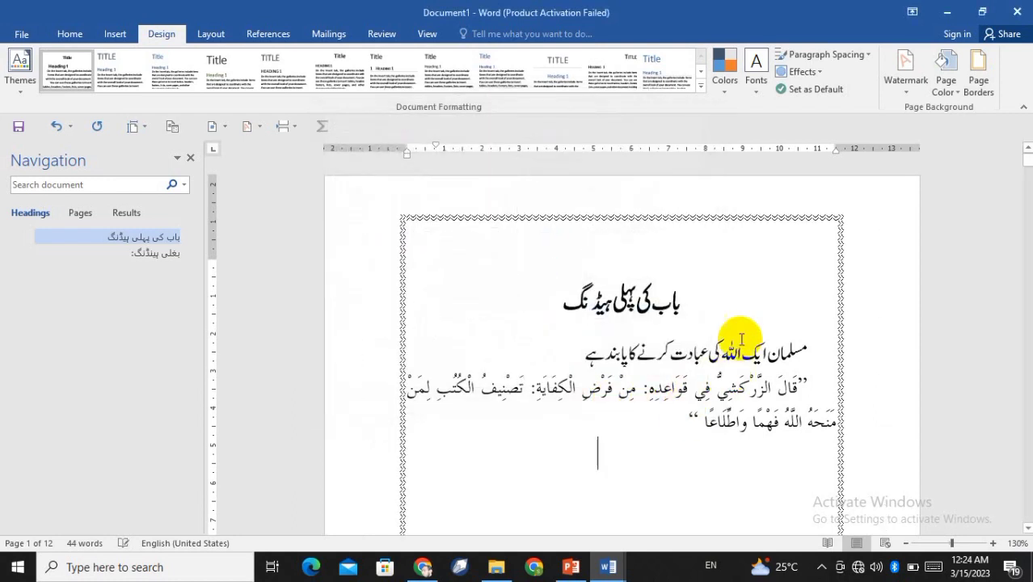
# Step: Check the border around page number 104, and try a 2 pt top margin in the border options before applying the settings
pyautogui.scroll(-3, 737, 328)
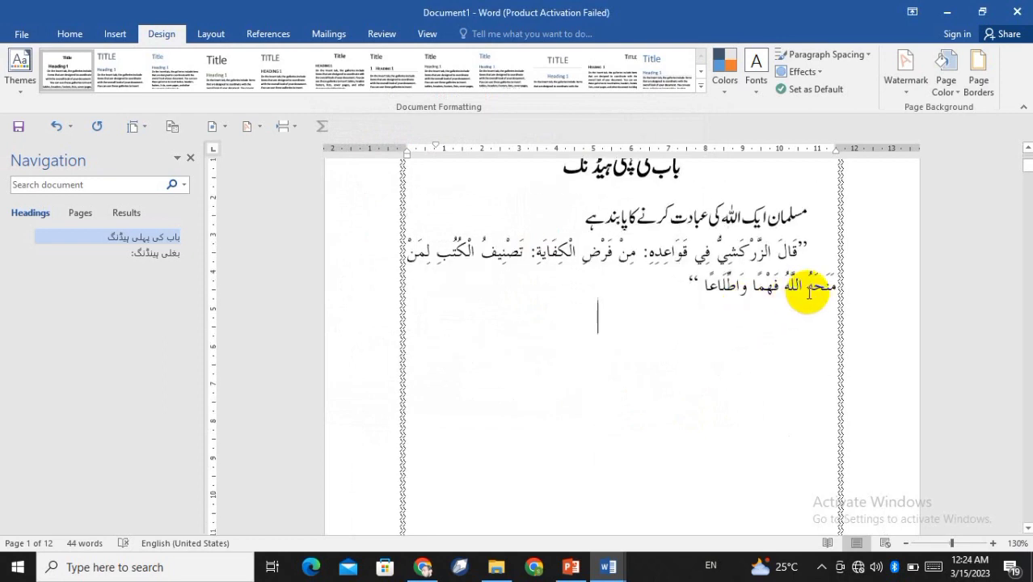
pyautogui.scroll(-10, 826, 265)
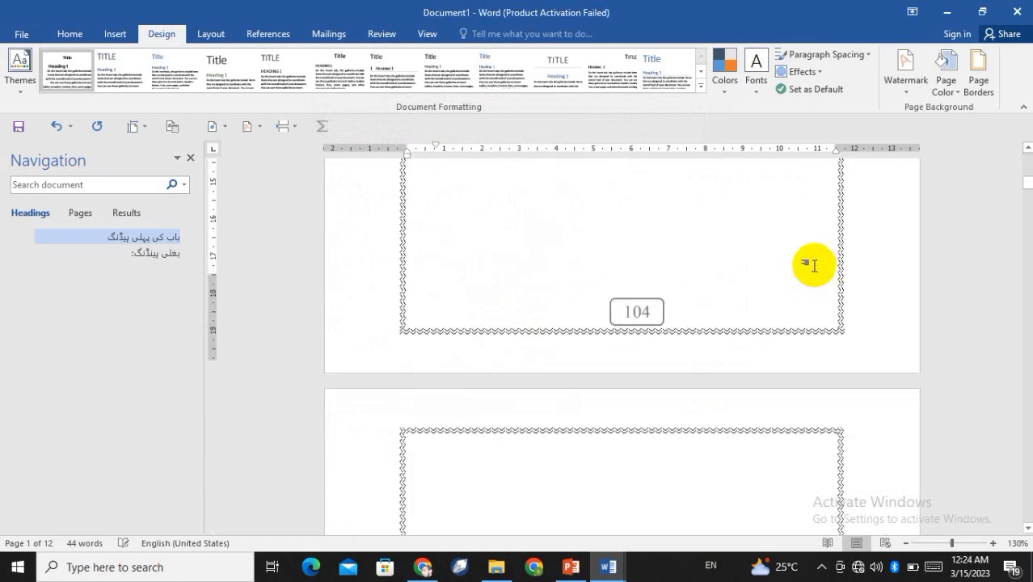
pyautogui.scroll(10, 813, 265)
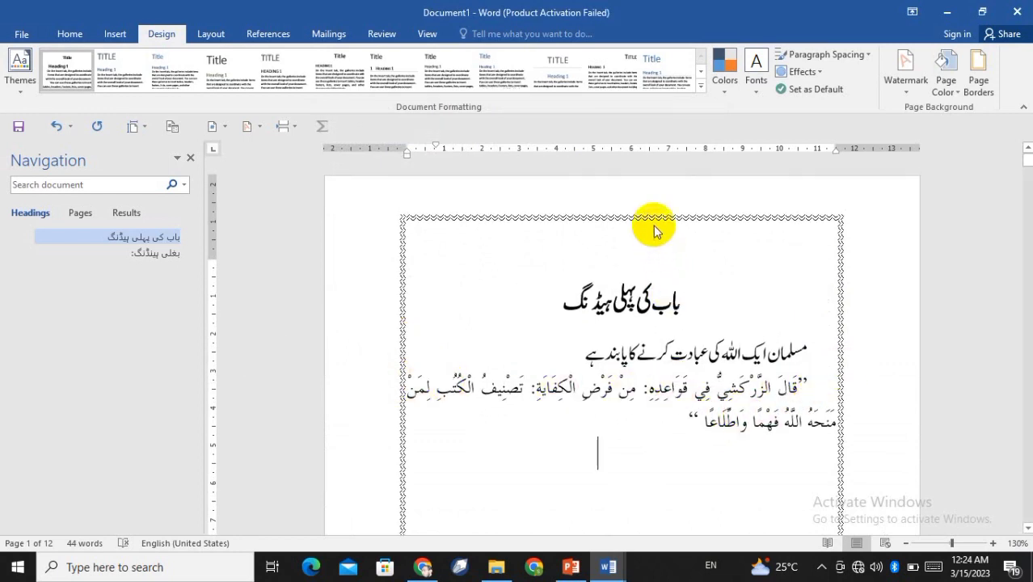
pyautogui.click(980, 81)
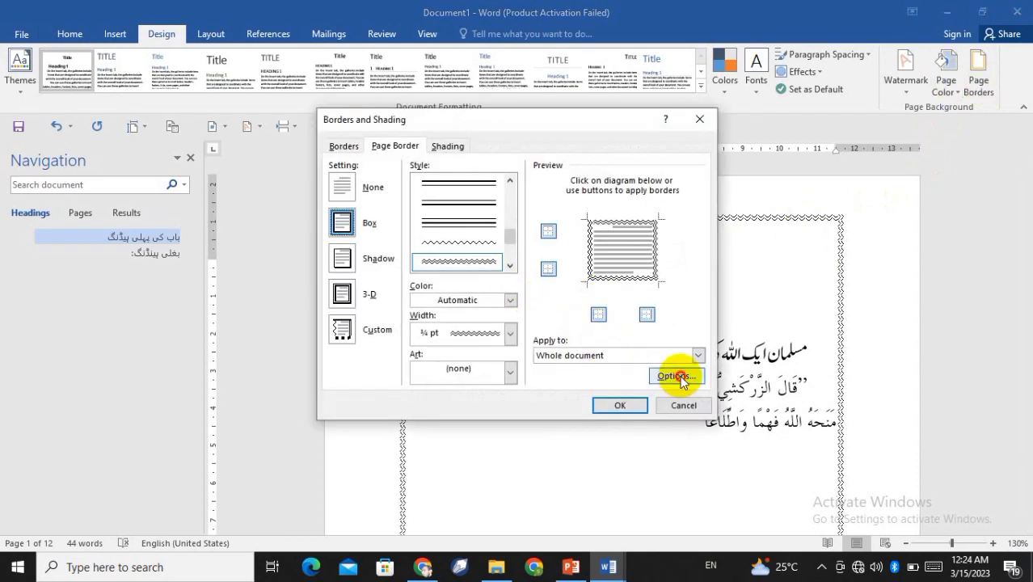
pyautogui.click(676, 377)
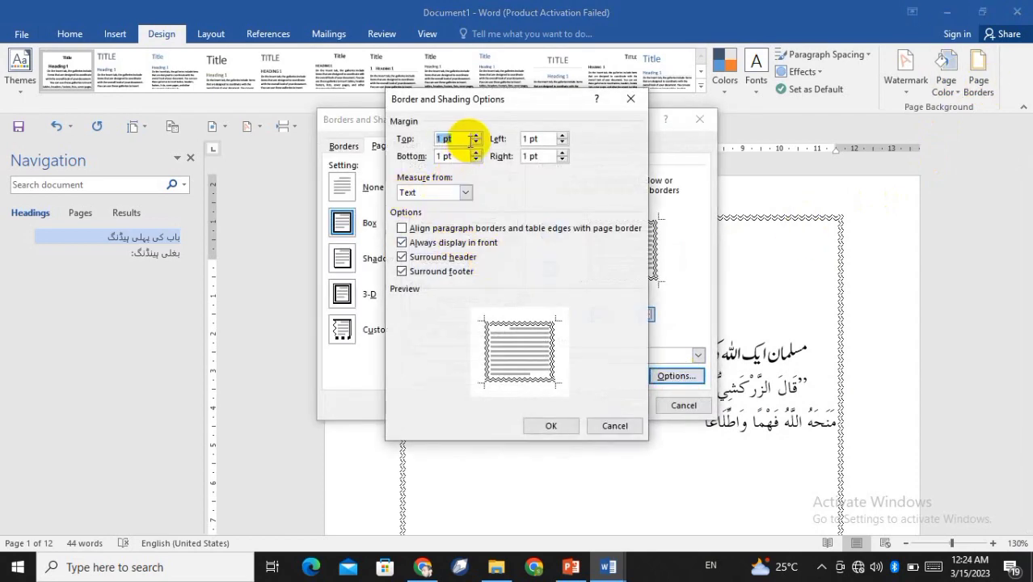
pyautogui.click(476, 136)
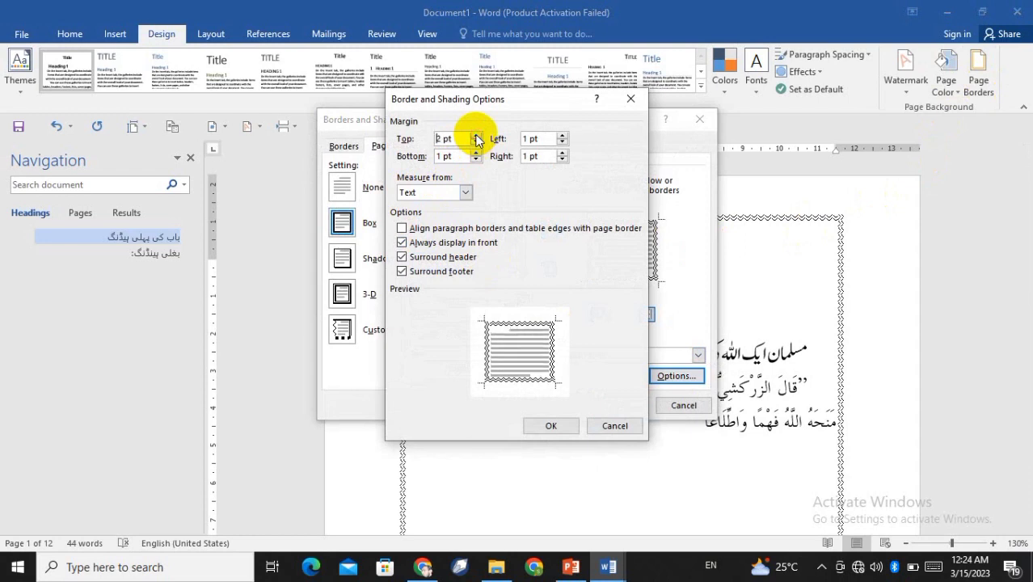
pyautogui.click(476, 136)
pyautogui.click(476, 143)
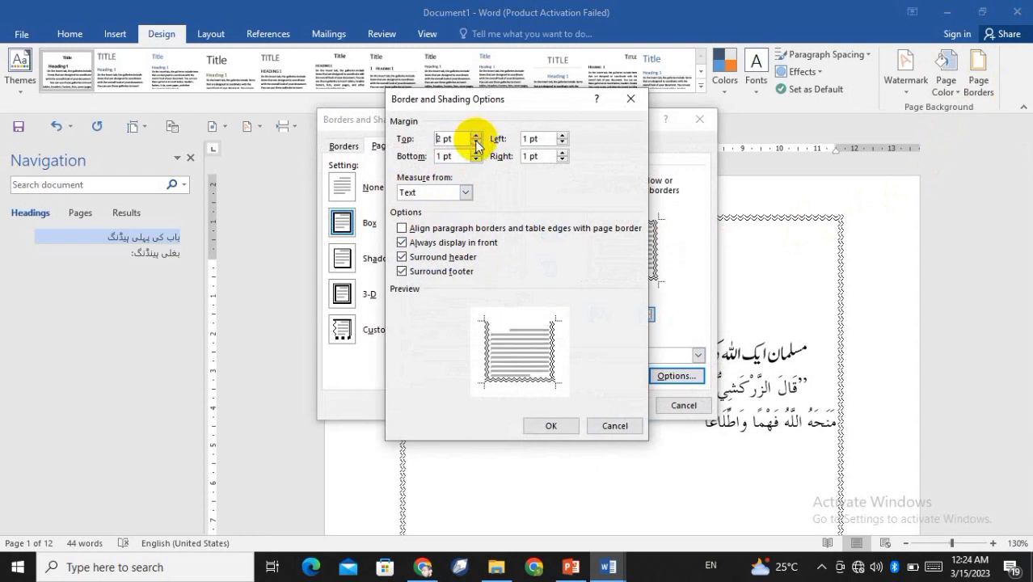
pyautogui.click(476, 143)
pyautogui.click(548, 426)
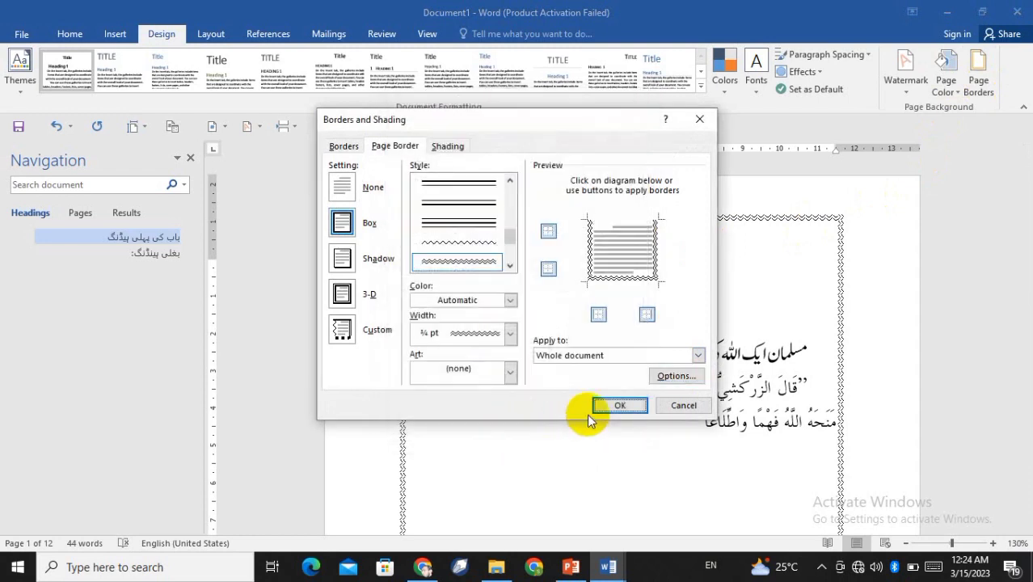
pyautogui.click(612, 406)
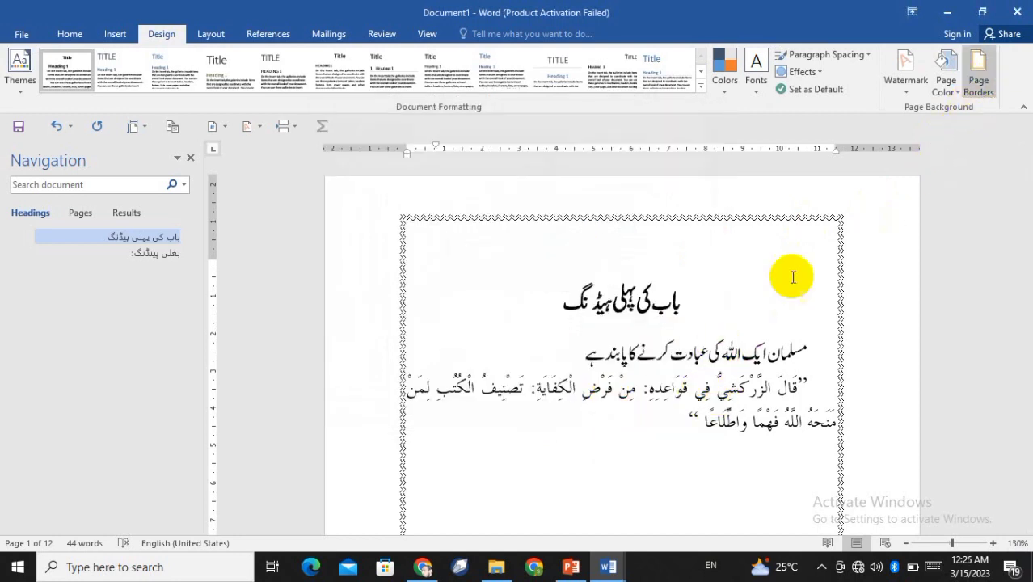
# Step: Undo the text-based border margins and the wavy page border
pyautogui.hotkey('ctrl', 'z')
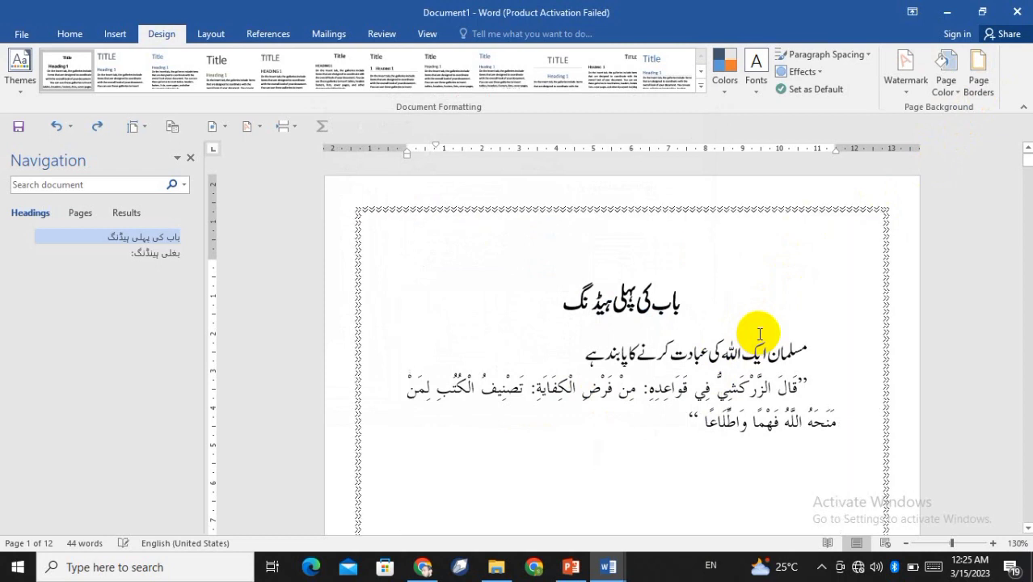
pyautogui.hotkey('ctrl', 'z')
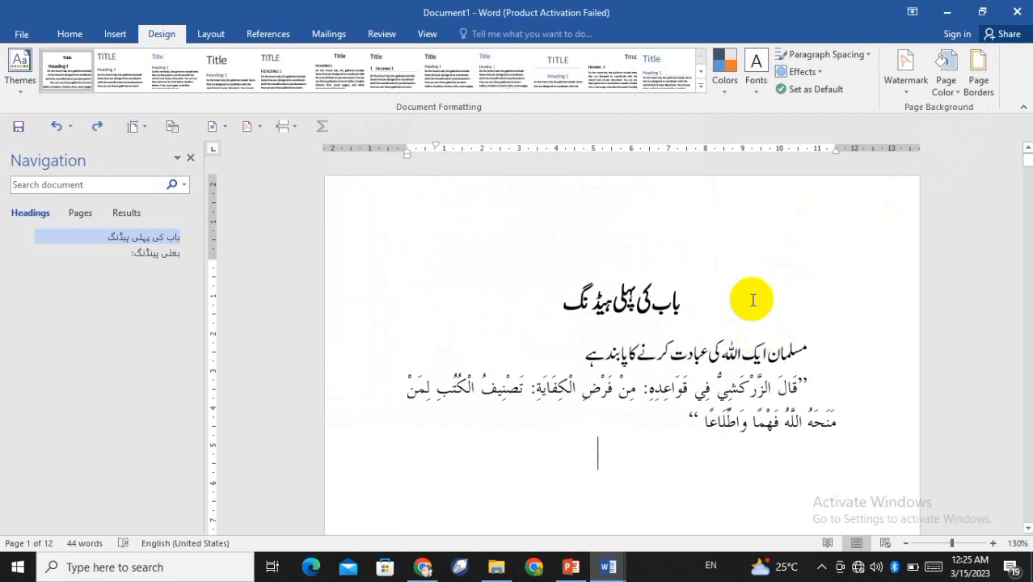
# Step: Choose a black ornamental art frame with decorated corners as the page border for the whole document
pyautogui.click(987, 87)
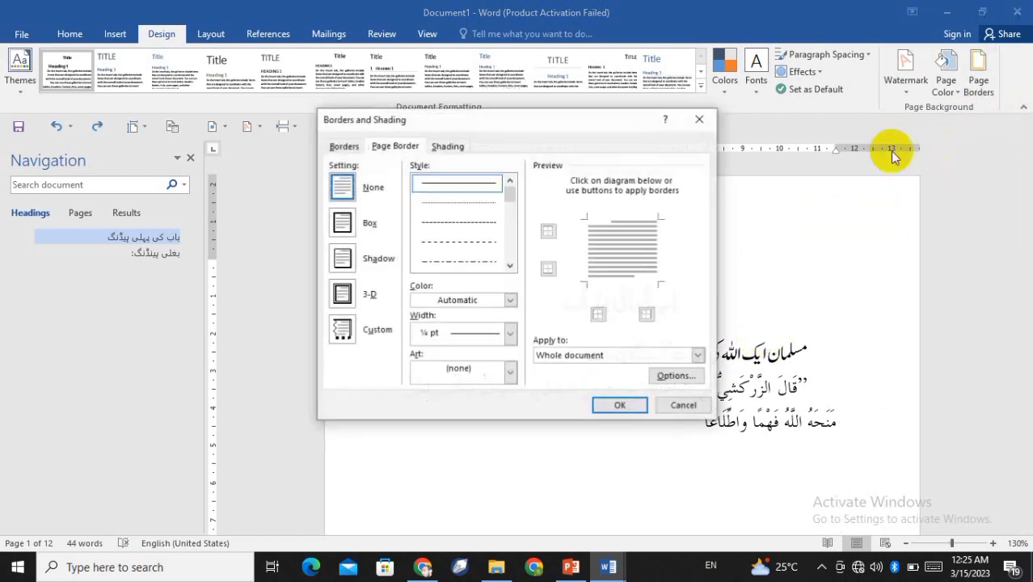
pyautogui.click(510, 374)
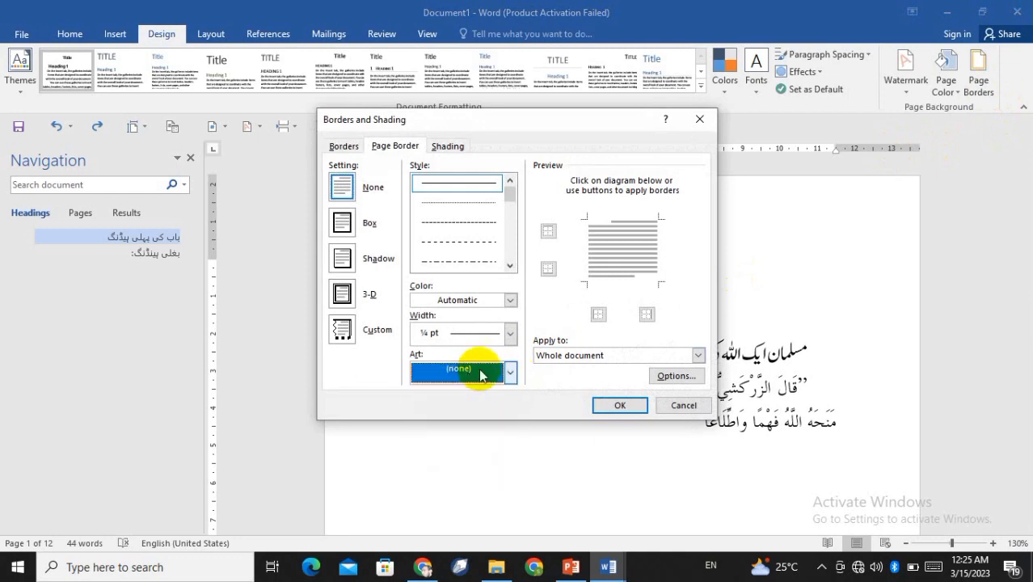
pyautogui.click(510, 374)
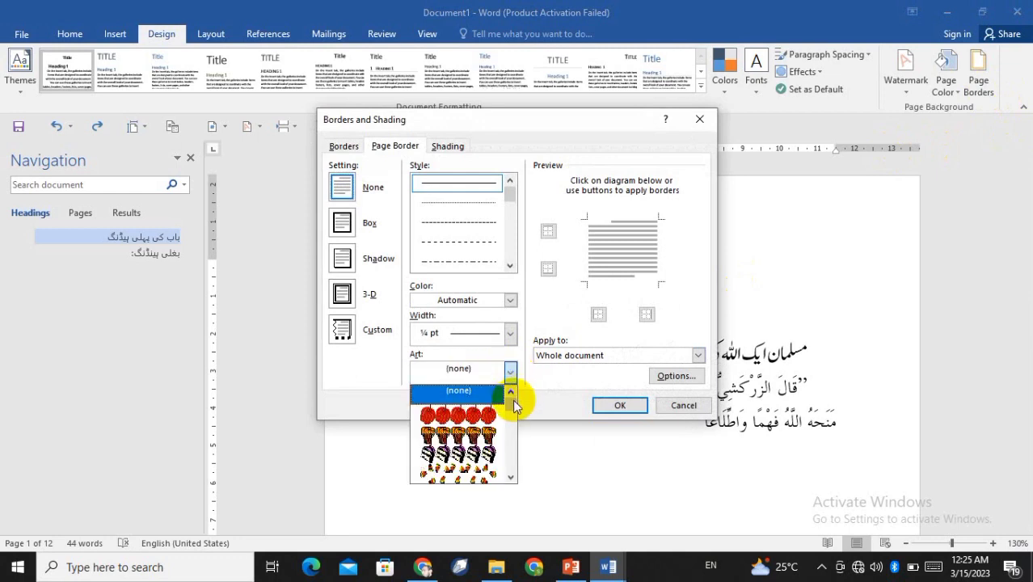
pyautogui.scroll(-3, 480, 424)
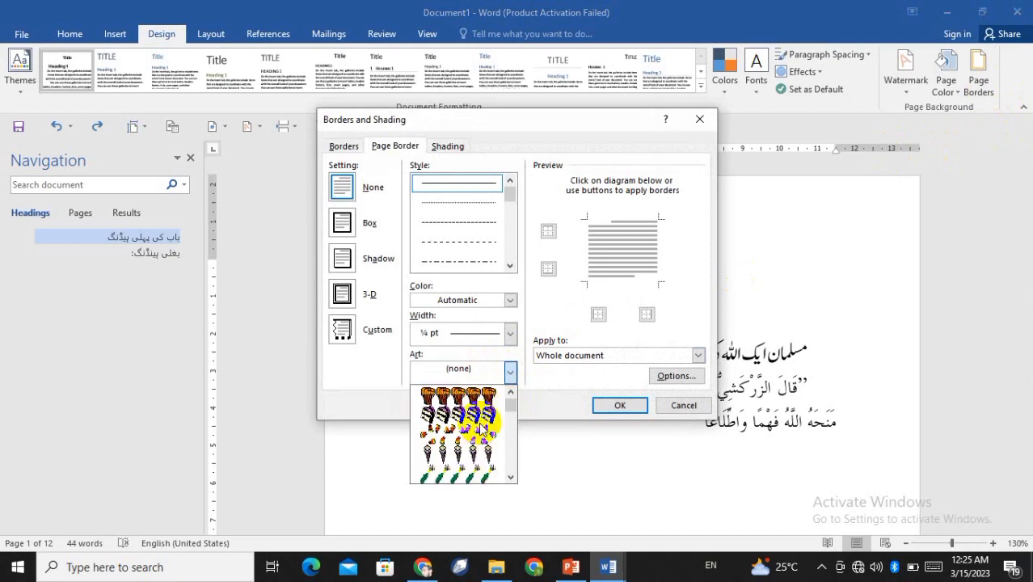
pyautogui.scroll(-5, 480, 427)
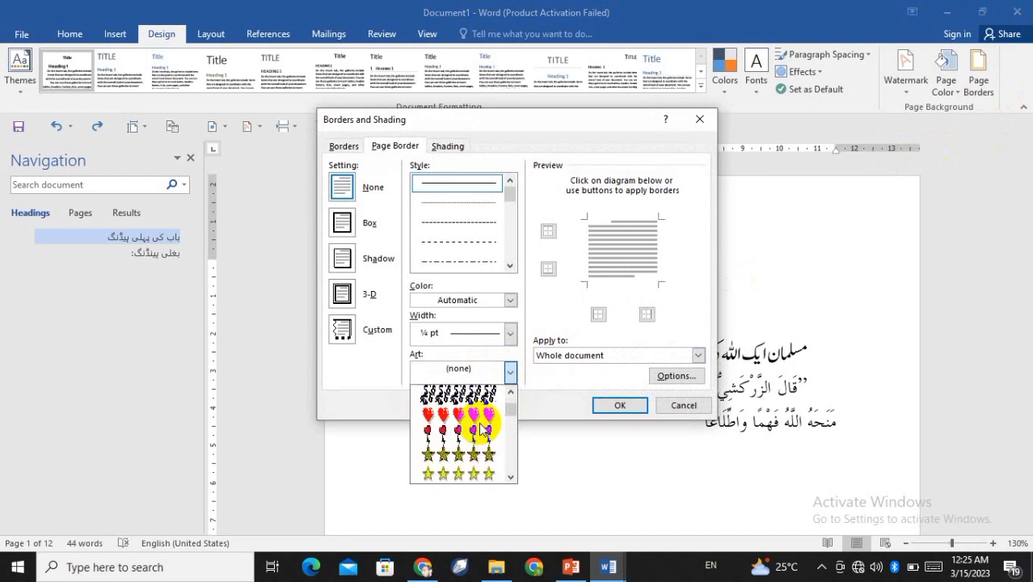
pyautogui.scroll(-6, 481, 426)
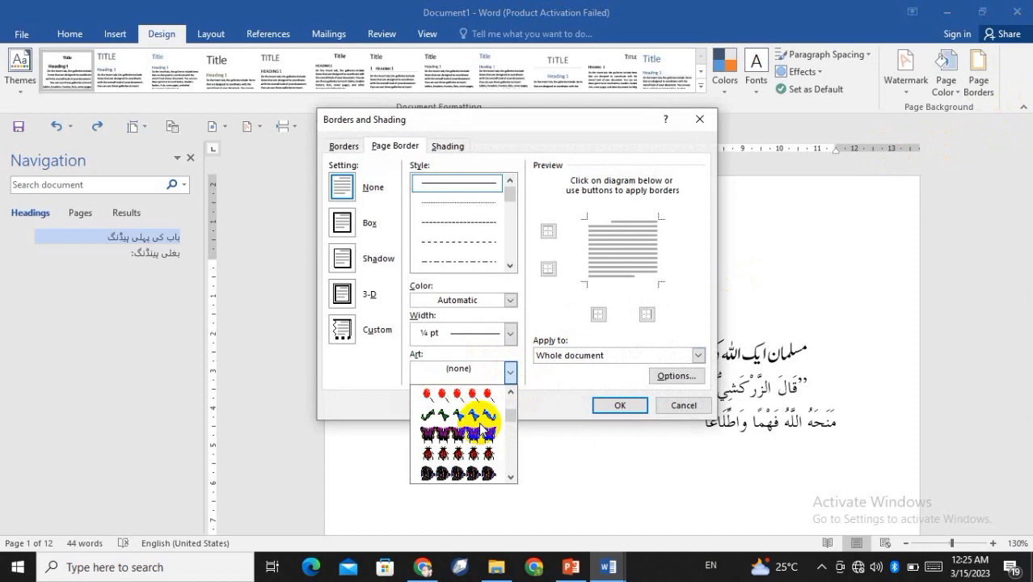
pyautogui.scroll(-9, 480, 426)
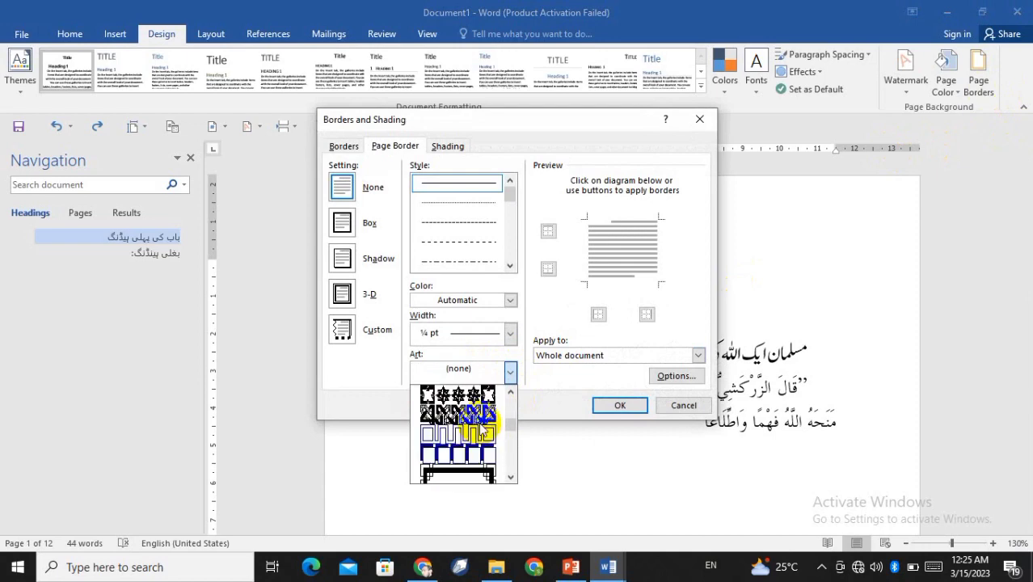
pyautogui.scroll(-8, 480, 426)
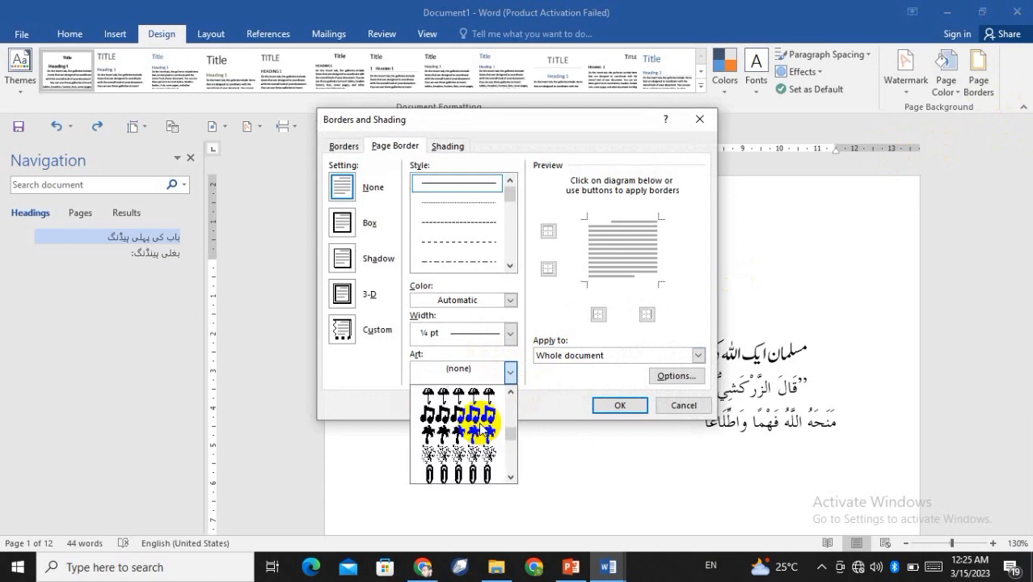
pyautogui.scroll(-3, 483, 429)
pyautogui.scroll(-8, 484, 428)
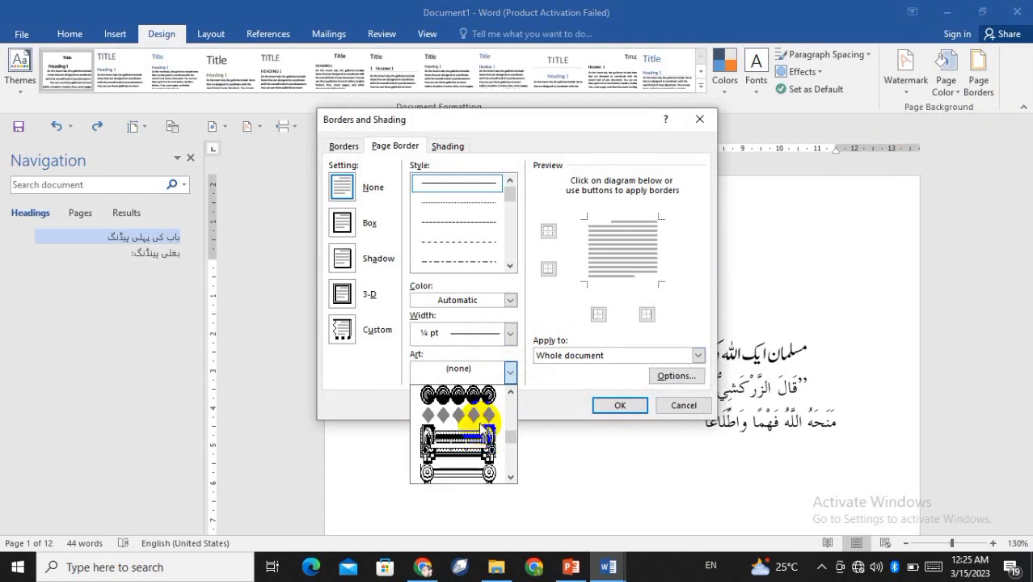
pyautogui.scroll(2, 485, 429)
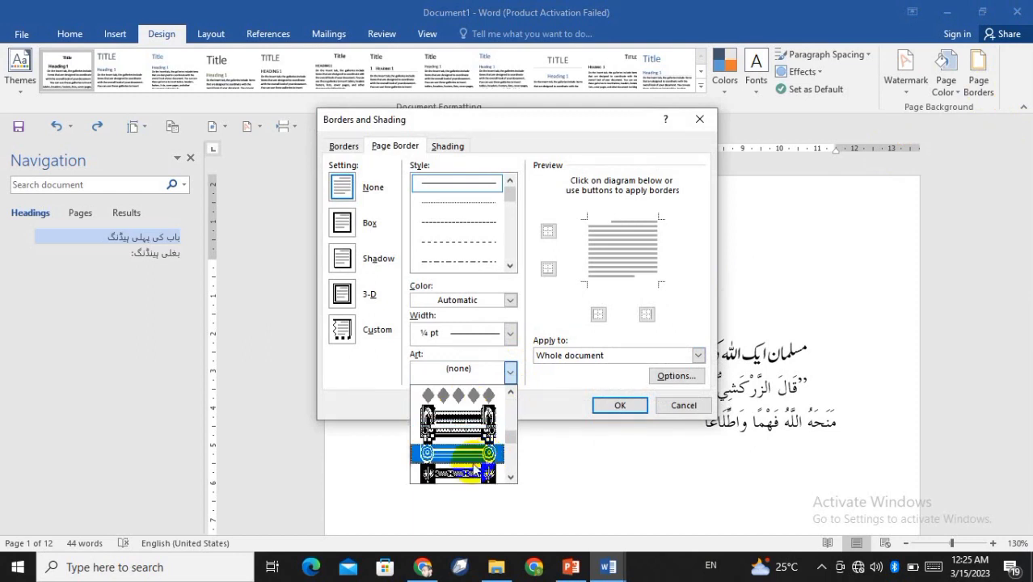
pyautogui.click(460, 443)
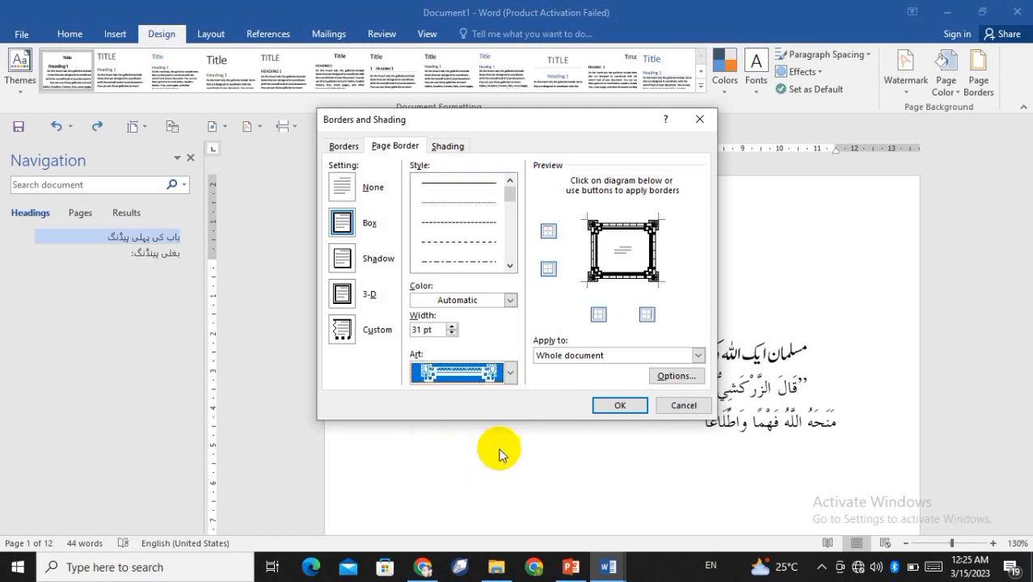
# Step: Measure the ornamental page border from the text, set its left margin to 1 pt, lower the right margin, and apply the border
pyautogui.click(675, 376)
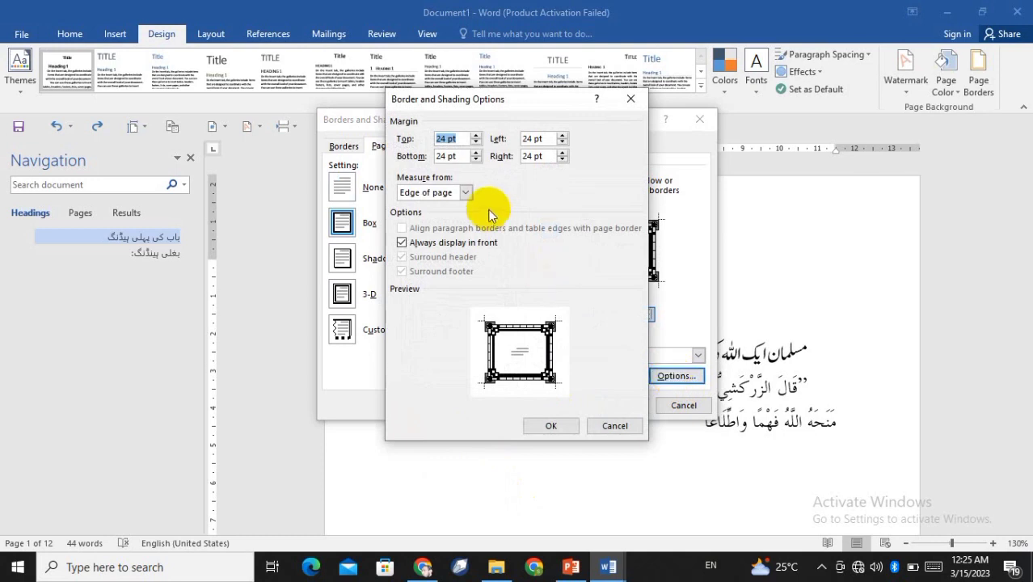
pyautogui.click(466, 193)
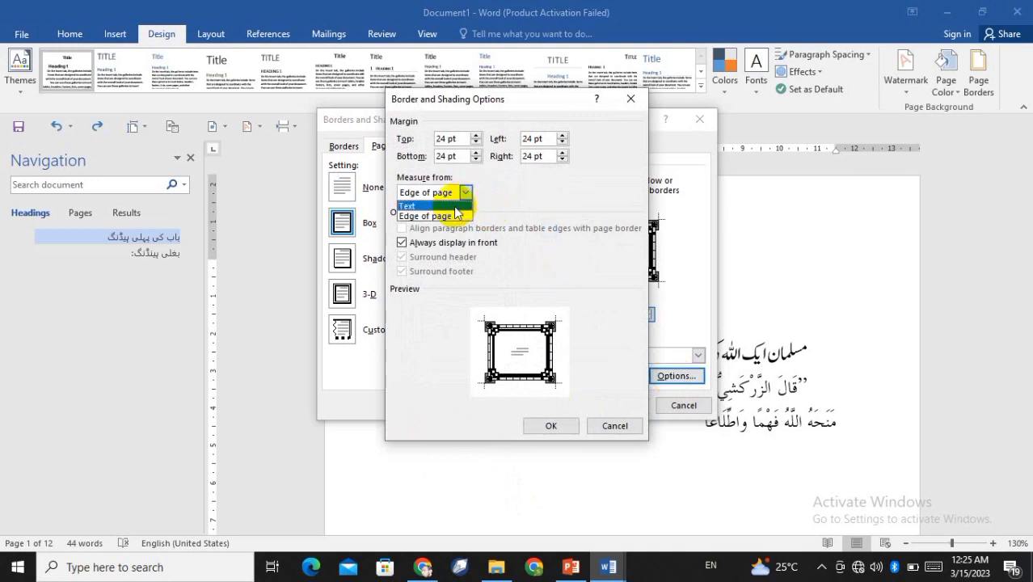
pyautogui.click(453, 205)
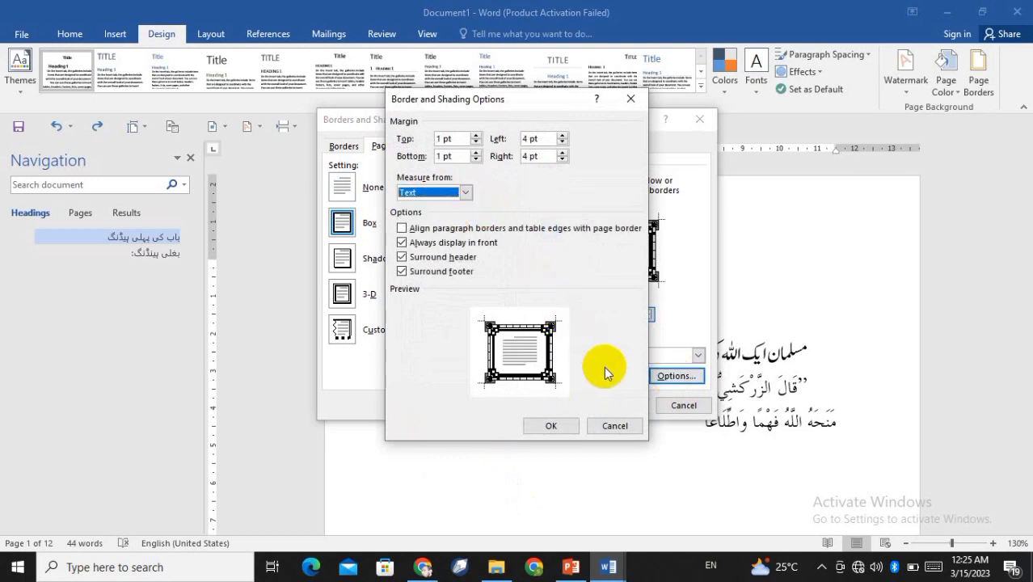
pyautogui.click(562, 143)
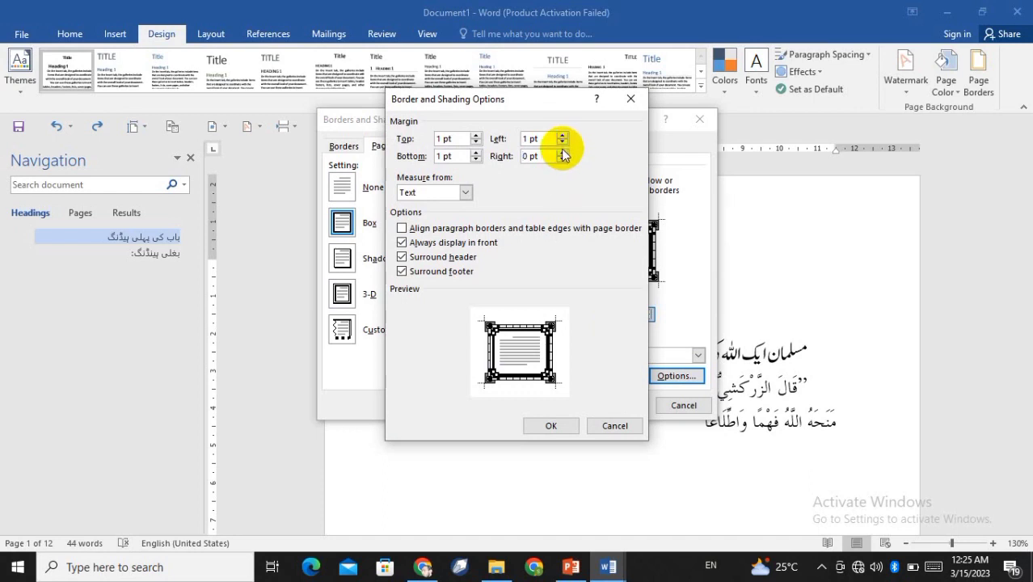
pyautogui.click(561, 154)
pyautogui.click(554, 426)
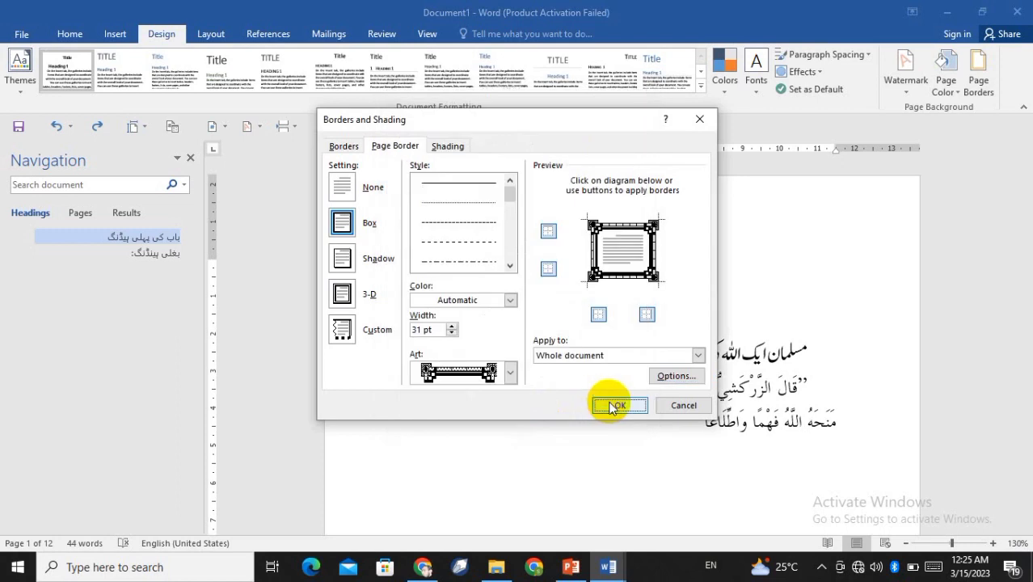
pyautogui.click(610, 405)
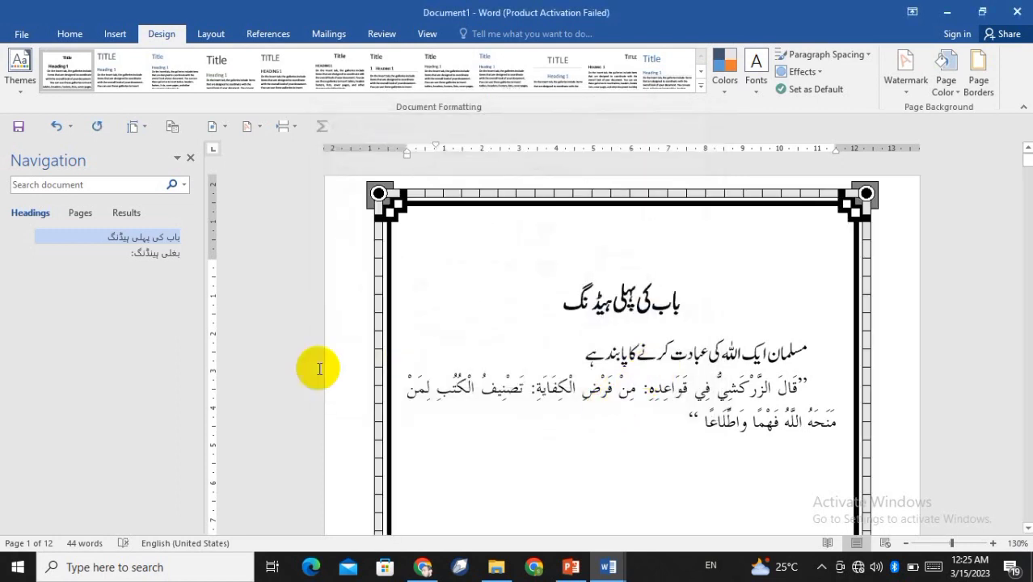
# Step: Remove the top and bottom sides of the ornamental frame, leaving only its vertical sides on the whole document's pages
pyautogui.scroll(-5, 443, 316)
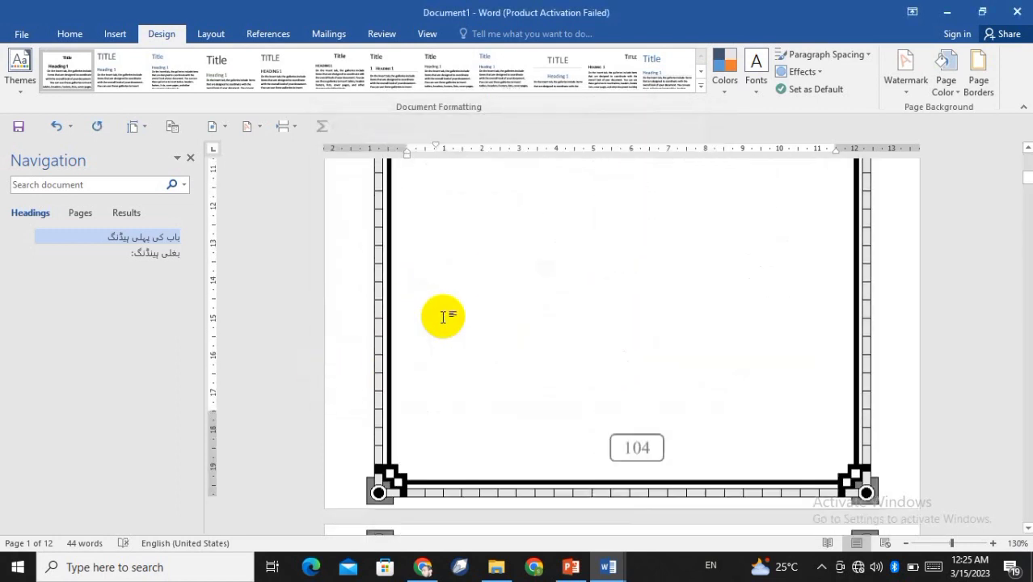
pyautogui.scroll(6, 444, 317)
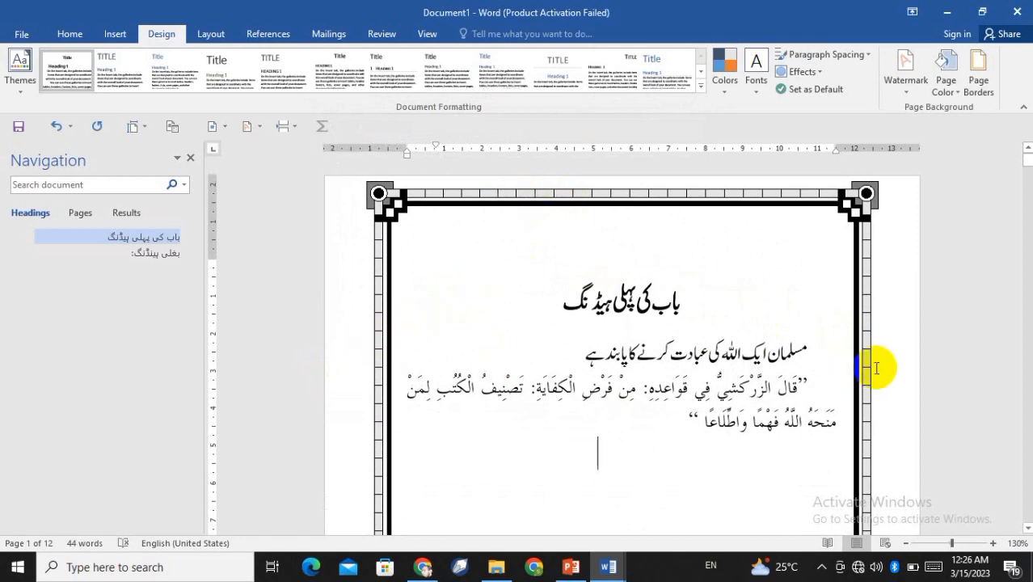
pyautogui.scroll(-6, 637, 346)
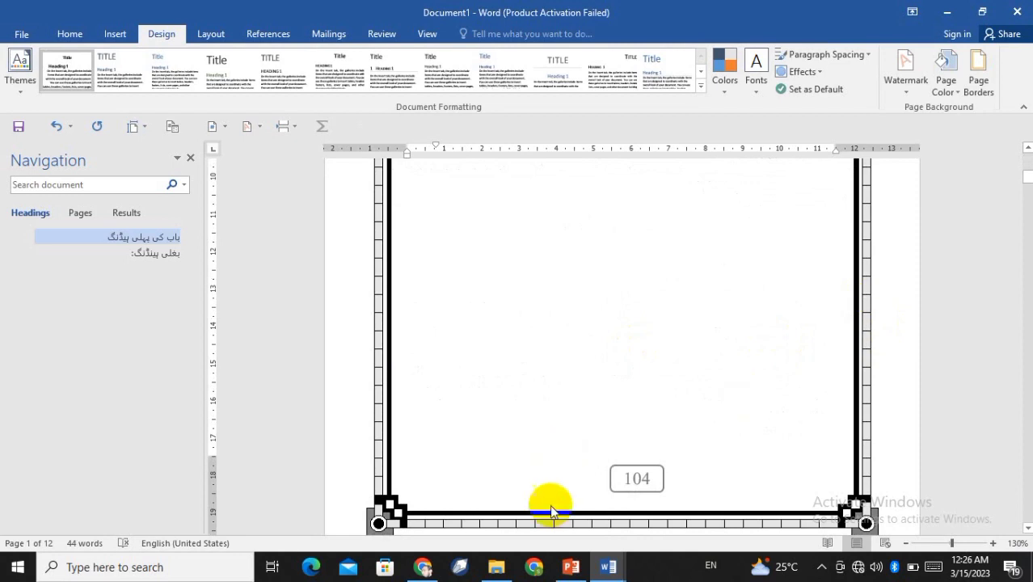
pyautogui.scroll(6, 580, 358)
pyautogui.scroll(3, 591, 351)
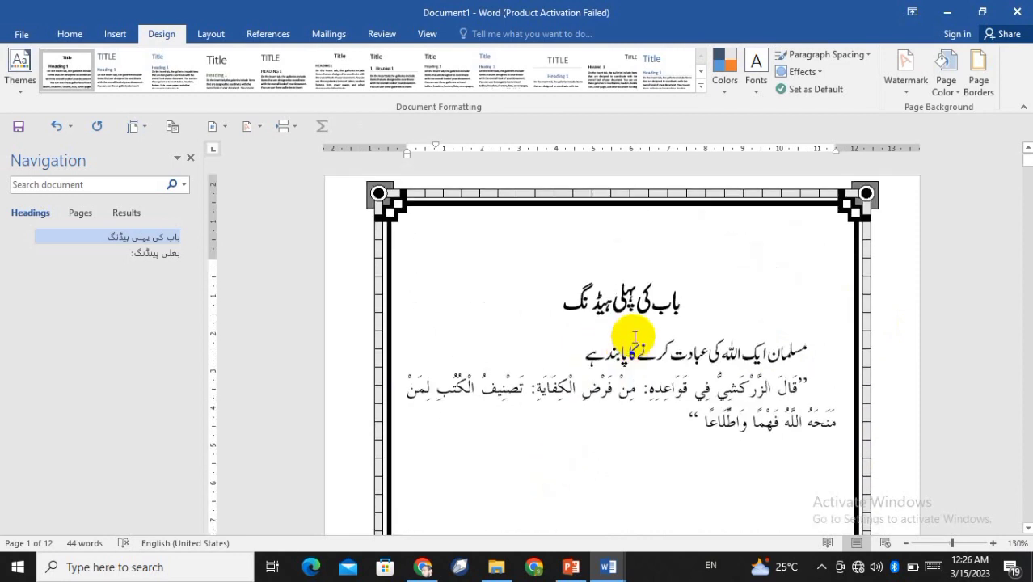
pyautogui.click(978, 81)
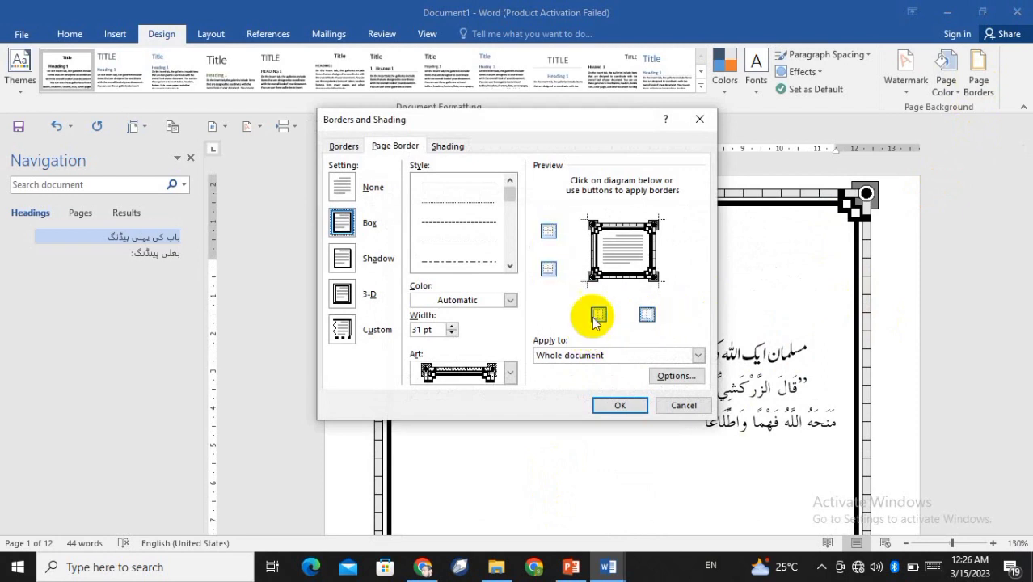
pyautogui.click(548, 232)
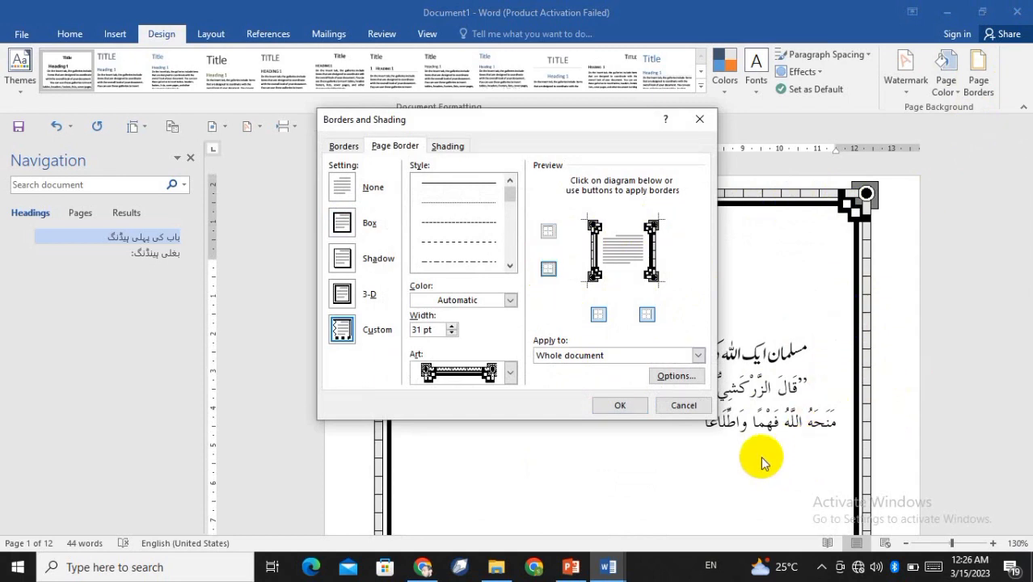
pyautogui.click(619, 405)
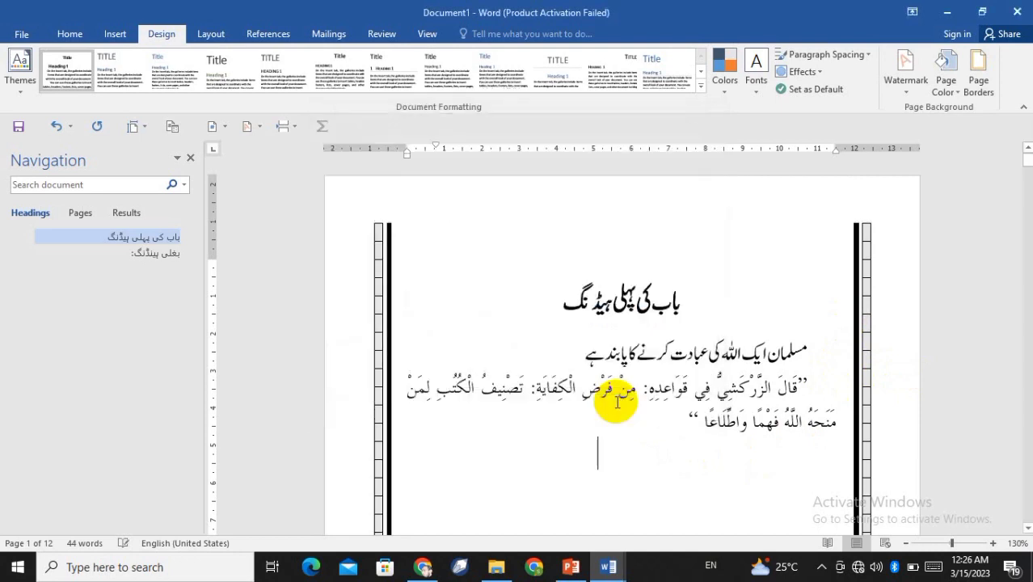
pyautogui.scroll(-10, 796, 346)
pyautogui.scroll(12, 795, 346)
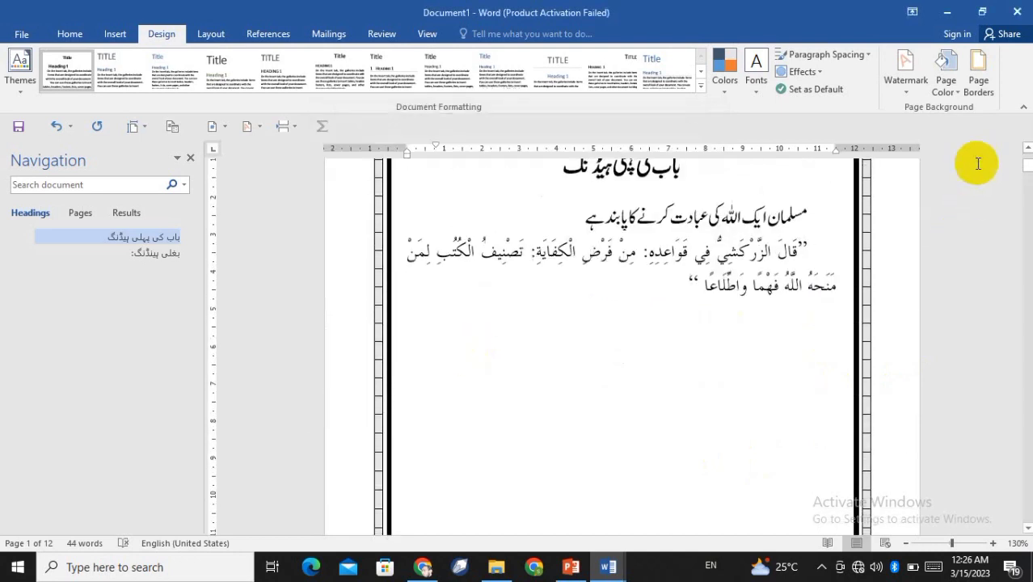
# Step: Restore the top side of the ornamental page border, turn off the left and right sides, and apply it to the whole document
pyautogui.click(978, 69)
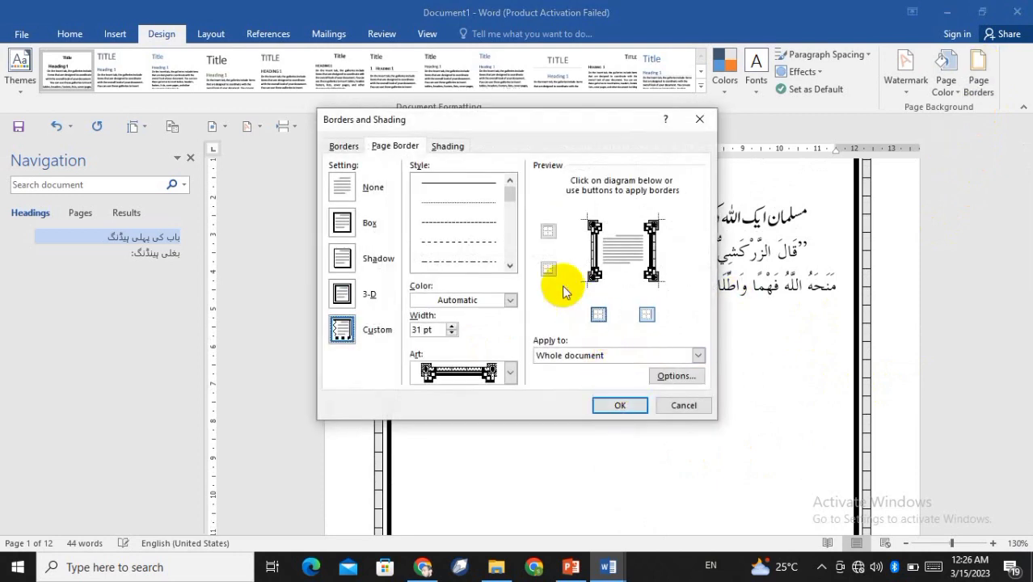
pyautogui.click(549, 233)
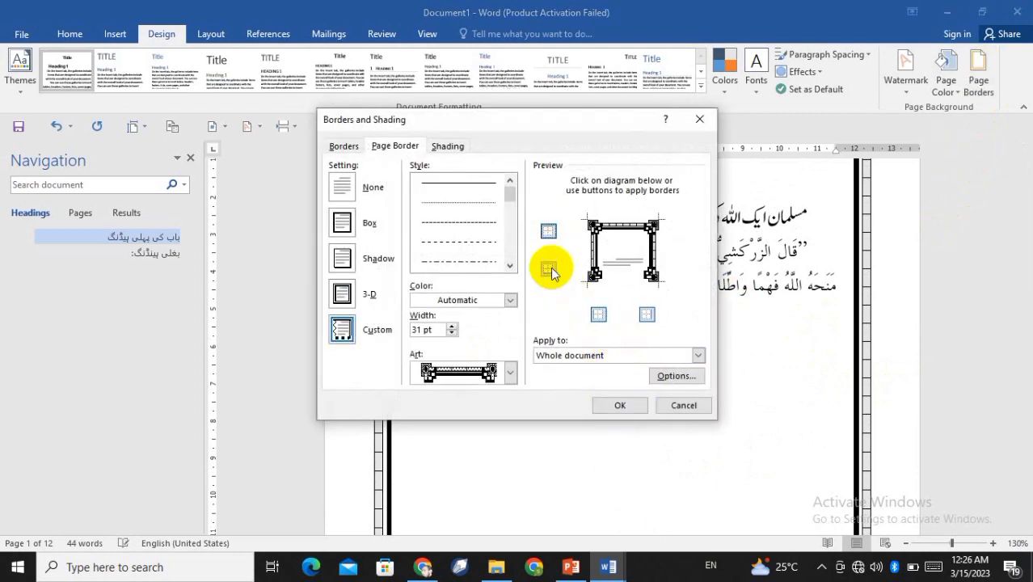
pyautogui.click(598, 315)
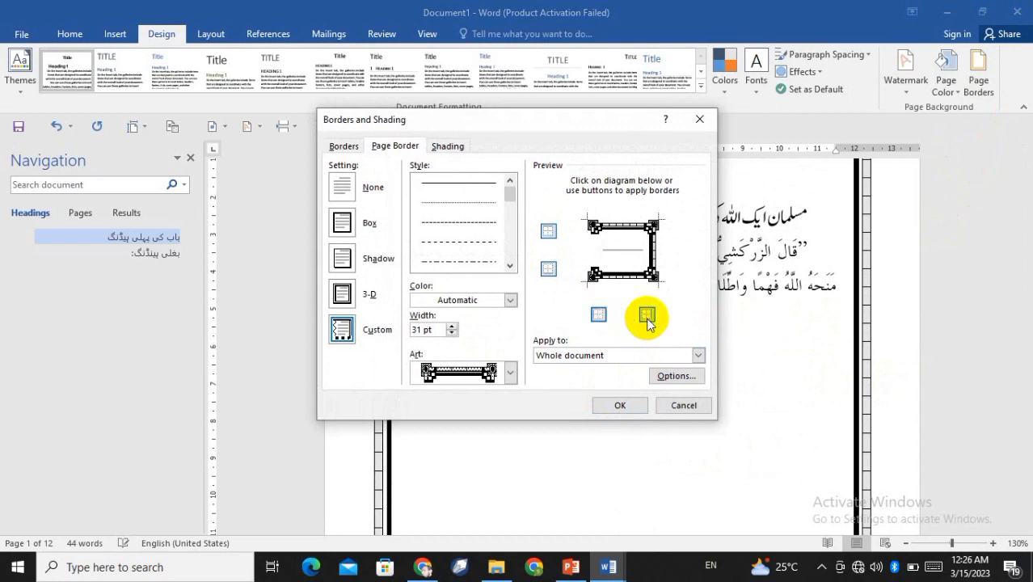
pyautogui.click(598, 316)
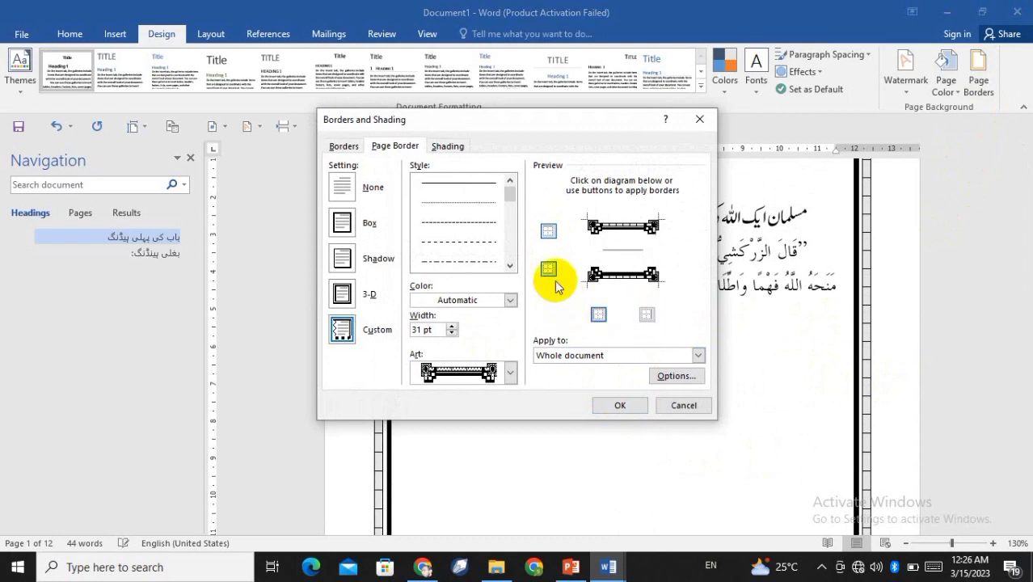
pyautogui.click(611, 405)
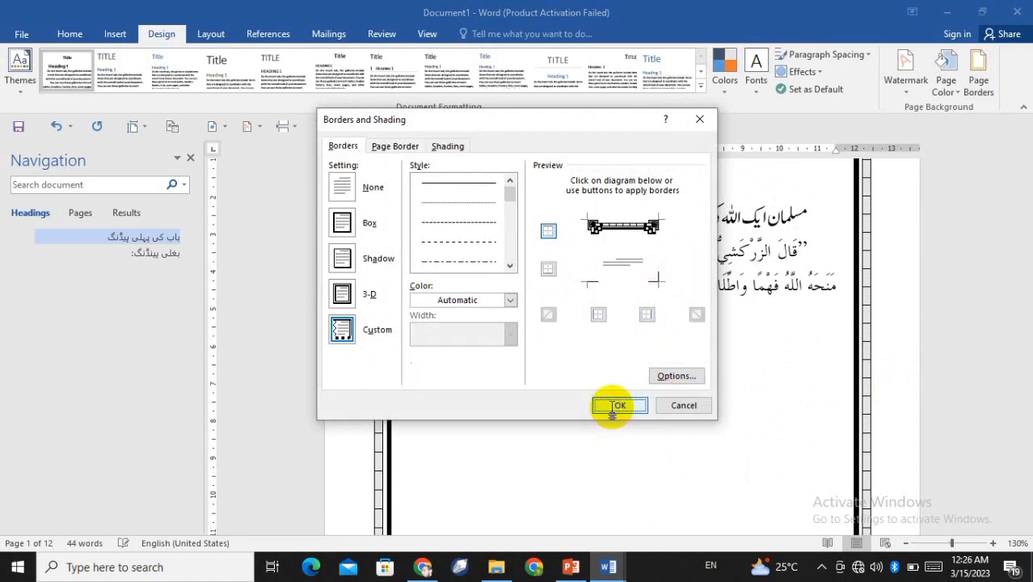
pyautogui.scroll(2, 728, 364)
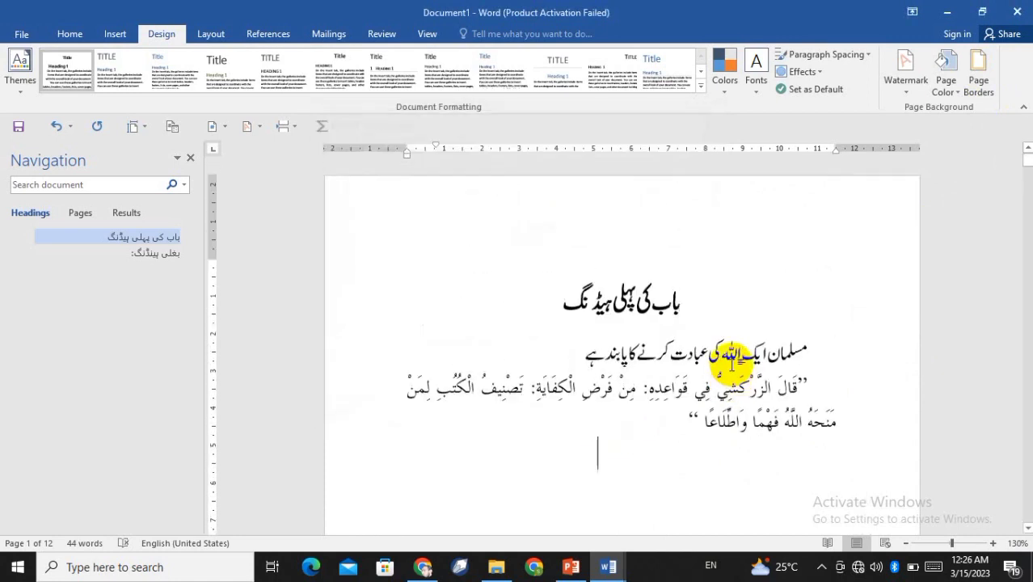
pyautogui.scroll(-20, 730, 362)
pyautogui.scroll(19, 729, 362)
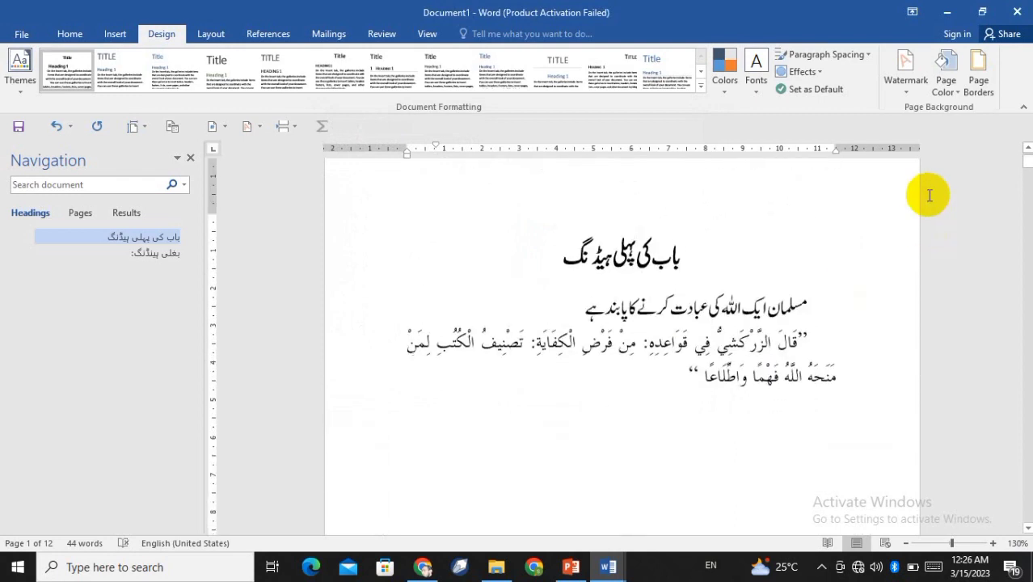
# Step: Add the bottom side to the ornamental page border, apply it to the whole document, and check the pages
pyautogui.click(978, 73)
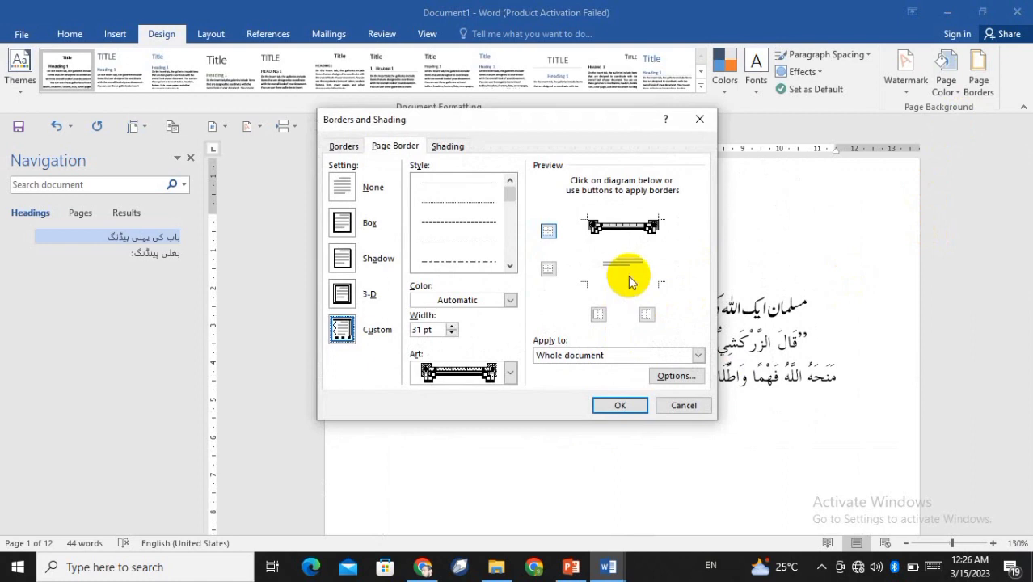
pyautogui.click(549, 274)
pyautogui.click(619, 405)
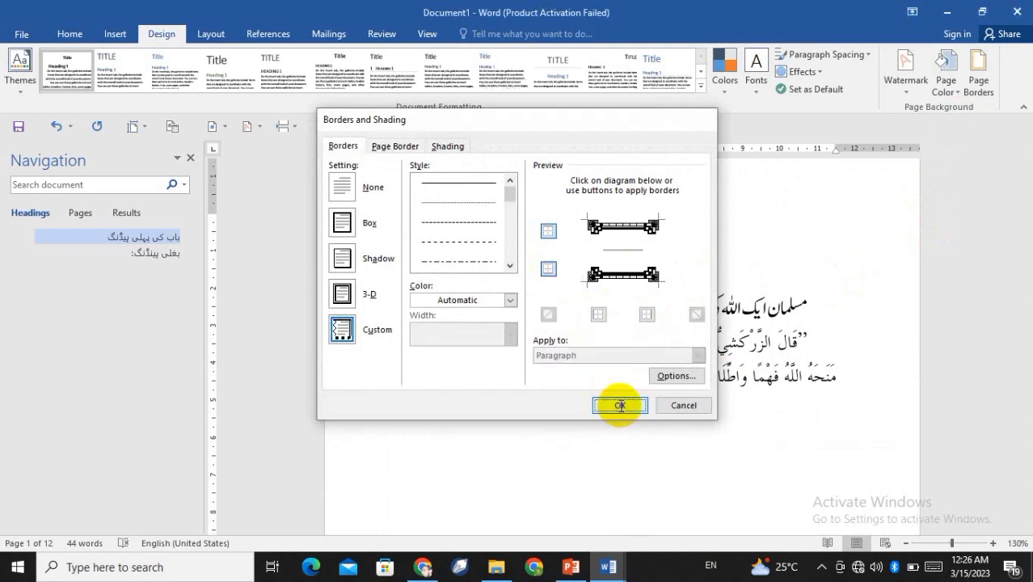
pyautogui.scroll(-10, 687, 394)
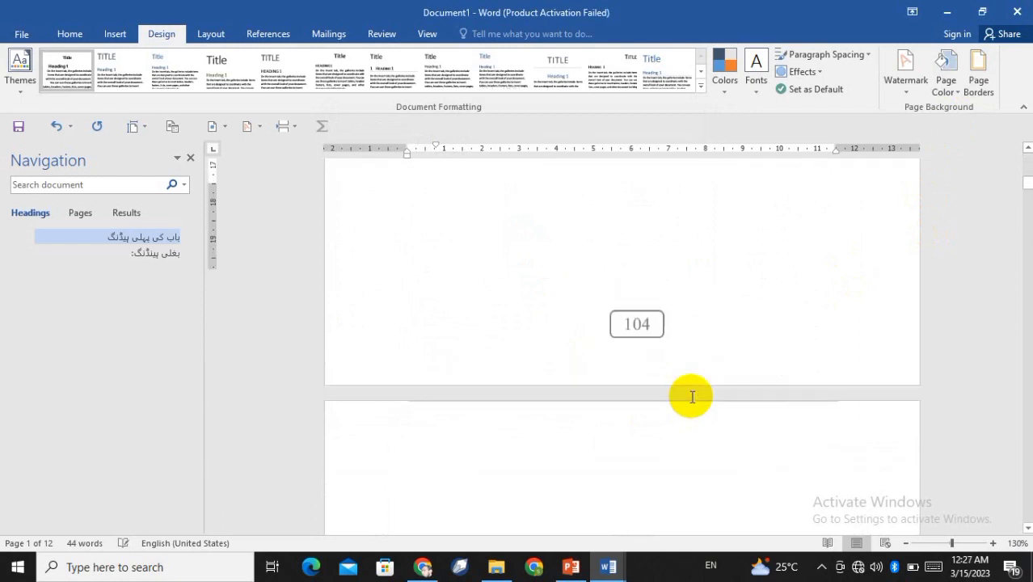
pyautogui.scroll(-15, 692, 396)
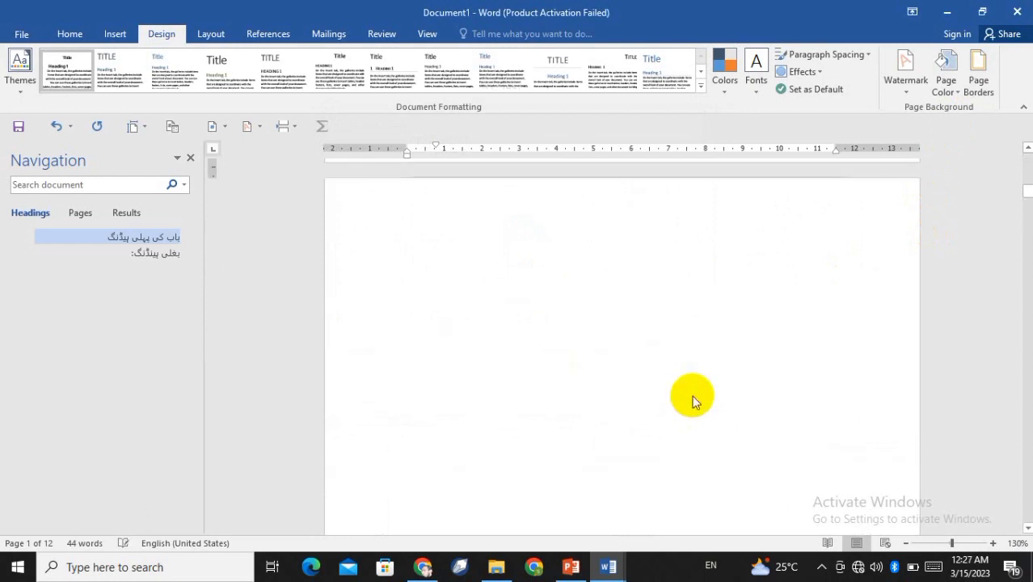
pyautogui.scroll(15, 692, 396)
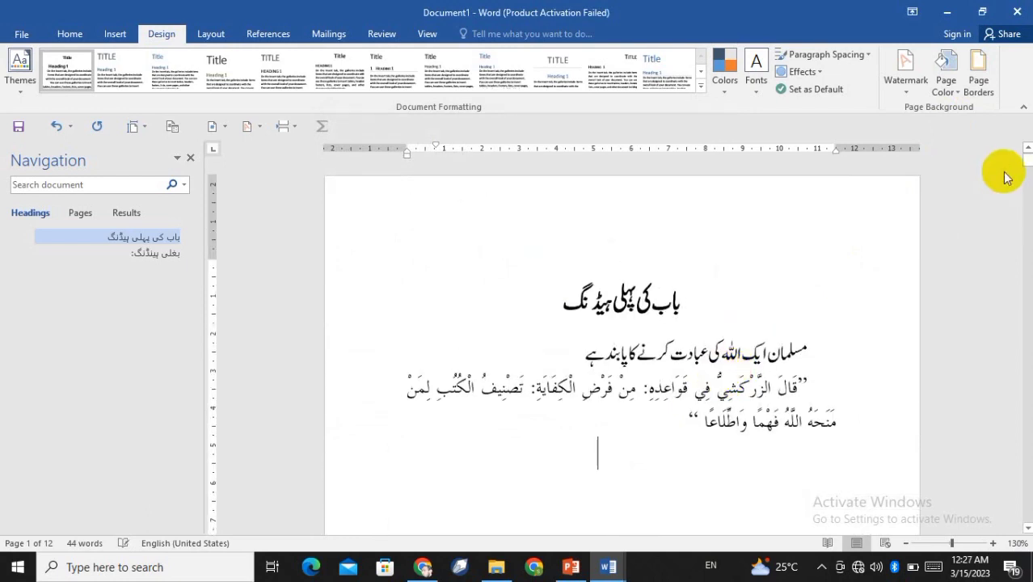
# Step: Review which sides of the ornamental frame are enabled in the page border settings, and close them
pyautogui.click(970, 83)
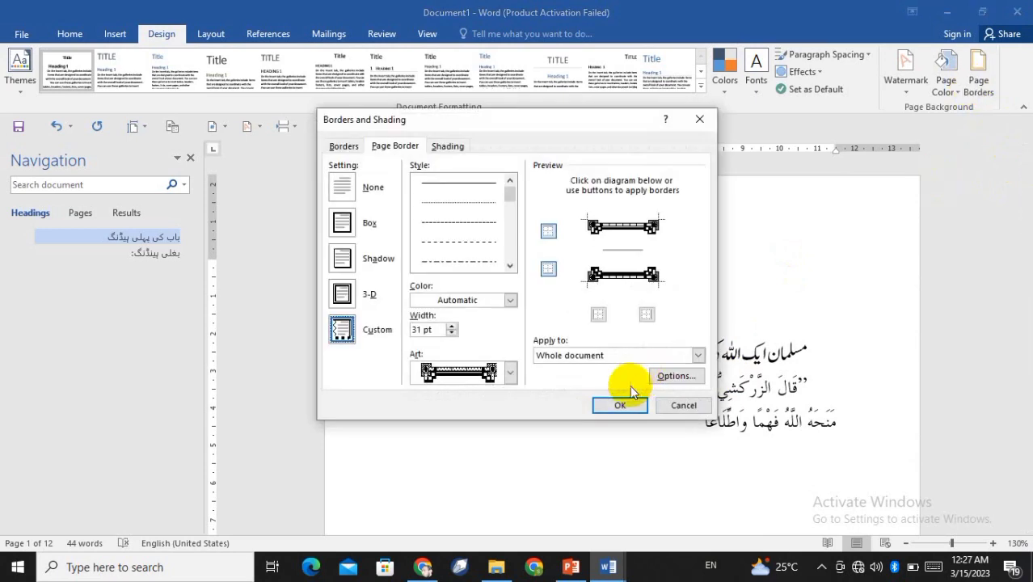
pyautogui.click(620, 404)
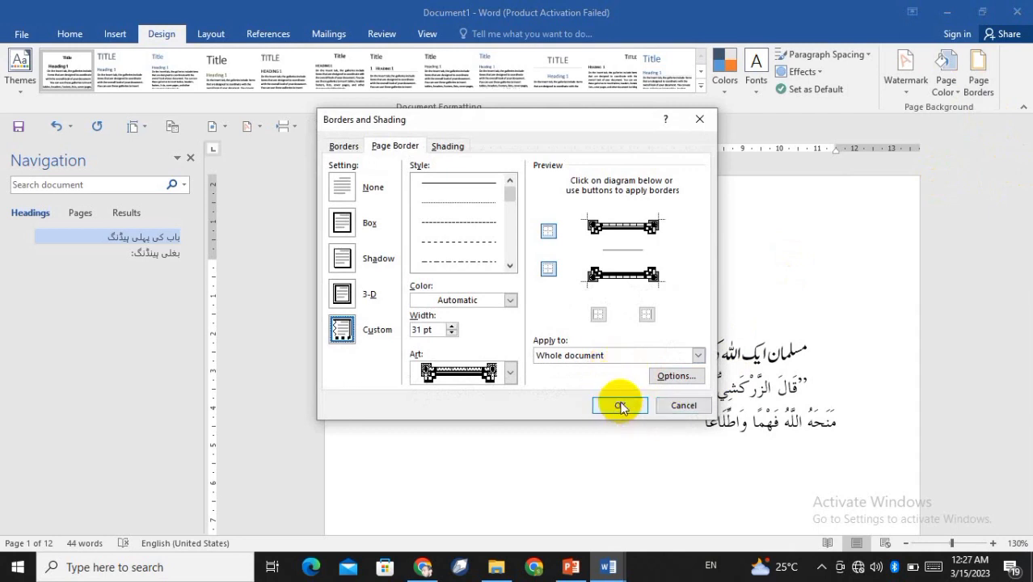
pyautogui.click(683, 406)
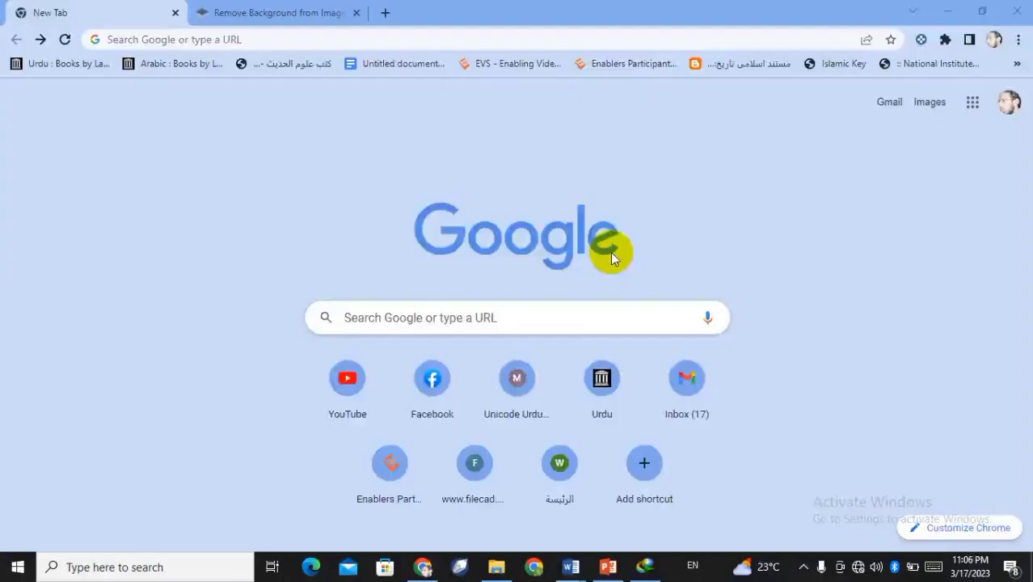
# Step: Switch to the Tasneef Cores presentation in PowerPoint and highlight the slide 7 topic on adding design borders in Word
pyautogui.hotkey('alt', 'Tab')
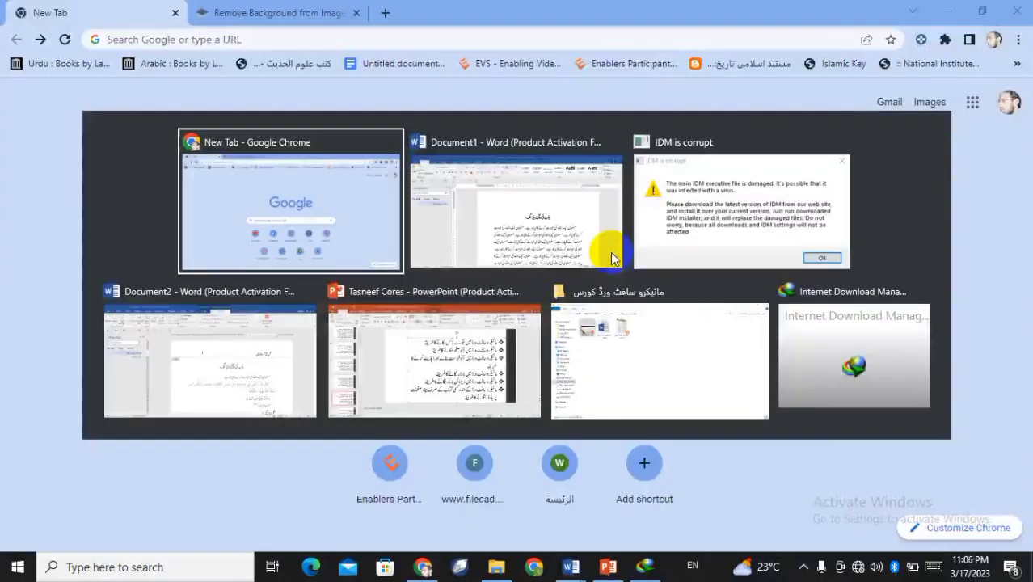
pyautogui.hotkey('alt', 'Tab')
pyautogui.hotkey('alt', 'Tab')
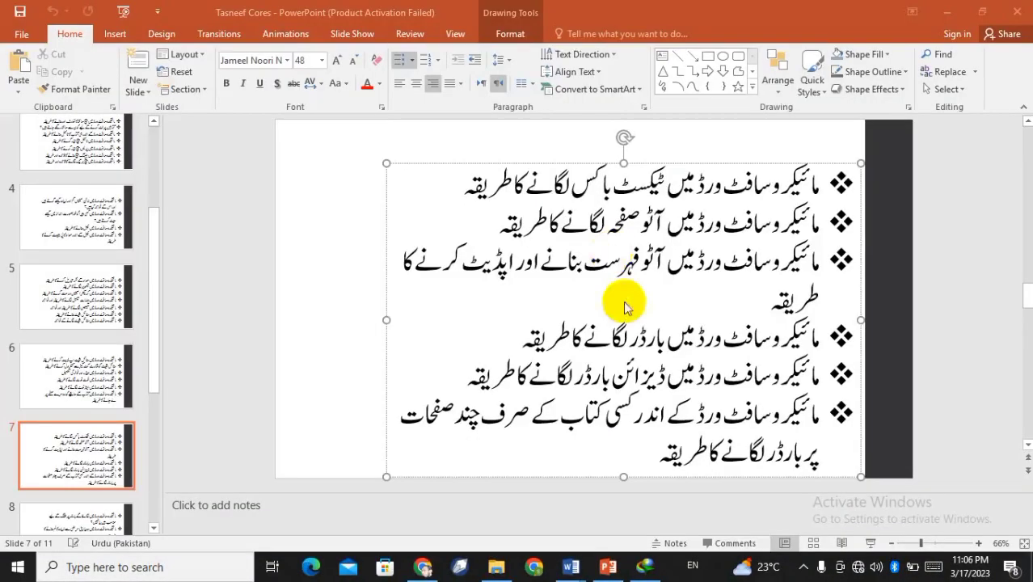
pyautogui.hotkey('shift', 'F5')
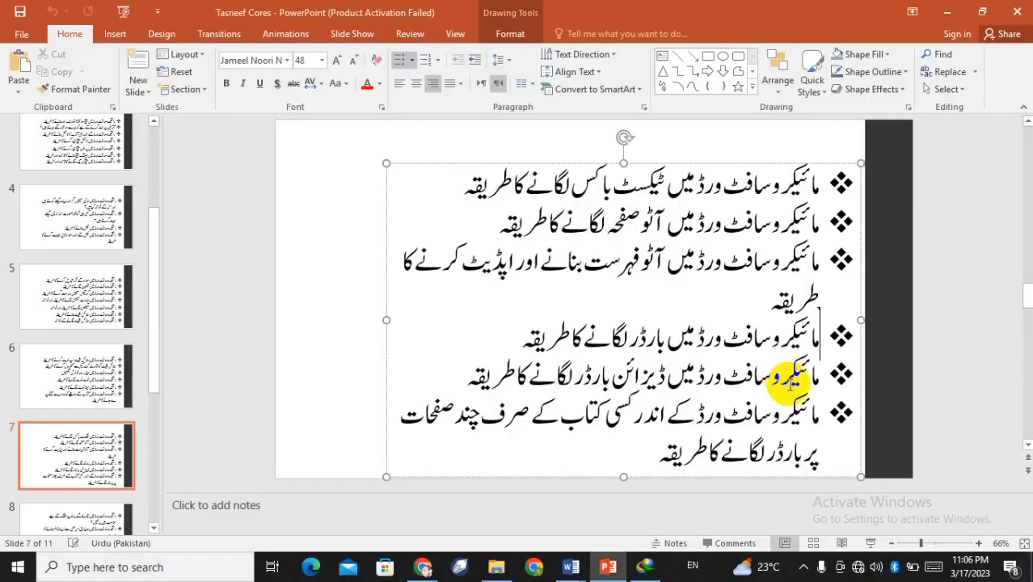
pyautogui.click(790, 385)
pyautogui.tripleClick(791, 386)
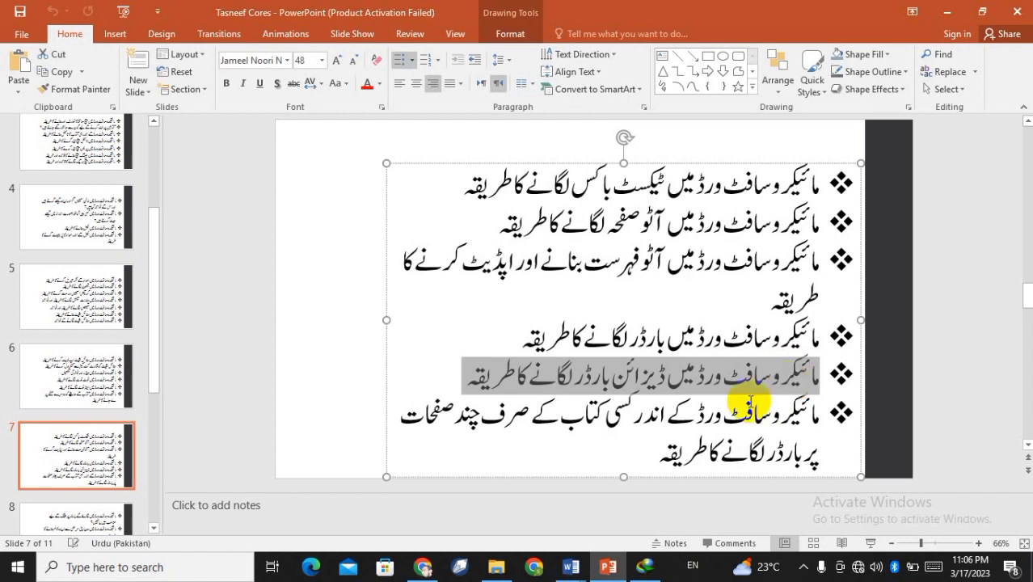
pyautogui.doubleClick(645, 381)
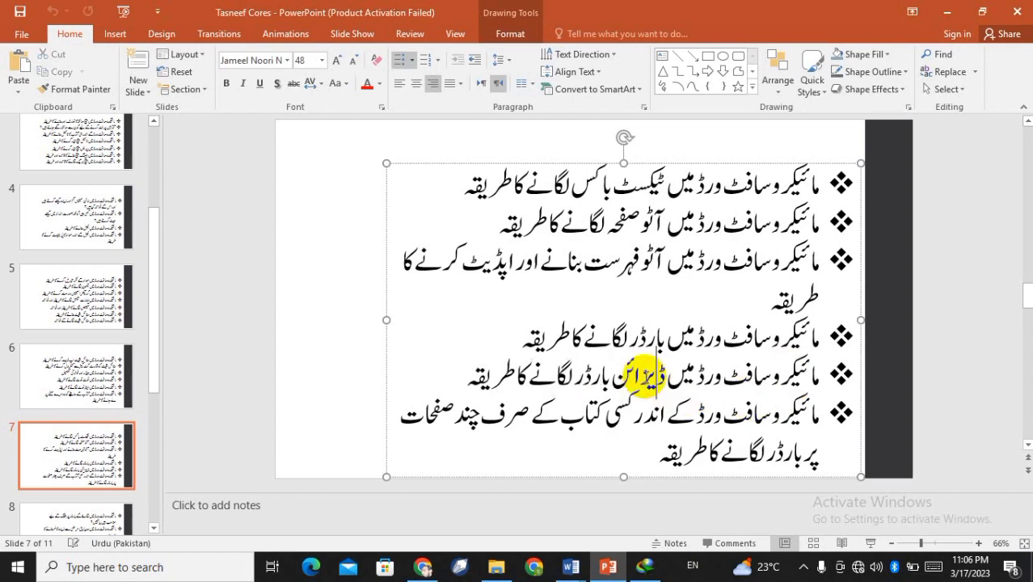
# Step: Switch to Document1 in Word and open the header area of page 1 for editing
pyautogui.hotkey('alt', 'Tab')
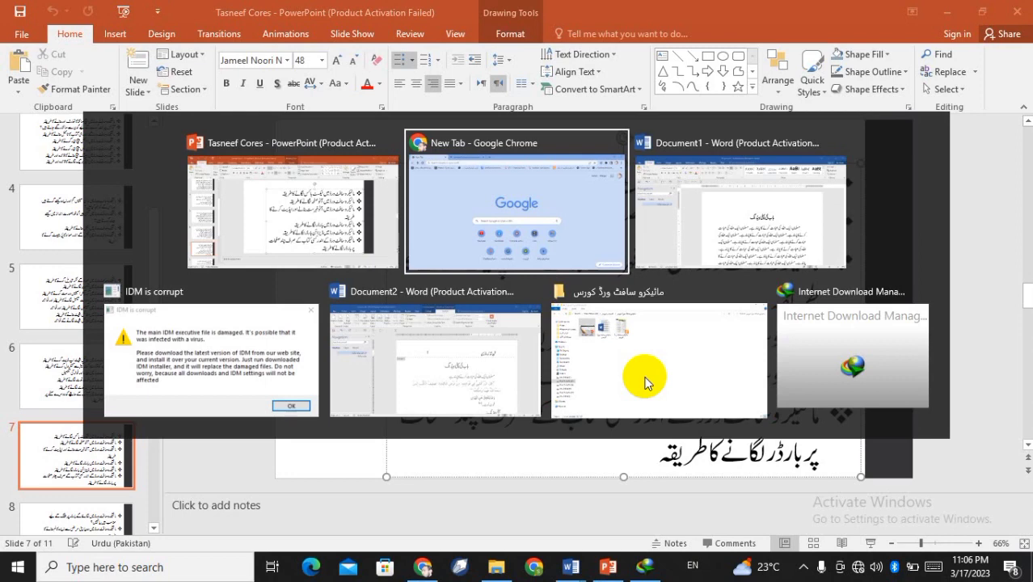
pyautogui.hotkey('alt', 'Tab')
pyautogui.hotkey('alt', 'Tab')
pyautogui.hotkey('alt', 'Tab')
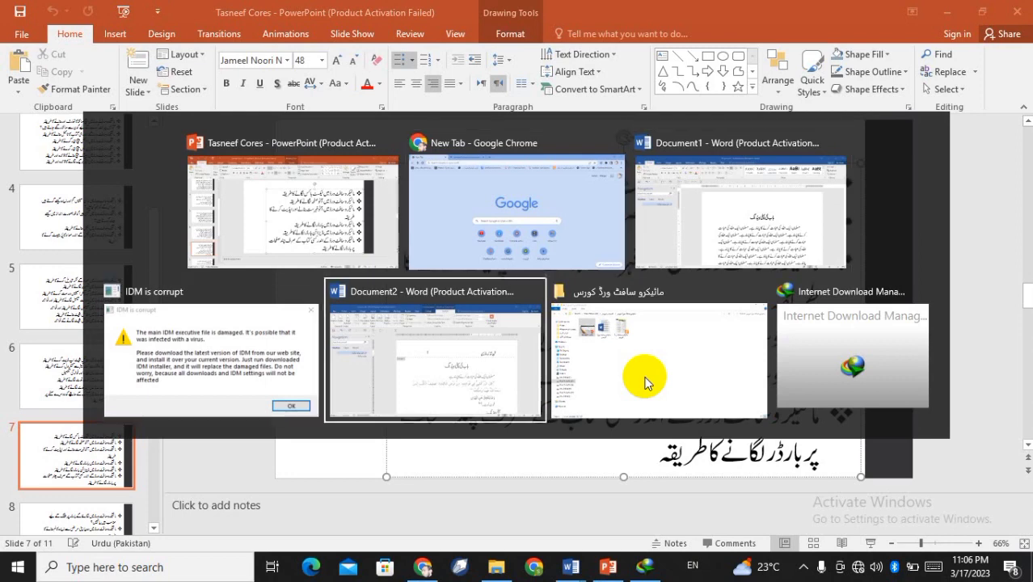
pyautogui.hotkey('alt', 'Tab')
pyautogui.hotkey('alt', 'Tab')
pyautogui.hotkey('alt', 'Tab')
pyautogui.hotkey('alt', 'Tab')
pyautogui.hotkey('alt', 'Tab')
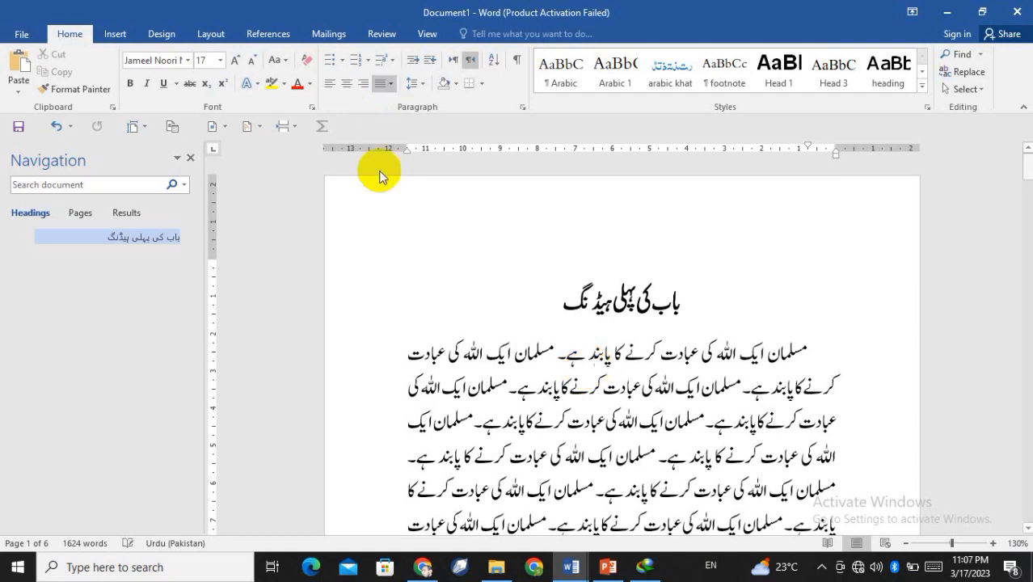
pyautogui.click(506, 226)
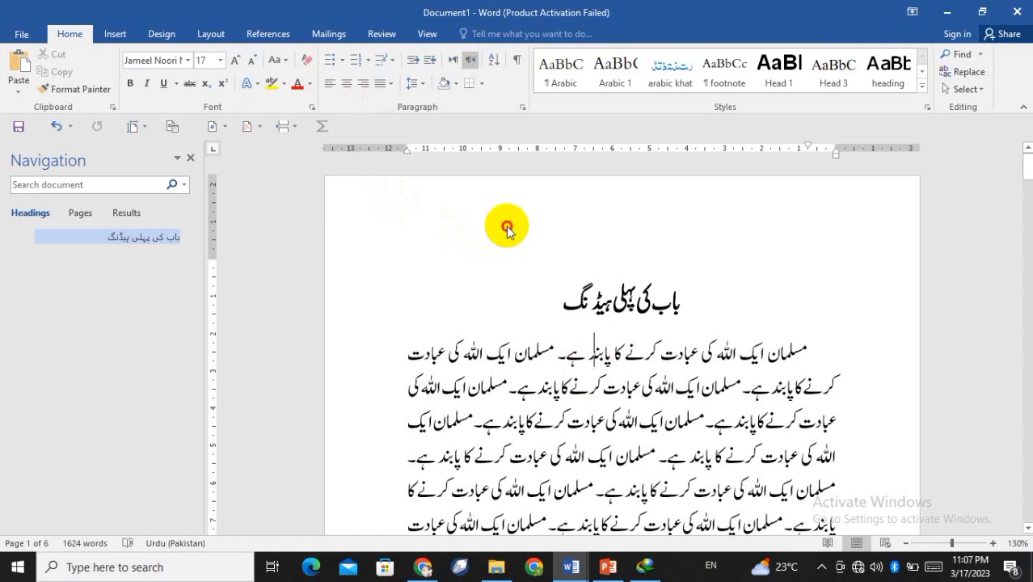
pyautogui.doubleClick(506, 227)
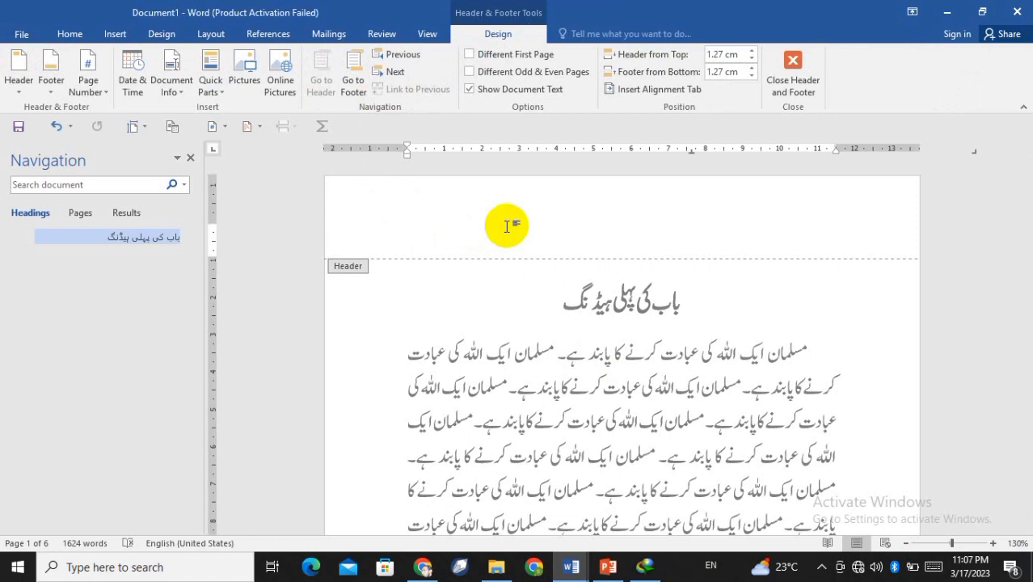
# Step: Switch to Chrome, check the network connection, and search Google for "balck and white border"
pyautogui.hotkey('alt', 'Tab')
pyautogui.hotkey('alt', 'Tab')
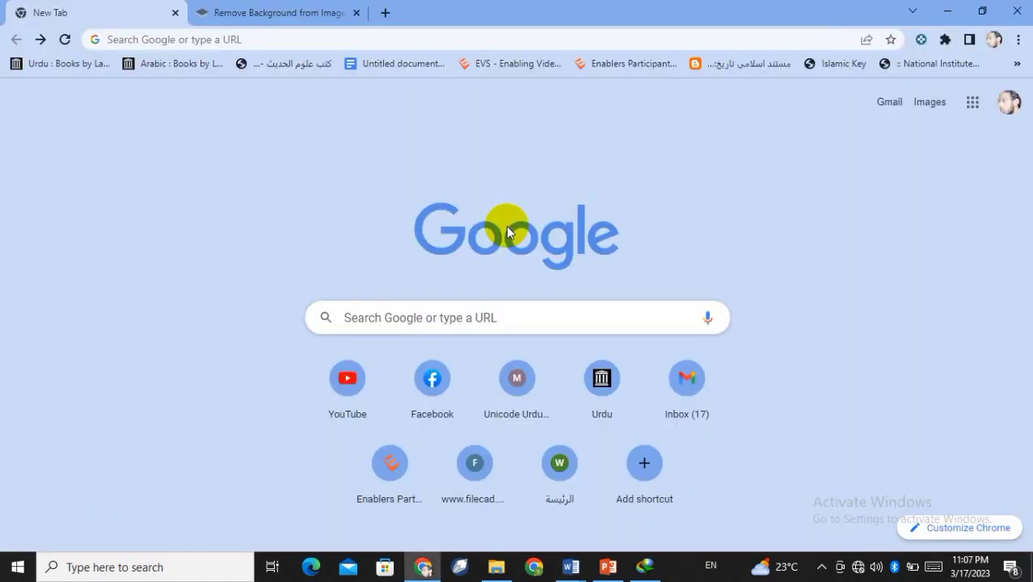
pyautogui.click(859, 568)
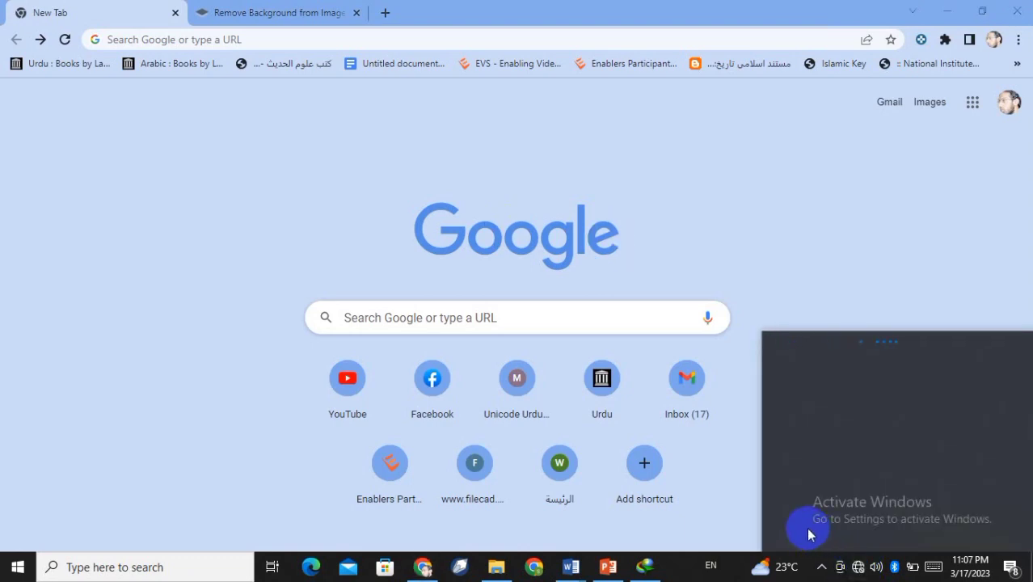
pyautogui.click(522, 310)
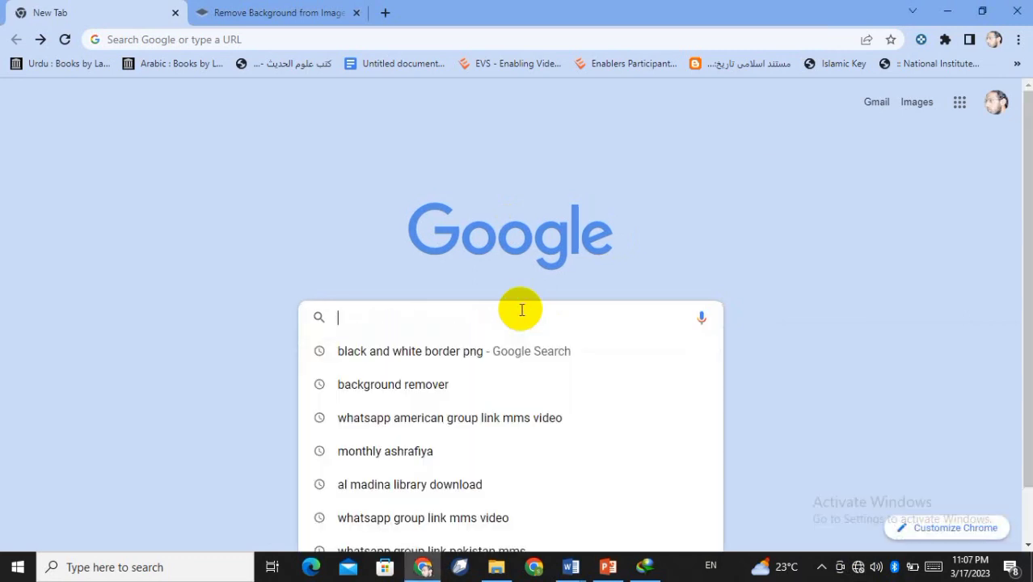
pyautogui.write('ba')
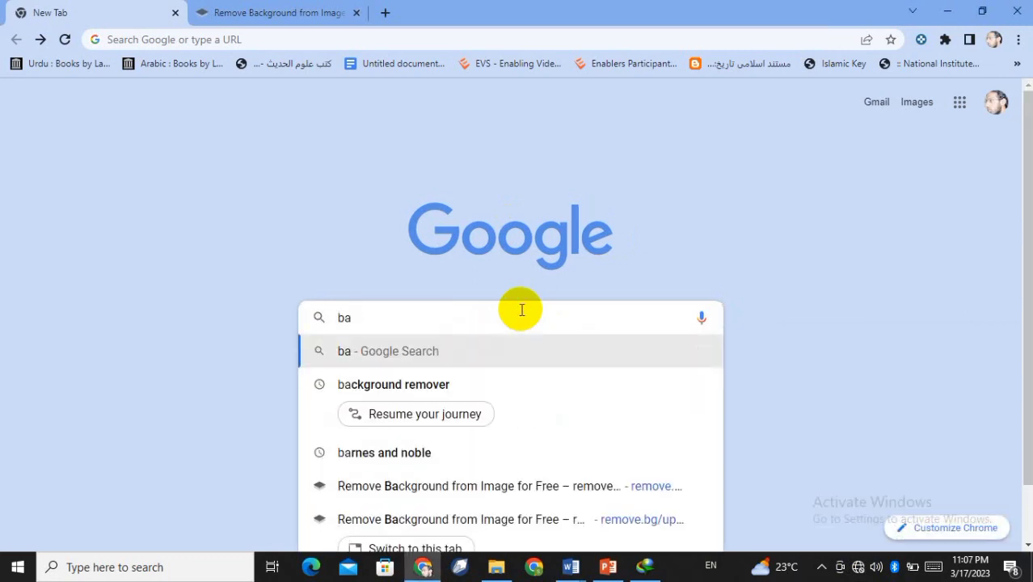
pyautogui.write('la')
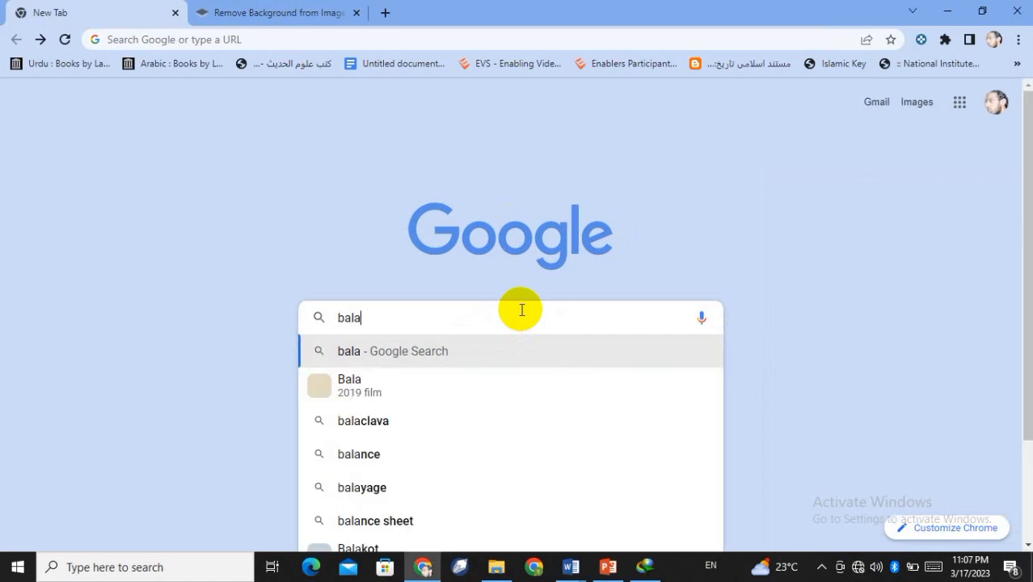
pyautogui.press('BackSpace')
pyautogui.write('ck an')
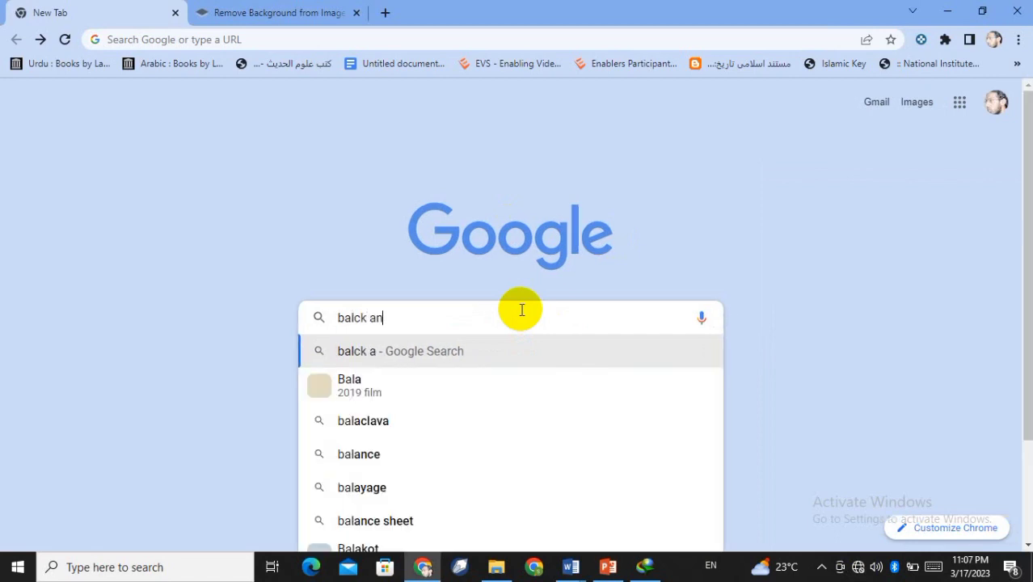
pyautogui.write('d w')
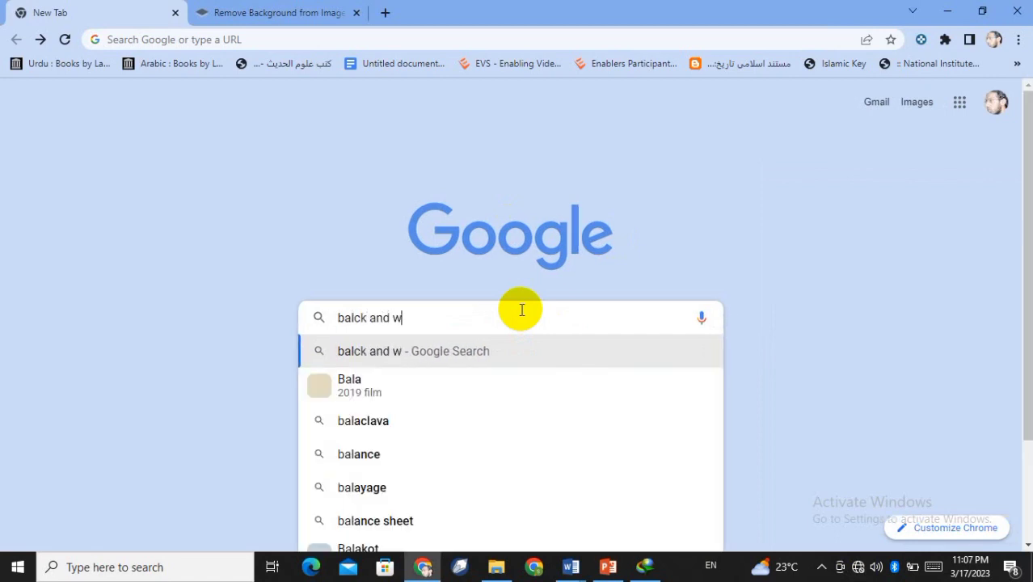
pyautogui.write('hote')
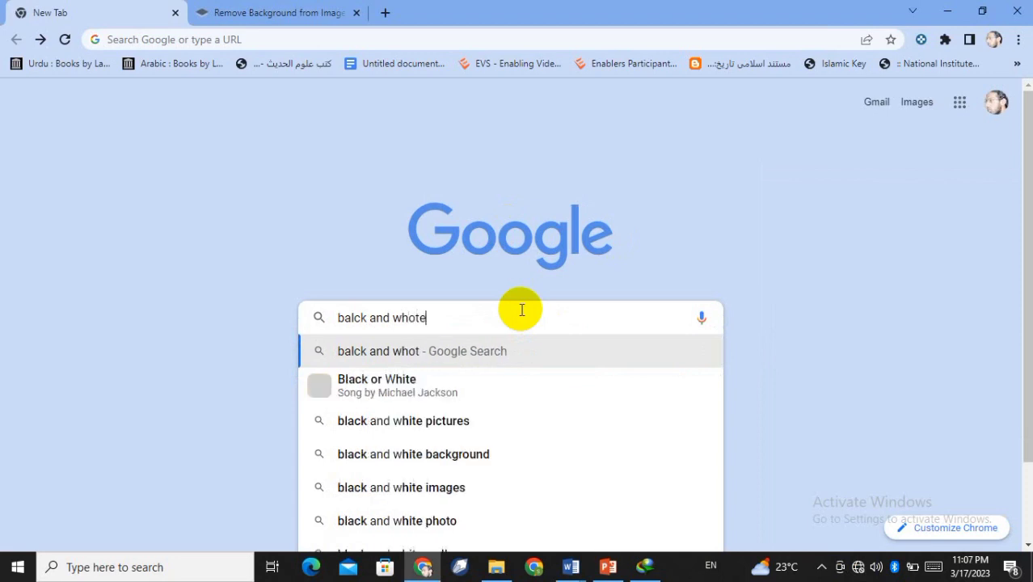
pyautogui.press('BackSpace')
pyautogui.press('BackSpace')
pyautogui.press('BackSpace')
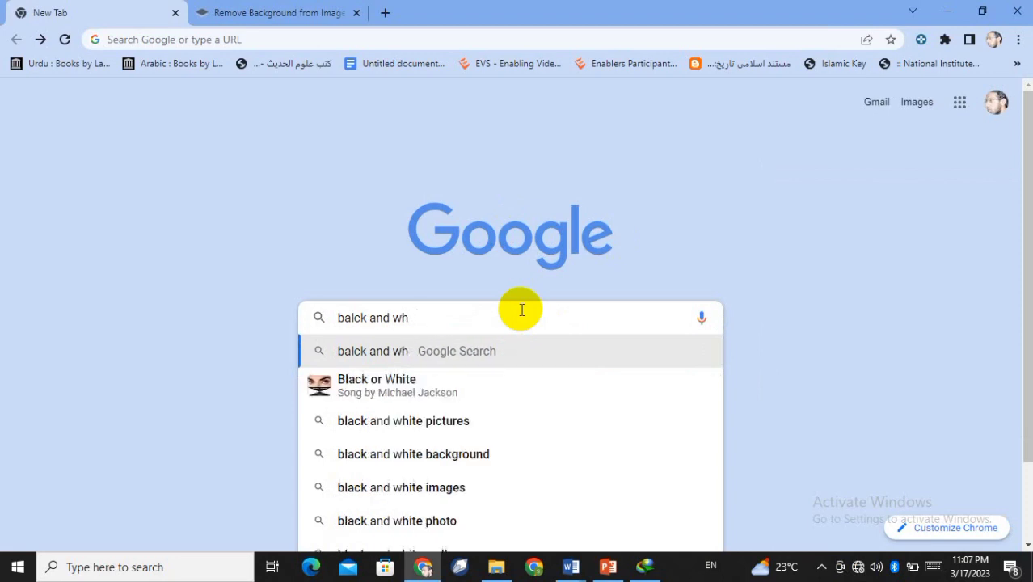
pyautogui.write('ite')
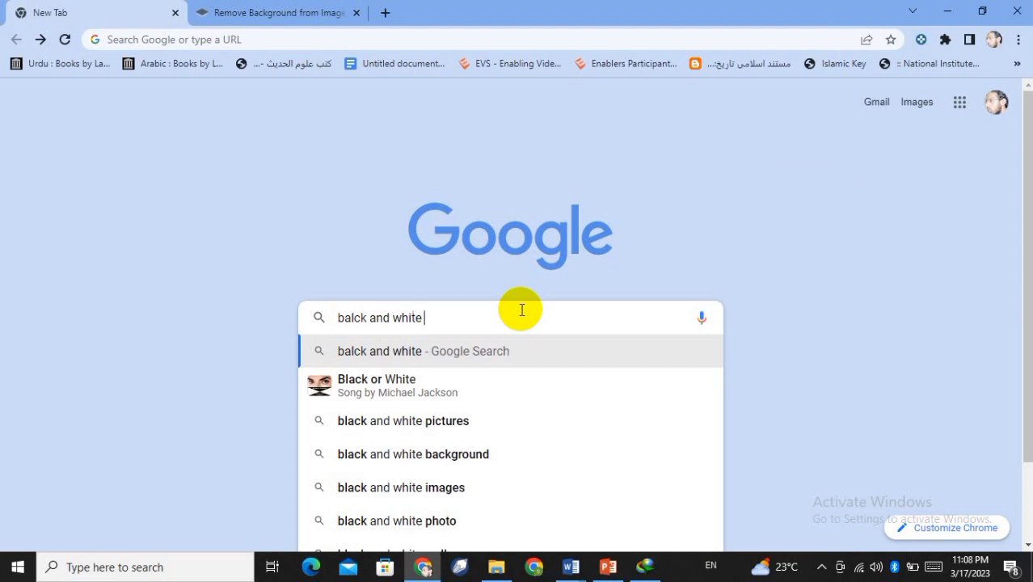
pyautogui.write(' bor')
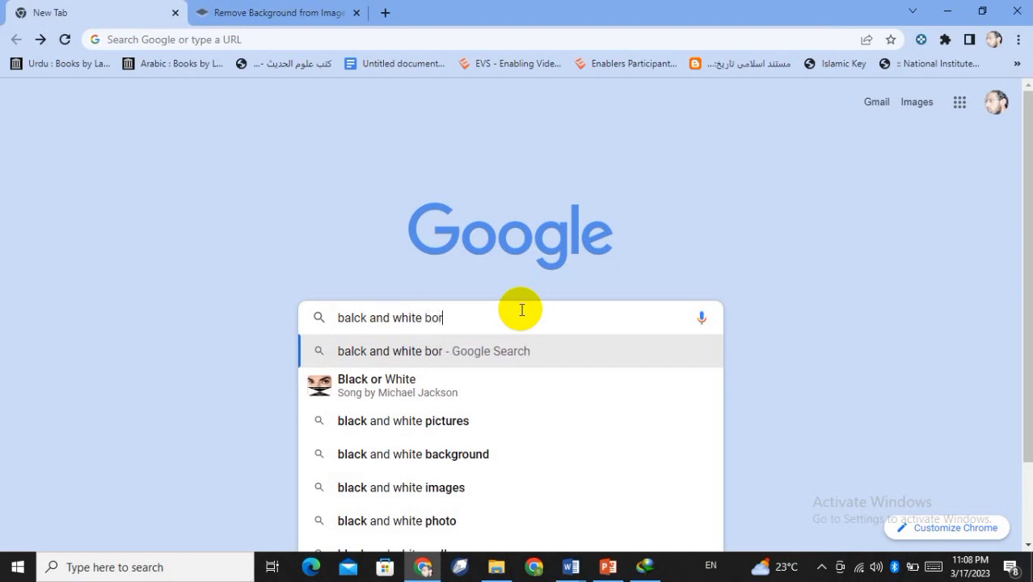
pyautogui.write('der')
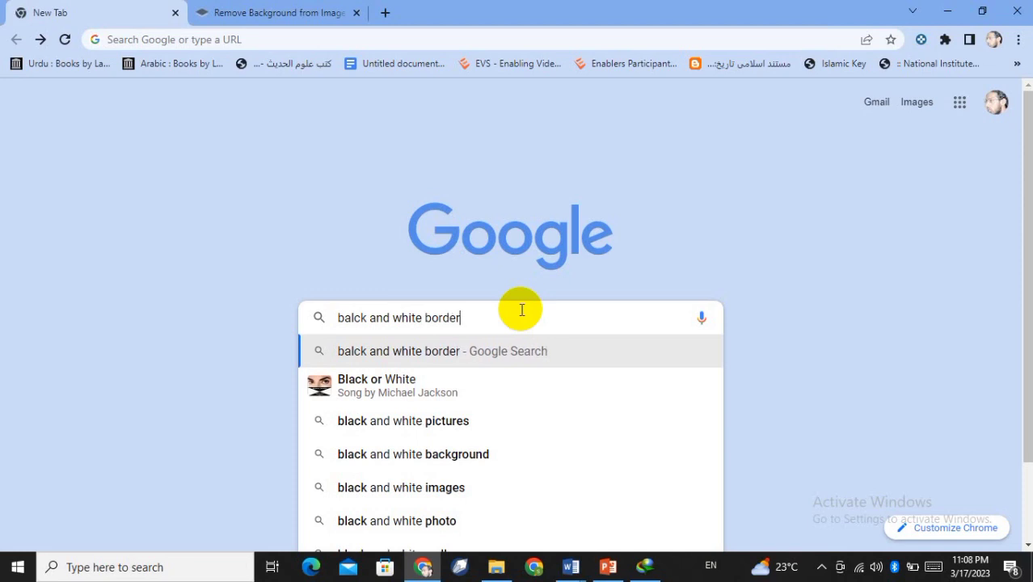
pyautogui.press('Return')
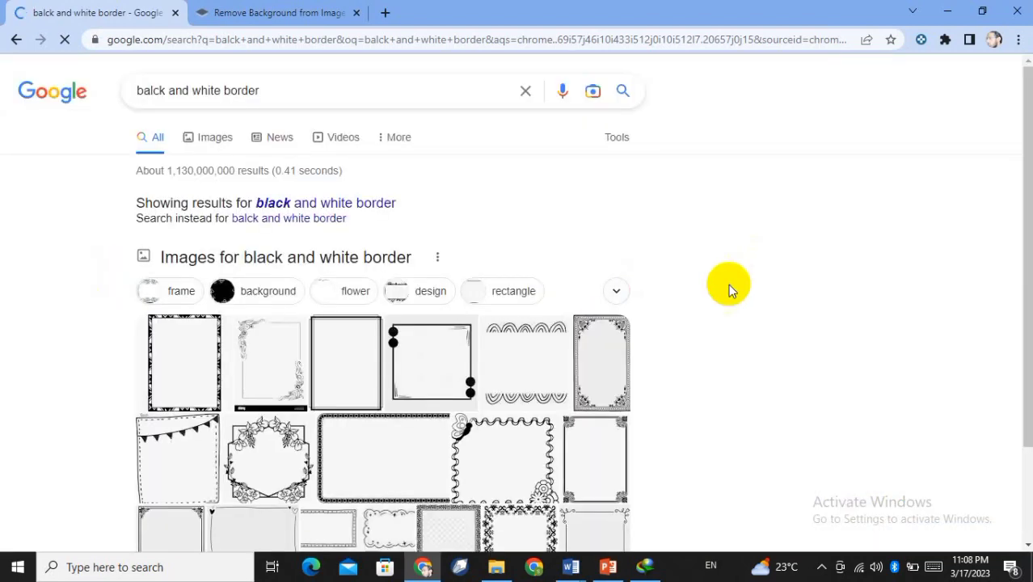
# Step: Show the image results for the black and white border search, append "pnj" to the query text, and browse the border designs
pyautogui.scroll(-2, 743, 268)
pyautogui.scroll(2, 743, 267)
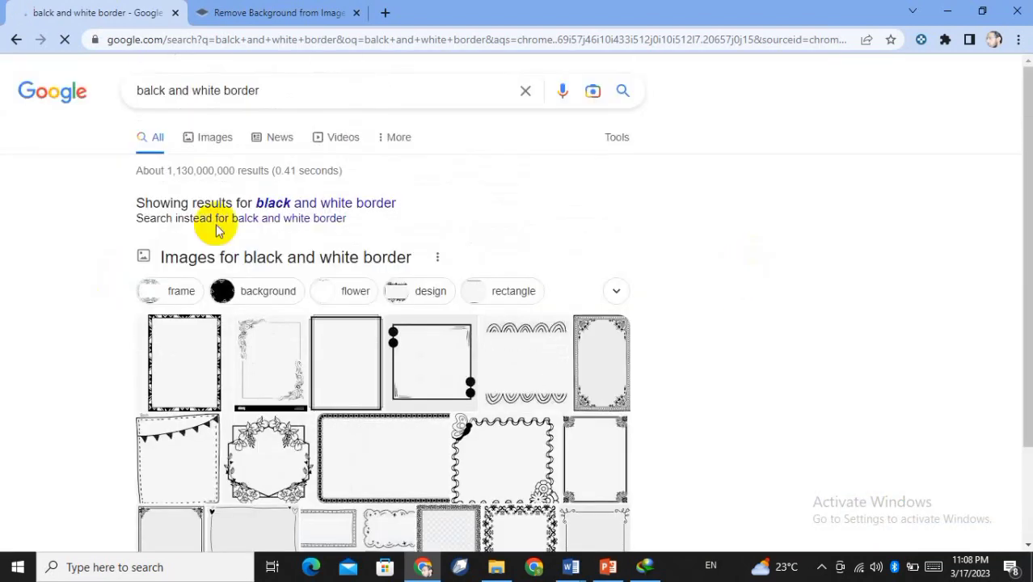
pyautogui.click(200, 145)
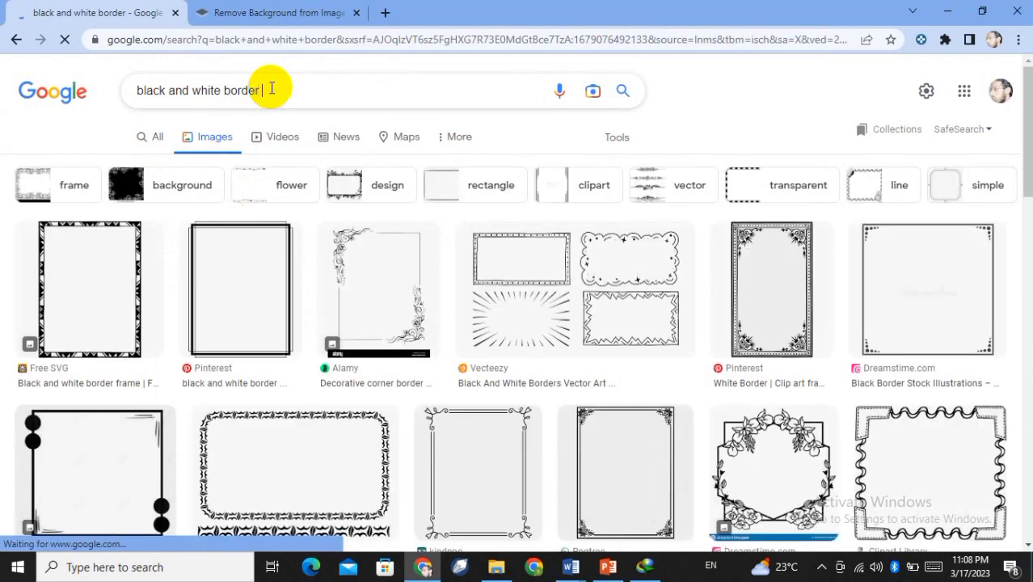
pyautogui.write('png')
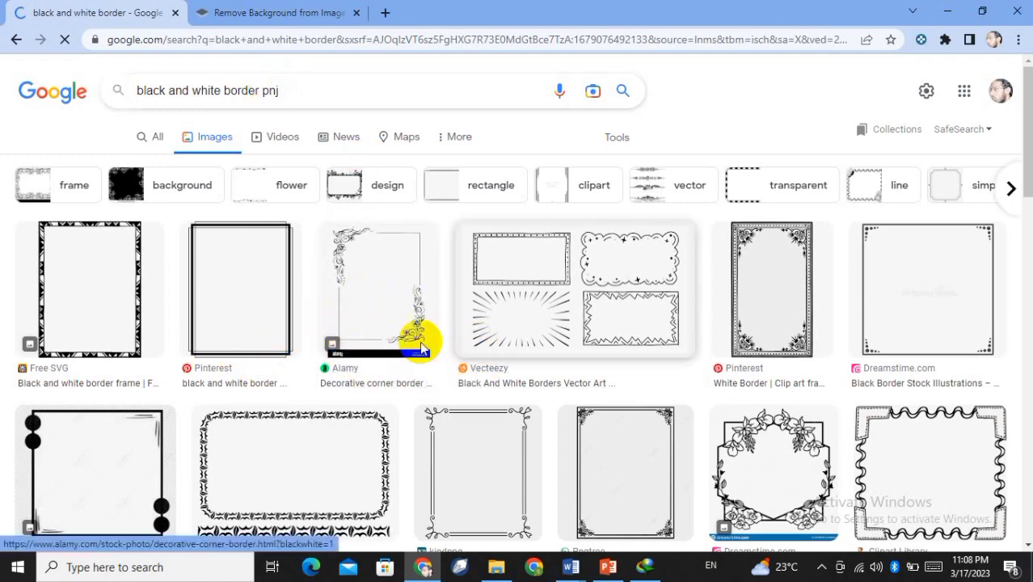
pyautogui.scroll(-3, 416, 340)
pyautogui.scroll(-3, 419, 344)
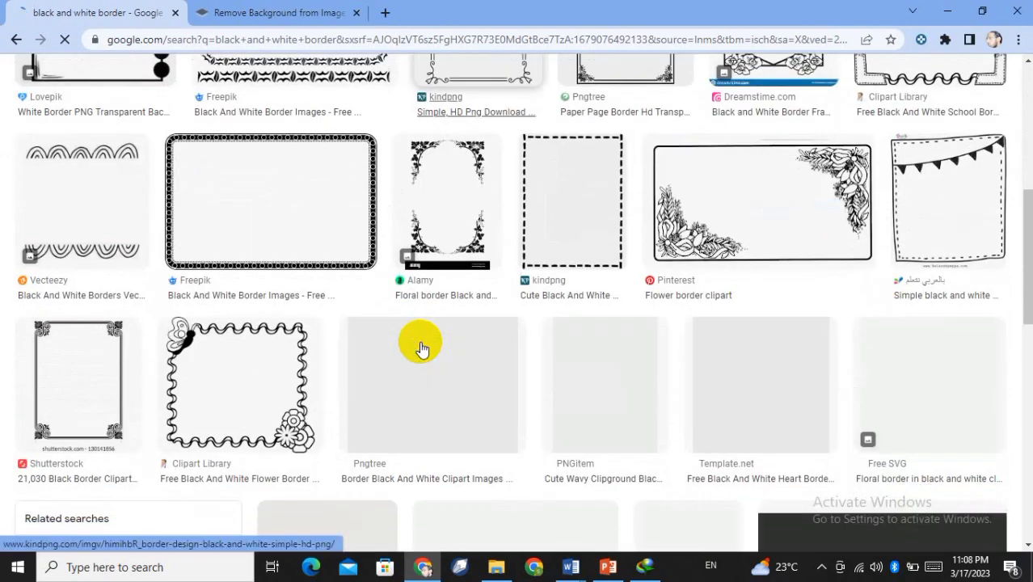
pyautogui.scroll(1, 416, 343)
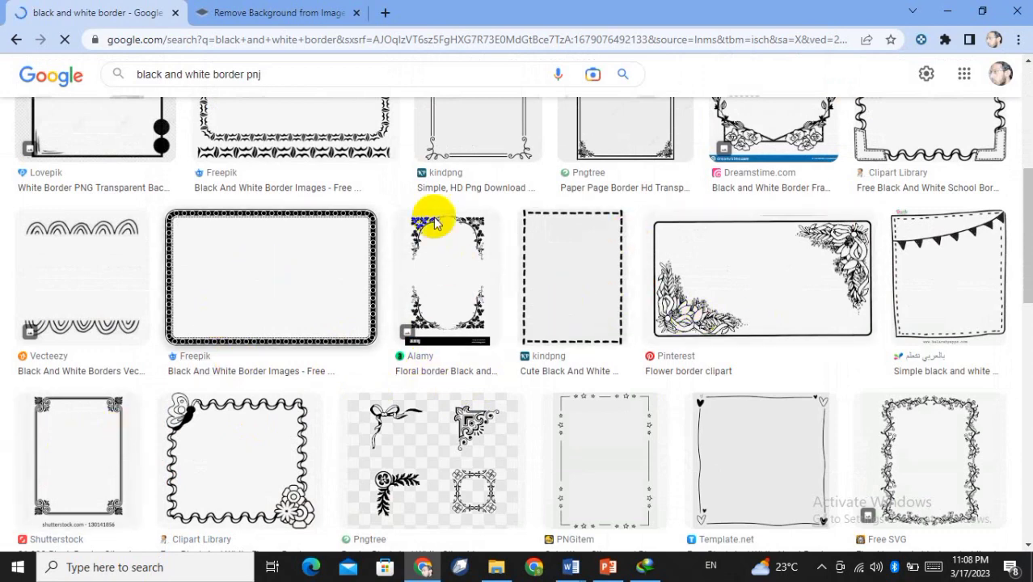
pyautogui.scroll(-3, 582, 192)
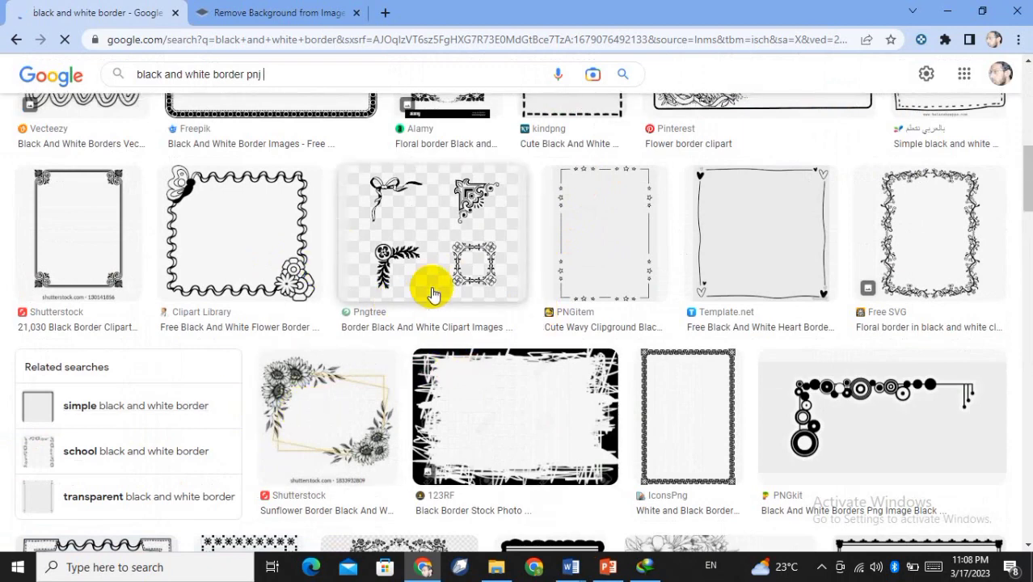
pyautogui.scroll(5, 396, 292)
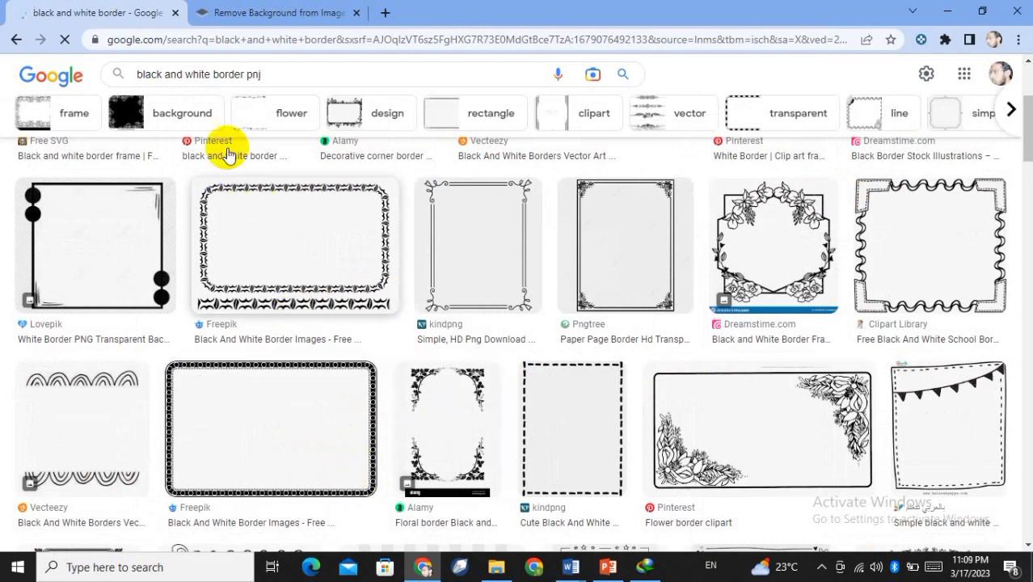
# Step: Upload the black-and-white paper frame PNG from the Border folder on New Volume (D:) to remove.bg for background removal
pyautogui.click(261, 15)
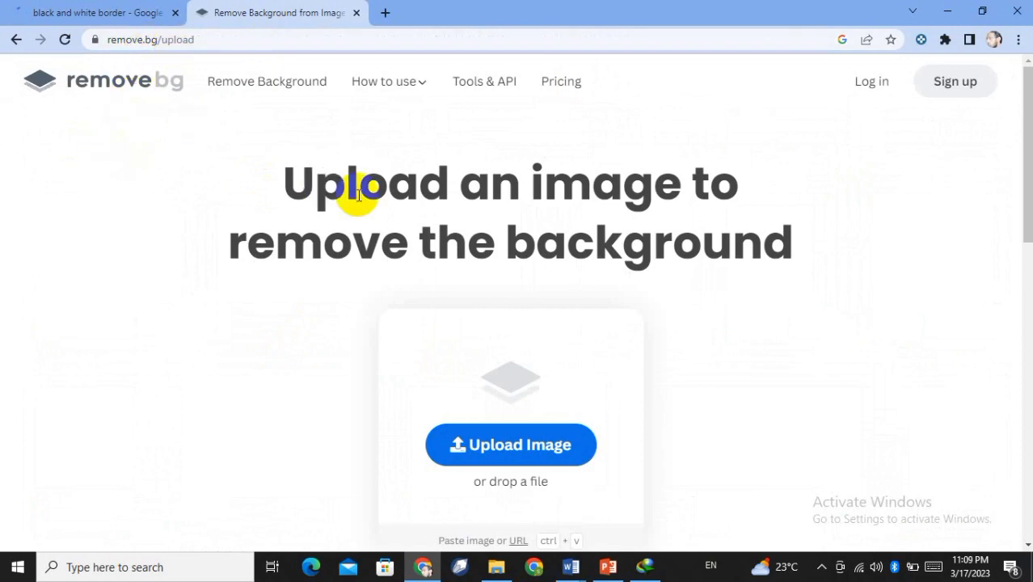
pyautogui.scroll(-1, 485, 315)
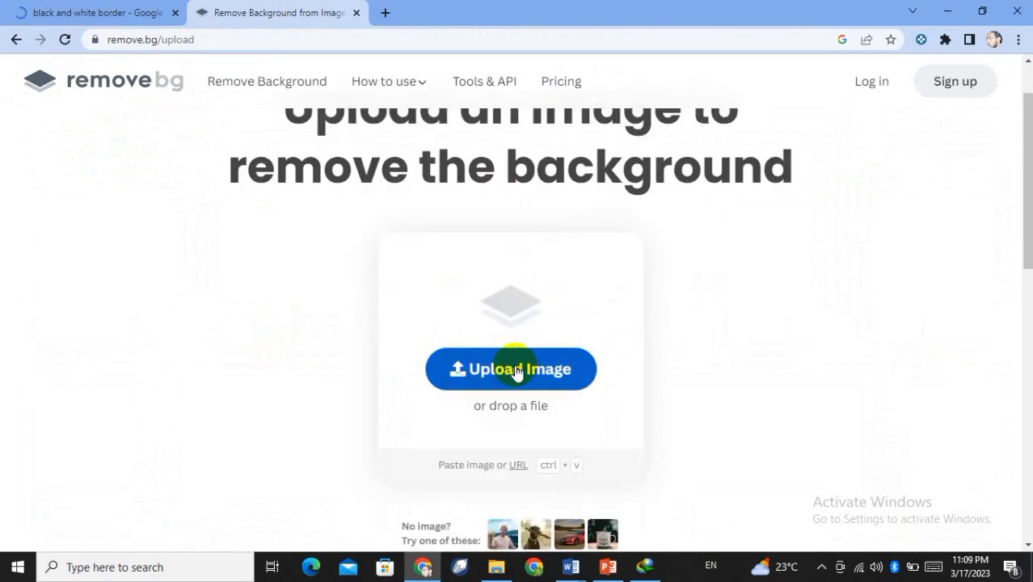
pyautogui.click(518, 370)
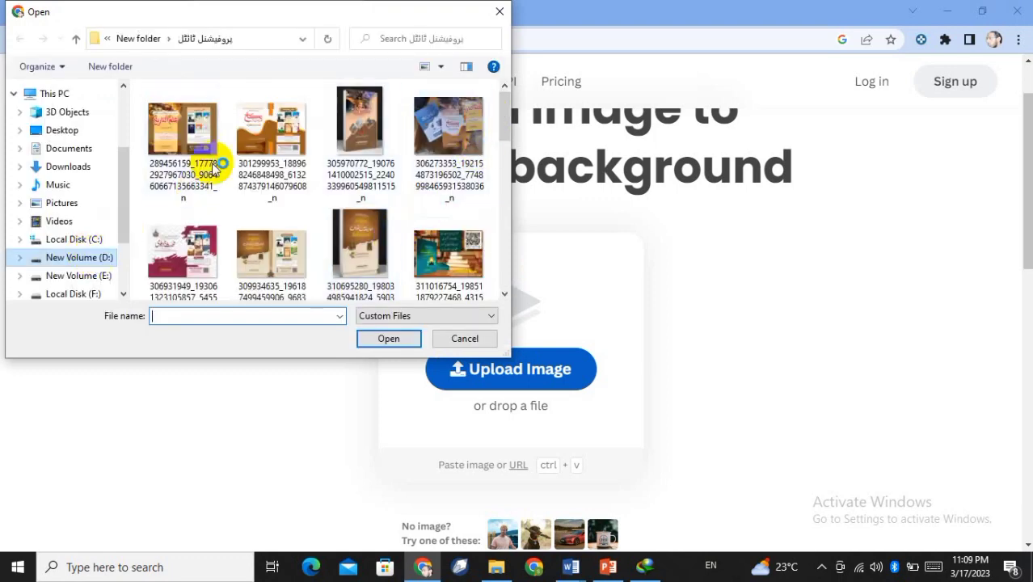
pyautogui.click(79, 260)
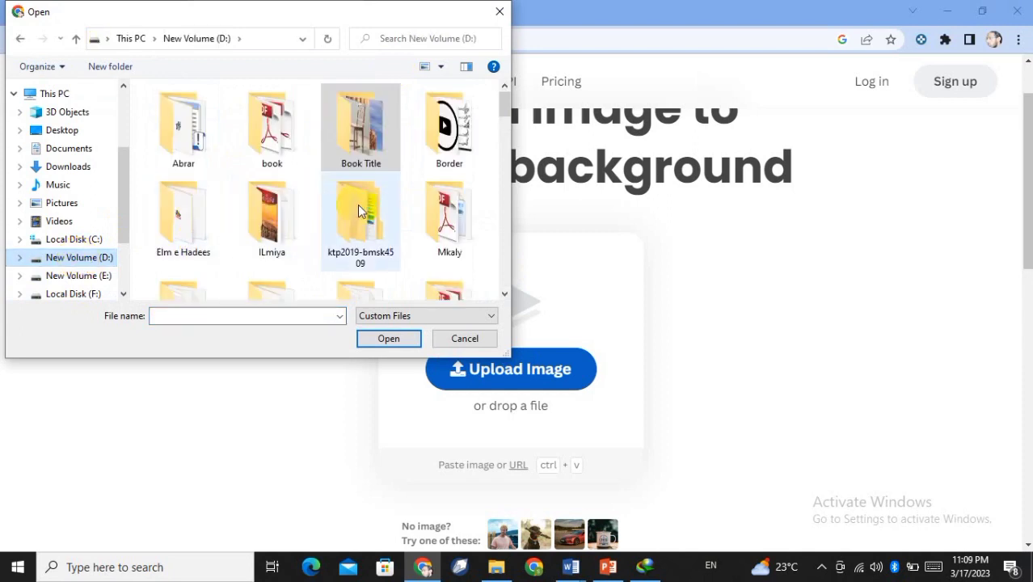
pyautogui.doubleClick(430, 127)
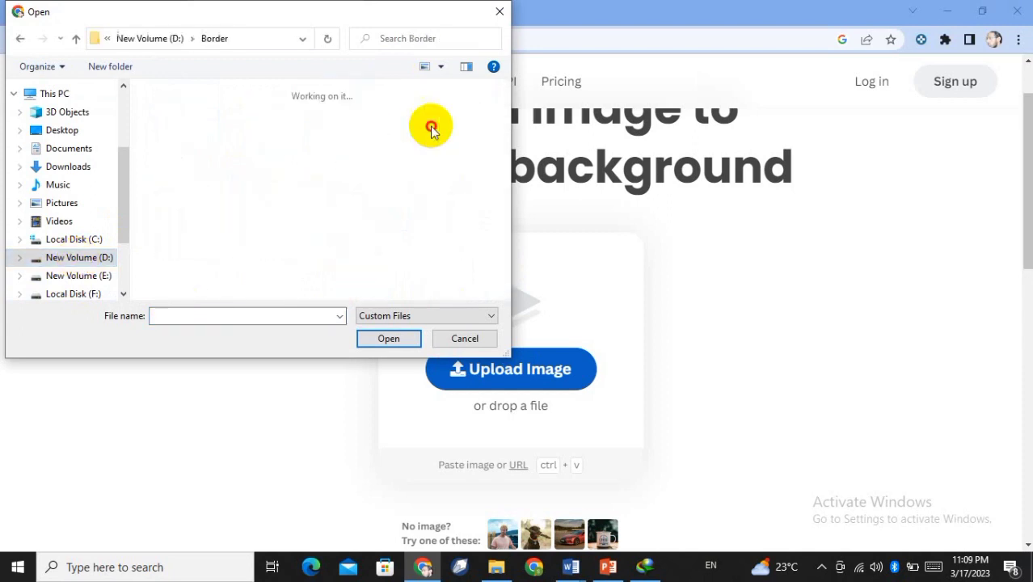
pyautogui.scroll(-5, 377, 194)
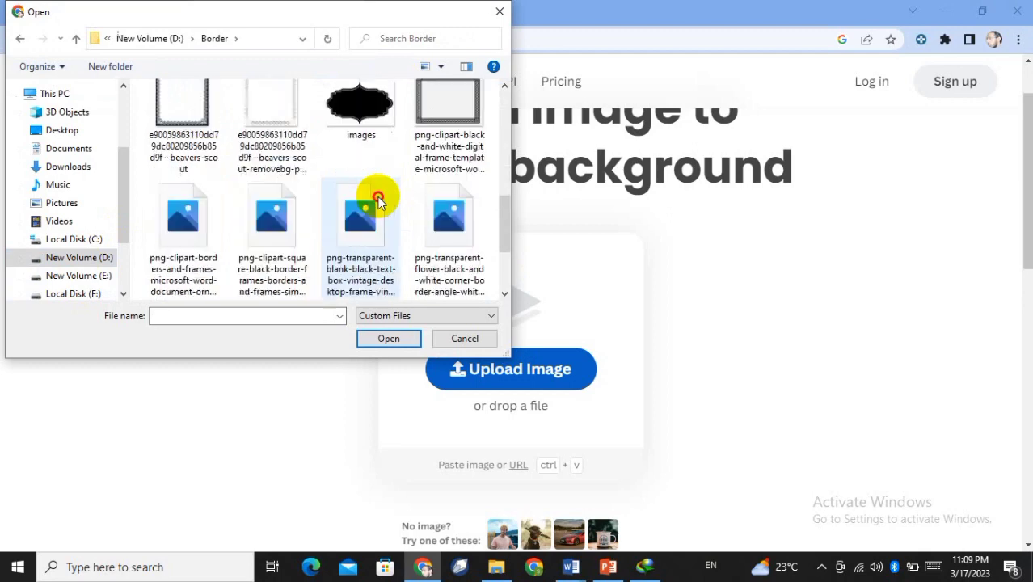
pyautogui.scroll(-1, 379, 201)
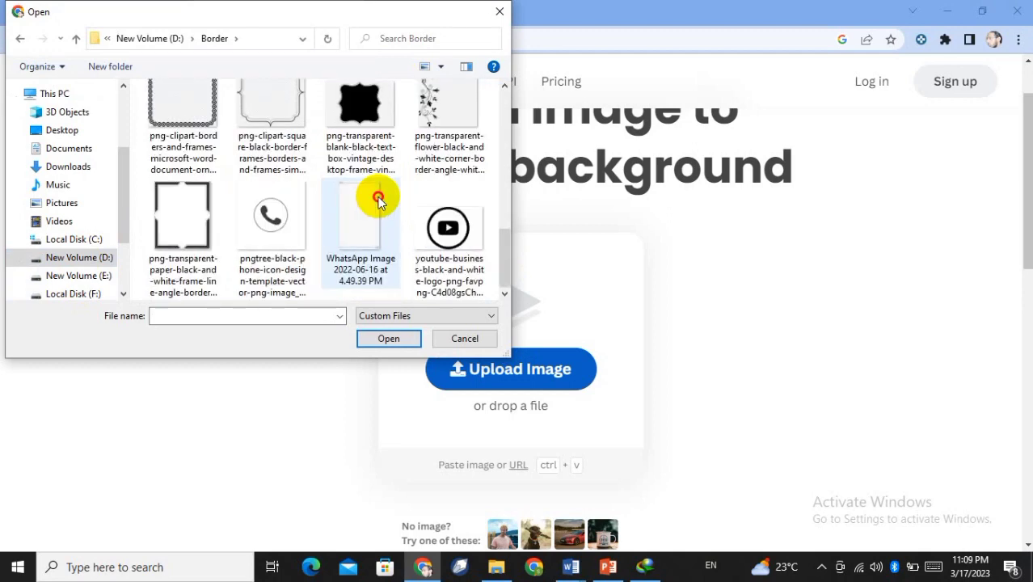
pyautogui.doubleClick(182, 216)
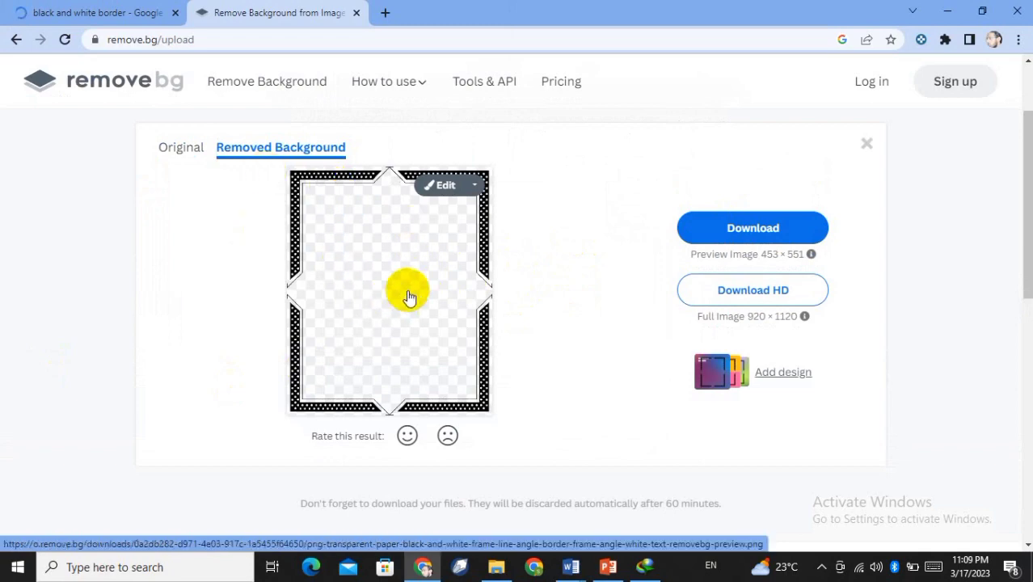
# Step: Download the preview-size background-removed frame image from remove.bg and switch to Document1 in Word
pyautogui.click(734, 239)
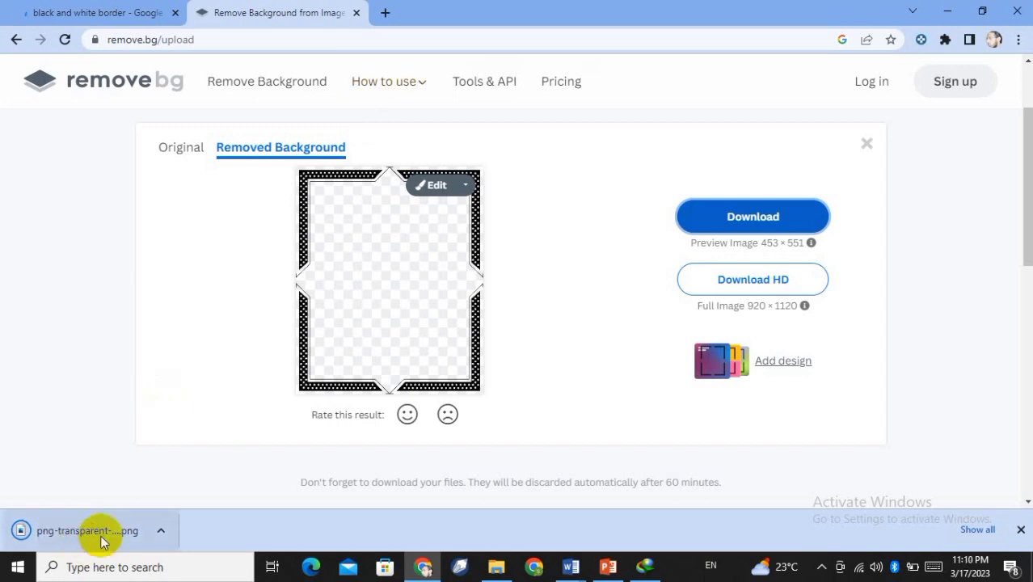
pyautogui.click(570, 567)
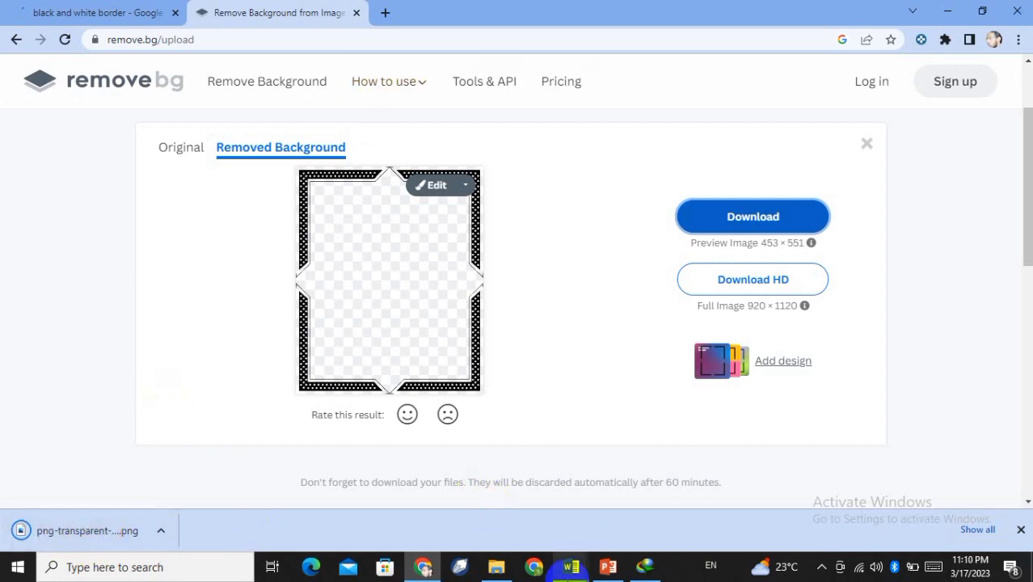
pyautogui.click(572, 568)
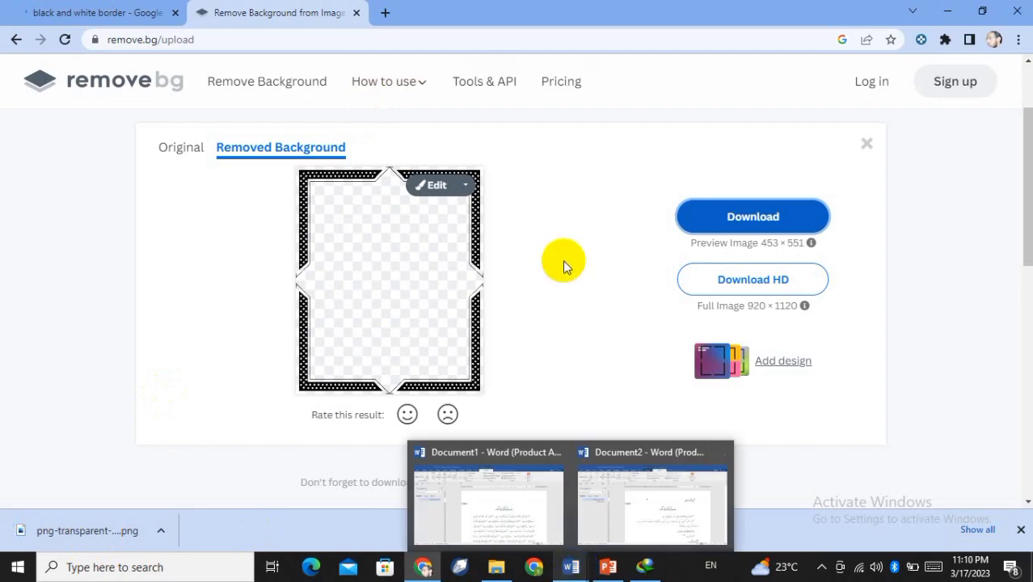
pyautogui.hotkey('alt', 'Tab')
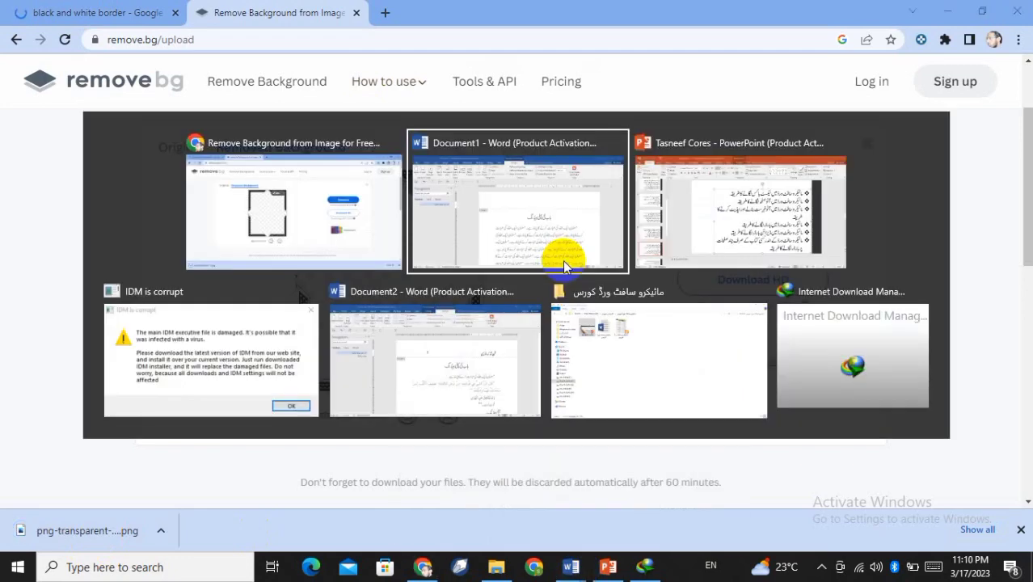
pyautogui.click(565, 267)
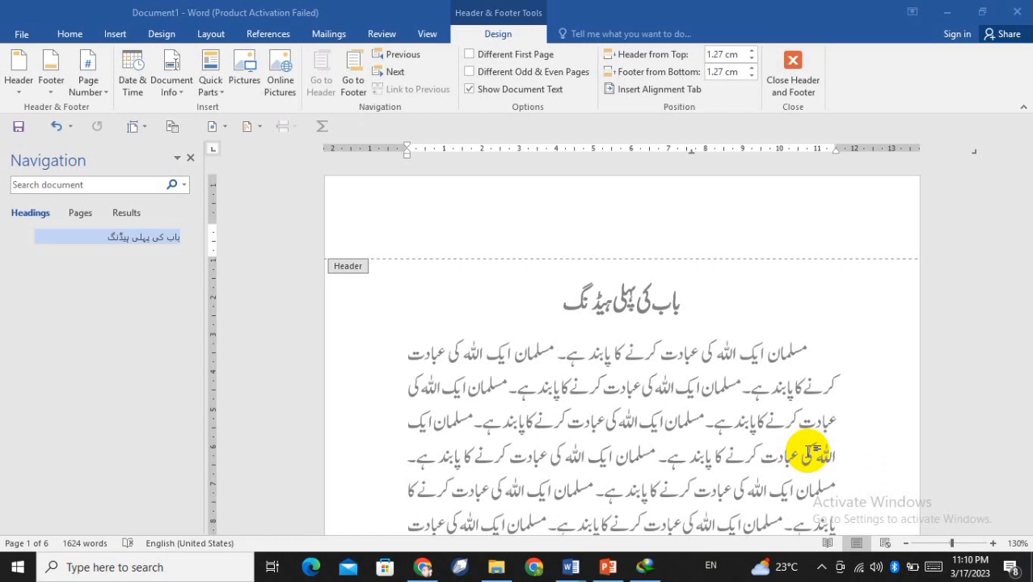
# Step: Insert the downloaded transparent black-and-white frame PNG into the header and set its text wrapping to Behind Text
pyautogui.click(859, 572)
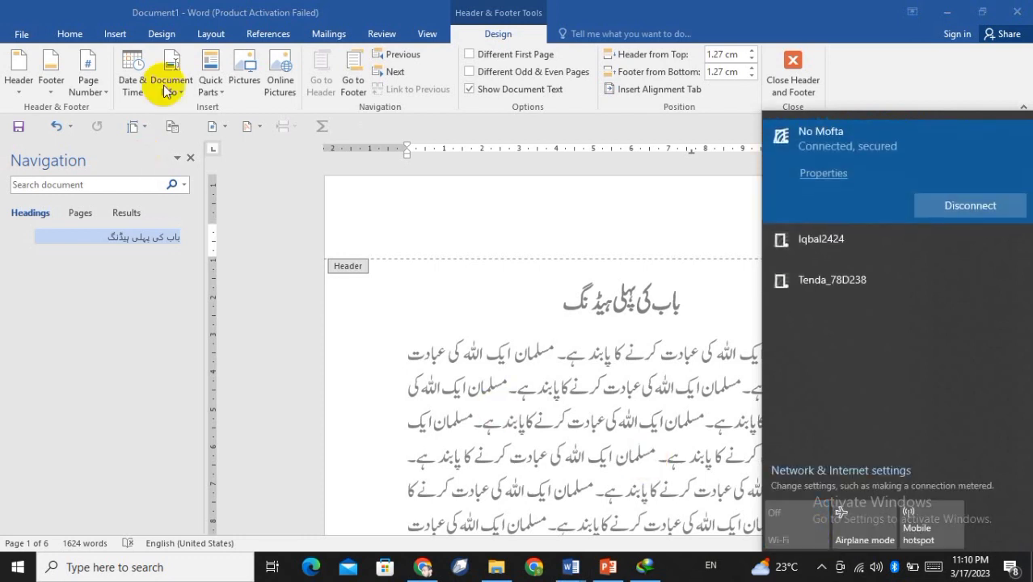
pyautogui.click(246, 72)
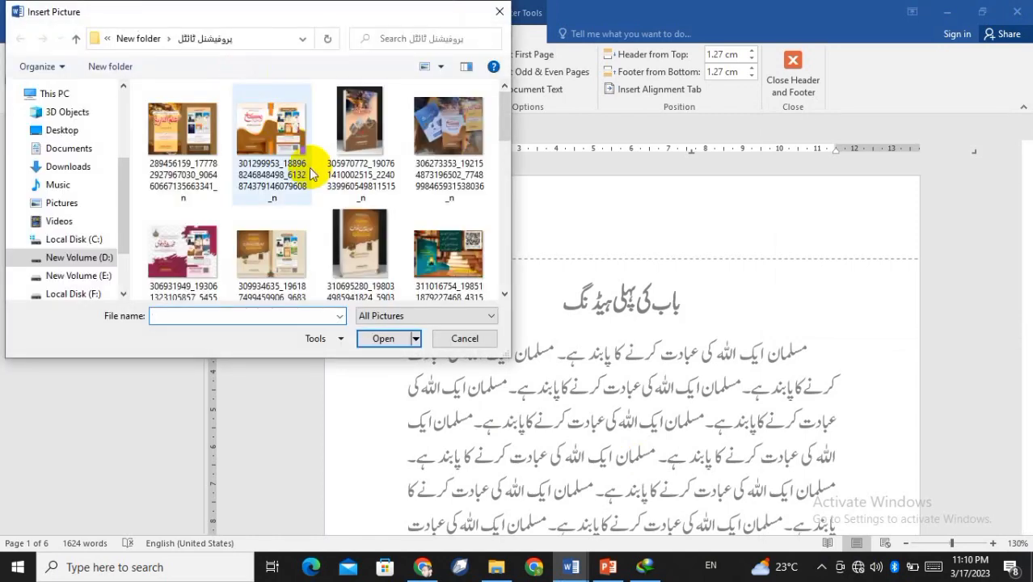
pyautogui.scroll(-5, 309, 170)
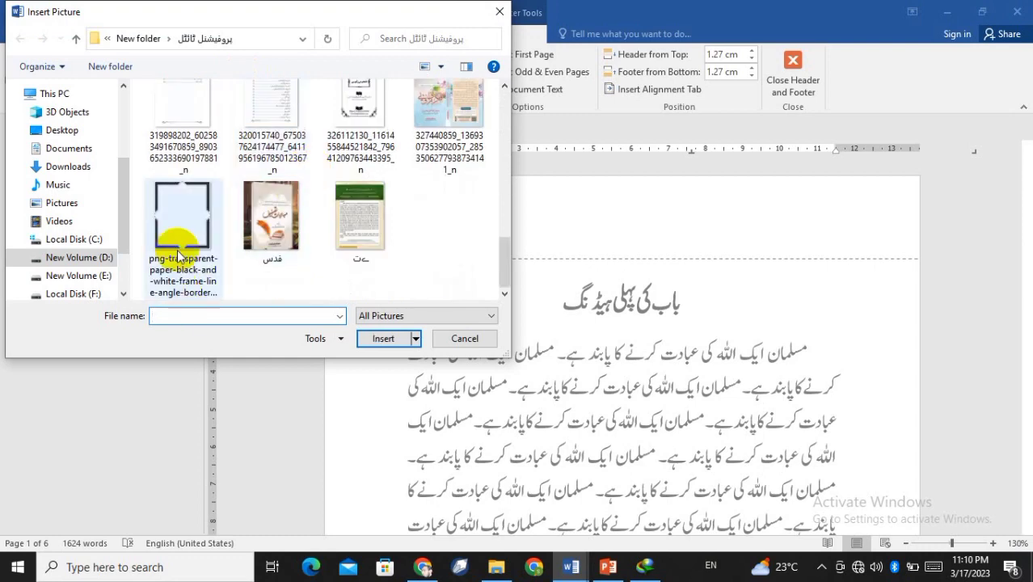
pyautogui.doubleClick(180, 221)
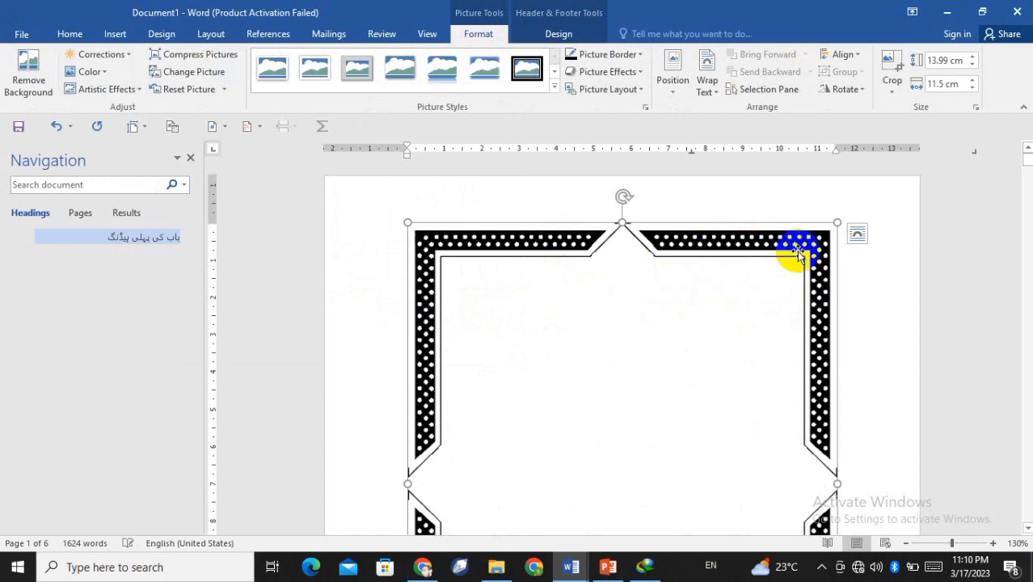
pyautogui.click(857, 235)
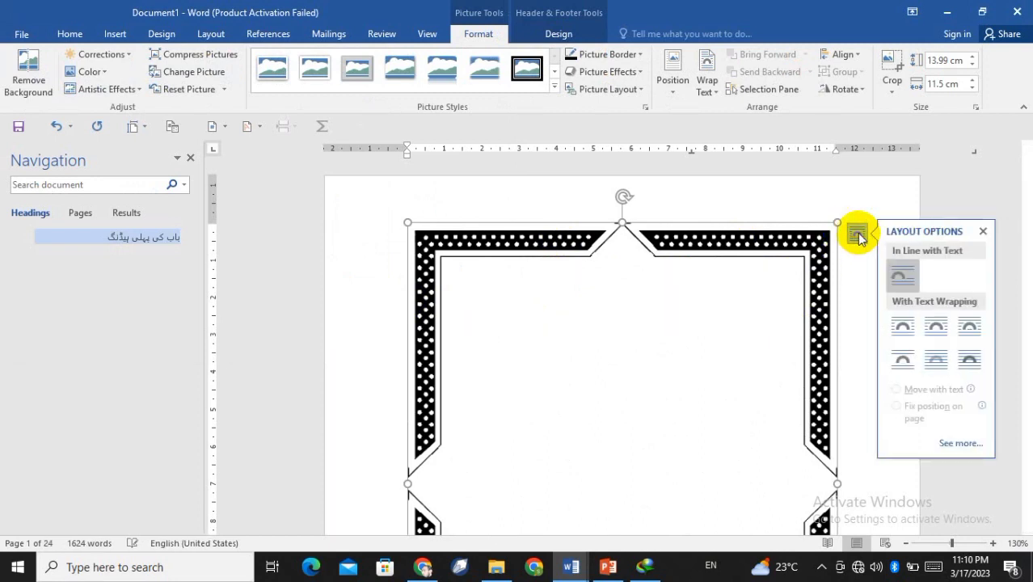
pyautogui.click(936, 361)
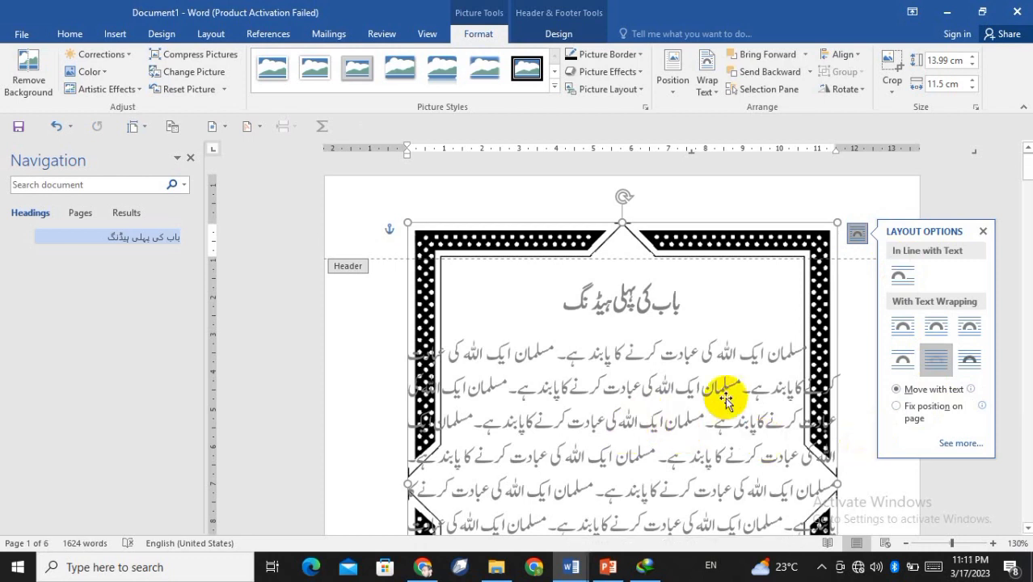
# Step: Stretch the frame picture vertically past the header and footer lines of page 1 to a height of about 20.24 cm
pyautogui.scroll(-2, 792, 365)
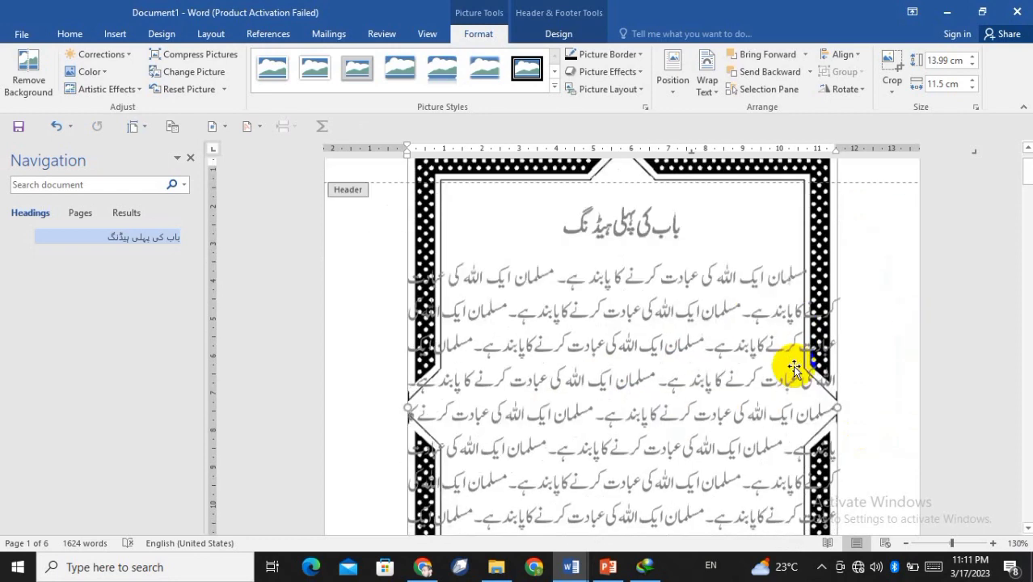
pyautogui.scroll(1, 793, 365)
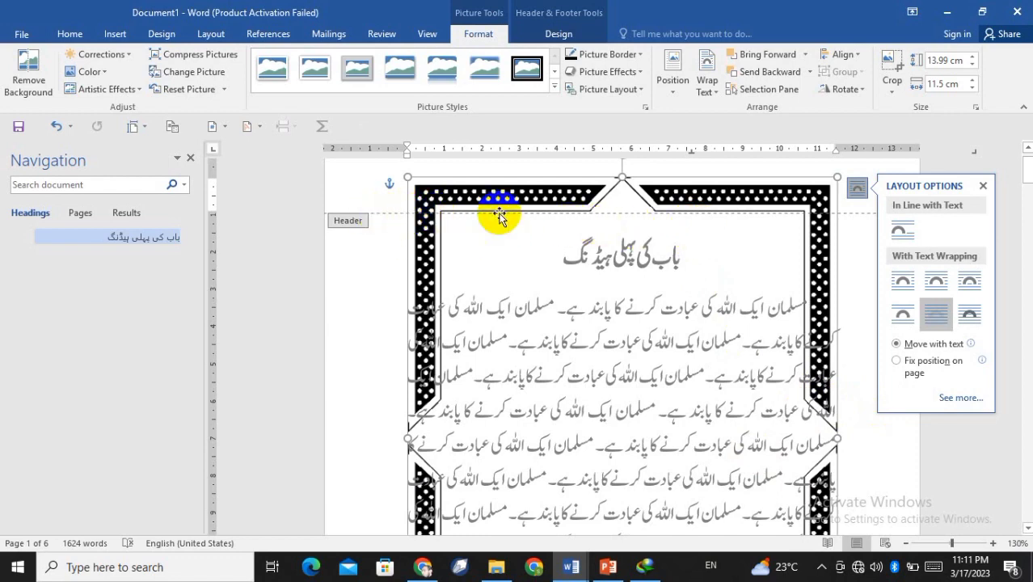
pyautogui.scroll(-5, 501, 219)
pyautogui.scroll(-3, 511, 219)
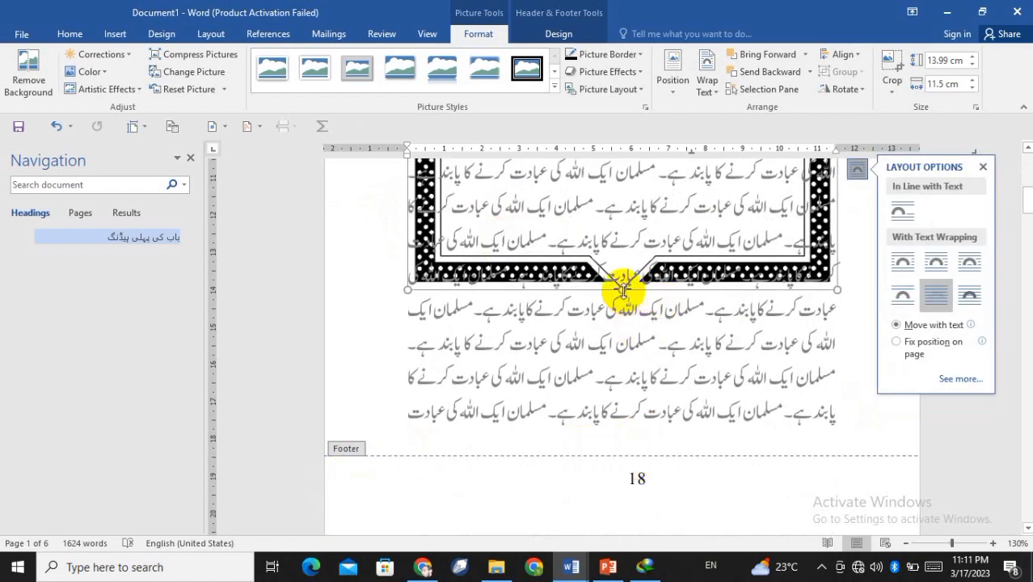
pyautogui.moveTo(620, 287); pyautogui.dragTo(621, 508)
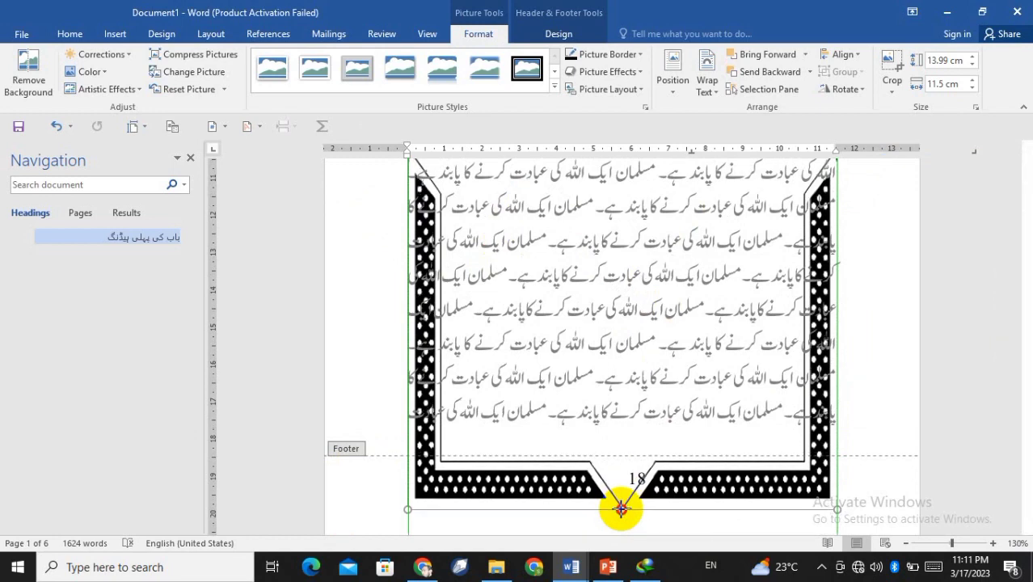
pyautogui.moveTo(621, 509); pyautogui.dragTo(621, 508)
pyautogui.scroll(6, 746, 362)
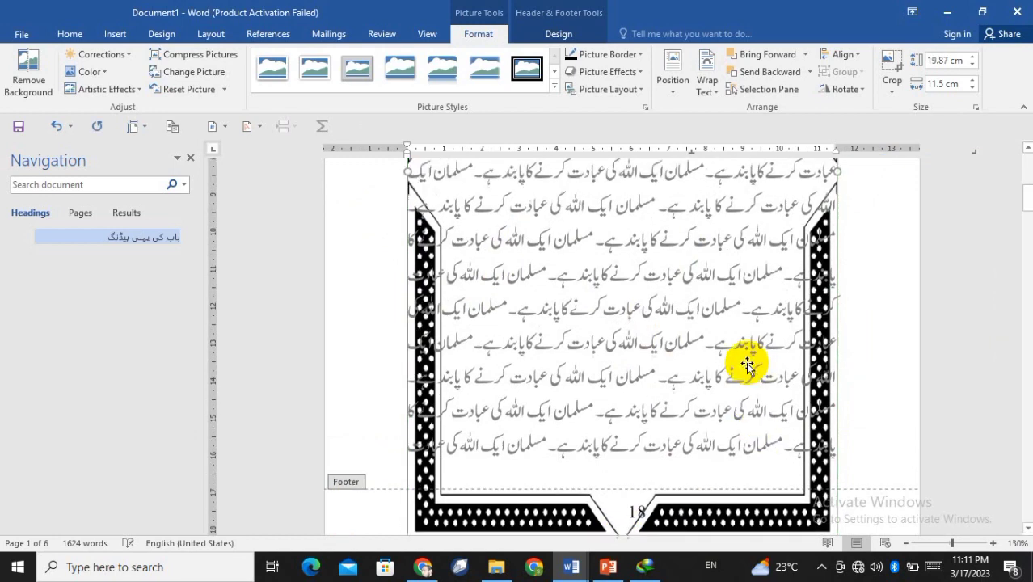
pyautogui.scroll(4, 746, 362)
pyautogui.scroll(2, 711, 323)
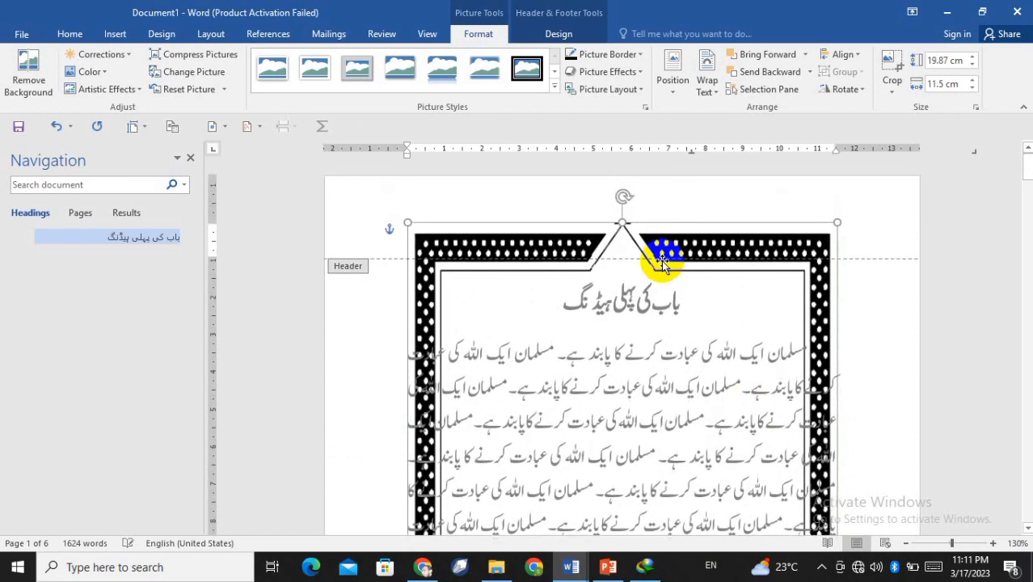
pyautogui.moveTo(623, 223); pyautogui.dragTo(616, 196)
# Step: Widen the frame picture on both sides to about 13.98 cm so its borders clear the body text
pyautogui.scroll(-5, 775, 381)
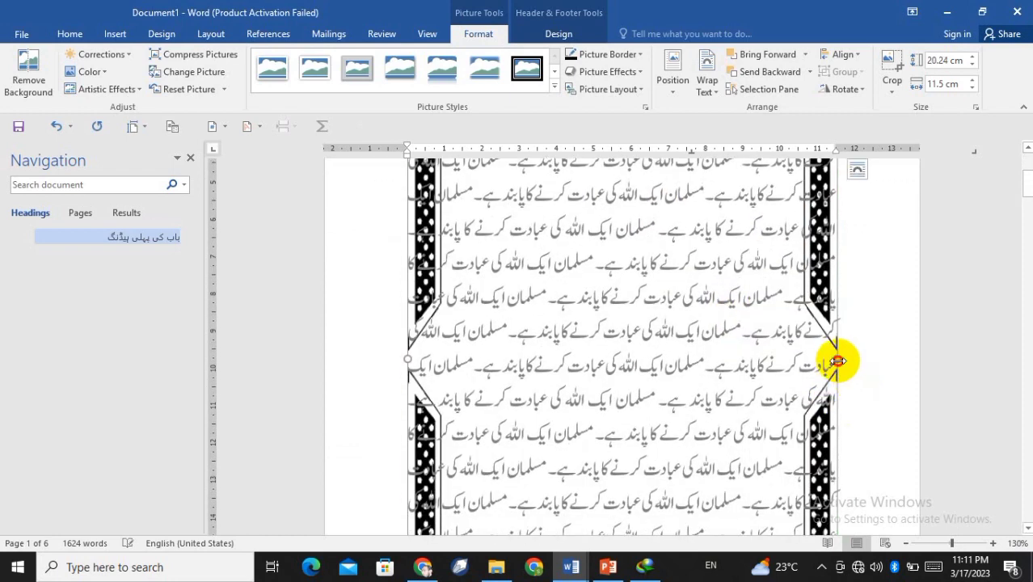
pyautogui.moveTo(838, 361); pyautogui.dragTo(876, 368)
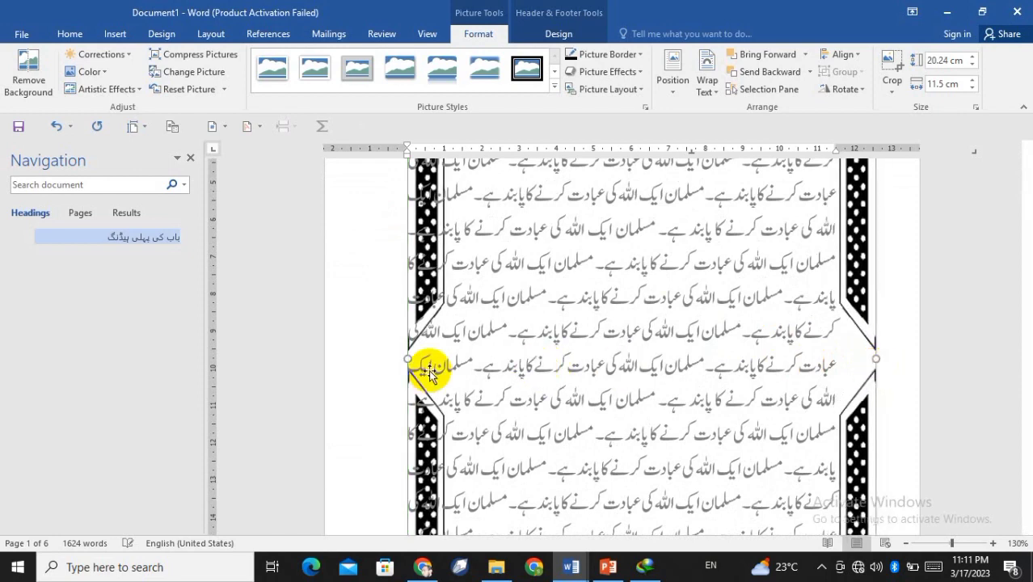
pyautogui.moveTo(408, 359); pyautogui.dragTo(362, 356)
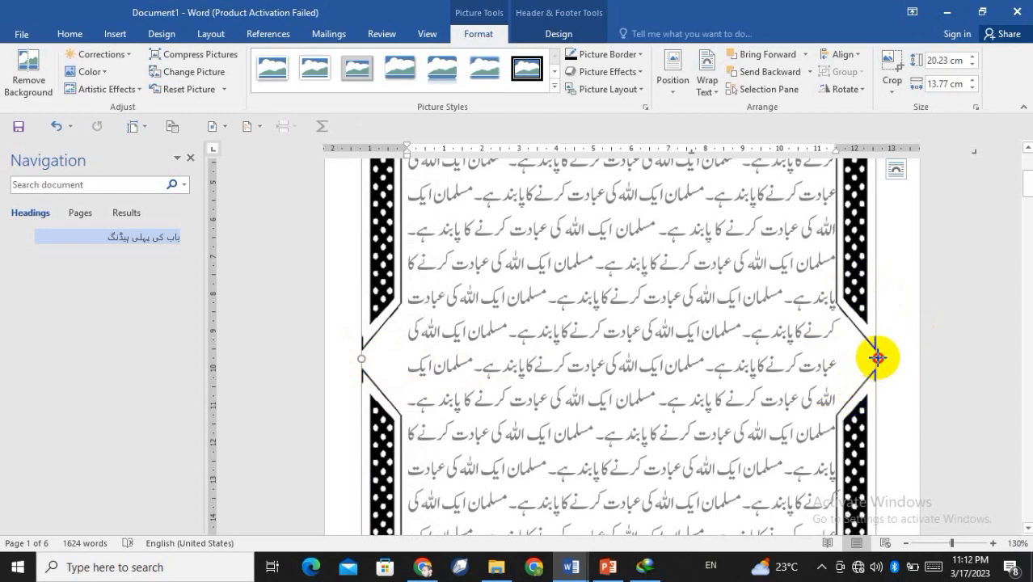
pyautogui.moveTo(878, 358); pyautogui.dragTo(884, 359)
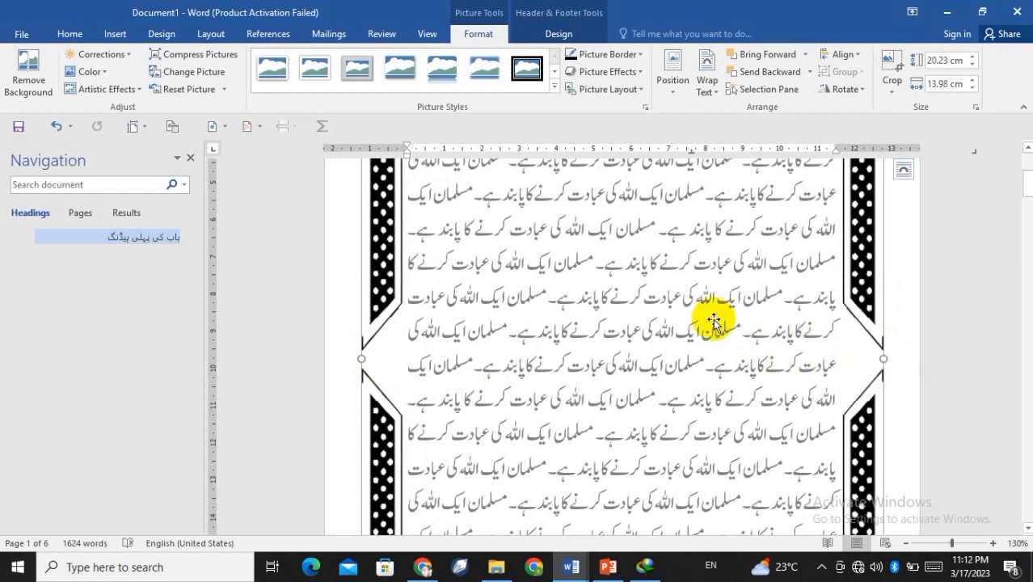
pyautogui.scroll(-5, 715, 315)
pyautogui.scroll(3, 714, 320)
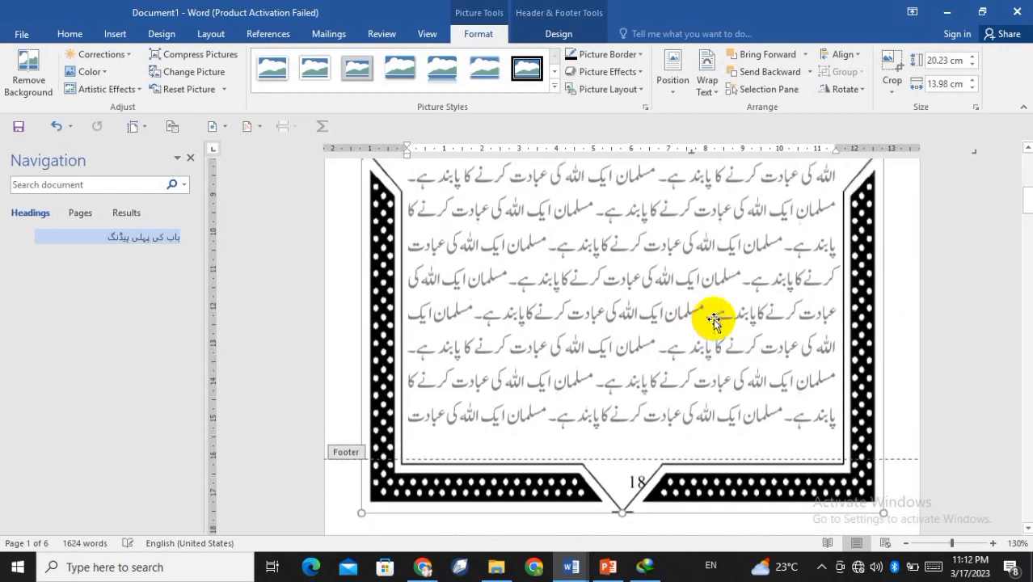
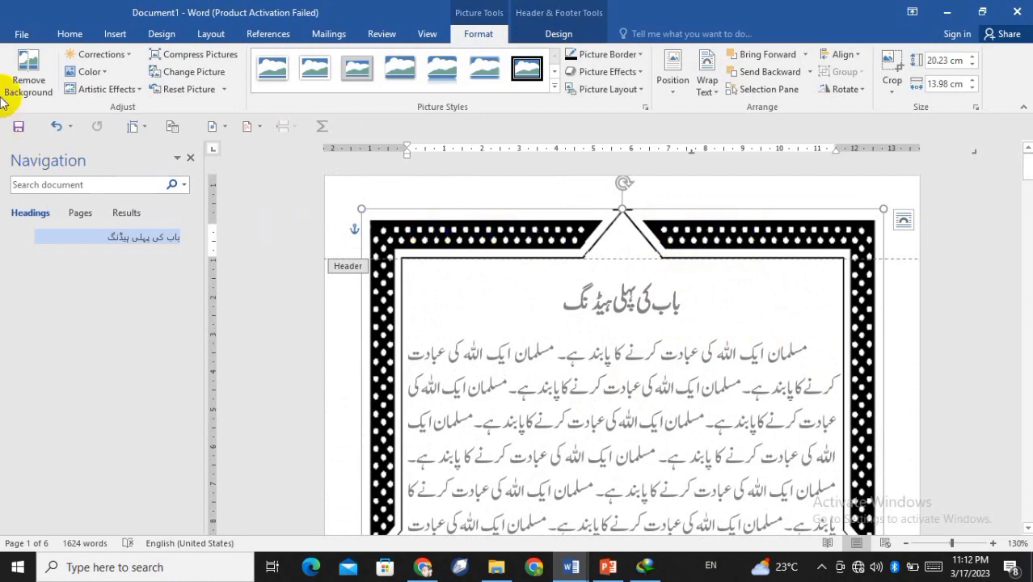
# Step: Draw a rounded rectangle about 4.71 cm wide and 1.12 cm high over the frame's top border, right of the peak
pyautogui.click(71, 35)
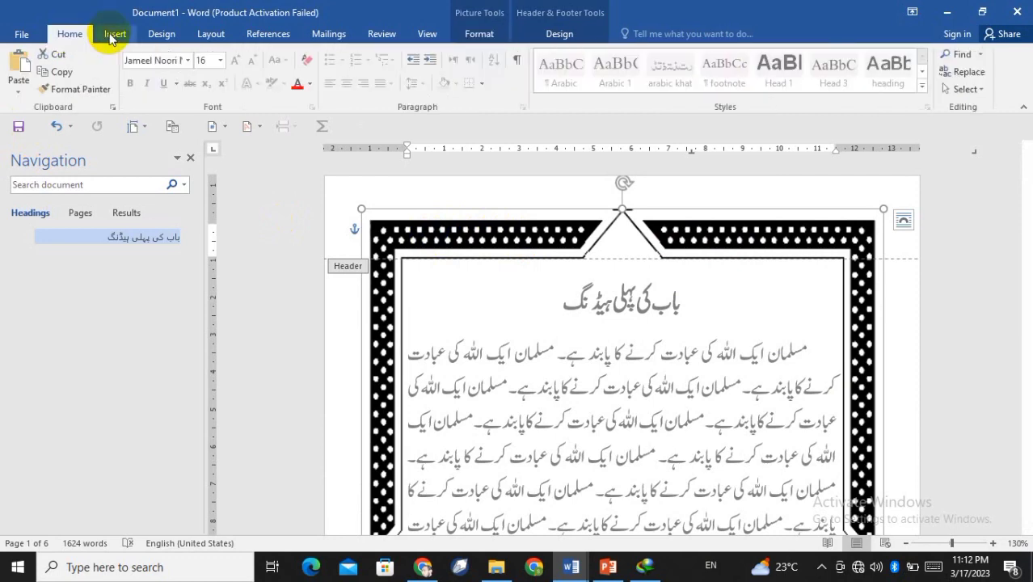
pyautogui.click(113, 35)
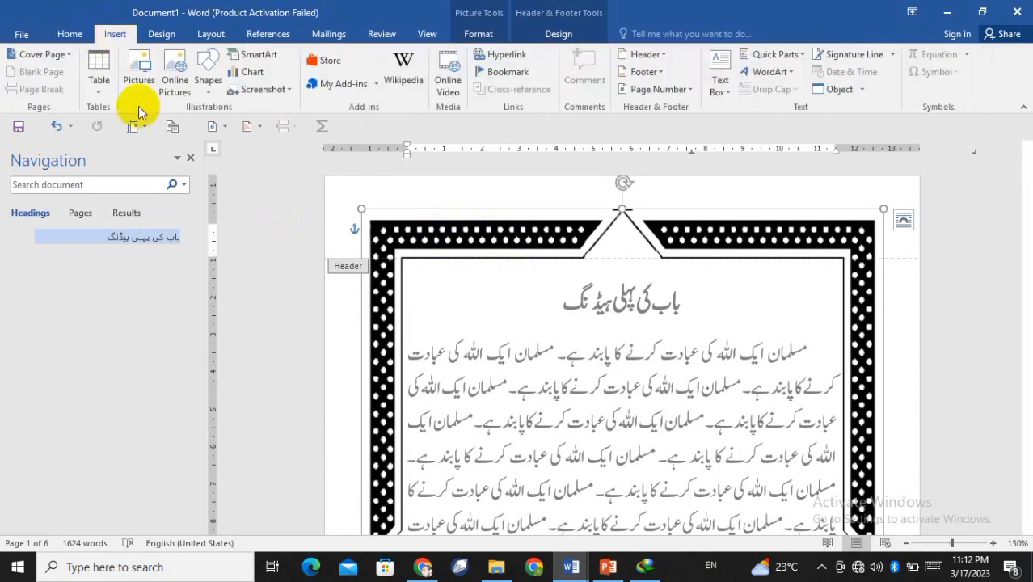
pyautogui.click(208, 88)
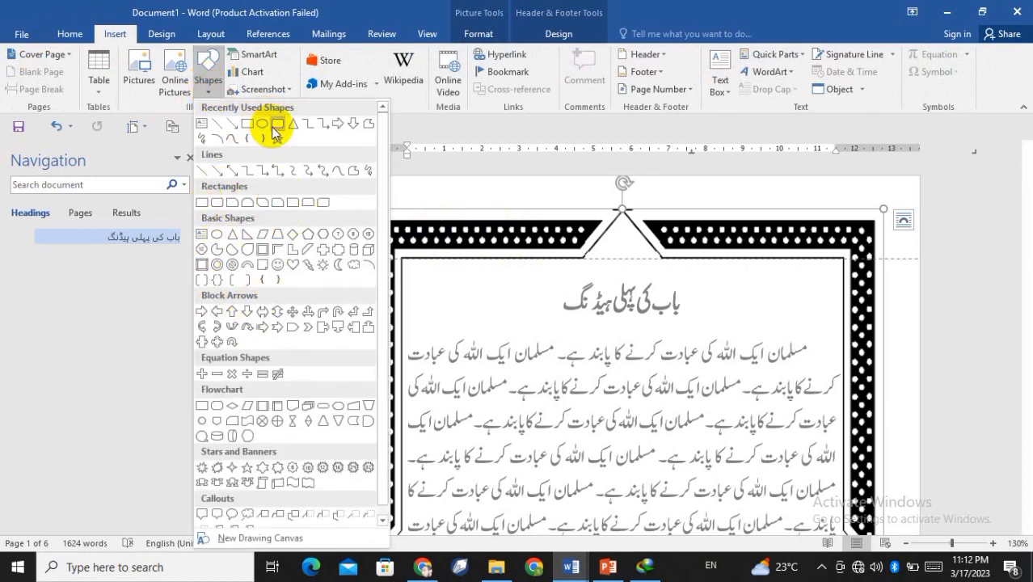
pyautogui.click(274, 127)
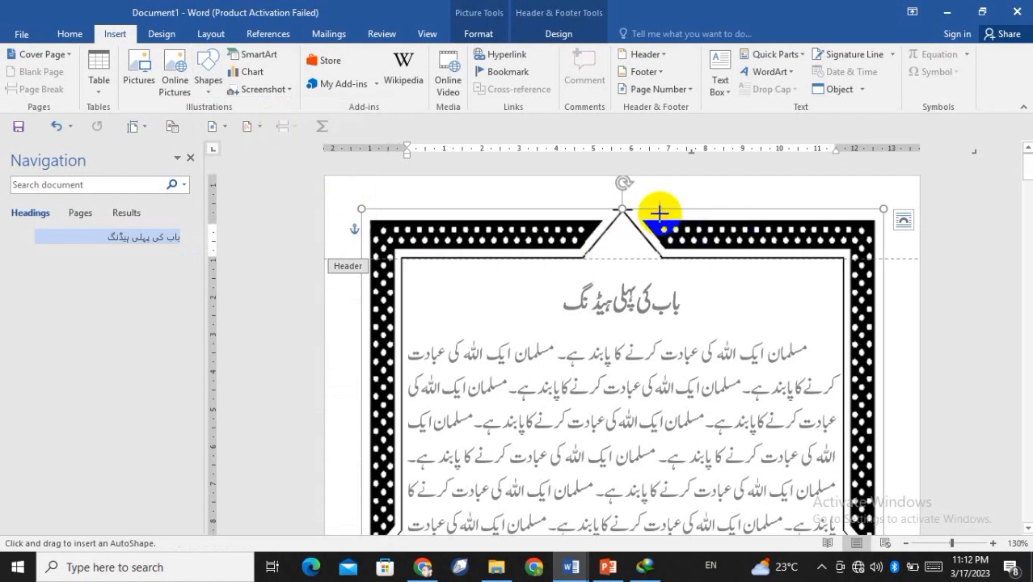
pyautogui.moveTo(657, 209)
pyautogui.mouseDown()
pyautogui.moveTo(715, 243)
pyautogui.moveTo(832, 245)
pyautogui.mouseUp()
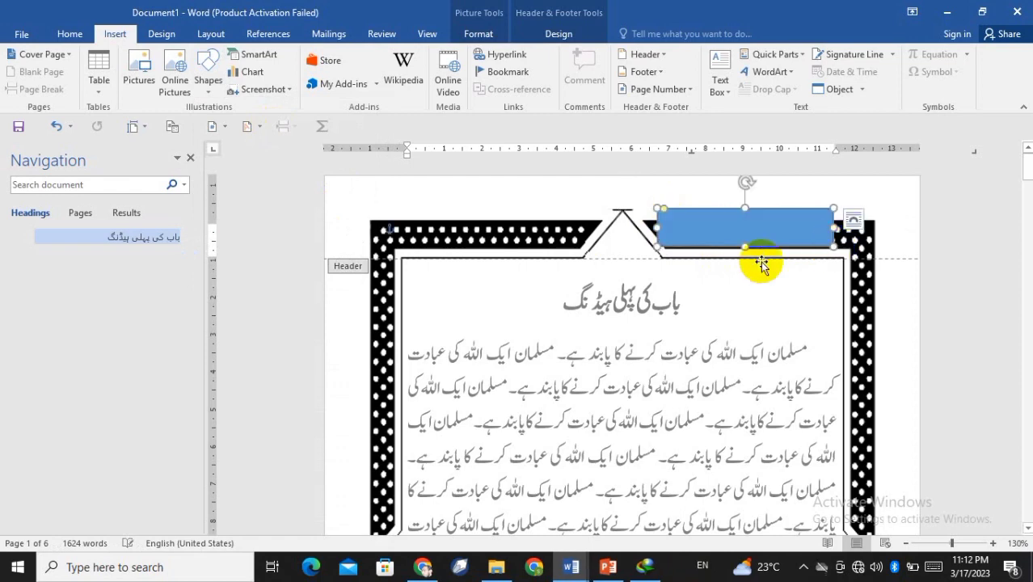
pyautogui.moveTo(747, 246); pyautogui.dragTo(745, 251)
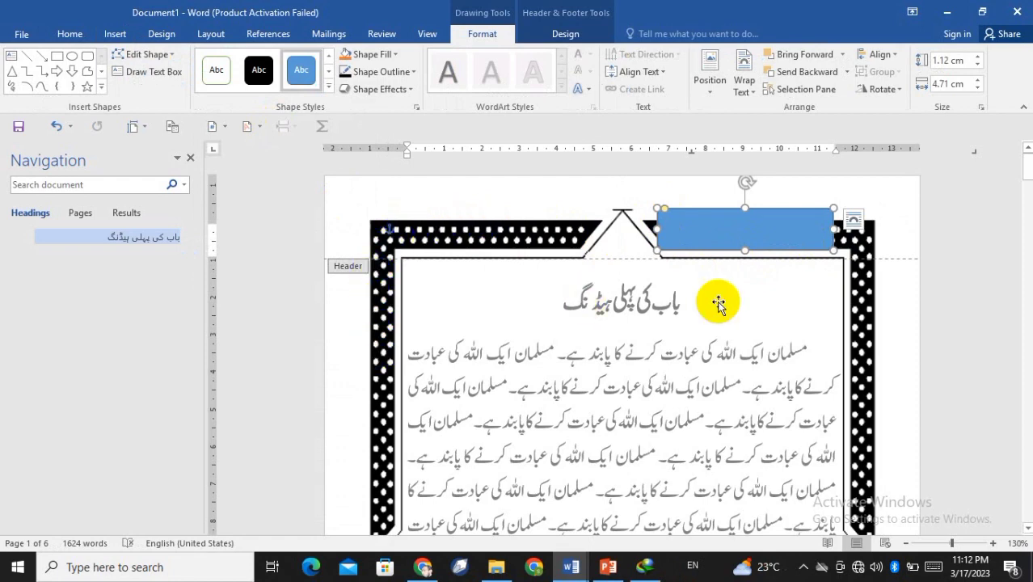
# Step: Give the rounded rectangle a white fill style with a black outline and reduce its height to about 0.85 cm
pyautogui.click(212, 71)
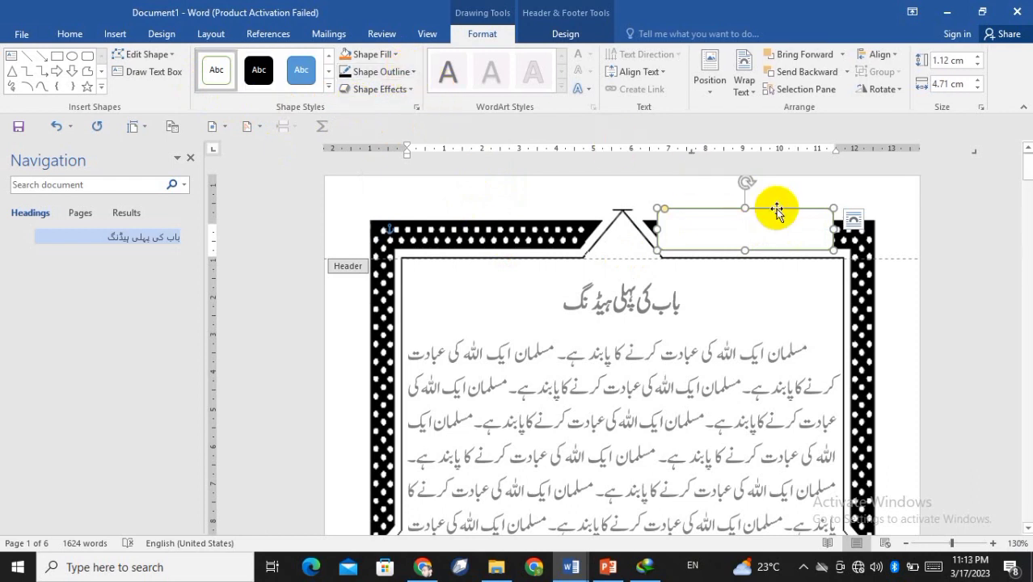
pyautogui.click(415, 74)
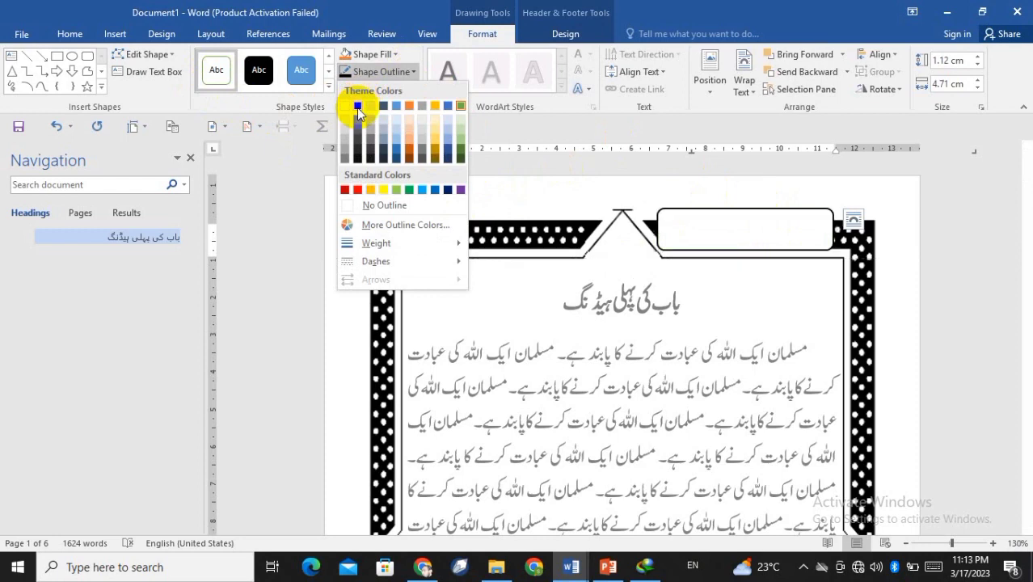
pyautogui.click(357, 105)
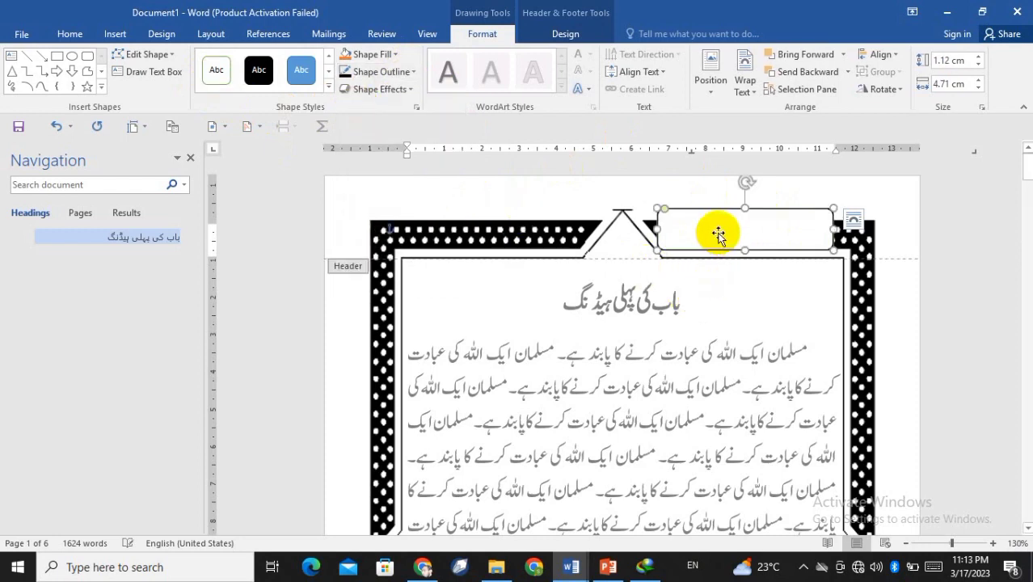
pyautogui.moveTo(747, 209); pyautogui.dragTo(747, 218)
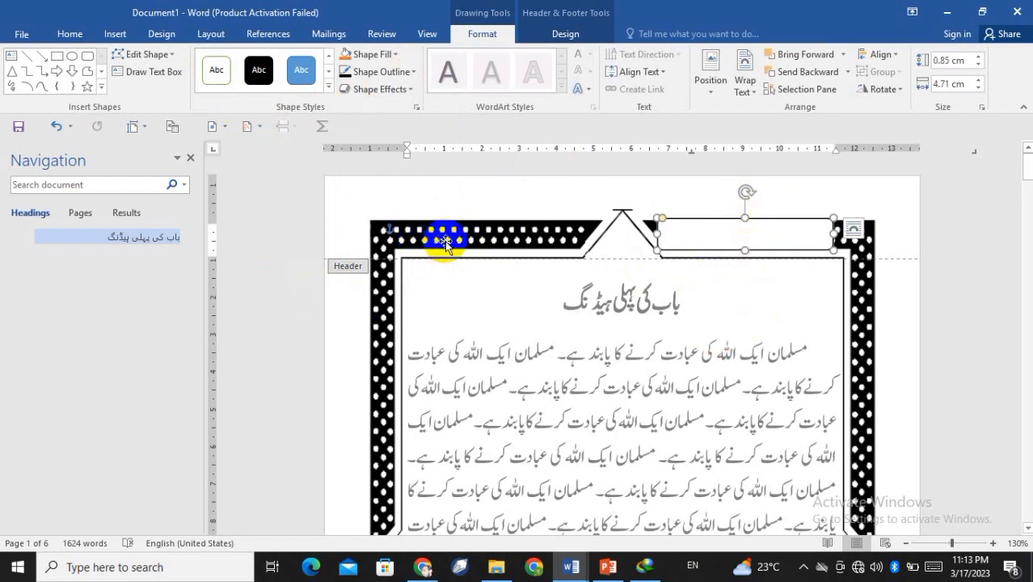
# Step: Draw a second rounded rectangle about 1.63 cm wide and 0.81 cm high near the left end of the frame's top border
pyautogui.click(87, 56)
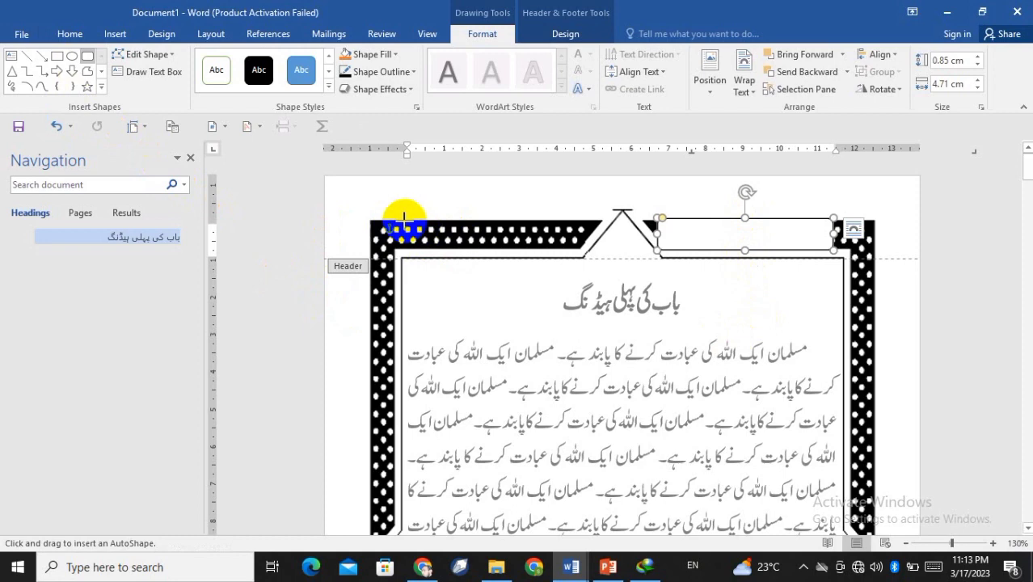
pyautogui.moveTo(402, 221); pyautogui.dragTo(464, 250)
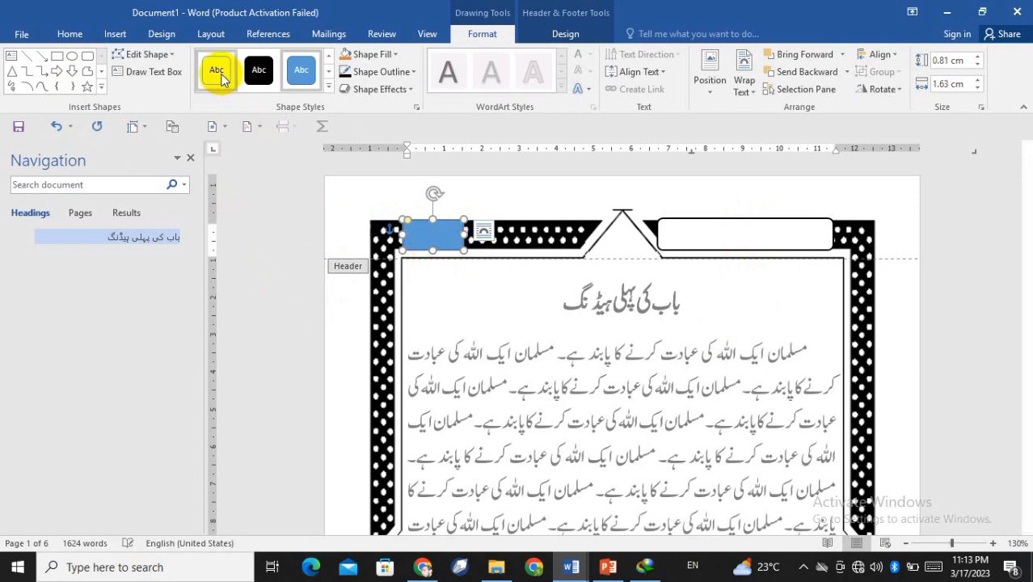
# Step: Give the small rounded rectangle a white fill style with a black outline
pyautogui.click(413, 72)
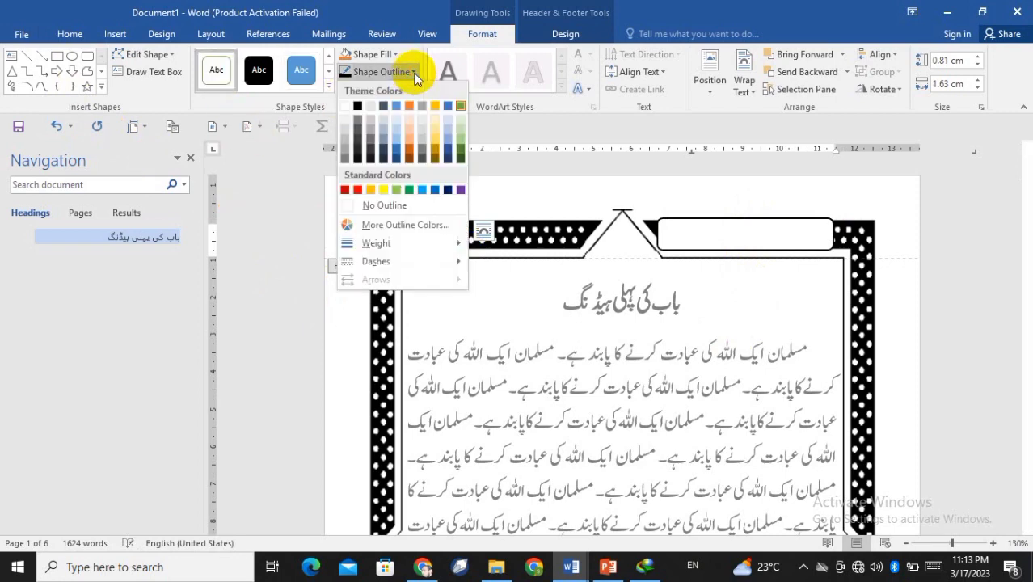
pyautogui.click(356, 106)
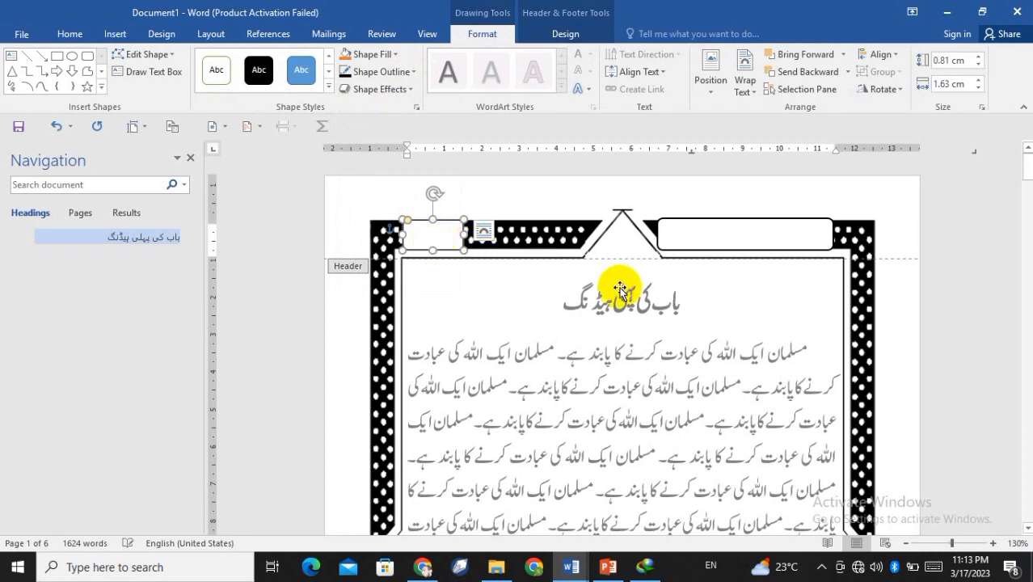
# Step: Switch to Document2 and copy the header text box containing "فن تذکرہ نویسی"
pyautogui.hotkey('alt', 'Tab')
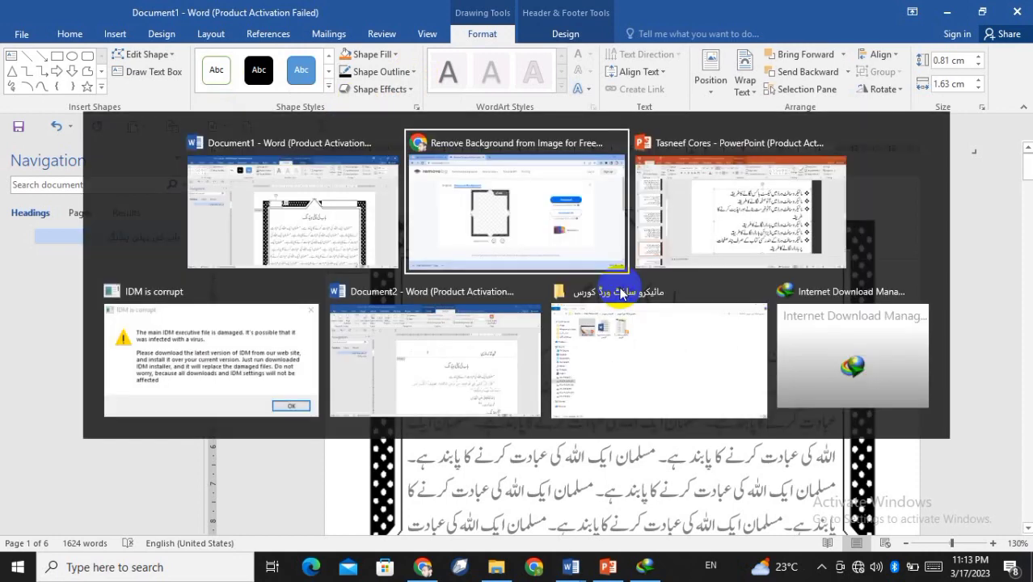
pyautogui.hotkey('alt', 'Tab')
pyautogui.hotkey('alt', 'Tab')
pyautogui.click(434, 295)
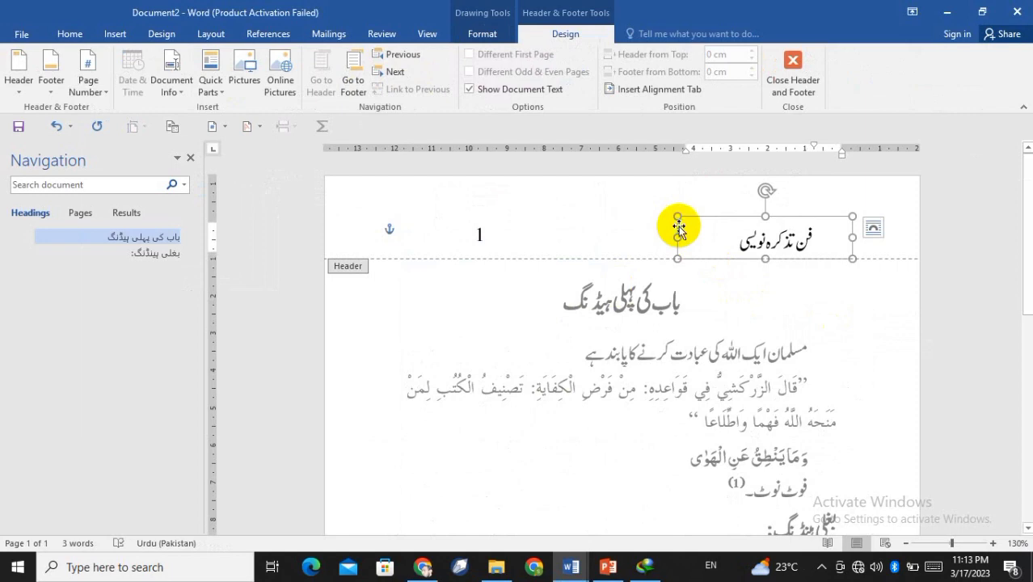
# Step: Paste the title text box into Document1's header, fit it over the wide rounded rectangle, and make it about 1.26 cm high
pyautogui.hotkey('alt', 'Tab')
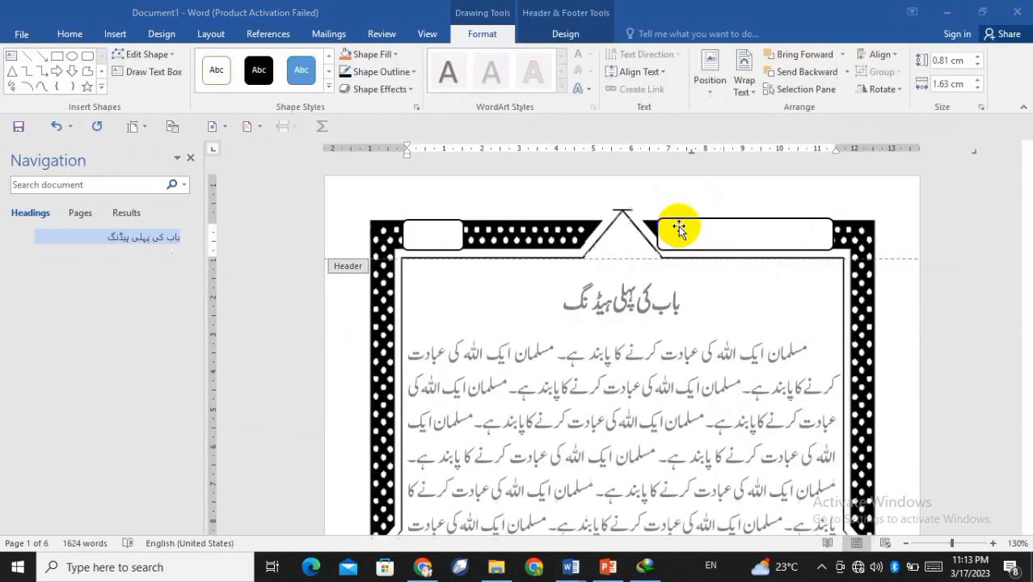
pyautogui.click(700, 234)
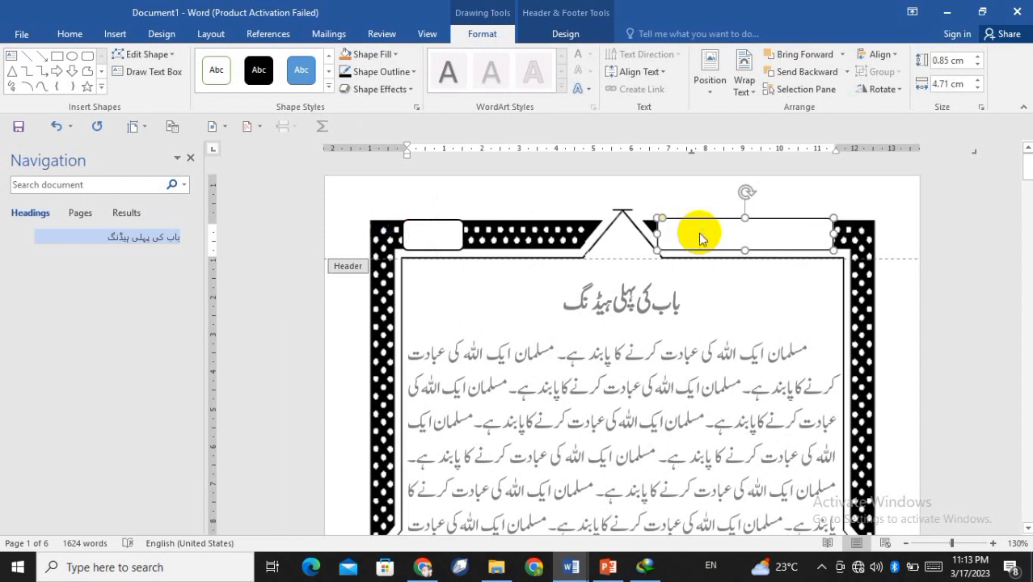
pyautogui.write('فن تذکرہ نویسی')
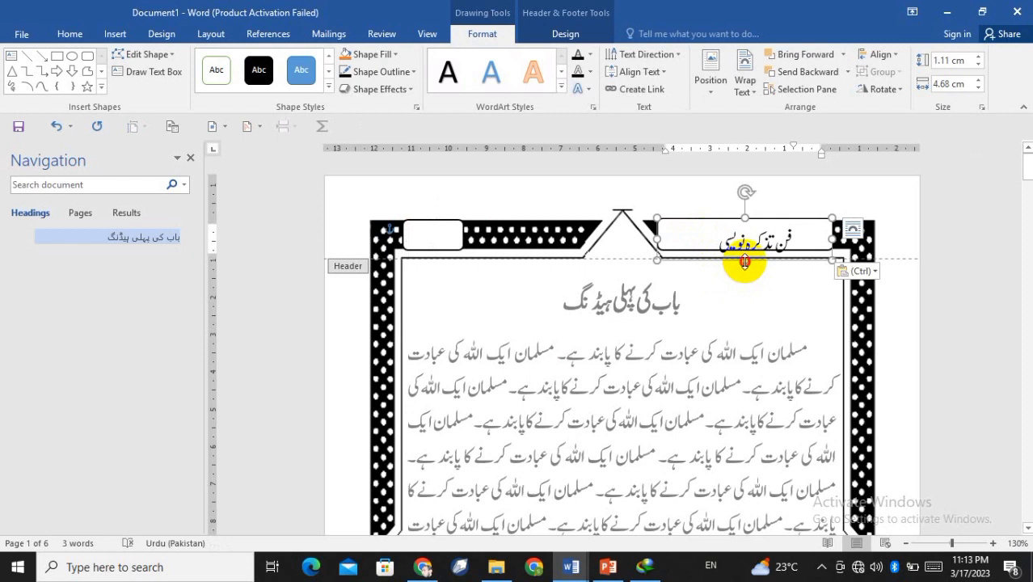
pyautogui.moveTo(744, 259); pyautogui.dragTo(740, 210)
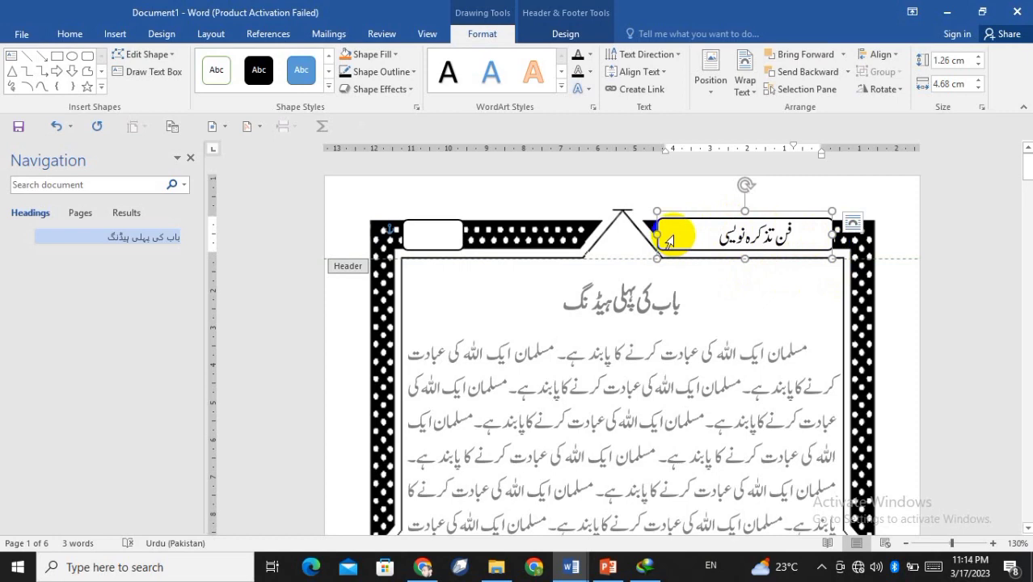
# Step: Switch back to Document2 and copy the page number text box from its header
pyautogui.hotkey('alt', 'Tab')
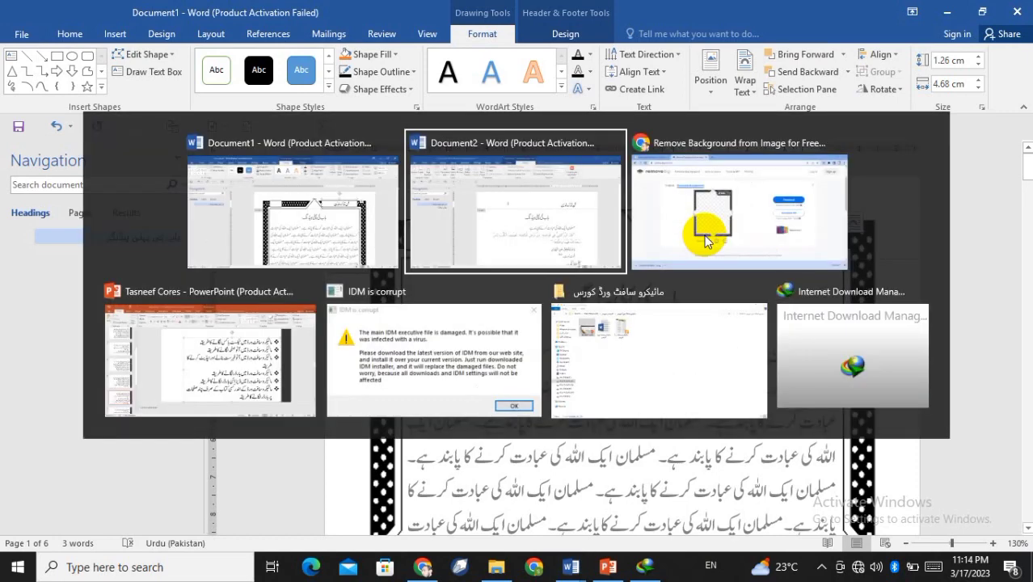
pyautogui.click(482, 237)
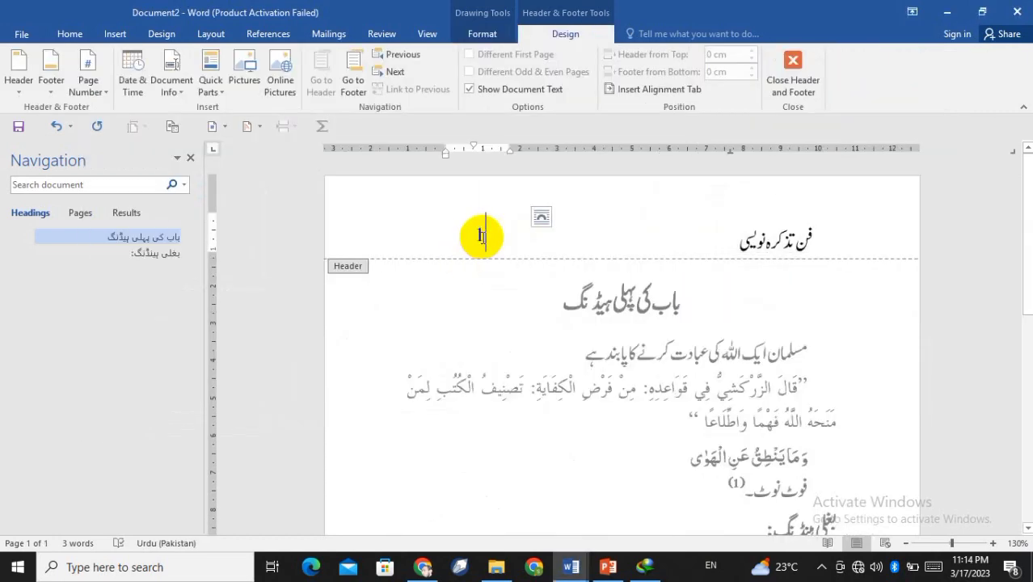
pyautogui.moveTo(483, 236); pyautogui.dragTo(475, 237)
pyautogui.click(463, 239)
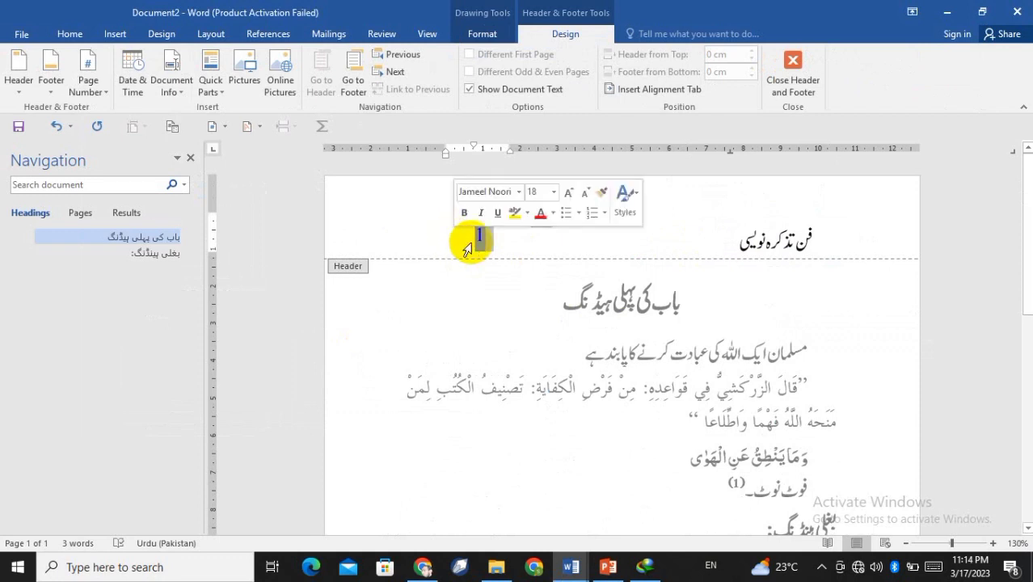
pyautogui.click(472, 232)
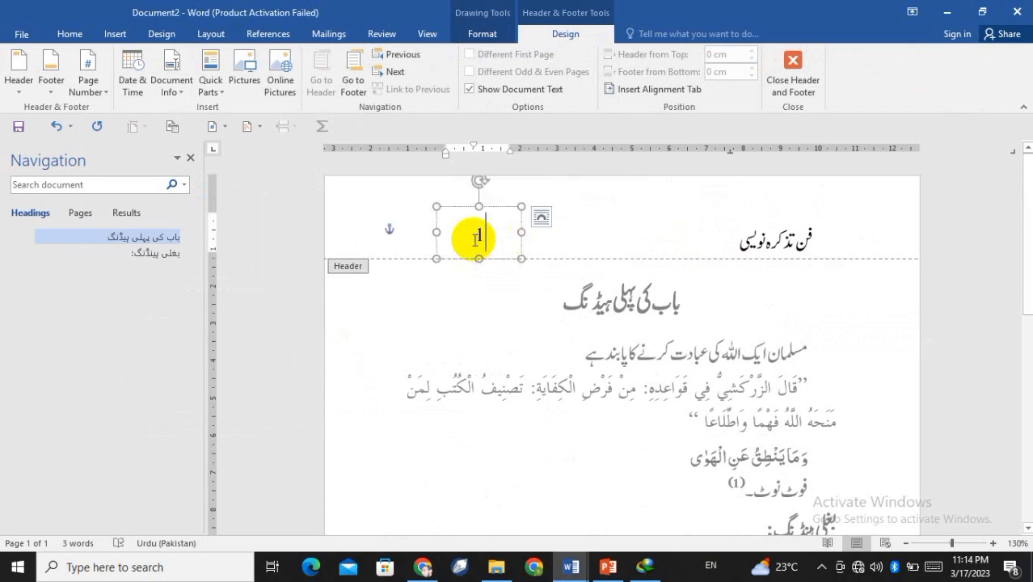
pyautogui.click(440, 215)
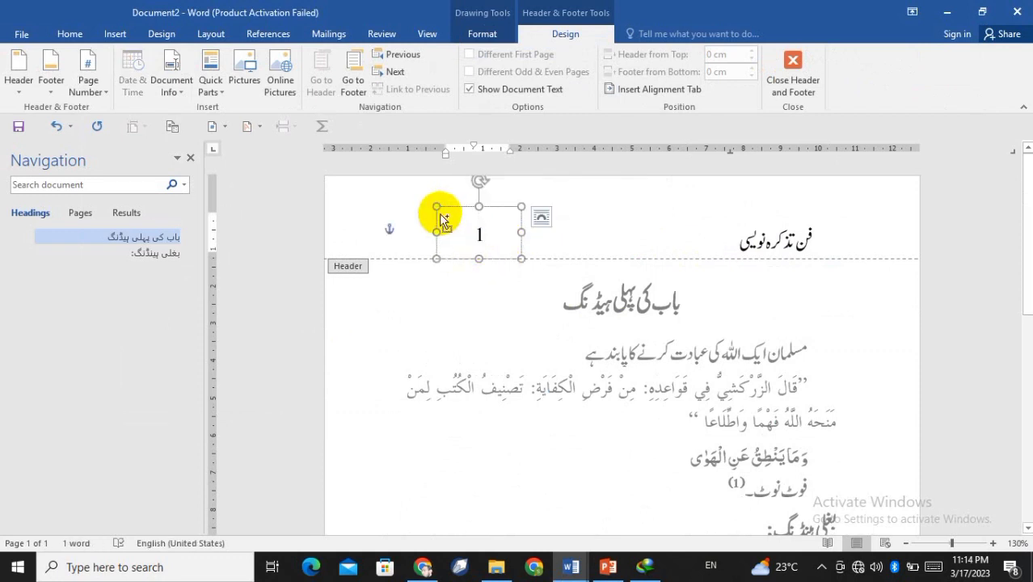
# Step: Paste the page number box into Document1's header, reduce its height to about 1.2 cm, and move it over the small rounded rectangle
pyautogui.hotkey('alt', 'Tab')
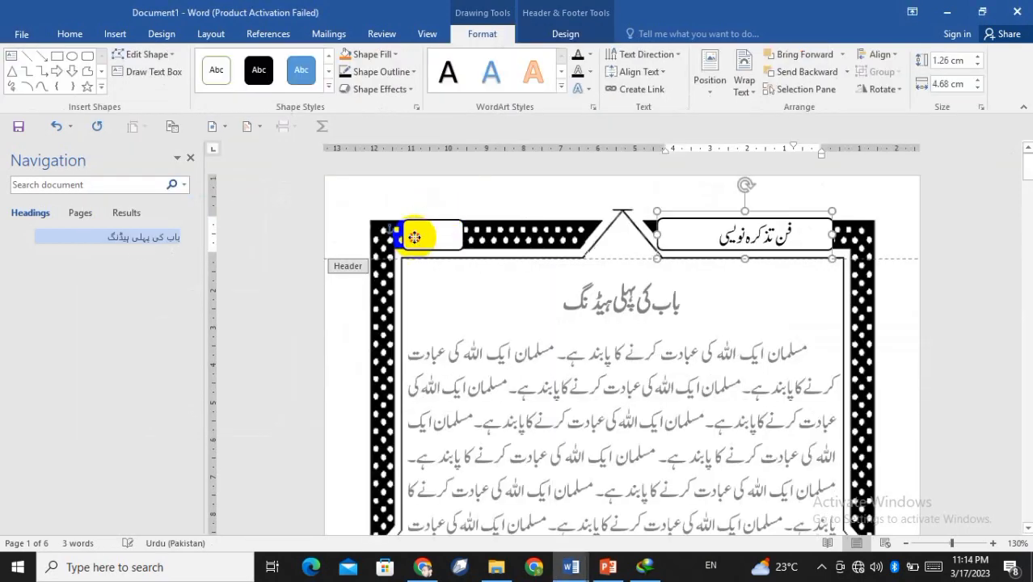
pyautogui.click(414, 236)
pyautogui.write('18')
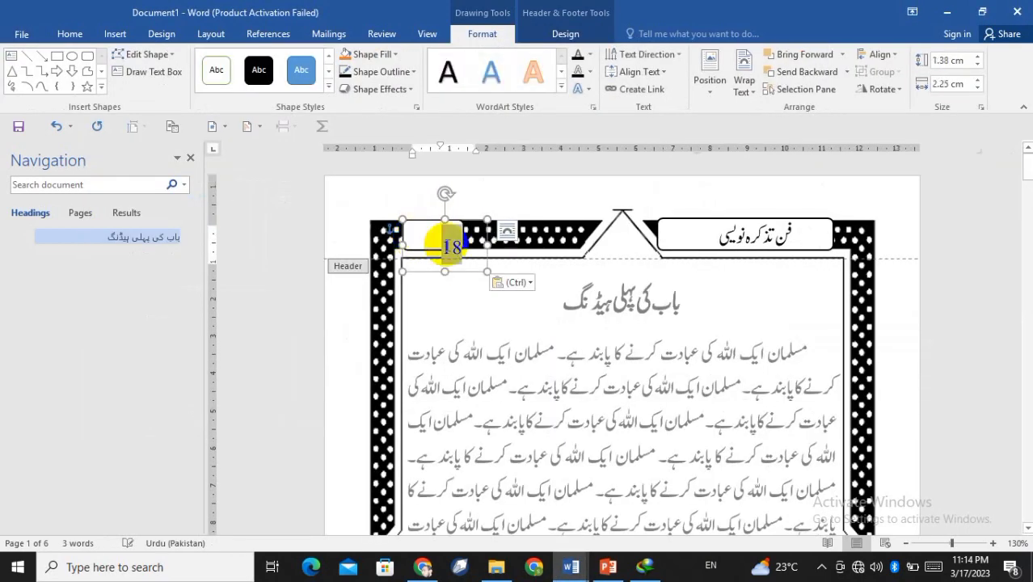
pyautogui.moveTo(445, 273); pyautogui.dragTo(447, 266)
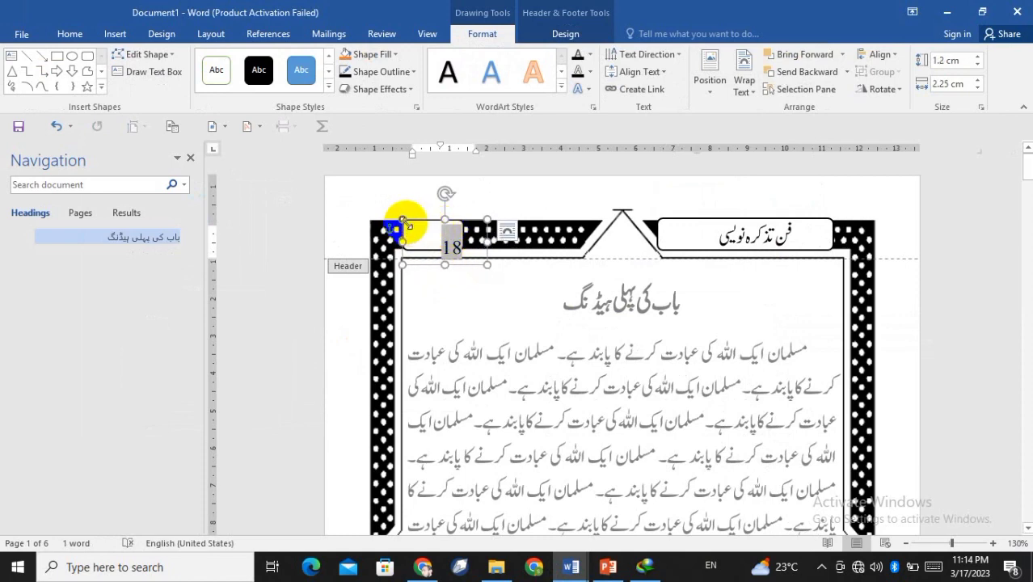
pyautogui.moveTo(407, 224); pyautogui.dragTo(385, 212)
pyautogui.moveTo(422, 259); pyautogui.dragTo(423, 254)
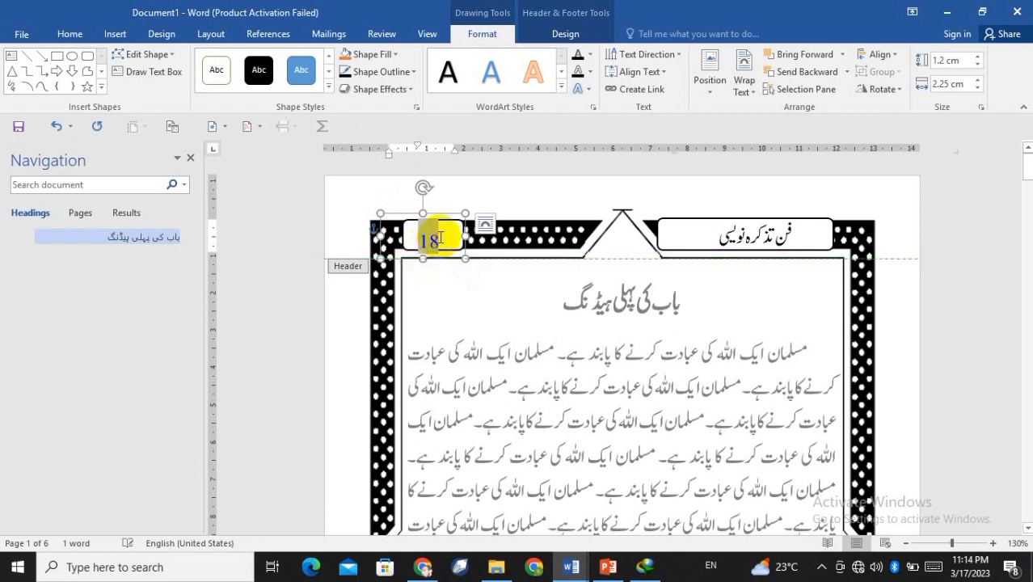
# Step: Reduce the header page number's font size to 14 and return to editing the body text
pyautogui.click(440, 237)
pyautogui.doubleClick(440, 237)
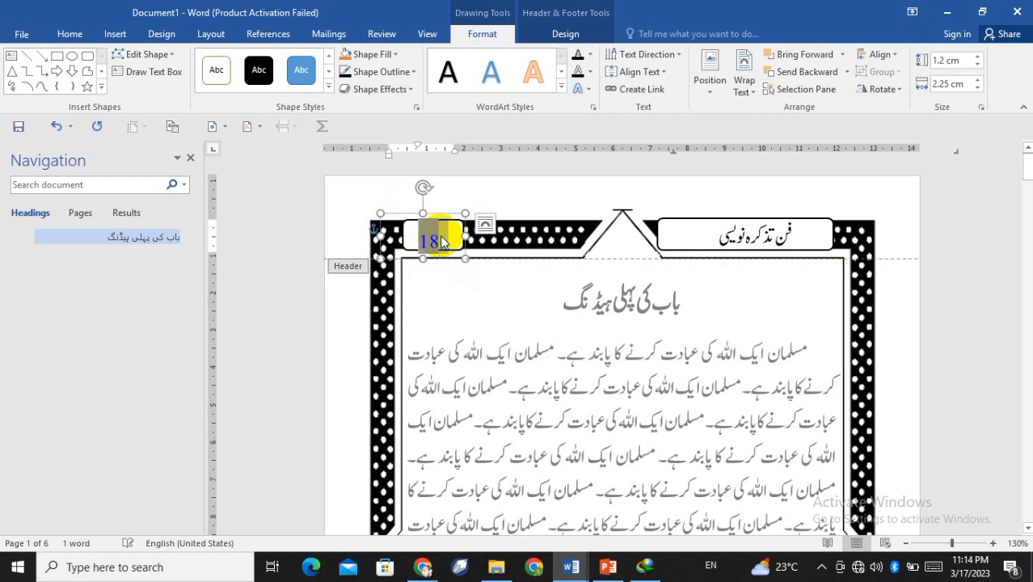
pyautogui.click(68, 34)
pyautogui.click(253, 62)
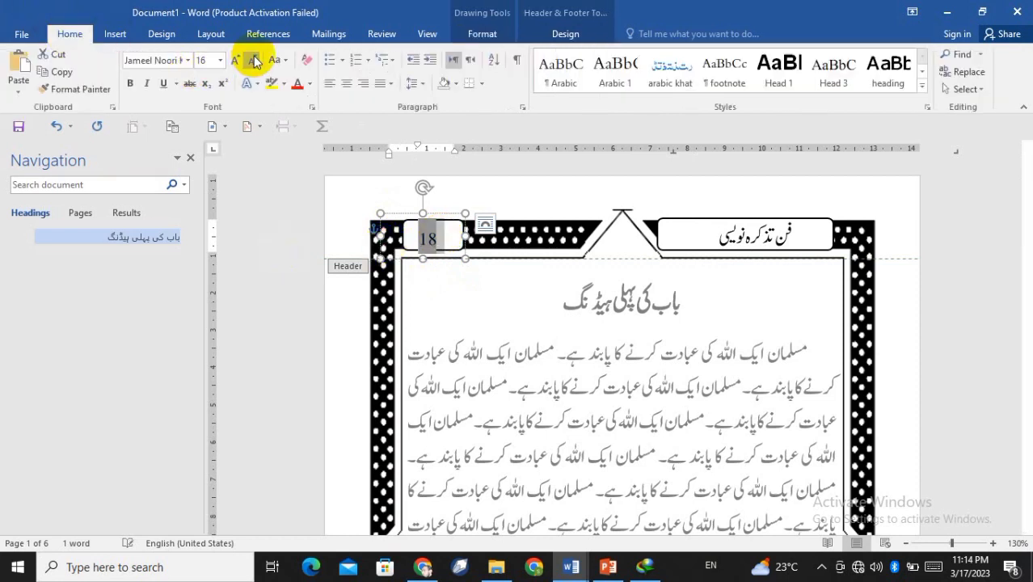
pyautogui.click(253, 61)
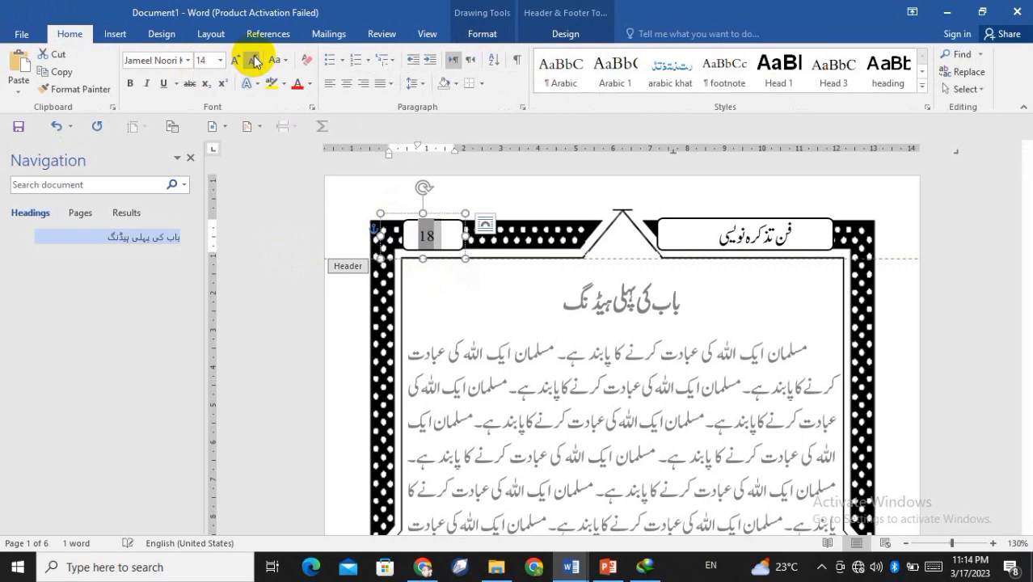
pyautogui.click(561, 316)
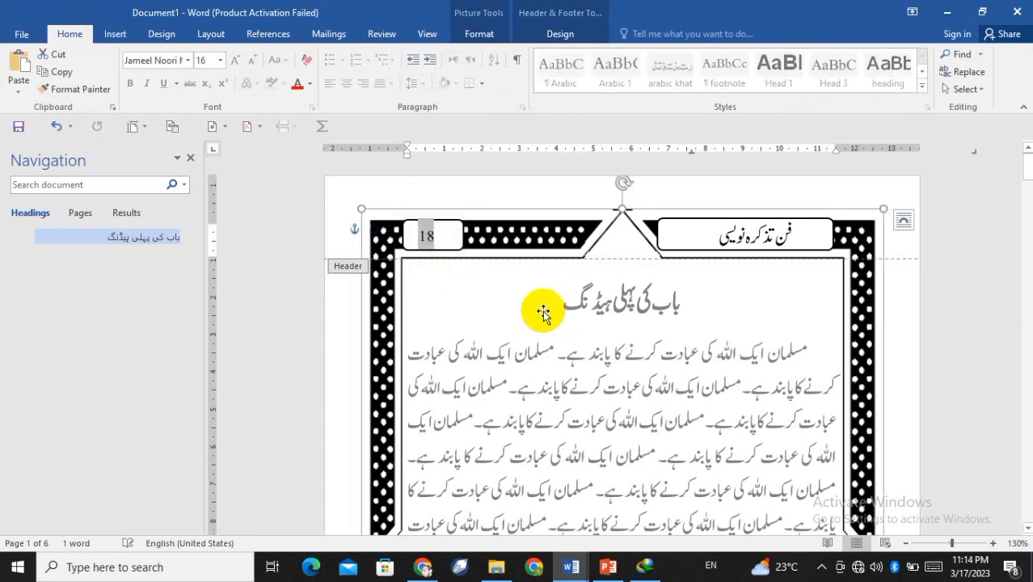
pyautogui.doubleClick(504, 339)
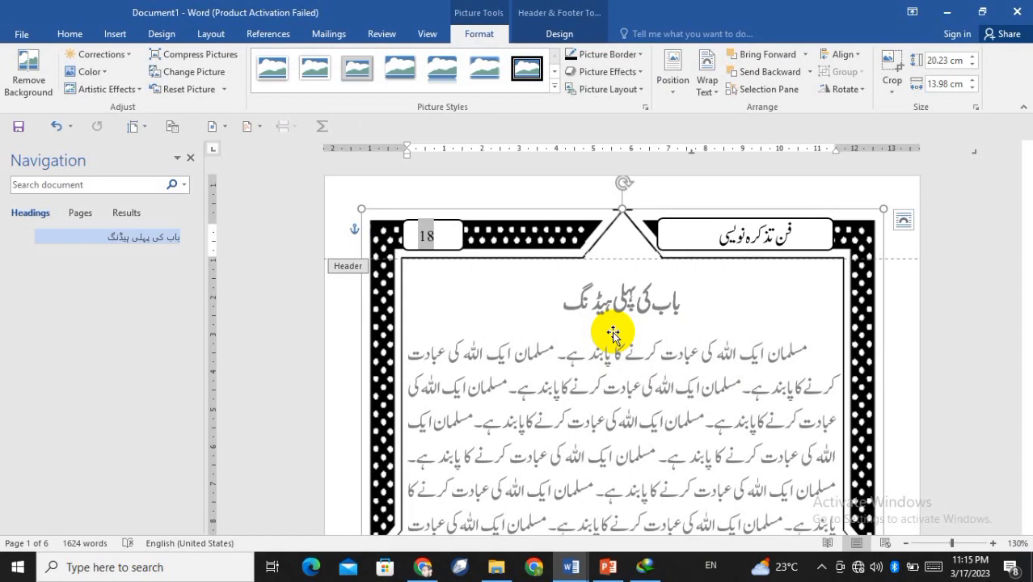
pyautogui.press('Escape')
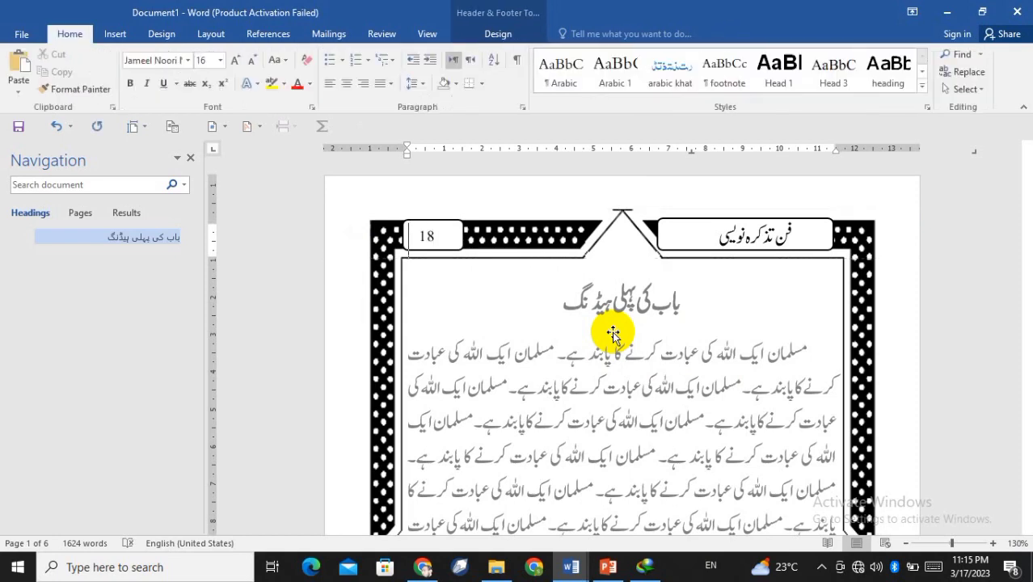
pyautogui.doubleClick(614, 333)
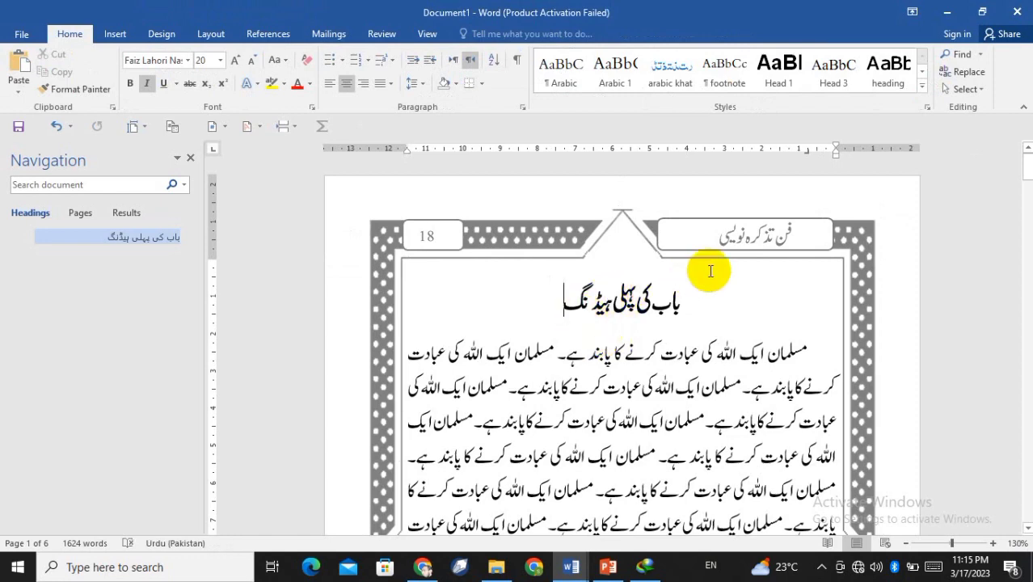
# Step: Remove the old page number from the footer at the frame's lower peak and return to the body text
pyautogui.scroll(-5, 715, 271)
pyautogui.scroll(-5, 711, 272)
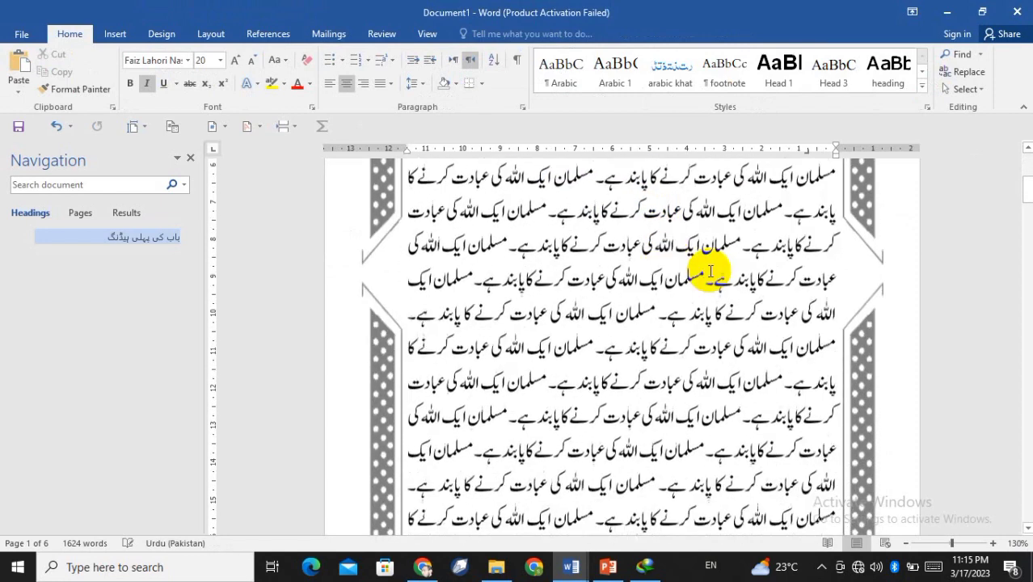
pyautogui.scroll(6, 705, 273)
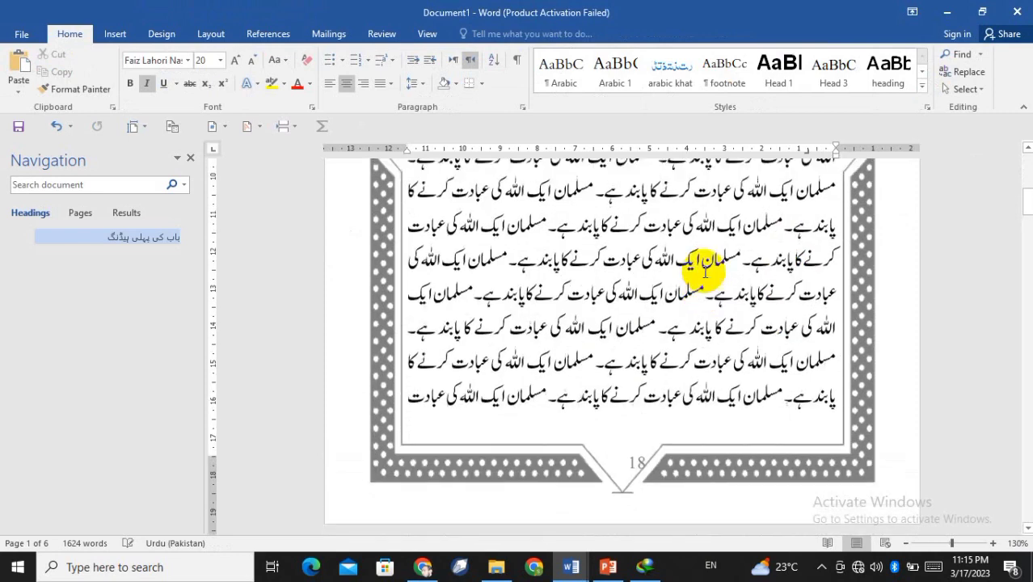
pyautogui.scroll(-6, 705, 273)
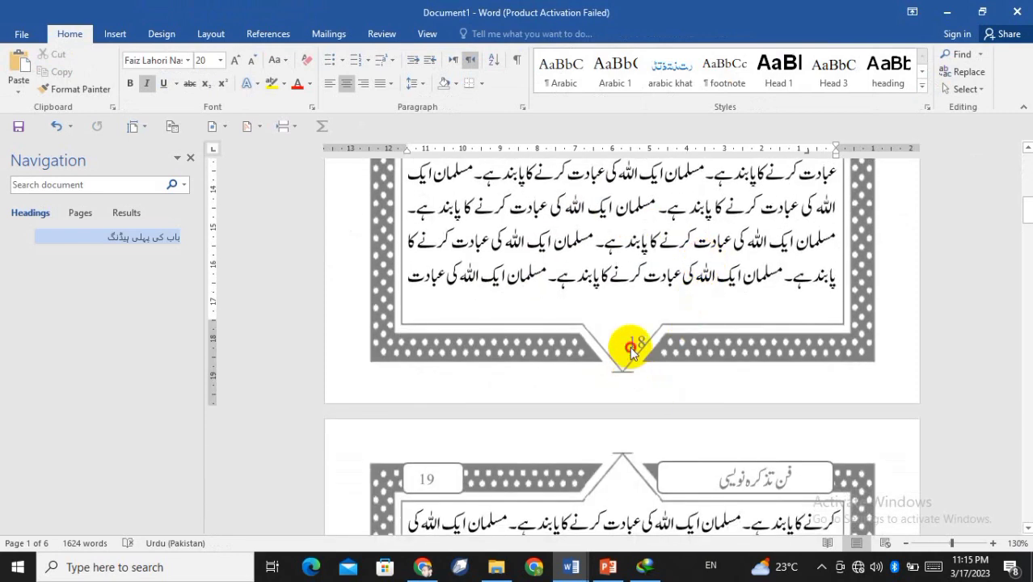
pyautogui.doubleClick(631, 349)
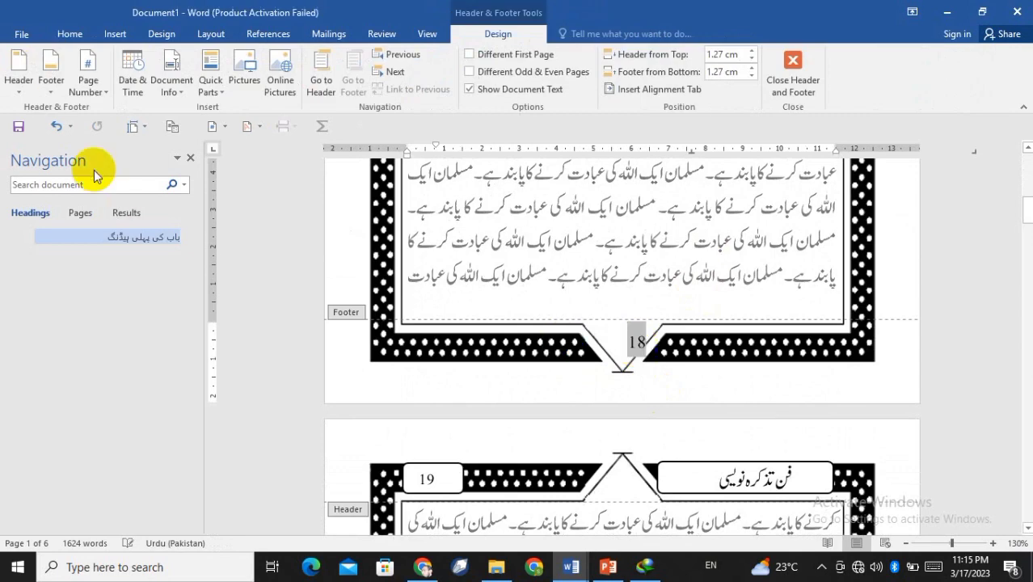
pyautogui.click(95, 87)
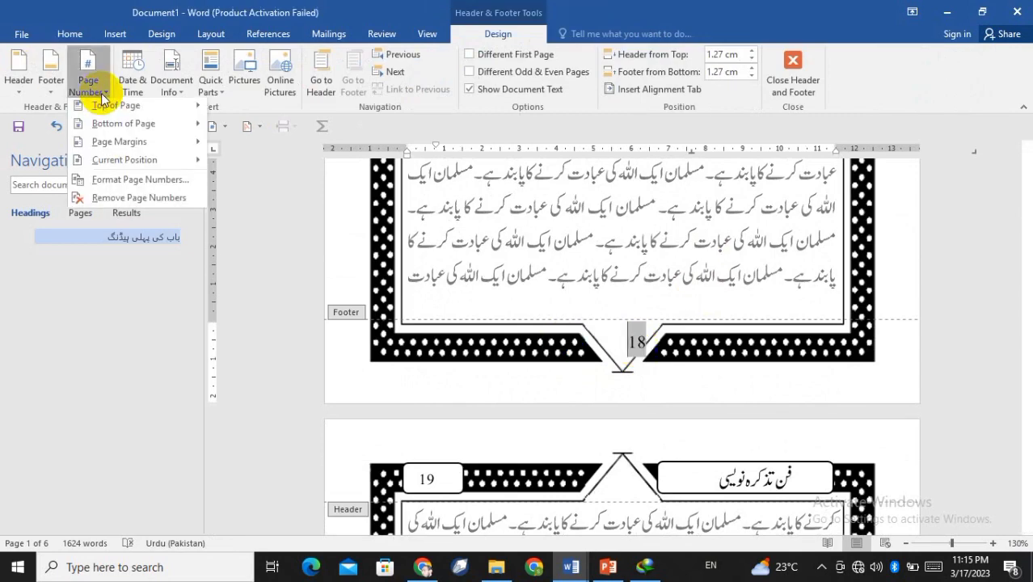
pyautogui.click(113, 201)
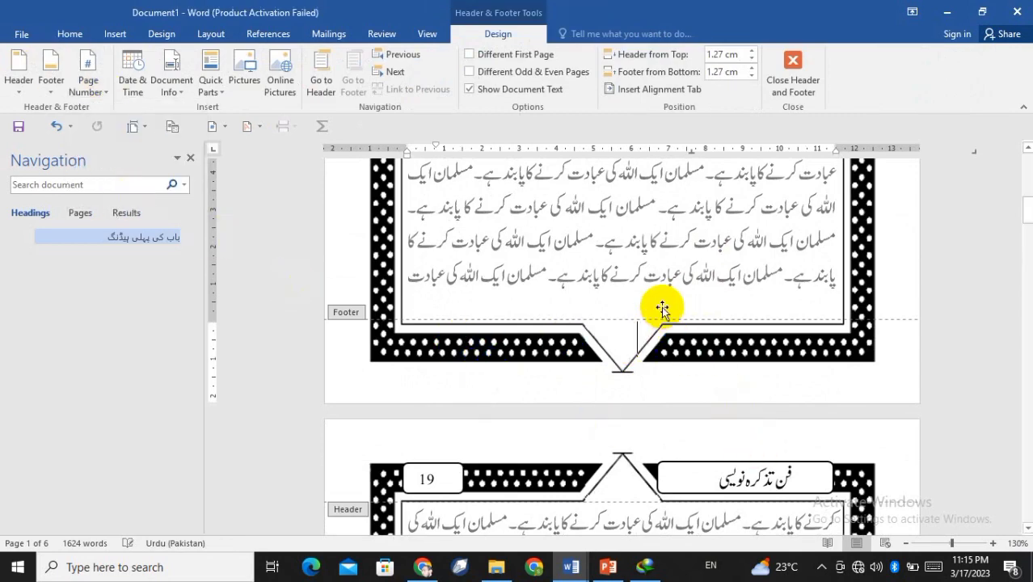
pyautogui.scroll(1, 638, 297)
pyautogui.click(604, 302)
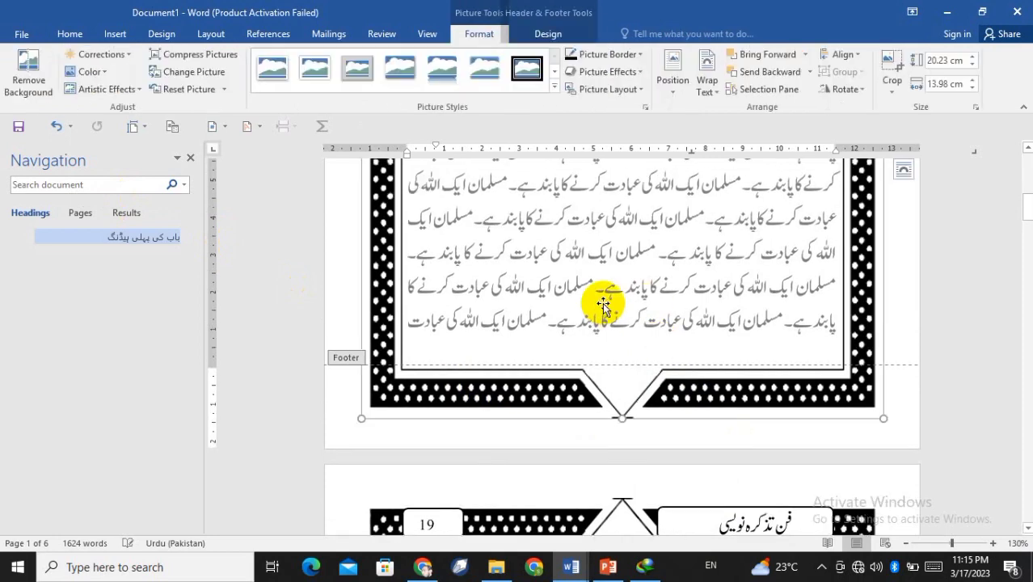
pyautogui.doubleClick(605, 303)
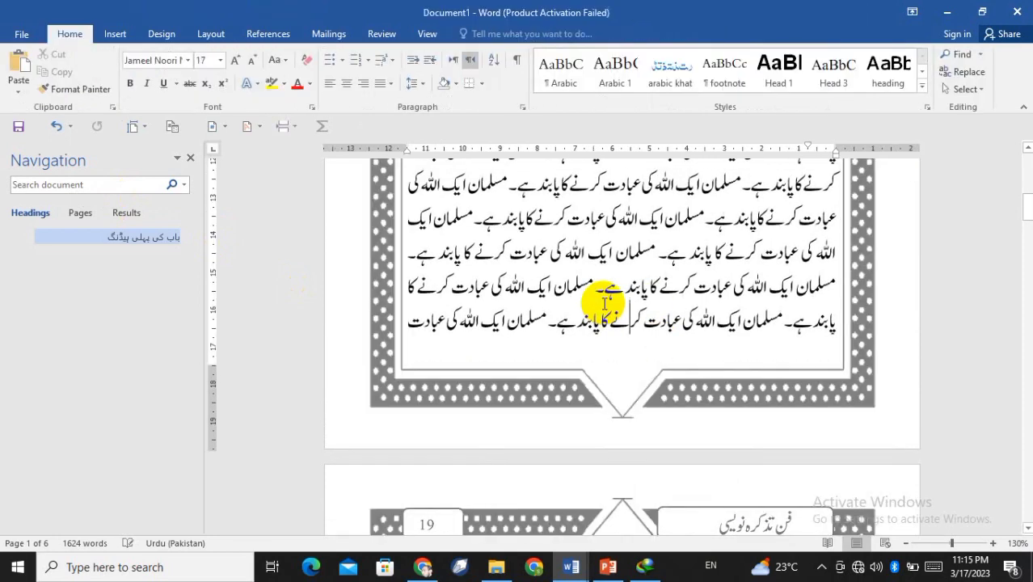
# Step: Review the following pages to check the frame, header title and page number on each one
pyautogui.scroll(-6, 604, 303)
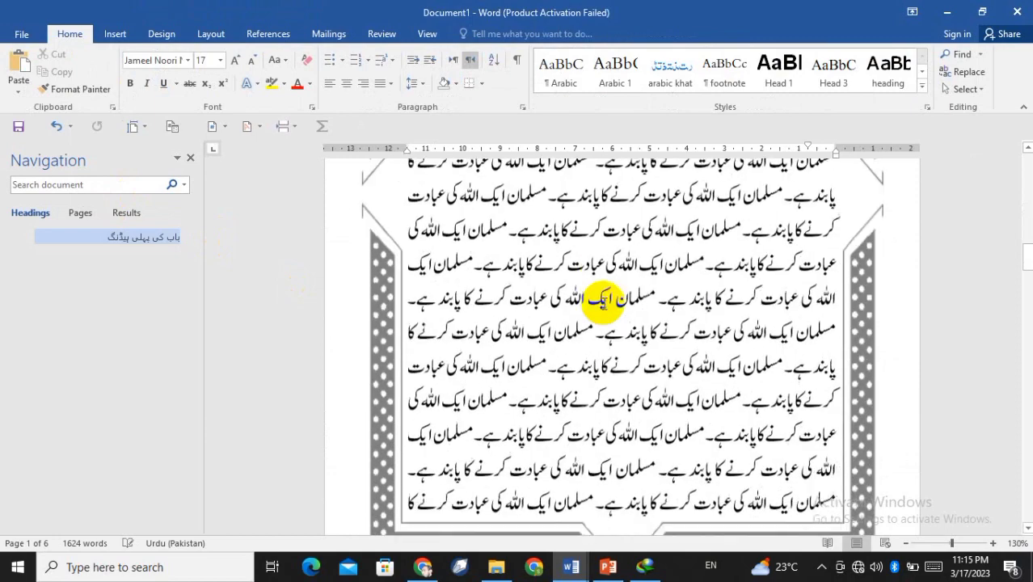
pyautogui.scroll(-8, 604, 303)
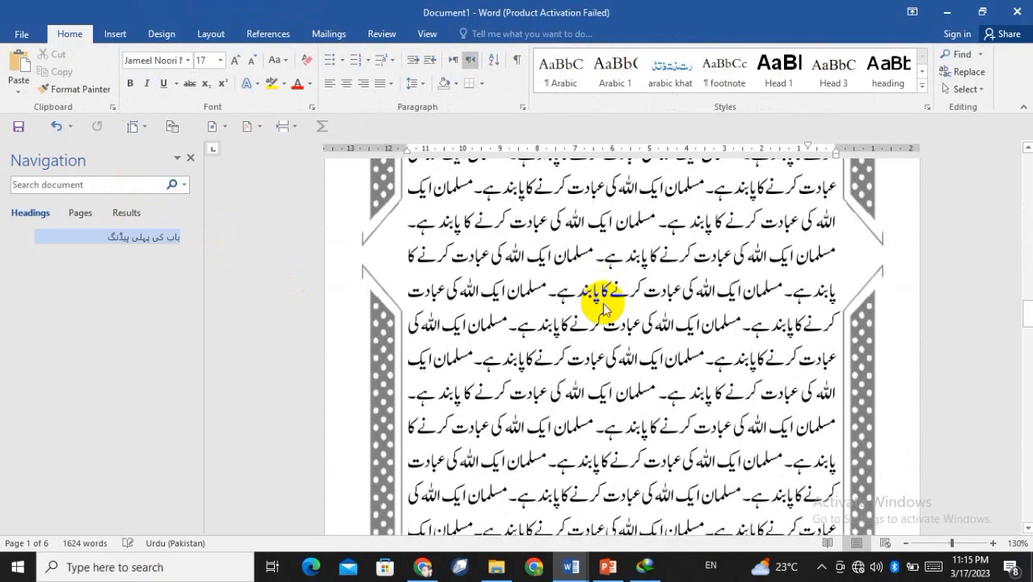
pyautogui.scroll(-12, 605, 303)
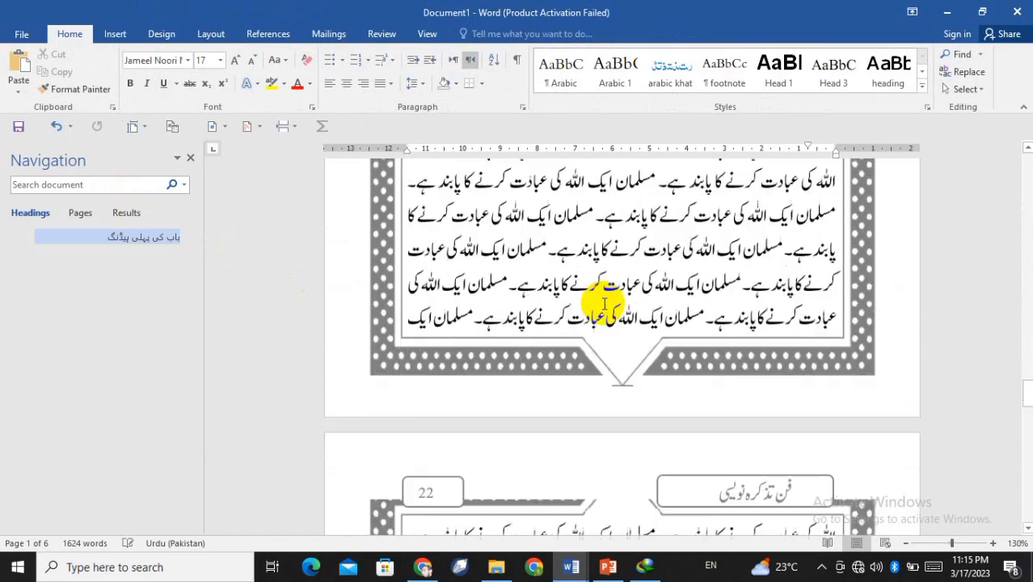
# Step: Examine the document's last pages and return through pages 23 and 22, checking the frame, header title and page number boxes
pyautogui.scroll(-8, 605, 303)
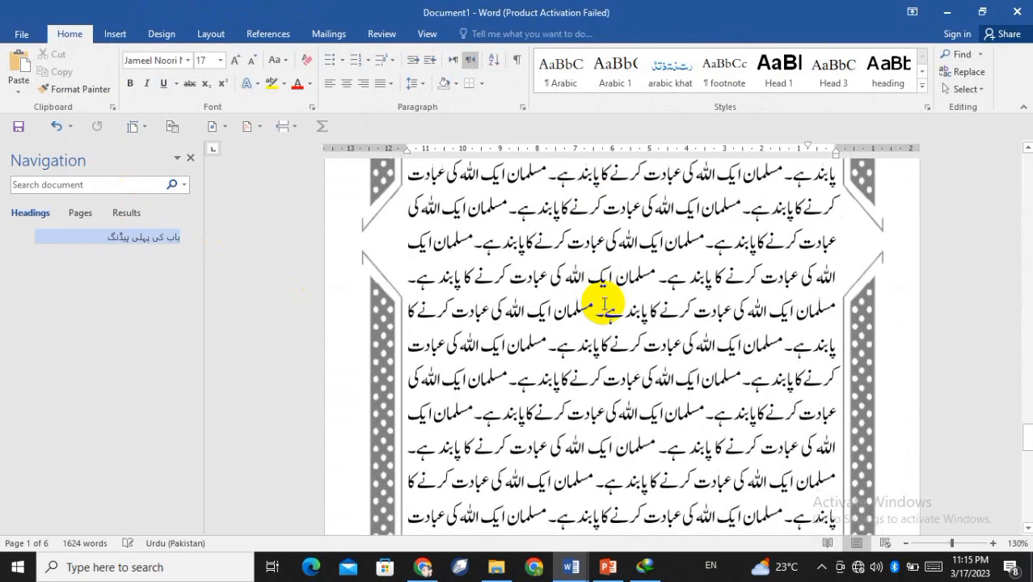
pyautogui.scroll(-10, 604, 303)
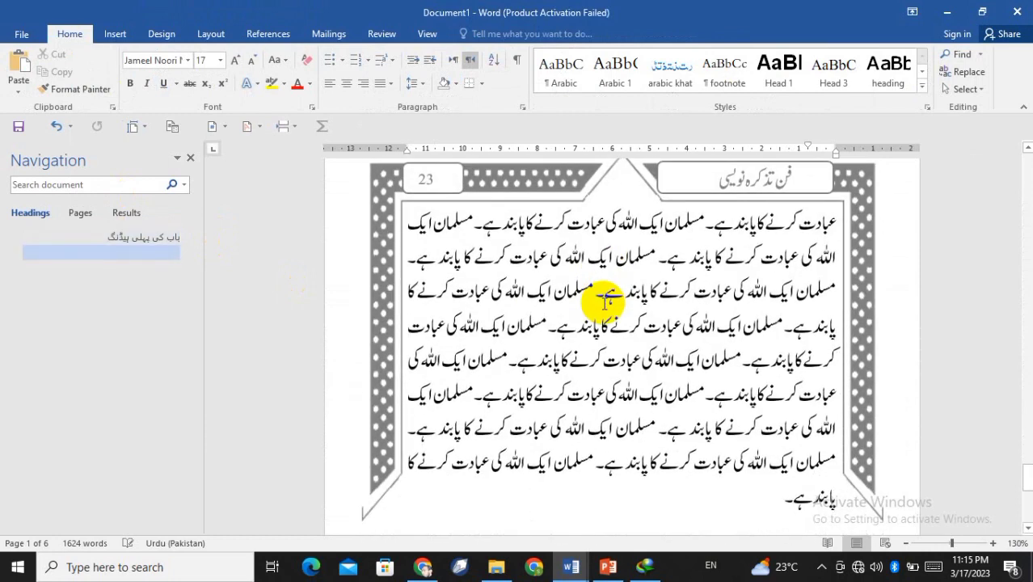
pyautogui.scroll(-7, 605, 303)
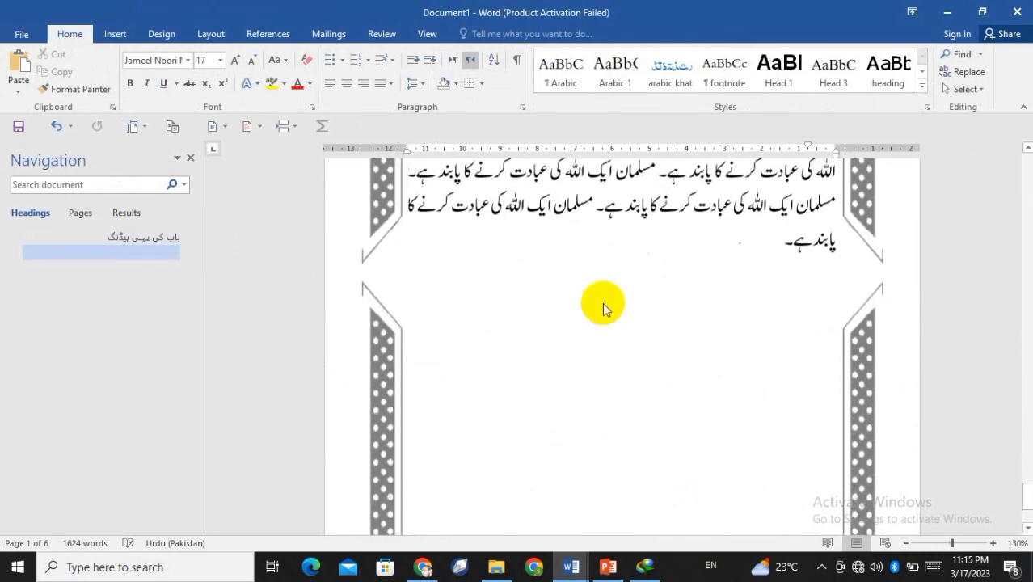
pyautogui.scroll(-3, 605, 309)
pyautogui.scroll(15, 605, 309)
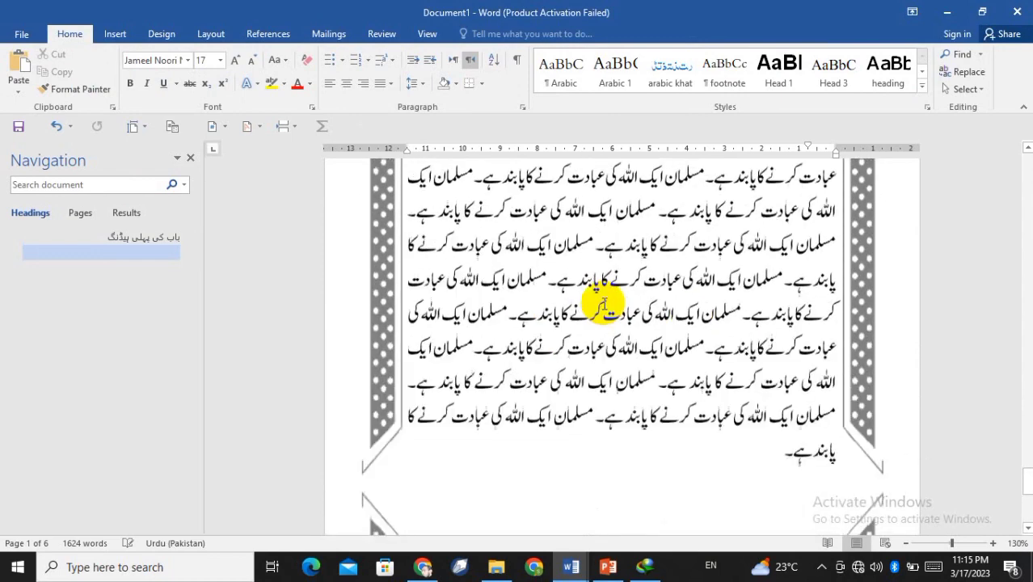
pyautogui.scroll(12, 605, 303)
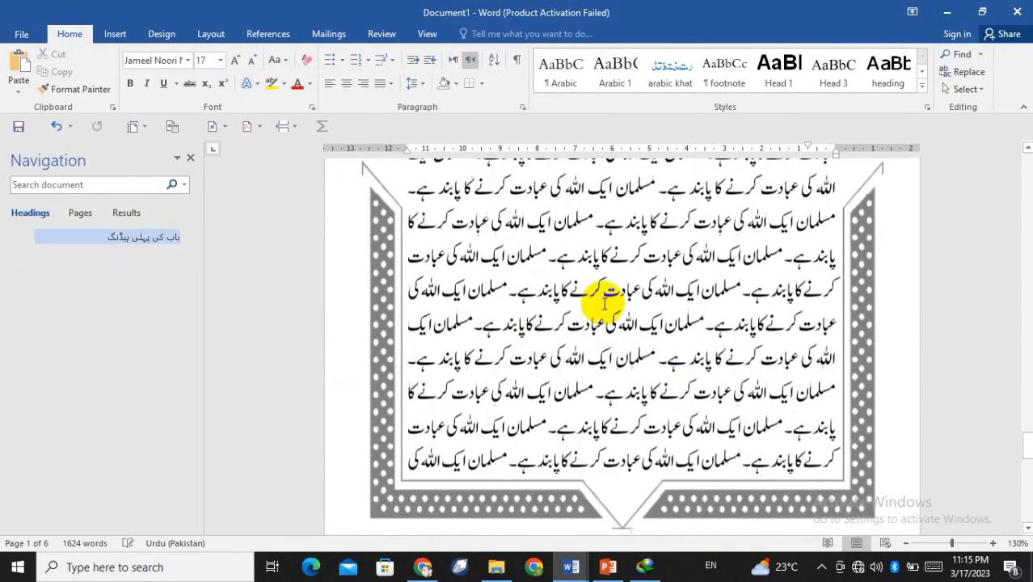
pyautogui.scroll(5, 602, 302)
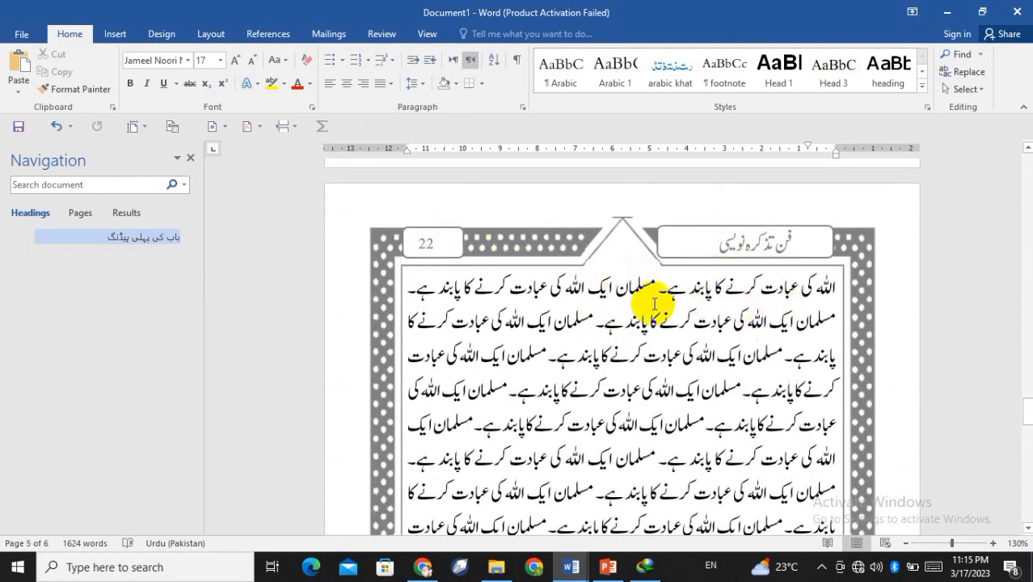
pyautogui.scroll(2, 659, 297)
pyautogui.scroll(5, 653, 302)
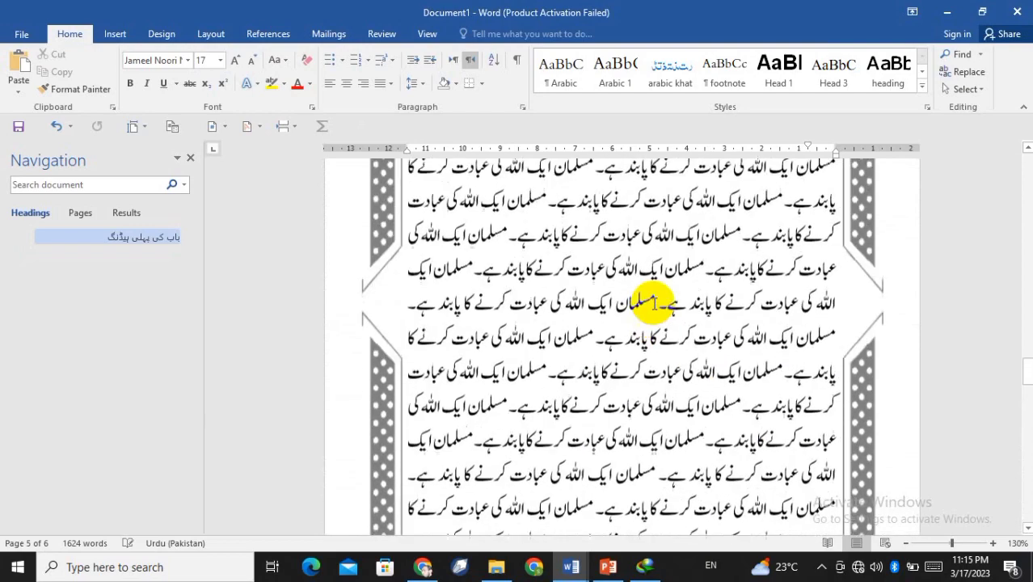
pyautogui.scroll(2, 653, 304)
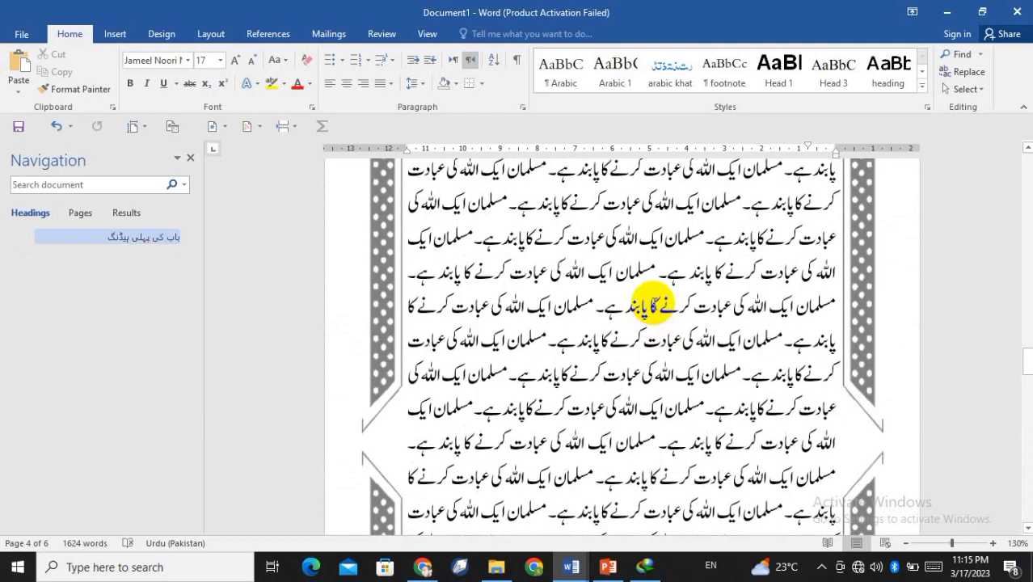
pyautogui.scroll(5, 652, 303)
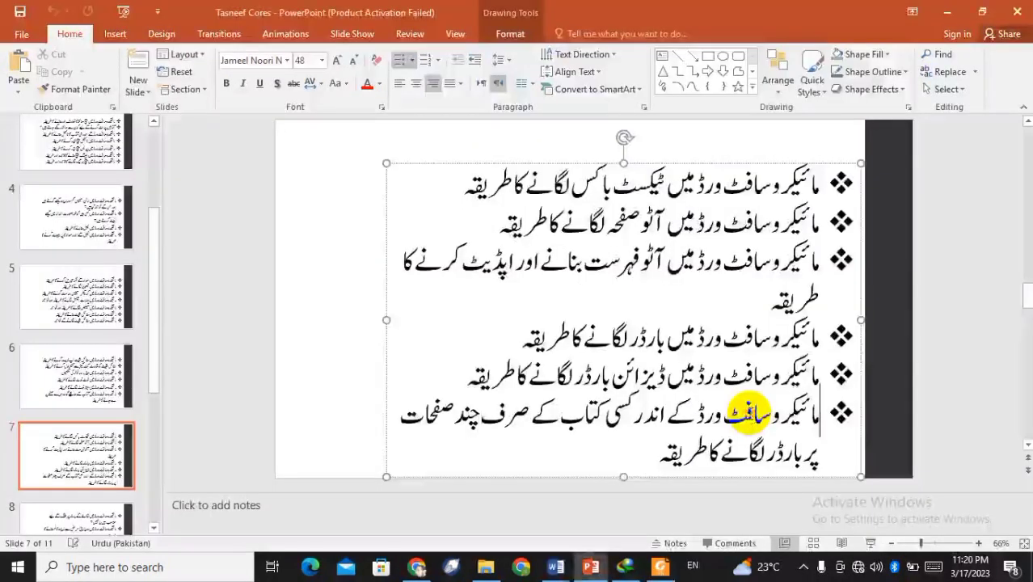
# Step: Highlight the slide's last topic, adding a border to only some pages of a book, and switch to Word's Document2 to view its page
pyautogui.tripleClick(748, 412)
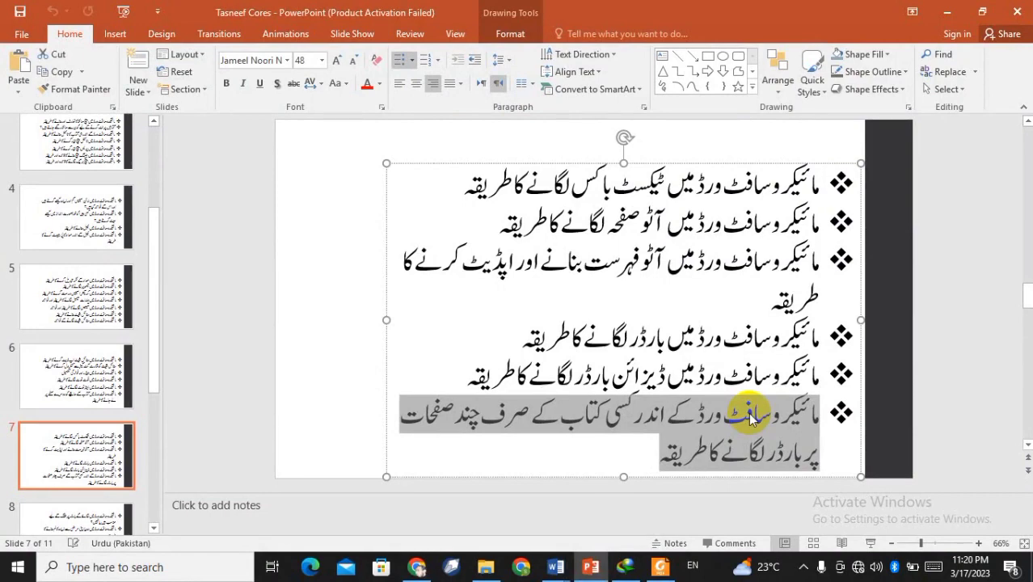
pyautogui.press('Up')
pyautogui.hotkey('alt', 'Tab')
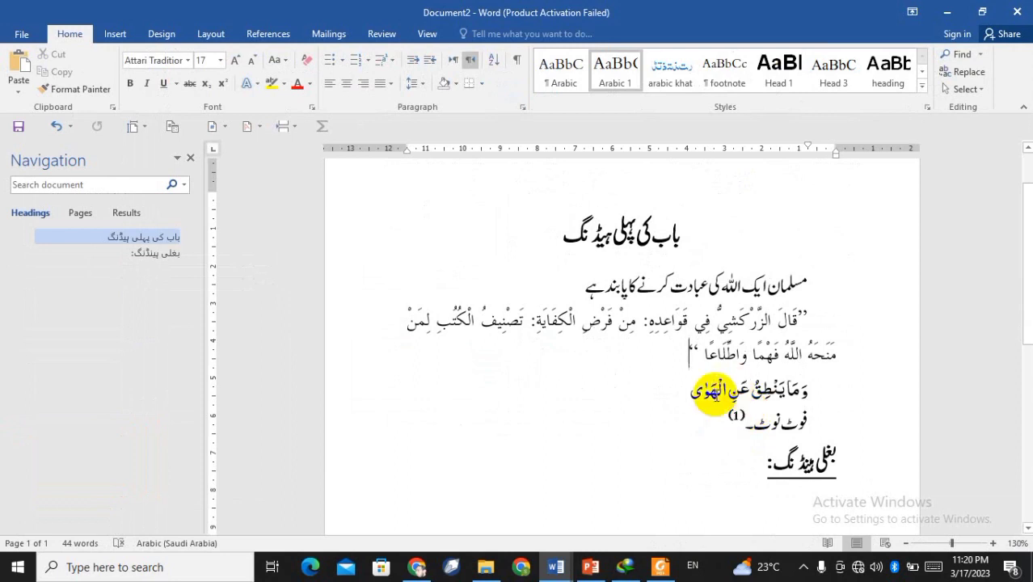
pyautogui.scroll(-10, 588, 375)
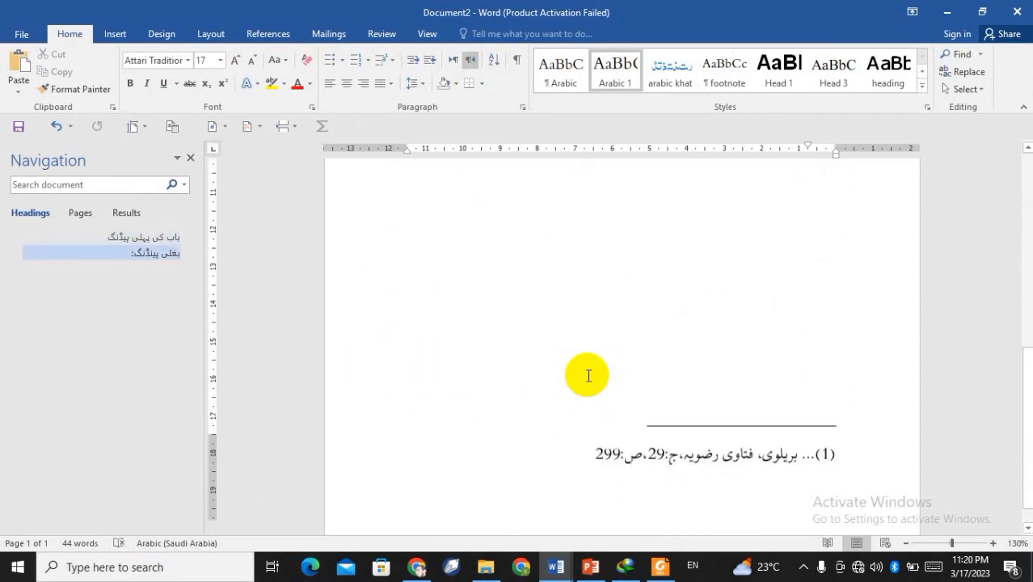
pyautogui.scroll(10, 589, 375)
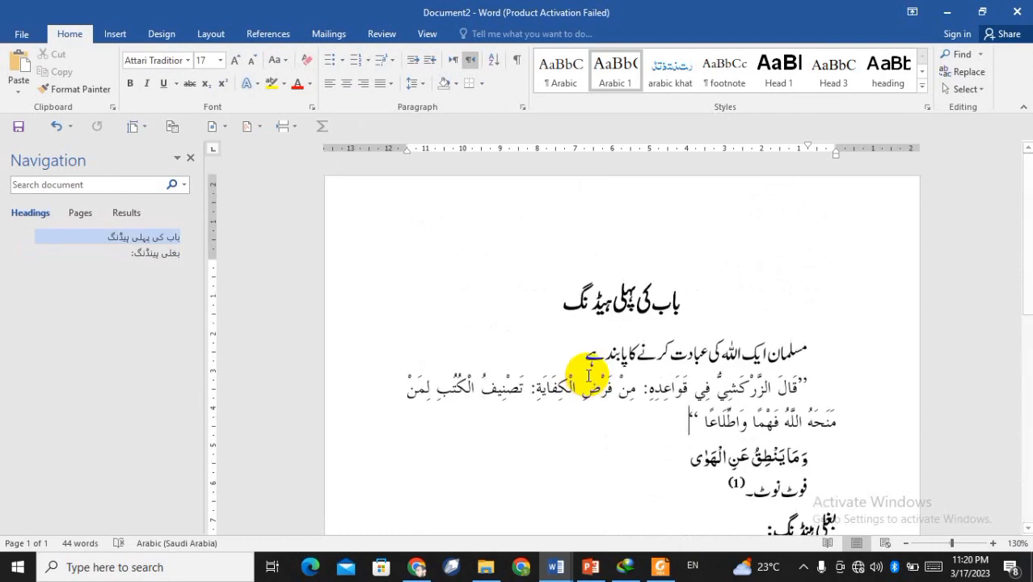
# Step: Switch to Al Qololaliya.pdf in Foxit PDF Reader and examine the ornamental borders on the chapter opening pages from 16 back to 8
pyautogui.hotkey('alt', 'Tab')
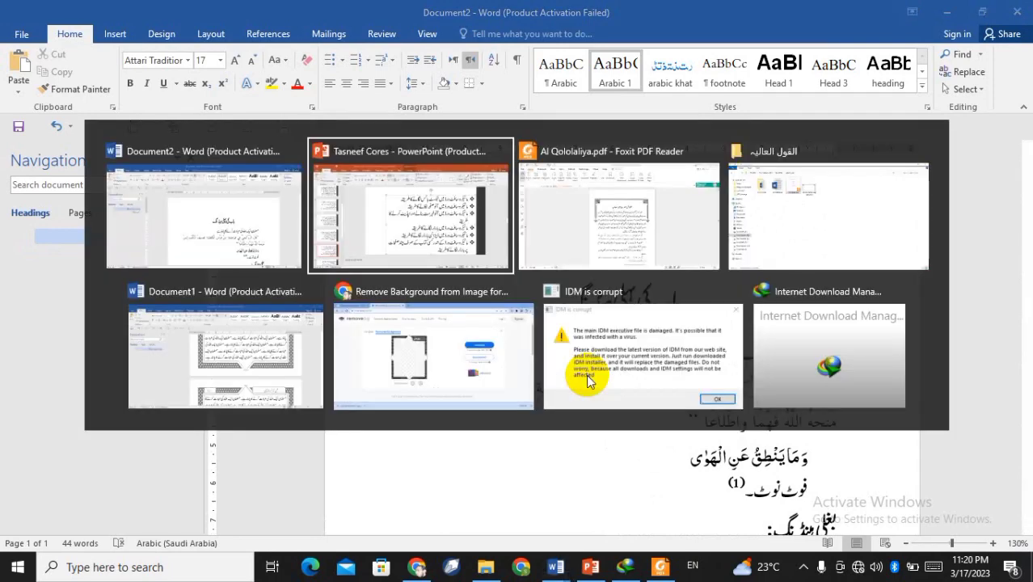
pyautogui.hotkey('alt', 'Tab')
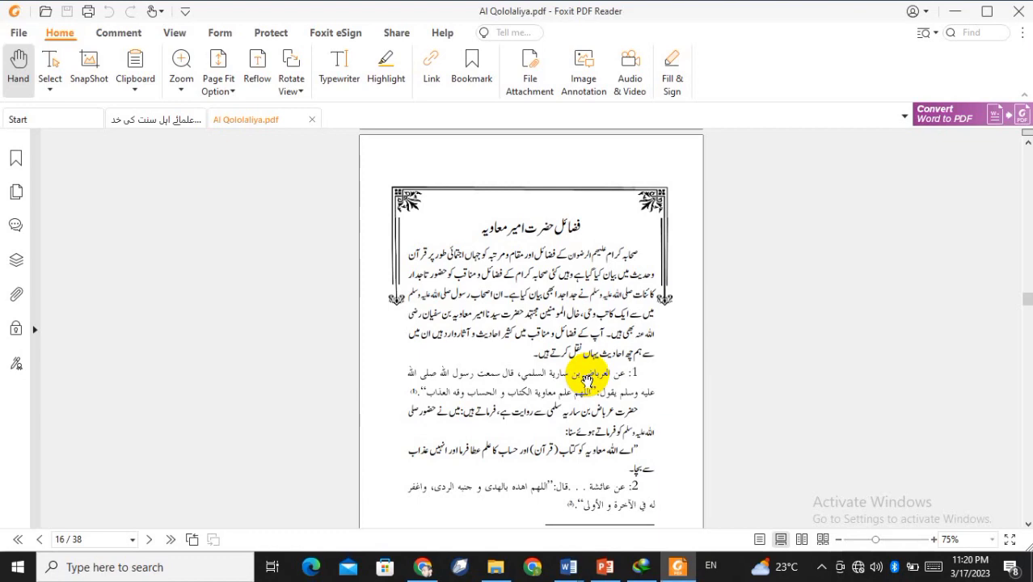
pyautogui.scroll(5, 588, 380)
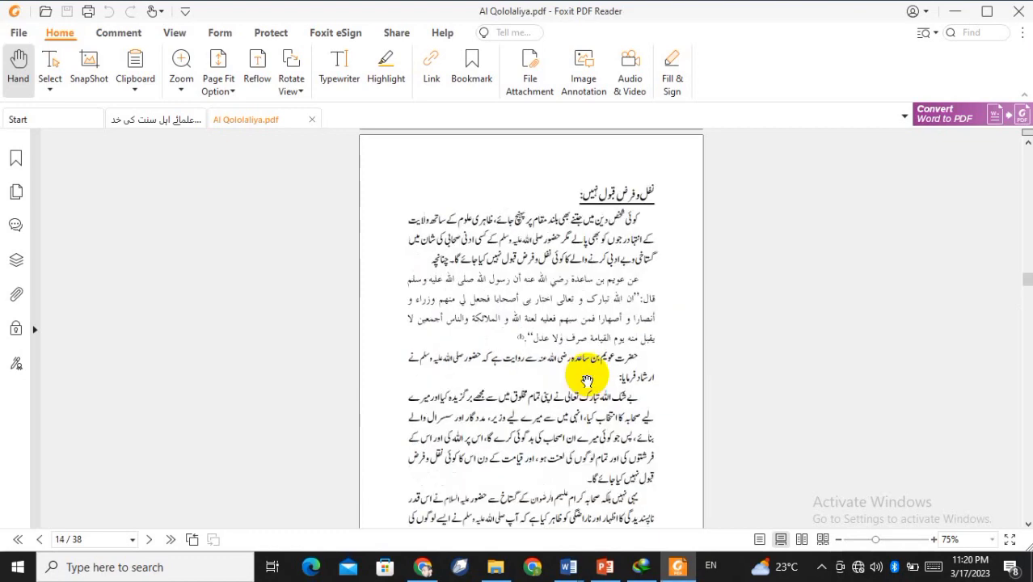
pyautogui.scroll(1, 587, 377)
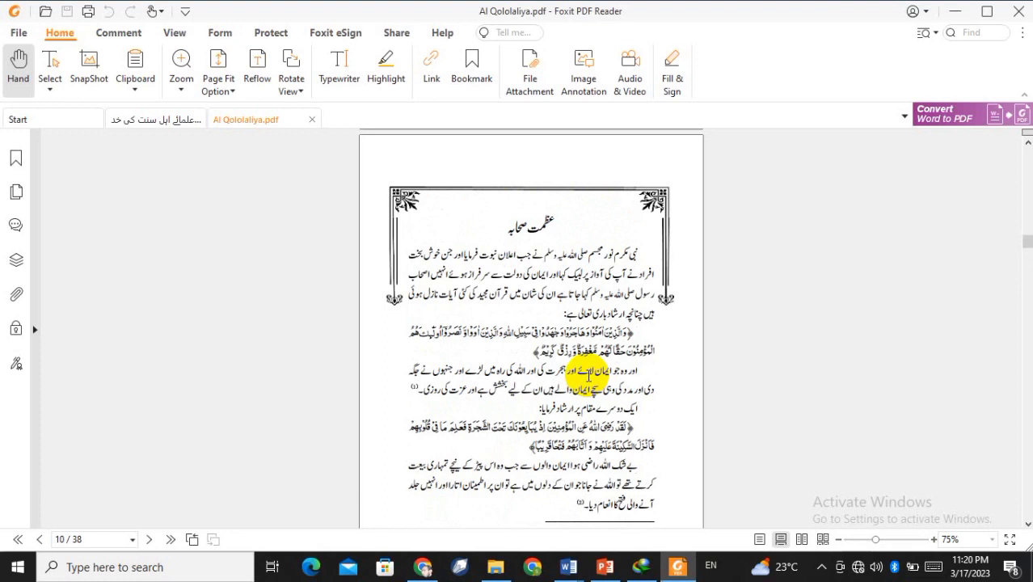
pyautogui.scroll(2, 588, 377)
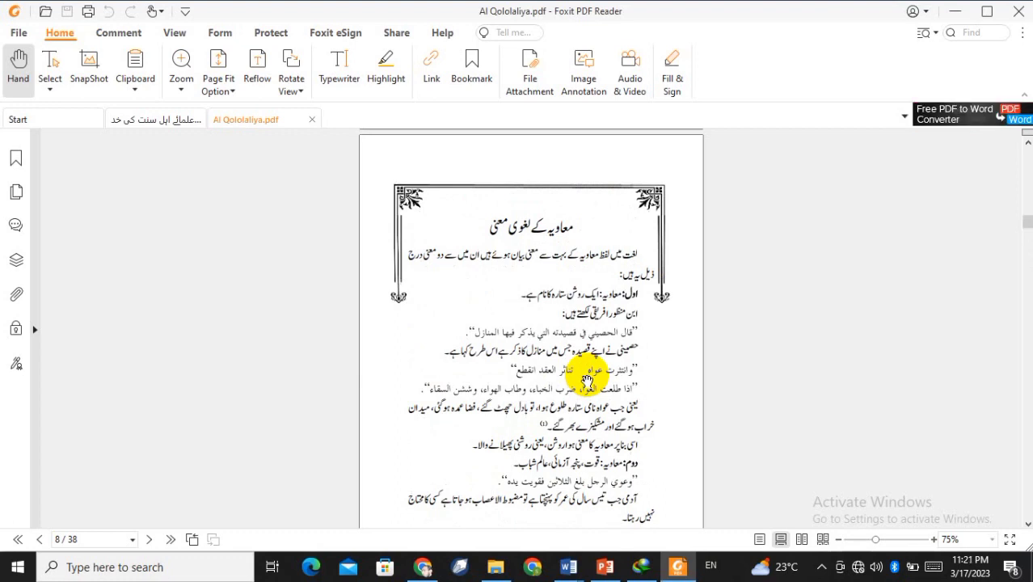
# Step: Compare the plain text pages after page 8 with the bordered chapter openings on pages 10 and 16
pyautogui.scroll(-1, 587, 379)
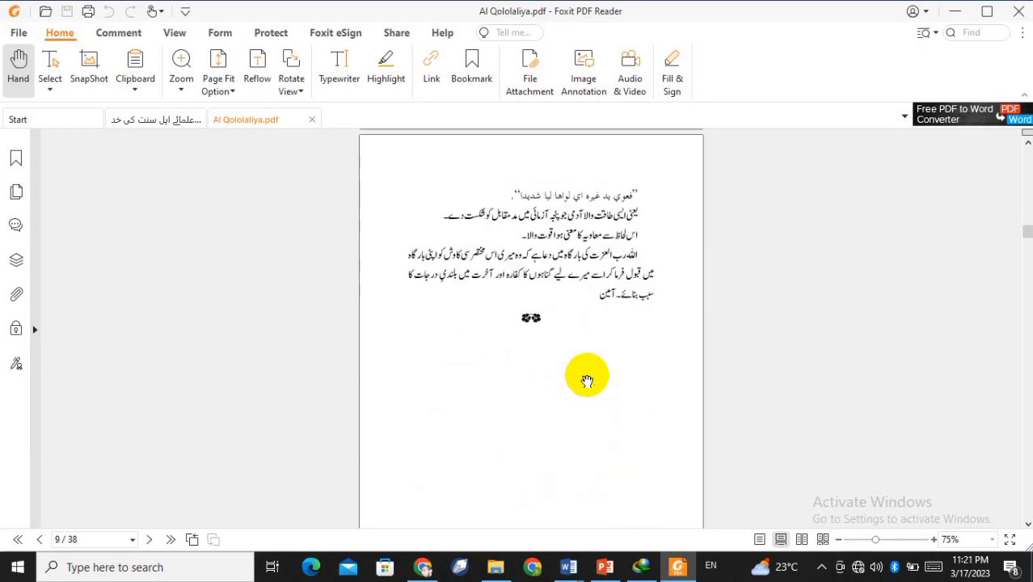
pyautogui.scroll(-1, 588, 380)
pyautogui.scroll(-1, 588, 376)
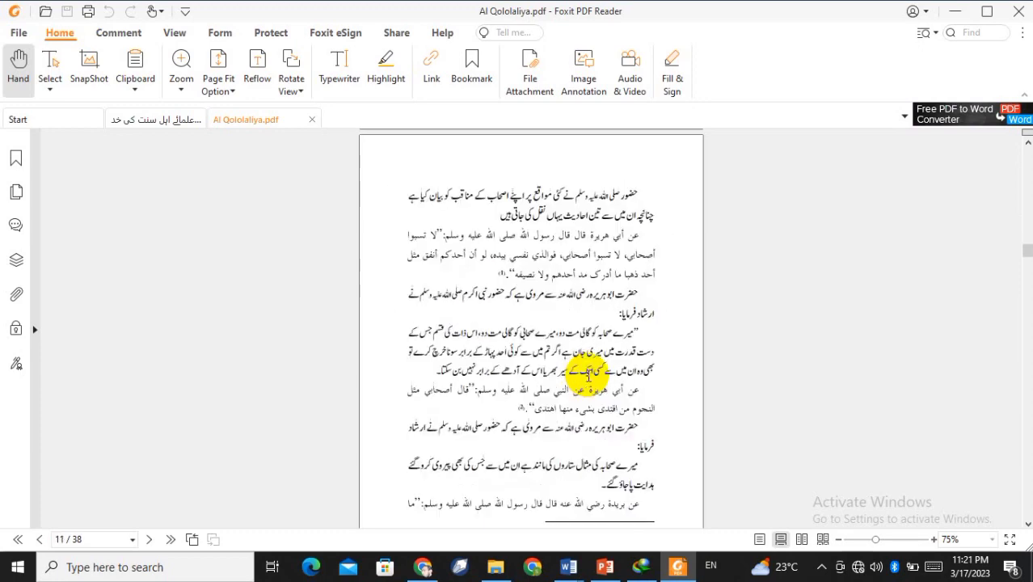
pyautogui.scroll(-1, 588, 377)
pyautogui.scroll(-1, 588, 378)
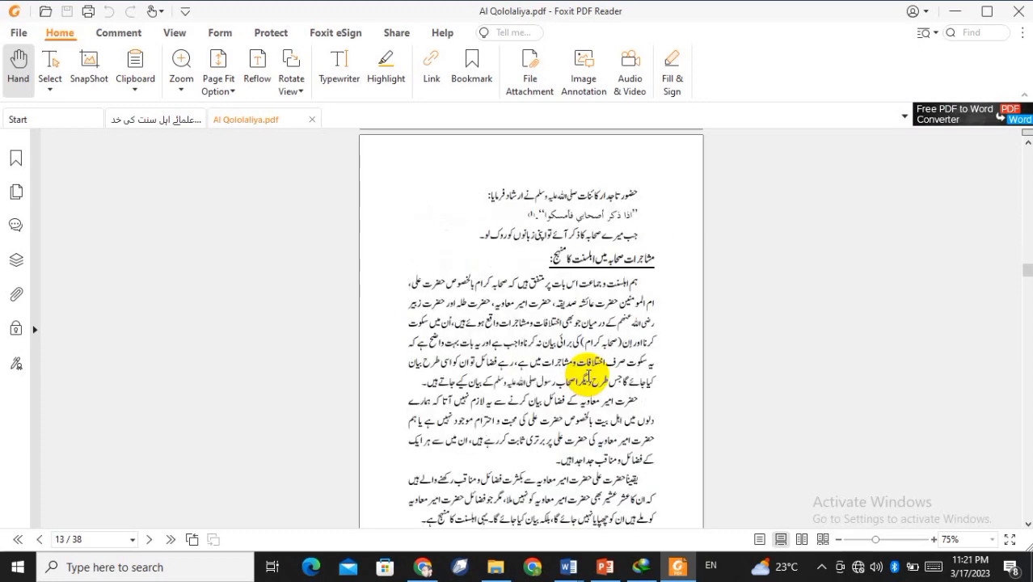
pyautogui.scroll(-1, 587, 377)
pyautogui.scroll(-1, 587, 376)
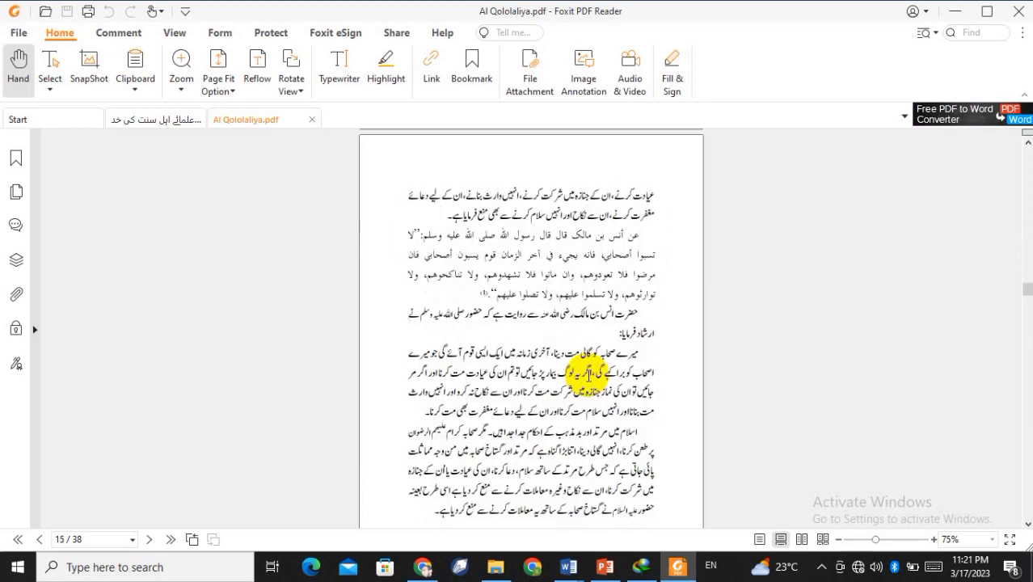
pyautogui.scroll(-1, 586, 380)
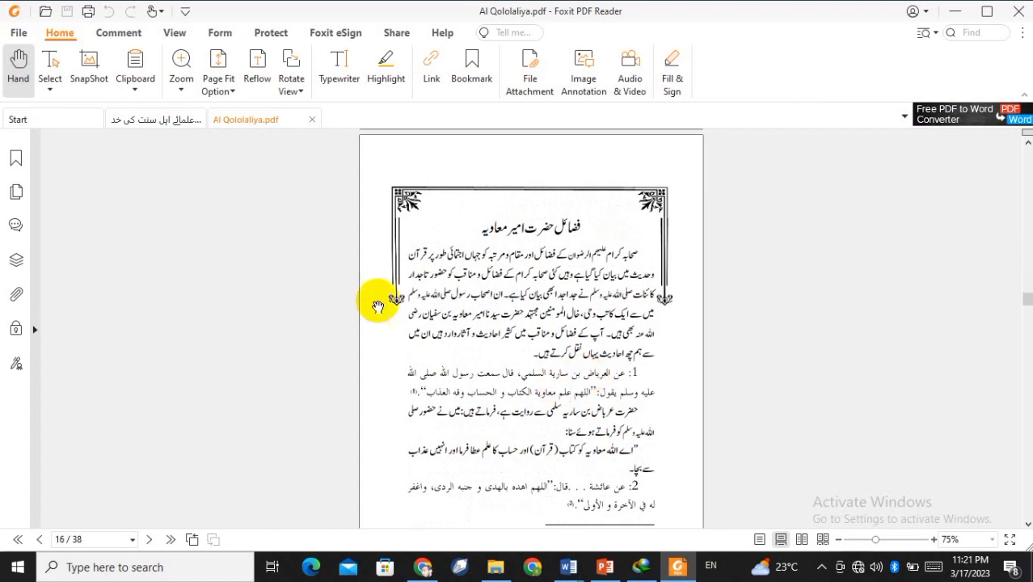
# Step: Switch to the other open PDF and view the fully bordered chapter title page on page 19
pyautogui.click(165, 121)
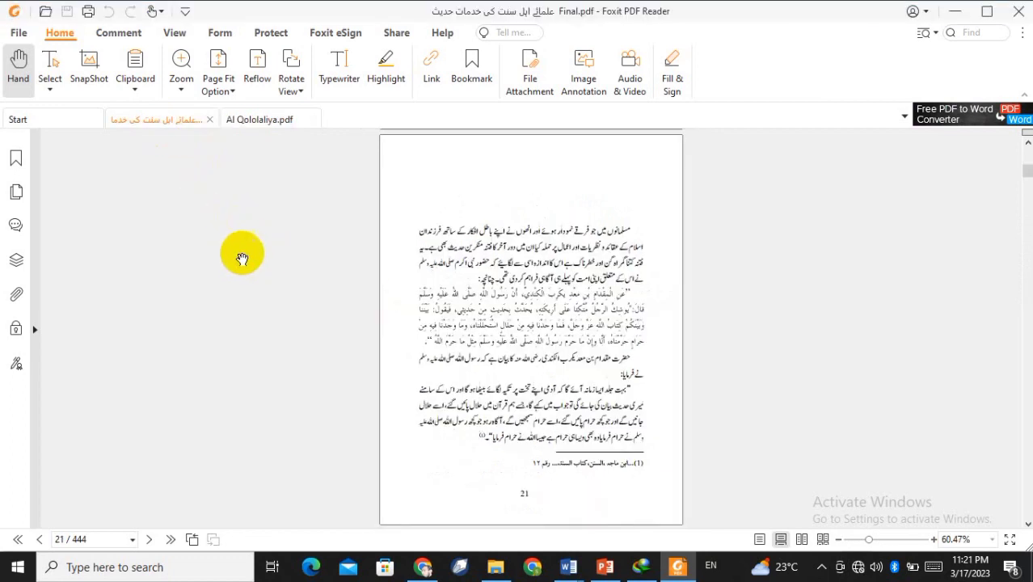
pyautogui.scroll(2, 278, 285)
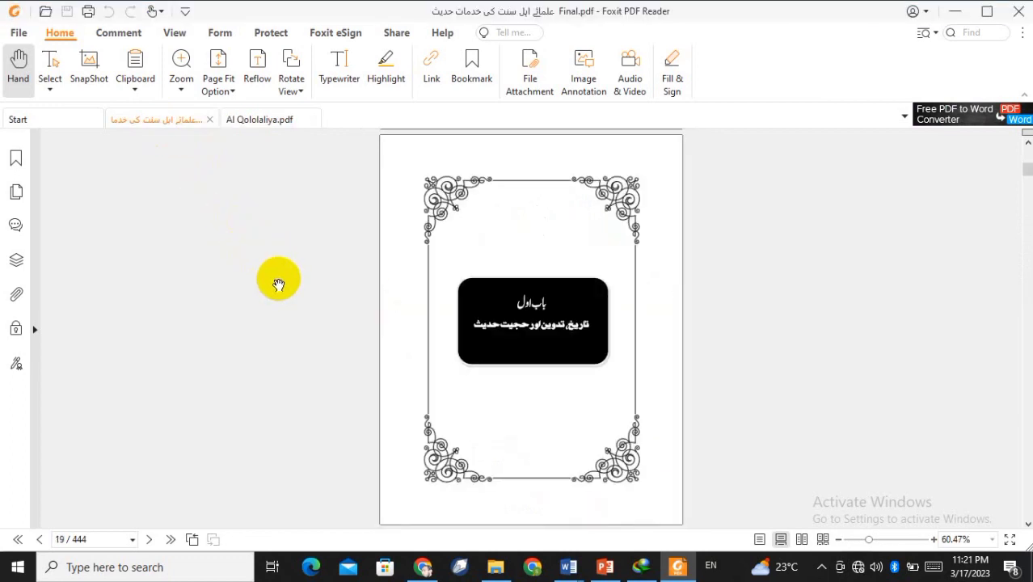
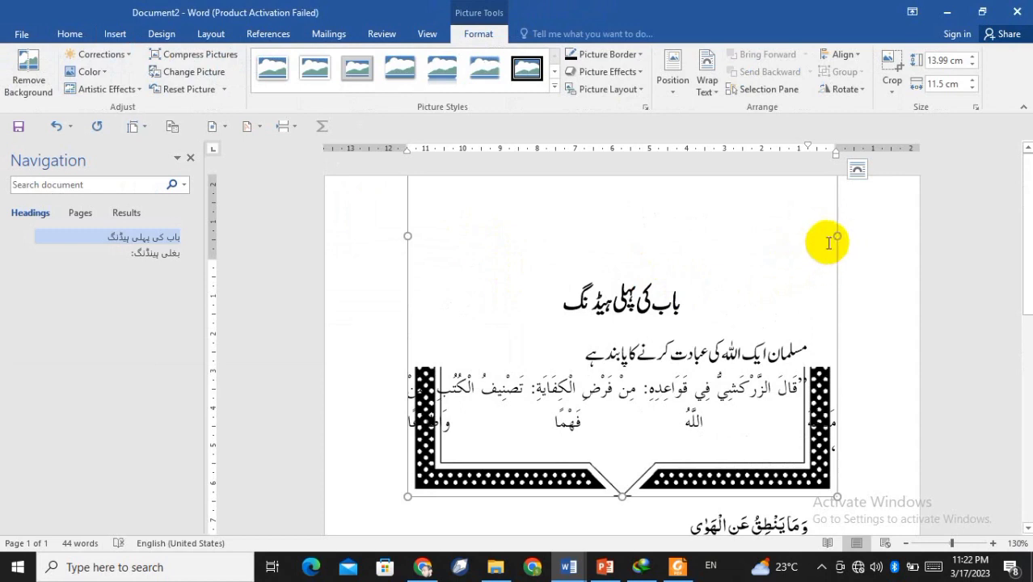
# Step: Set the dotted frame picture's text wrapping to Behind Text and move it down so its upper peak sits above the main heading
pyautogui.click(857, 171)
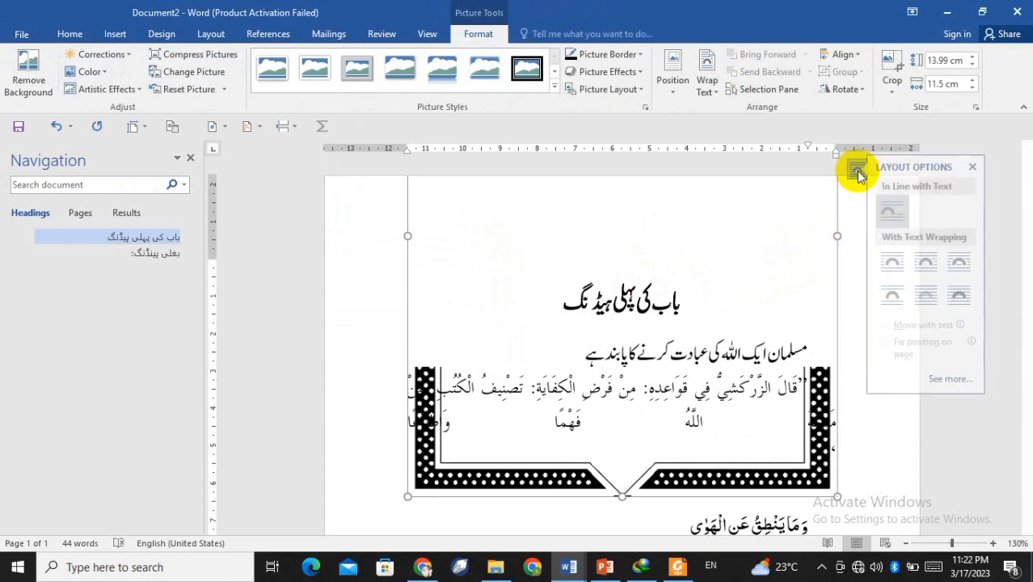
pyautogui.click(938, 305)
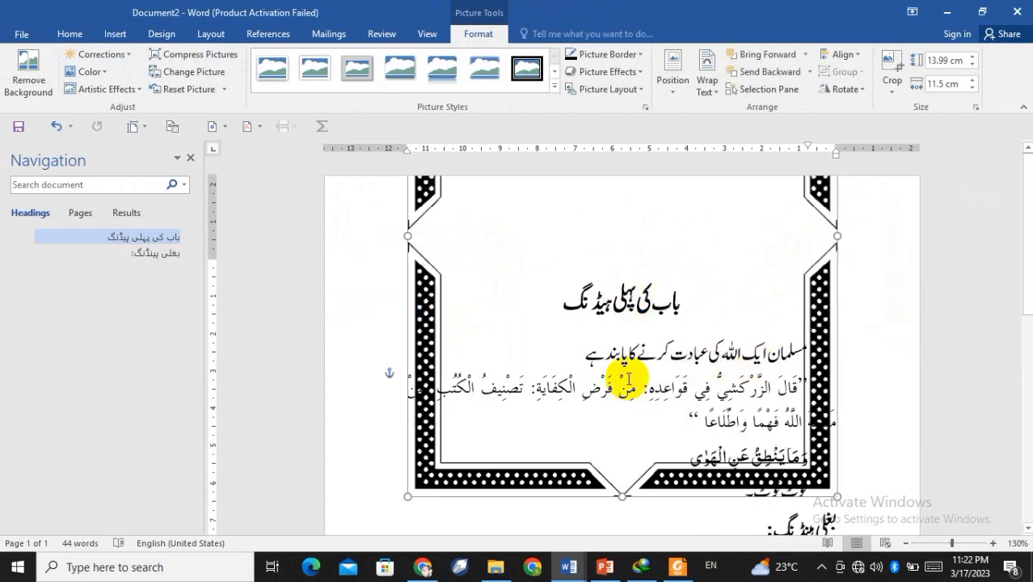
pyautogui.scroll(-2, 627, 359)
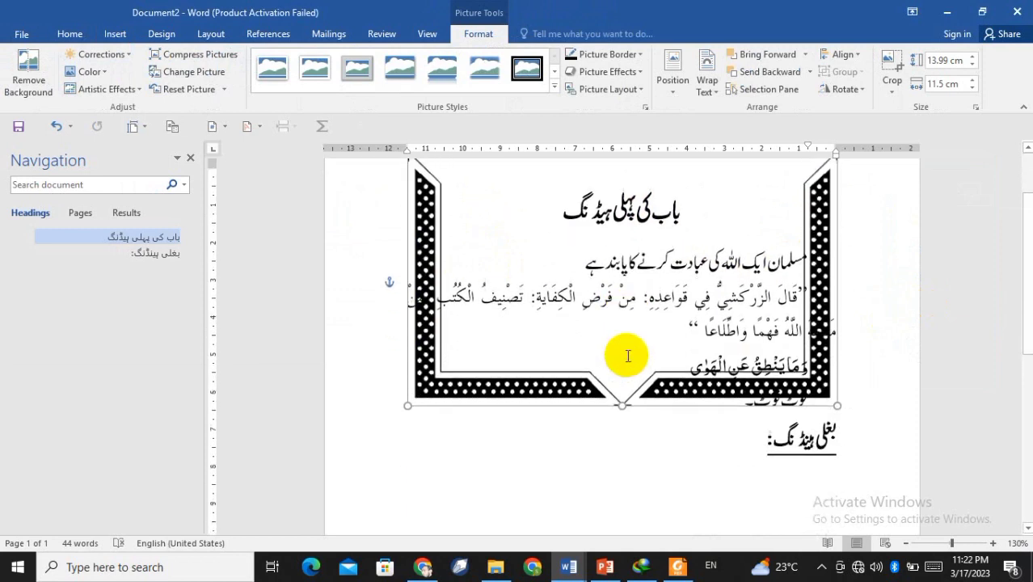
pyautogui.scroll(2, 623, 356)
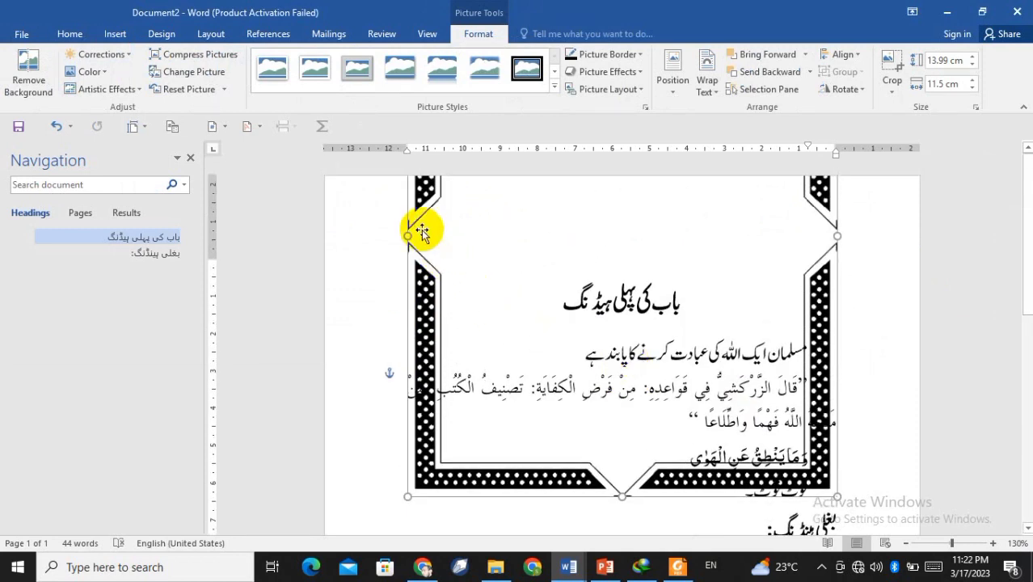
pyautogui.moveTo(421, 210); pyautogui.dragTo(417, 454)
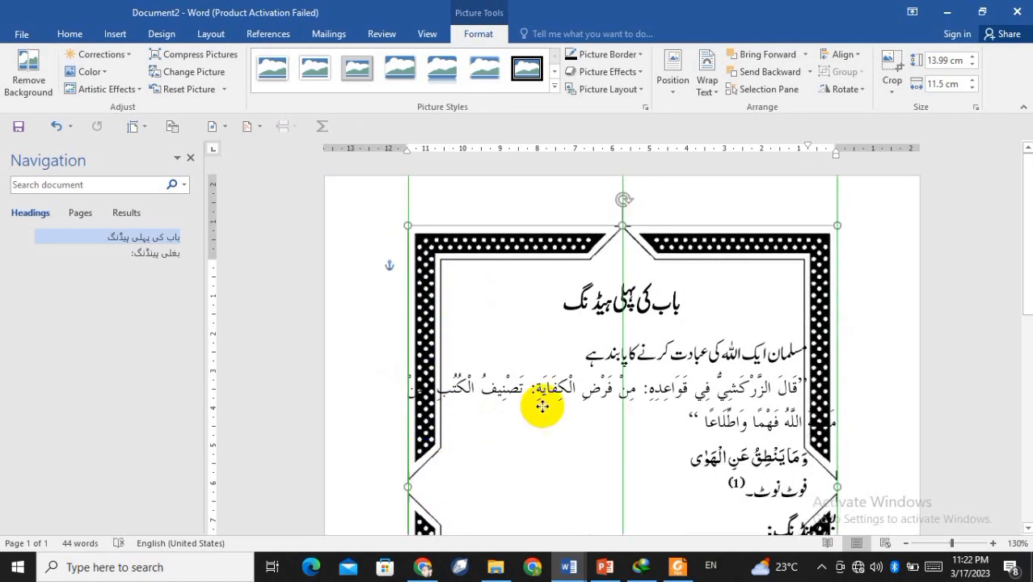
# Step: Stretch the frame picture downward past the footnote to a height of about 19.85 cm
pyautogui.scroll(-4, 708, 340)
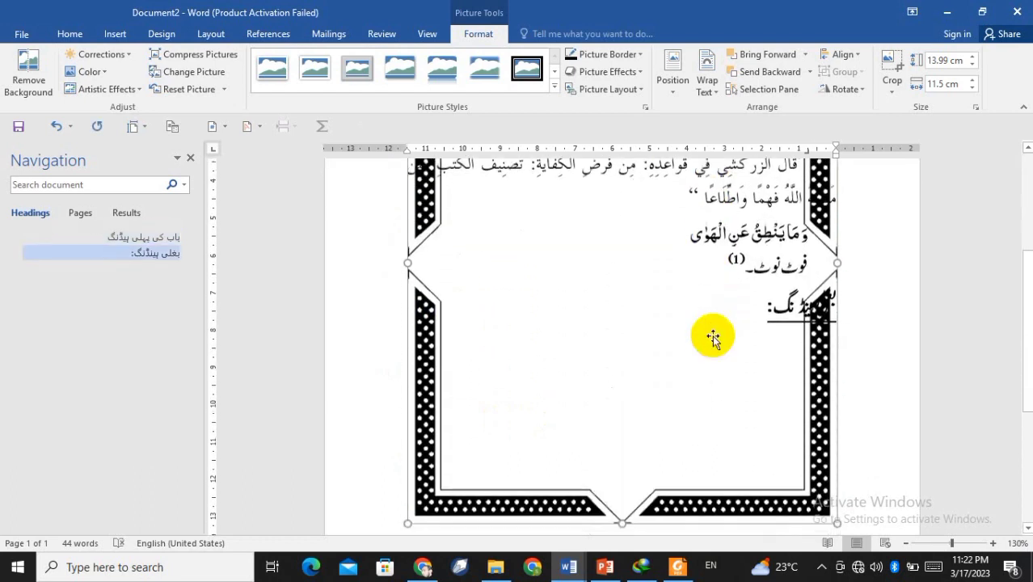
pyautogui.scroll(-4, 712, 338)
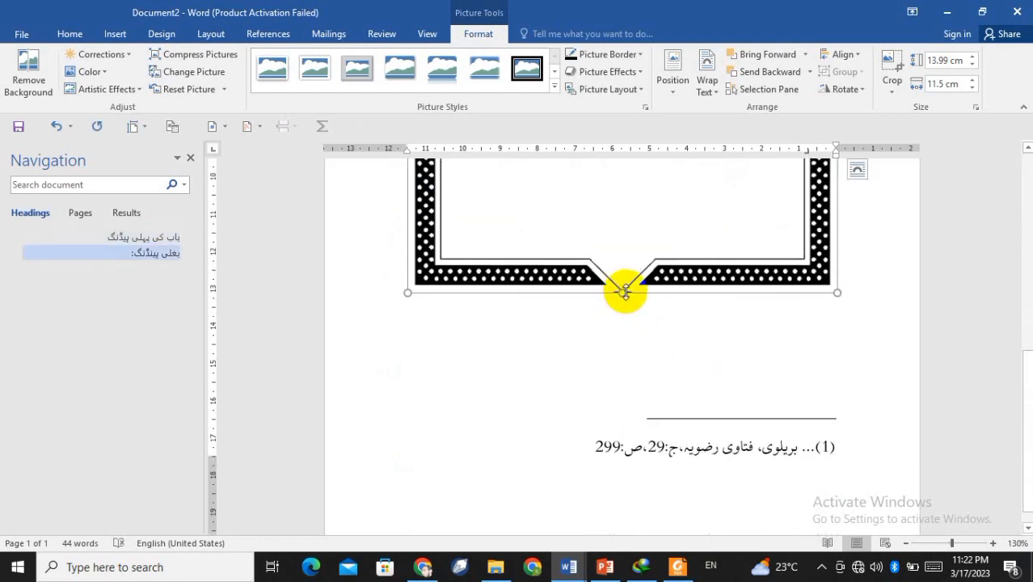
pyautogui.moveTo(623, 293); pyautogui.dragTo(642, 511)
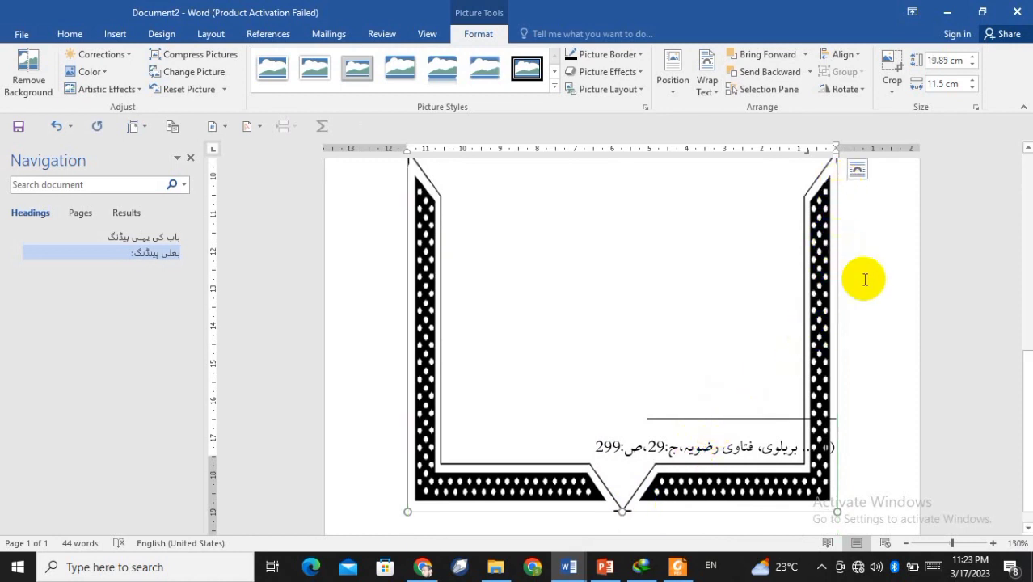
pyautogui.scroll(1, 863, 278)
pyautogui.scroll(3, 864, 278)
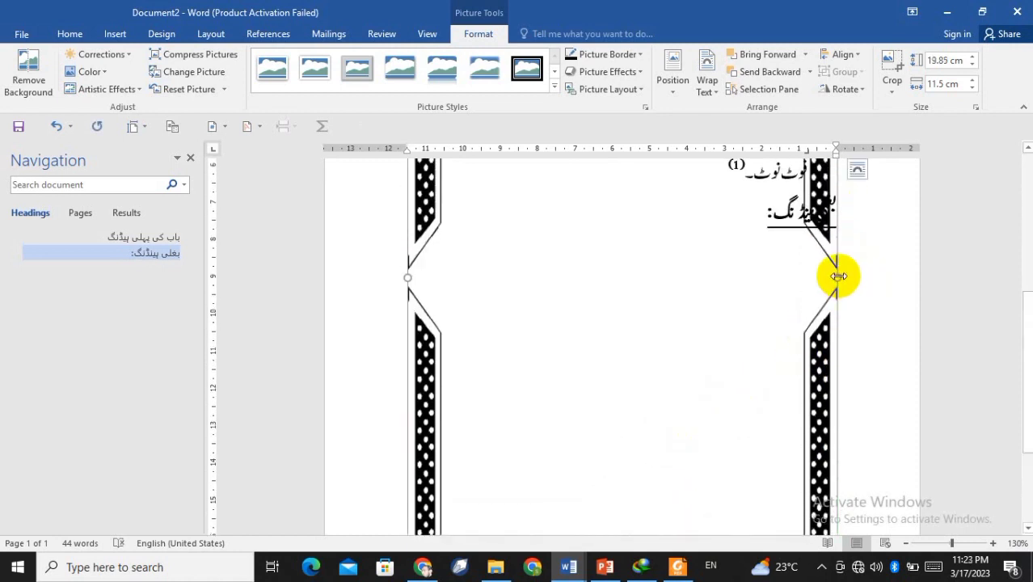
# Step: Widen the frame picture beyond the text margins on both sides to a width of about 13.74 cm
pyautogui.moveTo(838, 276); pyautogui.dragTo(877, 285)
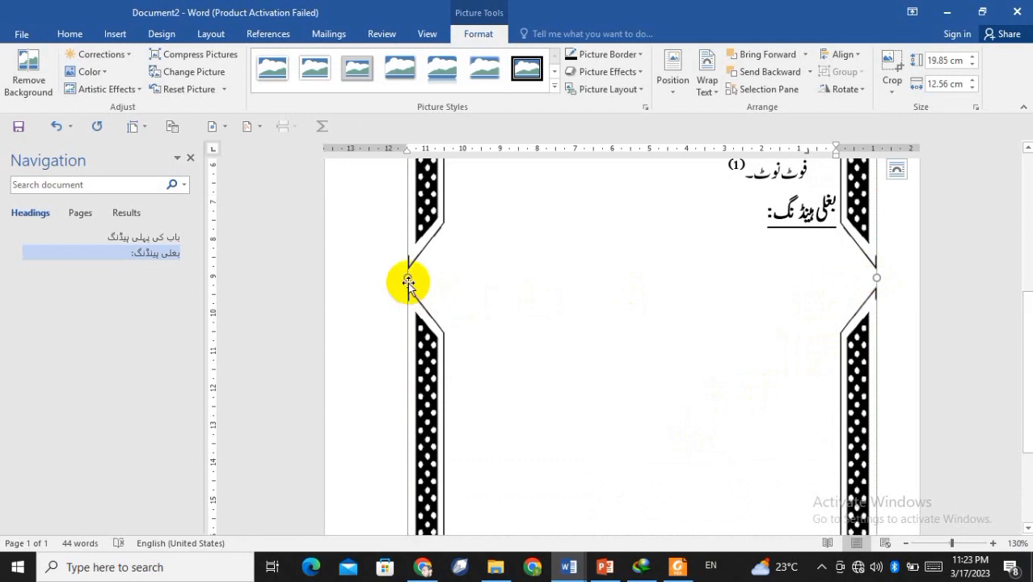
pyautogui.moveTo(408, 279); pyautogui.dragTo(368, 281)
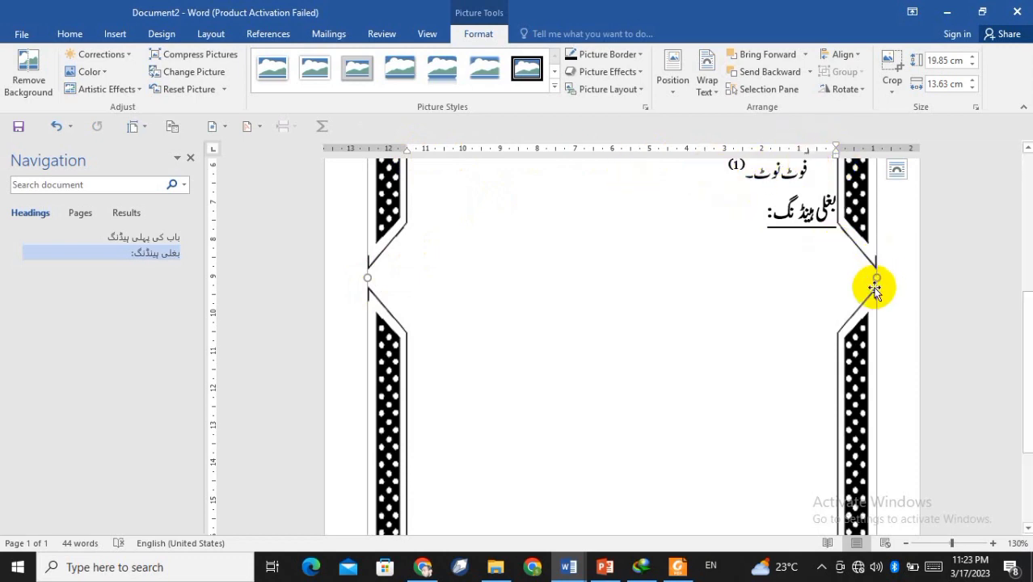
pyautogui.moveTo(876, 281); pyautogui.dragTo(880, 281)
pyautogui.scroll(6, 711, 279)
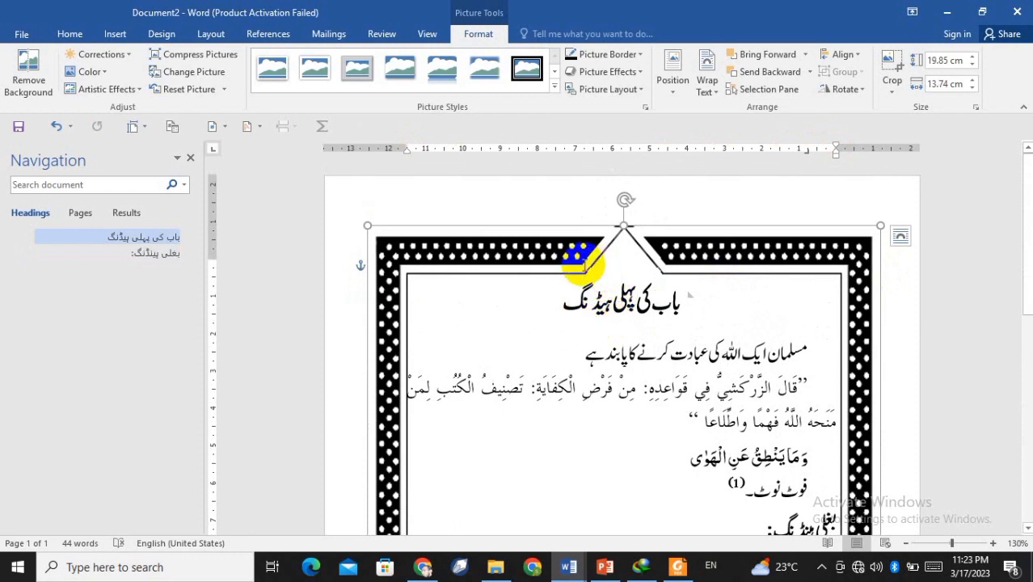
pyautogui.scroll(-10, 580, 263)
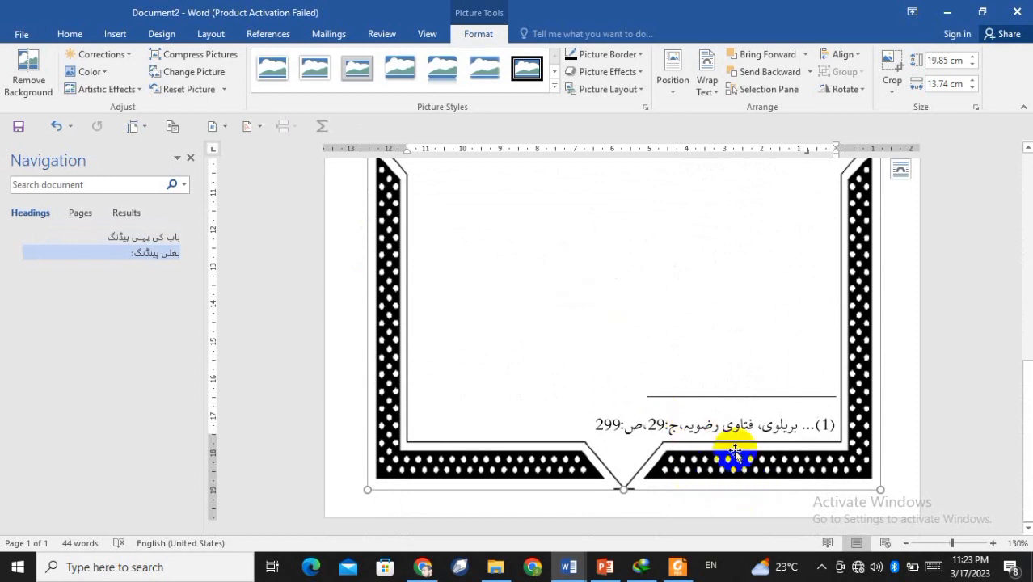
pyautogui.scroll(4, 668, 459)
pyautogui.scroll(5, 667, 459)
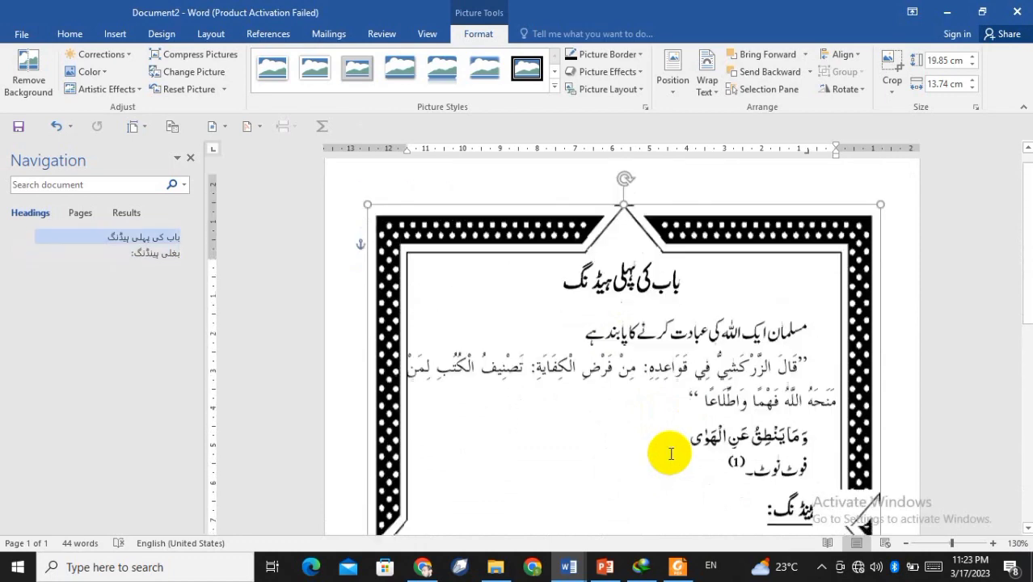
# Step: Stretch the frame picture's upper edge slightly upward to leave more space above the main heading
pyautogui.click(536, 202)
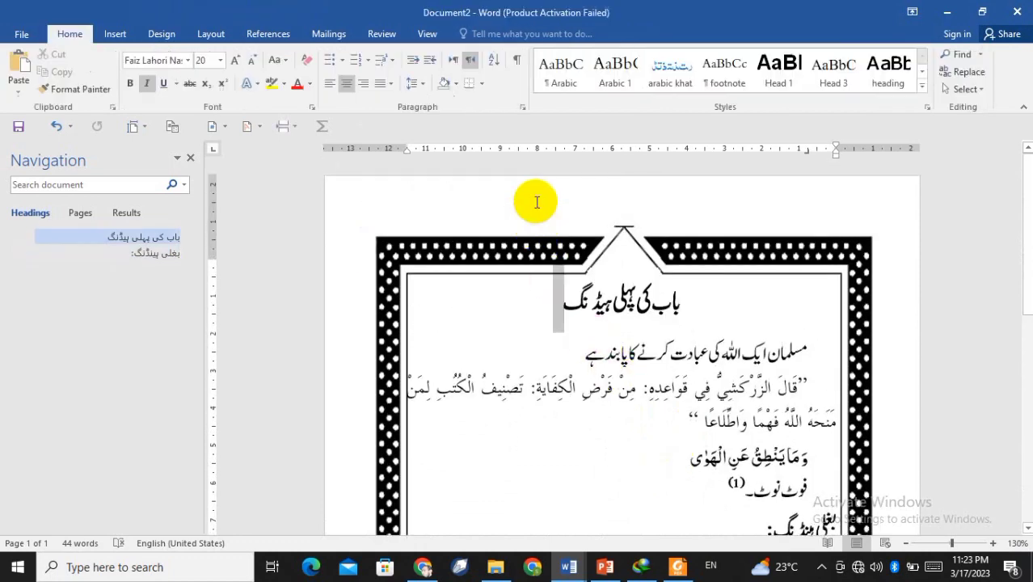
pyautogui.doubleClick(540, 212)
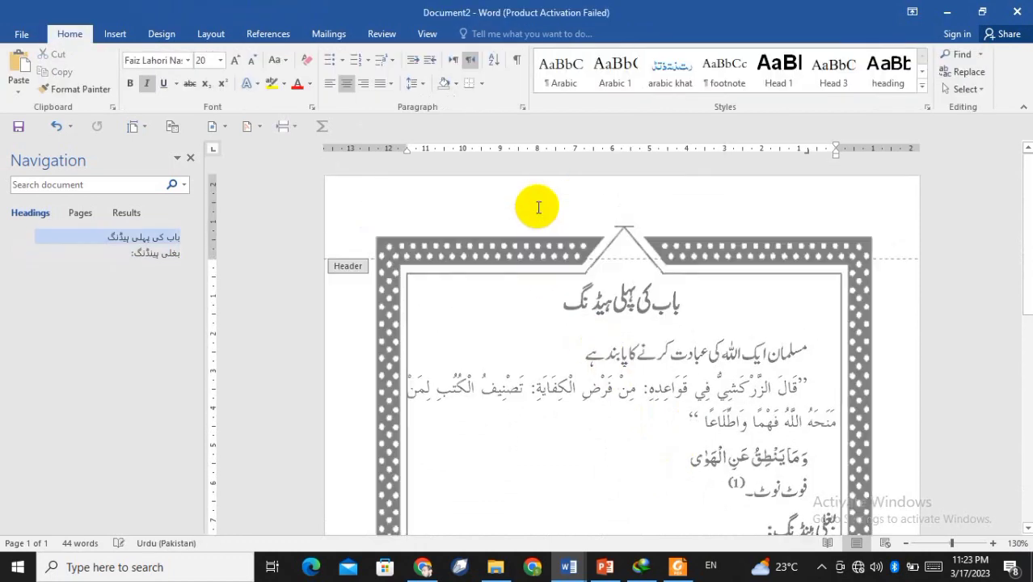
pyautogui.doubleClick(569, 285)
pyautogui.click(574, 260)
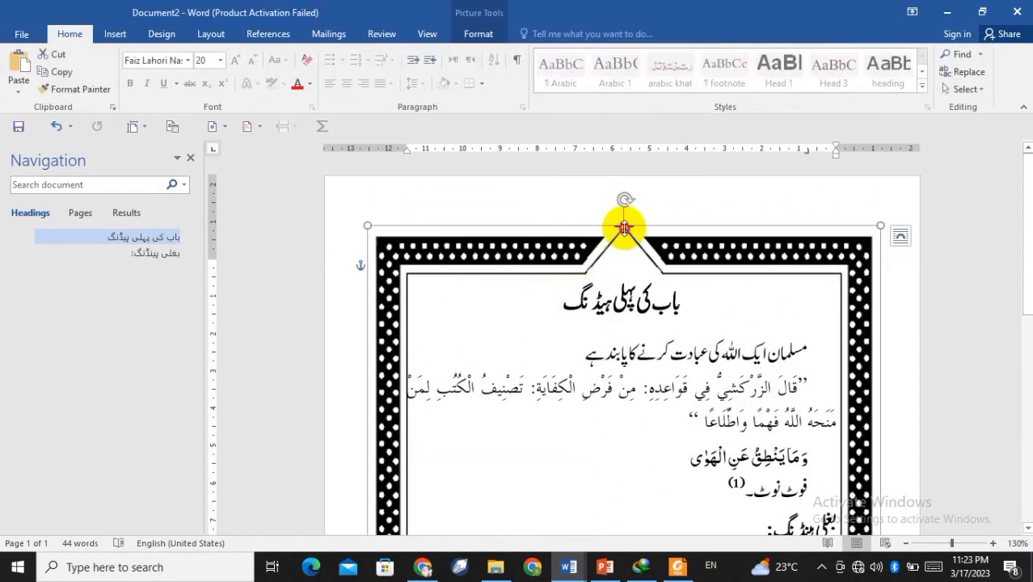
pyautogui.moveTo(624, 228); pyautogui.dragTo(620, 214)
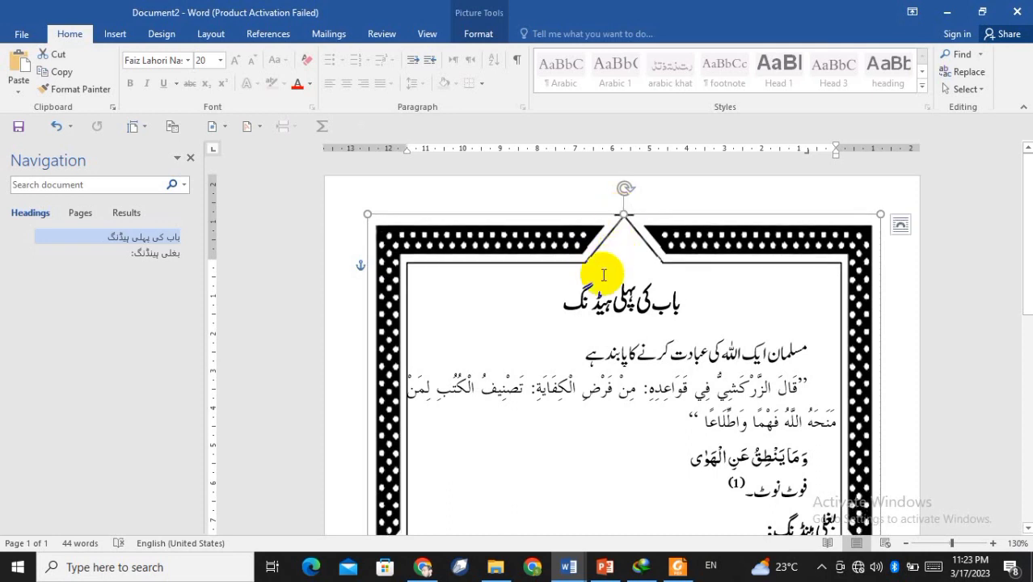
pyautogui.scroll(-3, 668, 272)
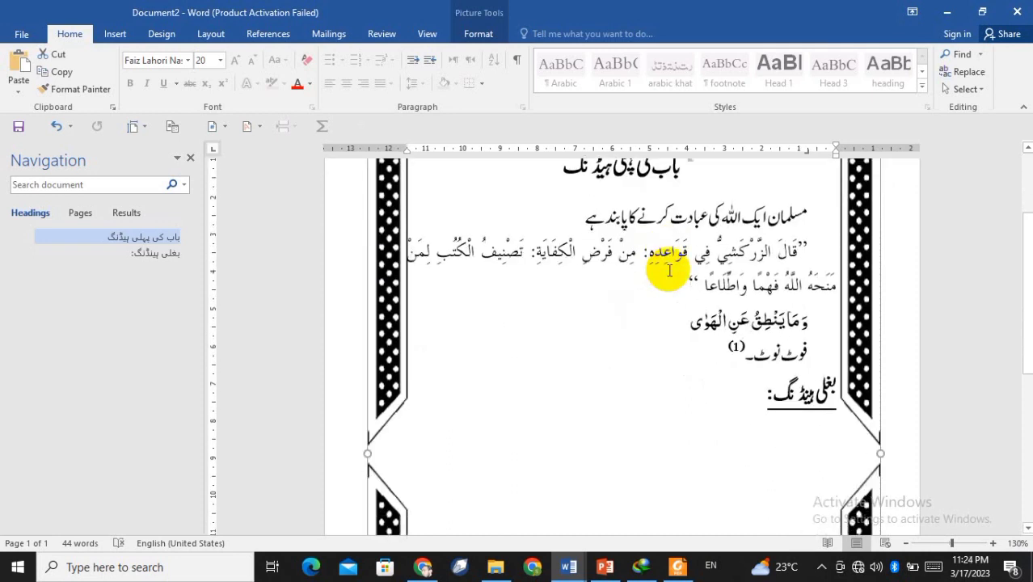
pyautogui.scroll(3, 604, 381)
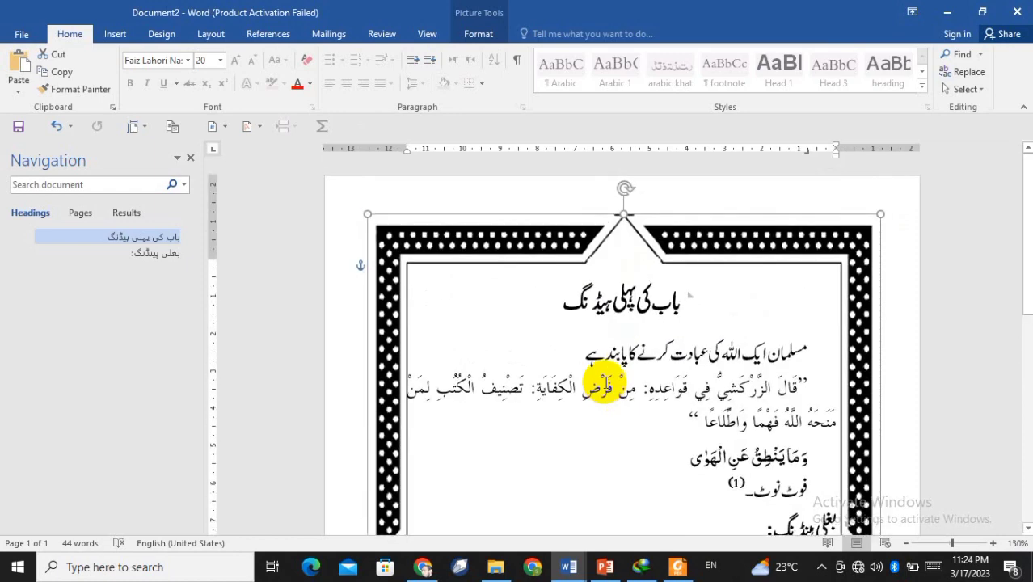
# Step: Widen the frame picture slightly outward on its left side, then deselect it
pyautogui.click(602, 386)
pyautogui.scroll(-10, 604, 364)
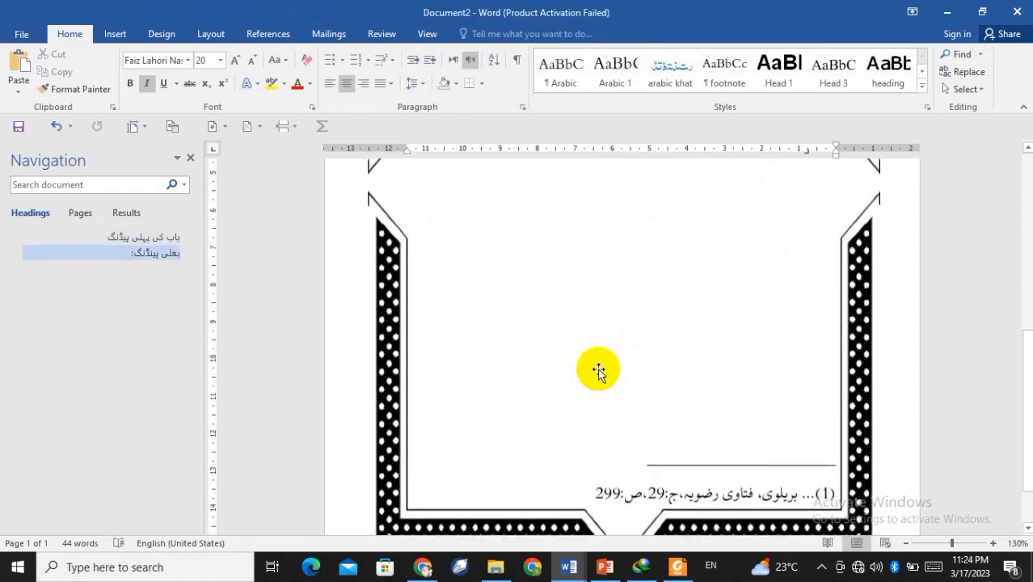
pyautogui.scroll(8, 598, 370)
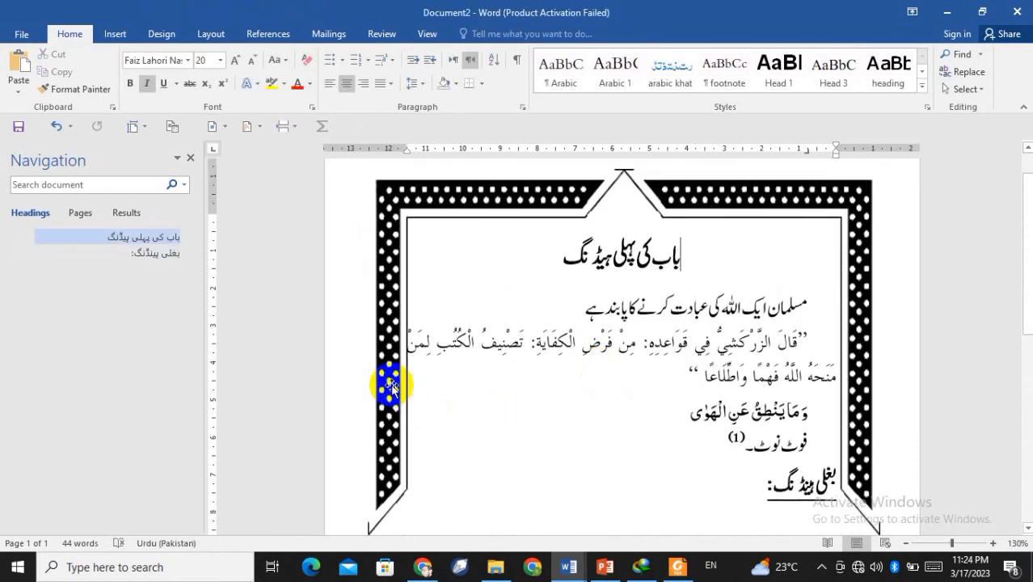
pyautogui.click(391, 386)
pyautogui.scroll(-2, 419, 408)
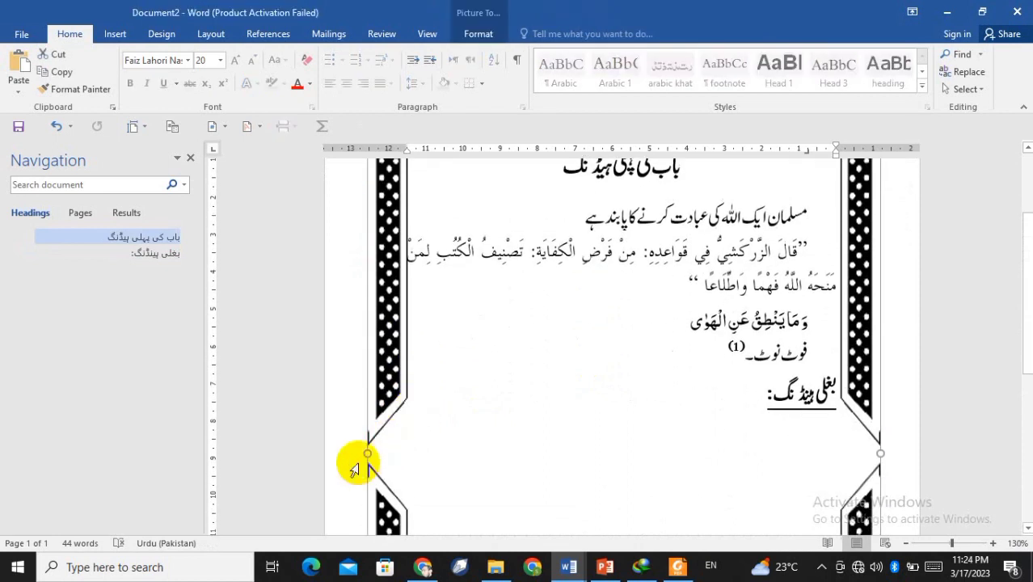
pyautogui.moveTo(367, 455); pyautogui.dragTo(362, 455)
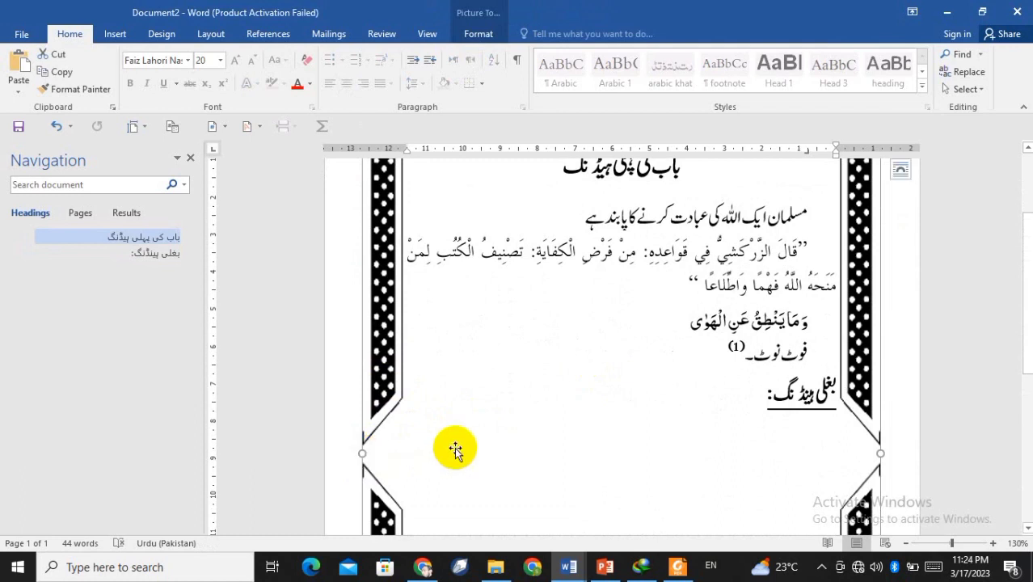
pyautogui.click(575, 283)
pyautogui.scroll(-9, 574, 283)
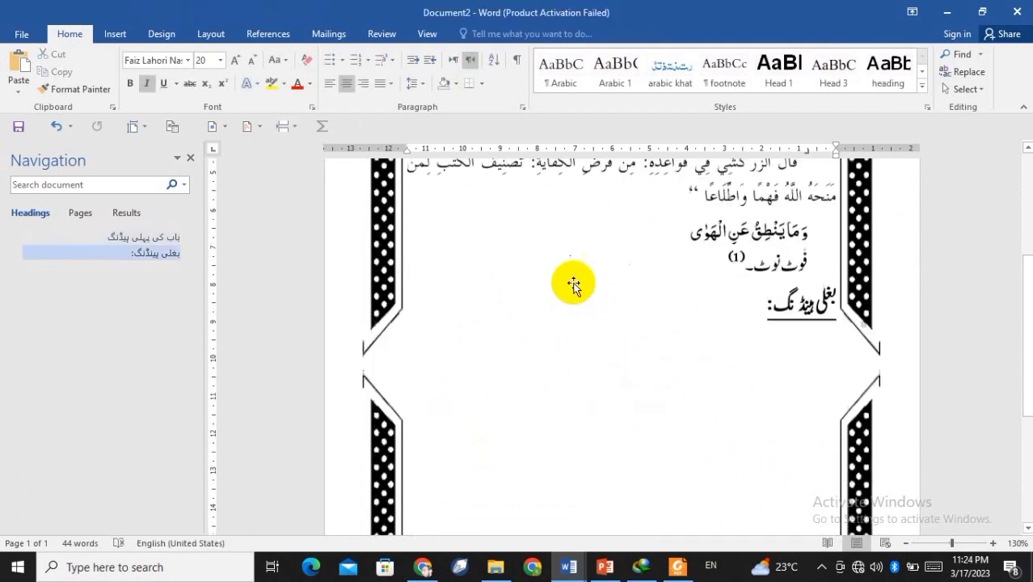
pyautogui.hotkey('ctrl', 'Home')
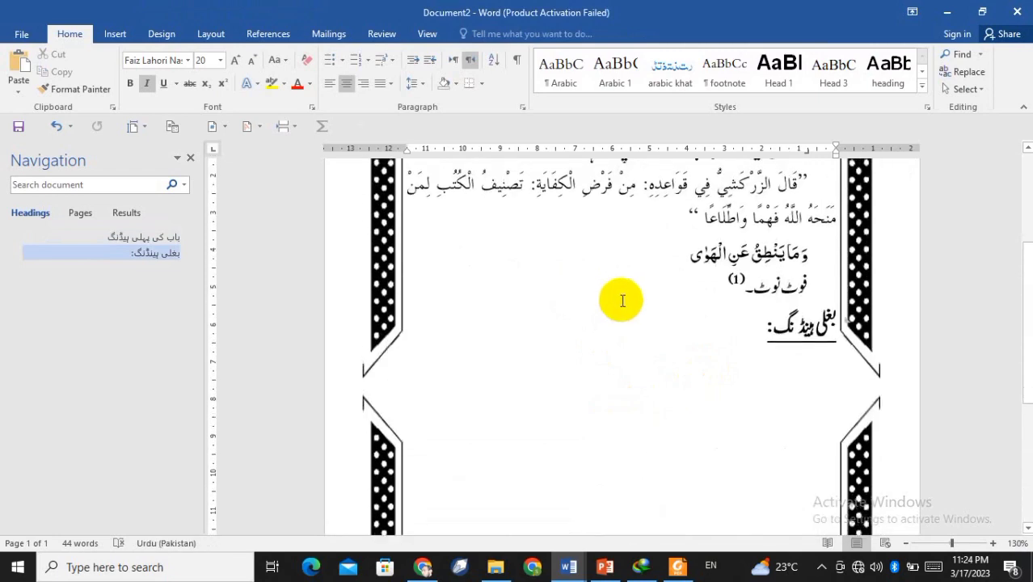
# Step: Insert page breaks after the side heading until the document has 12 pages
pyautogui.click(725, 432)
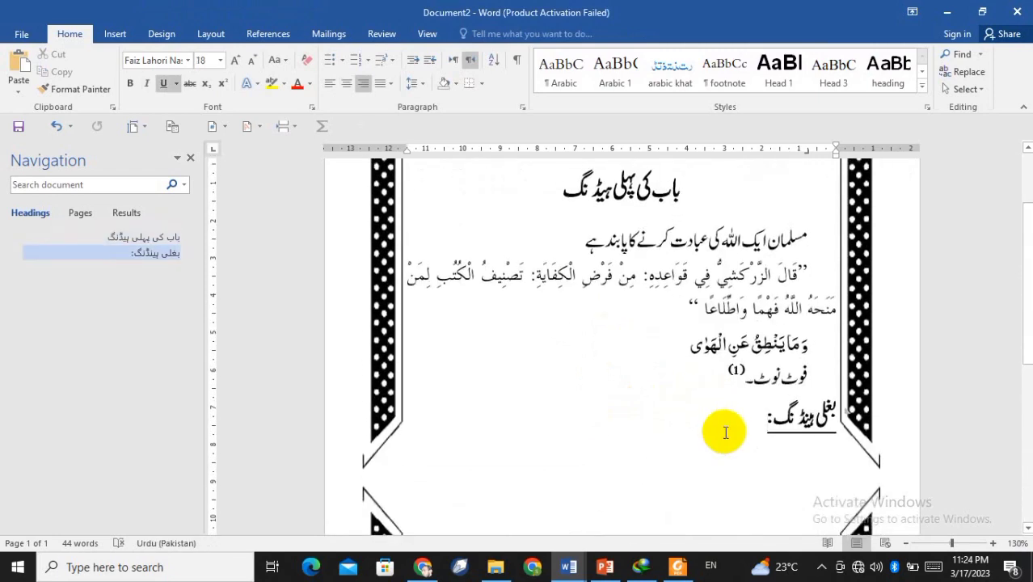
pyautogui.hotkey('ctrl', 'Return')
pyautogui.hotkey('ctrl', 'Return')
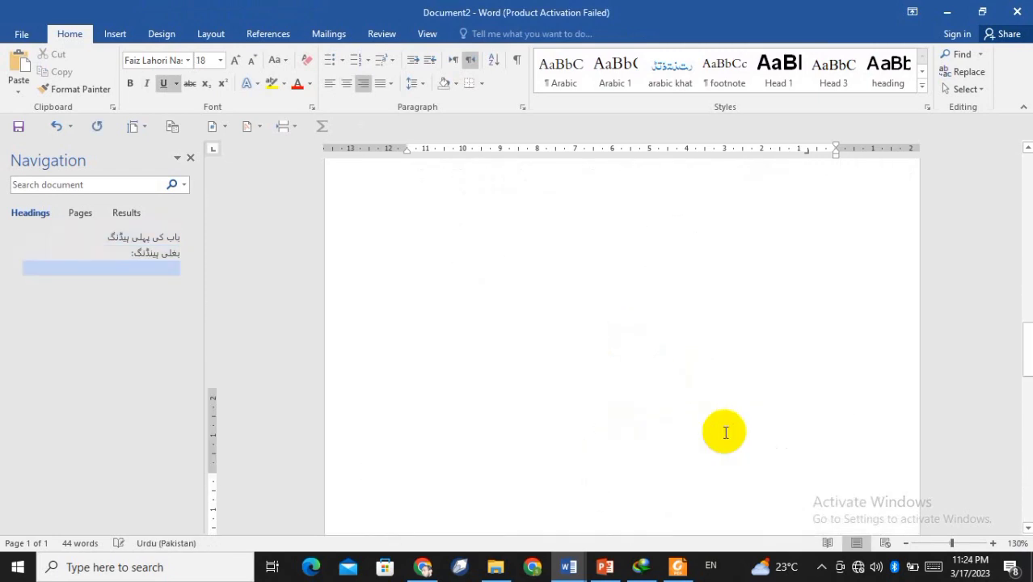
pyautogui.hotkey('ctrl', 'Return')
pyautogui.hotkey('ctrl', 'Return')
pyautogui.hotkey('ctrl', 'Return')
pyautogui.hotkey('ctrl', 'Return')
pyautogui.hotkey('ctrl', 'Return')
pyautogui.hotkey('ctrl', 'Return')
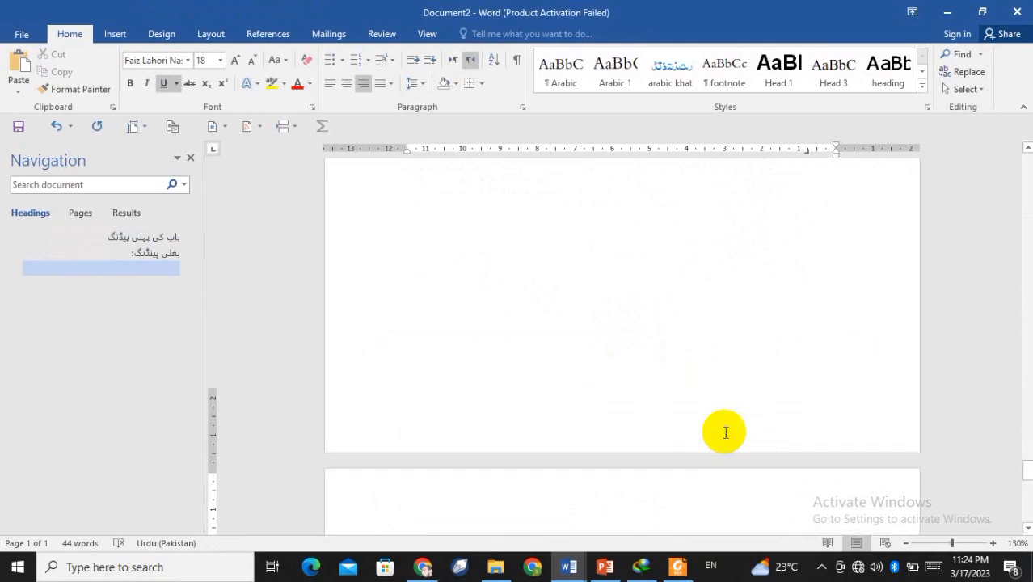
pyautogui.hotkey('ctrl', 'Return')
pyautogui.hotkey('ctrl', 'Return')
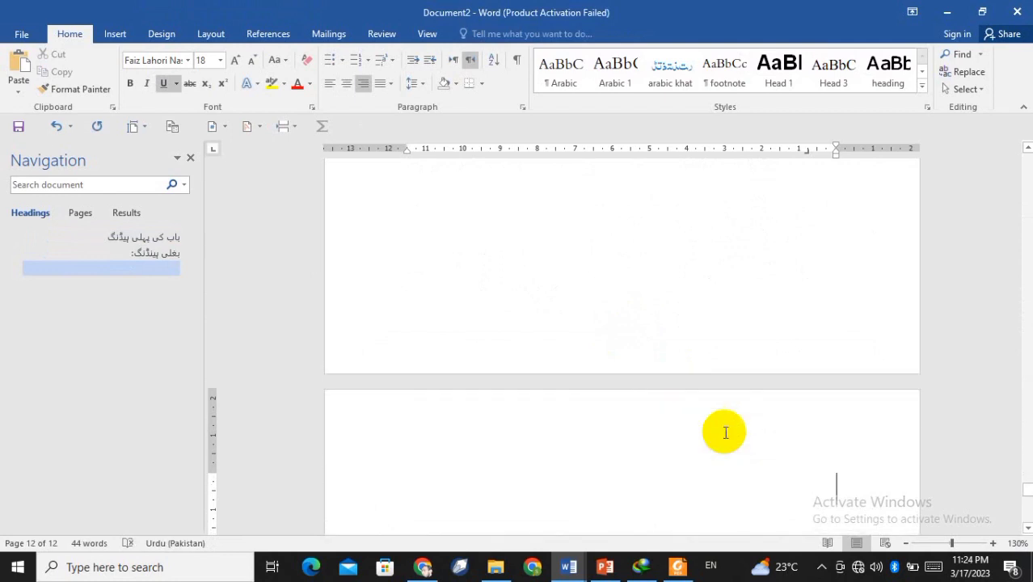
# Step: Return to the first page and look through the added pages to check which ones carry the frame picture
pyautogui.hotkey('ctrl', 'Home')
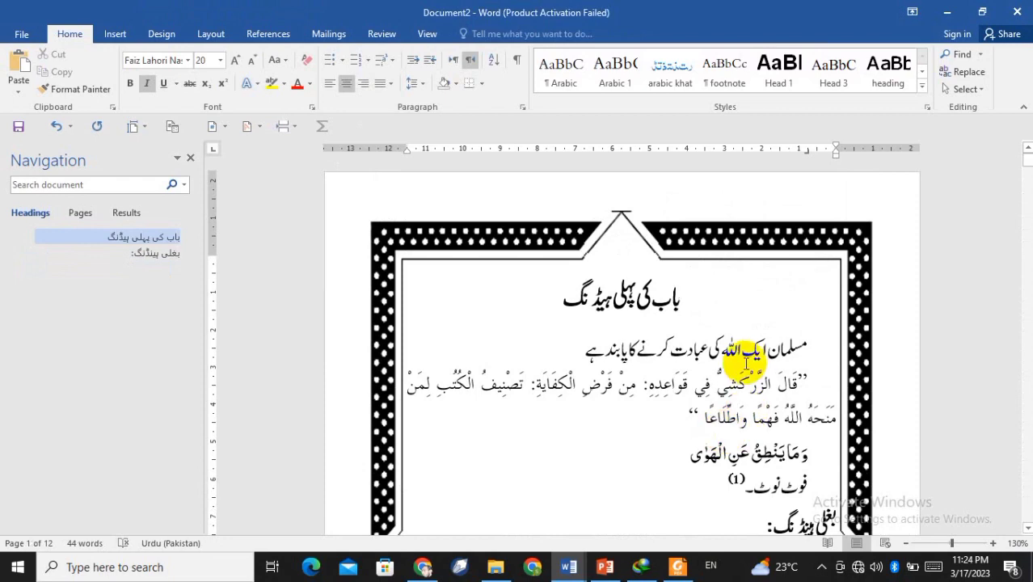
pyautogui.scroll(-10, 681, 372)
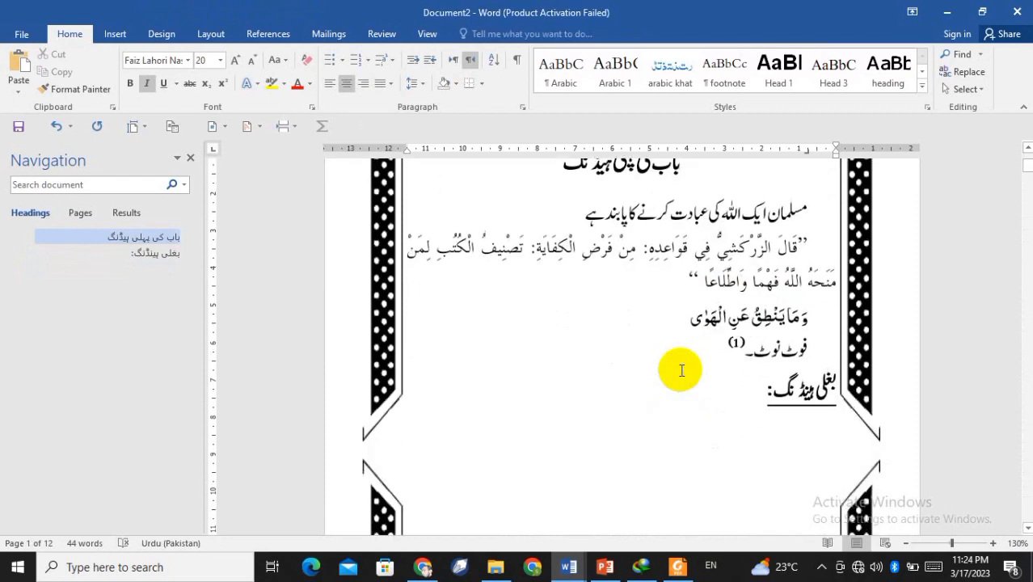
pyautogui.scroll(-5, 681, 370)
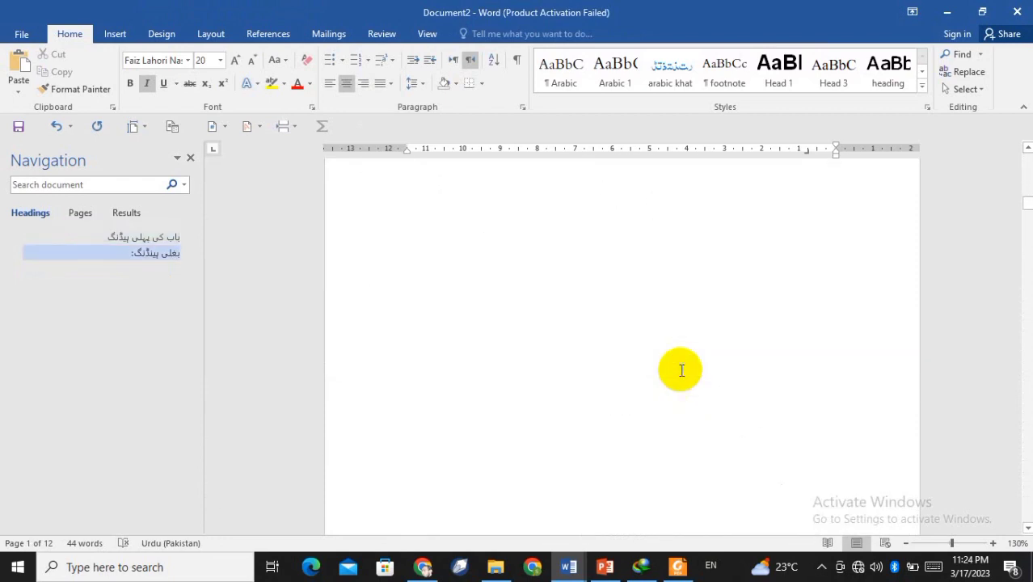
pyautogui.scroll(-15, 682, 372)
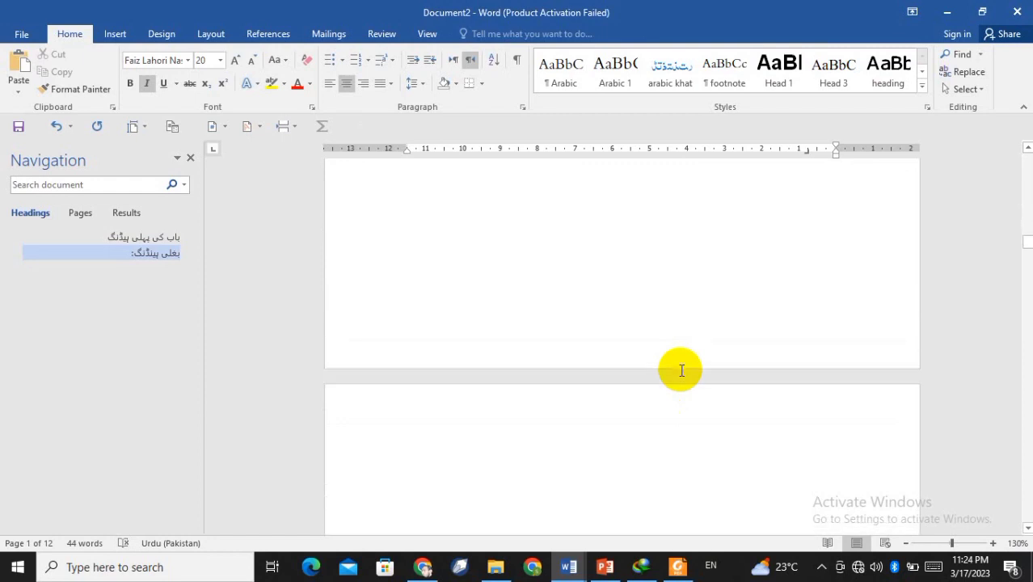
pyautogui.scroll(-15, 681, 372)
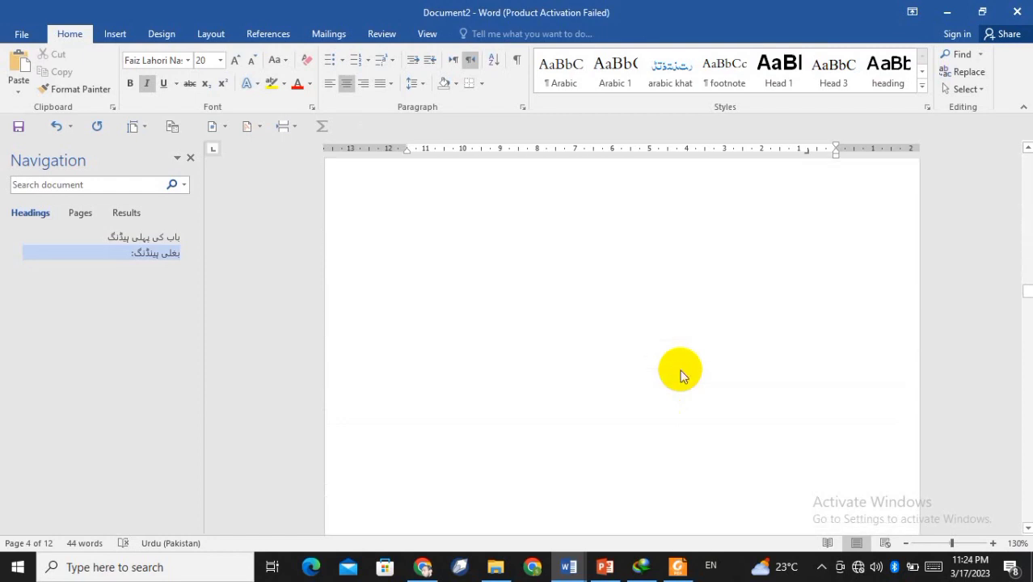
pyautogui.scroll(-5, 681, 372)
pyautogui.scroll(-6, 682, 372)
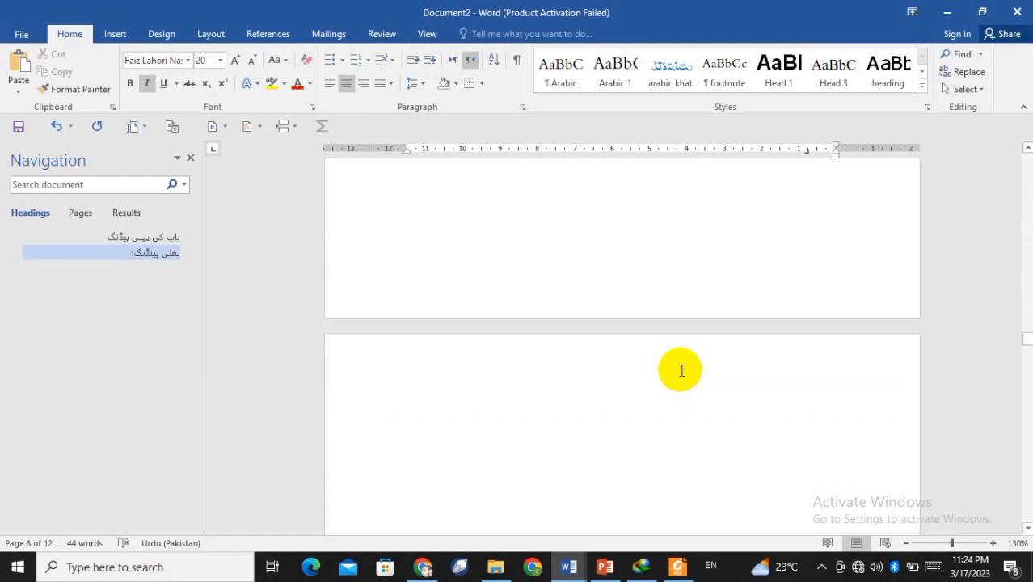
pyautogui.scroll(5, 681, 370)
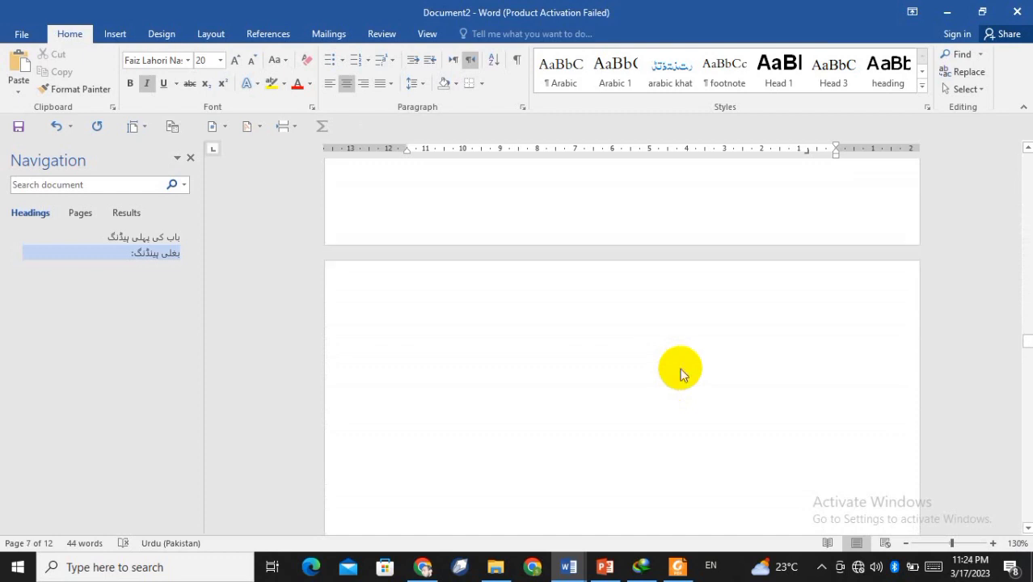
pyautogui.scroll(3, 681, 369)
pyautogui.scroll(3, 681, 368)
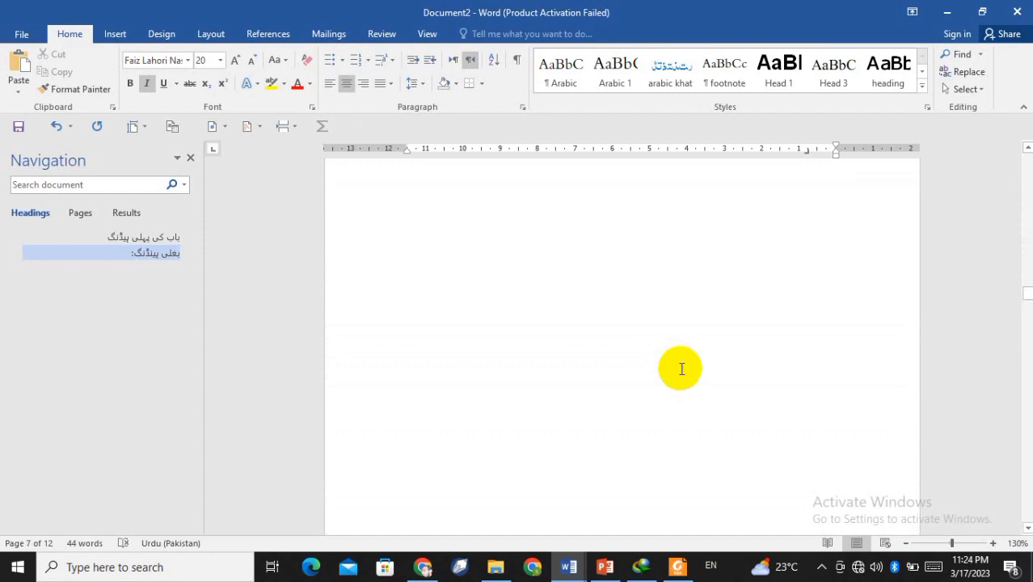
pyautogui.scroll(3, 682, 369)
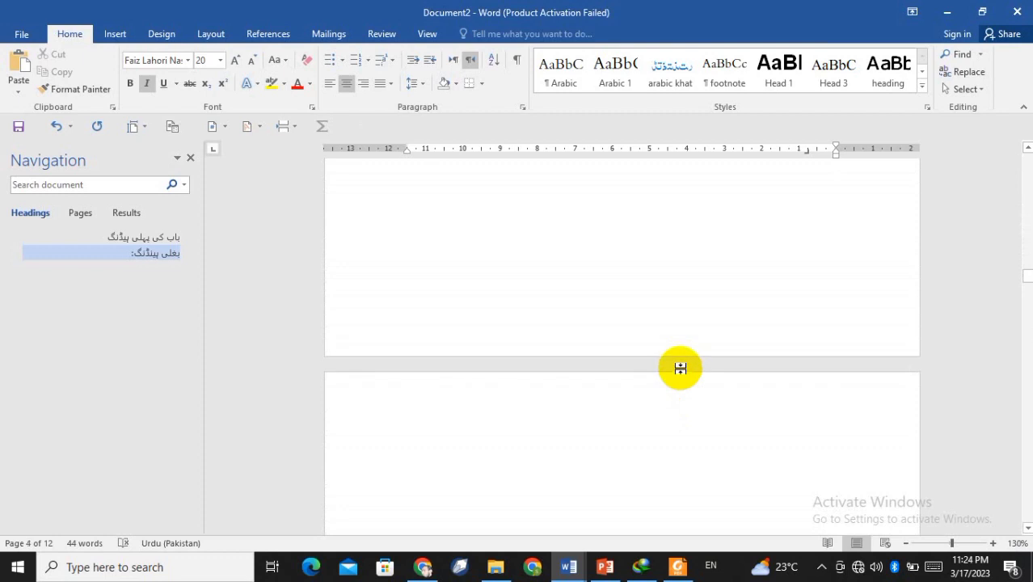
pyautogui.scroll(3, 709, 308)
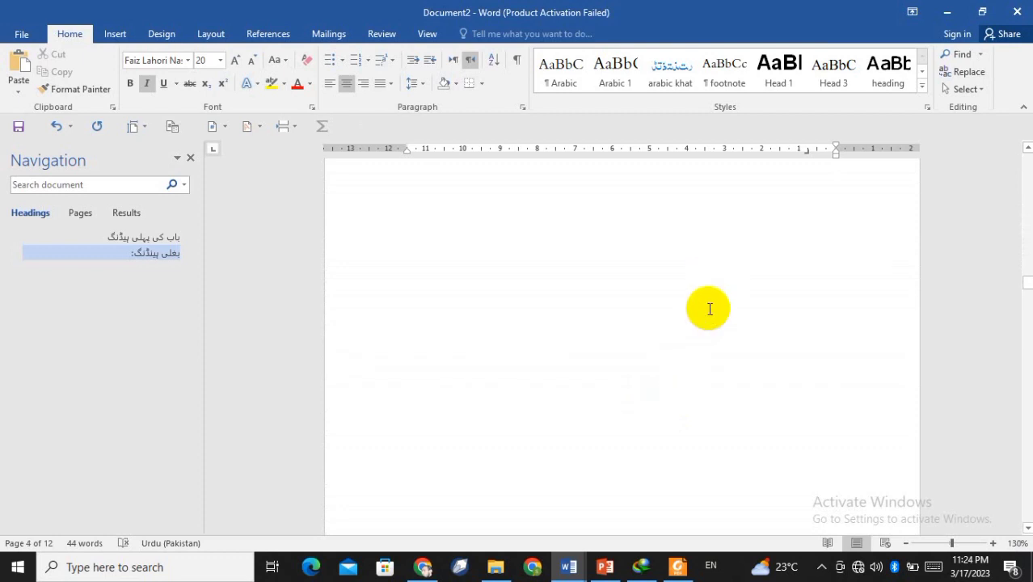
pyautogui.scroll(-10, 709, 309)
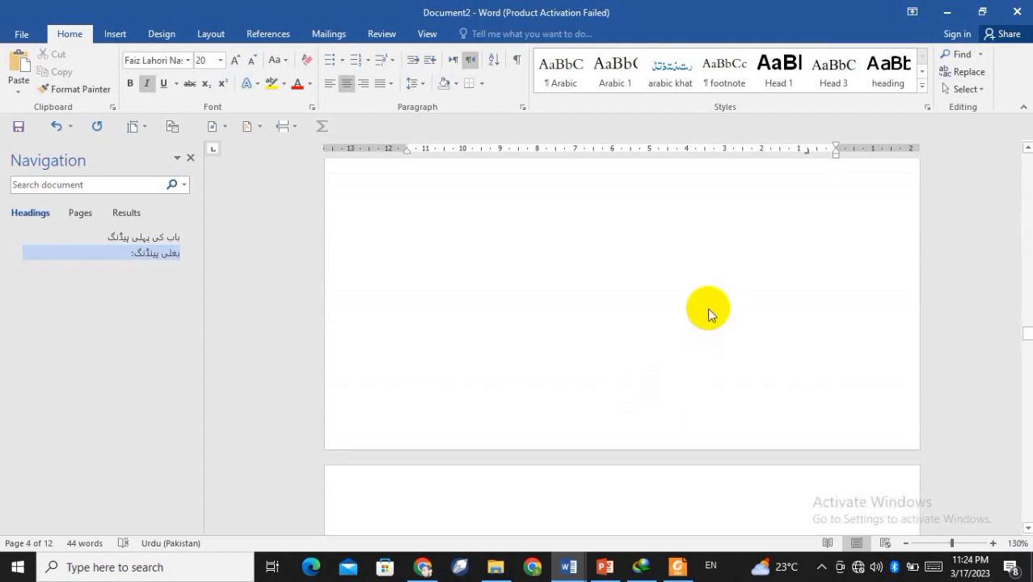
pyautogui.scroll(-15, 707, 315)
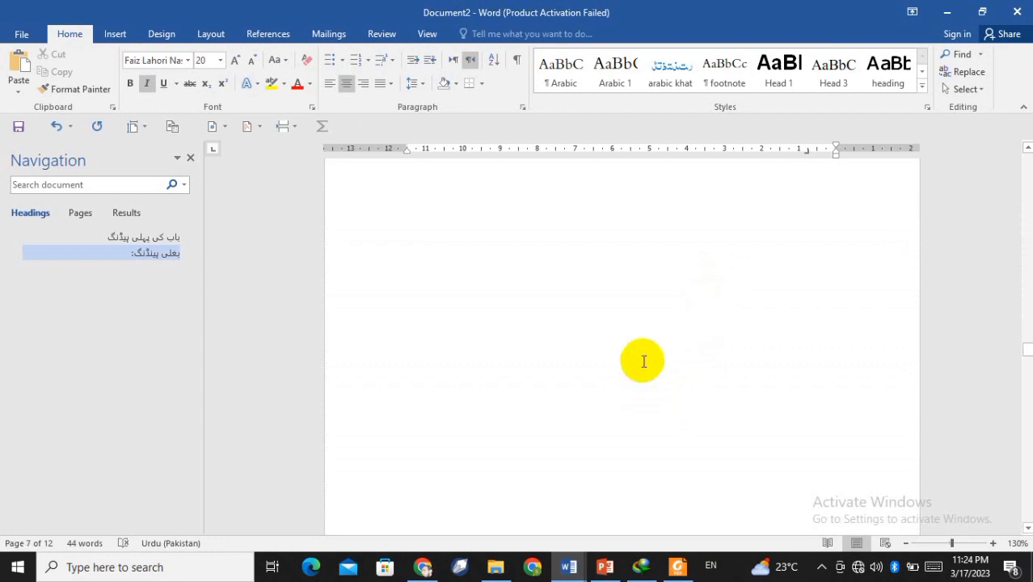
pyautogui.click(715, 325)
pyautogui.click(664, 335)
pyautogui.scroll(3, 666, 336)
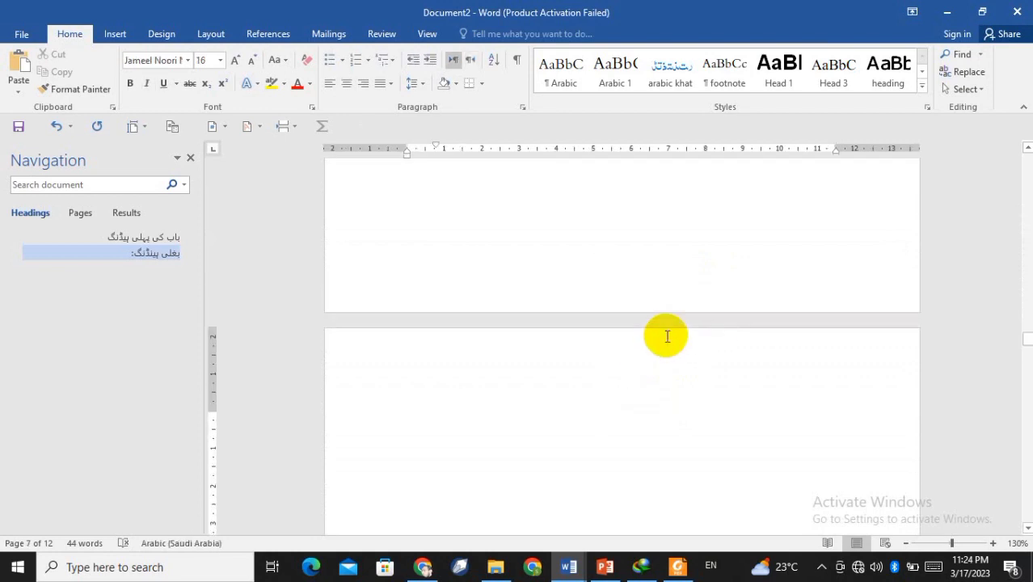
pyautogui.scroll(-10, 667, 337)
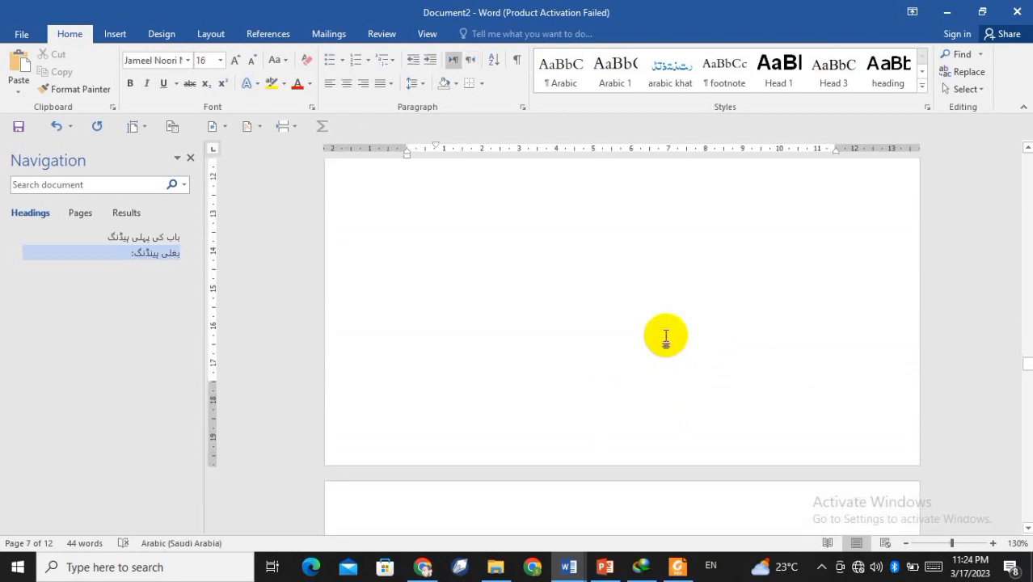
pyautogui.scroll(2, 666, 335)
pyautogui.scroll(-5, 666, 335)
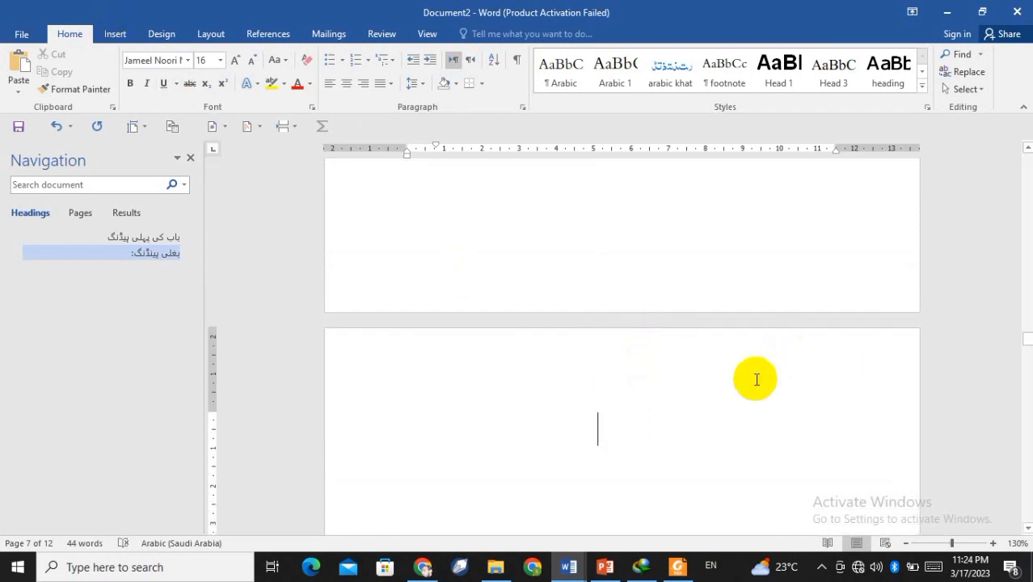
pyautogui.scroll(-2, 702, 363)
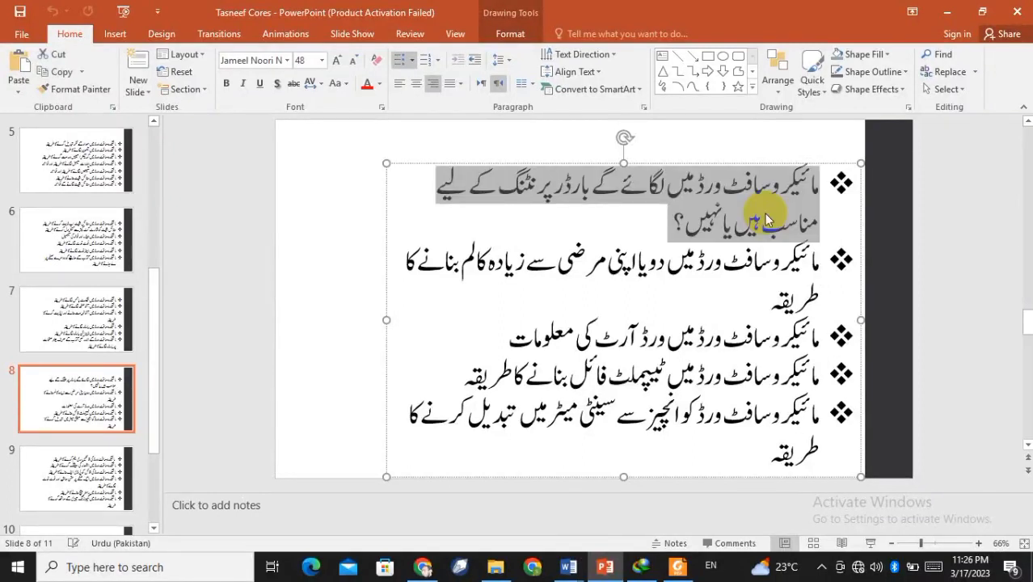
# Step: Deselect the slide's first bullet, then switch to Foxit PDF Reader and examine the decorative frame on the chapter title page
pyautogui.click(767, 217)
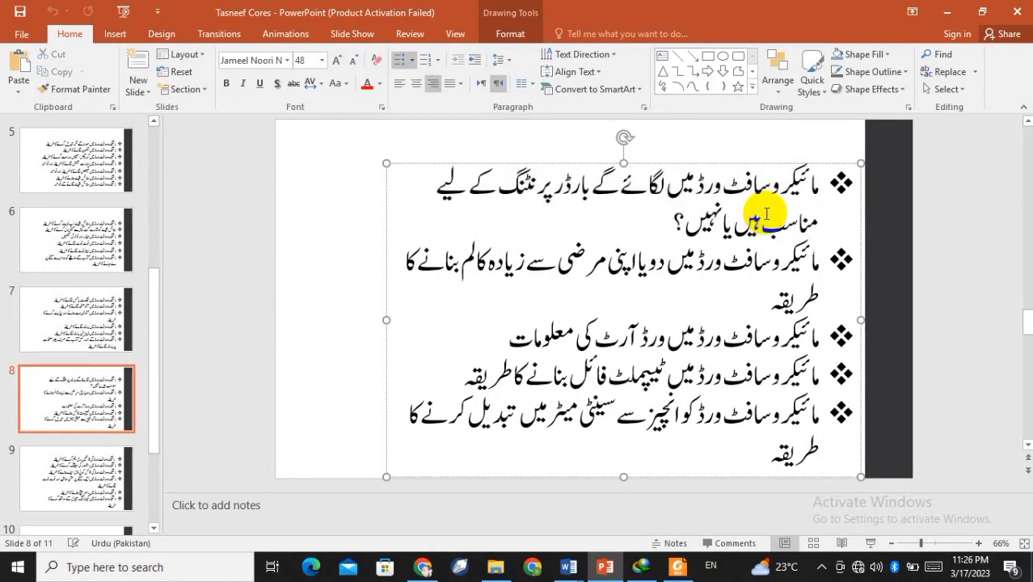
pyautogui.hotkey('alt', 'Tab')
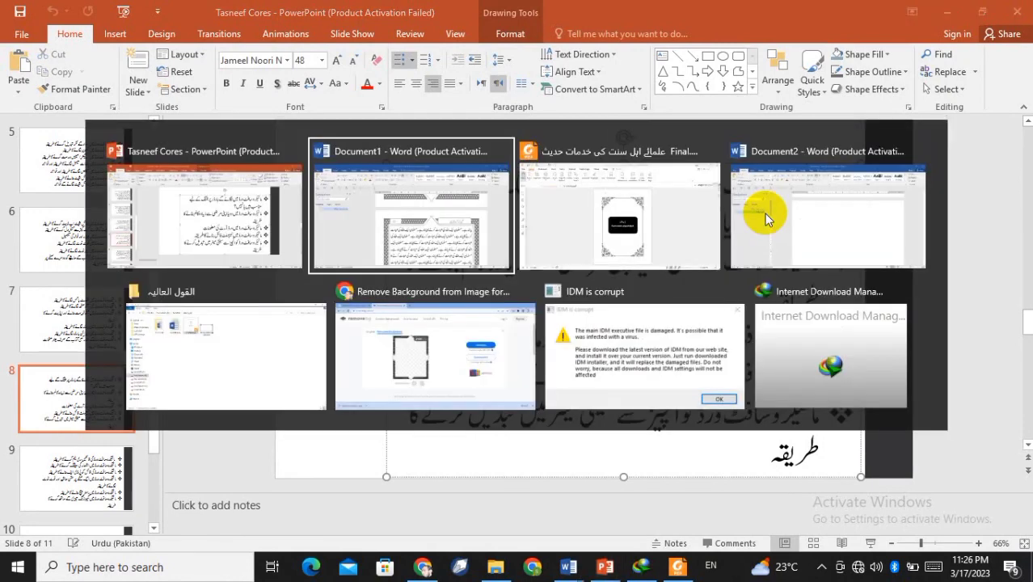
pyautogui.hotkey('alt', 'Tab')
pyautogui.hotkey('alt', 'Tab')
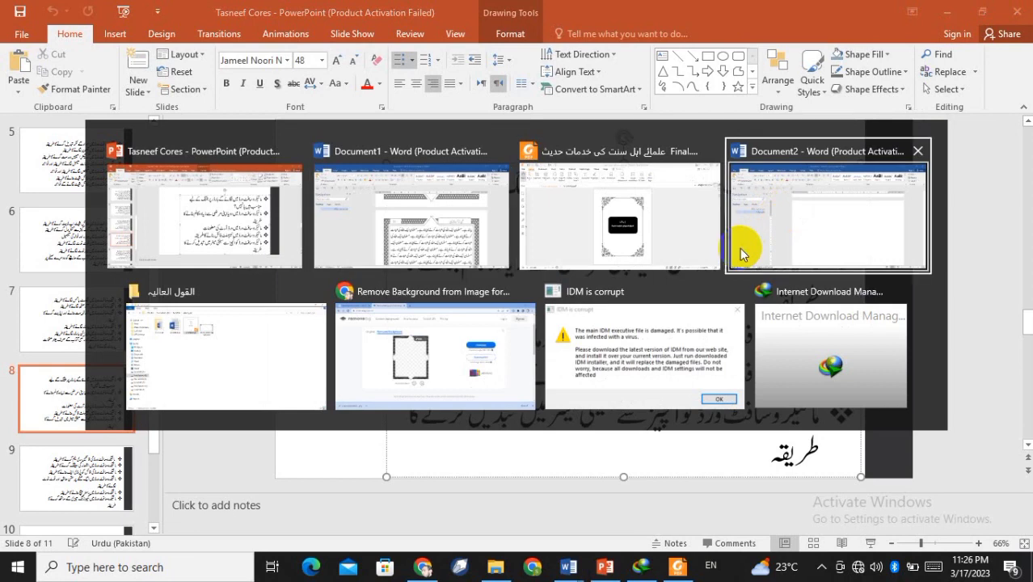
pyautogui.hotkey('alt', 'Tab')
pyautogui.hotkey('alt', 'Tab')
pyautogui.hotkey('alt', 'Tab')
pyautogui.hotkey('alt', 'Tab')
pyautogui.hotkey('alt', 'Tab')
pyautogui.hotkey('alt', 'Tab')
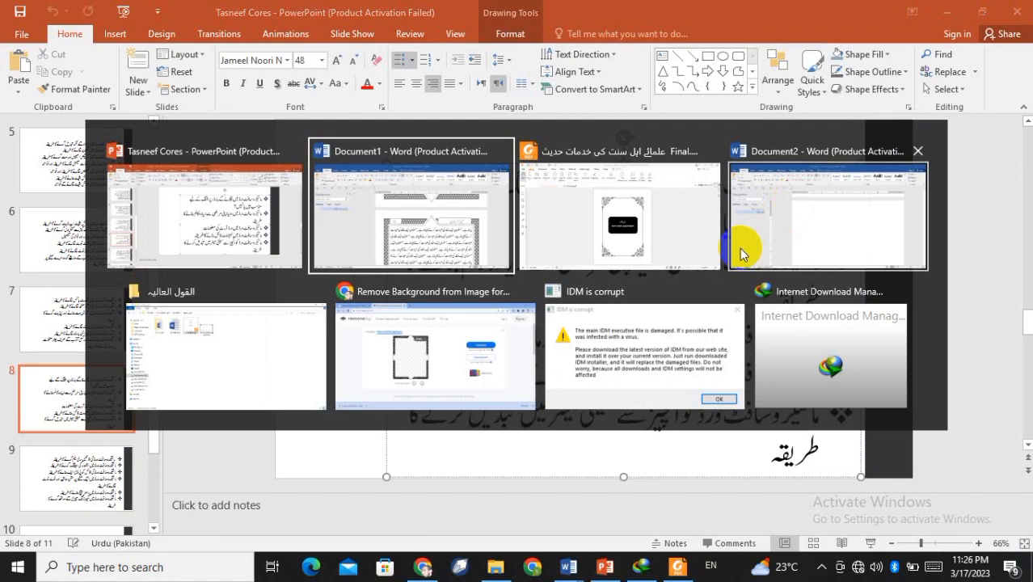
pyautogui.hotkey('alt', 'Tab')
pyautogui.hotkey('alt', 'Tab')
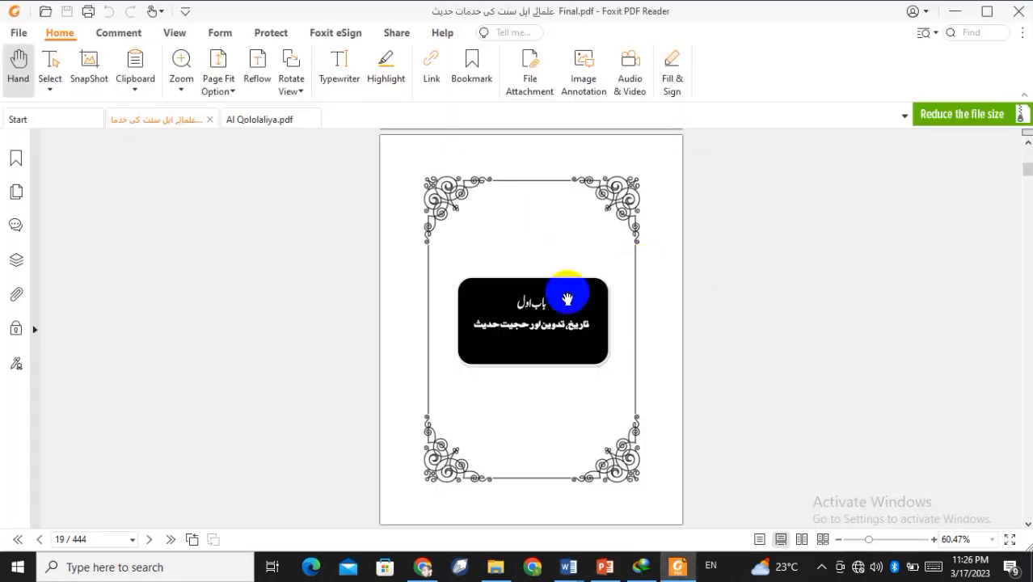
pyautogui.click(481, 313)
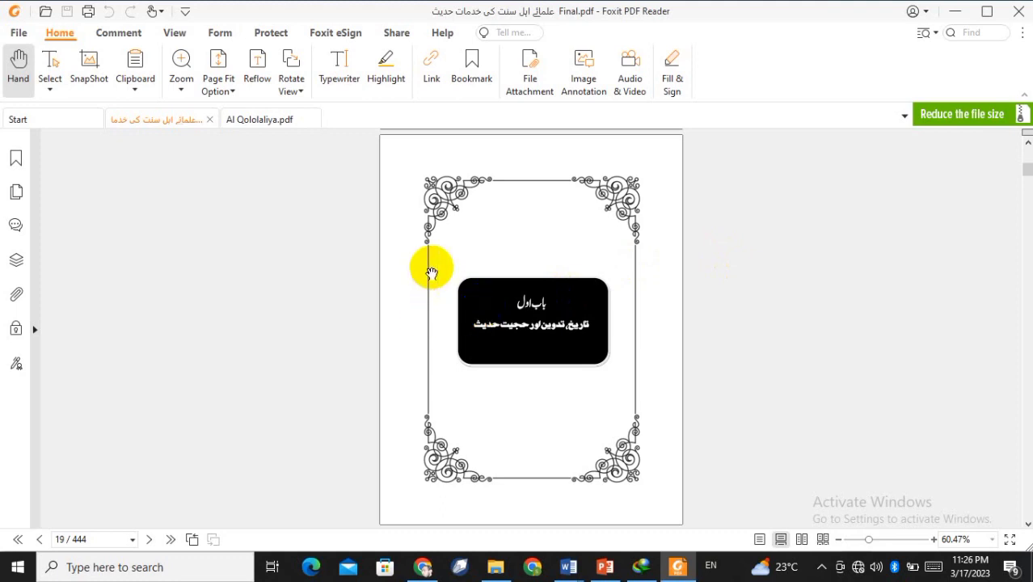
# Step: Switch to Document2 in Word, return to its first page and examine the frame picture at 100% zoom
pyautogui.hotkey('alt', 'Tab')
pyautogui.hotkey('alt', 'Tab')
pyautogui.hotkey('alt', 'Tab')
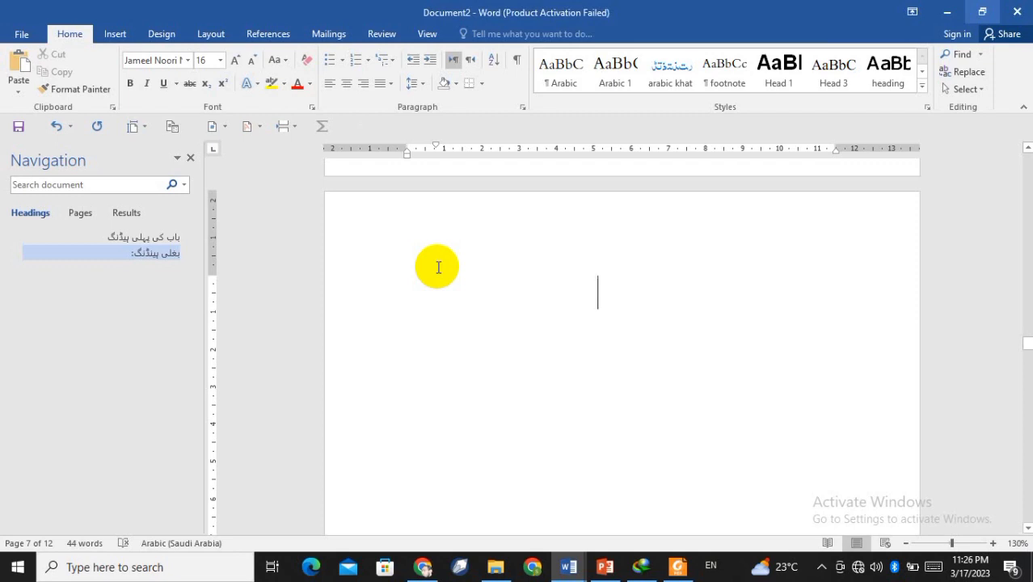
pyautogui.hotkey('ctrl', 'Home')
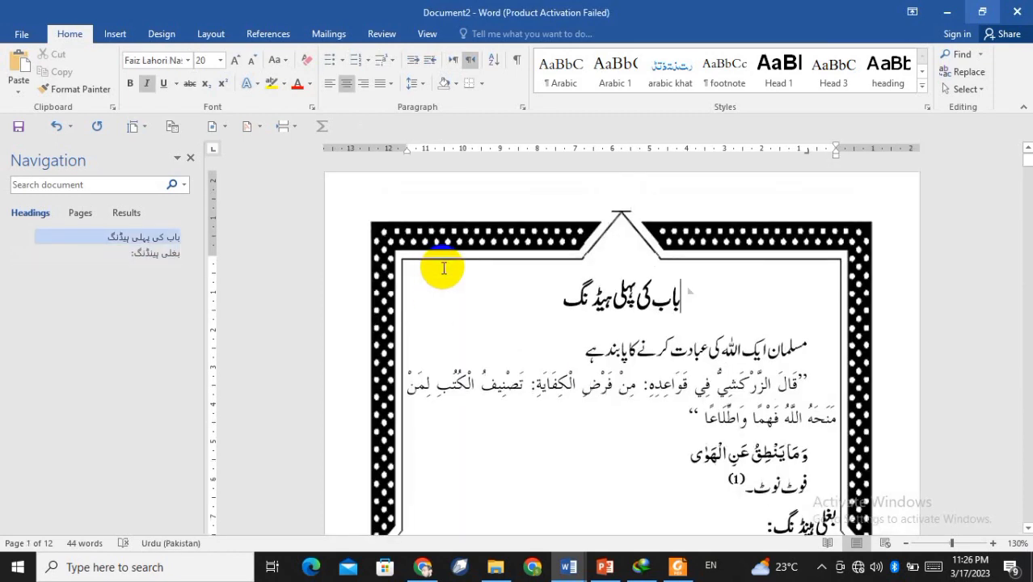
pyautogui.scroll(-2, 595, 365)
pyautogui.scroll(2, 595, 365)
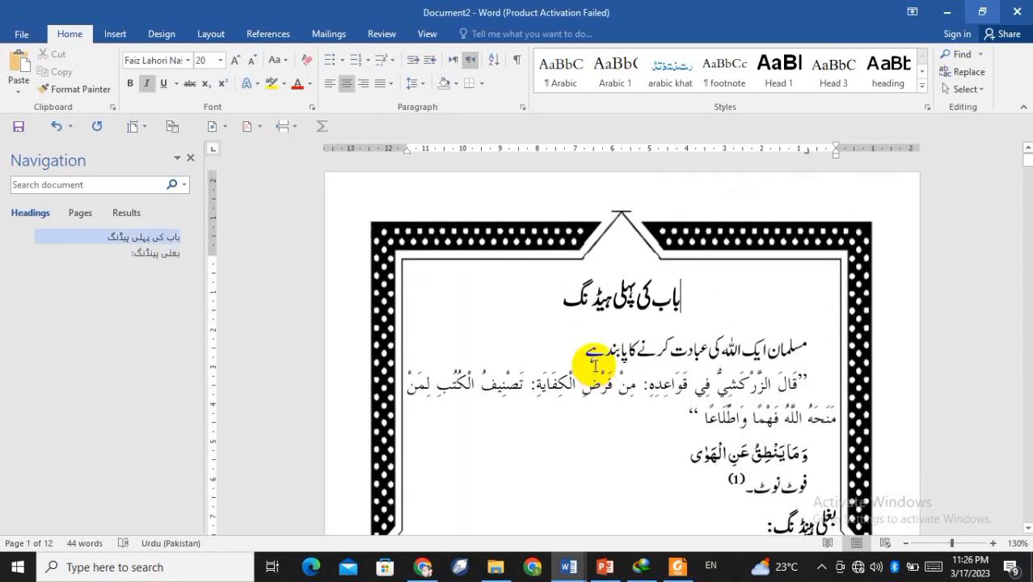
pyautogui.scroll(-1, 596, 366)
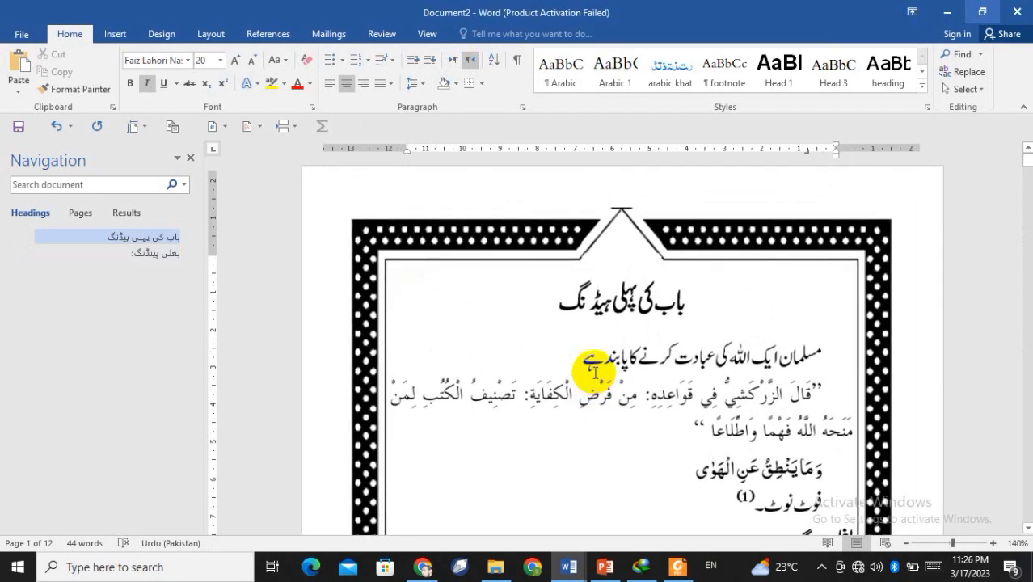
pyautogui.scroll(-2, 596, 368)
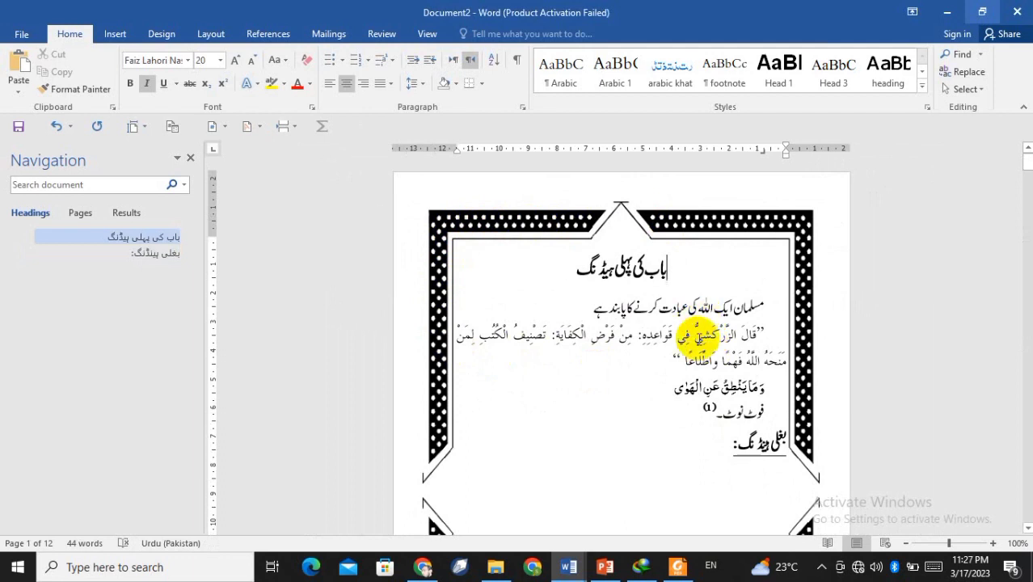
pyautogui.scroll(-1, 688, 356)
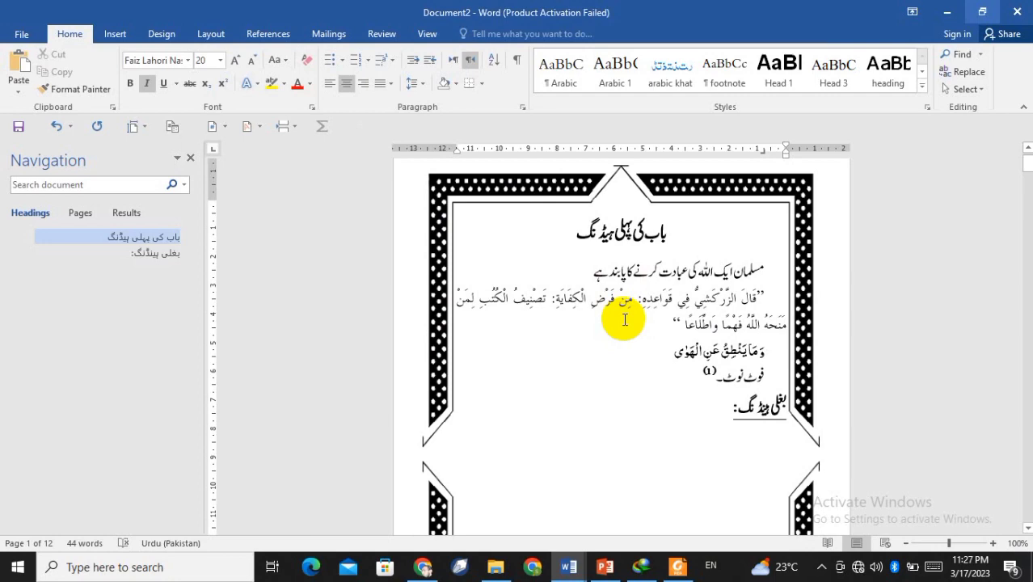
# Step: Switch to Document1 in Word and examine the grey border and header boxes on the page numbered 19
pyautogui.hotkey('alt', 'Tab')
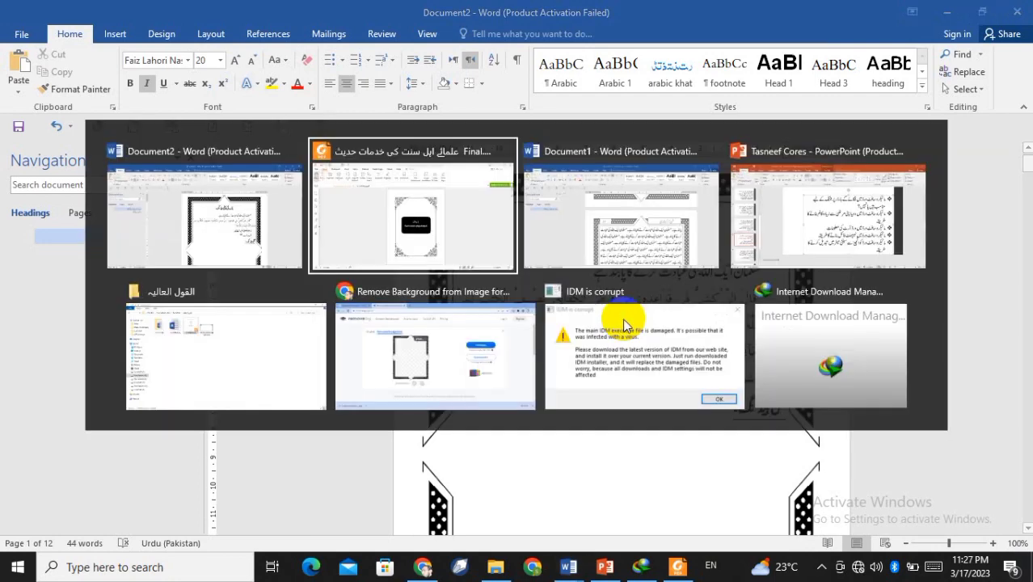
pyautogui.hotkey('alt', 'Tab')
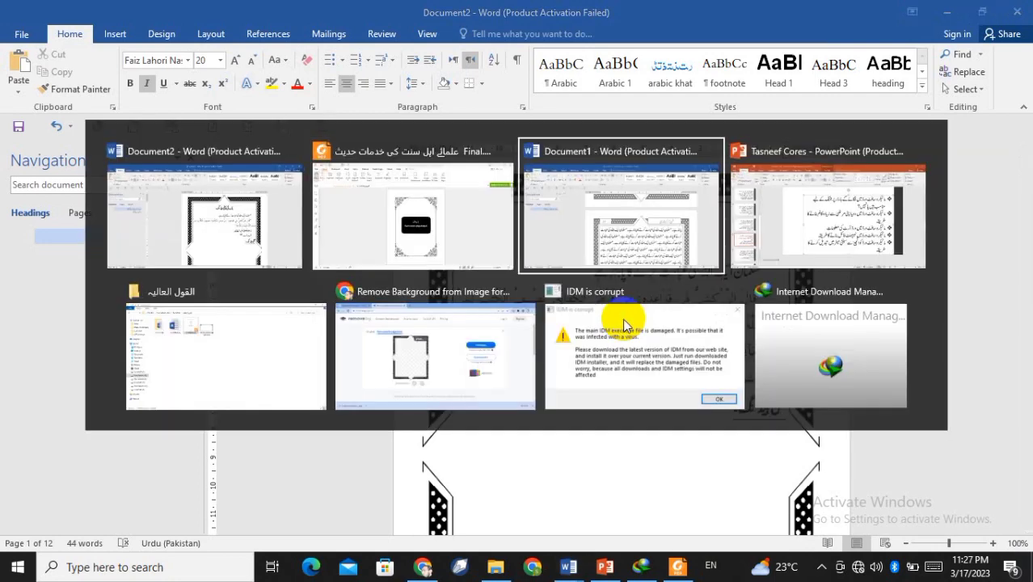
pyautogui.scroll(-15, 616, 322)
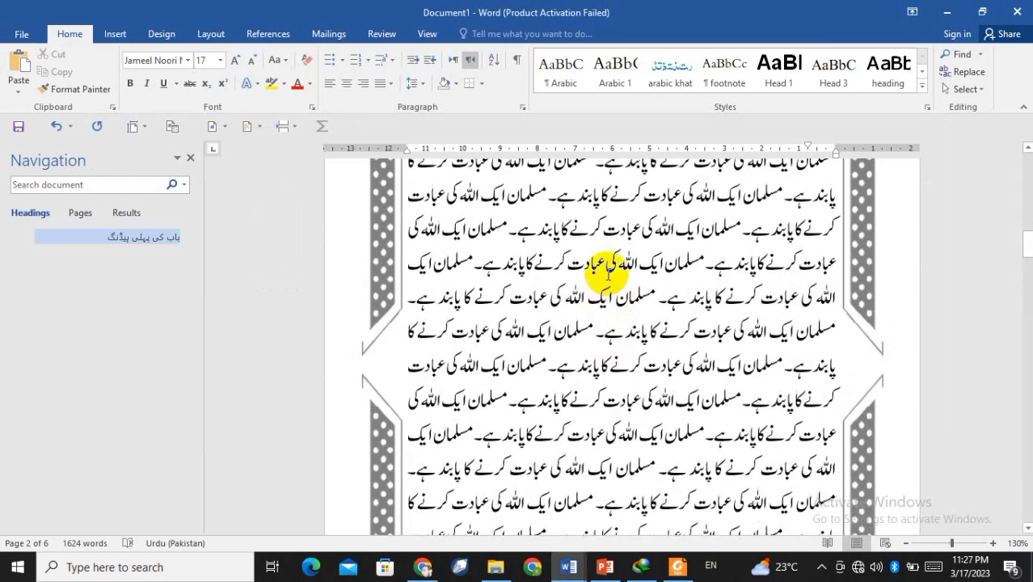
pyautogui.scroll(5, 608, 273)
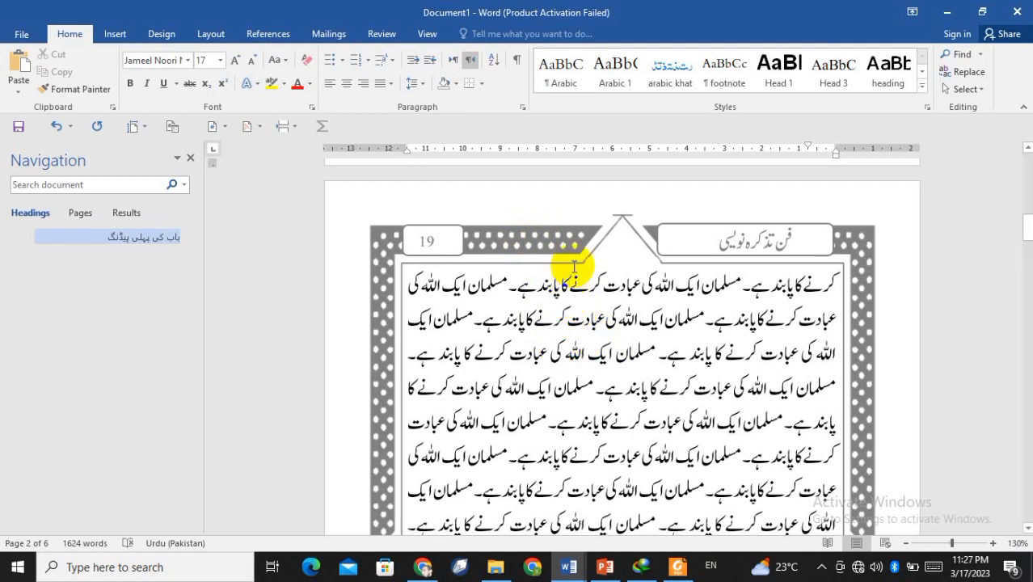
pyautogui.doubleClick(594, 350)
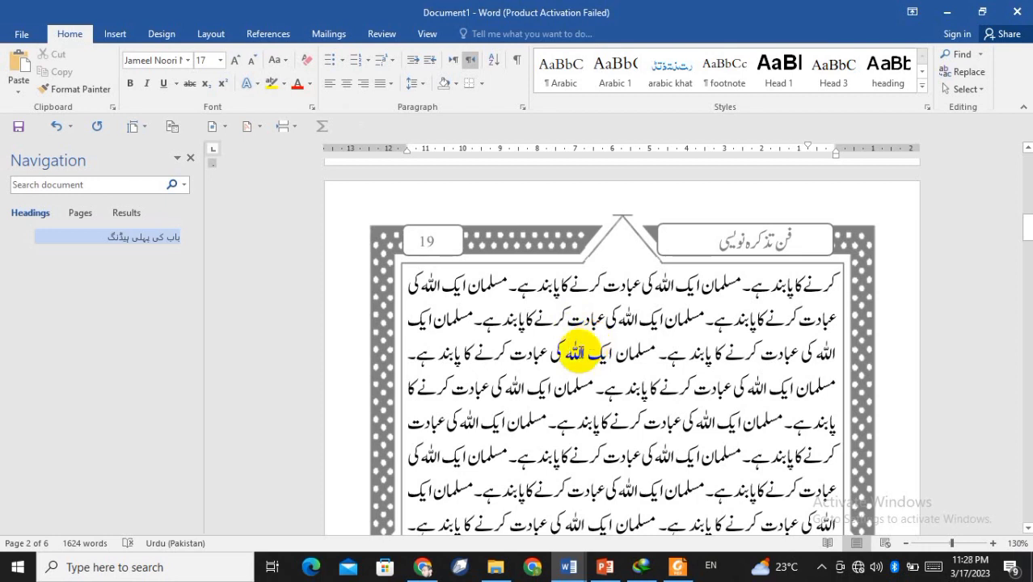
pyautogui.doubleClick(629, 354)
pyautogui.doubleClick(639, 350)
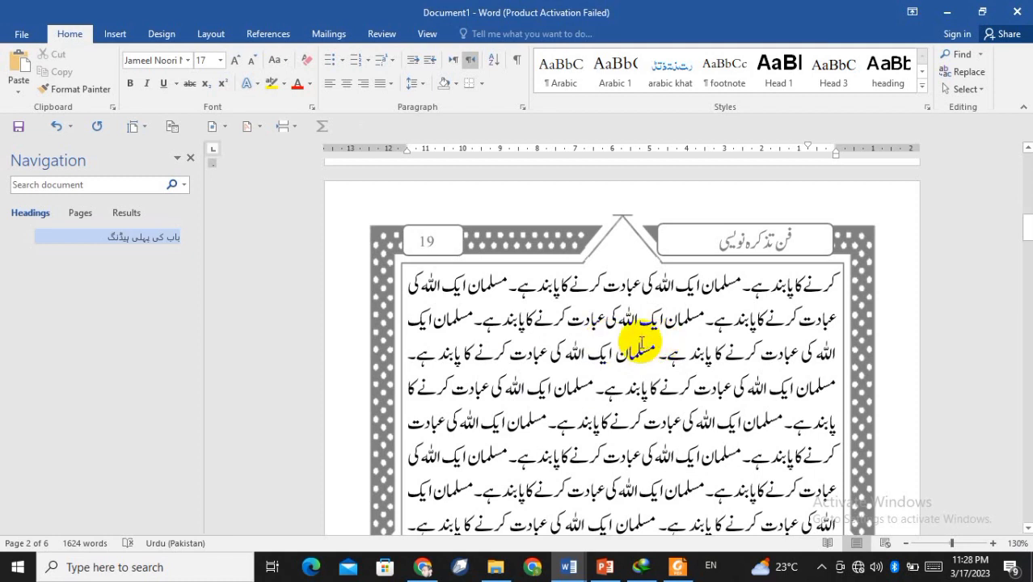
pyautogui.doubleClick(651, 320)
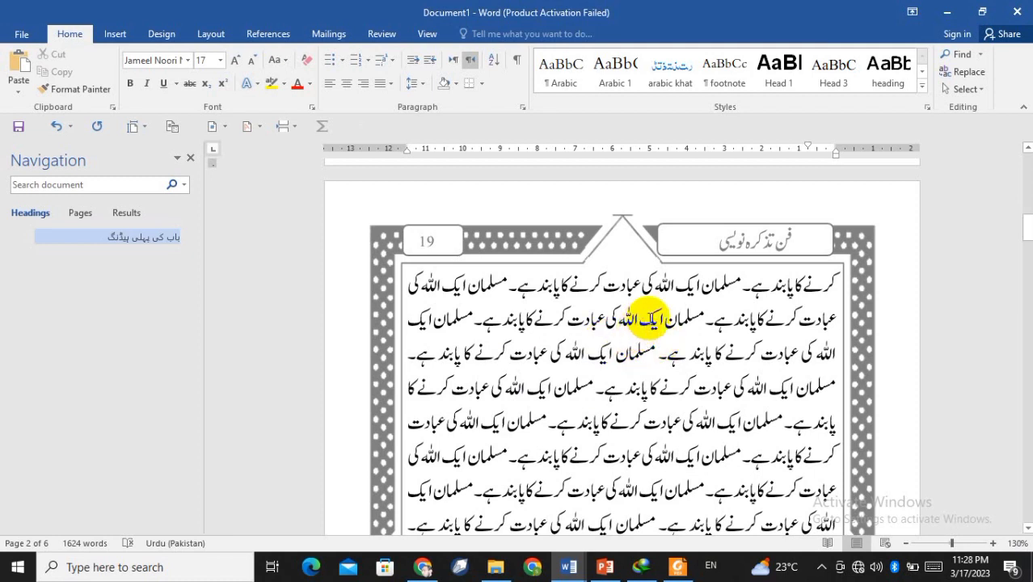
# Step: Look through the following text pages of Document1 to examine how the grey border fits around the text
pyautogui.scroll(-4, 650, 320)
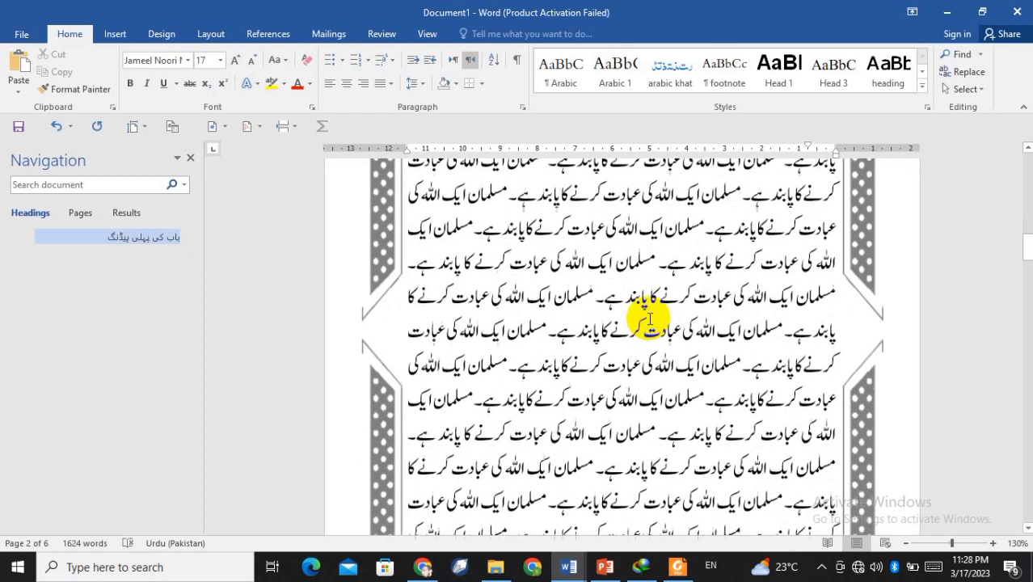
pyautogui.scroll(-5, 651, 319)
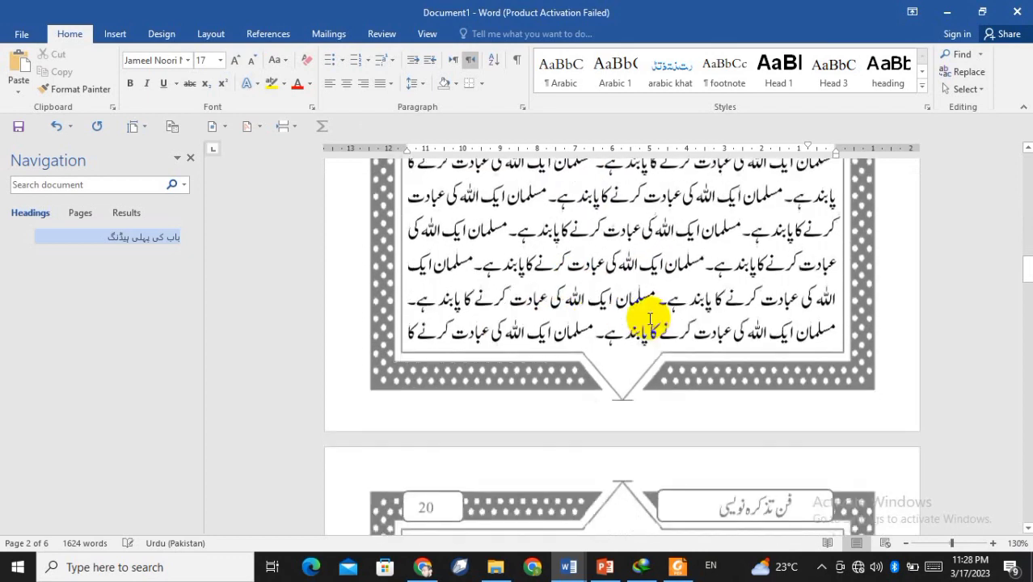
pyautogui.scroll(-3, 651, 319)
pyautogui.scroll(-3, 650, 320)
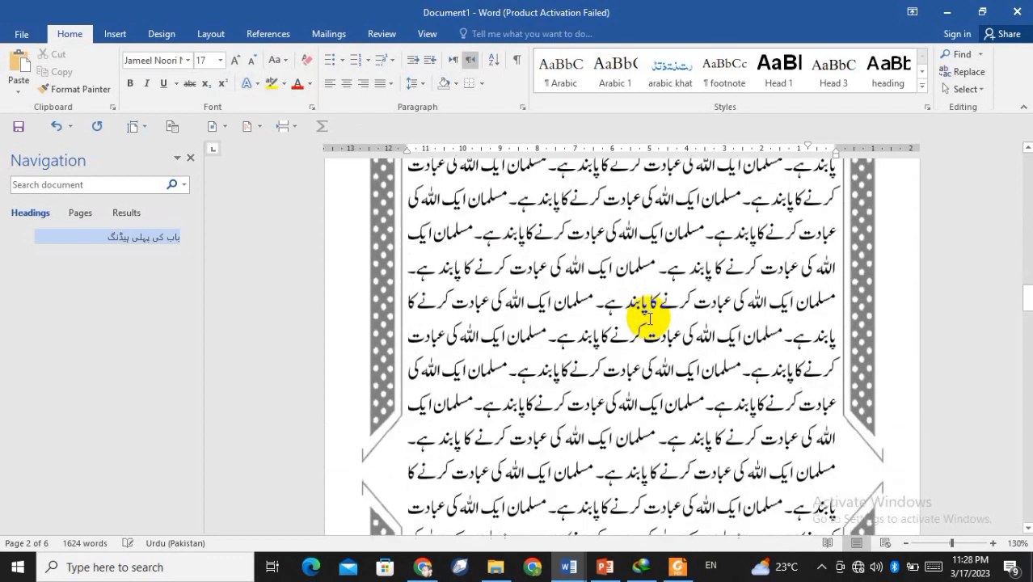
pyautogui.scroll(-2, 650, 319)
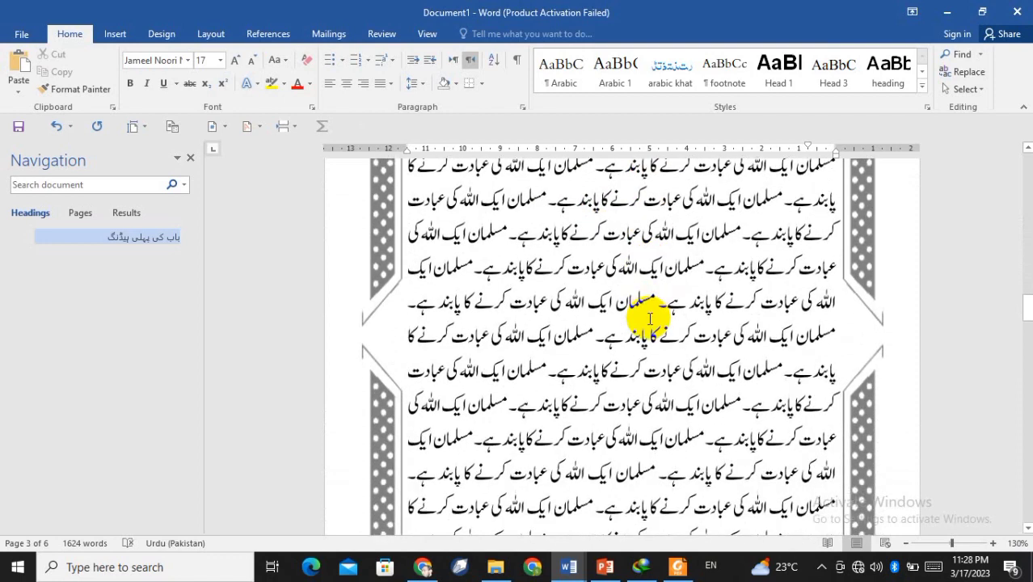
pyautogui.scroll(-3, 650, 320)
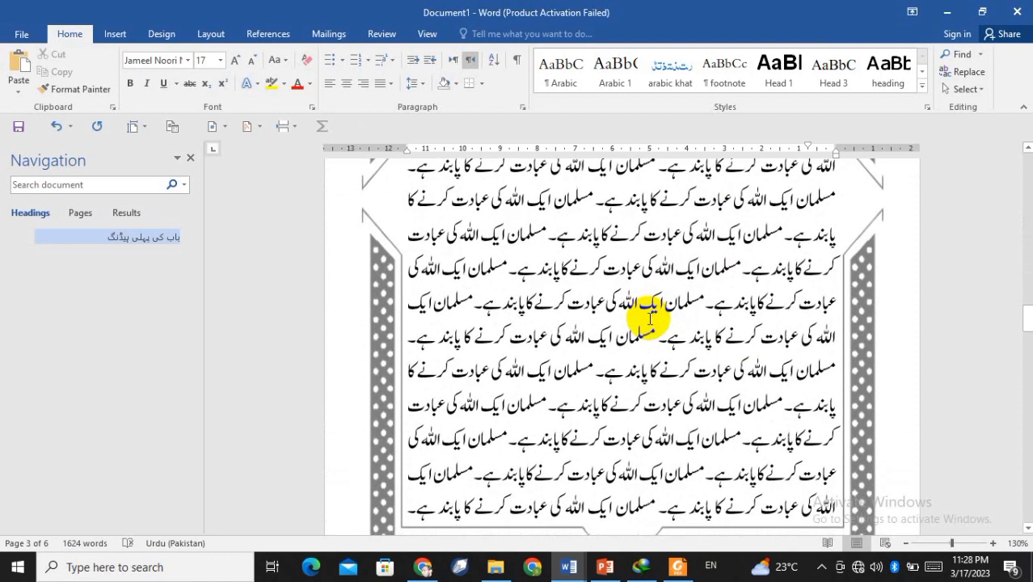
pyautogui.scroll(-3, 650, 317)
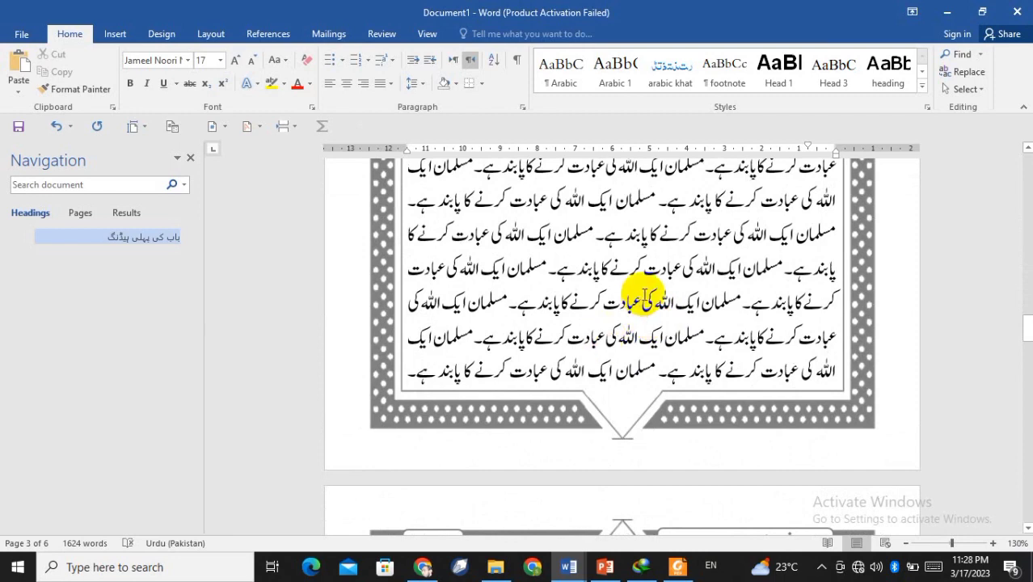
pyautogui.scroll(8, 644, 295)
pyautogui.scroll(2, 644, 295)
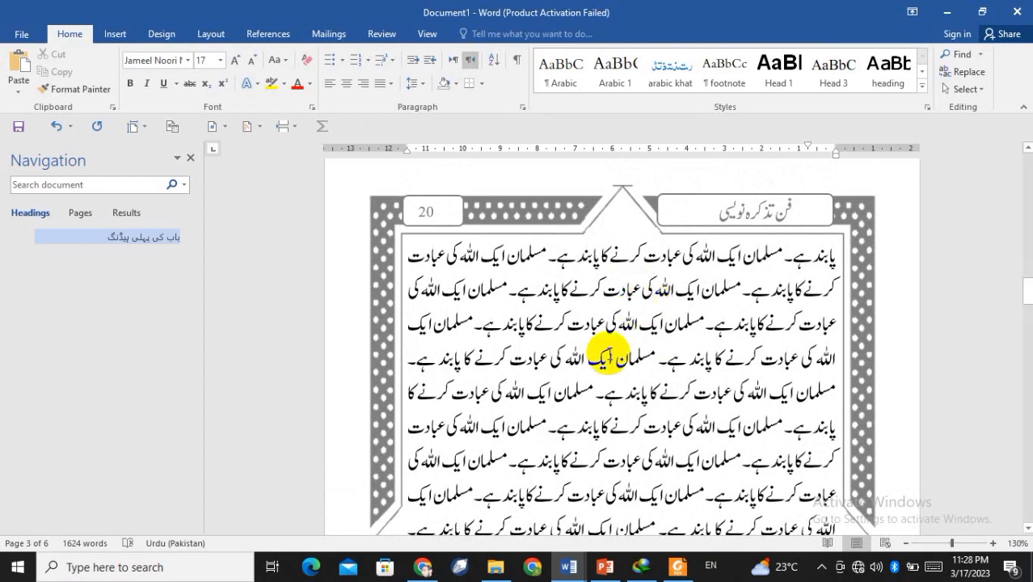
pyautogui.scroll(1, 606, 355)
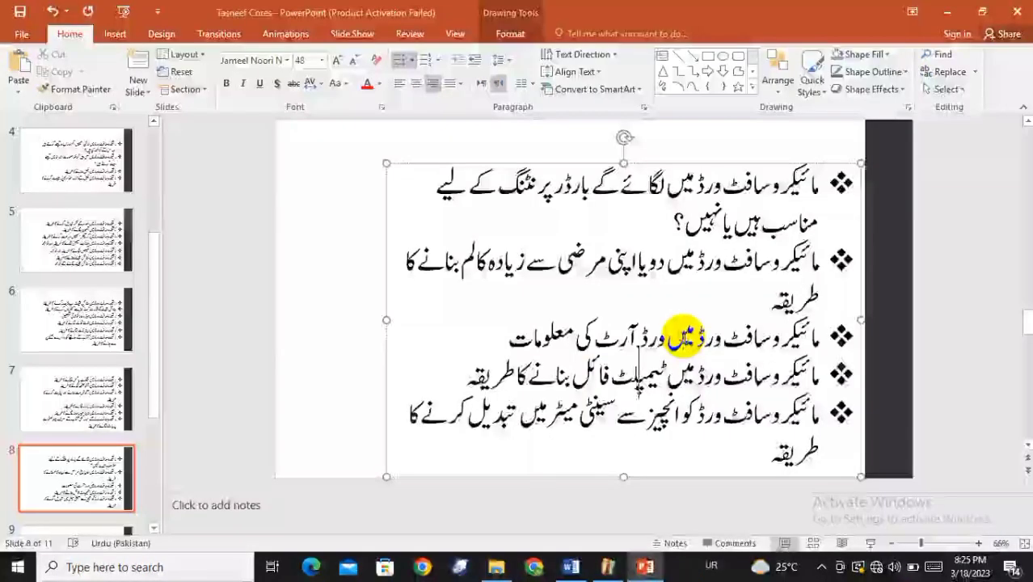
# Step: Select the whole third bullet, about WordArt information, on slide 8 of the Tasneef Cores presentation
pyautogui.press('Up')
pyautogui.hotkey('ctrl', 'Right')
pyautogui.hotkey('ctrl', 'Right')
pyautogui.hotkey('ctrl', 'Right')
pyautogui.hotkey('ctrl', 'Right')
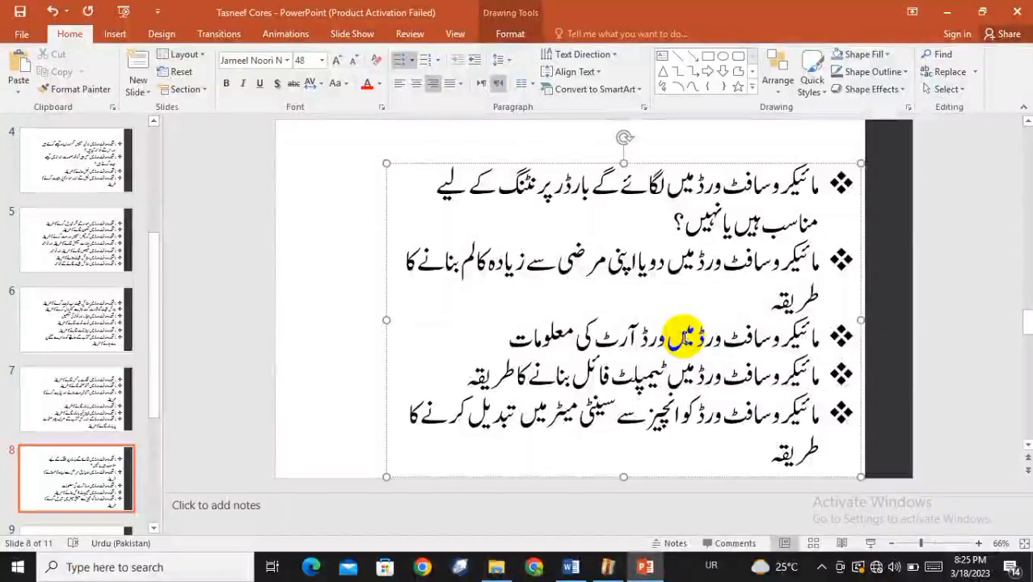
pyautogui.hotkey('ctrl', 'shift', 'Left')
pyautogui.hotkey('ctrl', 'shift', 'Left')
pyautogui.hotkey('ctrl', 'shift', 'Left')
pyautogui.hotkey('ctrl', 'shift', 'Left')
pyautogui.hotkey('ctrl', 'shift', 'Left')
pyautogui.hotkey('ctrl', 'shift', 'Left')
pyautogui.hotkey('ctrl', 'shift', 'Left')
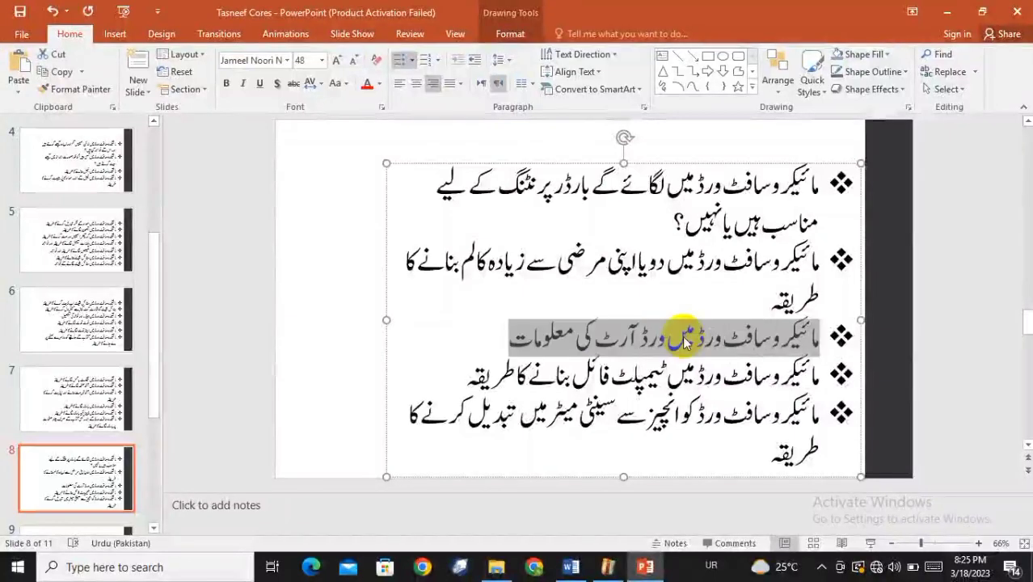
# Step: Switch to Document1 in Word and select the whole title تذکرۃ المحدثین on the first page
pyautogui.hotkey('alt', 'Tab')
pyautogui.hotkey('alt', 'Tab')
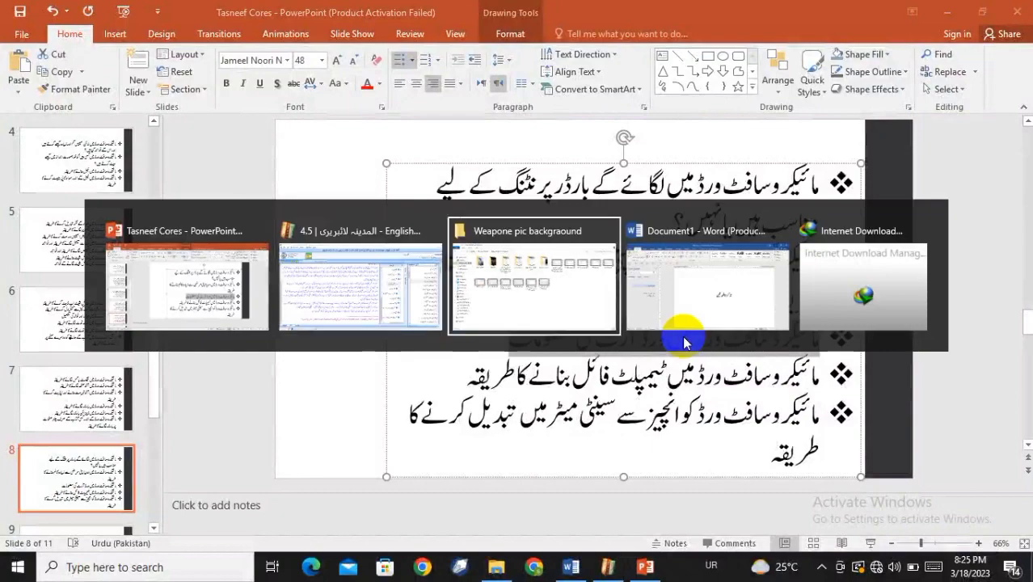
pyautogui.click(681, 335)
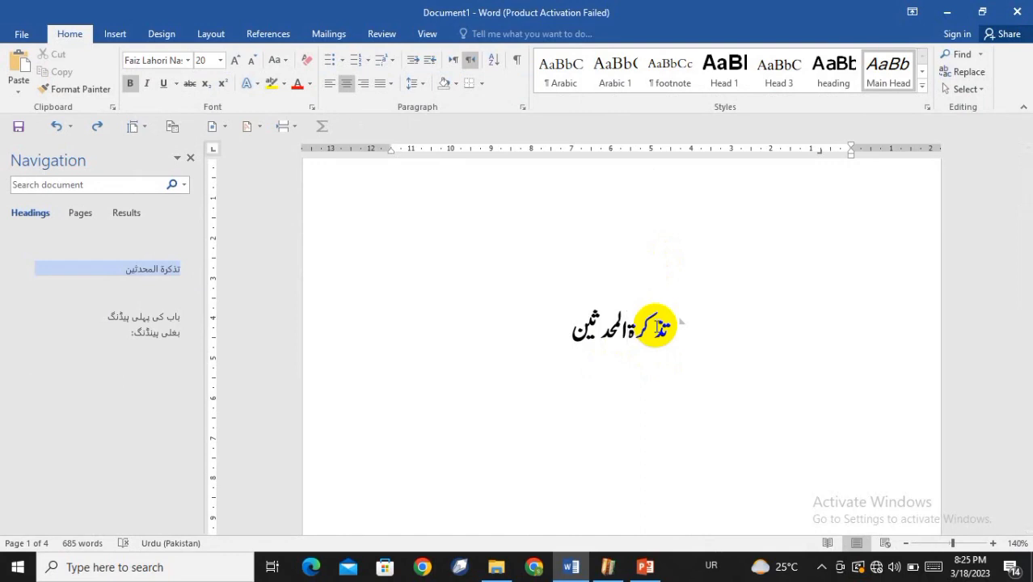
pyautogui.press('Home')
pyautogui.hotkey('shift', 'End')
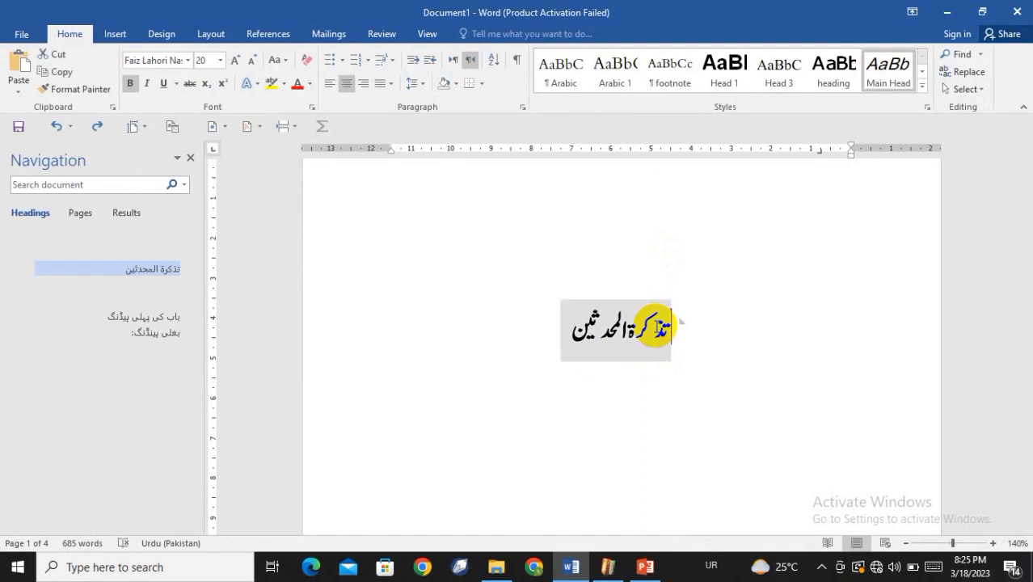
pyautogui.hotkey('shift', 'Right')
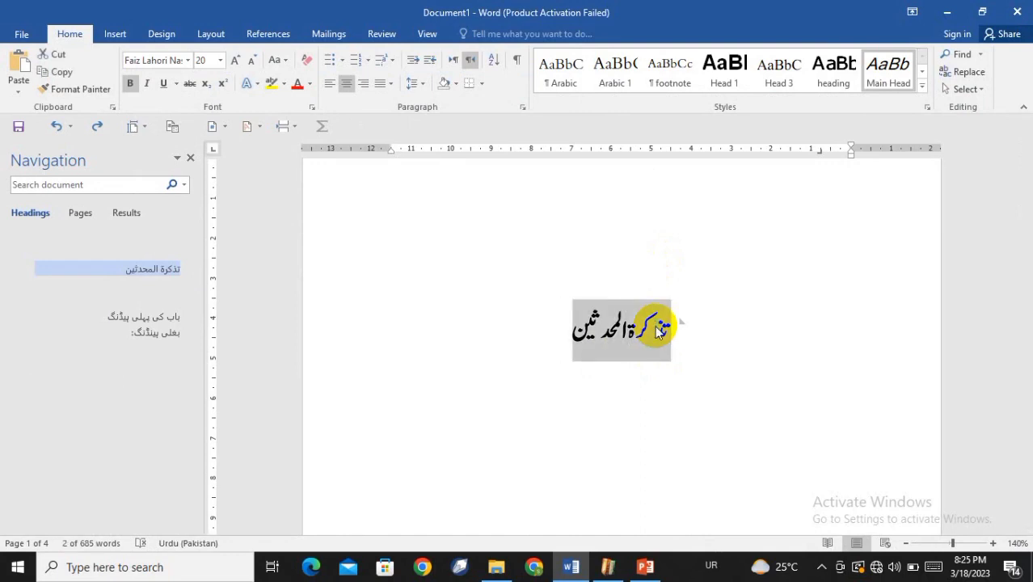
pyautogui.click(655, 325)
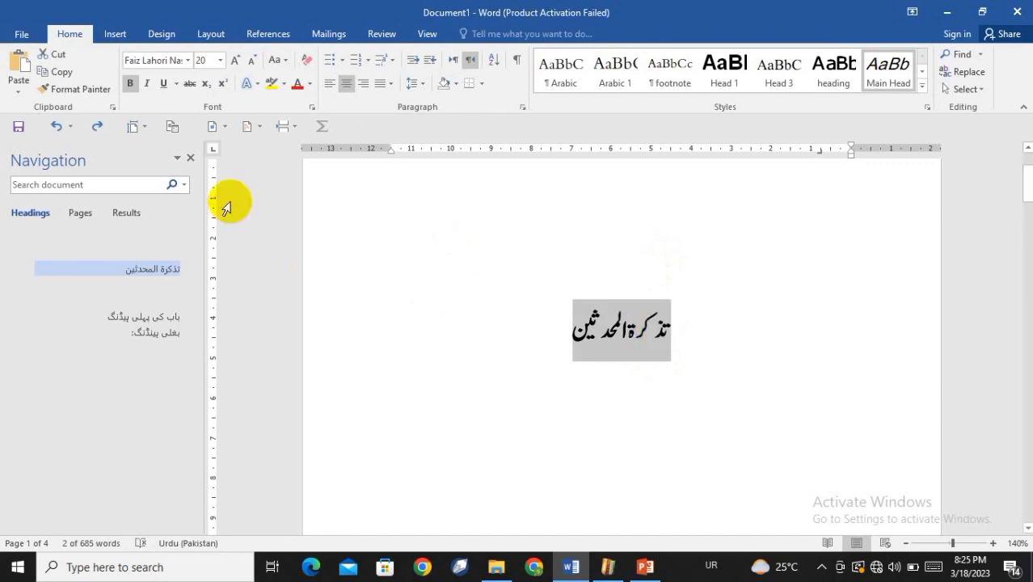
# Step: Convert the selected title into WordArt using the white style with an orange outline and hard orange shadow
pyautogui.click(115, 34)
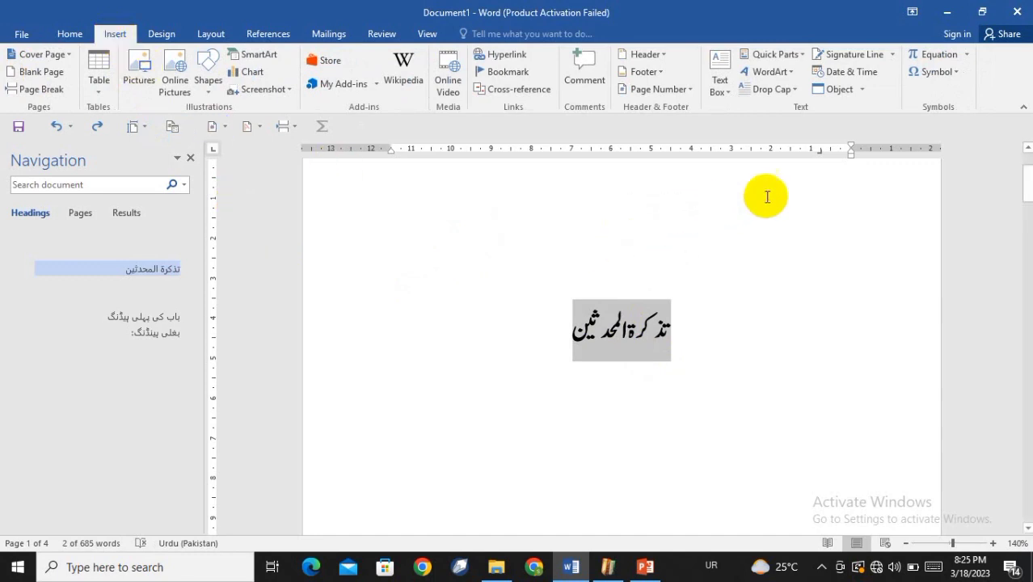
pyautogui.click(792, 77)
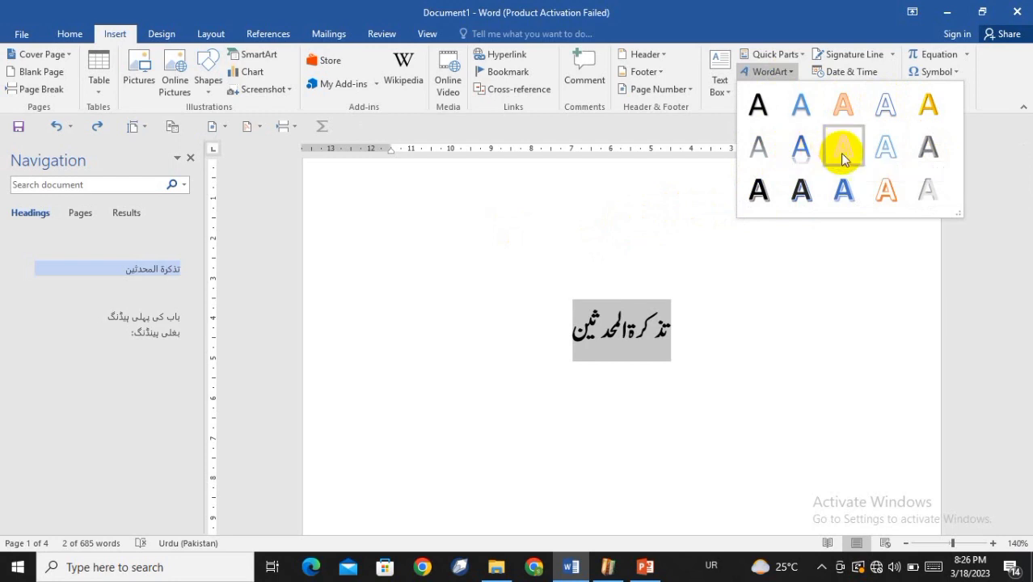
pyautogui.click(883, 183)
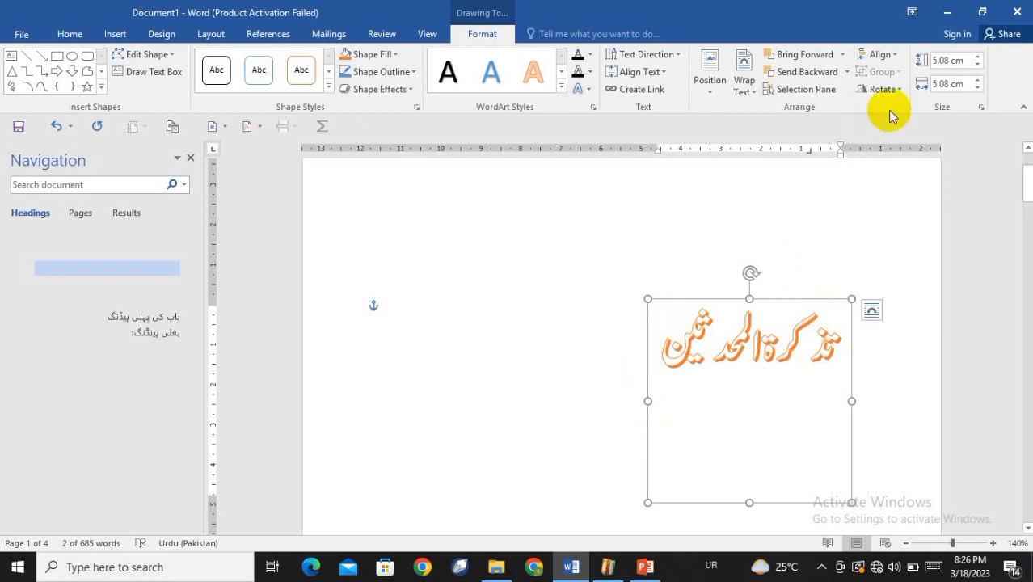
# Step: Try heights of 5.5 cm and 4.5 cm for the title's WordArt box
pyautogui.click(976, 58)
pyautogui.click(976, 59)
pyautogui.click(976, 59)
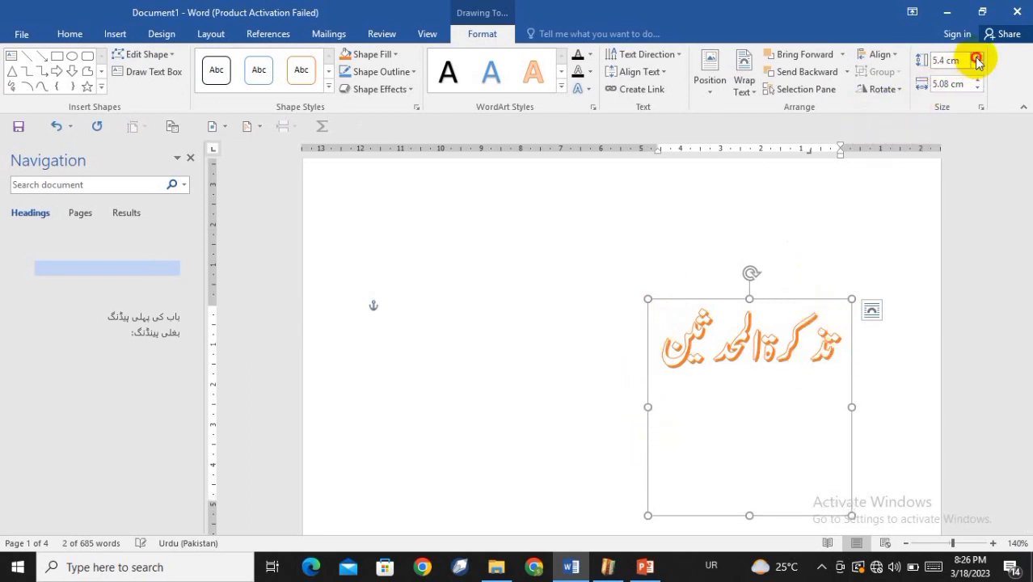
pyautogui.click(976, 59)
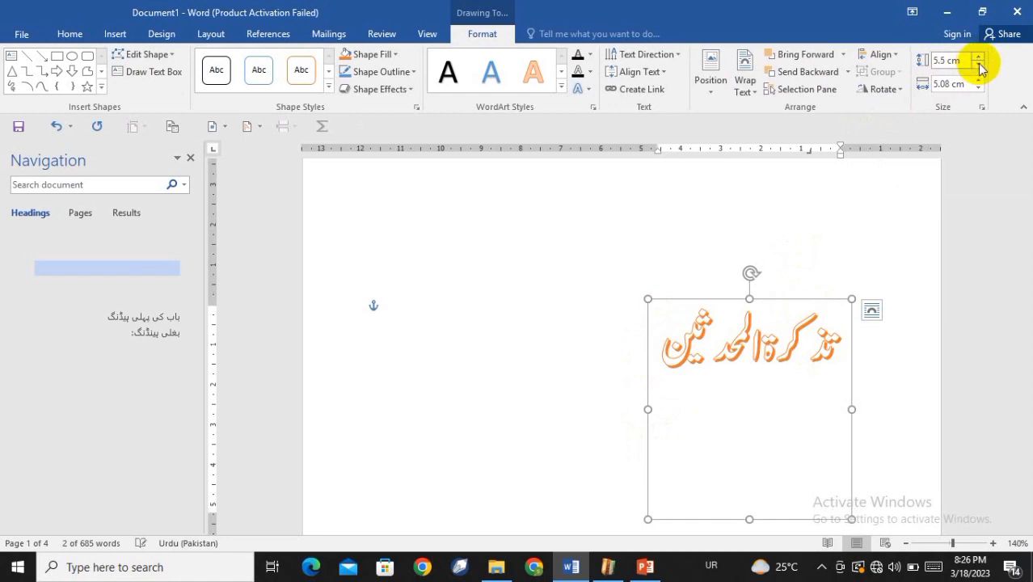
pyautogui.click(978, 67)
pyautogui.click(978, 68)
pyautogui.click(978, 68)
pyautogui.click(978, 68)
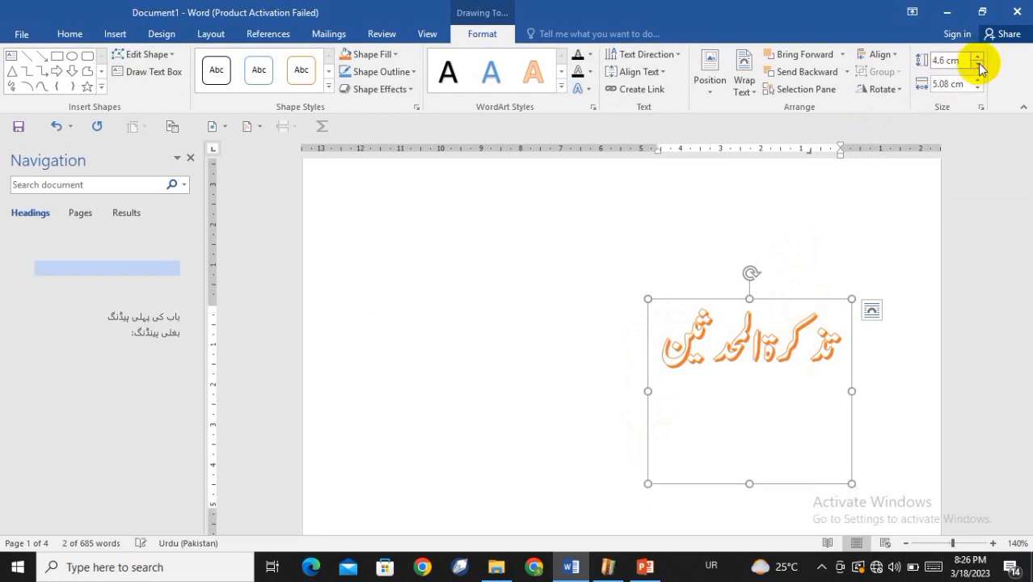
pyautogui.click(978, 68)
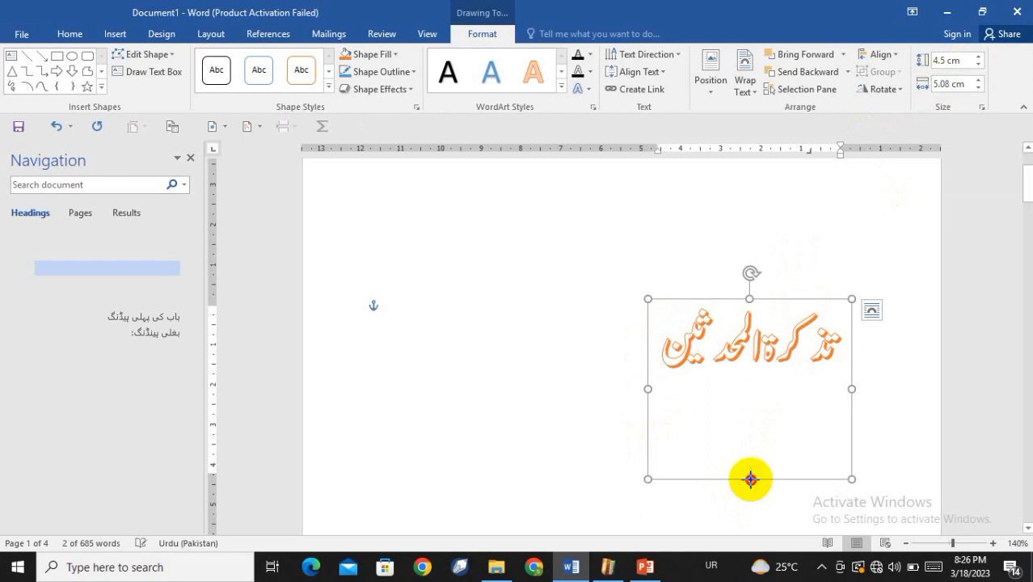
# Step: Shrink the WordArt box's height to about 2.1 cm, then try a width of 4.9 cm and undo that width change
pyautogui.moveTo(750, 479); pyautogui.dragTo(751, 395)
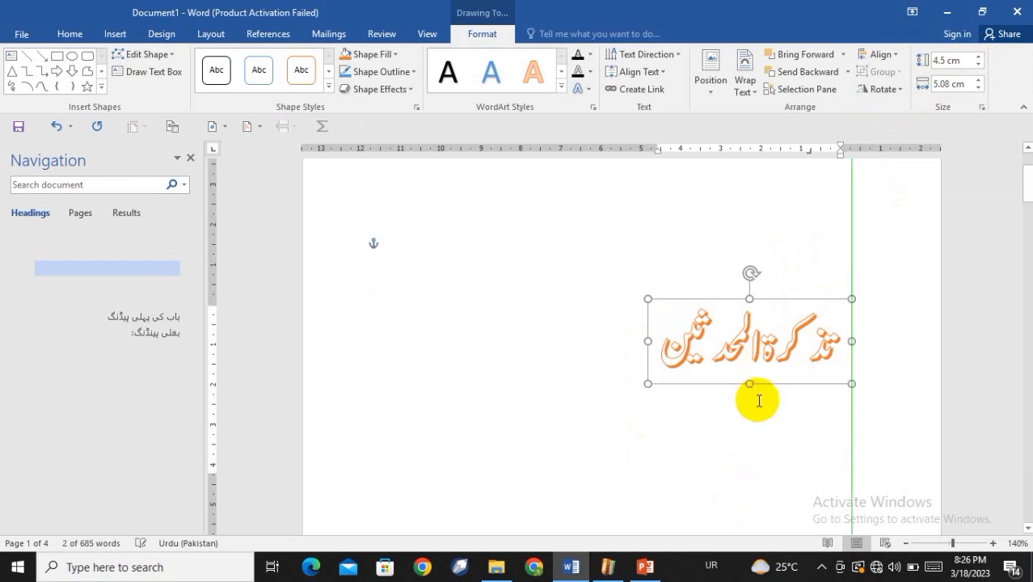
pyautogui.click(978, 89)
pyautogui.click(978, 88)
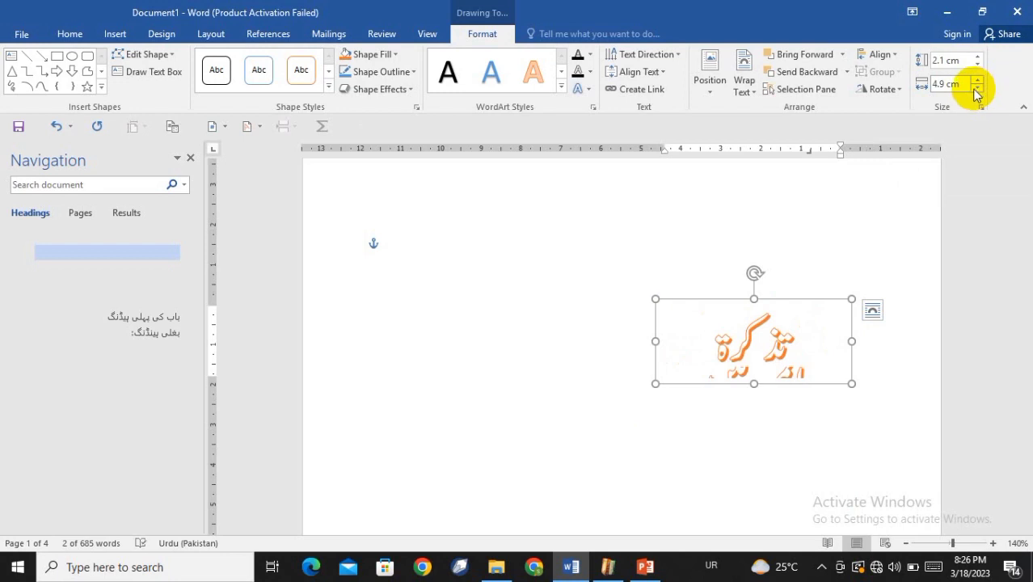
pyautogui.hotkey('ctrl', 'z')
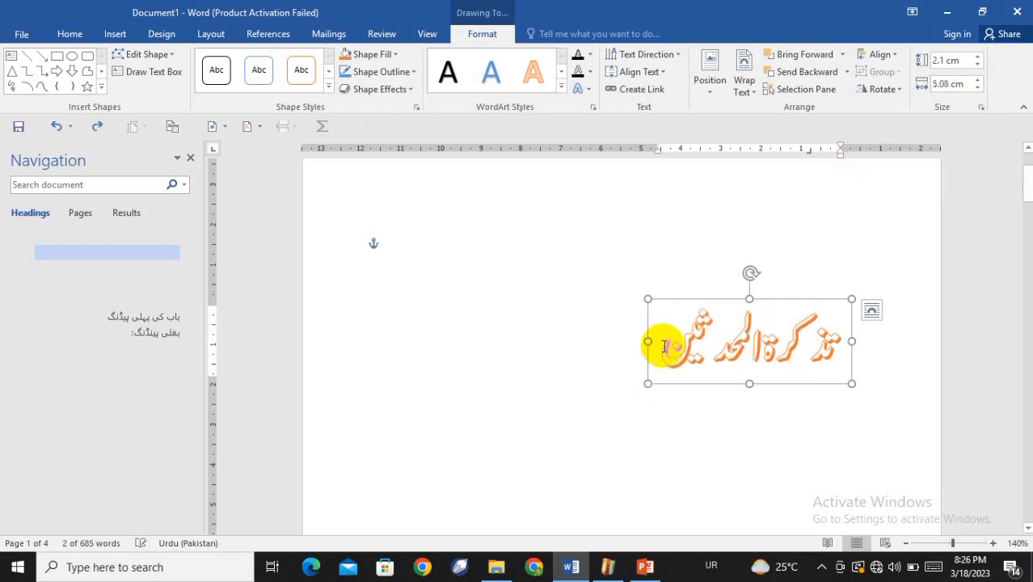
# Step: Move the WordArt title to the horizontal centre of the first page
pyautogui.moveTo(647, 310); pyautogui.dragTo(524, 306)
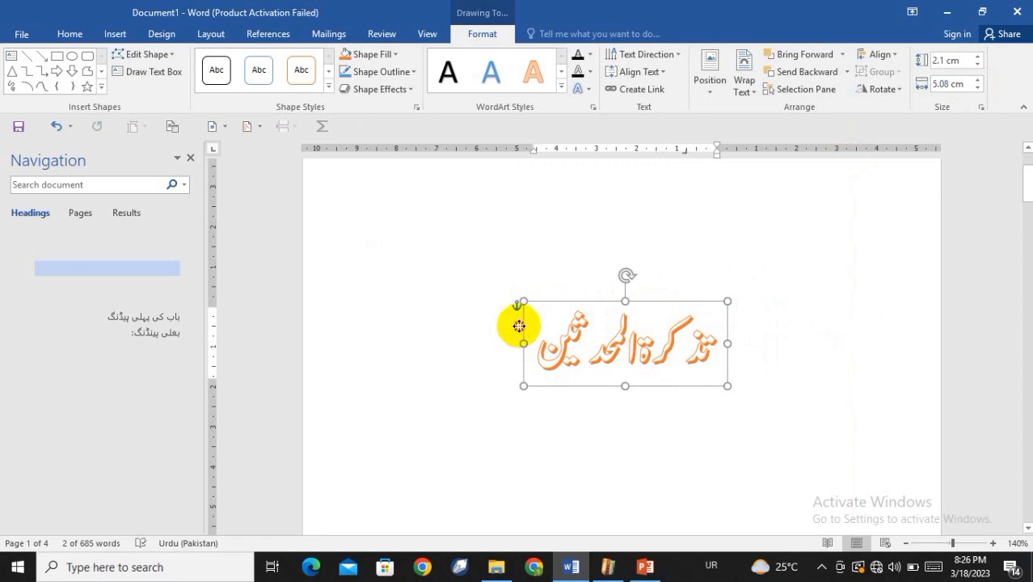
pyautogui.moveTo(519, 326); pyautogui.dragTo(515, 326)
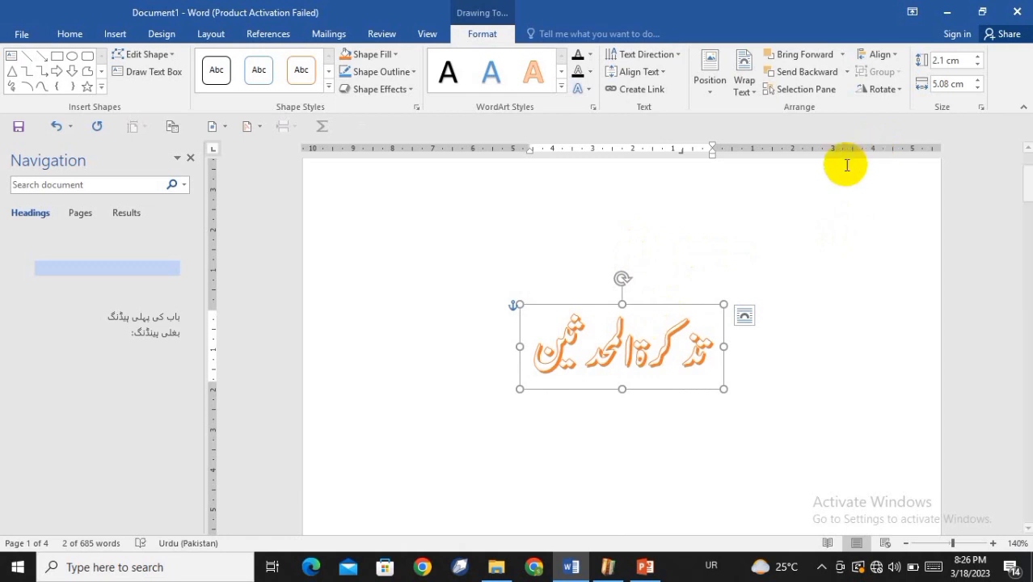
# Step: Examine the Transform, 3-D Rotation and Bevel effects and the outline and fill colours offered for the WordArt title, without applying any
pyautogui.click(588, 91)
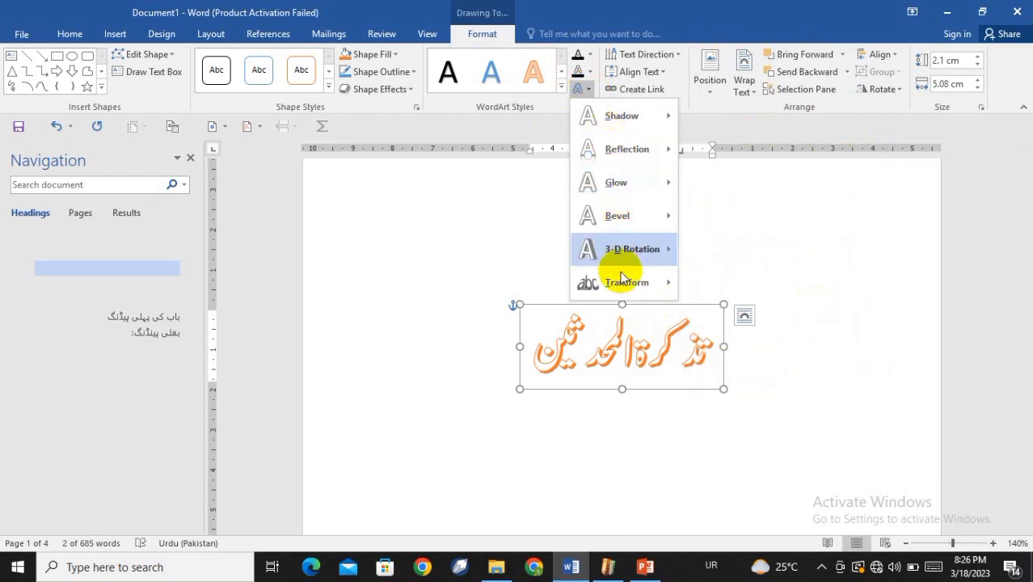
pyautogui.moveTo(623, 281)
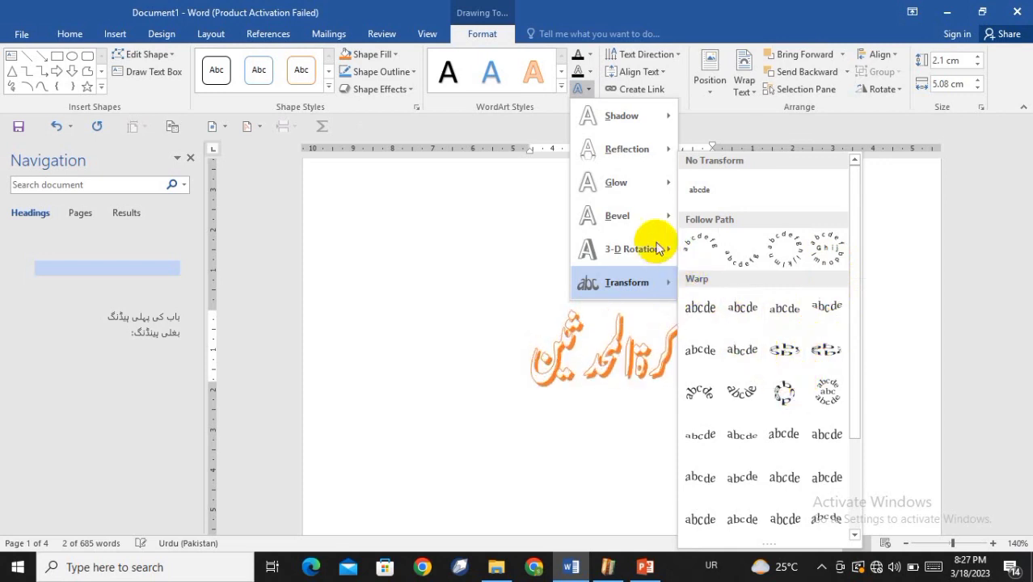
pyautogui.moveTo(656, 249)
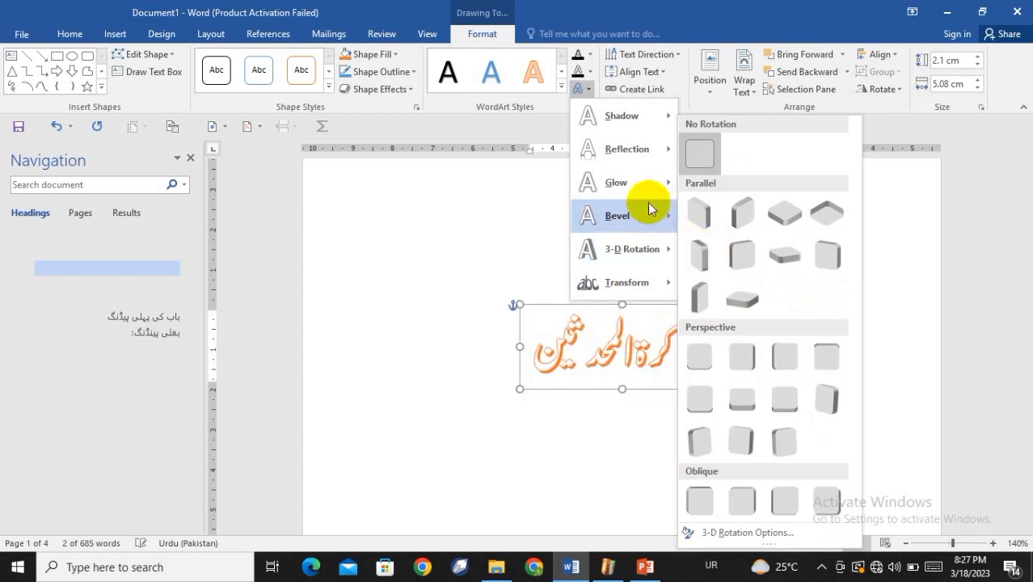
pyautogui.moveTo(656, 218)
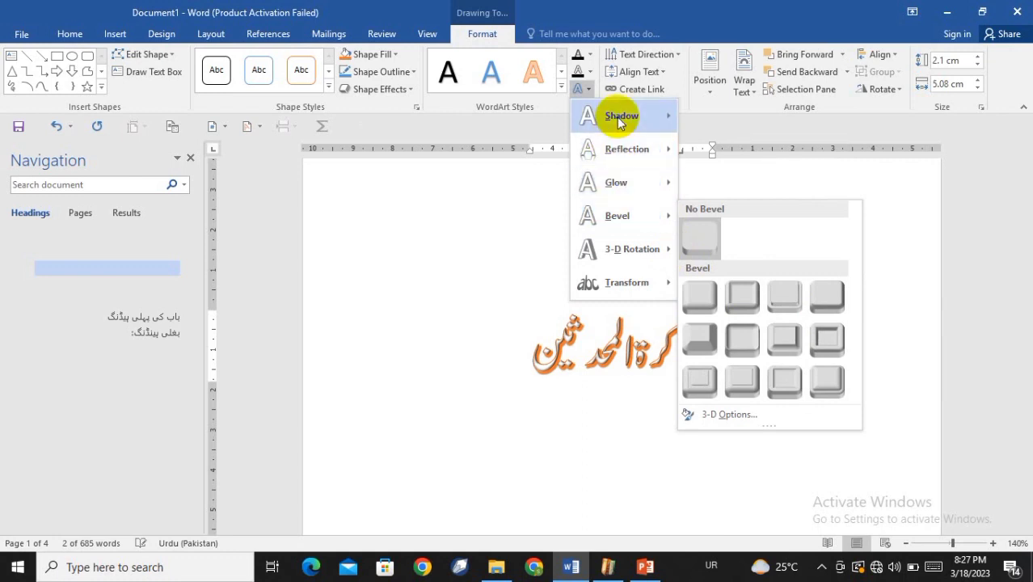
pyautogui.click(594, 75)
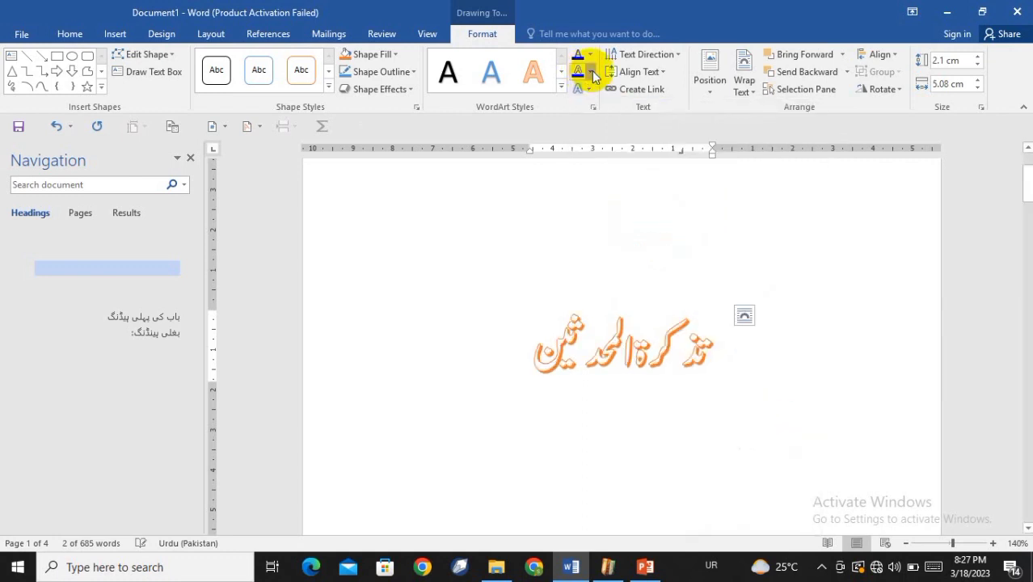
pyautogui.click(593, 74)
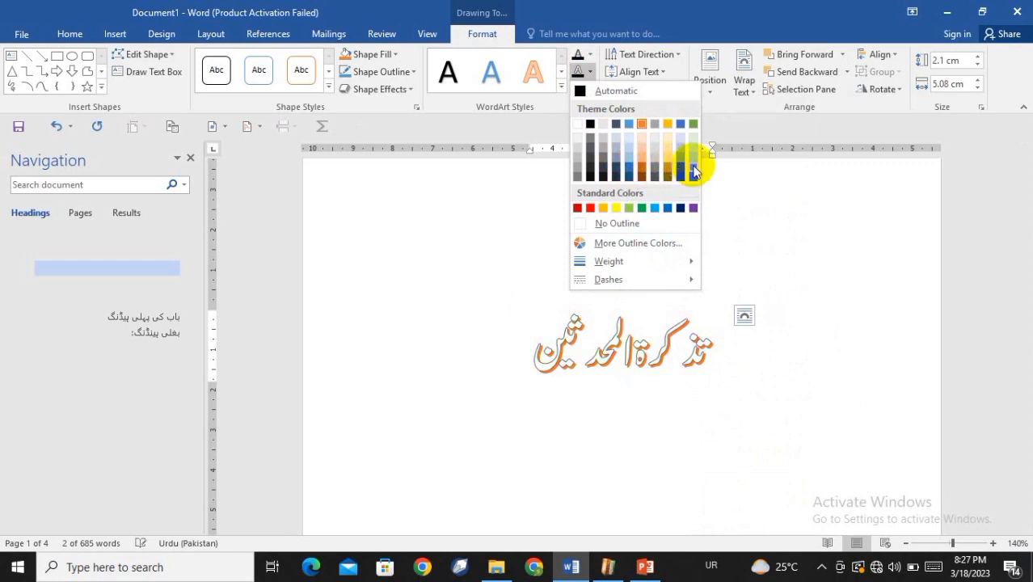
pyautogui.click(590, 54)
pyautogui.click(588, 53)
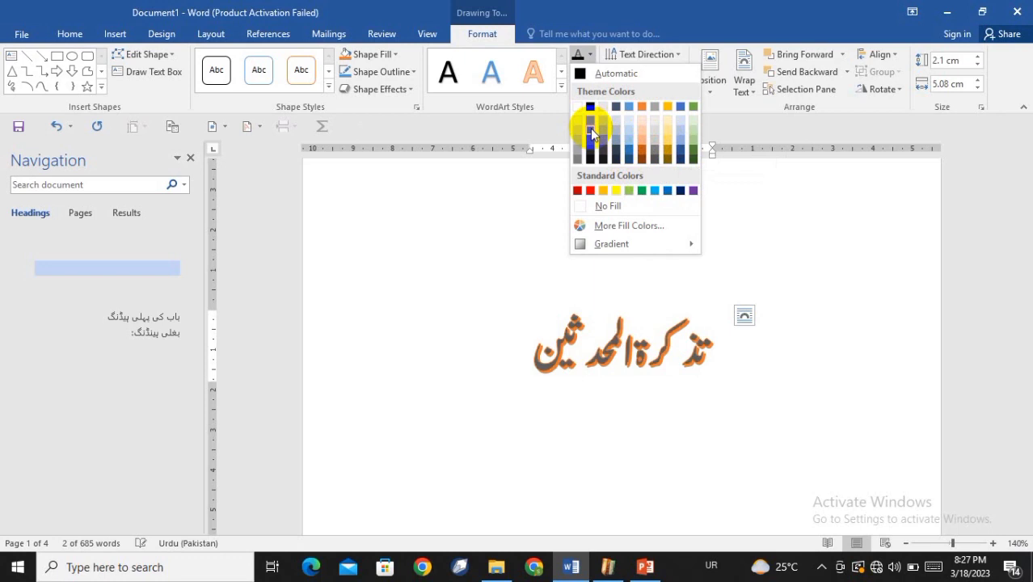
# Step: Rotate the WordArt title left by 90° and move it to the left side of the first page
pyautogui.click(899, 90)
pyautogui.click(900, 91)
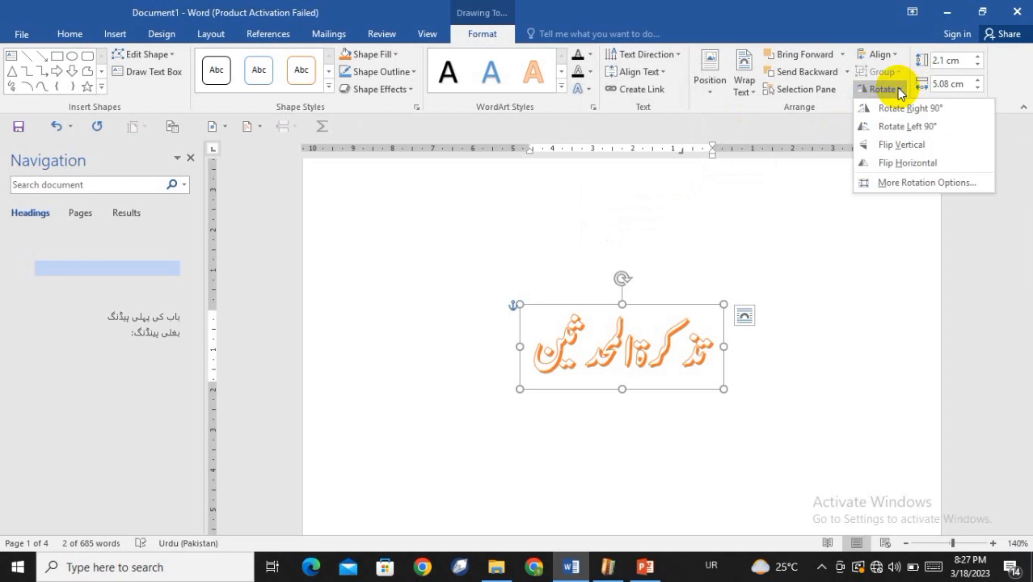
pyautogui.click(889, 128)
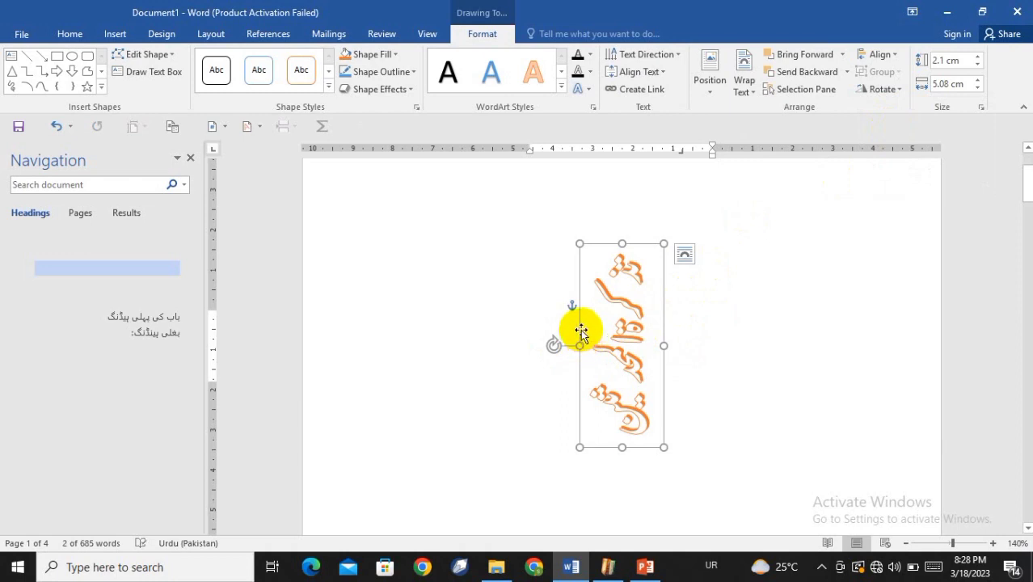
pyautogui.moveTo(581, 331); pyautogui.dragTo(394, 311)
# Step: Move the rotated WordArt title further down along the left side of the first page
pyautogui.scroll(-8, 758, 254)
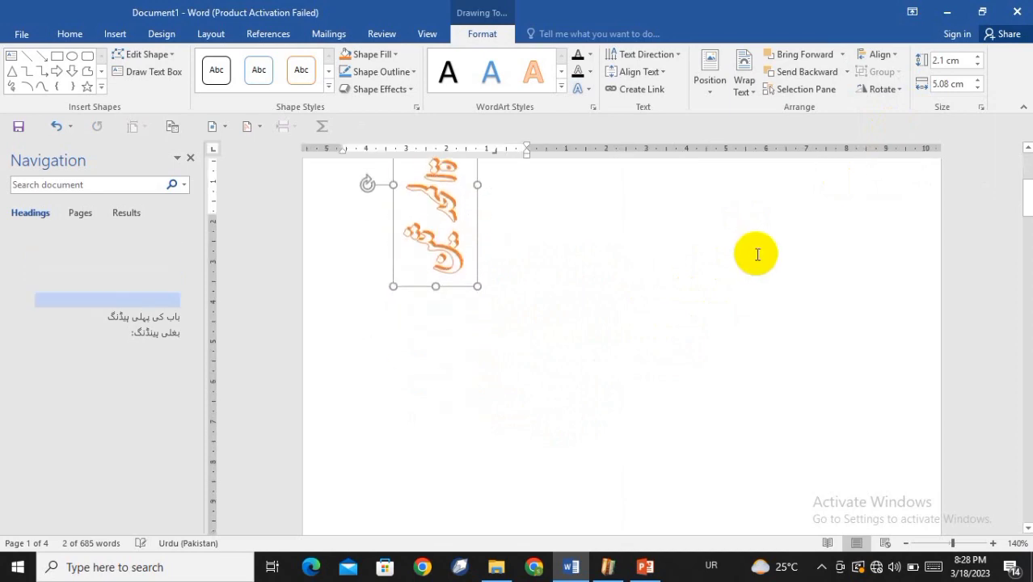
pyautogui.scroll(-4, 754, 254)
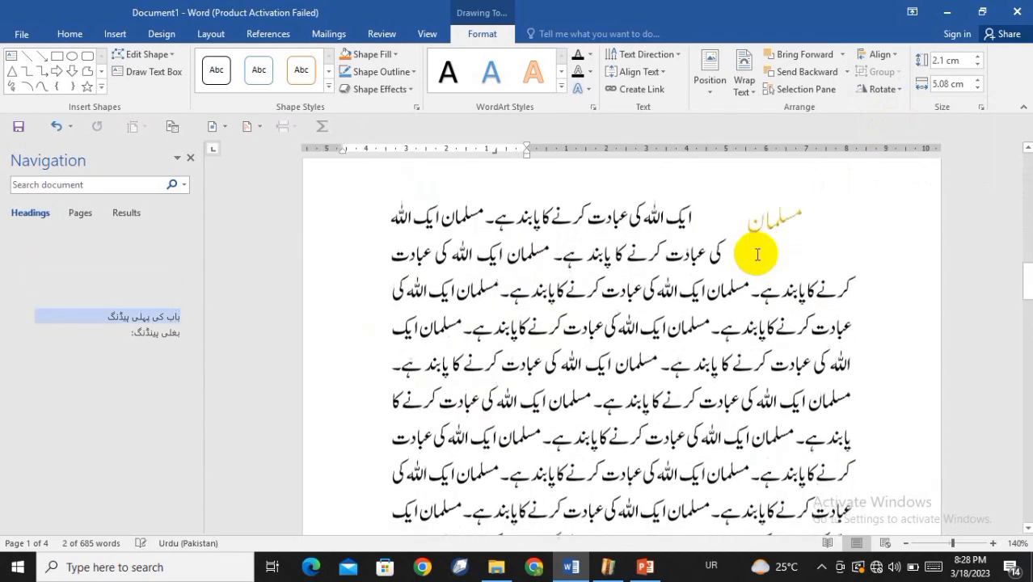
pyautogui.scroll(3, 752, 249)
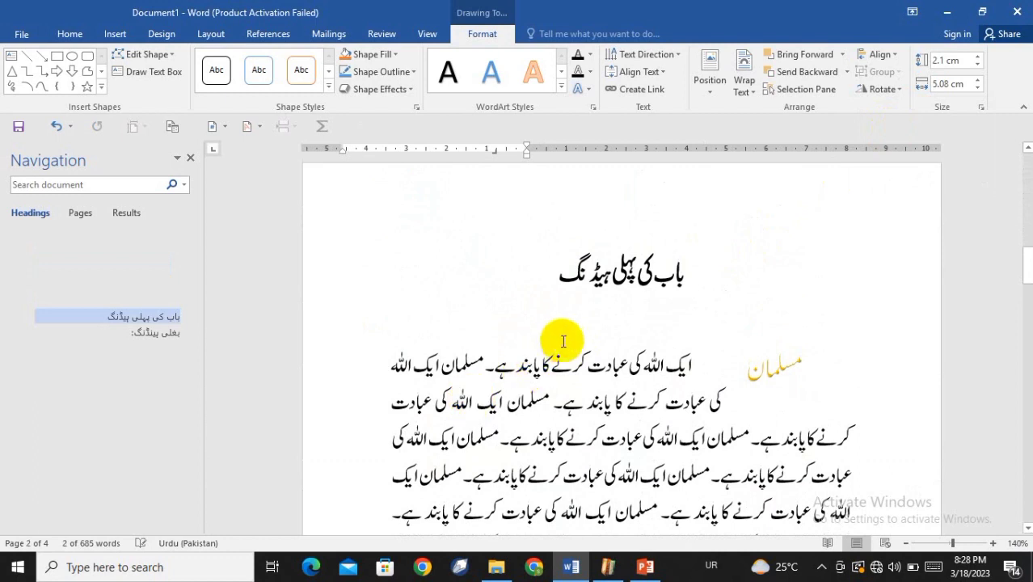
pyautogui.scroll(10, 566, 338)
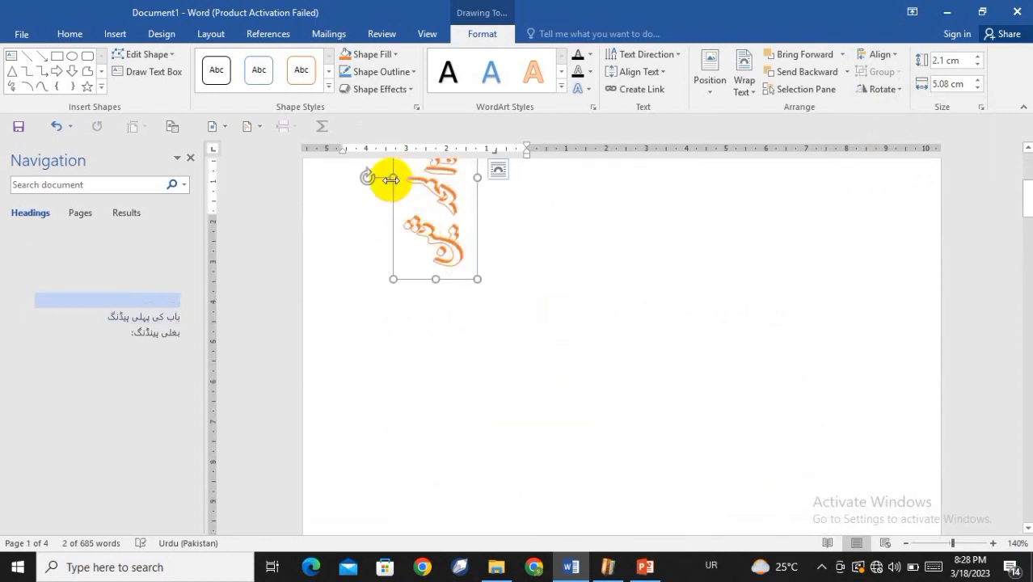
pyautogui.moveTo(392, 194); pyautogui.dragTo(384, 439)
# Step: Try to move the rotated WordArt title down towards the end of the first page and undo the attempt
pyautogui.scroll(-5, 385, 404)
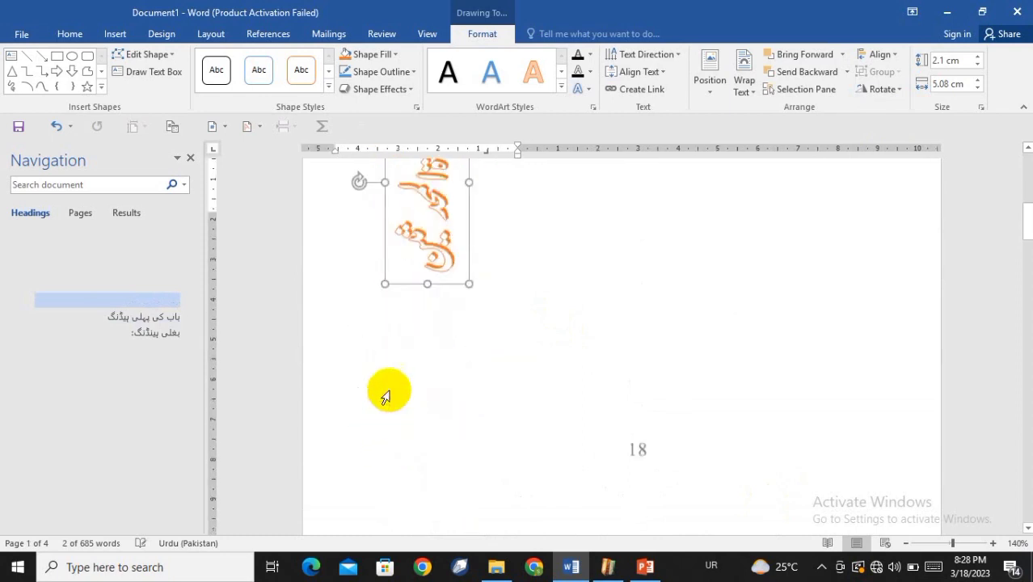
pyautogui.scroll(-1, 390, 380)
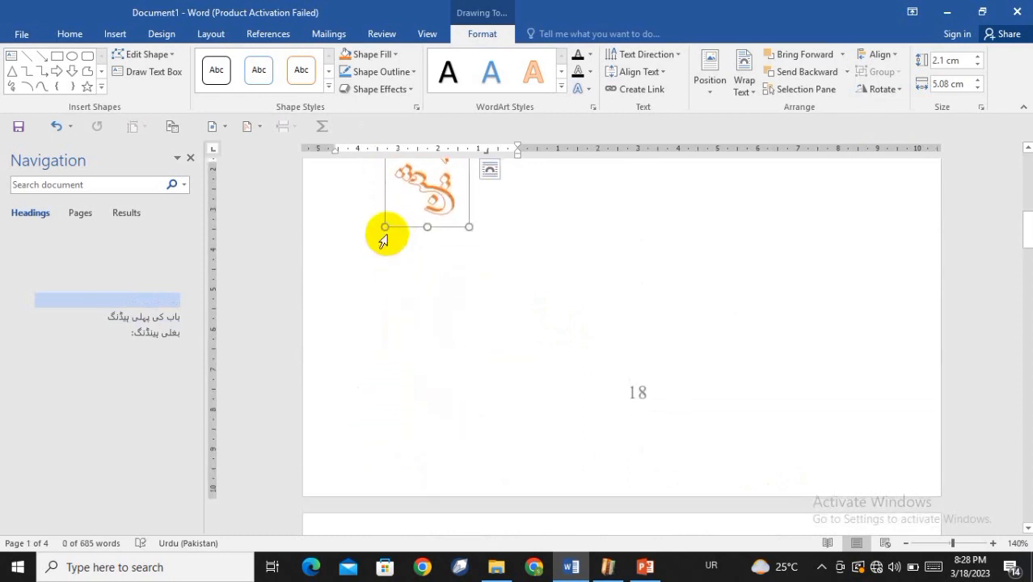
pyautogui.moveTo(390, 228); pyautogui.dragTo(419, 438)
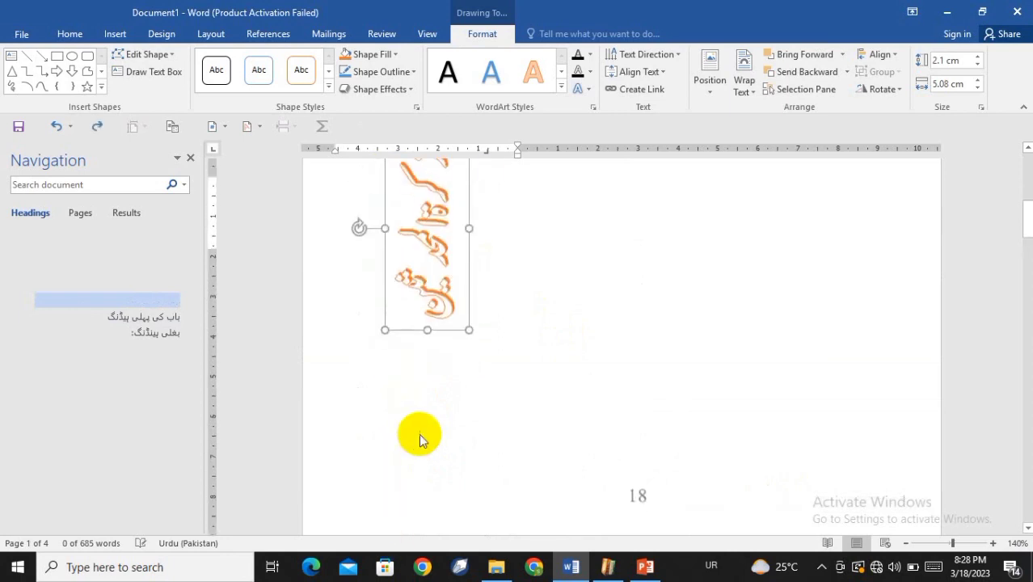
pyautogui.hotkey('ctrl', 'z')
pyautogui.scroll(3, 579, 333)
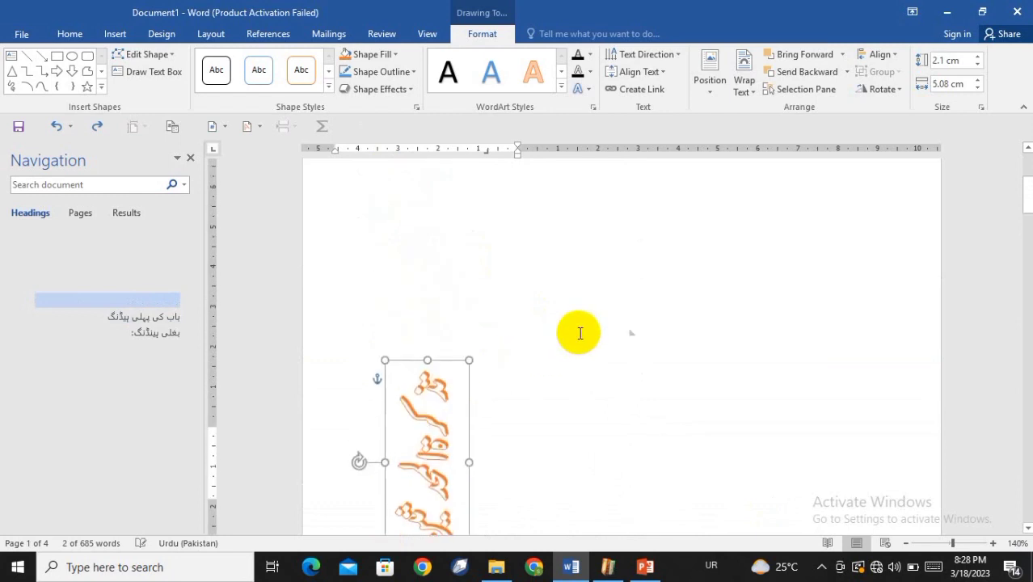
pyautogui.scroll(-2, 579, 333)
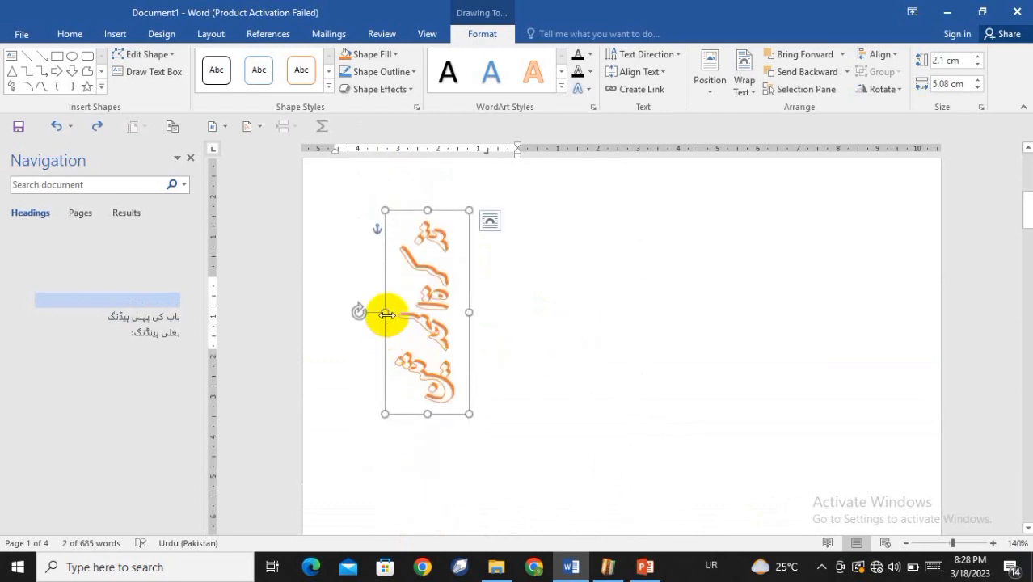